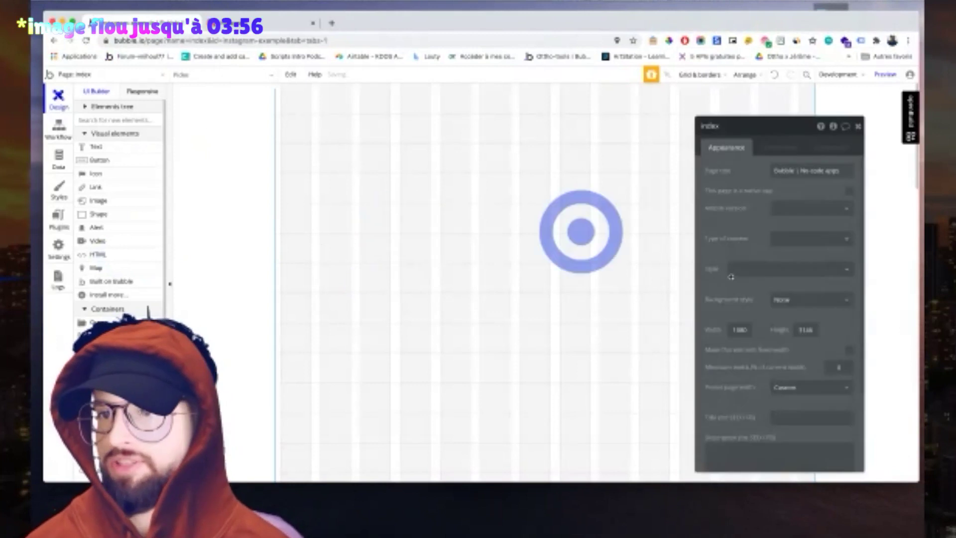
Give the index page a flat light-grey background colour and preview the app.
left_click(704, 317)
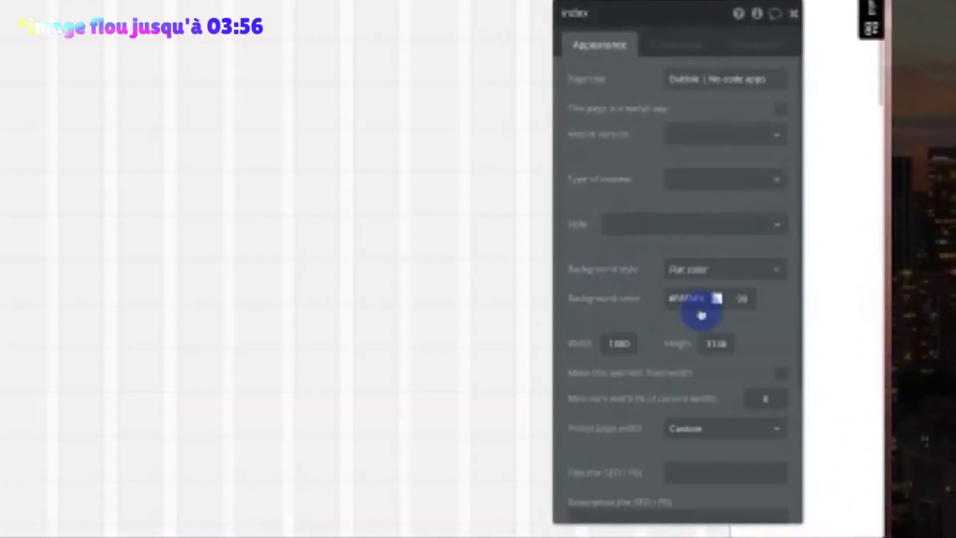
left_click(689, 299)
left_click(645, 292)
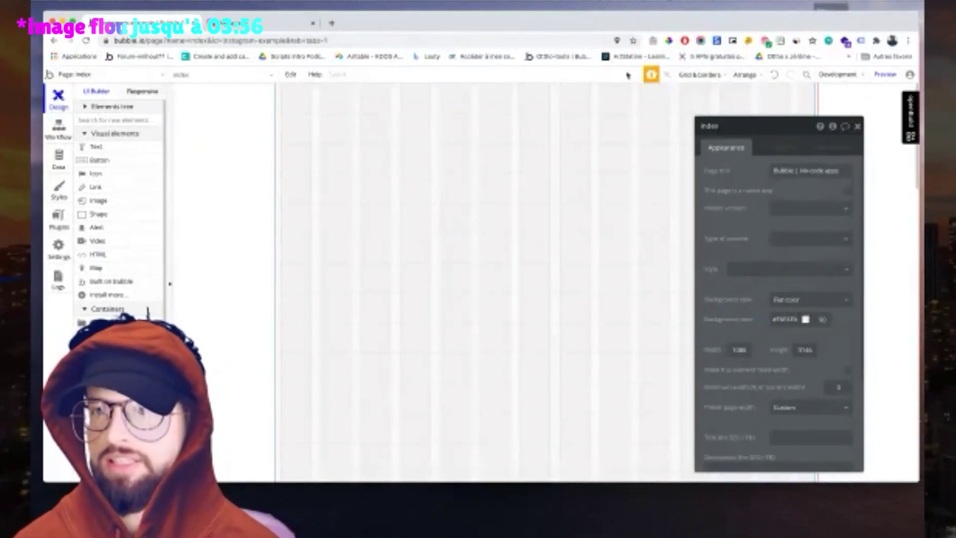
left_click(887, 74)
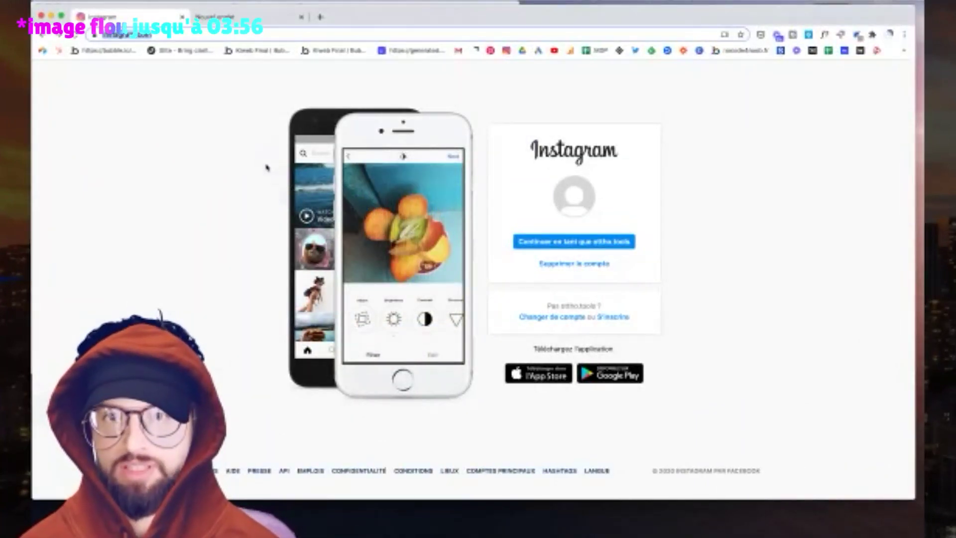
Screenshot the Instagram phone mockup, then go back to the Bubble editor.
left_click_drag(276, 95, 485, 424)
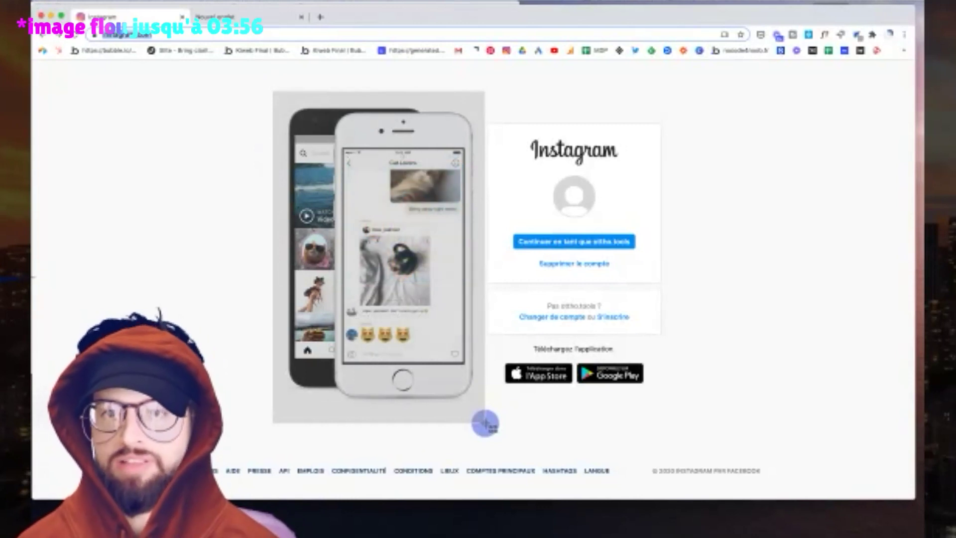
left_click(484, 424)
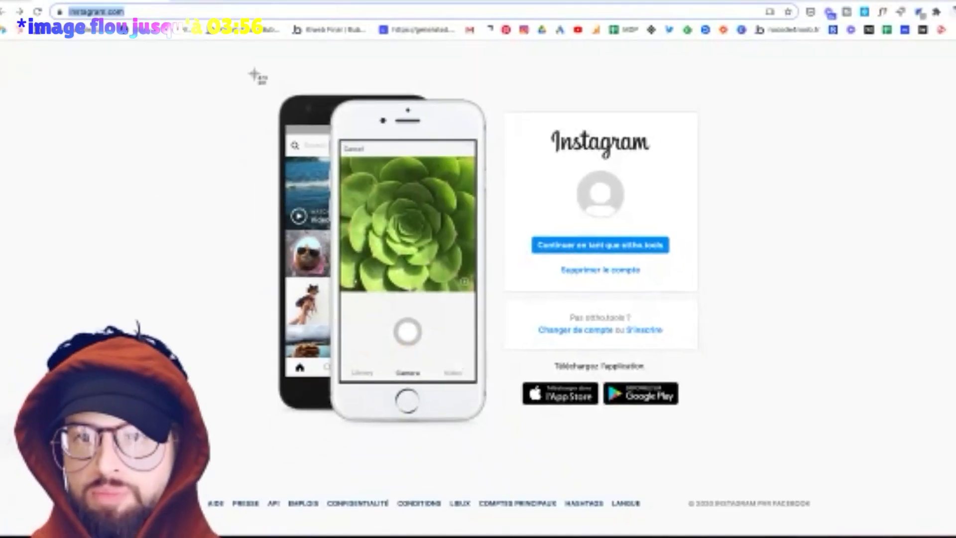
left_click_drag(255, 75, 502, 450)
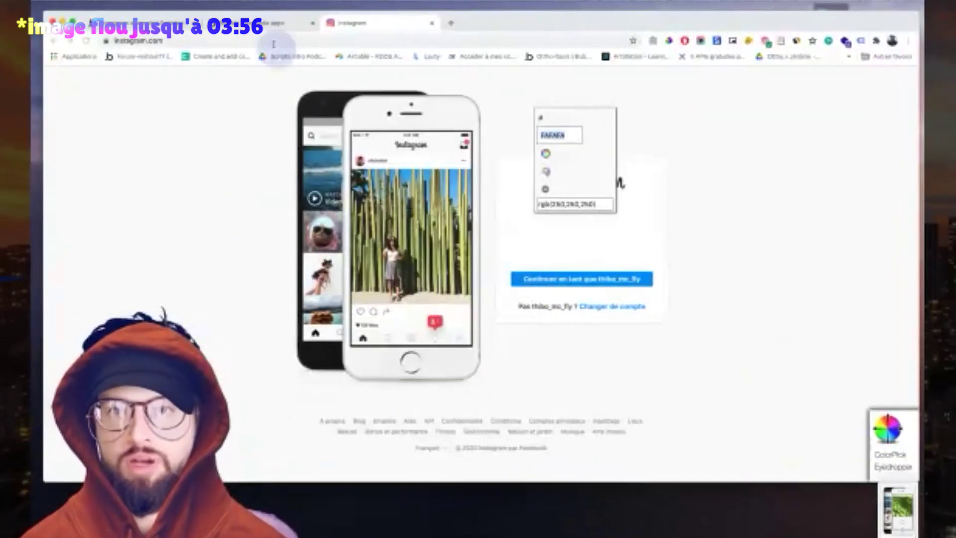
left_click(260, 25)
left_click(128, 25)
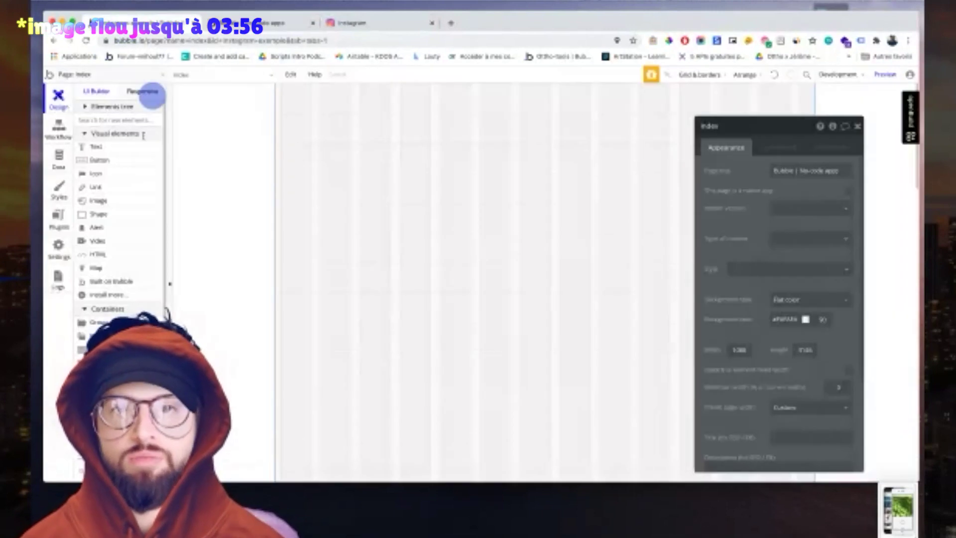
Draw an image element showing the phone mockup screenshot, cropped slightly at the bottom.
left_click(115, 200)
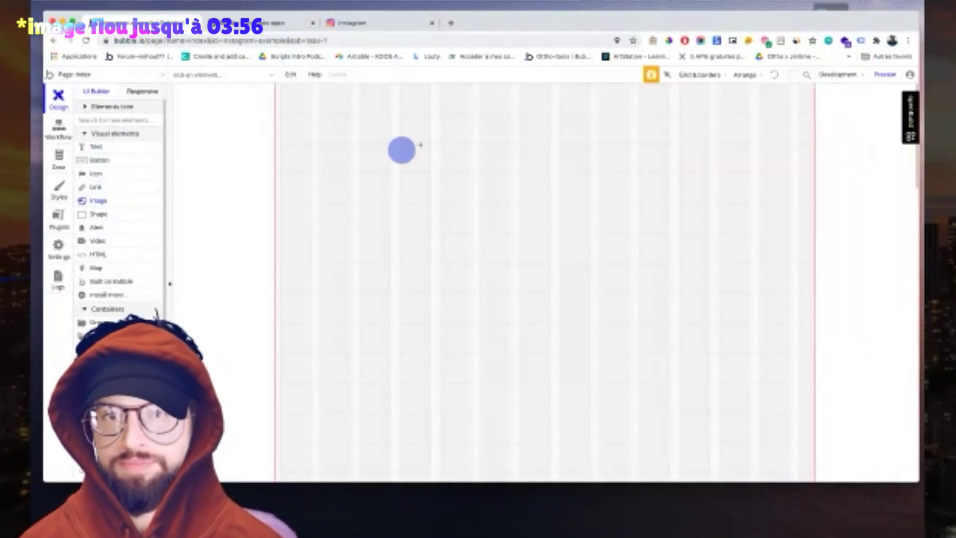
mouse_move(365, 128)
left_mouse_down()
mouse_move(562, 399)
mouse_move(561, 416)
left_mouse_up()
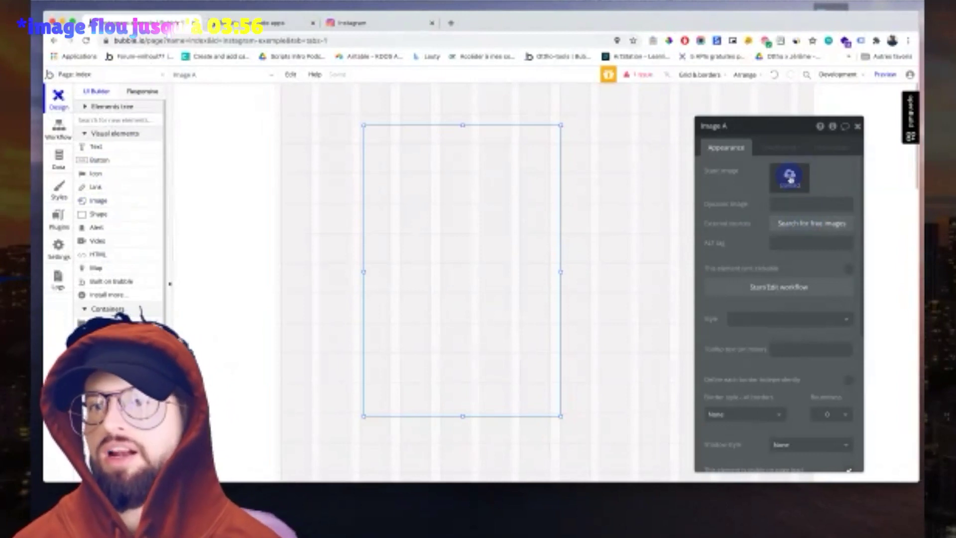
left_click(736, 171)
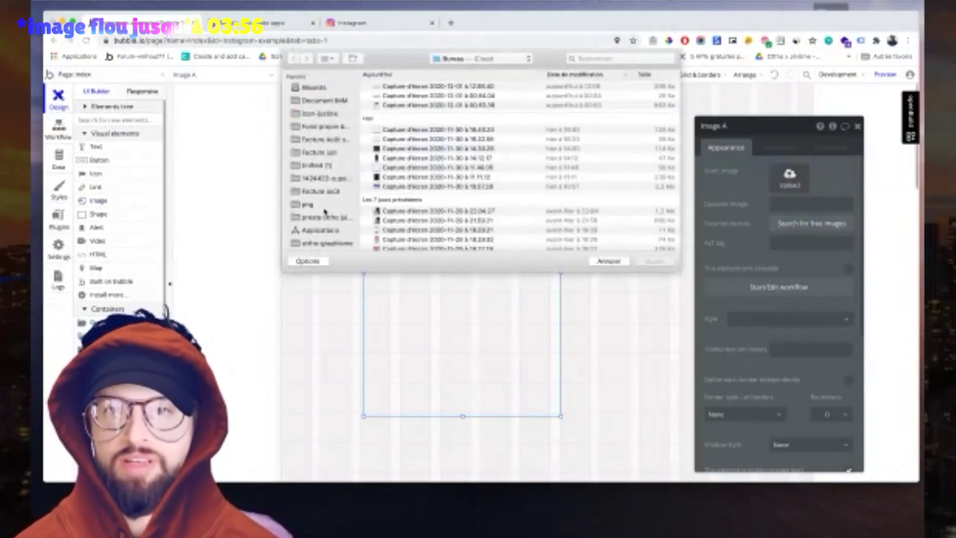
scroll(325, 212, "down", 10)
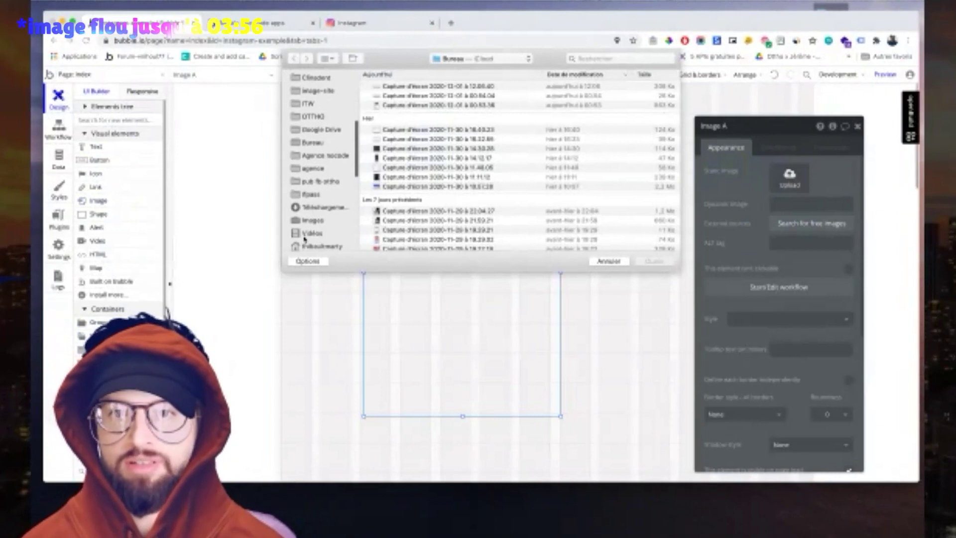
scroll(308, 234, "down", 5)
double_click(410, 89)
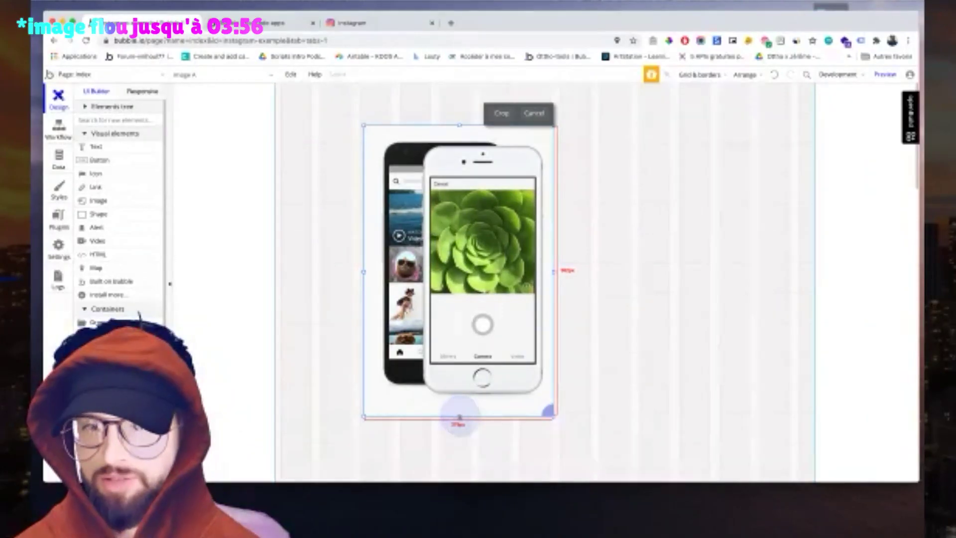
left_click_drag(459, 415, 461, 406)
left_click(461, 421)
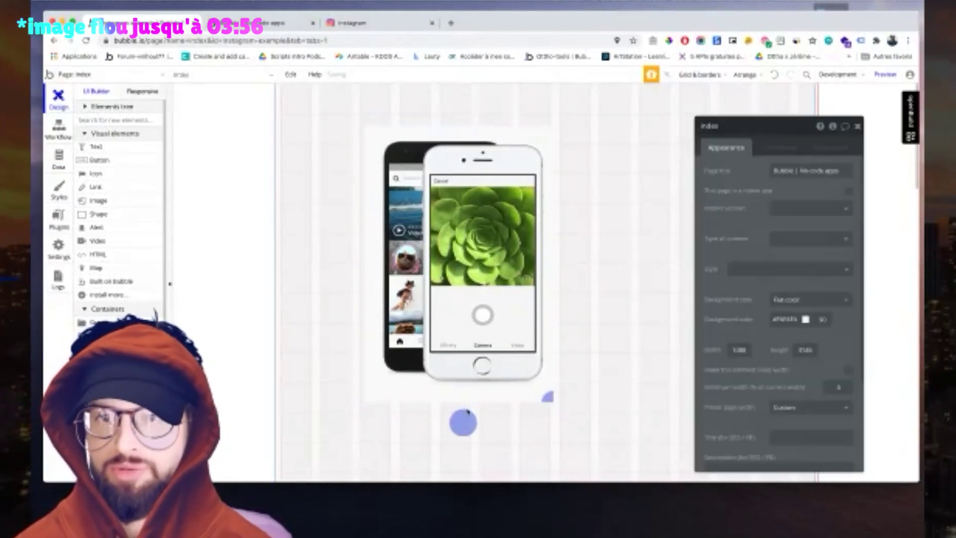
left_click(506, 352)
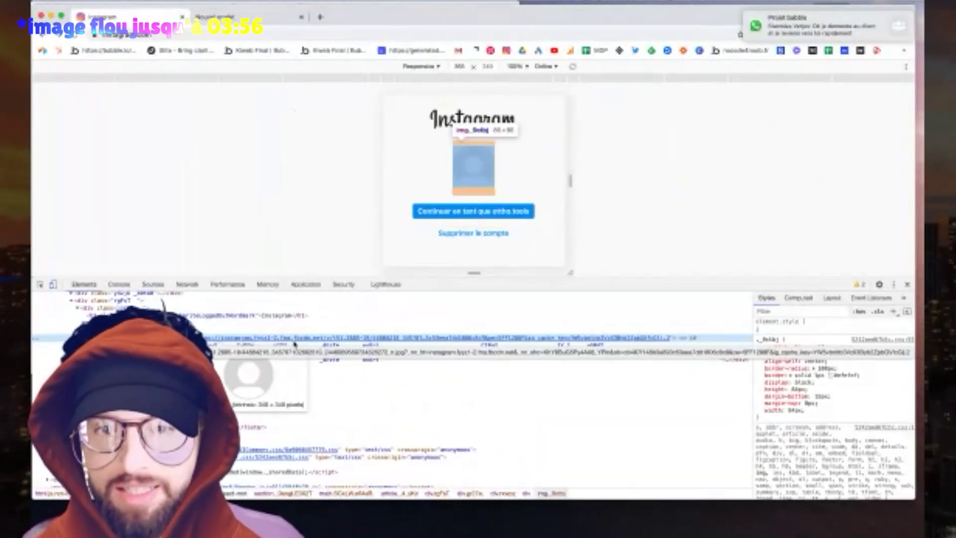
Open Instagram's default avatar image from its source address and save it to disk.
left_click(294, 343)
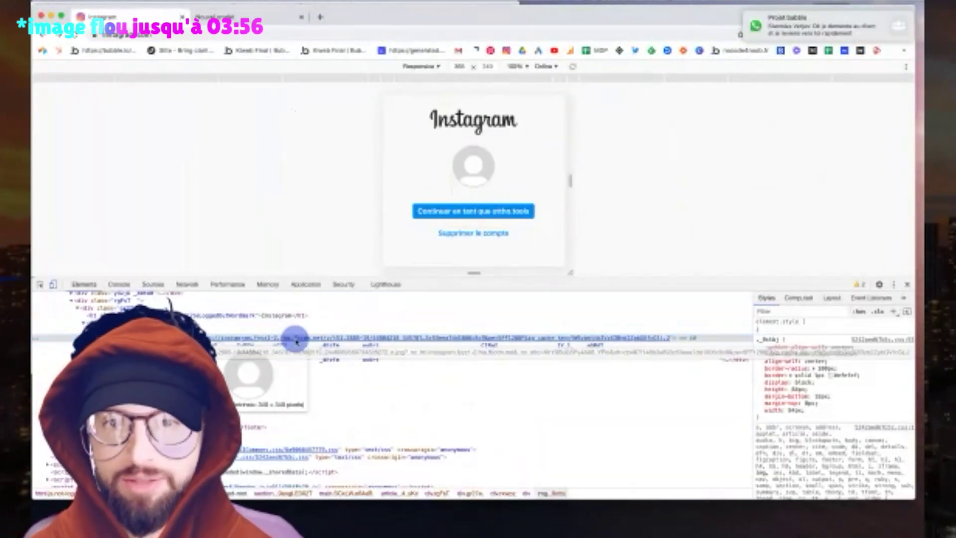
left_click(240, 18)
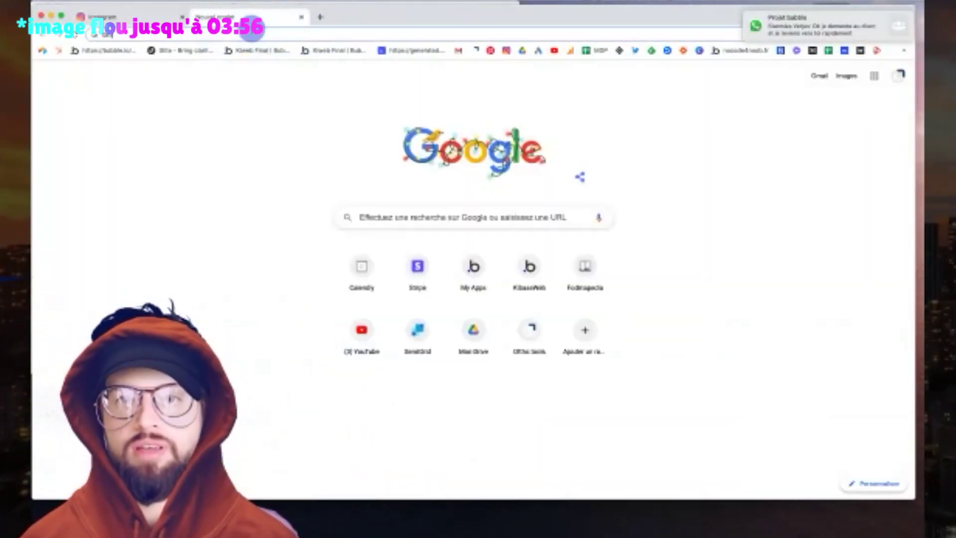
key("cmd+v")
key("Return")
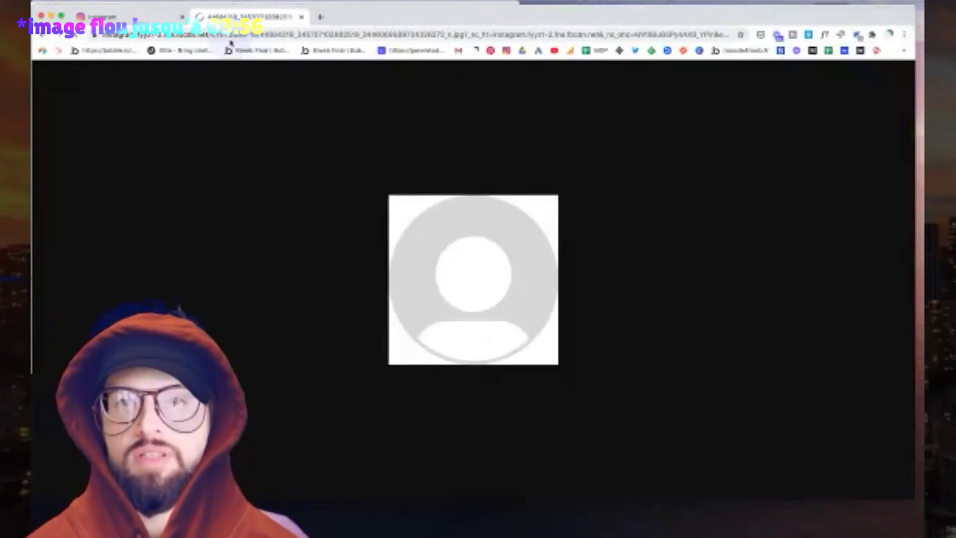
right_click(454, 259)
left_click(523, 254)
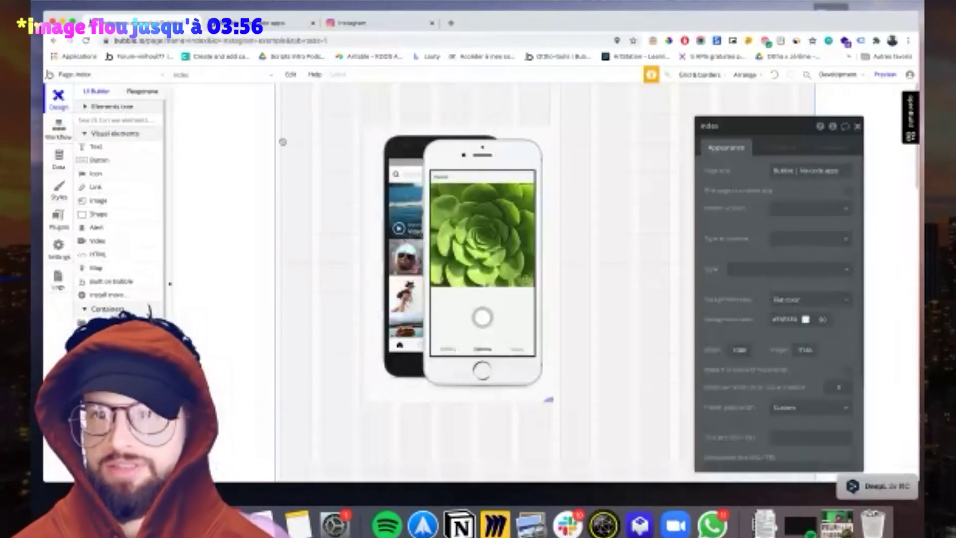
Draw a group right of the mockup with no preset style and a flat white background.
left_click(108, 187)
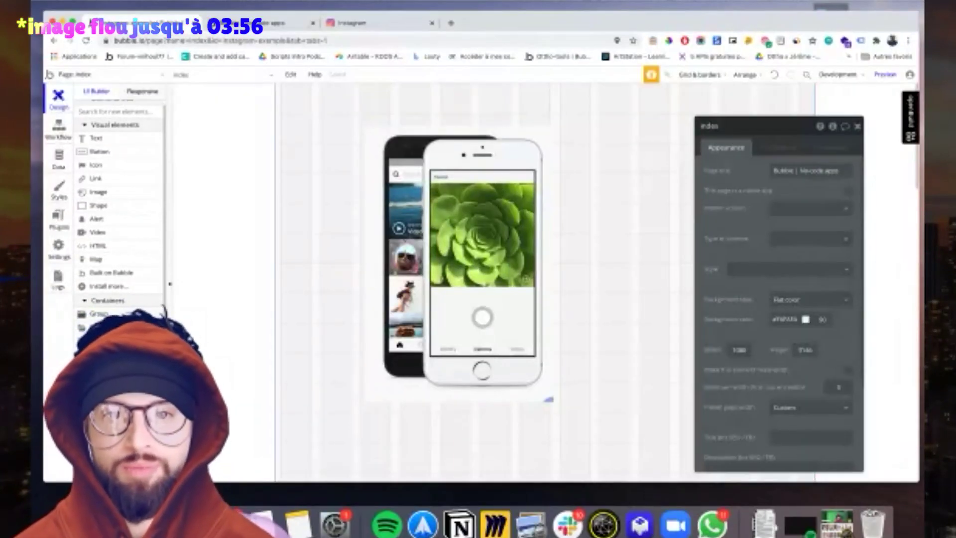
mouse_move(596, 169)
left_mouse_down()
mouse_move(788, 359)
mouse_move(734, 348)
mouse_move(755, 349)
left_mouse_up()
left_click(790, 267)
left_click(777, 293)
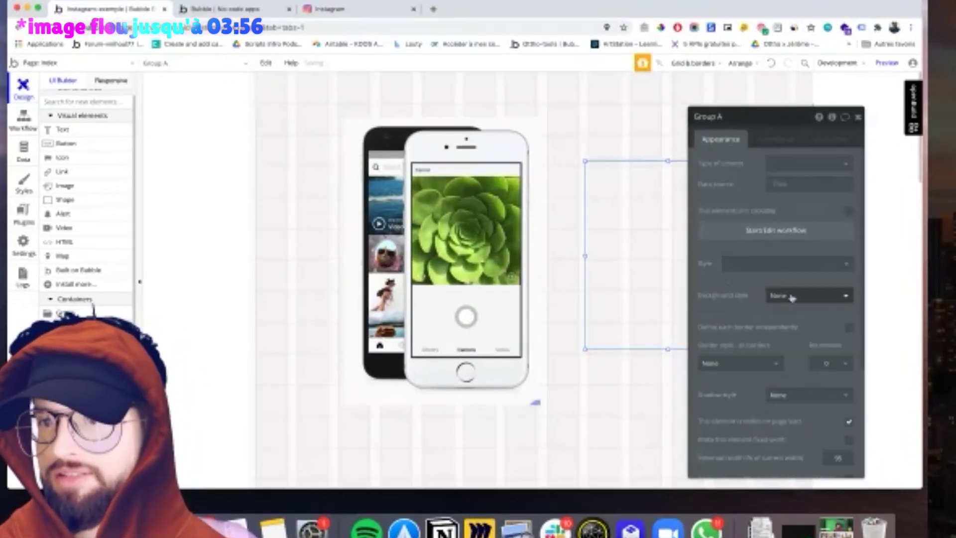
left_click(794, 298)
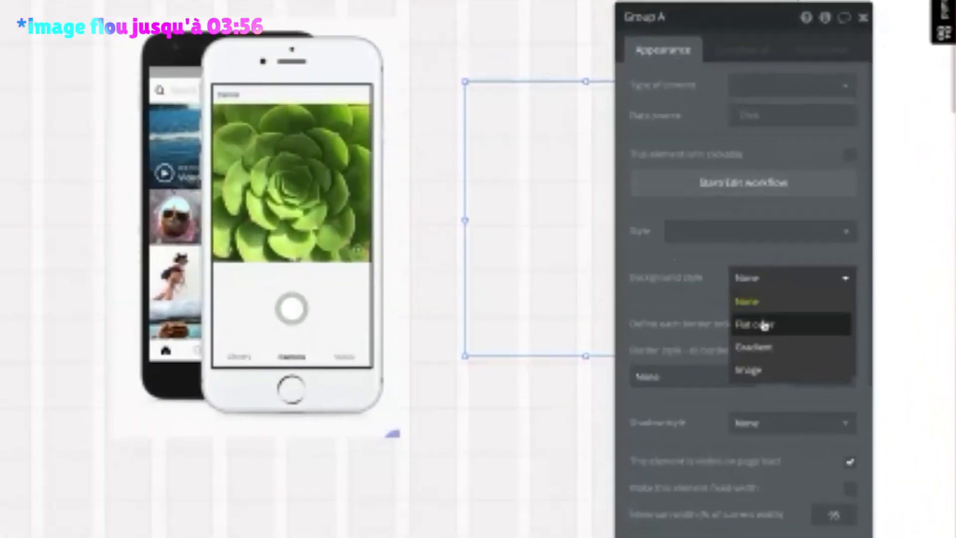
left_click(764, 325)
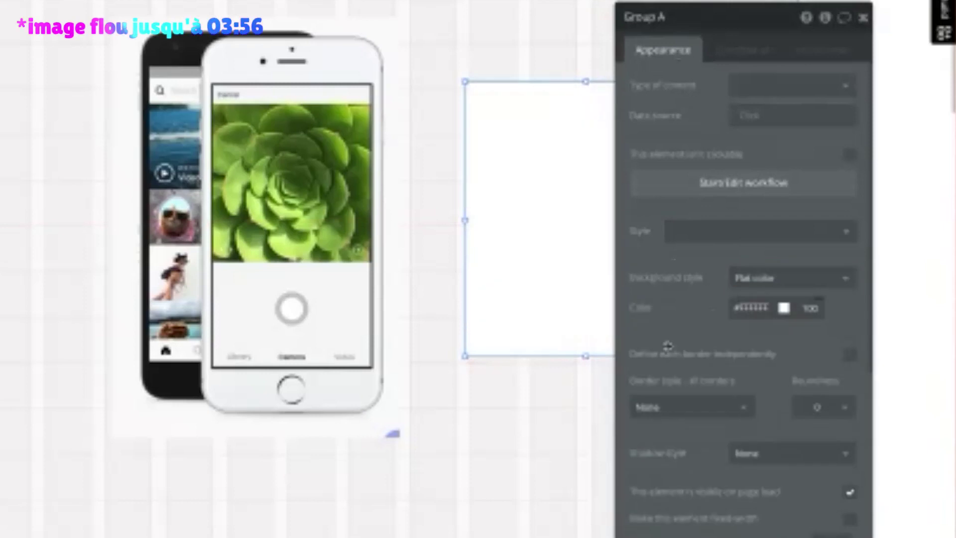
Give the group a solid #D4D4D4 border.
left_click(657, 406)
left_click(658, 454)
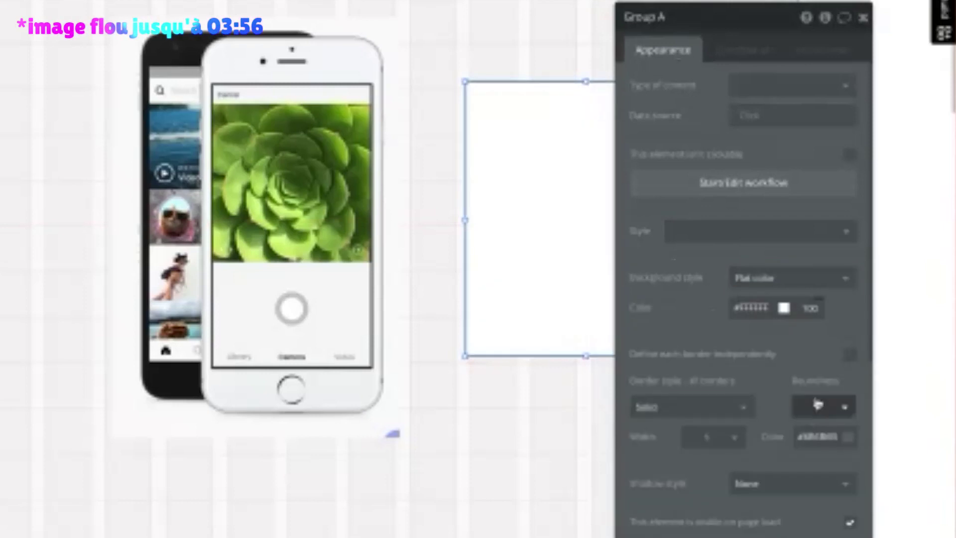
left_click(824, 437)
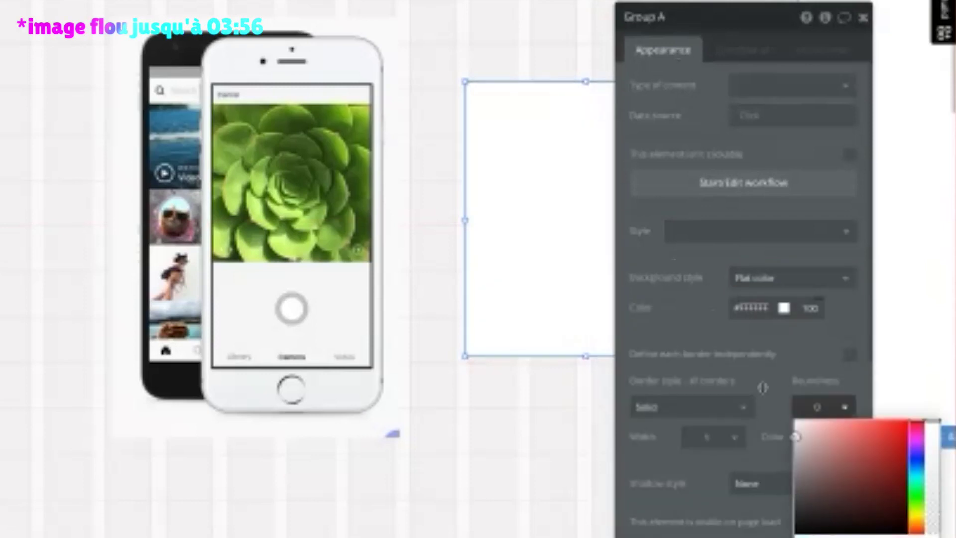
left_click(749, 372)
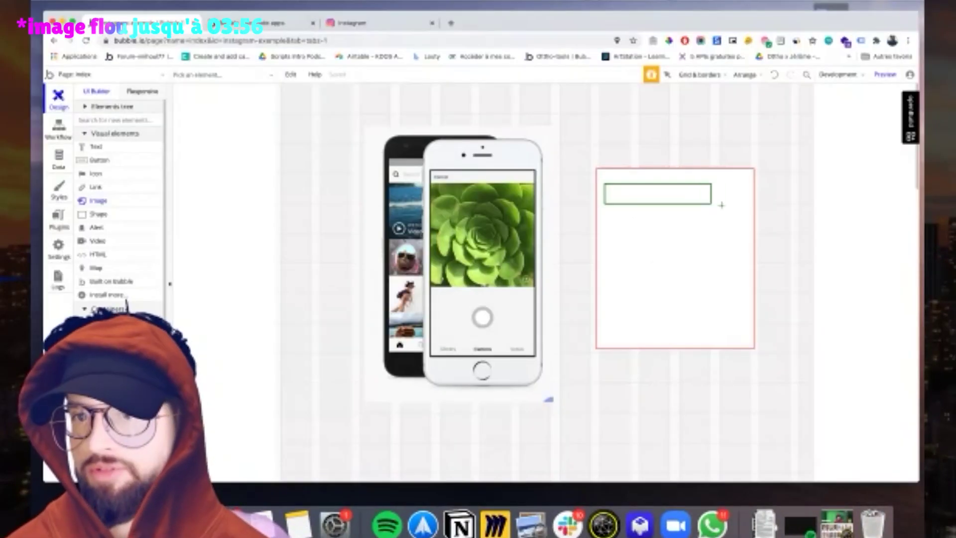
Add the saved avatar image inside the group.
left_click_drag(729, 214, 730, 215)
left_click(269, 162)
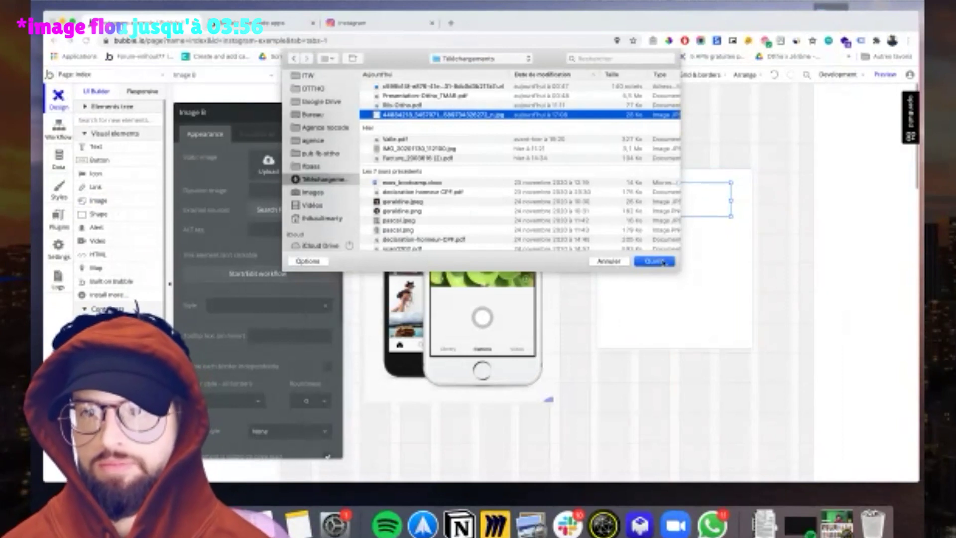
left_click(654, 262)
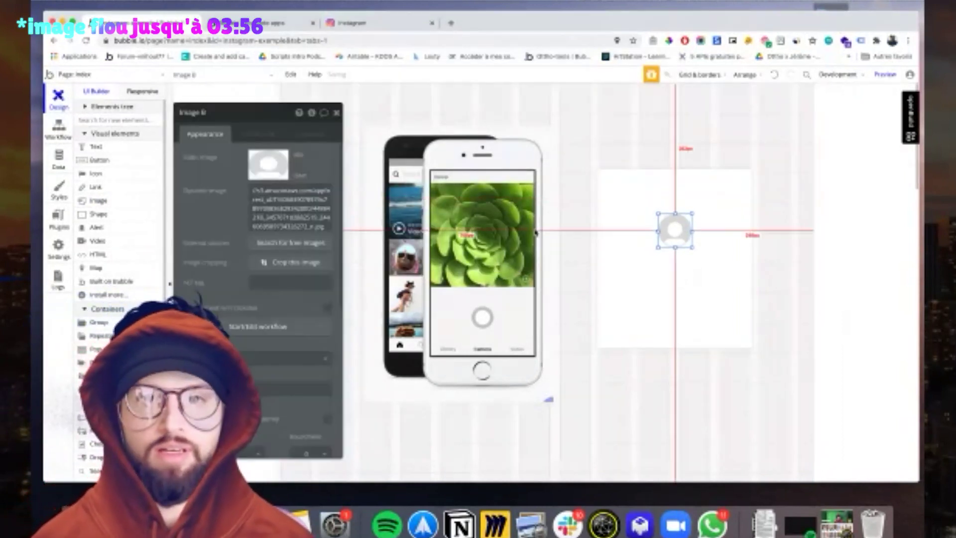
Add the Instagram logo centred at the group's top, and draw a button under the profile picture.
left_click(100, 201)
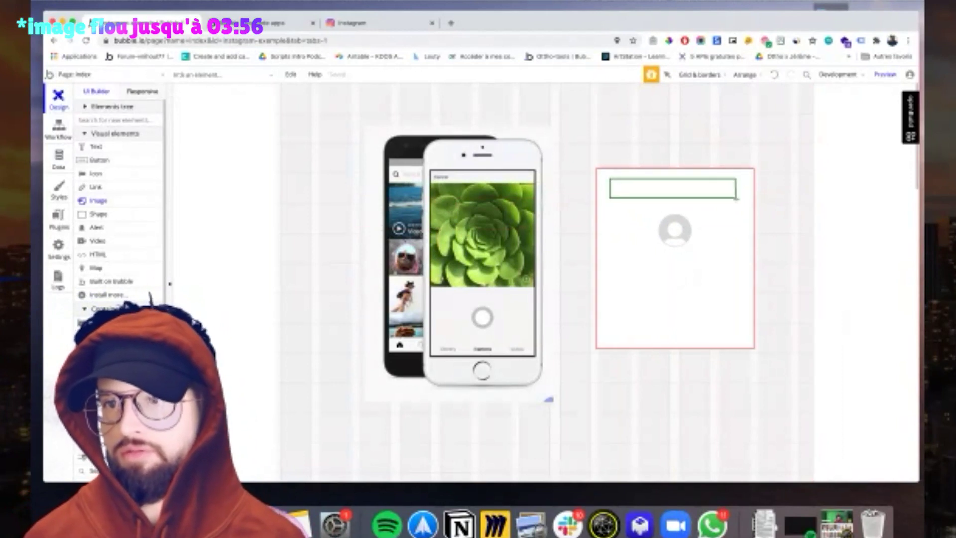
left_click_drag(742, 204, 743, 205)
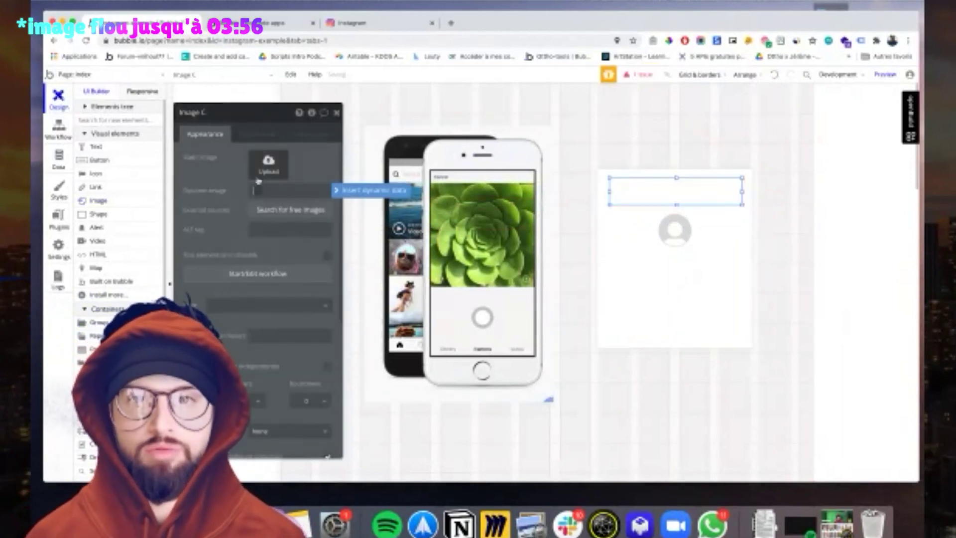
left_click(273, 173)
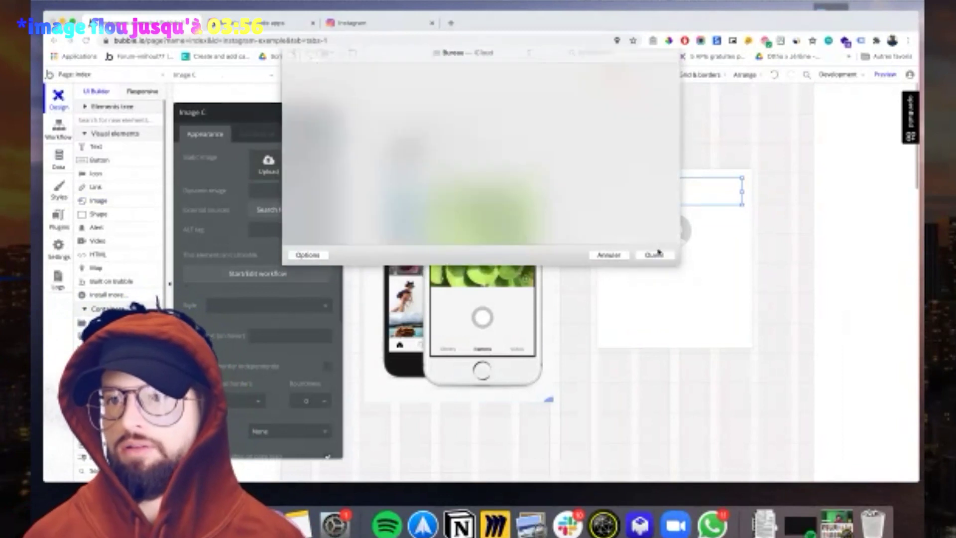
left_click(653, 260)
right_click(679, 199)
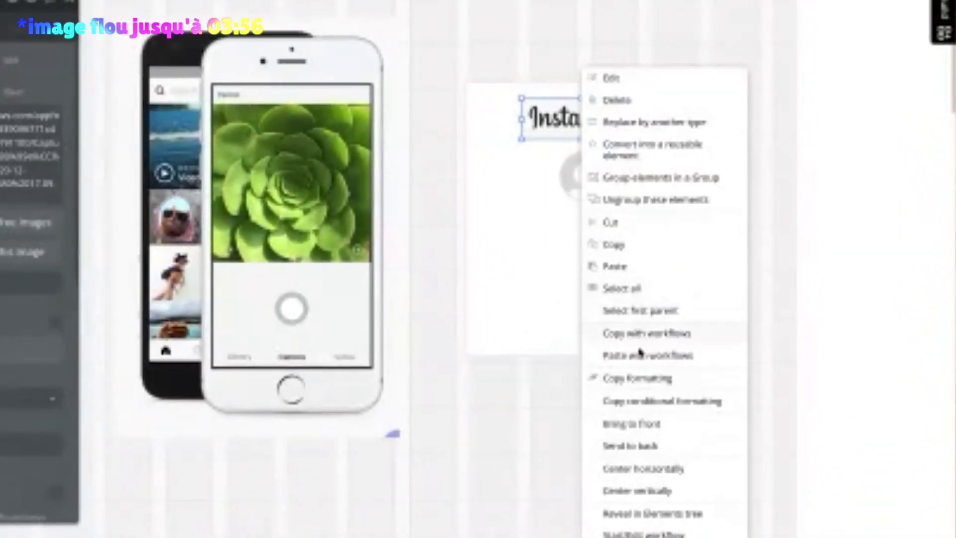
left_click(648, 469)
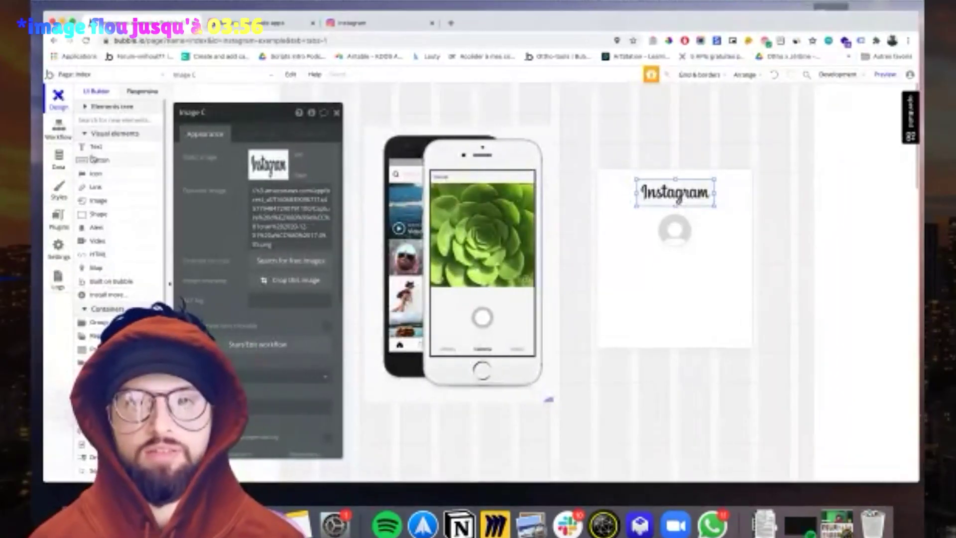
left_click(93, 159)
left_click_drag(615, 258, 737, 277)
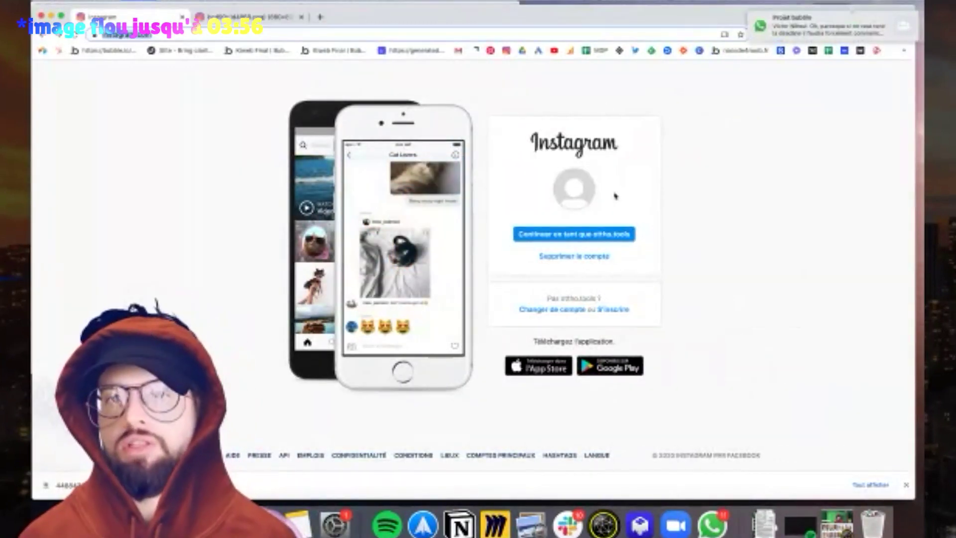
Open Instagram's login page in a new private browsing window.
left_click(904, 34)
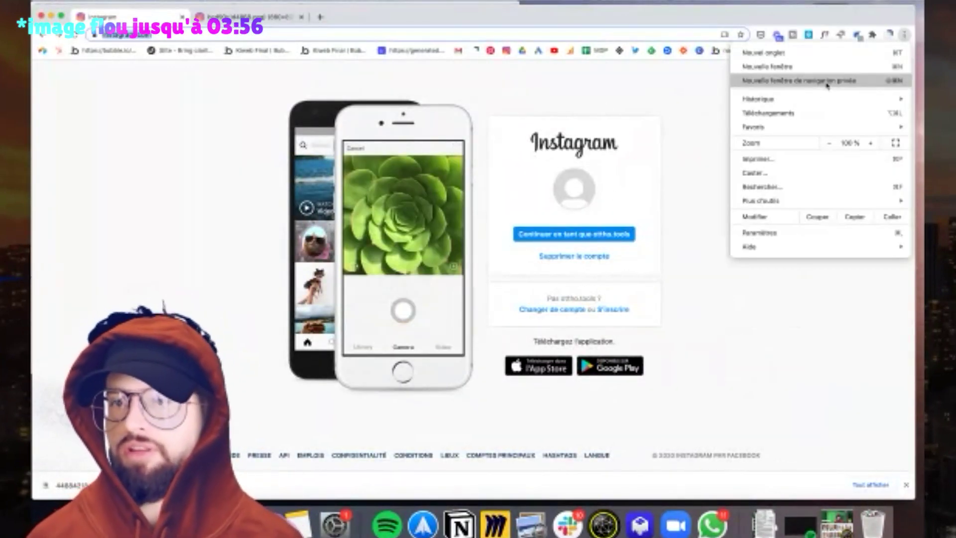
left_click(828, 82)
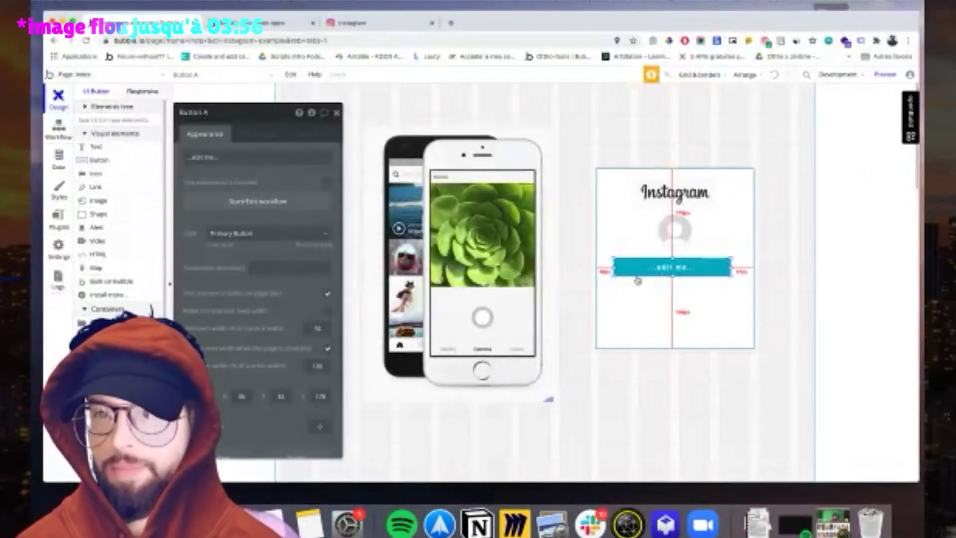
Recolour the Primary Button style from teal to Instagram's blue.
key("ctrl+Right")
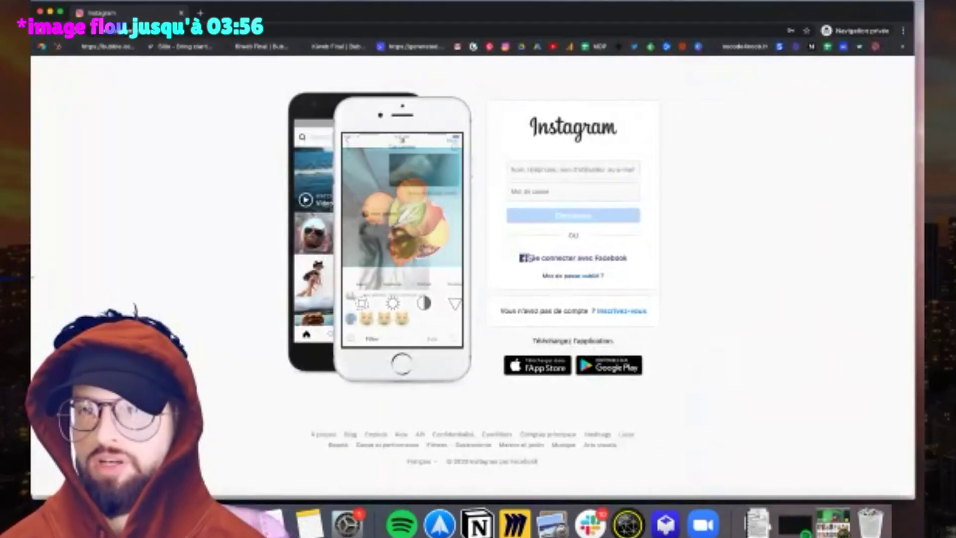
key("ctrl+Left")
key("ctrl+Right")
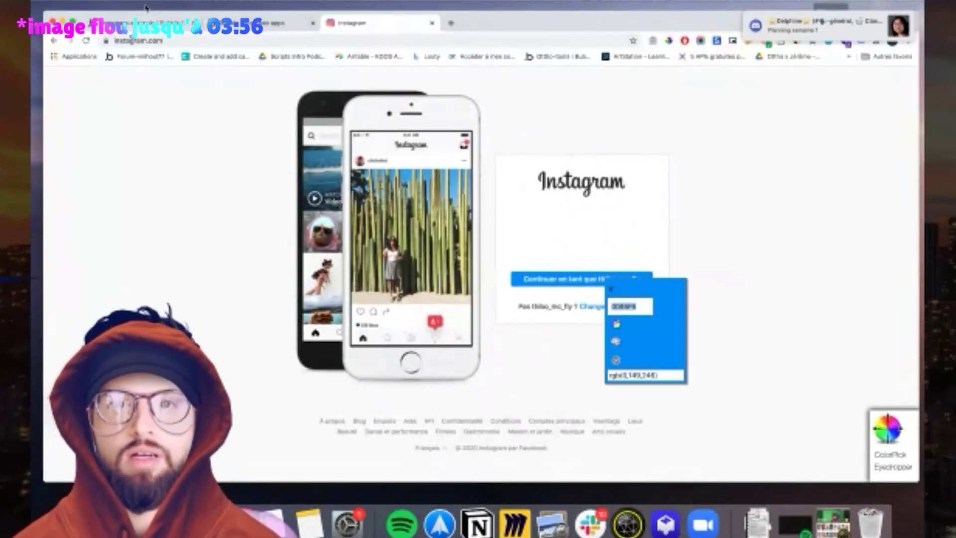
left_click(148, 22)
left_click(229, 234)
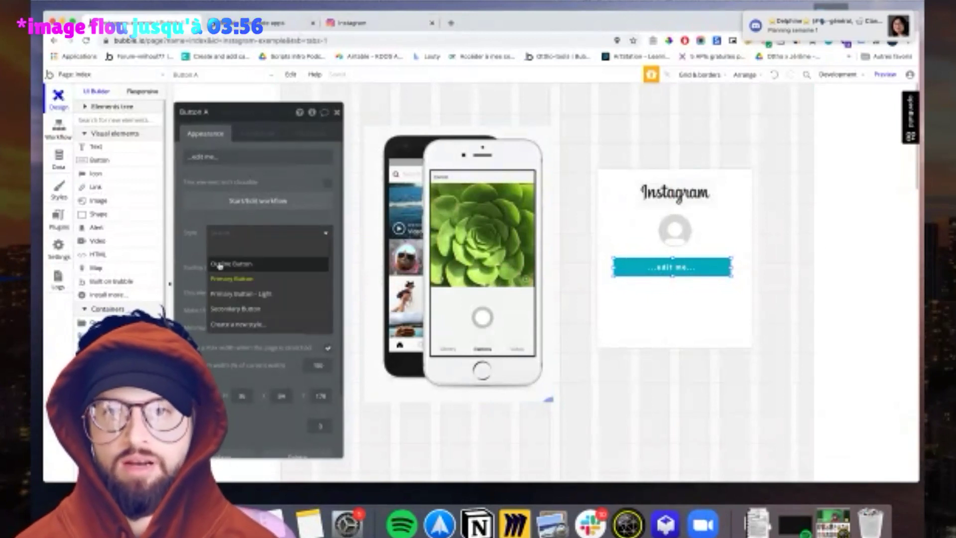
left_click(239, 277)
left_click(219, 247)
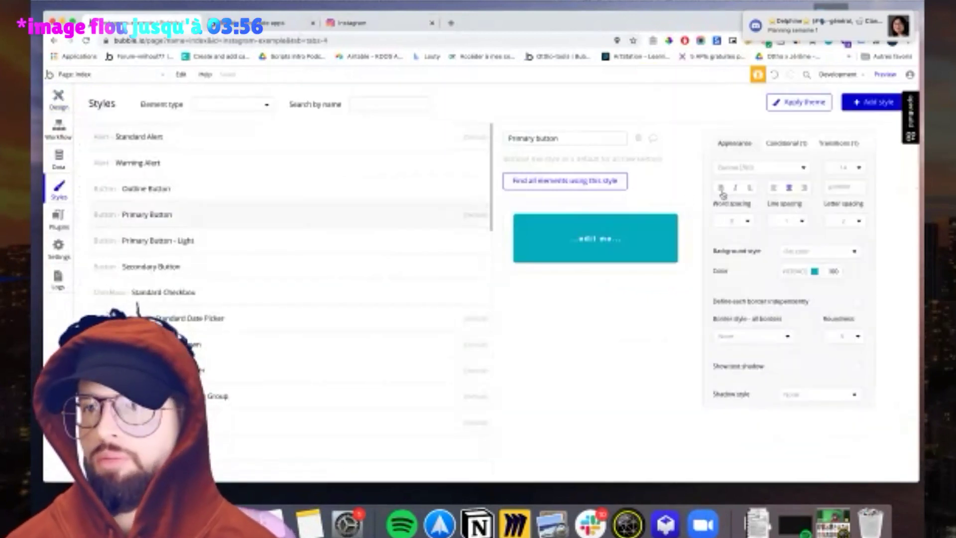
left_click(792, 271)
key("super+v")
key("Return")
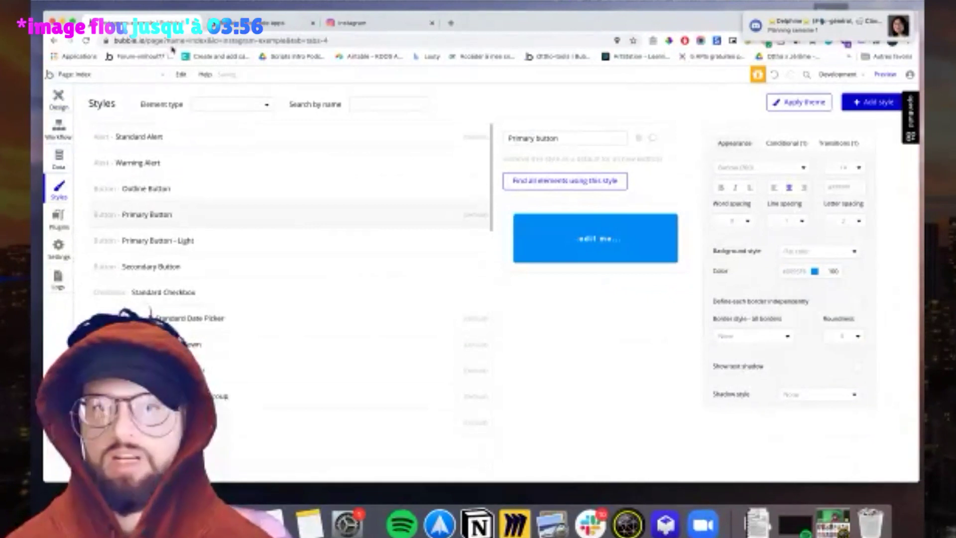
Move the button down near the bottom of the Instagram card.
left_click(59, 99)
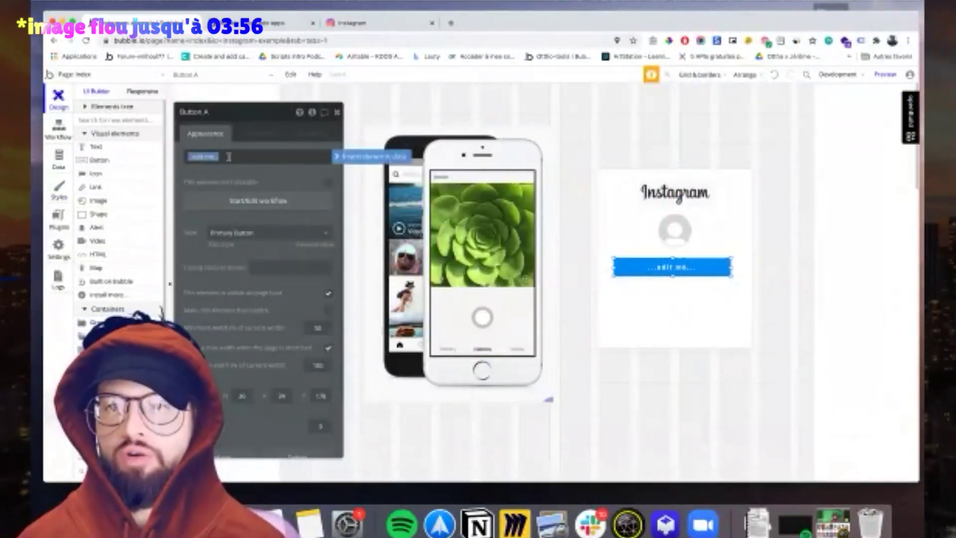
left_click_drag(675, 272, 677, 335)
right_click(677, 335)
left_click(705, 420)
left_click(662, 284)
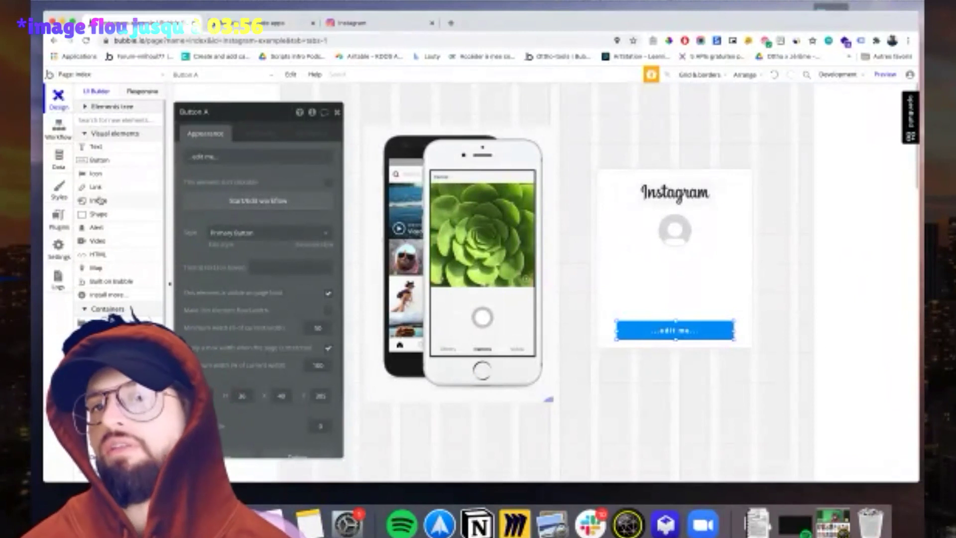
Add and delete a trial Email-format input, then place the Signup / Login Popup reusable on the page.
scroll(106, 268, "down", 7)
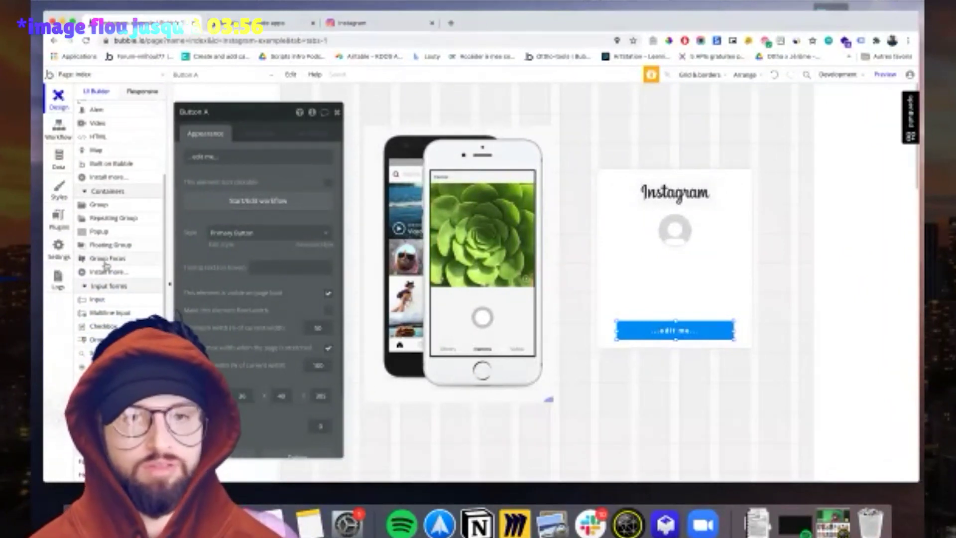
scroll(106, 265, "down", 1)
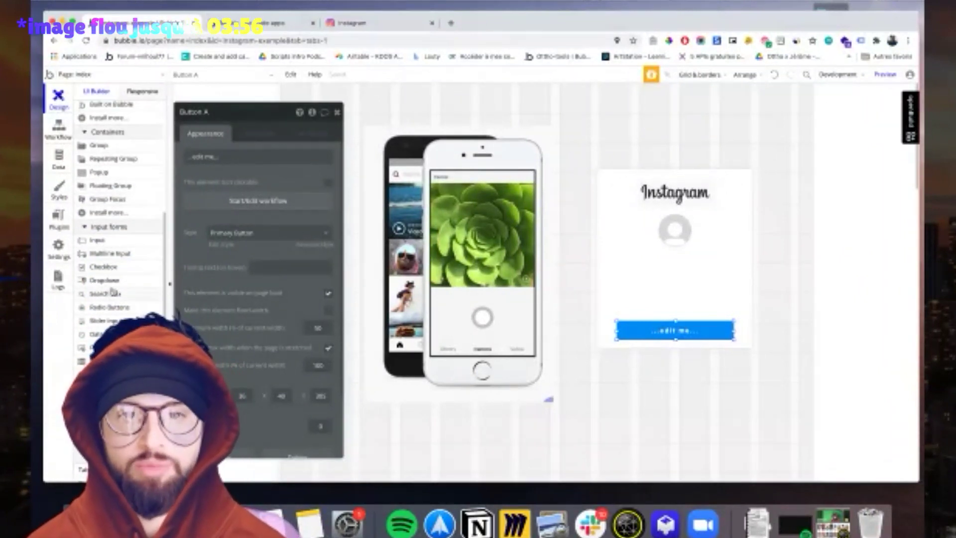
scroll(113, 292, "down", 3)
scroll(99, 291, "up", 5)
key("Escape")
left_click(636, 261)
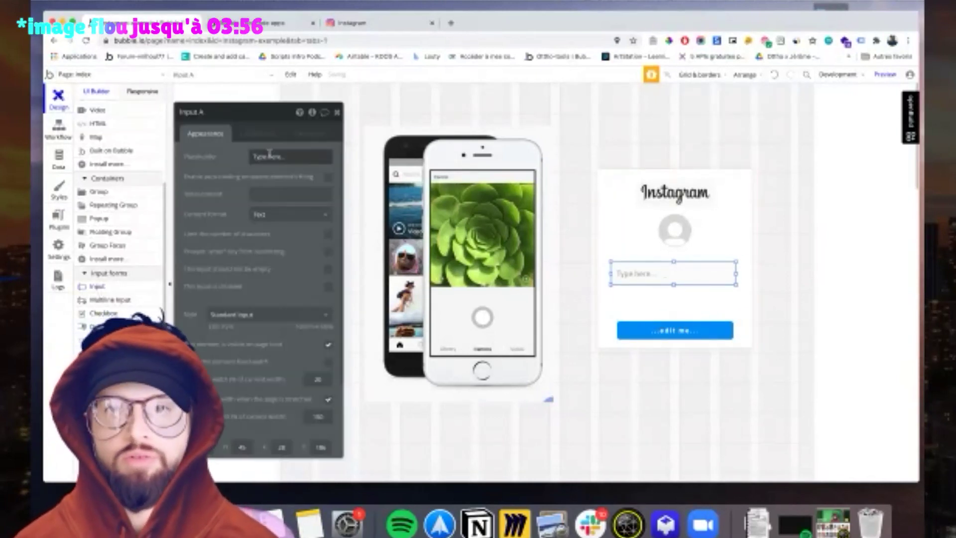
left_click(294, 214)
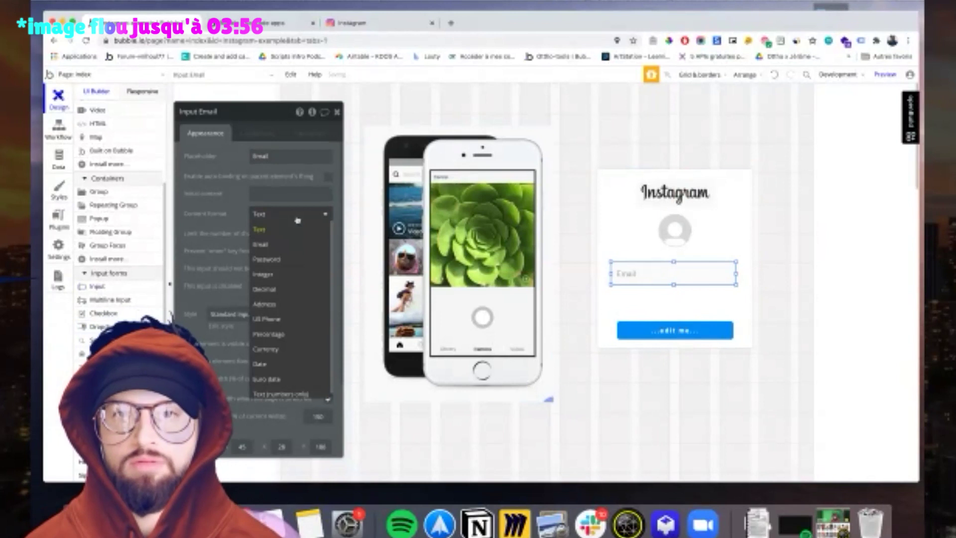
left_click(288, 244)
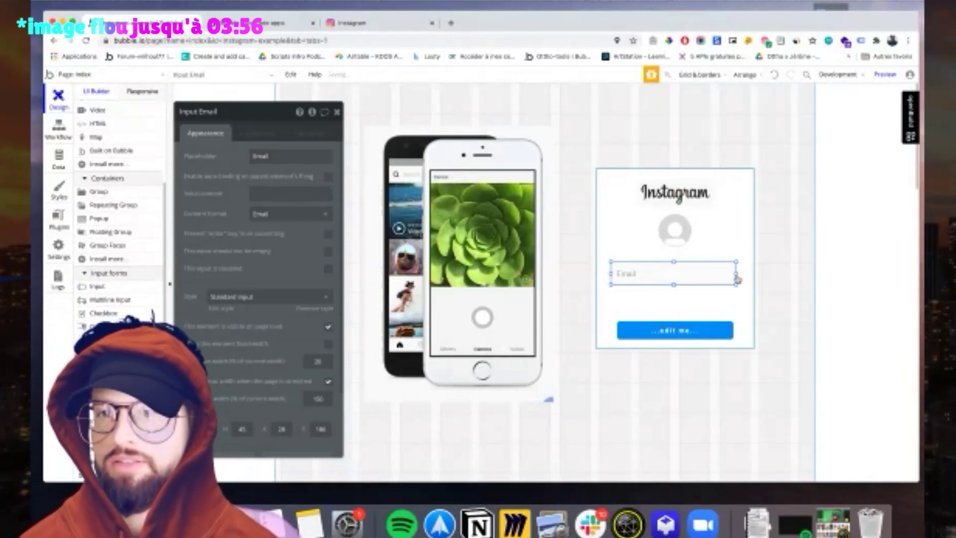
key("Delete")
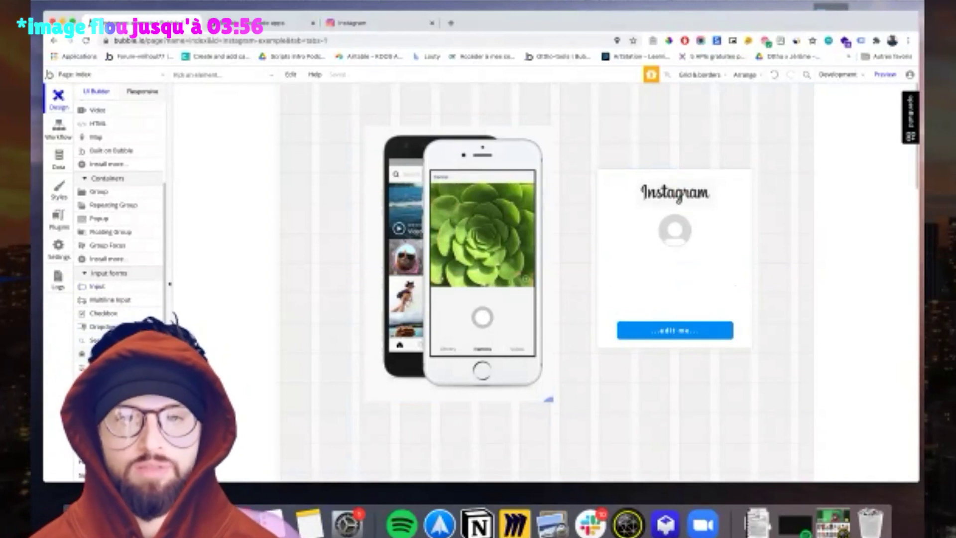
scroll(119, 209, "down", 4)
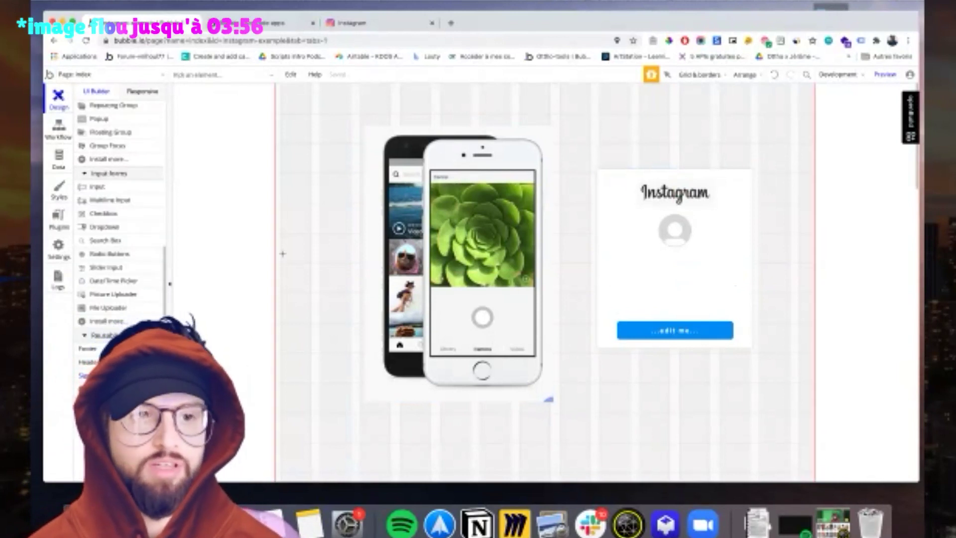
left_click(550, 240)
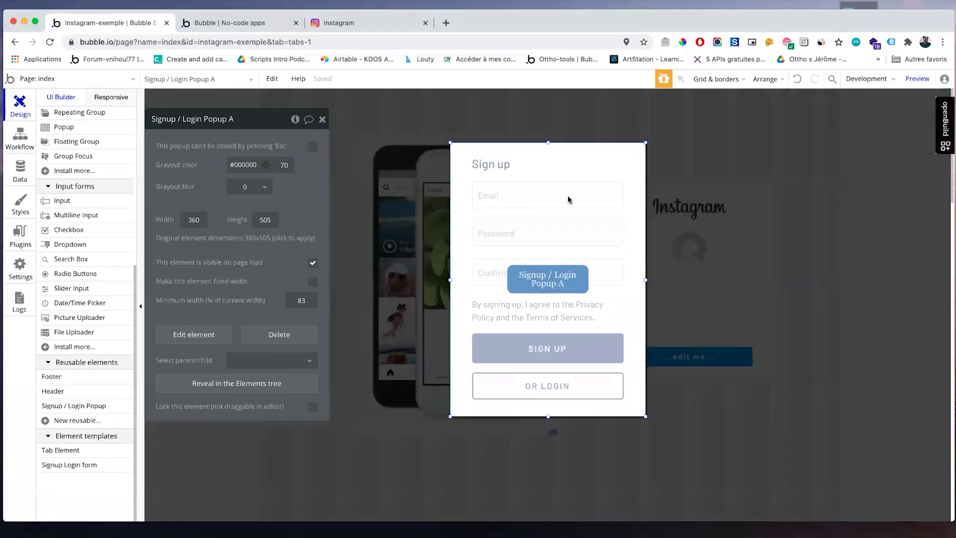
After checking the Workflow tab, open the Signup / Login Popup reusable for editing.
left_click(20, 137)
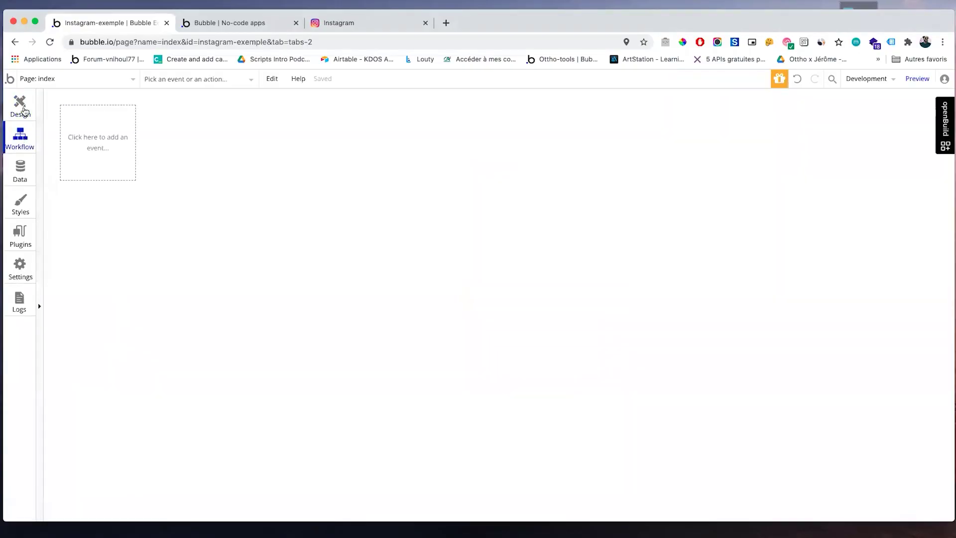
left_click(20, 104)
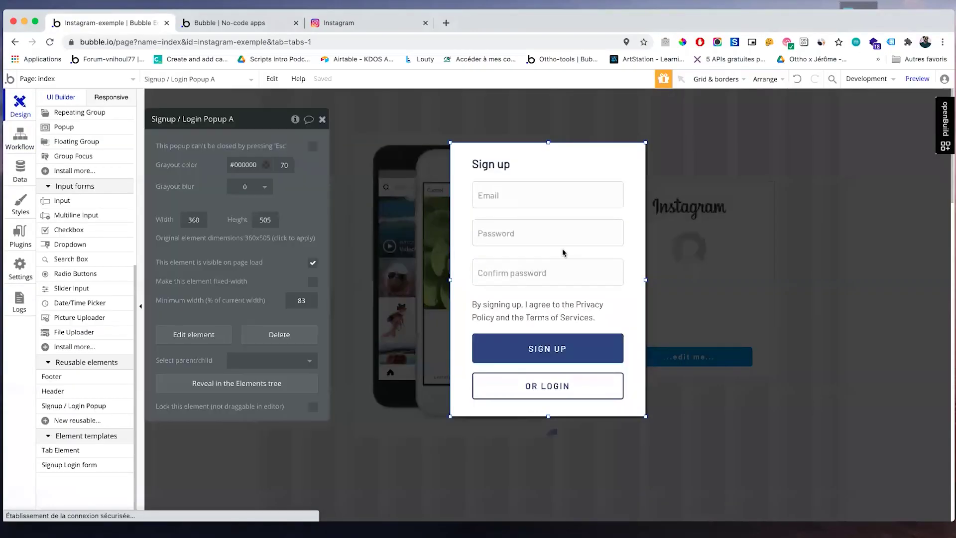
left_click(212, 336)
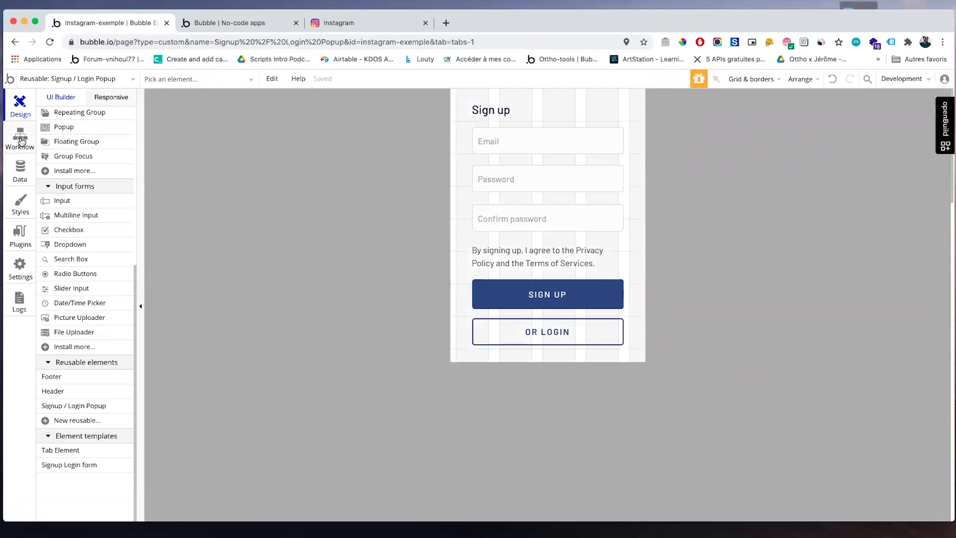
Review the reusable's Forgot password, SIGN UP, Switch to Login and Switch to Sign up workflows.
left_click(20, 137)
left_click(98, 171)
left_click(396, 130)
left_click(468, 140)
left_click(530, 137)
Change the Signup / Login Popup's element type from Popup to Group.
left_click(22, 108)
left_click(460, 229)
left_click(275, 171)
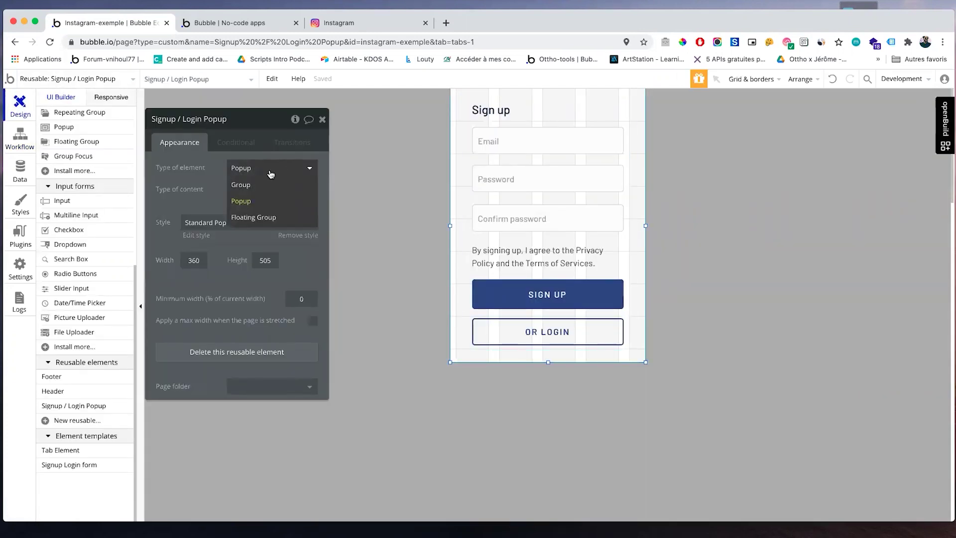
left_click(253, 189)
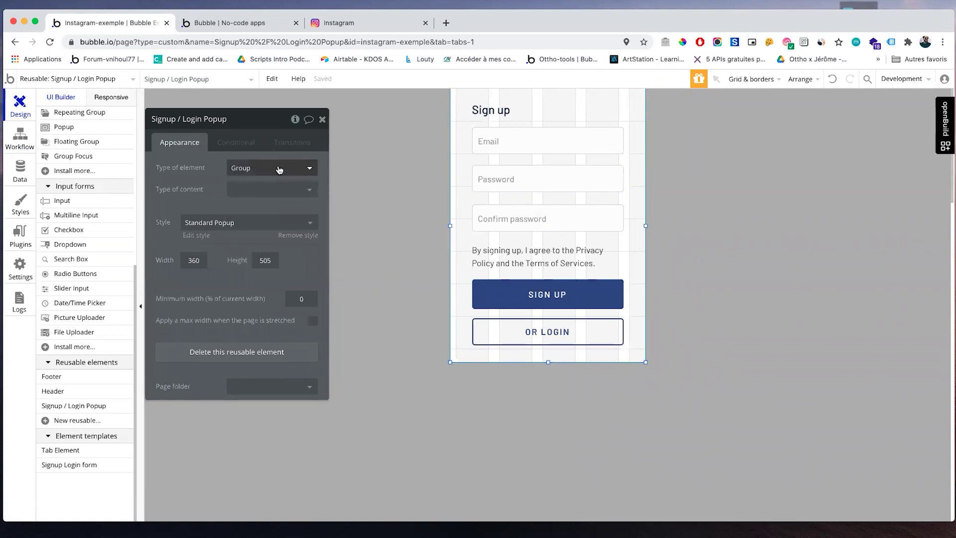
On the index page, drag Signup / Login Popup A toward the page centre.
left_click(41, 79)
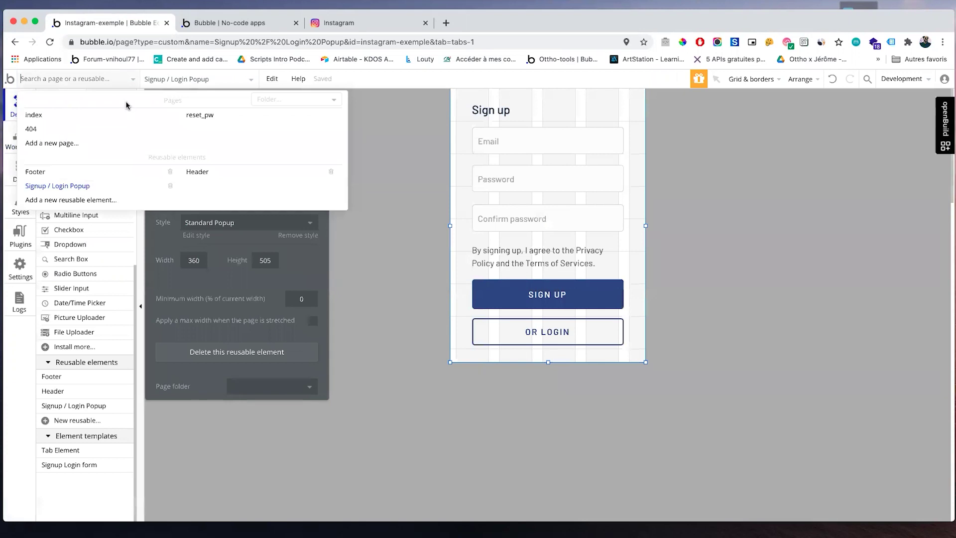
left_click(75, 117)
left_click(397, 343)
left_click_drag(605, 258, 148, 244)
left_click_drag(397, 245, 523, 243)
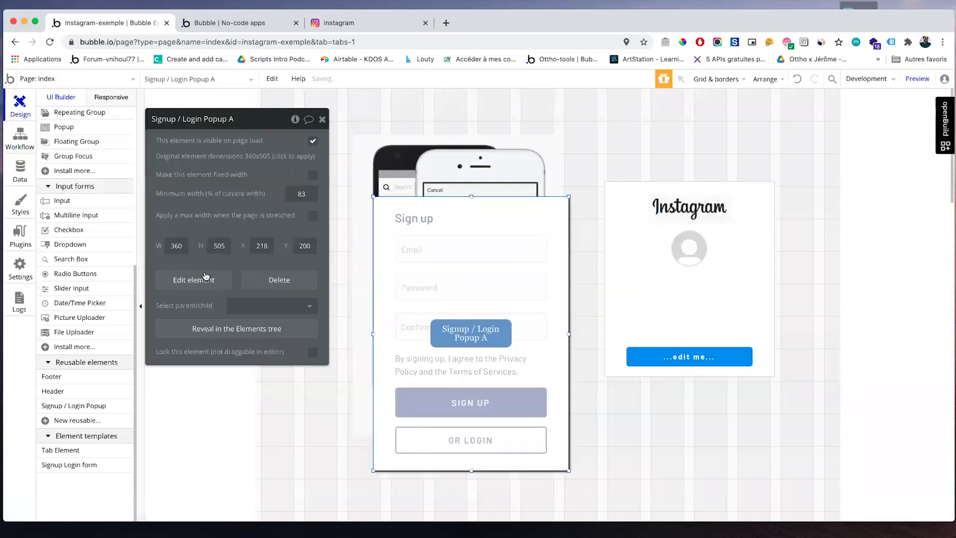
Back in the reusable, set the group's Background style to None.
left_click(176, 283)
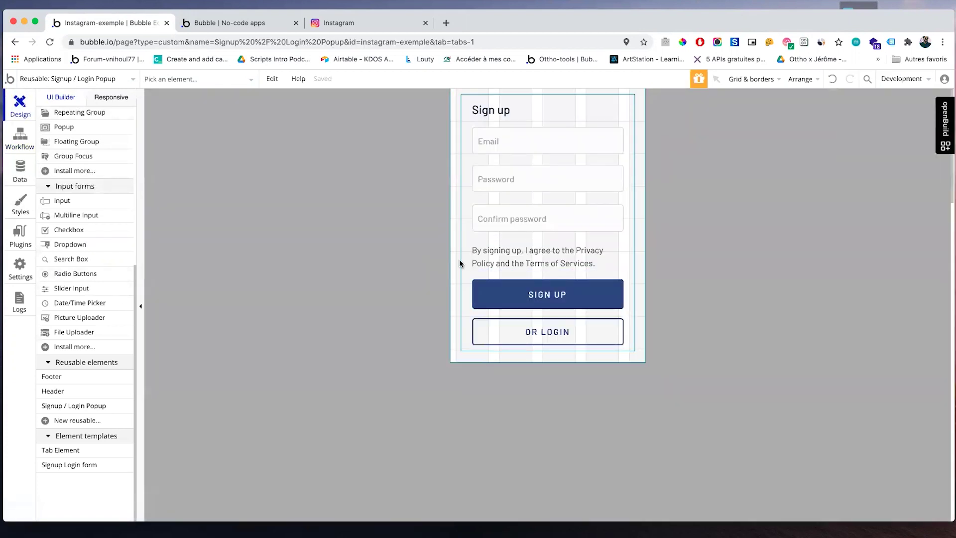
left_click(263, 257)
left_click(253, 277)
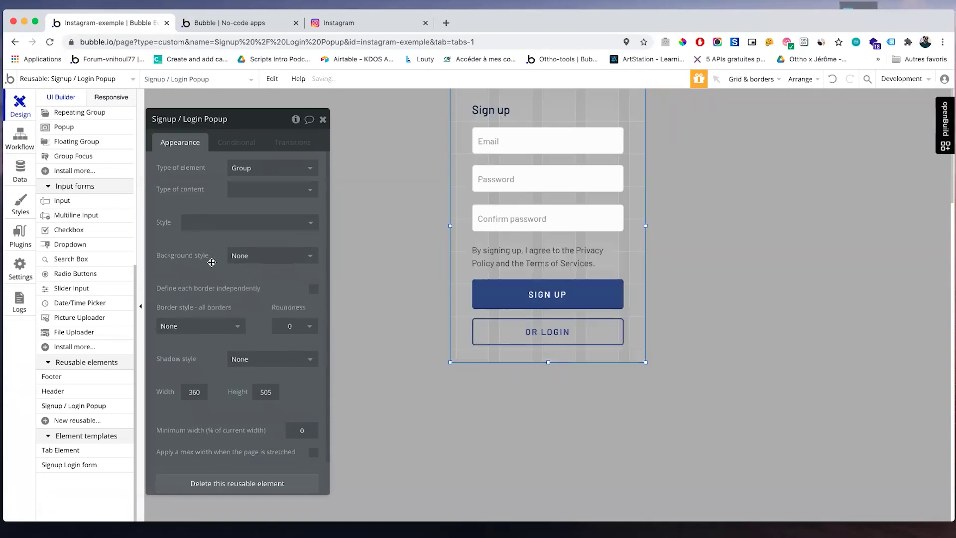
scroll(201, 296, "down", 2)
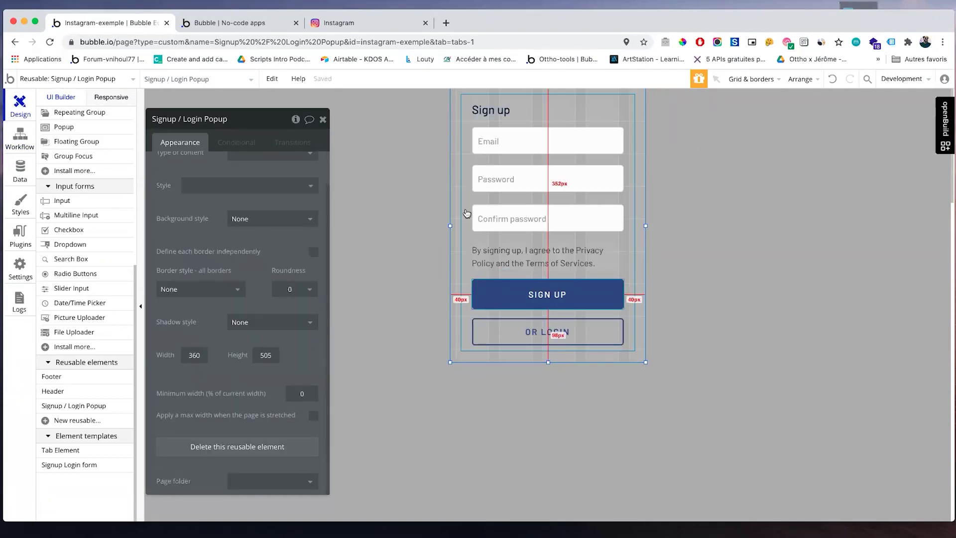
Delete the terms of service text and Confirm password input, then check the resulting workflow issues.
left_click(499, 257)
key("Delete")
left_click(515, 220)
key("Delete")
left_click(668, 79)
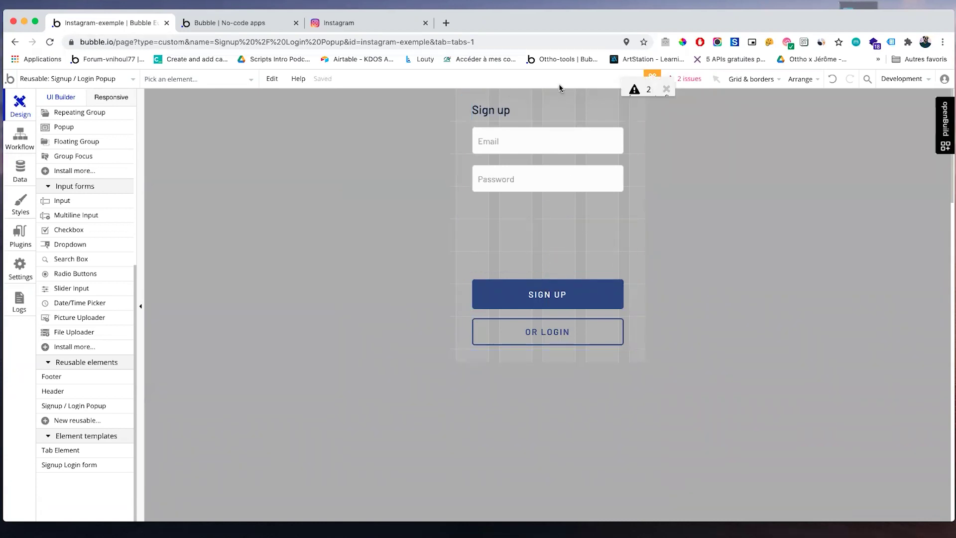
left_click(92, 213)
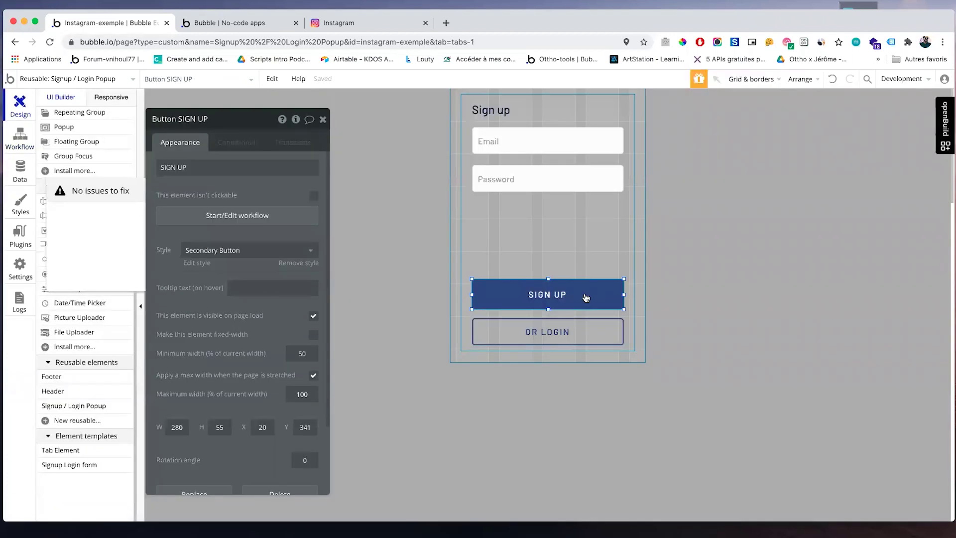
Move SIGN UP under Password, apply the Primary Button style, and make it slightly shorter.
left_click_drag(587, 298, 586, 225)
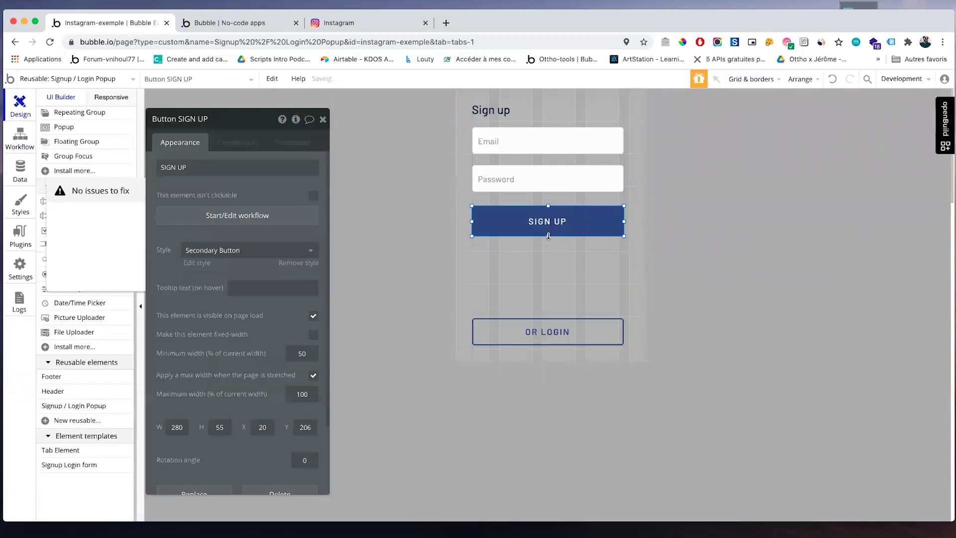
left_click(197, 263)
left_click(20, 106)
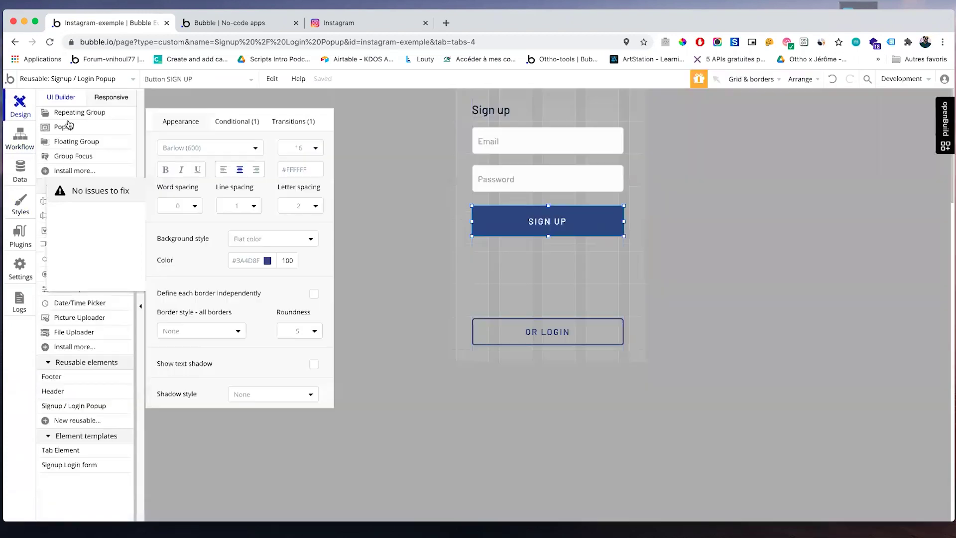
left_click(205, 251)
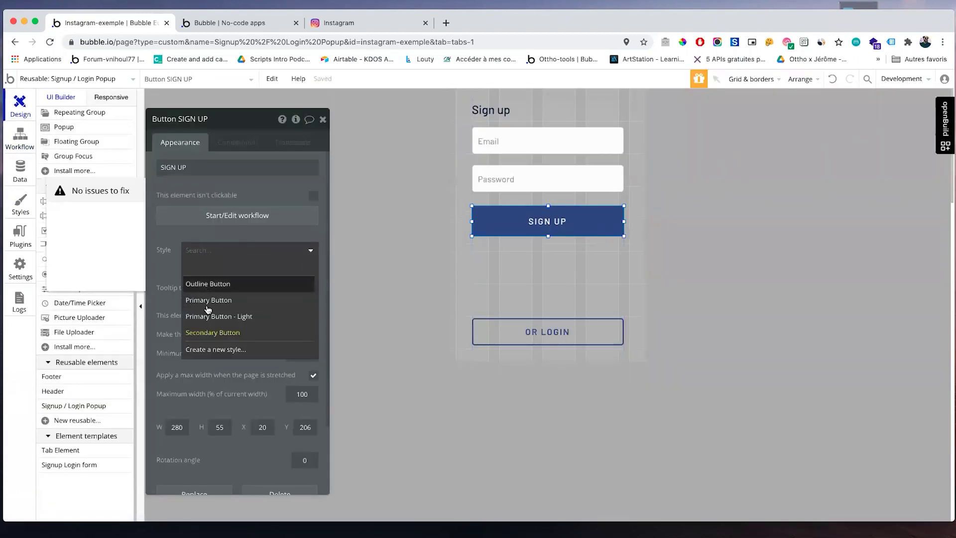
left_click(208, 301)
left_click_drag(549, 235, 549, 230)
left_click(544, 189)
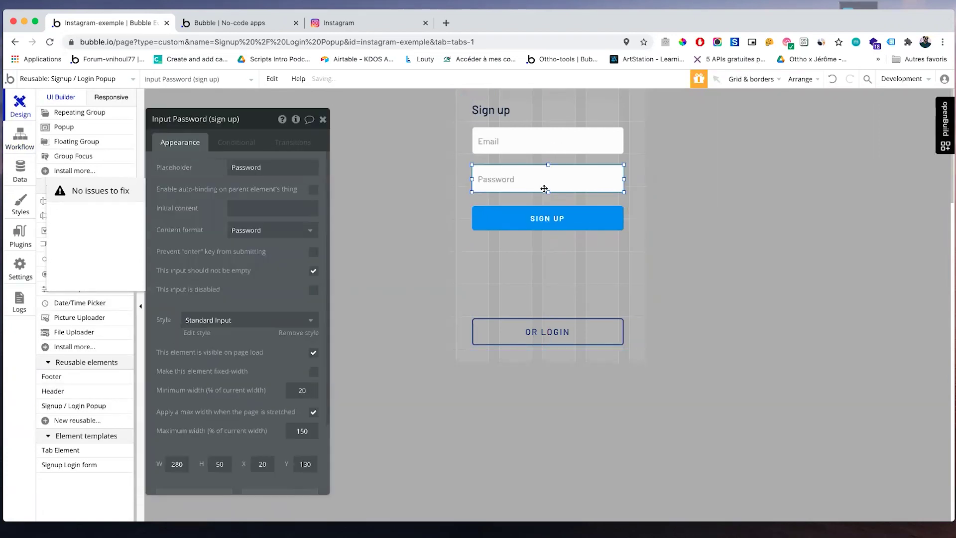
Make Email and Password 45 px high, stack them tightly, and relabel SIGN UP as S'inscrire.
left_click_drag(548, 194, 549, 191)
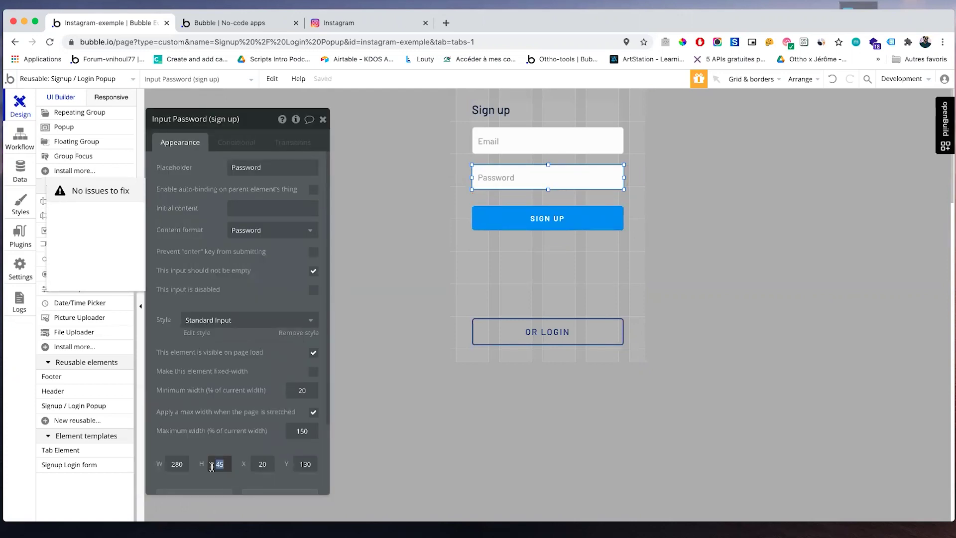
left_click(552, 150)
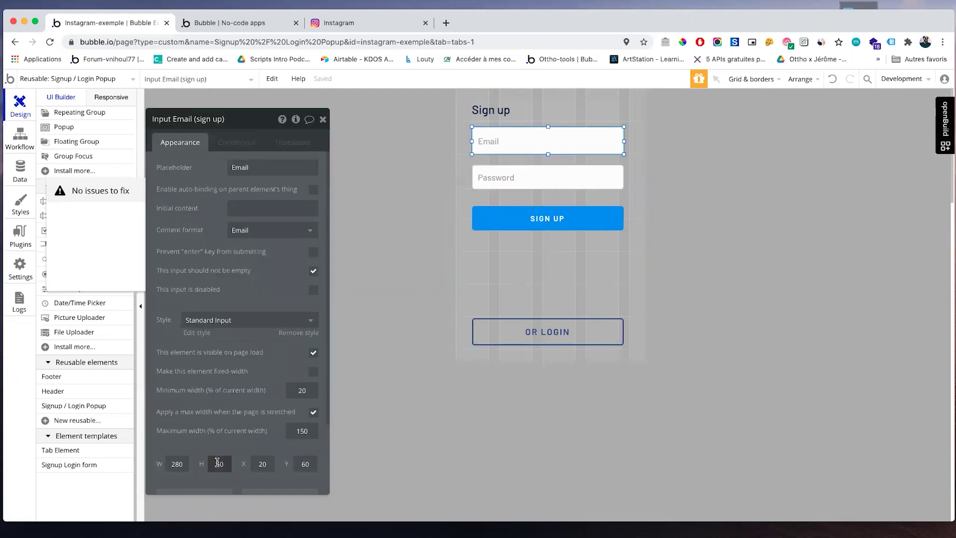
left_click_drag(537, 185, 536, 174)
left_click_drag(538, 218, 538, 200)
left_click(221, 167)
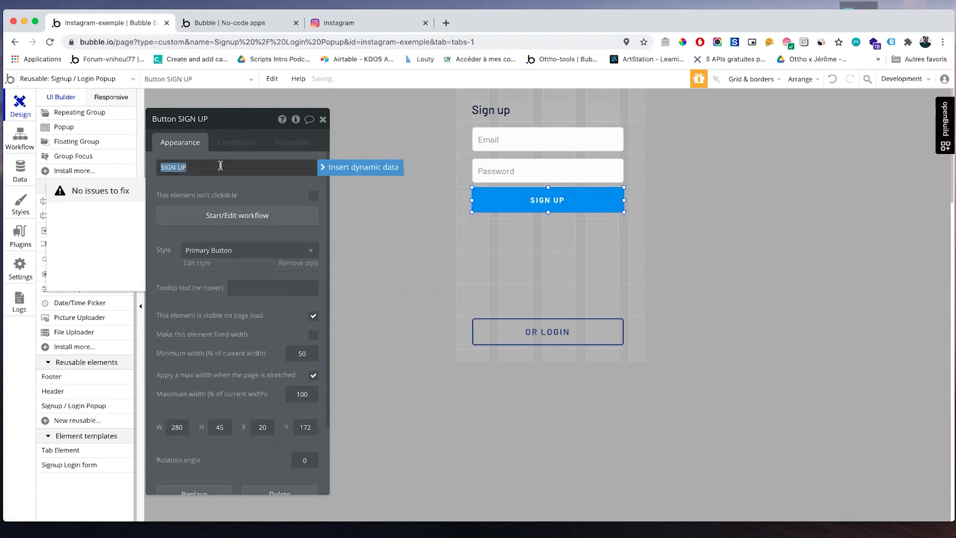
type("S'inscrire")
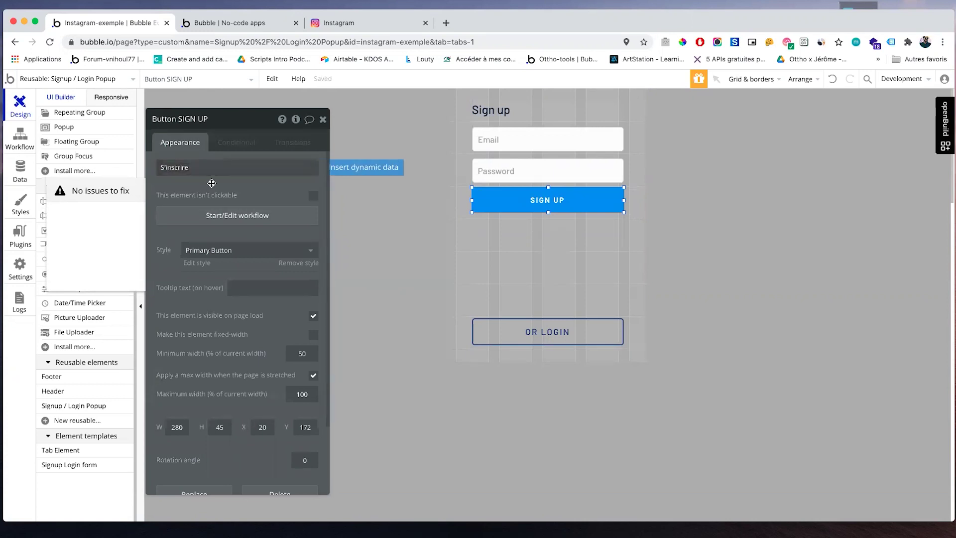
Nudge Email, Password and S'inscrire up together, and move OR LOGIN just below S'inscrire.
left_click(546, 140)
left_click(546, 168, "shift")
left_click(547, 201, "shift")
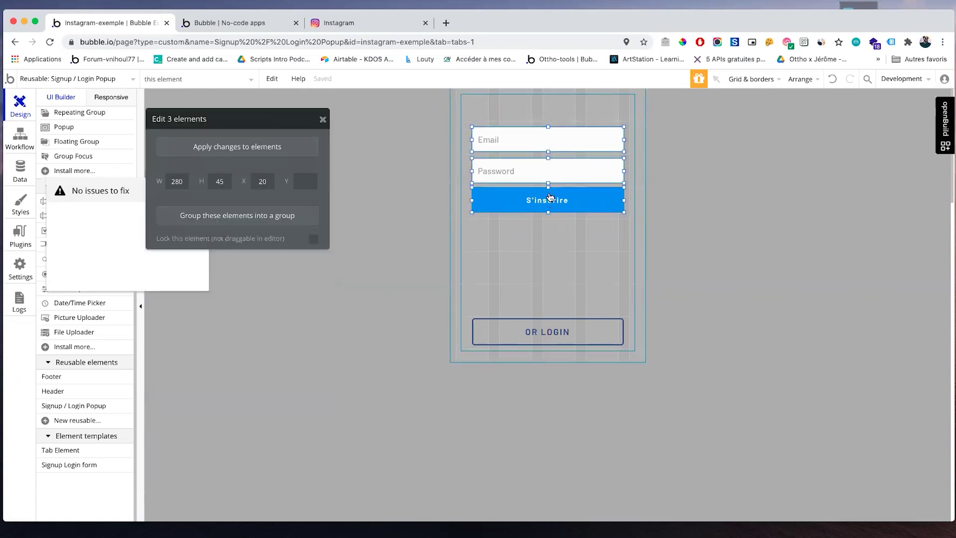
key("shift+Up")
key("shift+Up")
key("shift+Up")
key("shift+Up")
key("shift+Up")
left_click(557, 334)
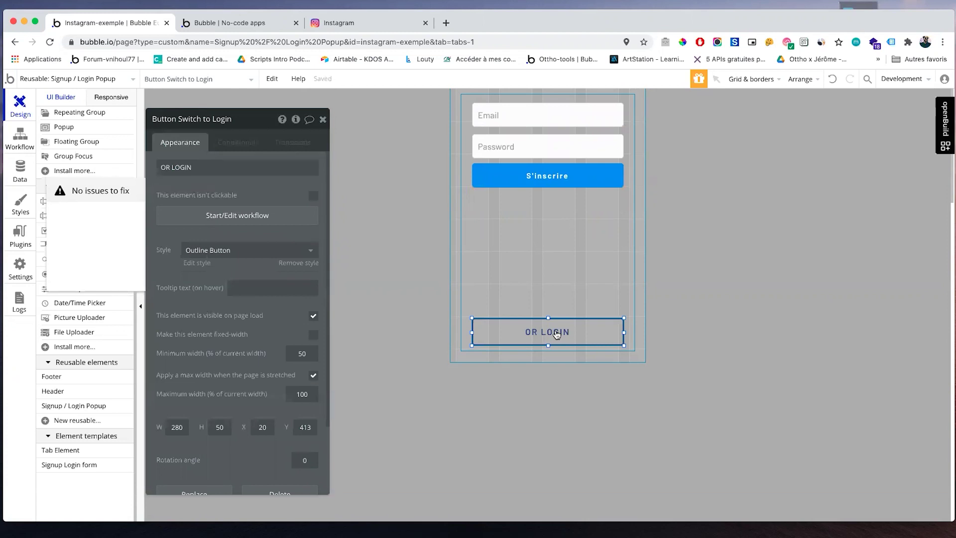
left_click_drag(557, 333, 564, 205)
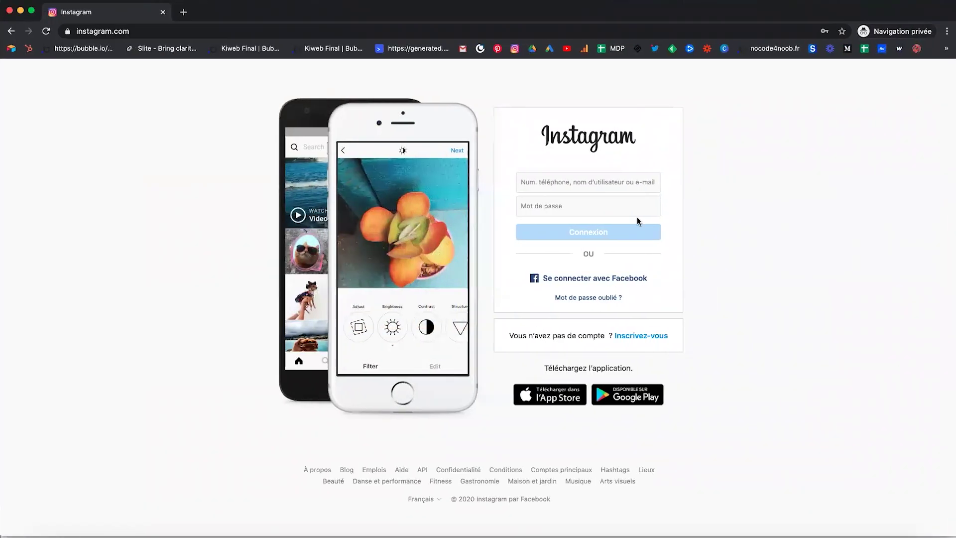
Check the S'inscrire button's spacing and move OR LOGIN slightly lower.
key("ctrl+Left")
left_click(548, 175)
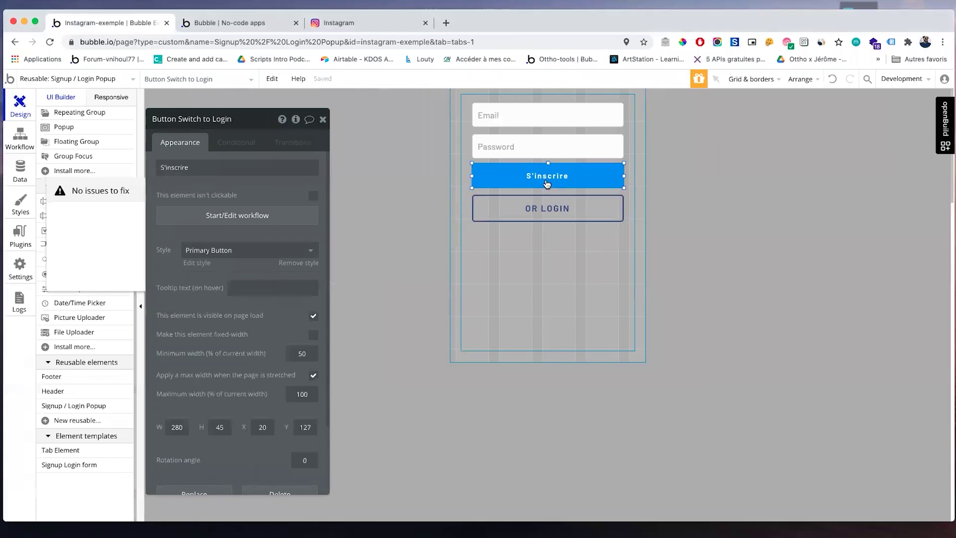
left_click(558, 181)
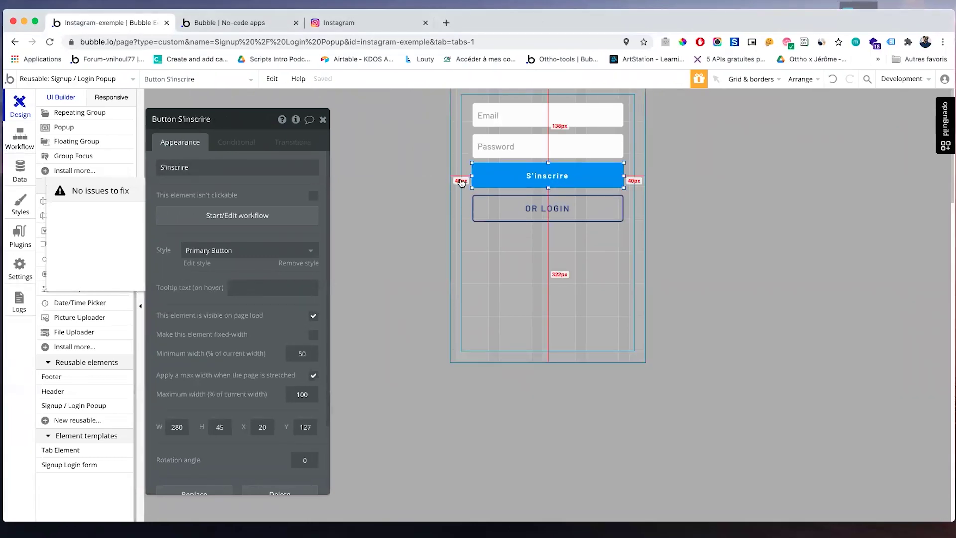
left_click(526, 205)
left_click_drag(527, 205, 524, 218)
Relabel OR LOGIN as Se connecter, with no preset style and Border style None.
triple_click(247, 174)
type("S")
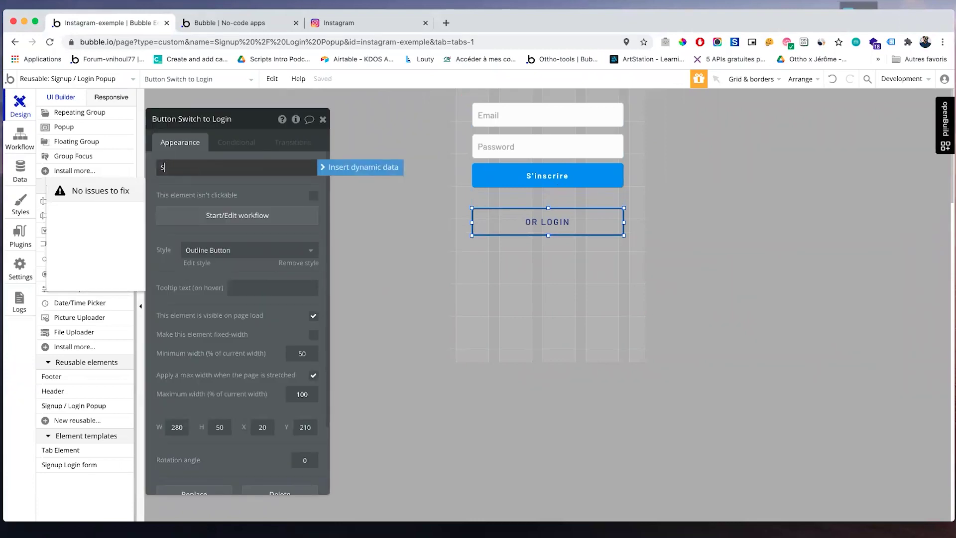
type("e connecter")
left_click(249, 250)
left_click(220, 267)
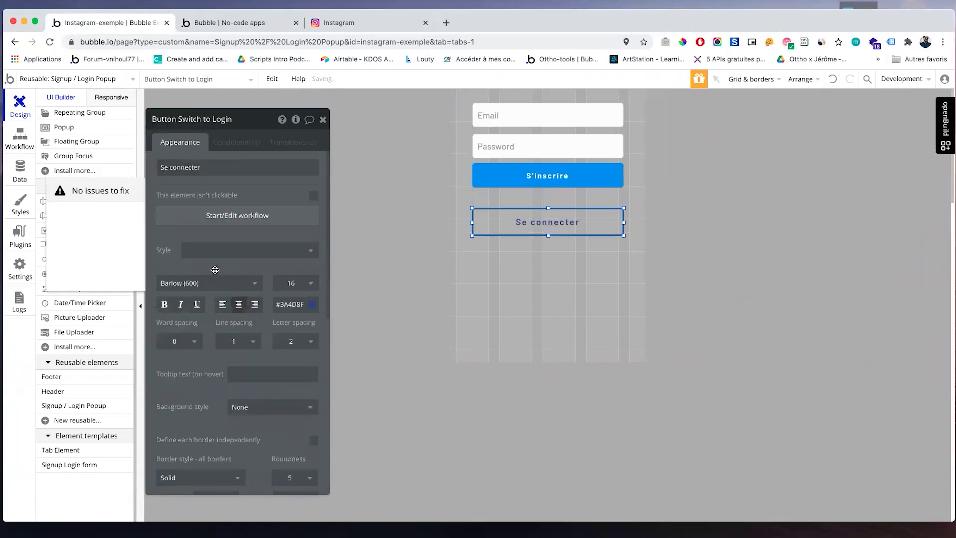
scroll(215, 269, "down", 5)
left_click(199, 241)
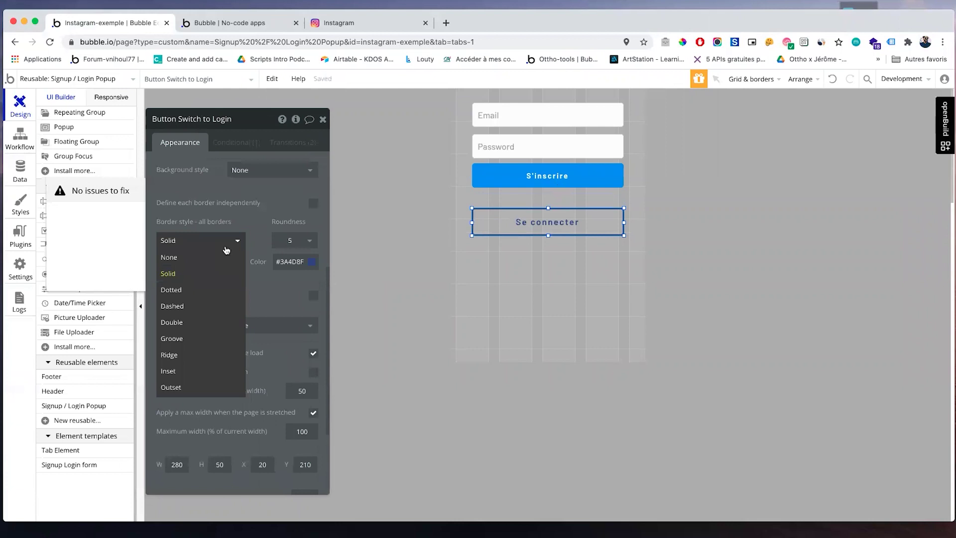
left_click(199, 258)
left_click(395, 230)
Shorten the sign-up group to end below Se connecter and the popup to 484 px tall.
double_click(578, 228)
left_click(563, 275)
left_click_drag(548, 352, 548, 242)
left_click(547, 316)
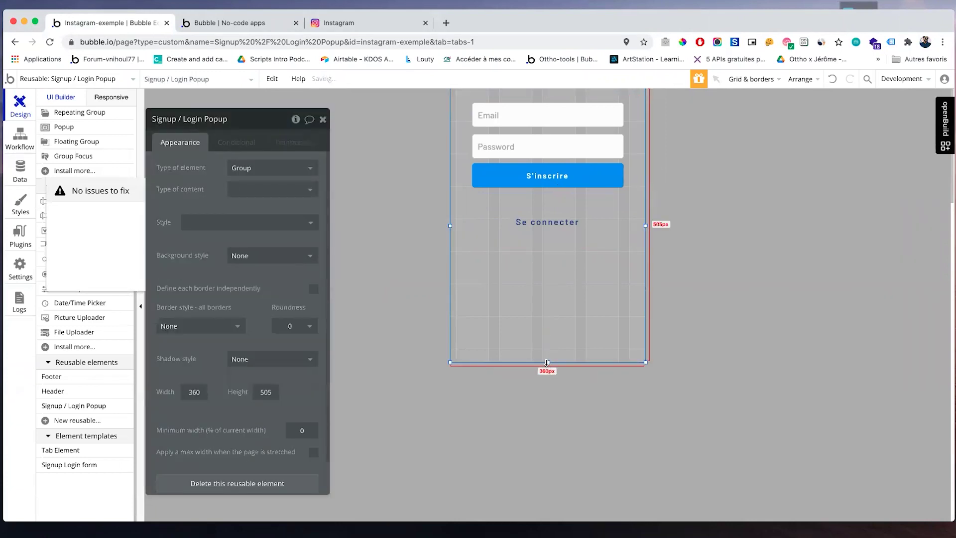
left_click_drag(547, 363, 548, 351)
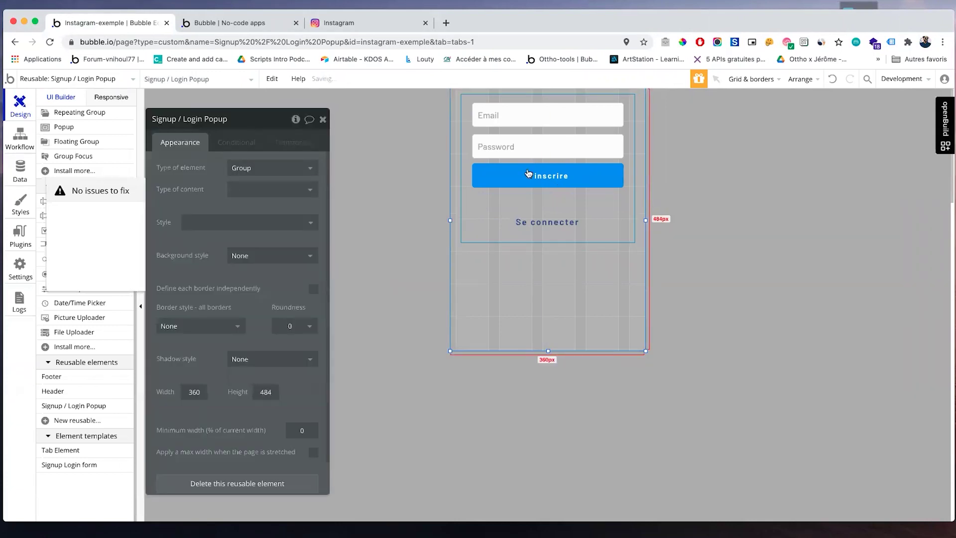
Distribute the form elements vertically, then show the login group via the Elements tree.
left_click(529, 172)
left_click(541, 126, "shift")
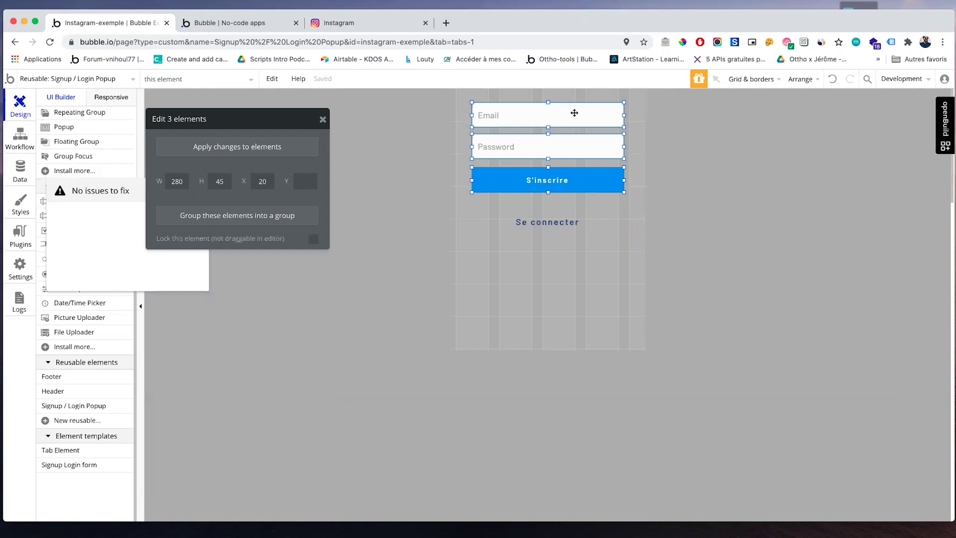
left_click(800, 80)
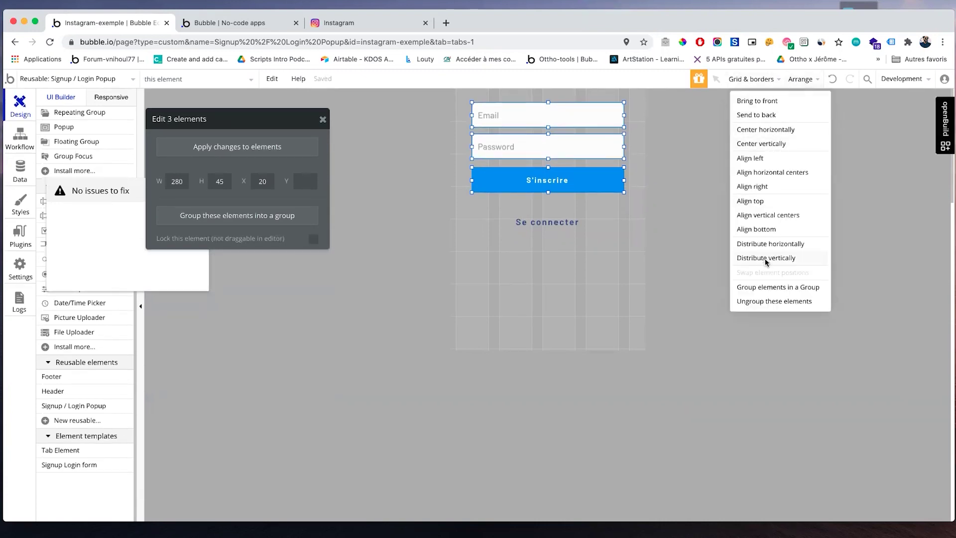
left_click(766, 258)
left_click(711, 260)
left_click(48, 114)
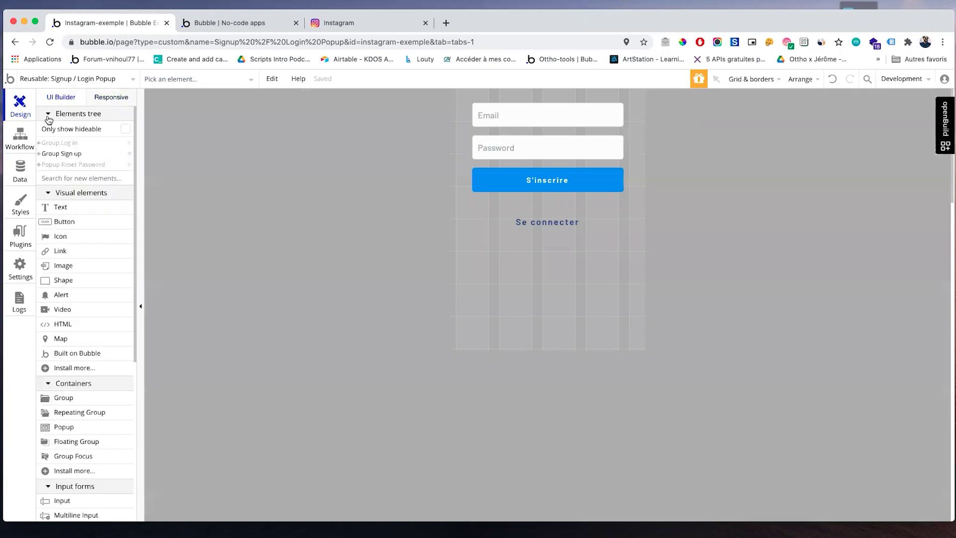
left_click(130, 143)
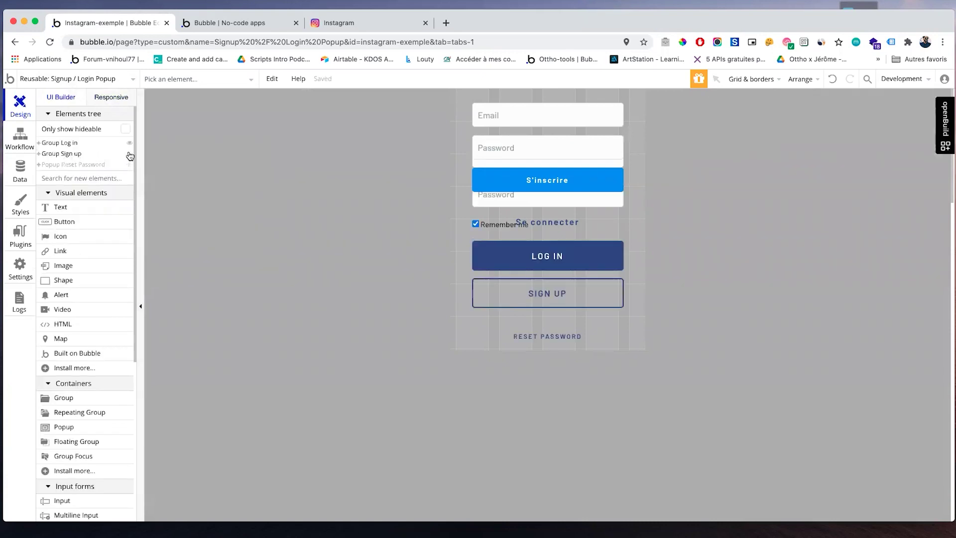
Hide the sign-up group, delete the Log in to My App title, and move the login fields up ~78 px.
left_click(130, 154)
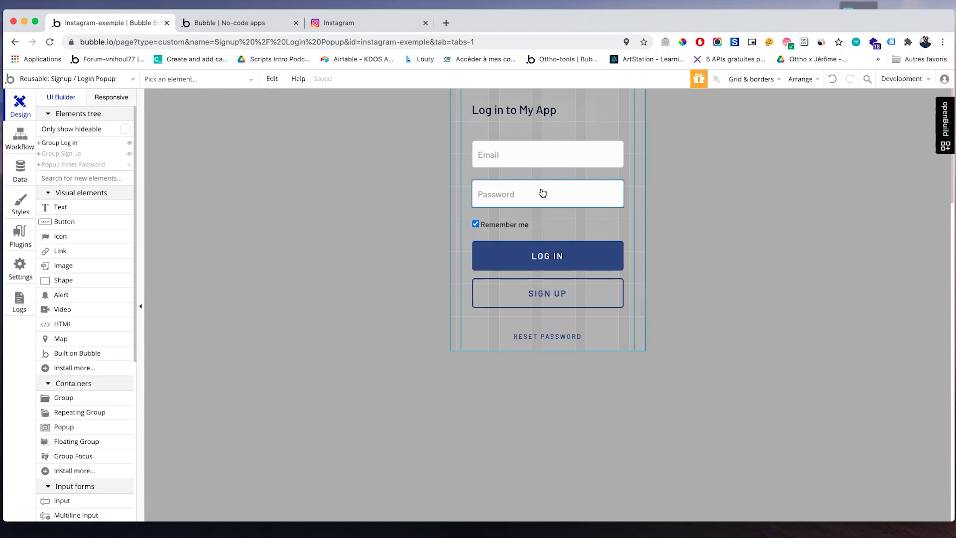
left_click_drag(527, 118, 524, 118)
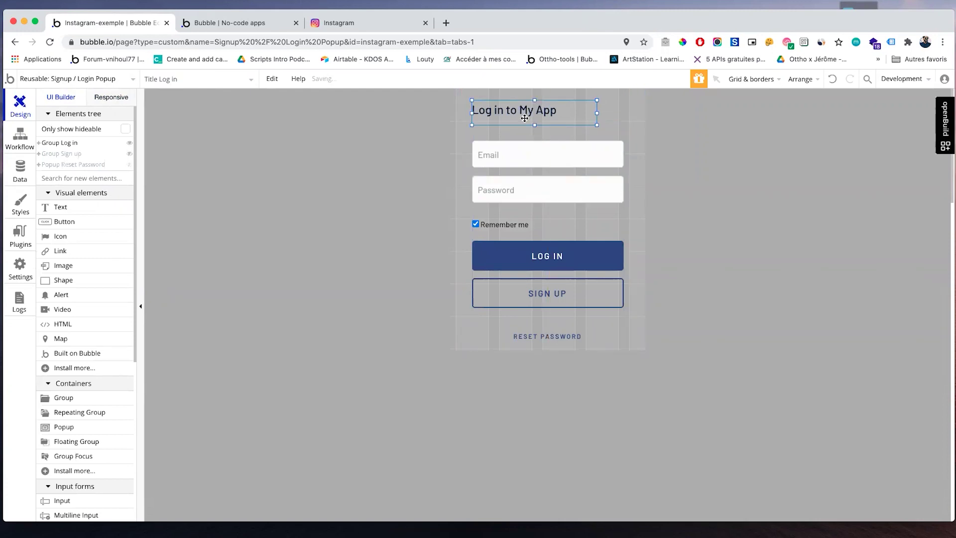
key("Delete")
left_click_drag(520, 160, 519, 121)
left_click_drag(538, 255, 539, 205)
Give the LOG IN button the Primary Button style and relabel it Se connecter.
double_click(539, 204)
left_click(242, 250)
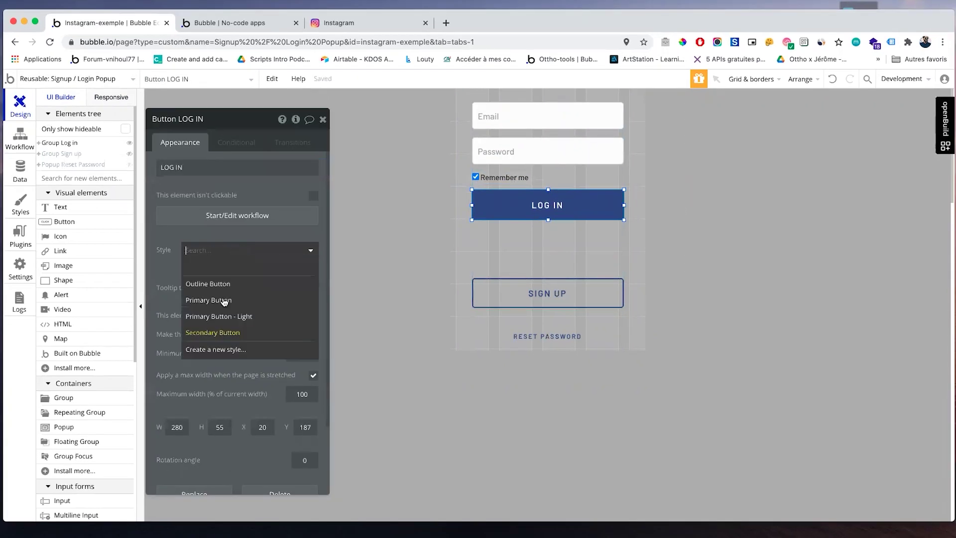
left_click(224, 300)
triple_click(251, 171)
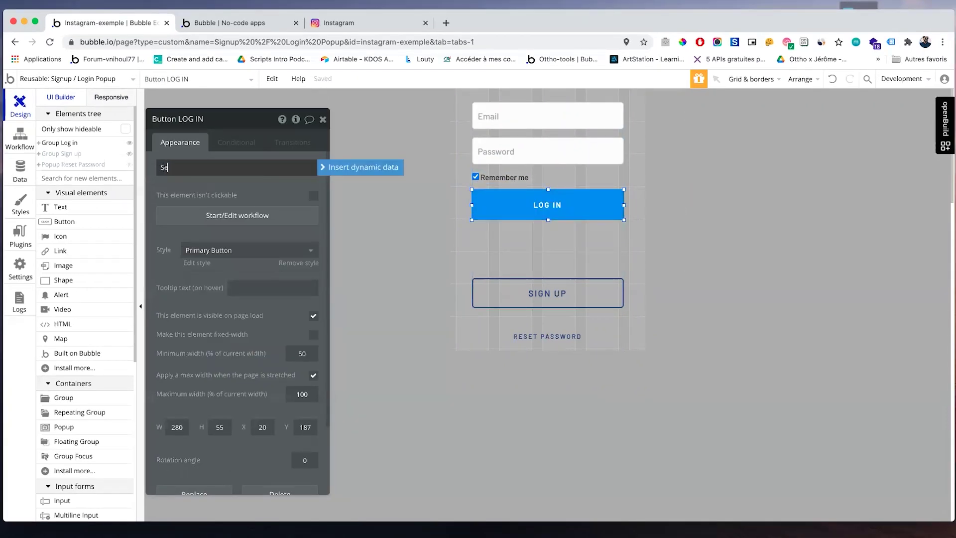
type("Se connecter")
Remove the SIGN UP button's preset style and set its Border style to None.
left_click(548, 294)
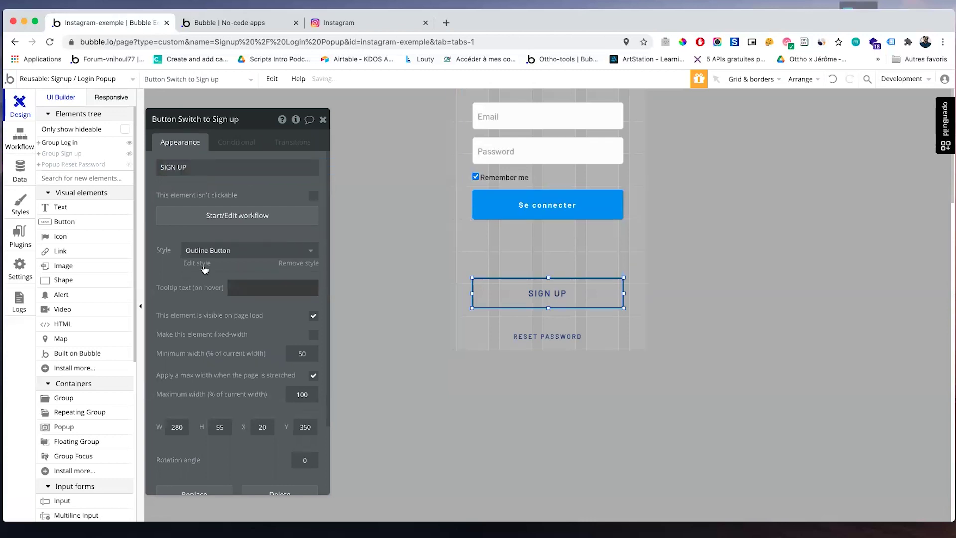
left_click(229, 247)
left_click(221, 261)
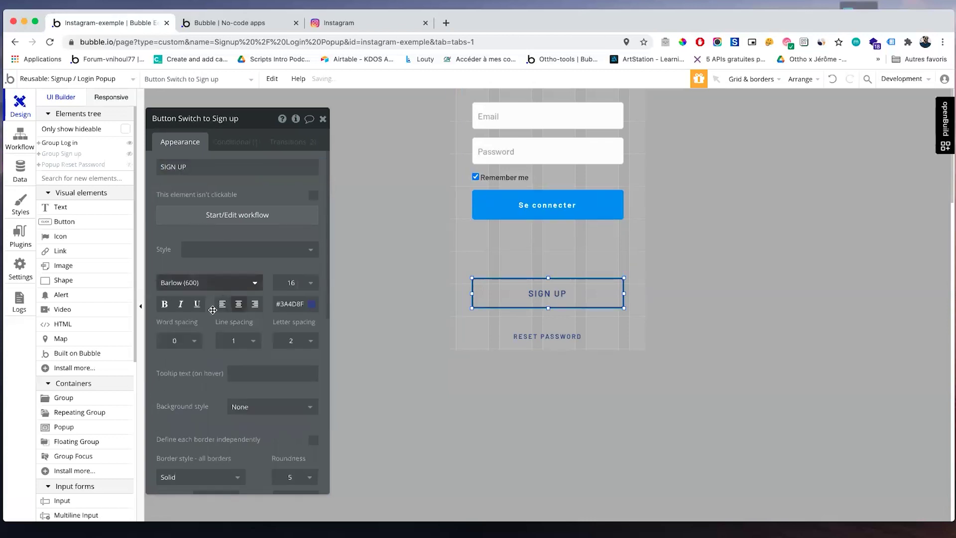
scroll(221, 298, "down", 2)
left_click(177, 436)
left_click(169, 452)
Delete RESET PASSWORD, relabel SIGN UP as S'inscrire, and place it just under Se connecter.
left_click(521, 337)
key("Delete")
left_click_drag(541, 296, 543, 249)
type("S'inscrire")
left_click(550, 318)
left_click_drag(548, 239, 550, 234)
Resize the login popup to 312 px tall.
left_click(546, 357)
left_click_drag(546, 358, 549, 257)
left_click(34, 79)
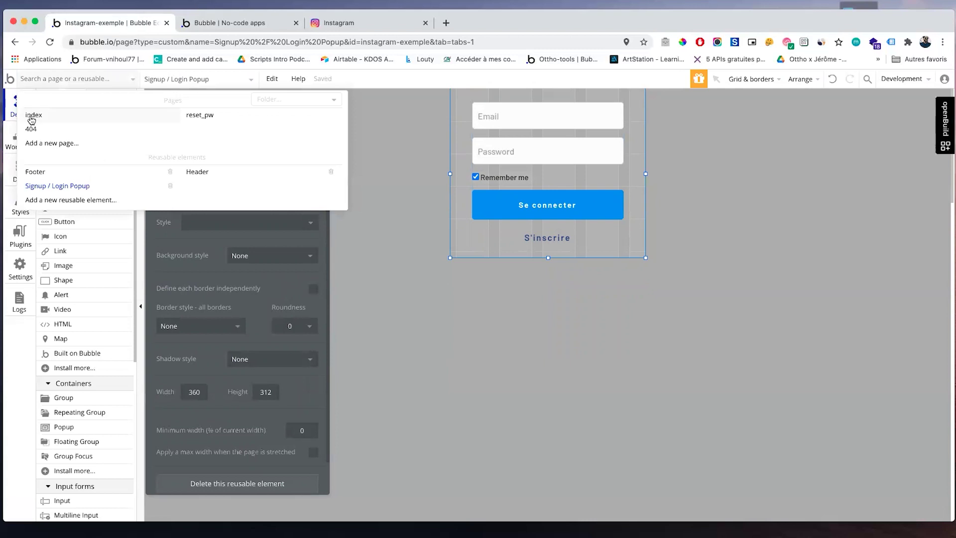
On index, move Signup / Login Popup A over the login card and delete the leftover placeholder button.
left_click(31, 120)
left_click_drag(447, 259, 648, 306)
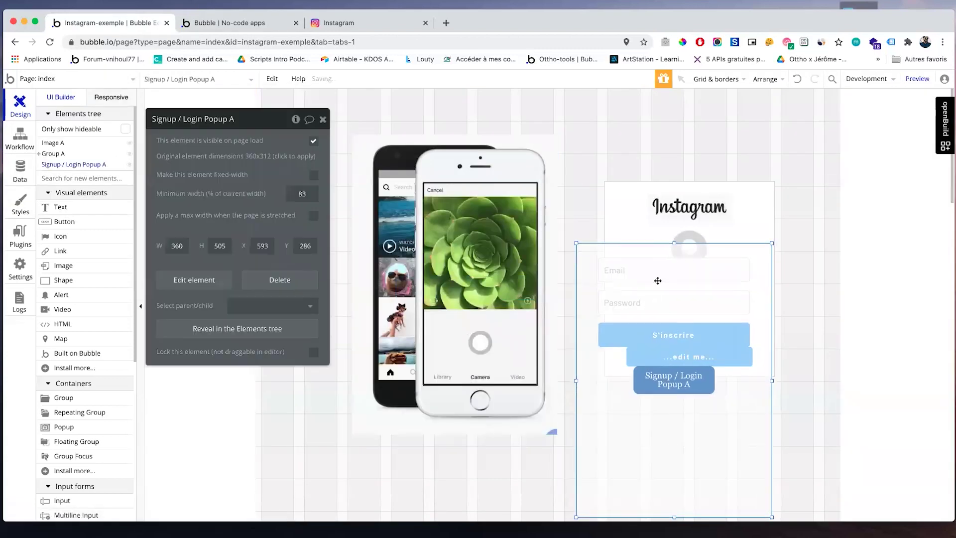
left_click_drag(681, 424, 644, 356)
left_click_drag(637, 438, 644, 292)
left_click(689, 356)
key("Delete")
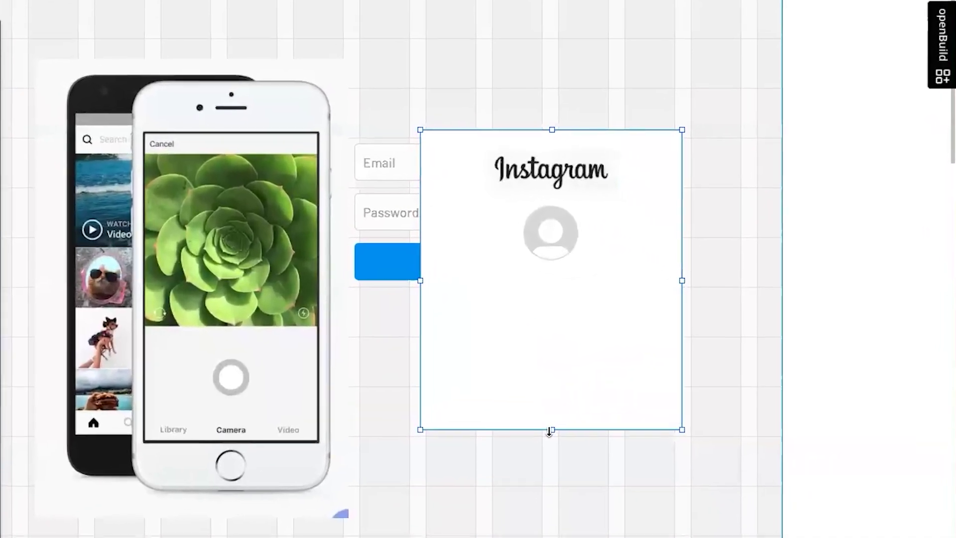
Extend the Instagram card downward and narrow the login group to 323 px.
left_click_drag(549, 433, 548, 462)
left_click_drag(387, 194, 478, 337)
left_click_drag(715, 363, 687, 361)
left_click_drag(424, 361, 438, 361)
left_click_drag(503, 346, 243, 470)
Widen the Instagram card and place the login group inside it below the logo and avatar.
left_click(662, 284)
left_click_drag(676, 298, 722, 298)
left_click(455, 426)
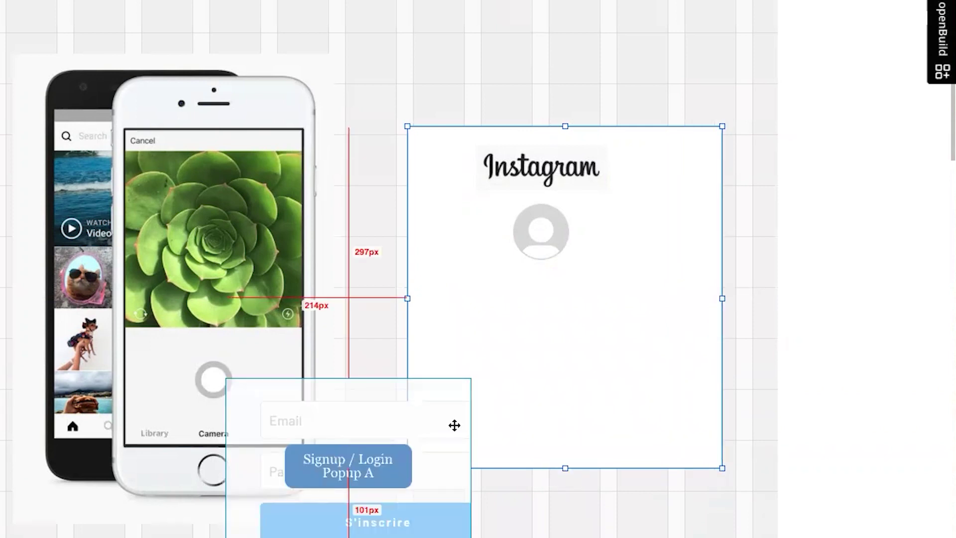
left_click_drag(454, 425, 534, 358)
right_click(534, 359)
left_click(561, 171)
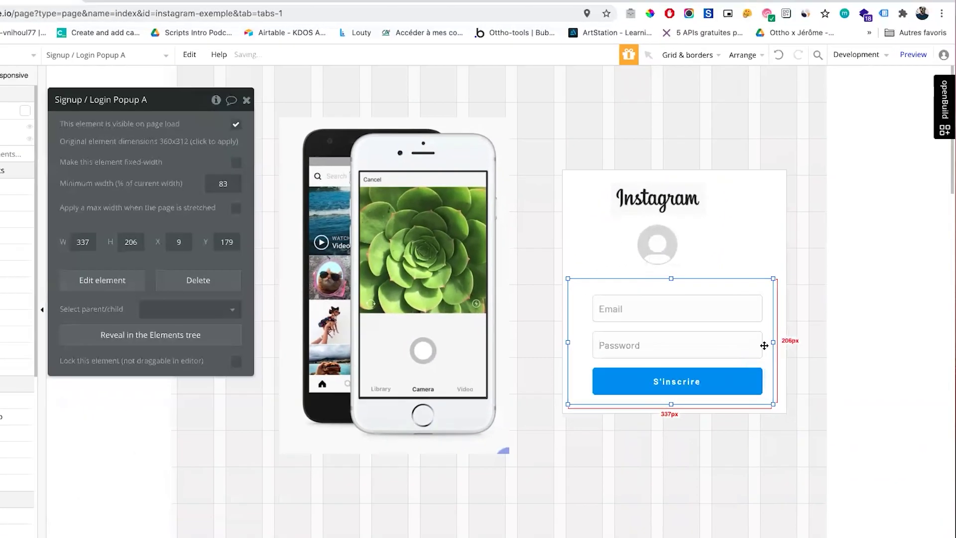
Shorten the reusable Signup / Login Popup to 302 px, then return to the index page.
left_click(102, 280)
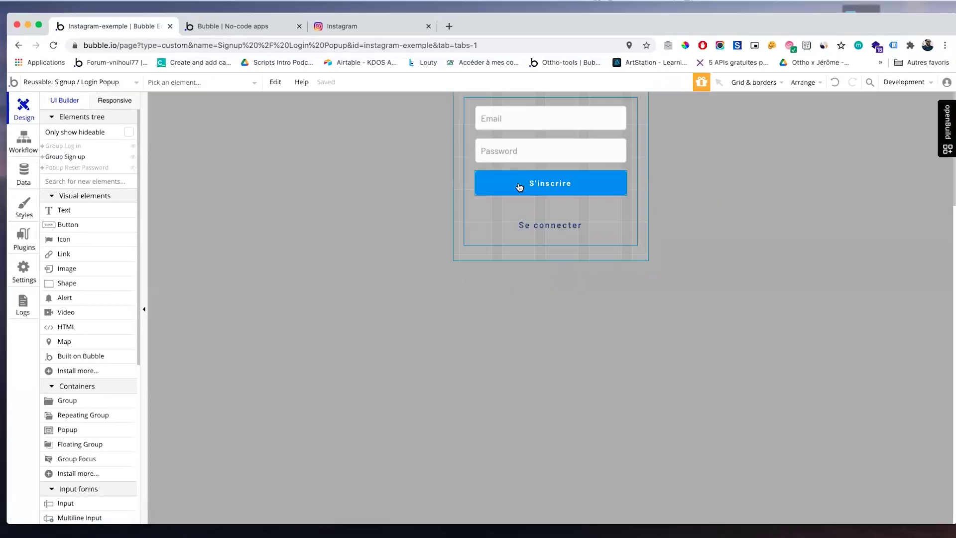
left_click_drag(550, 260, 550, 256)
left_click(44, 79)
left_click(39, 115)
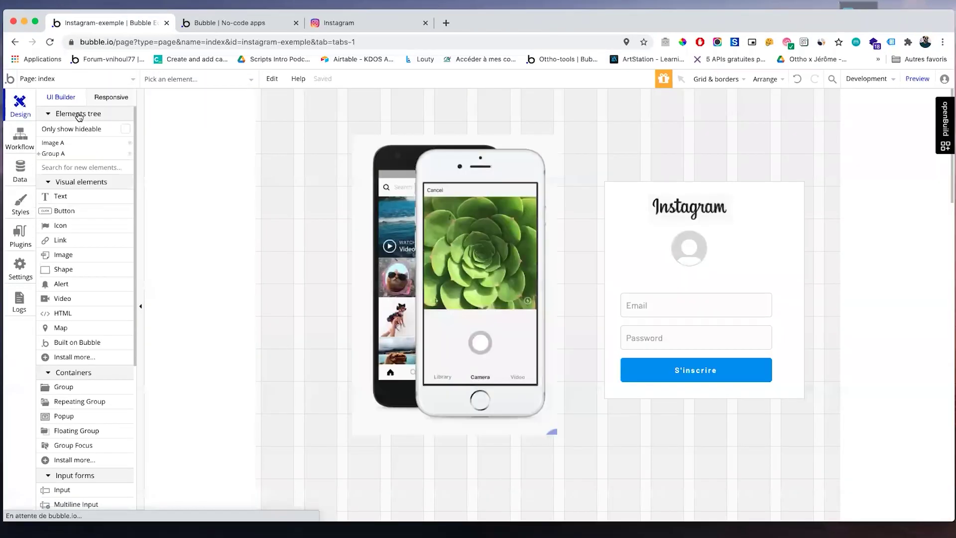
Centre the login popup, the avatar and the Instagram logo horizontally in the card.
left_click(790, 332)
left_click_drag(807, 294, 792, 295)
right_click(764, 321)
left_click(792, 475)
left_click(689, 267)
right_click(689, 267)
left_click(722, 460)
left_click(706, 210)
right_click(706, 209)
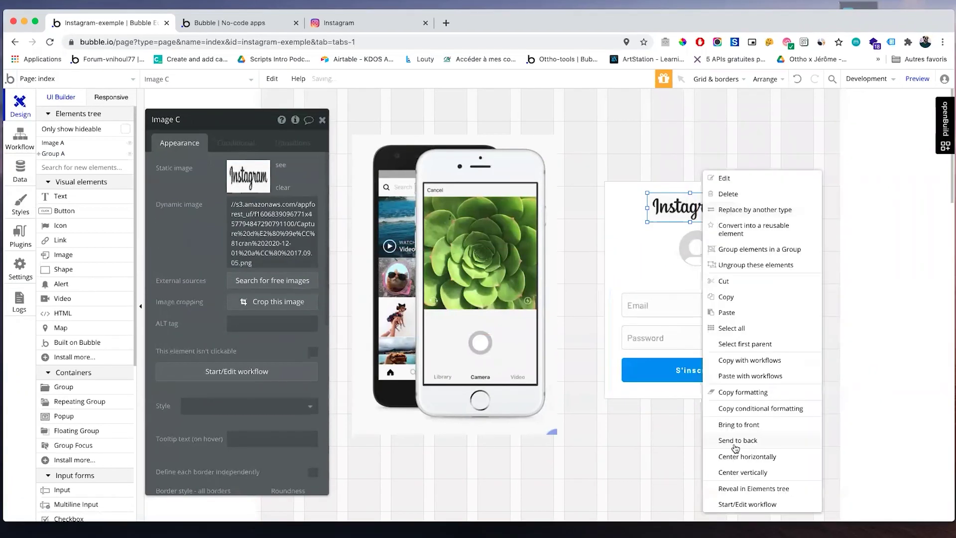
left_click(735, 457)
Preview the app in debug mode to check the Instagram card layout.
left_click(917, 79)
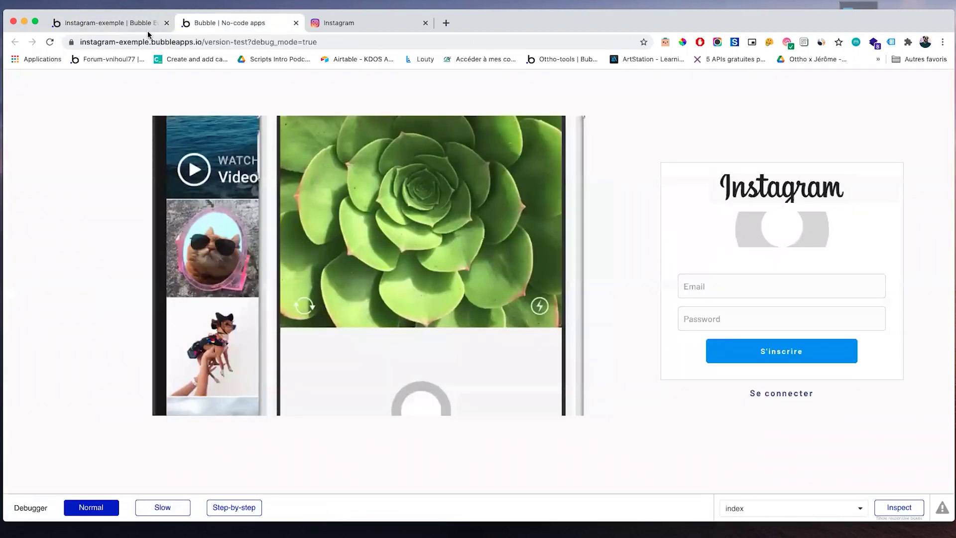
left_click(111, 24)
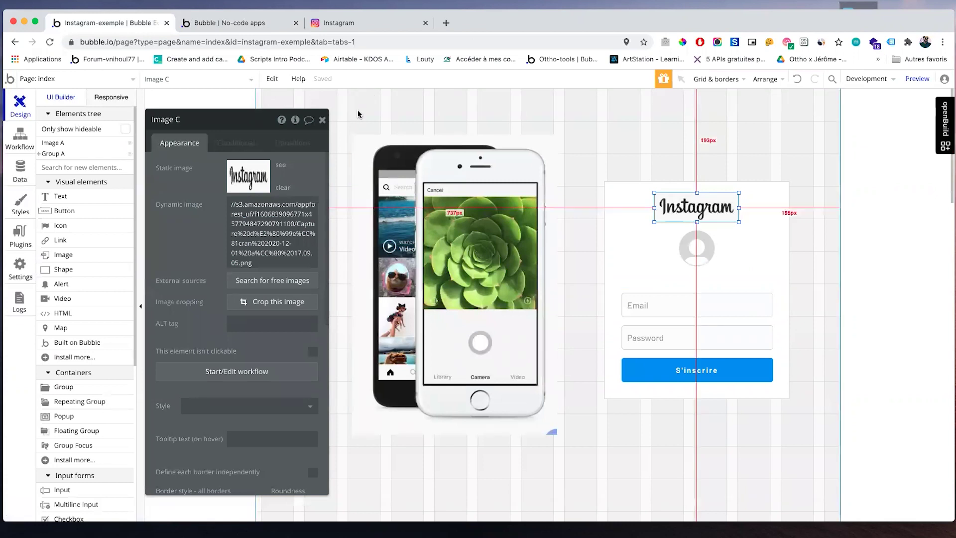
scroll(241, 364, "down", 3)
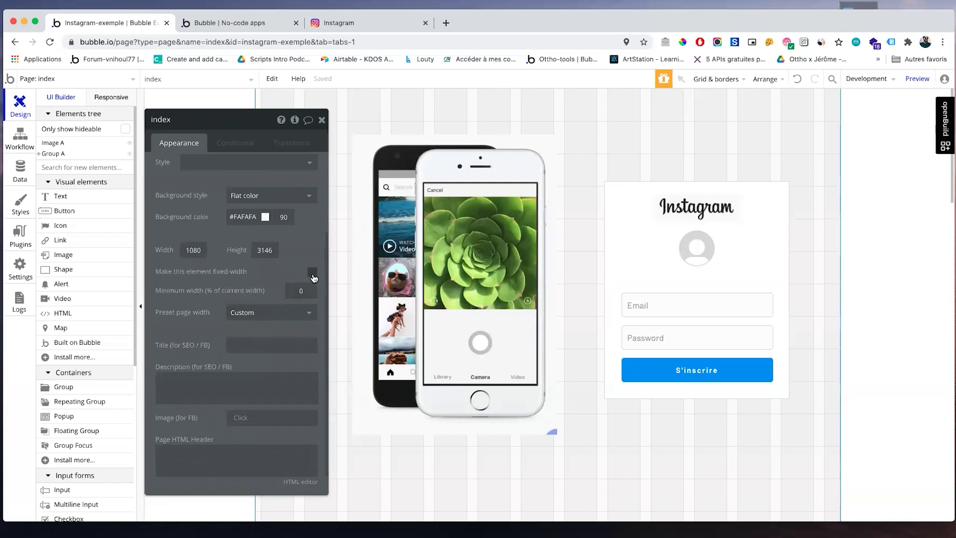
left_click(238, 23)
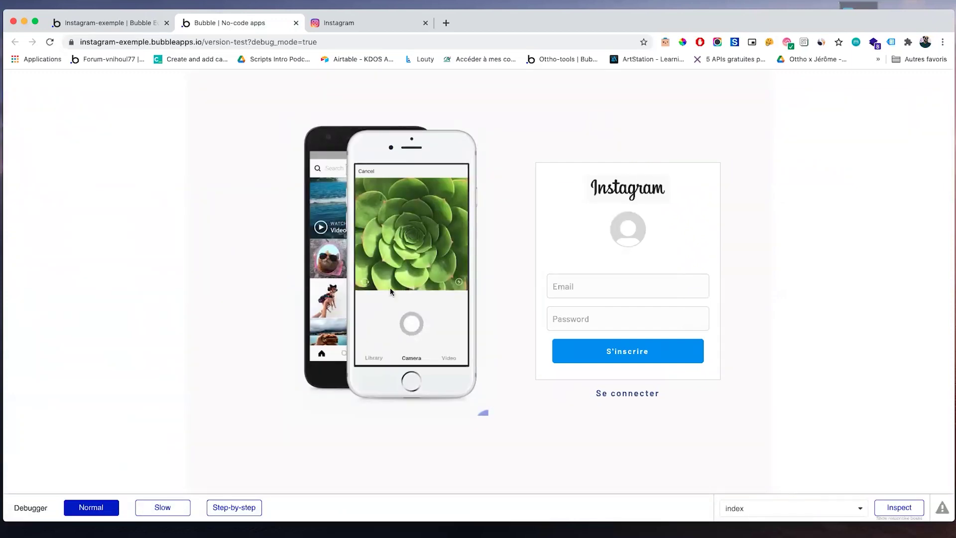
Make the Signup / Login Popup A fixed-width, resize the phone mockup, and preview the layout.
left_click(114, 23)
left_click(697, 353)
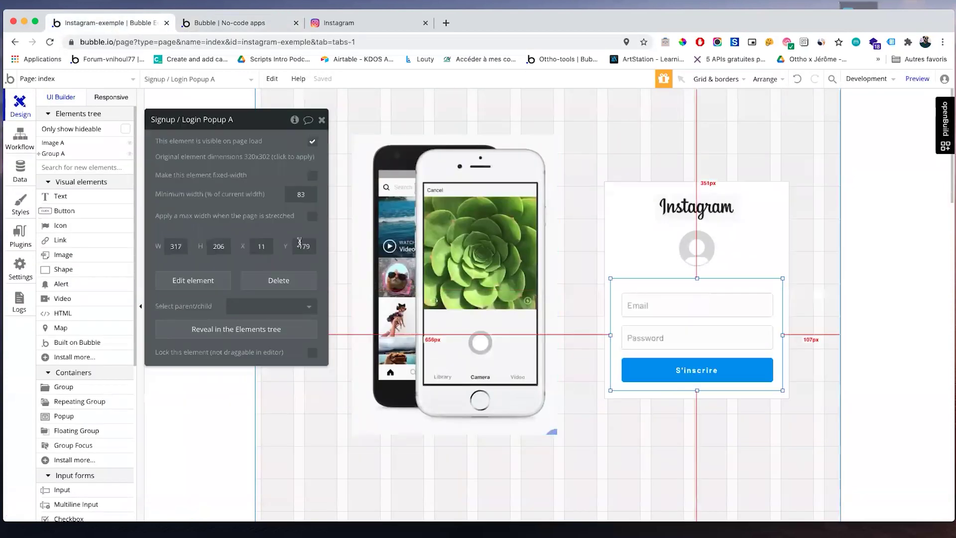
left_click(313, 177)
left_click(450, 322)
left_click_drag(558, 435, 566, 427)
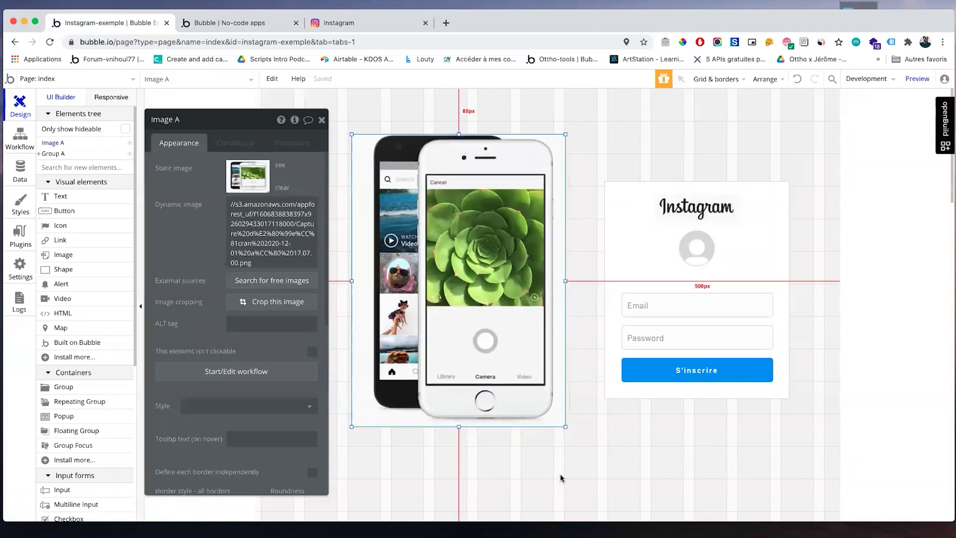
left_click(561, 479)
left_click(628, 339)
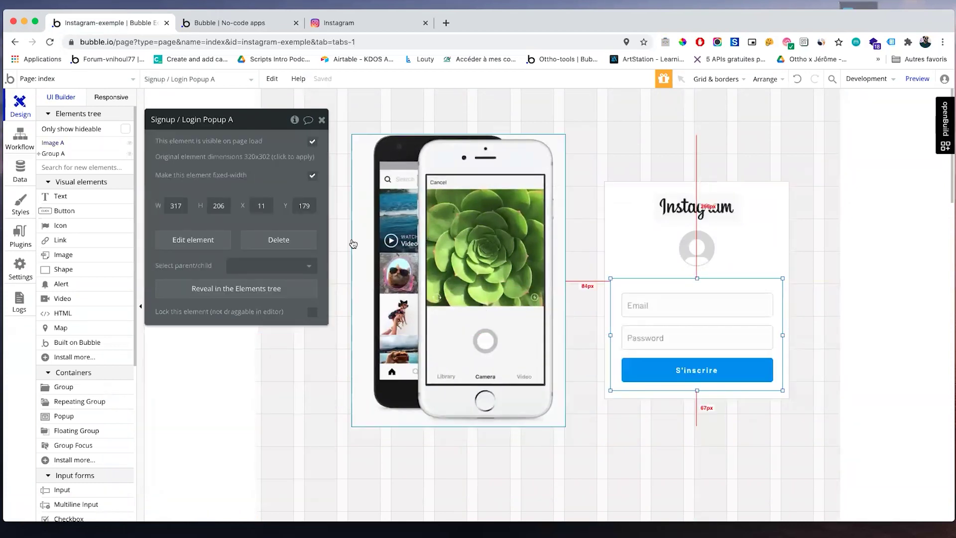
left_click(219, 20)
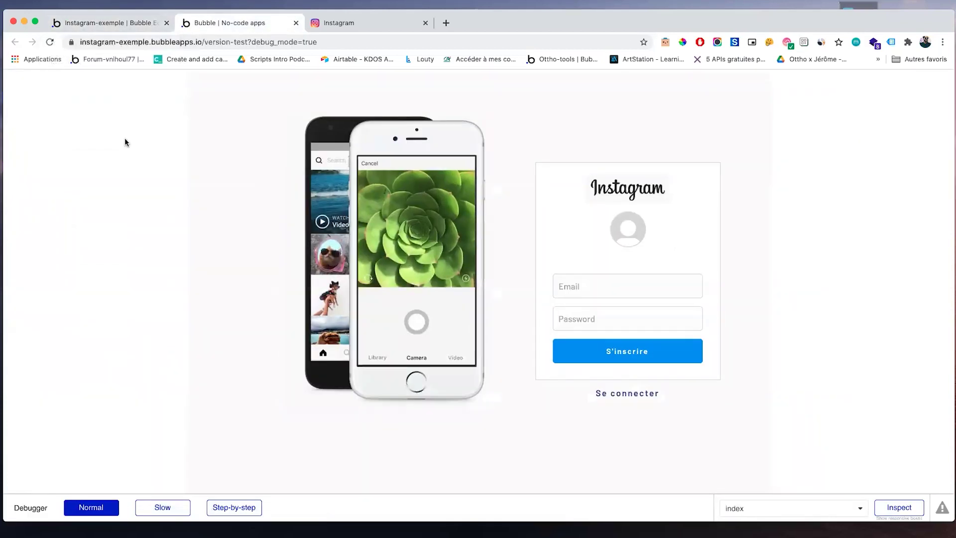
left_click(116, 28)
Turn off the index page's fixed width and set its preset width to Full width.
left_click(282, 404)
left_click(282, 404)
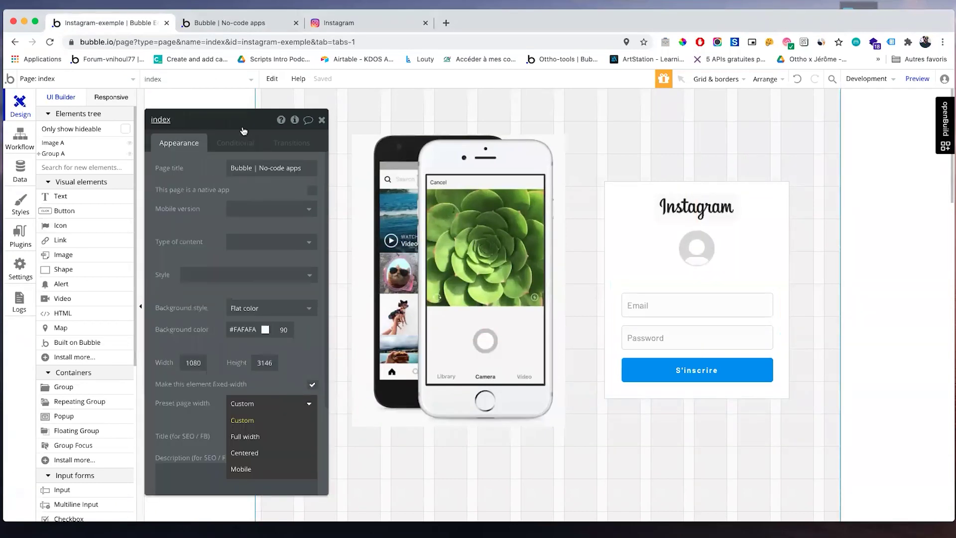
left_click(229, 263)
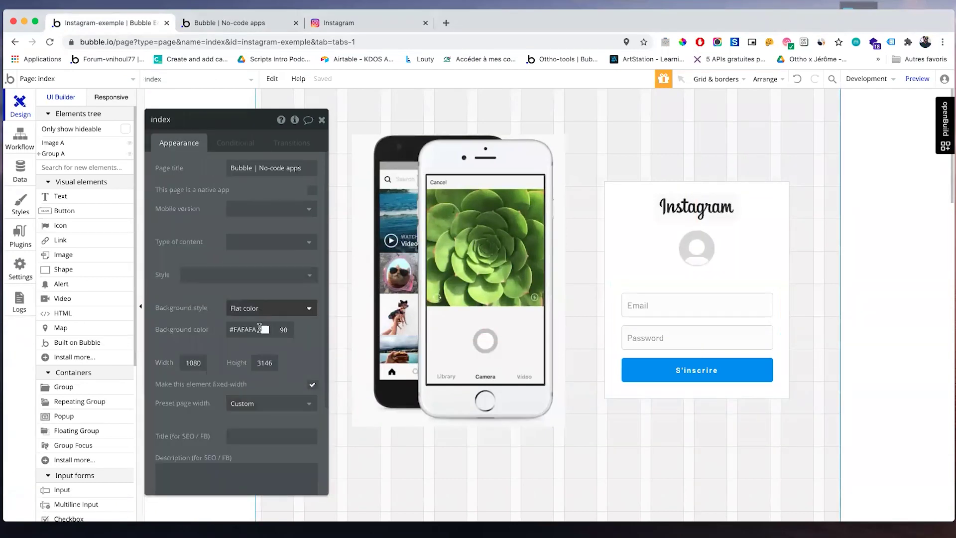
left_click(311, 386)
scroll(279, 394, "down", 3)
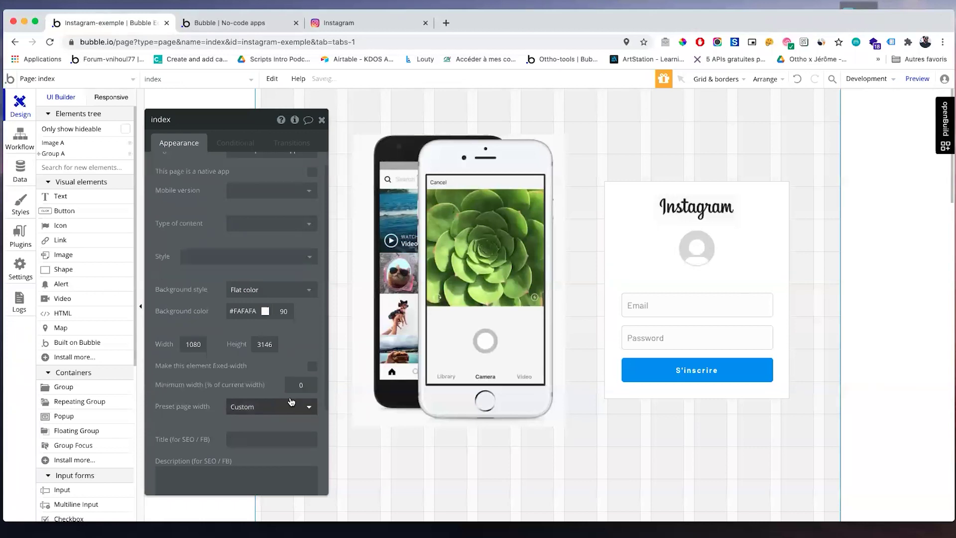
left_click(252, 365)
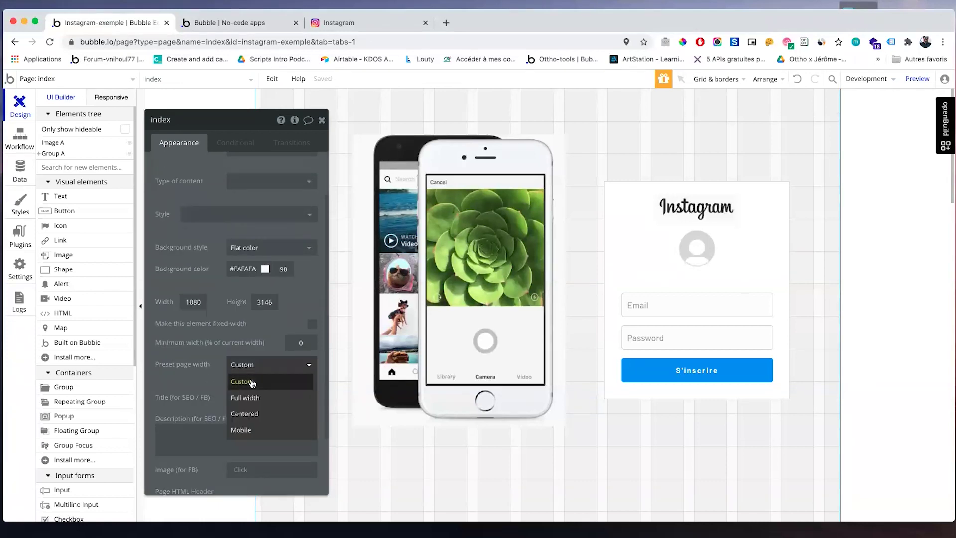
left_click(249, 397)
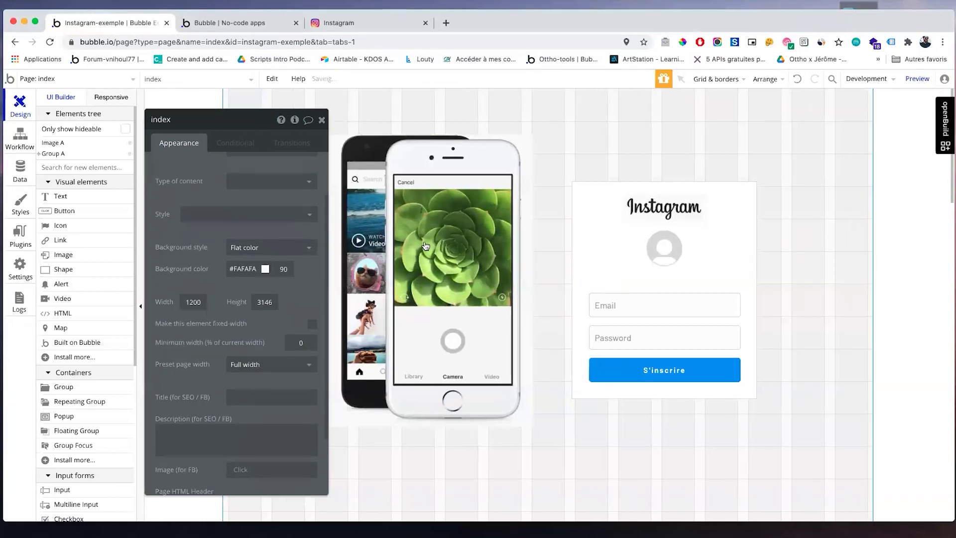
Group the phone mockup image and the Instagram card together as Group B.
left_click(426, 246)
left_click(235, 143)
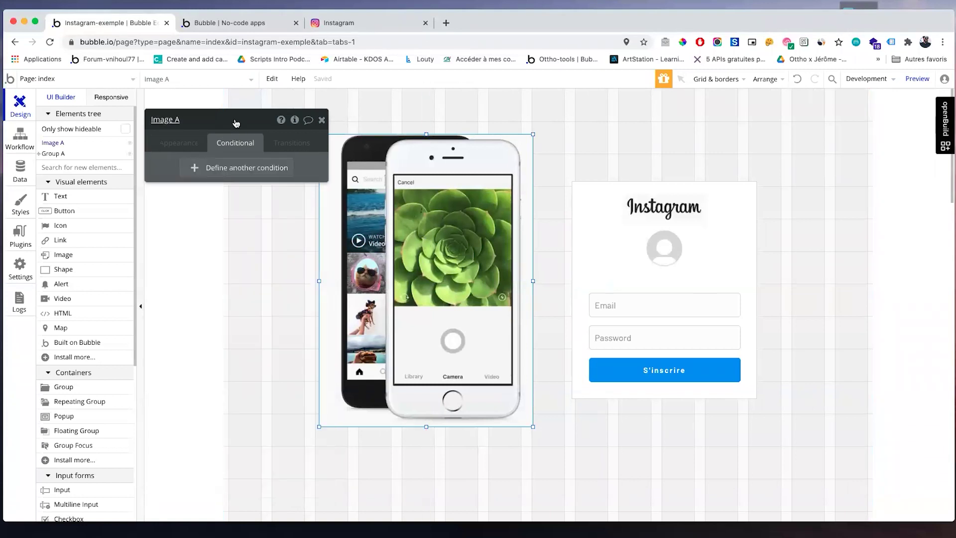
left_click(360, 255)
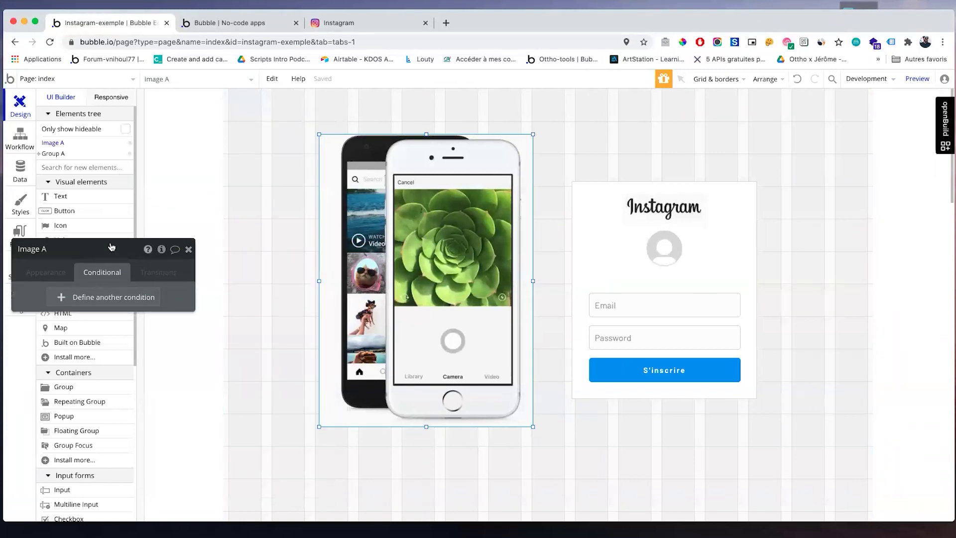
left_click_drag(111, 247, 112, 401)
left_click(625, 265, "shift")
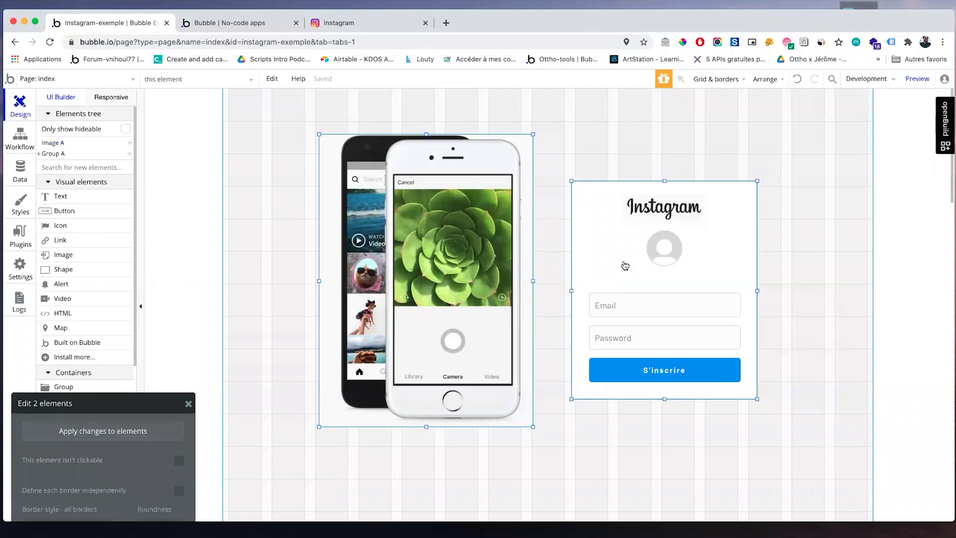
right_click(625, 265)
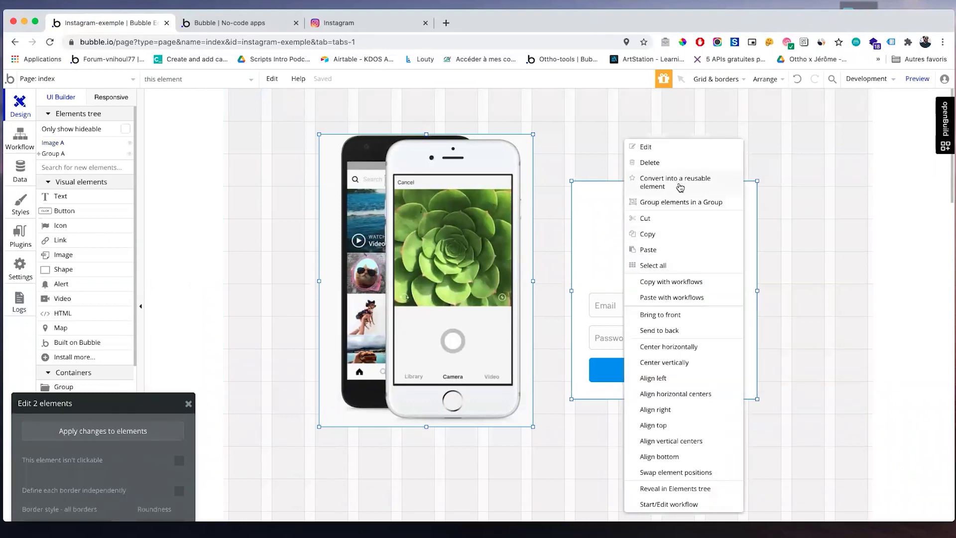
left_click(681, 201)
left_click(37, 426)
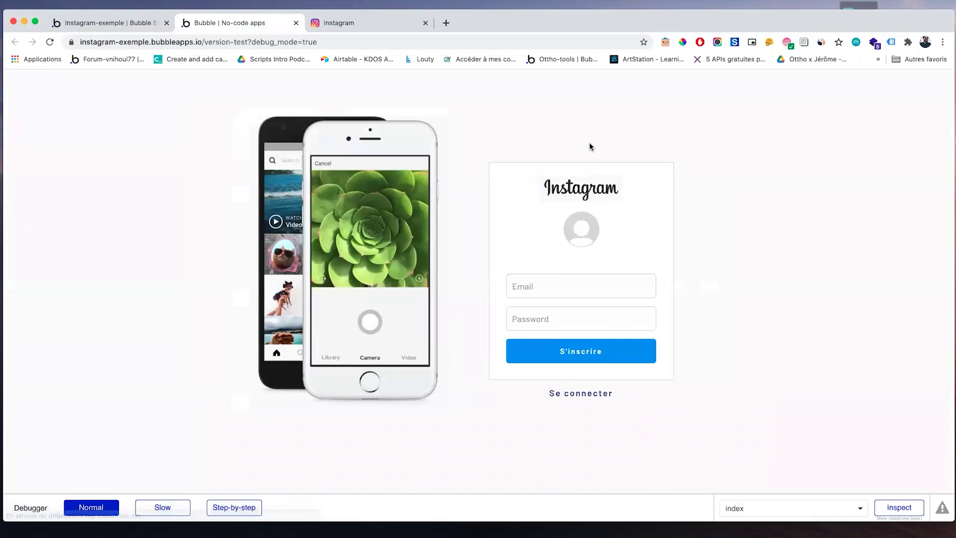
Scroll through the preview, then return to the editor's index page properties.
scroll(513, 305, "down", 3)
scroll(513, 305, "up", 3)
scroll(513, 305, "down", 15)
scroll(514, 305, "up", 15)
left_click(118, 23)
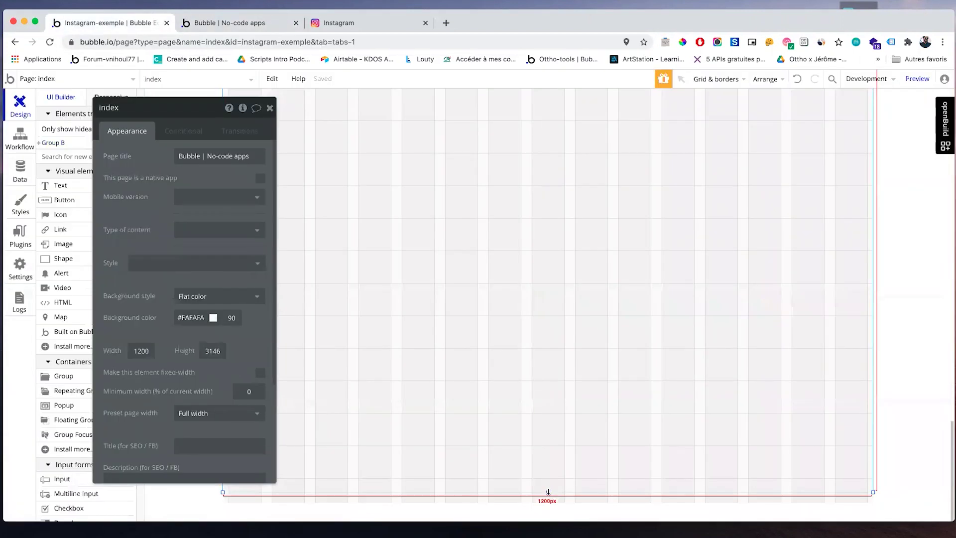
left_click(551, 494)
Drag the index page's bottom edge up, shrinking its height from 3146 to 845 px.
scroll(543, 298, "down", 10)
scroll(537, 200, "up", 4)
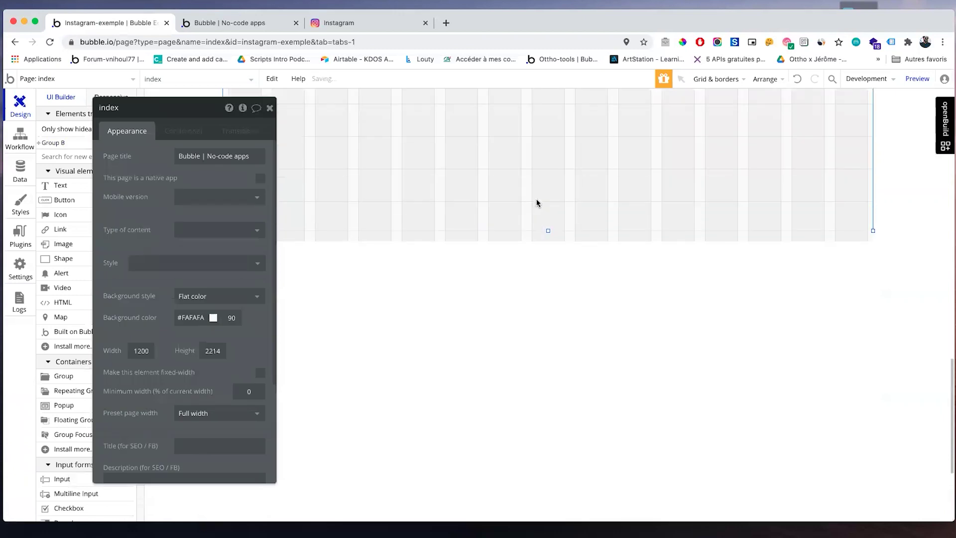
left_click_drag(547, 231, 548, 84)
scroll(545, 142, "up", 8)
scroll(545, 147, "down", 1)
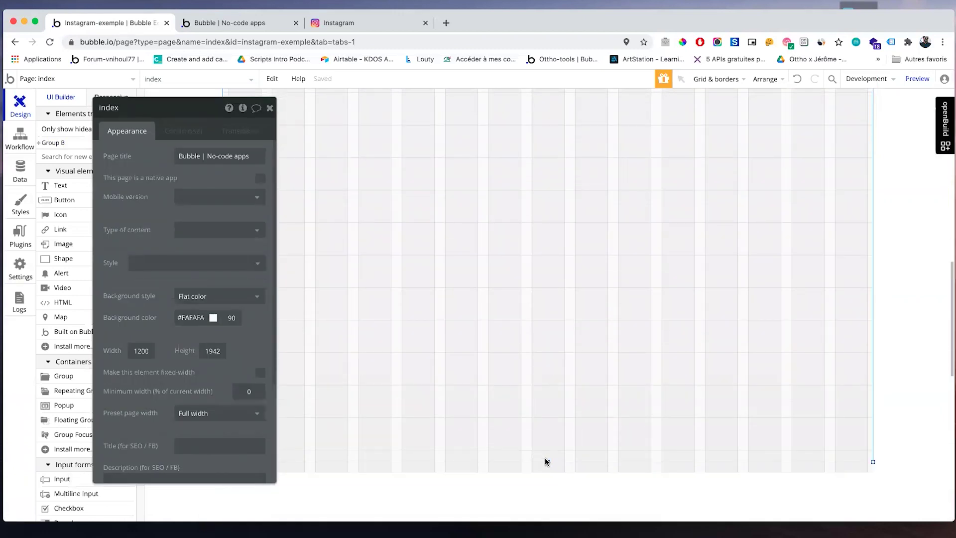
left_click_drag(548, 462, 546, 74)
scroll(533, 207, "up", 8)
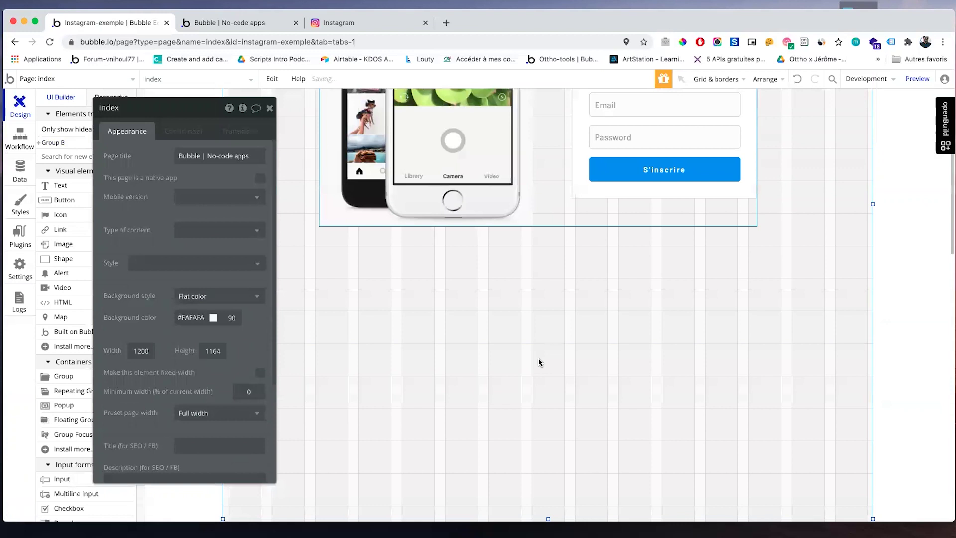
scroll(543, 378, "down", 1)
left_click_drag(548, 453, 548, 282)
scroll(612, 158, "up", 5)
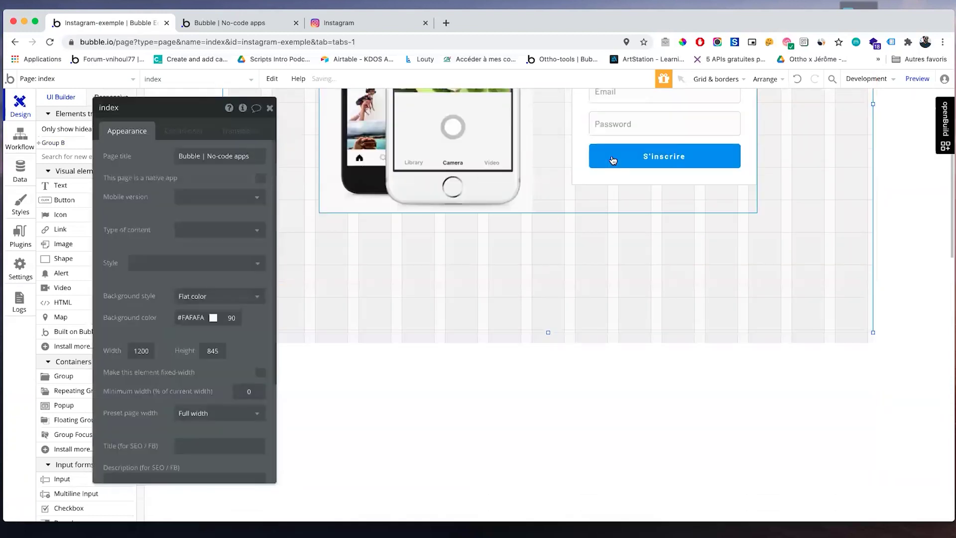
key("ctrl+Right")
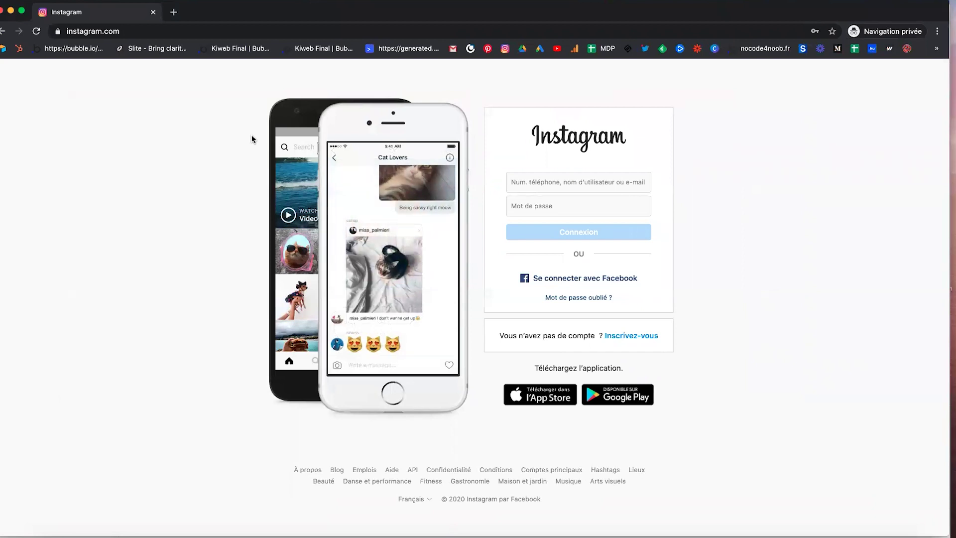
Sign in to Instagram with Chrome's saved login and open Profil from the account menu.
key("ctrl+Right")
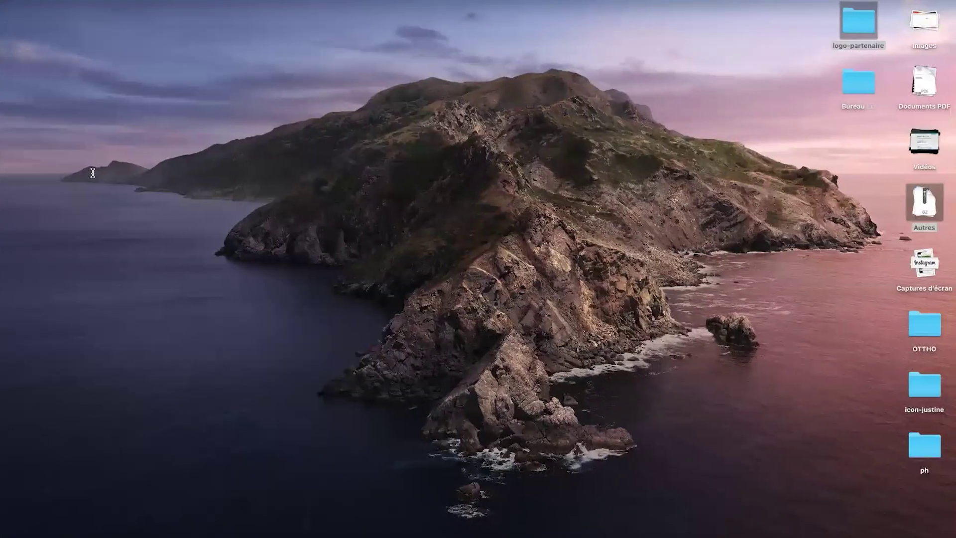
key("ctrl+Left")
left_click(540, 189)
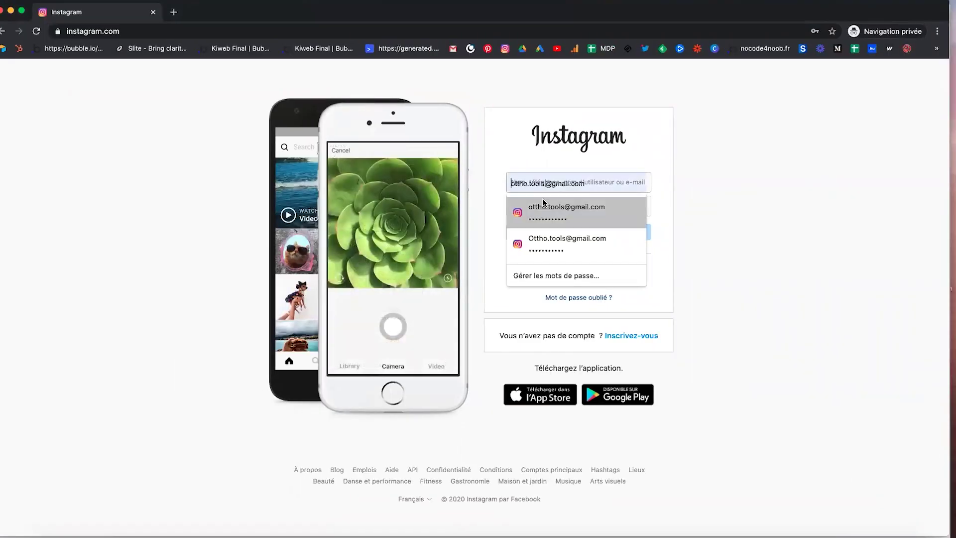
left_click(548, 209)
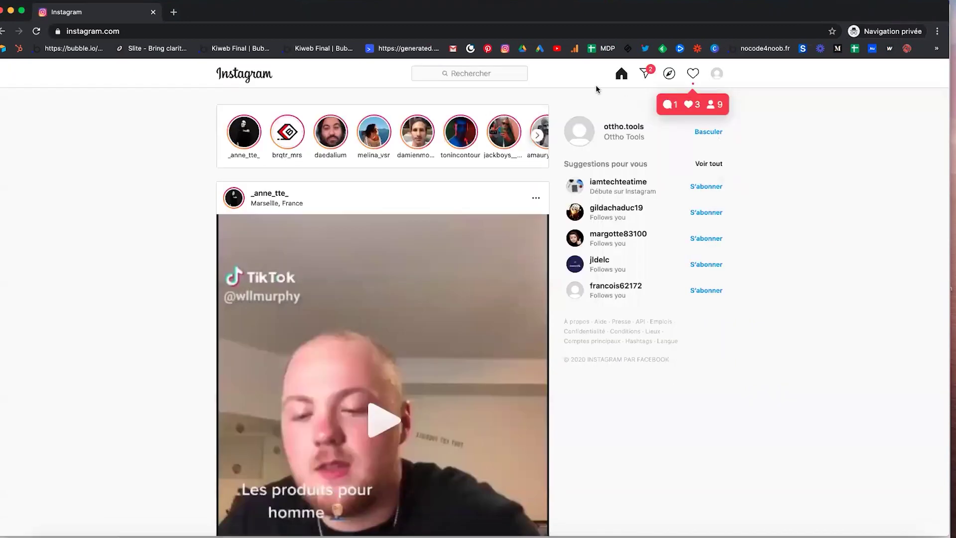
left_click(719, 75)
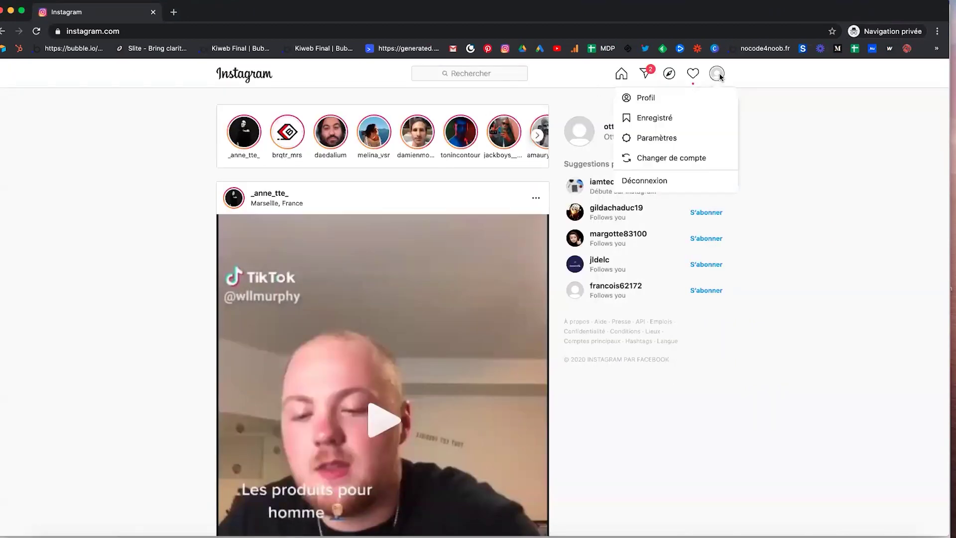
left_click(686, 95)
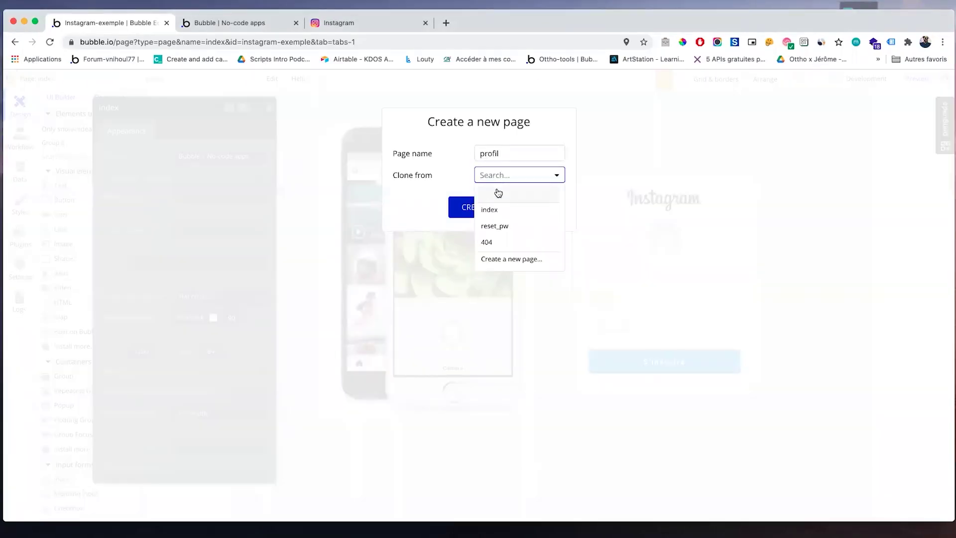
Create the new profil page and look up the index page's background colour.
left_click(498, 193)
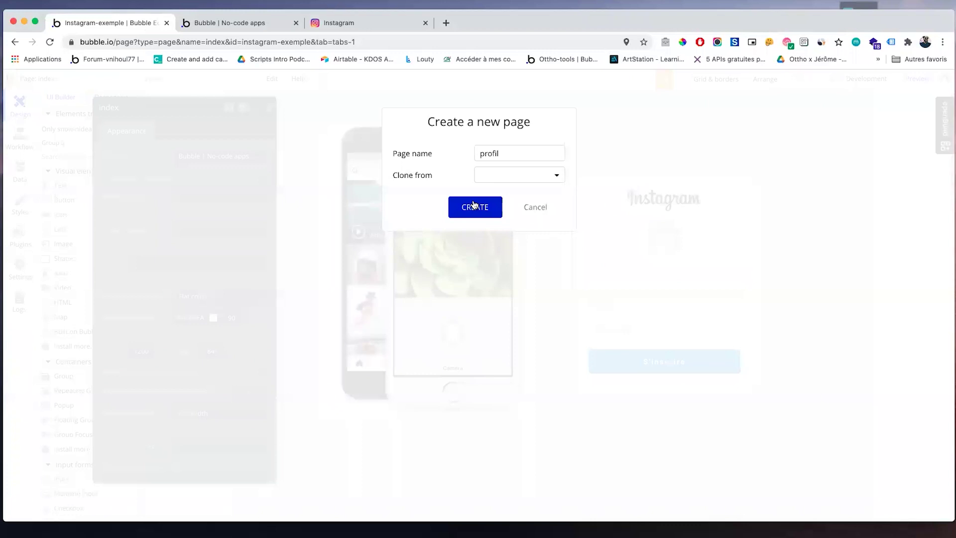
left_click(475, 206)
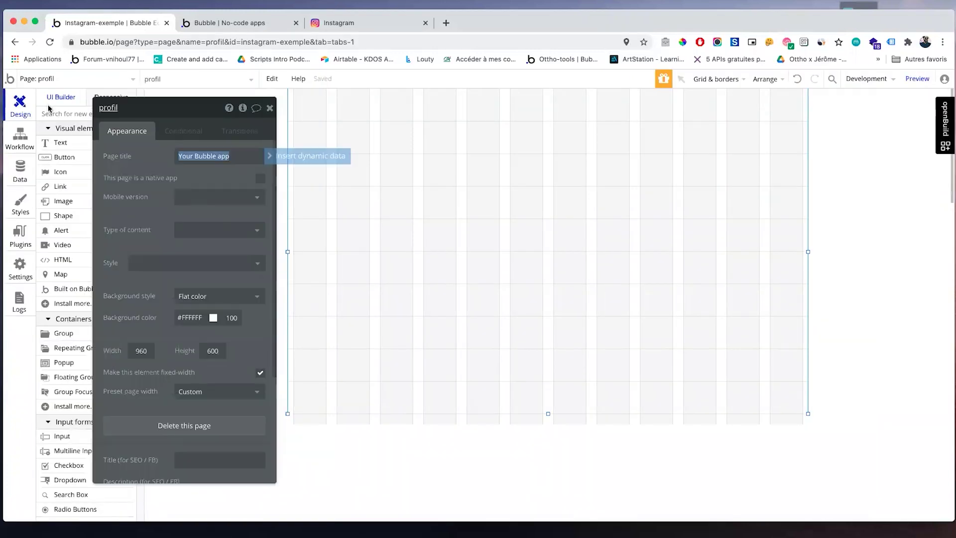
left_click(59, 78)
left_click(39, 120)
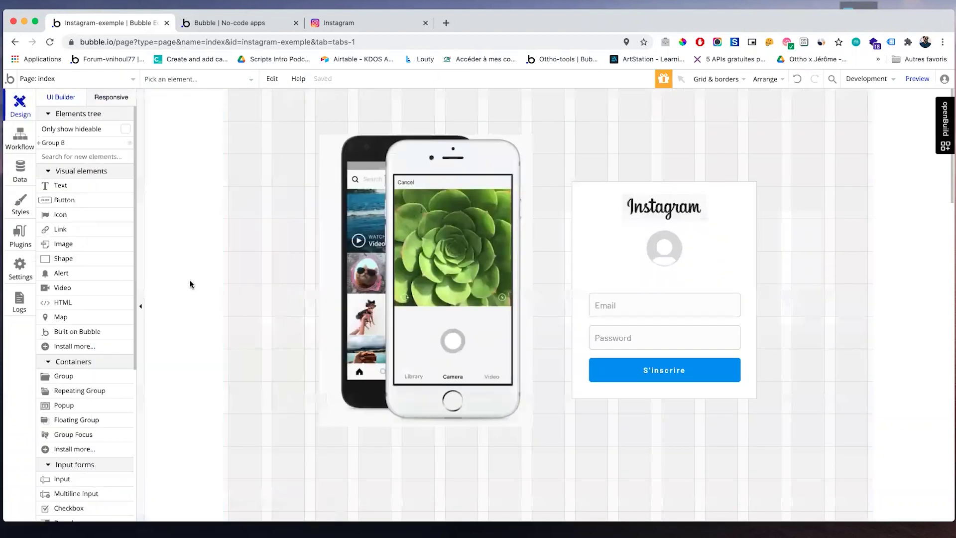
double_click(251, 340)
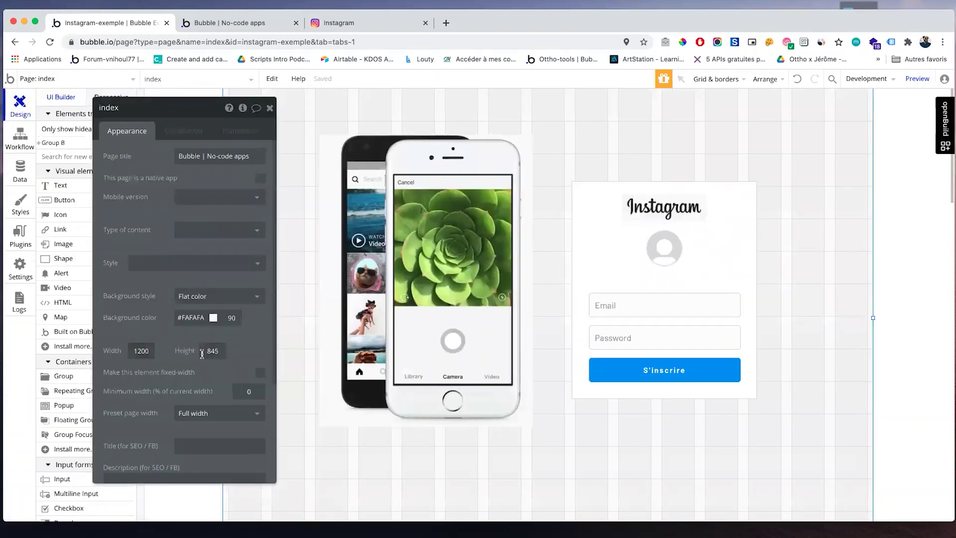
scroll(216, 380, "down", 1)
left_click(191, 306)
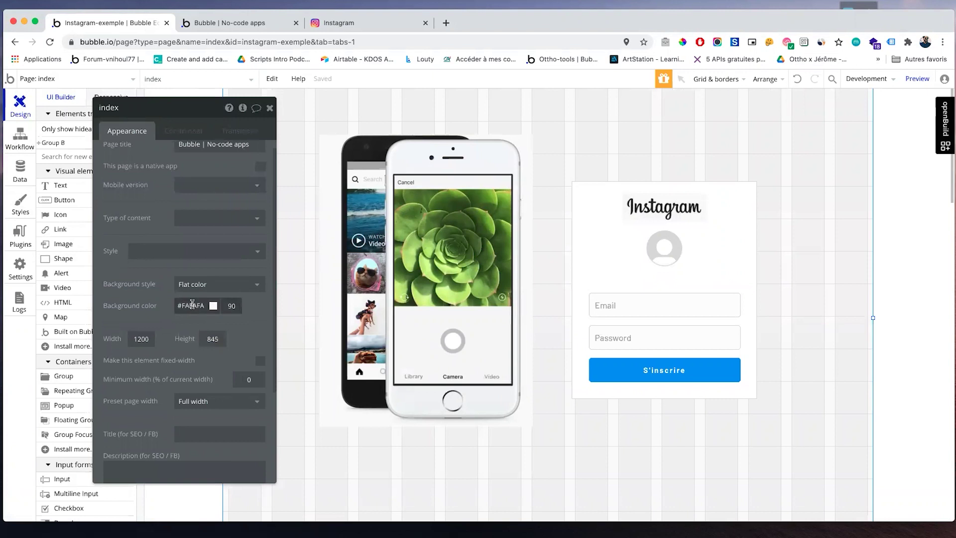
Make the profil page non-fixed width with width 1200 and background #FAFAFA.
left_click(61, 79)
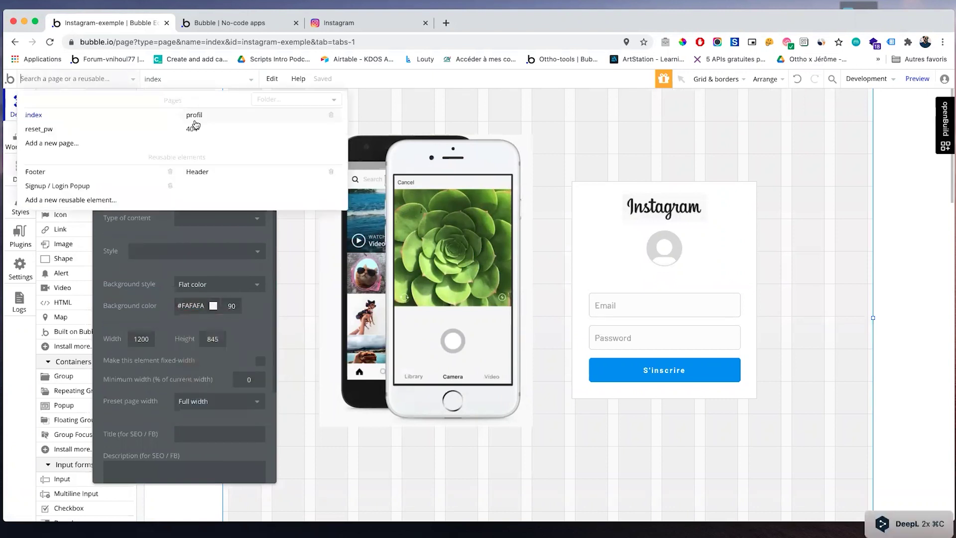
left_click(195, 122)
double_click(246, 280)
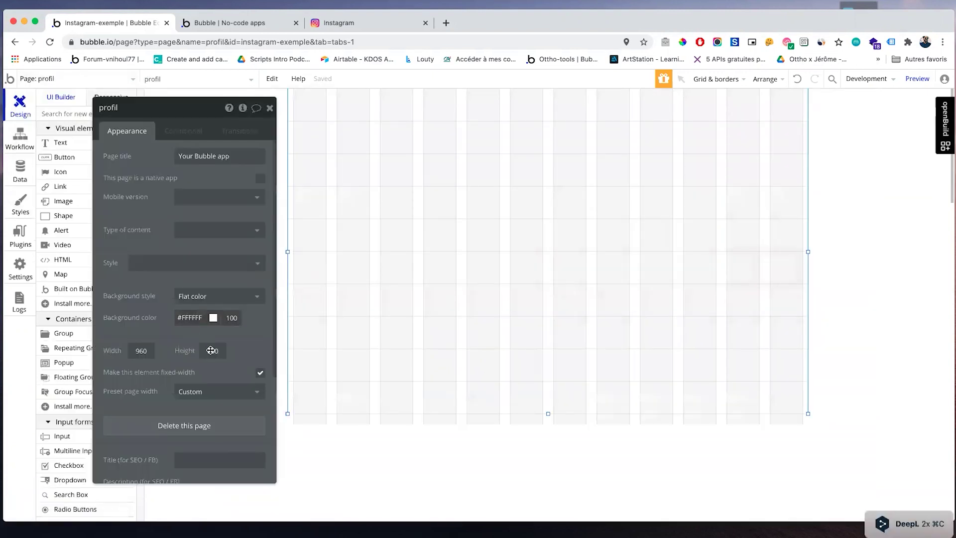
left_click(260, 373)
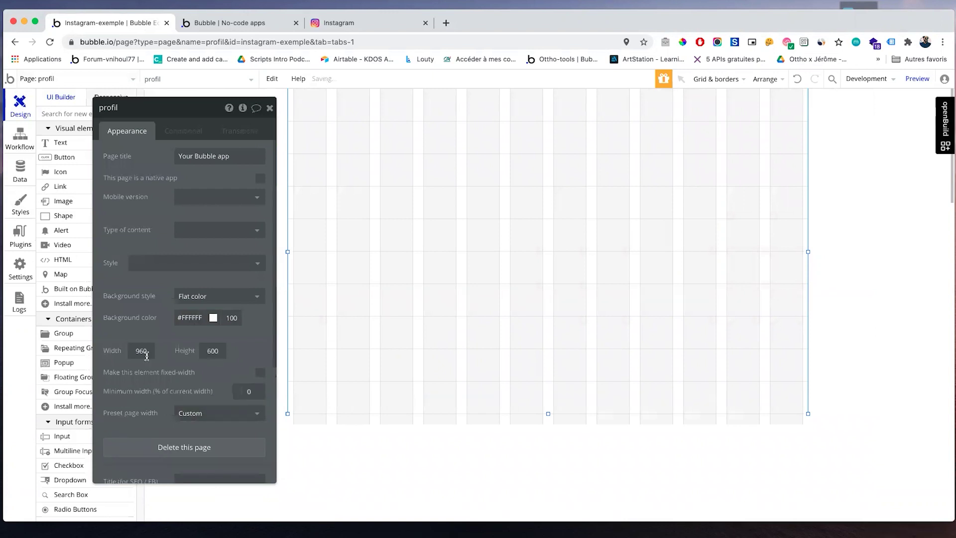
double_click(142, 353)
type("1200")
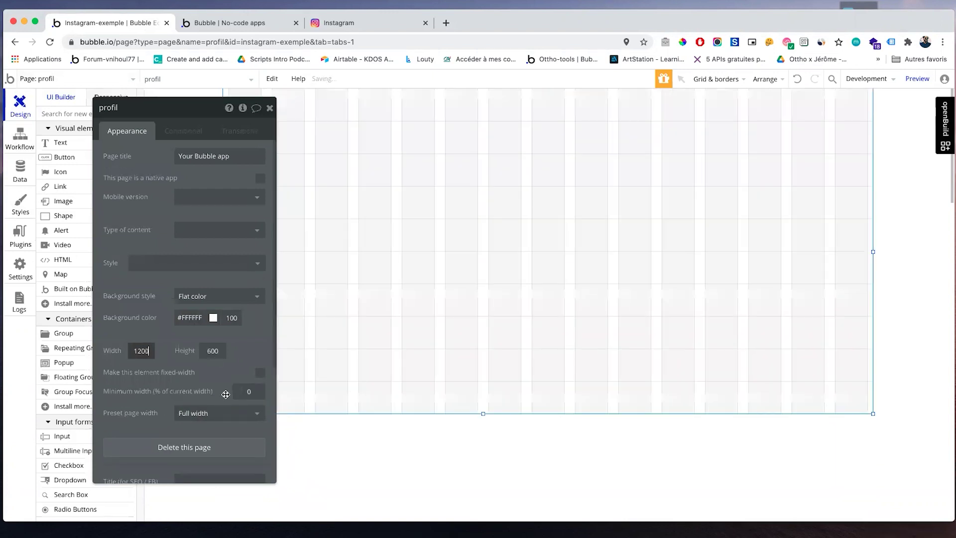
double_click(189, 317)
type("FAFAFA")
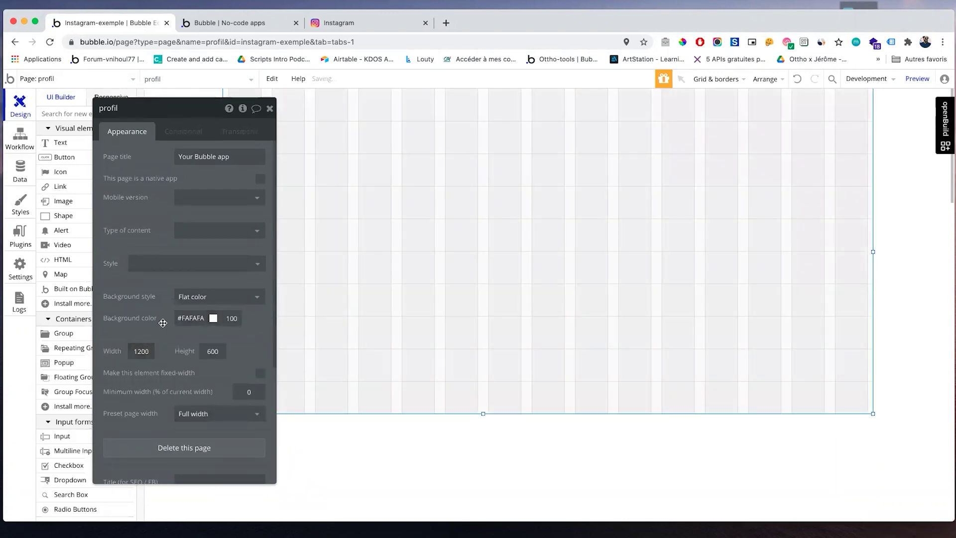
left_click(546, 474)
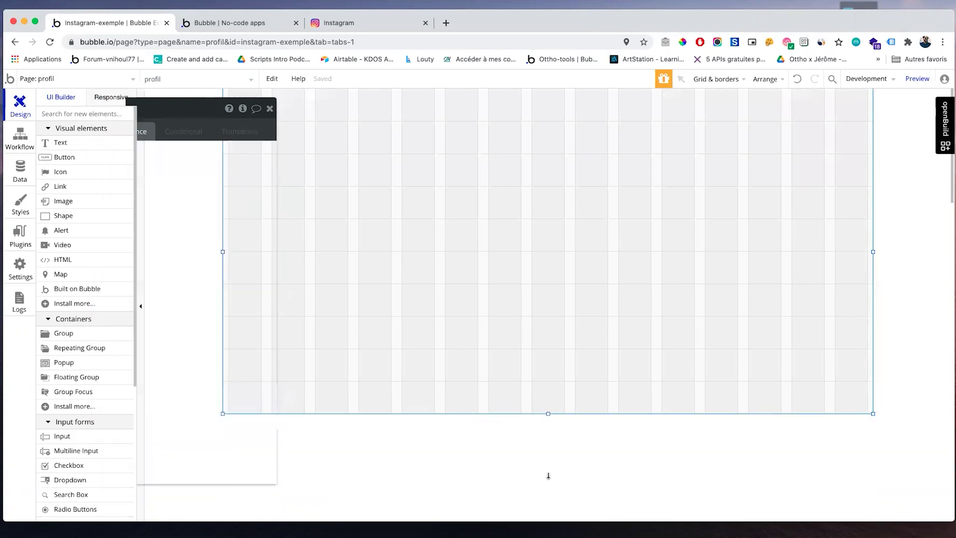
left_click(536, 363)
key("ctrl+Right")
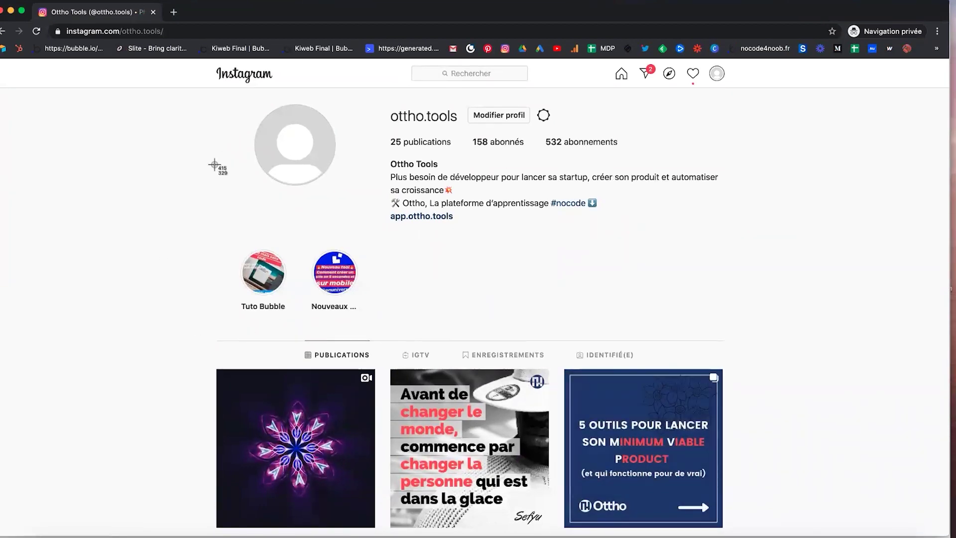
left_click_drag(215, 371, 726, 218)
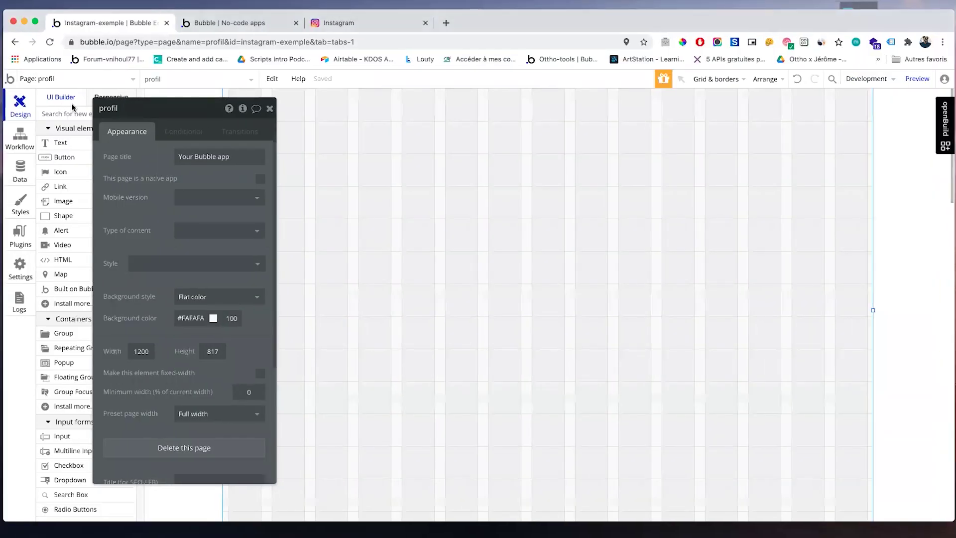
Add Group A at width 960, centred horizontally at Y 58, height 764, with a max width applied.
left_click_drag(150, 107, 356, 69)
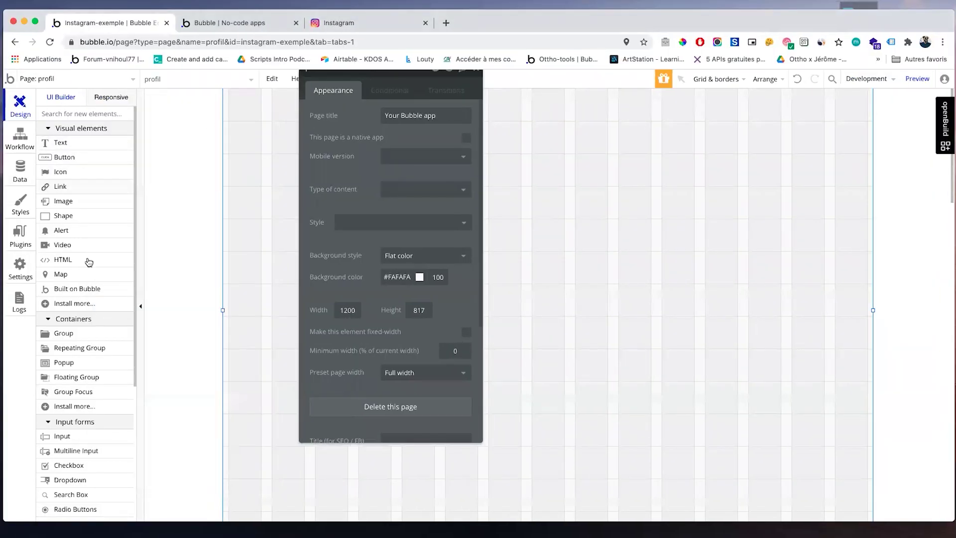
left_click(74, 334)
left_click(503, 171)
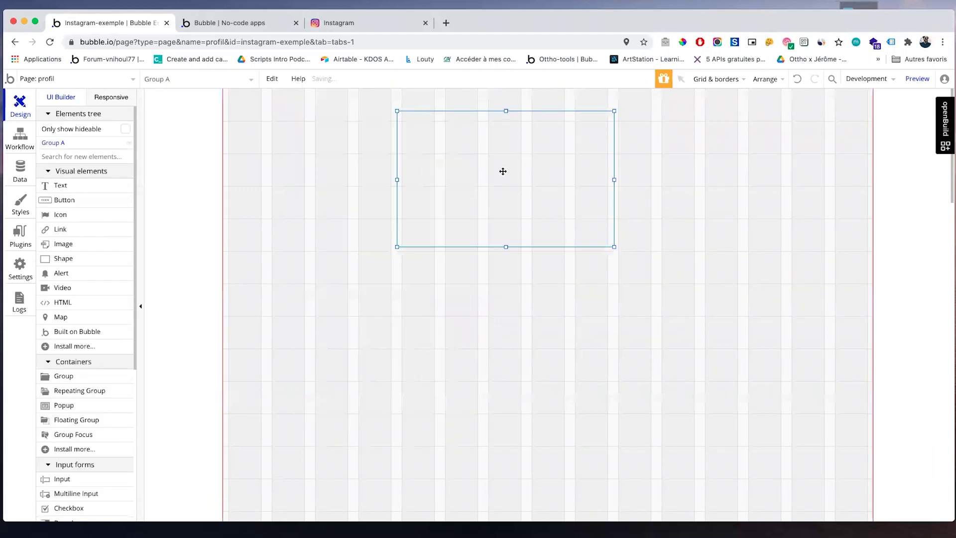
type("9")
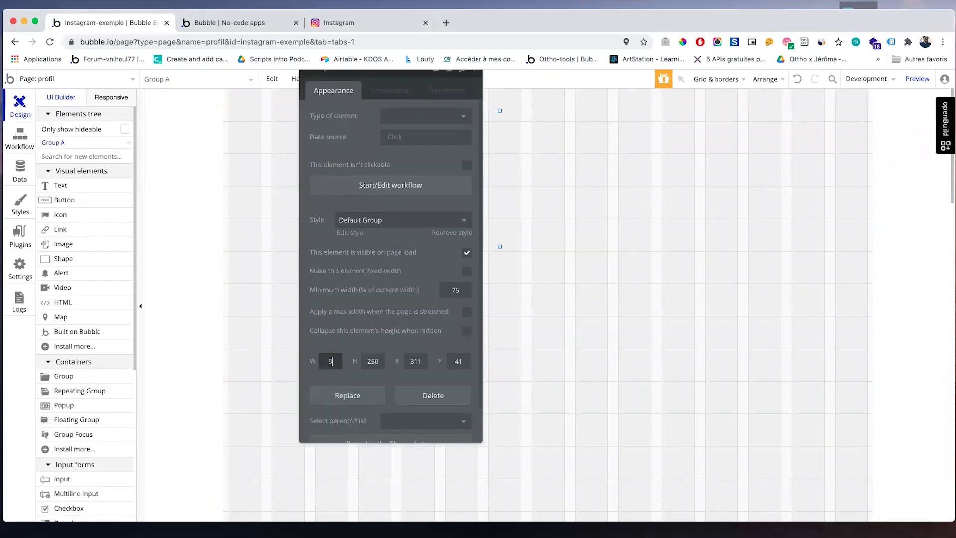
right_click(594, 187)
left_click(629, 464)
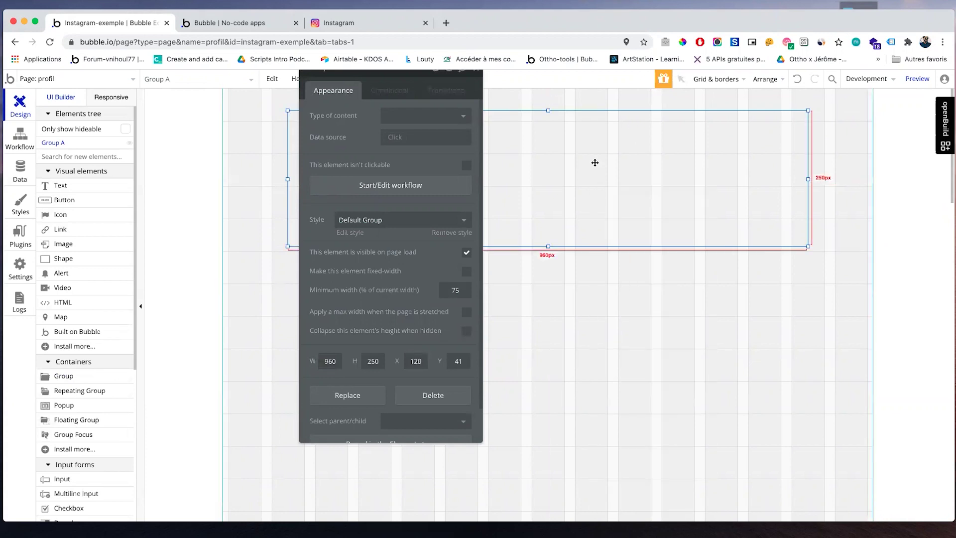
left_click(594, 145)
left_click_drag(595, 145, 576, 217)
double_click(550, 247)
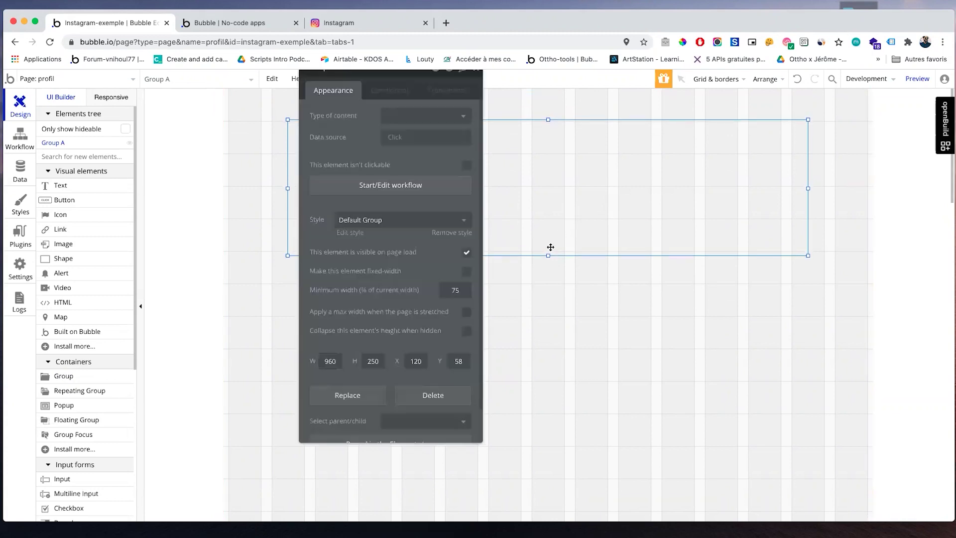
left_click_drag(548, 256, 568, 523)
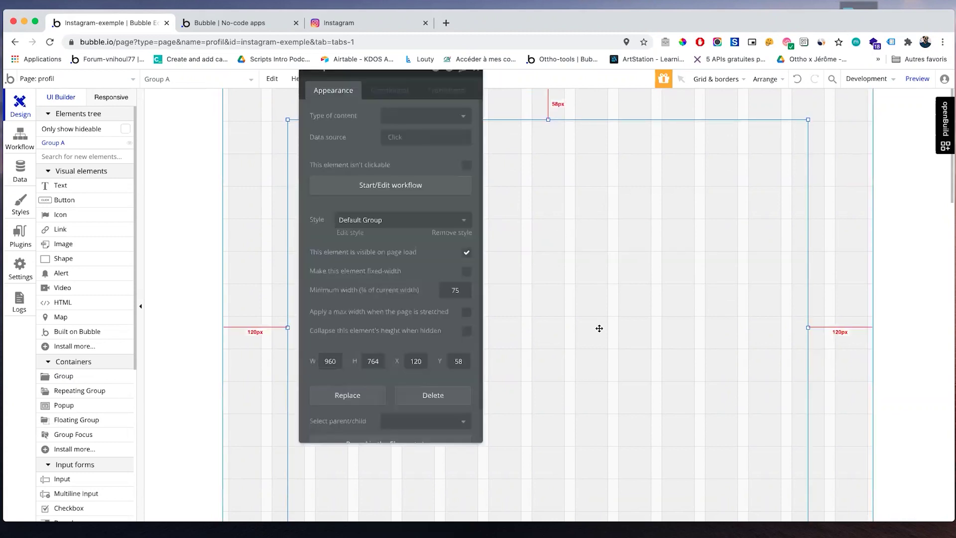
left_click(467, 312)
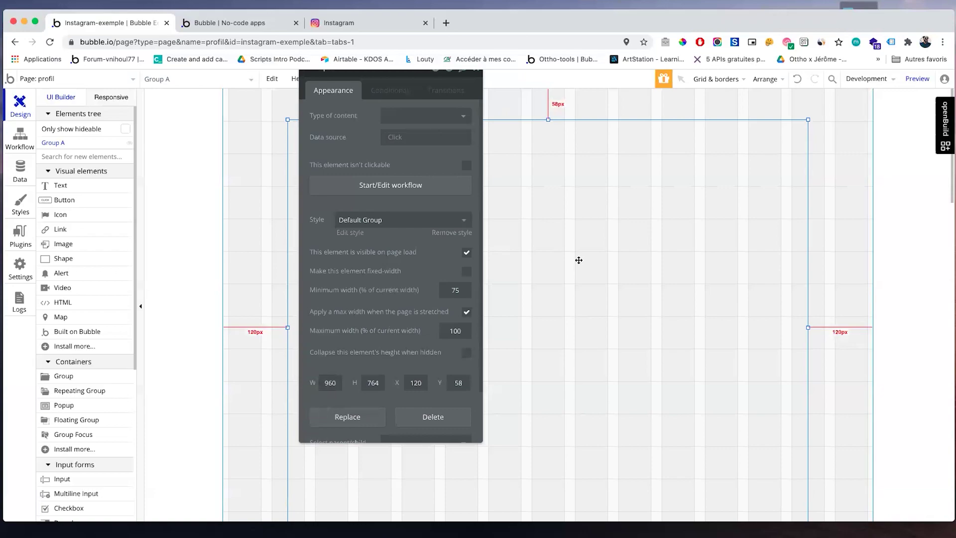
key("ctrl+Right")
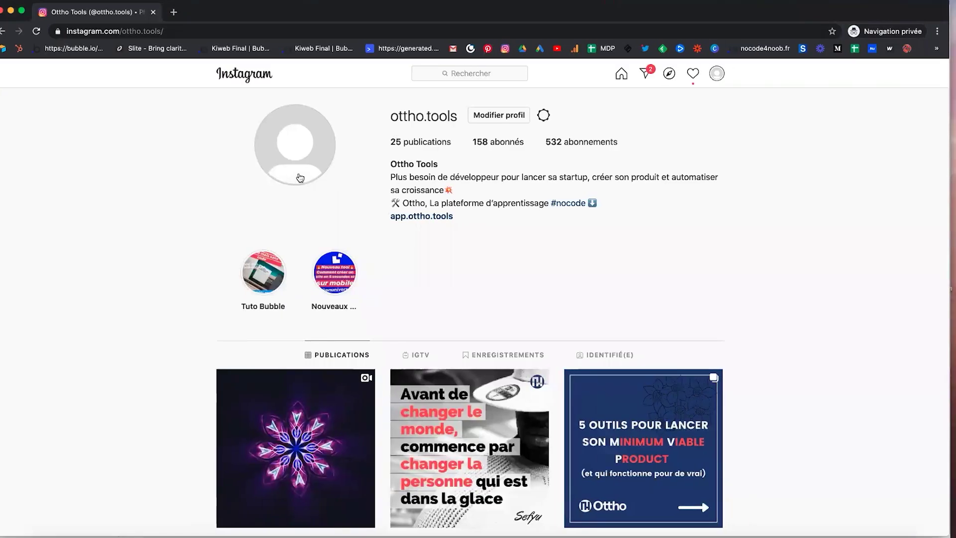
key("ctrl+Left")
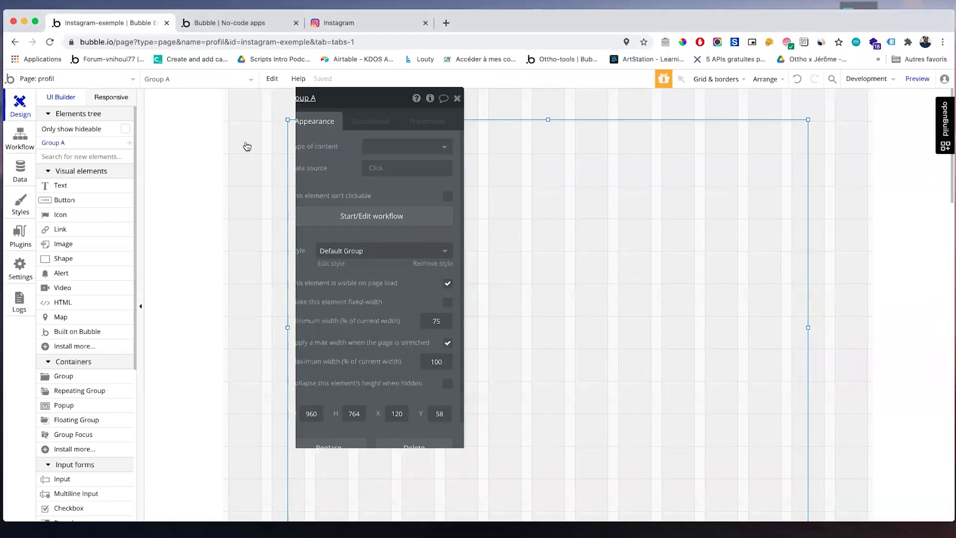
key("ctrl+Right")
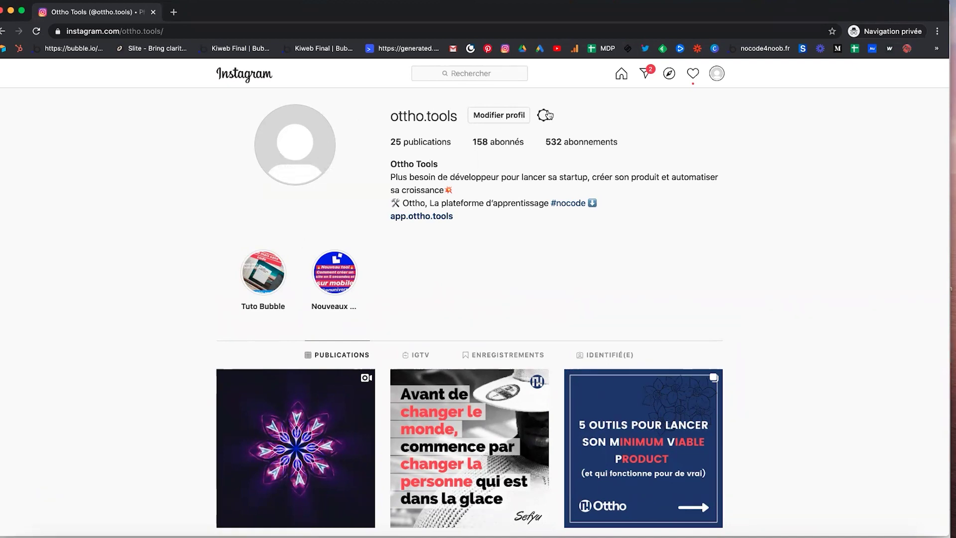
left_click(546, 115)
left_click(499, 115)
left_click(499, 115)
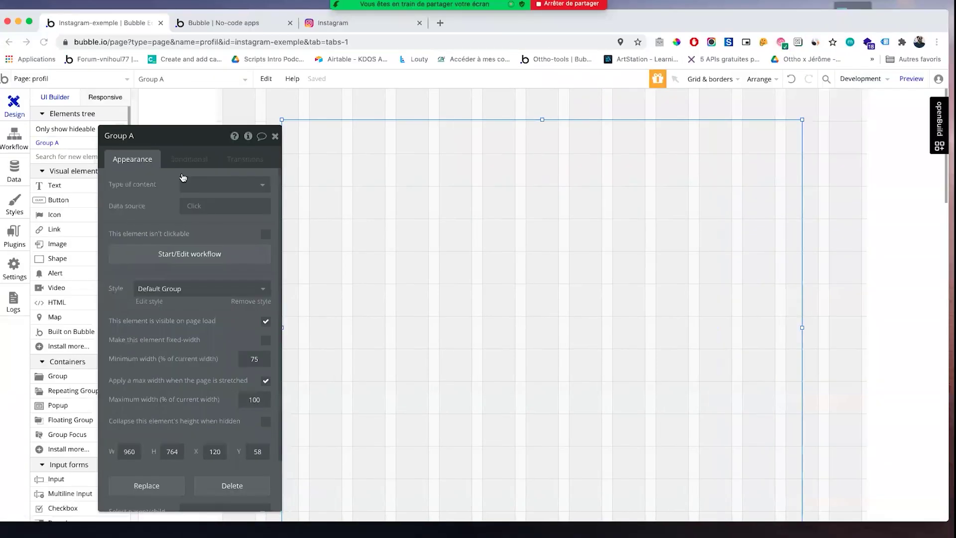
left_click_drag(187, 132, 232, 200)
scroll(212, 336, "down", 2)
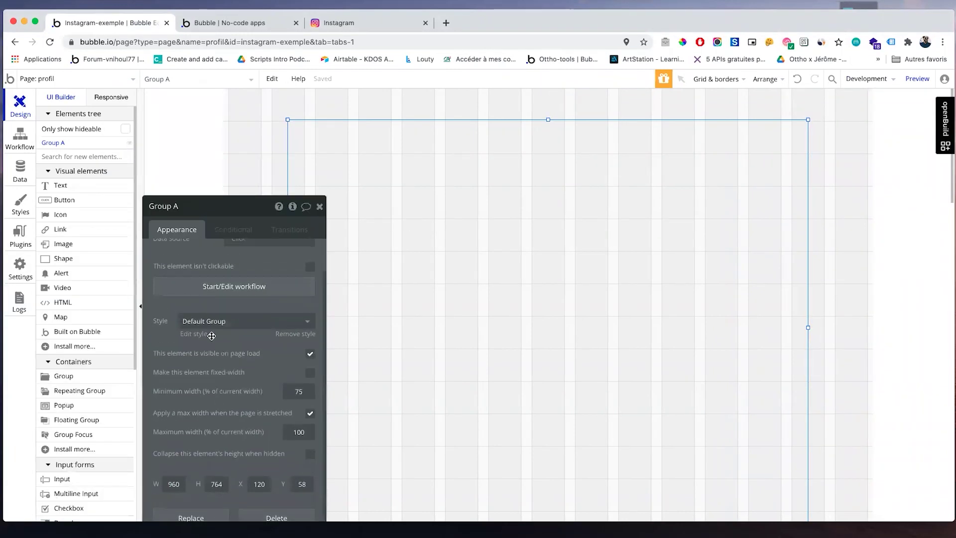
Apply the Group - Border style to Group A.
left_click(214, 321)
left_click(202, 364)
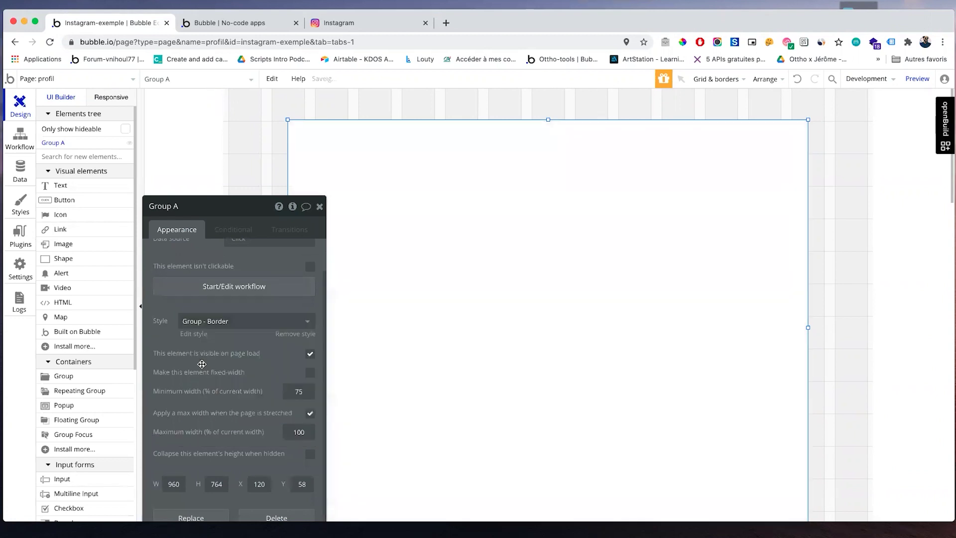
left_click(256, 144)
left_click(430, 190)
left_click_drag(299, 112, 227, 106)
Add a 'Profil' title text at the group's top-left styled H2 Heading - Dark.
left_click(70, 186)
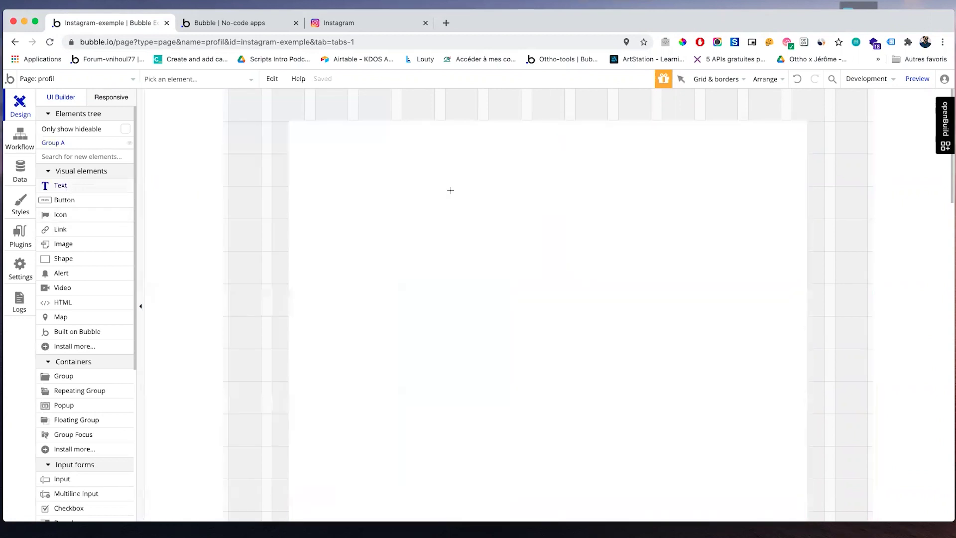
left_click(319, 134)
type("Profil")
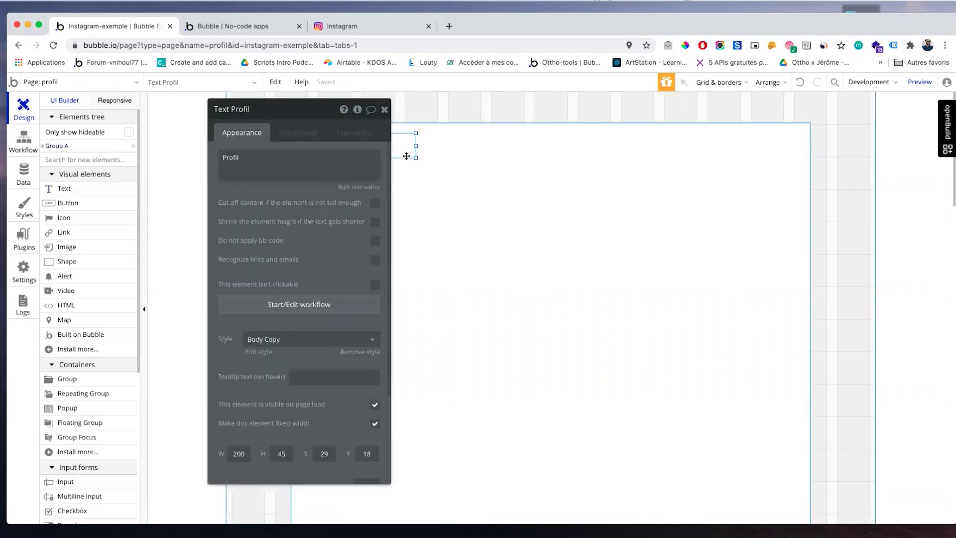
left_click(282, 340)
left_click(279, 451)
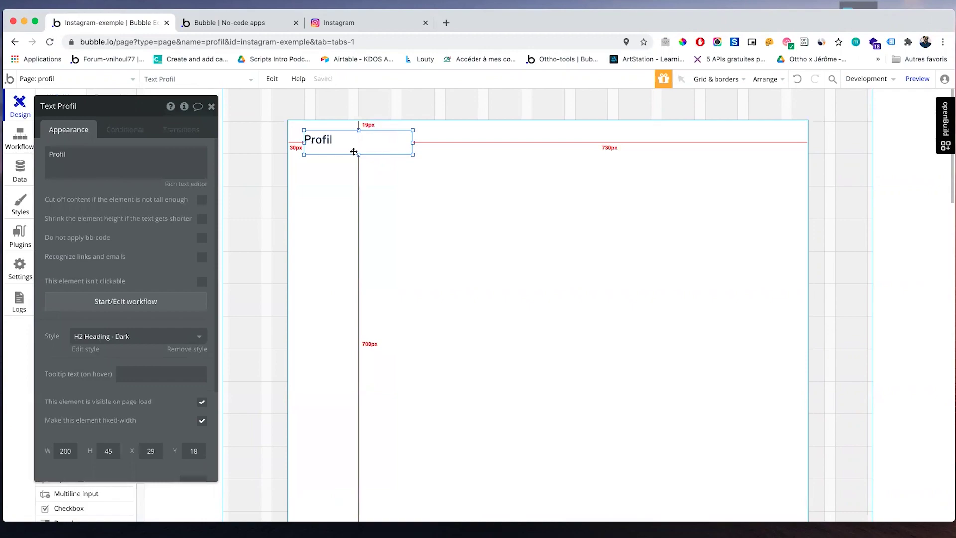
Compare with Instagram and open its Modifier la photo de profil file picker.
key("ctrl+Right")
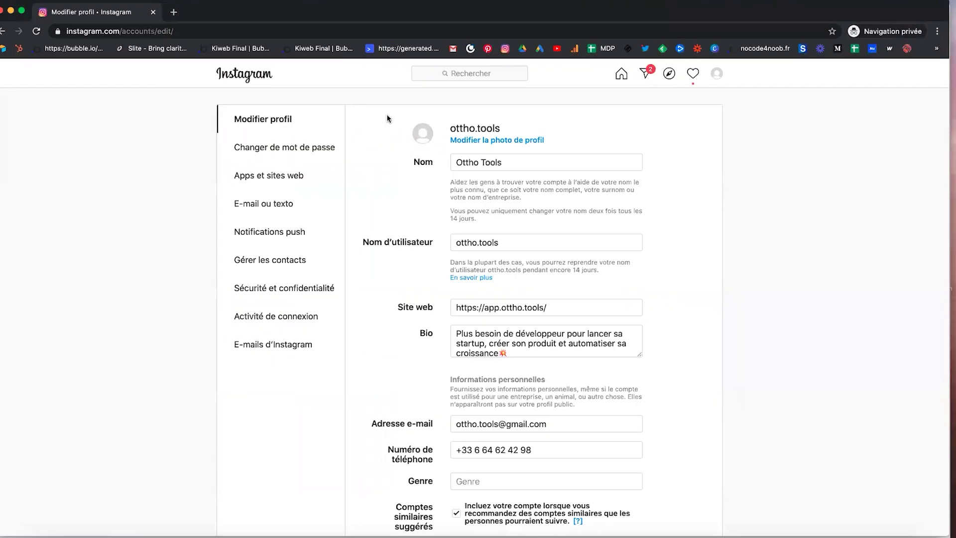
key("ctrl+Left")
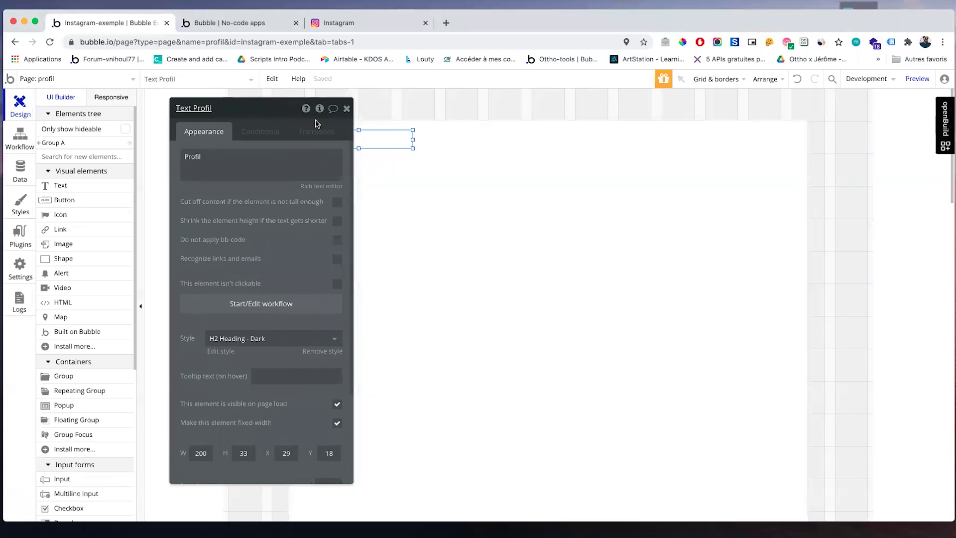
key("ctrl+Right")
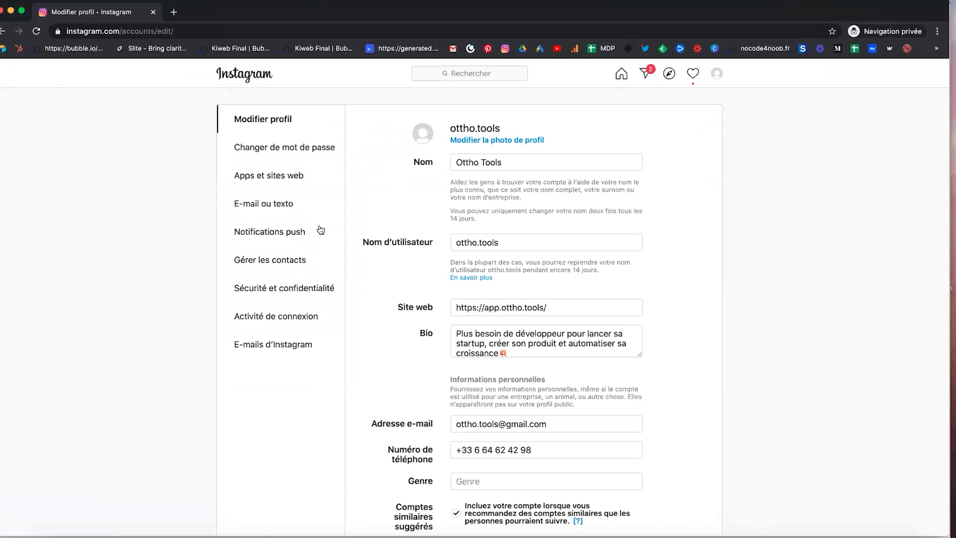
key("ctrl+Left")
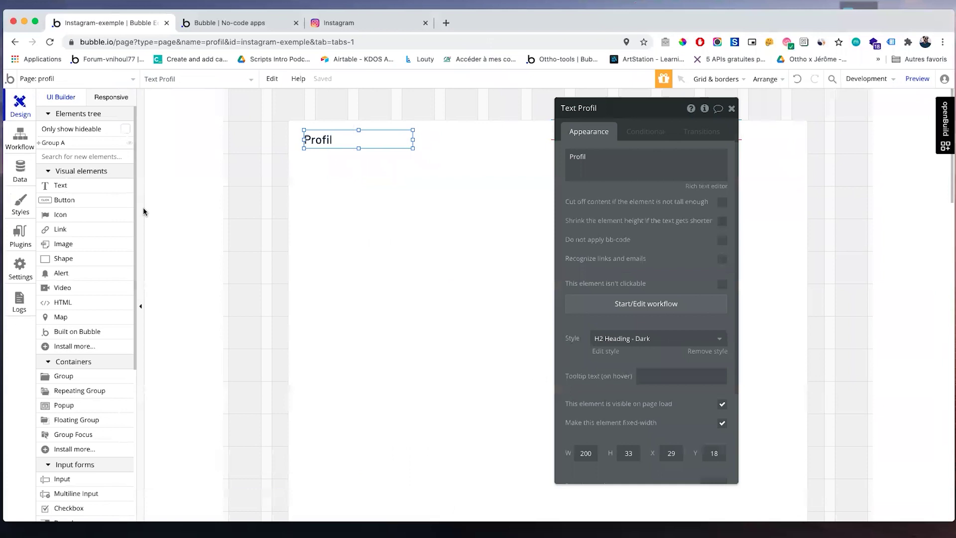
scroll(89, 304, "down", 1)
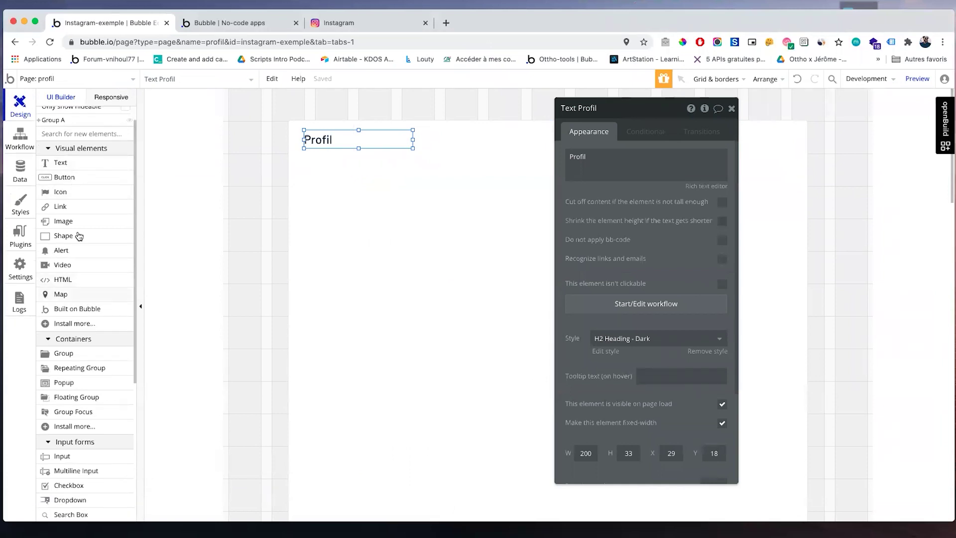
key("ctrl+Right")
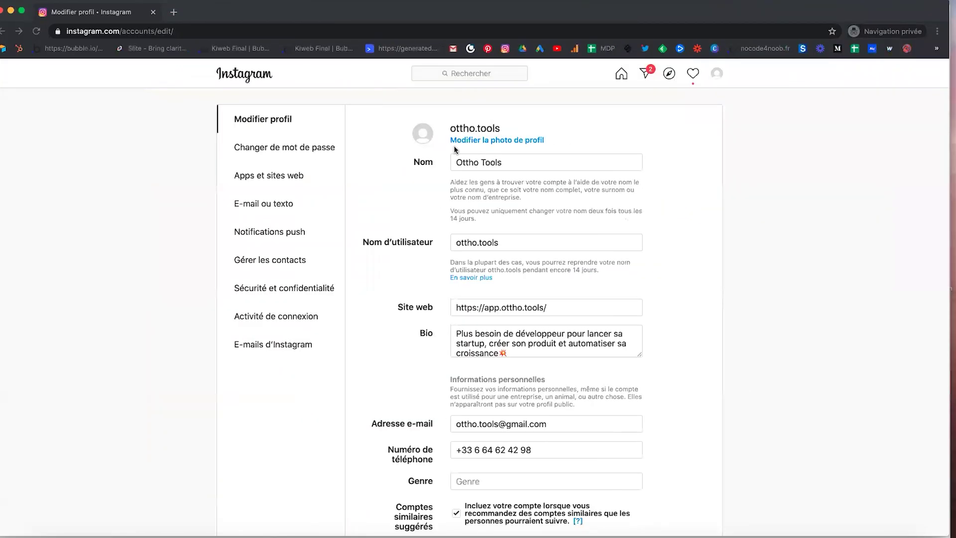
left_click(417, 137)
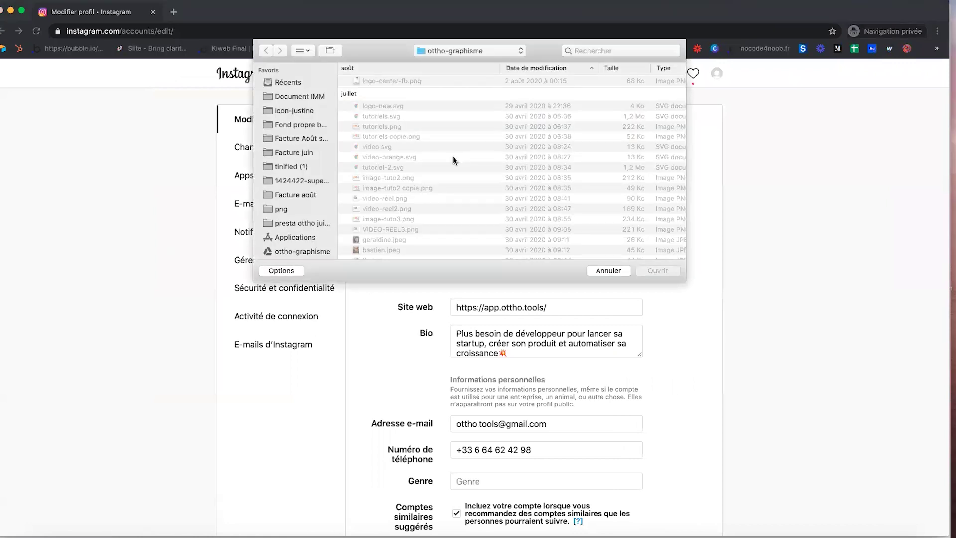
Cancel Instagram's file picker and draw a picture uploader under the Profil title.
left_click(602, 271)
key("ctrl+Left")
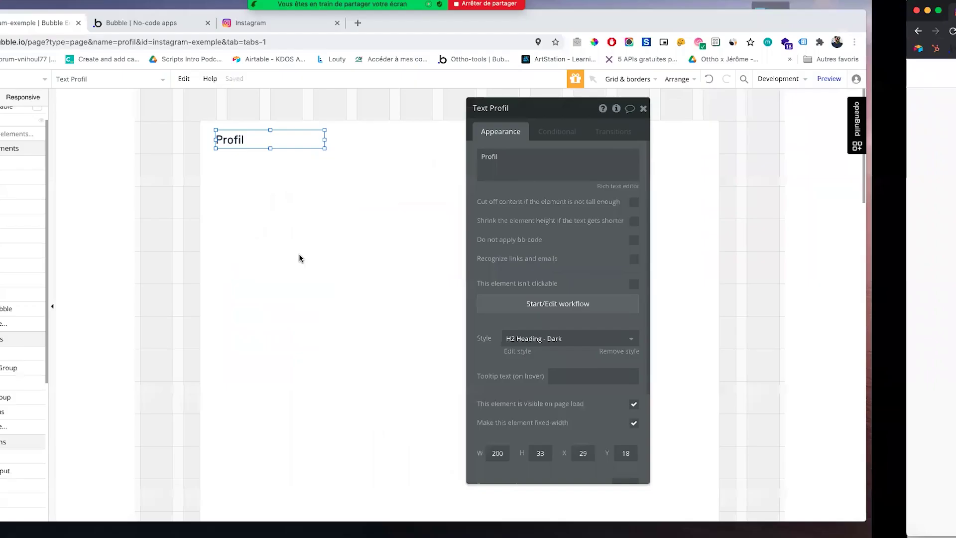
scroll(87, 299, "down", 5)
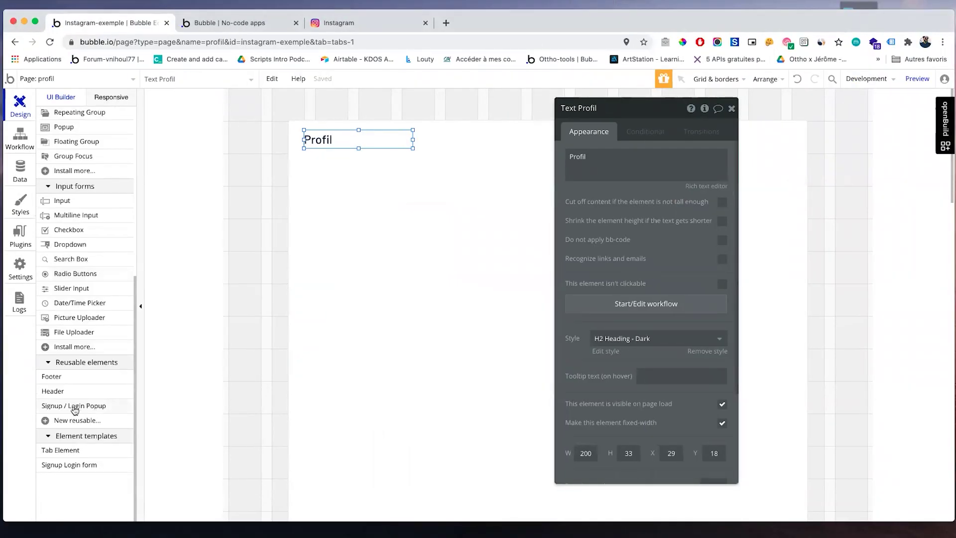
left_click(80, 318)
left_click_drag(354, 205, 321, 180)
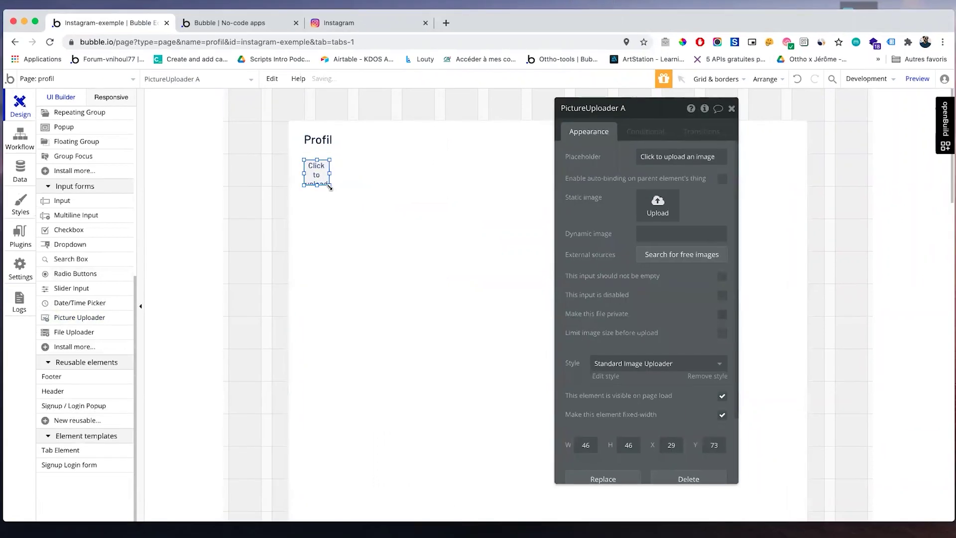
scroll(56, 204, "up", 5)
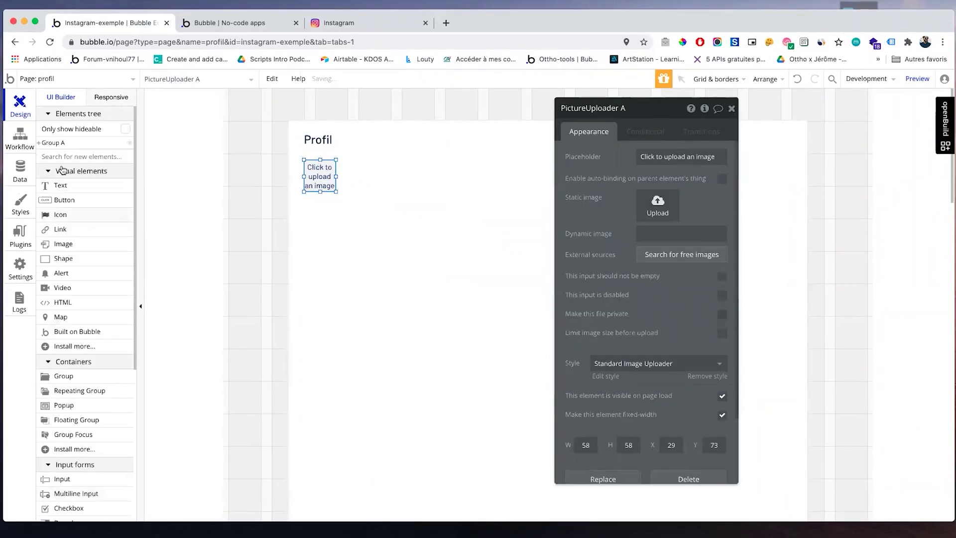
Add a 'Username' text box beside the picture uploader.
left_click(63, 186)
mouse_move(359, 173)
left_mouse_down()
mouse_move(329, 187)
mouse_move(502, 178)
left_mouse_up()
triple_click(630, 157)
type("Username")
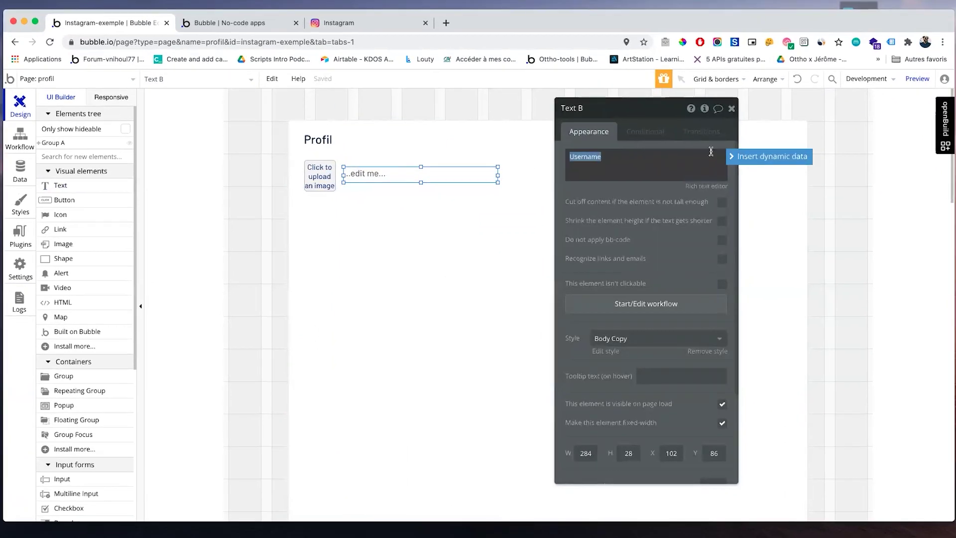
left_click(444, 175)
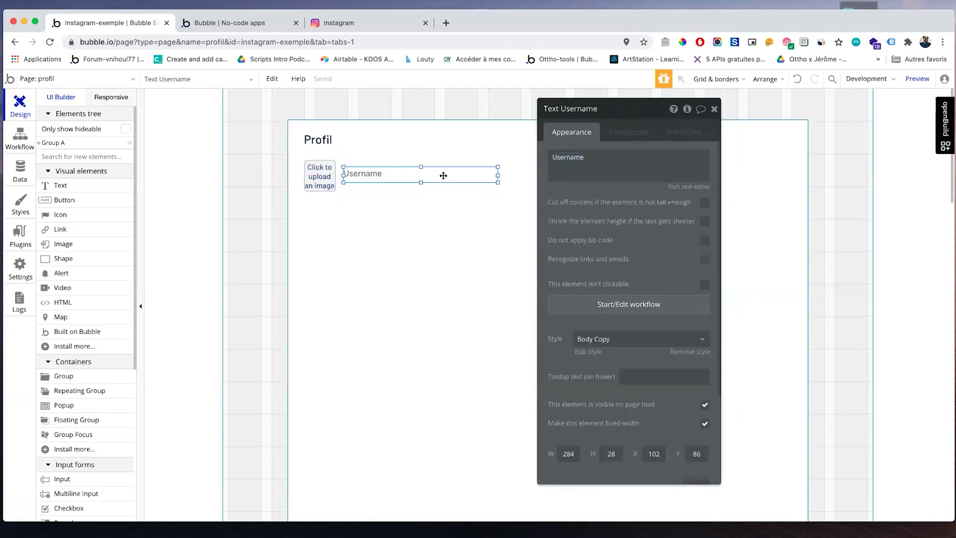
Remove the uploader's preset style and set its roundness to 200 to make it circular.
left_click(334, 174)
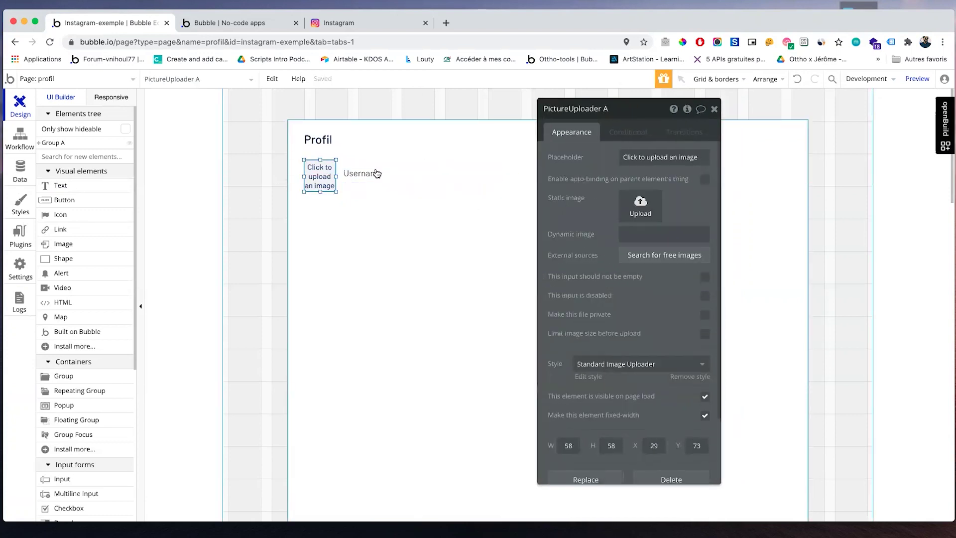
left_click(602, 366)
left_click(602, 380)
scroll(623, 355, "down", 3)
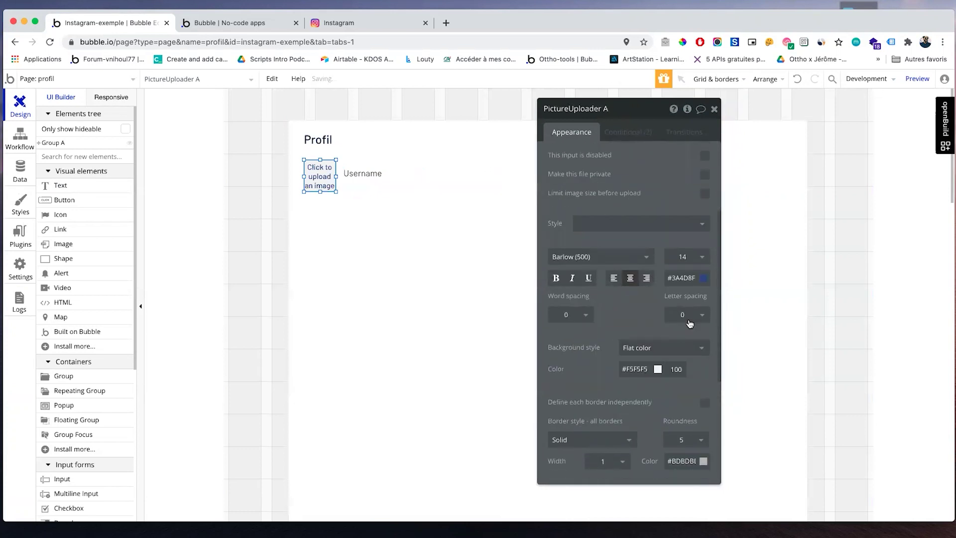
left_click(691, 436)
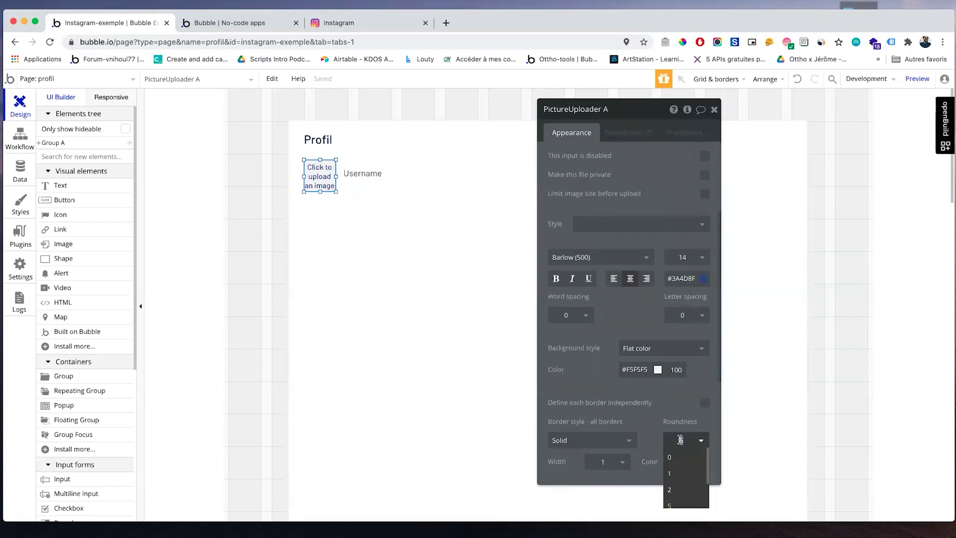
left_click(331, 203)
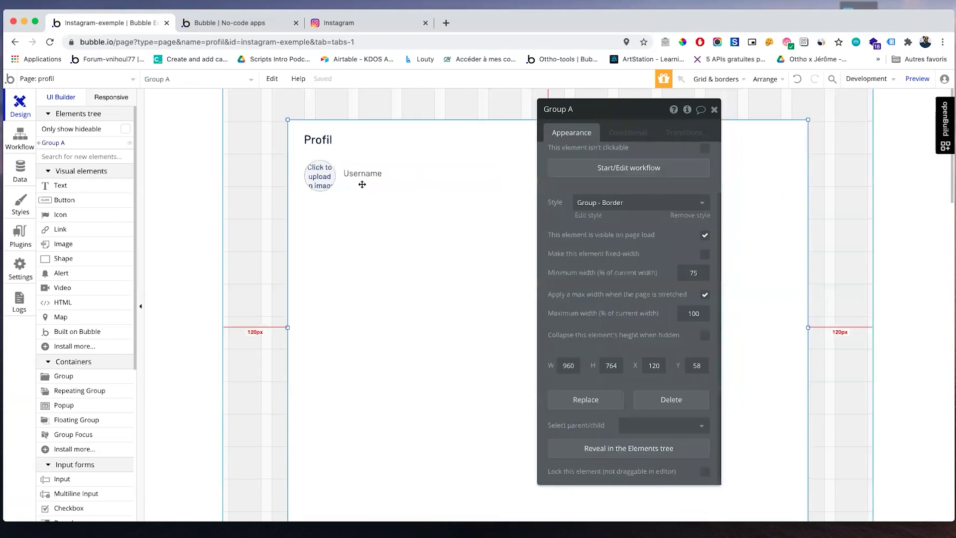
Give the Username text the Body style.
left_click(320, 175)
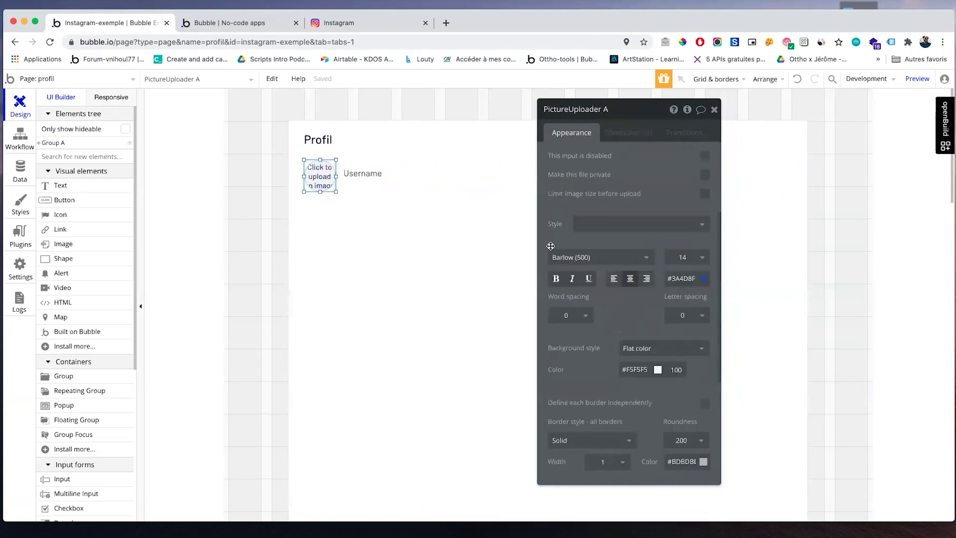
left_click(378, 175)
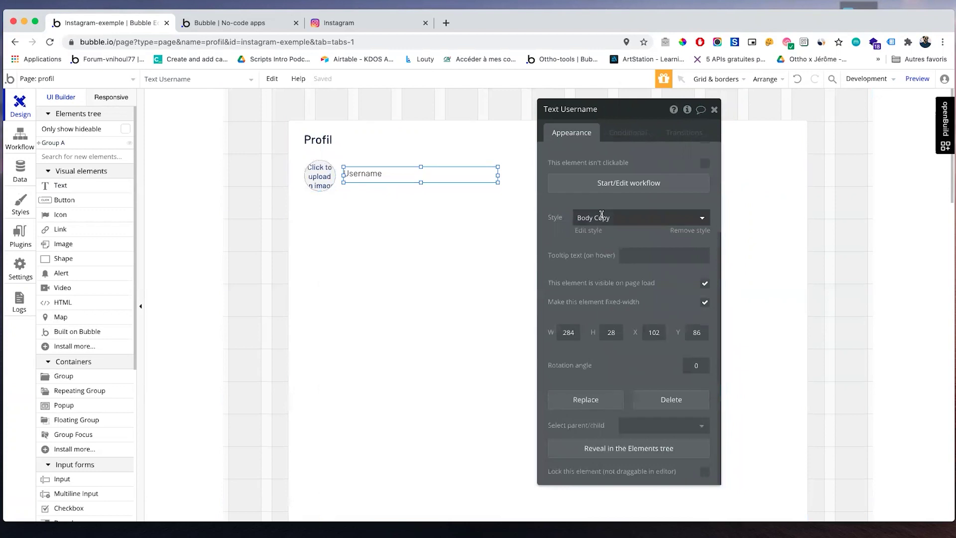
left_click(602, 215)
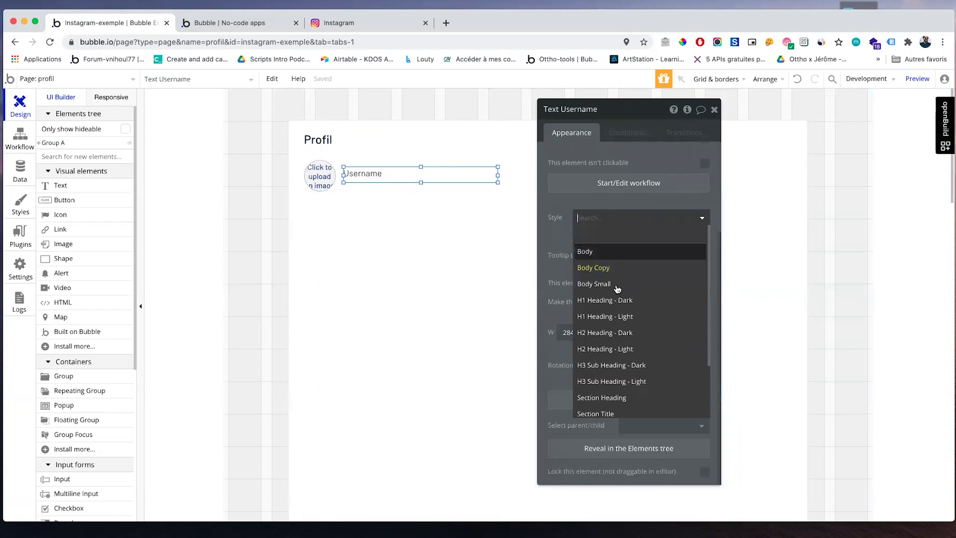
left_click(606, 375)
left_click(604, 215)
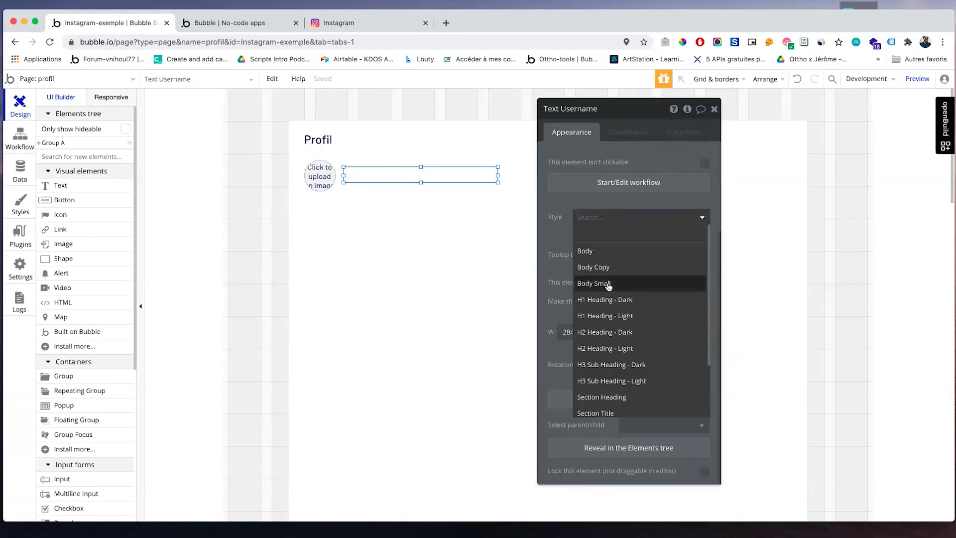
left_click(599, 252)
left_click(381, 224)
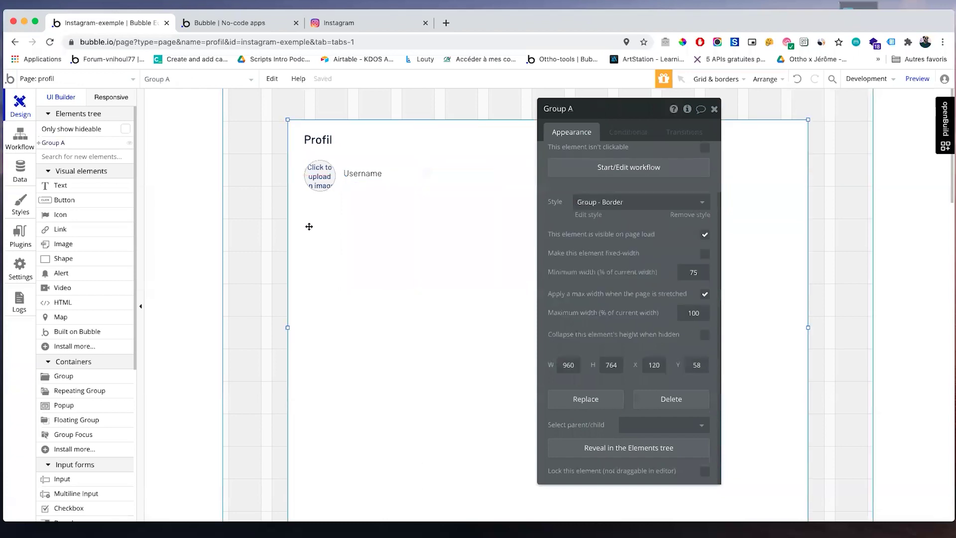
Add a 'Nom' label below the uploader with an input box beside it.
key("ctrl+Right")
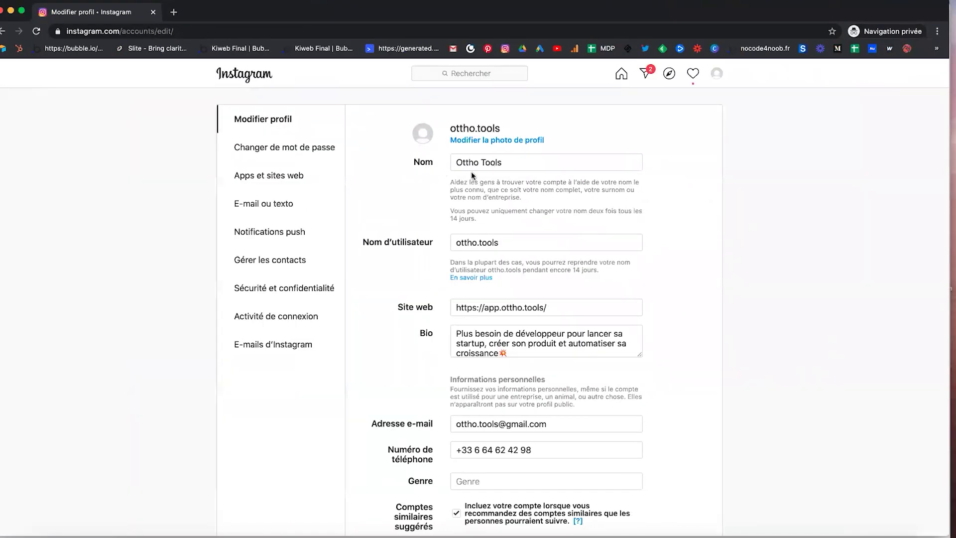
key("ctrl+Left")
left_click(60, 188)
left_click(321, 226)
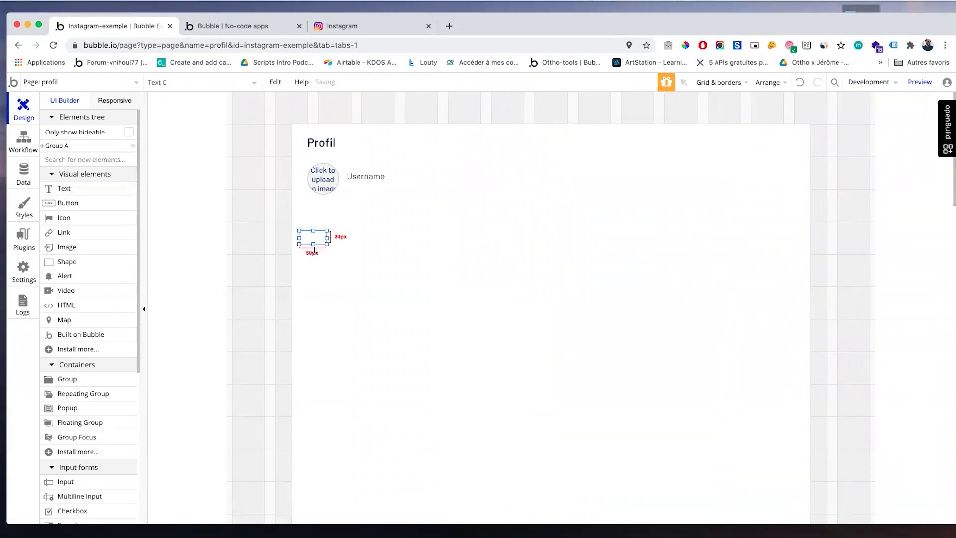
type("Nom")
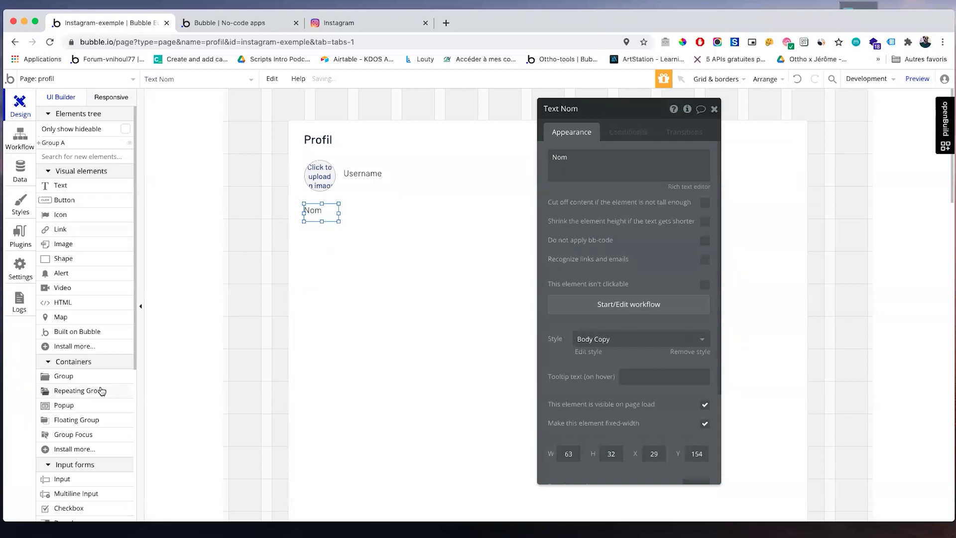
scroll(100, 390, "down", 5)
left_click(70, 305)
left_click_drag(354, 210, 474, 227)
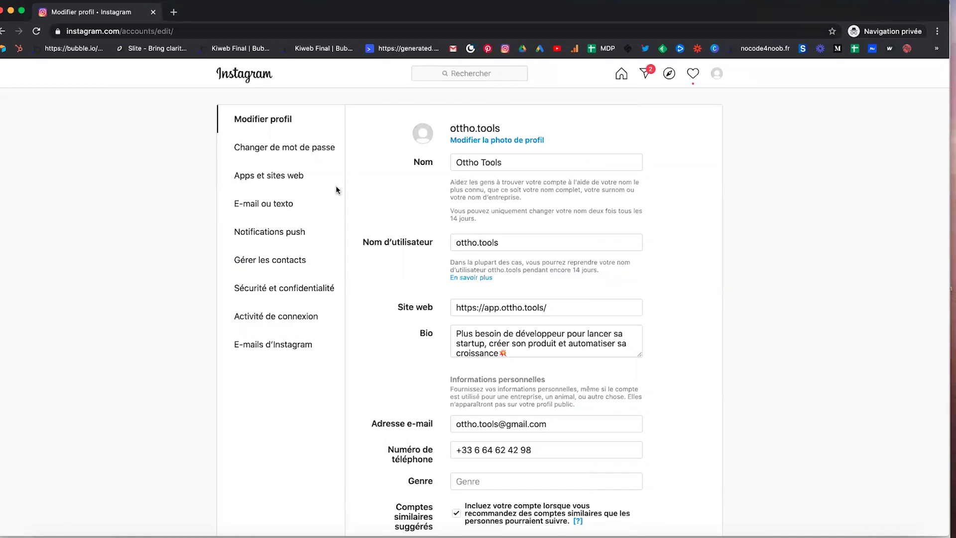
Duplicate the Nom label below the original and start renaming it to Email.
scroll(468, 326, "down", 3)
left_click(492, 352)
key("super+a")
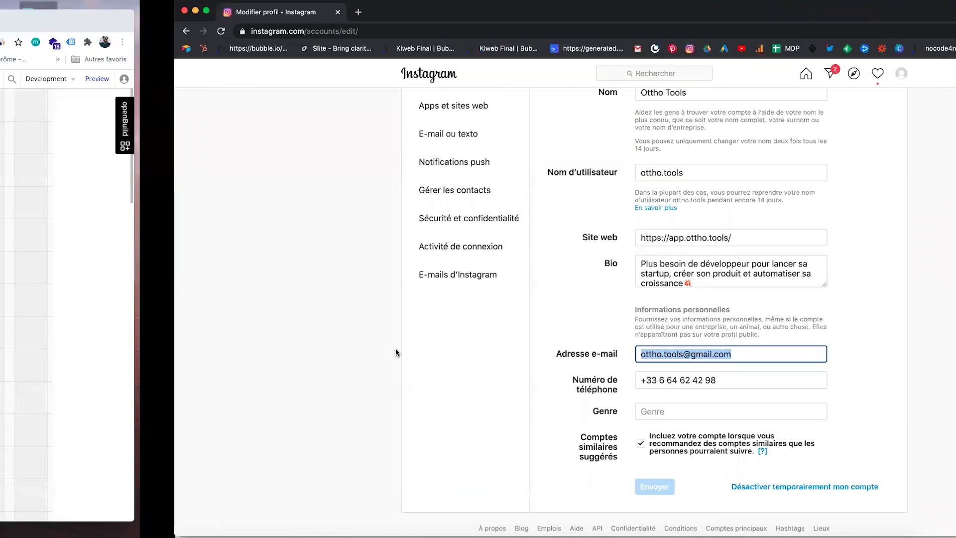
left_click(318, 215)
key("super+c")
key("super+v")
left_click_drag(317, 212, 311, 253)
double_click(564, 152)
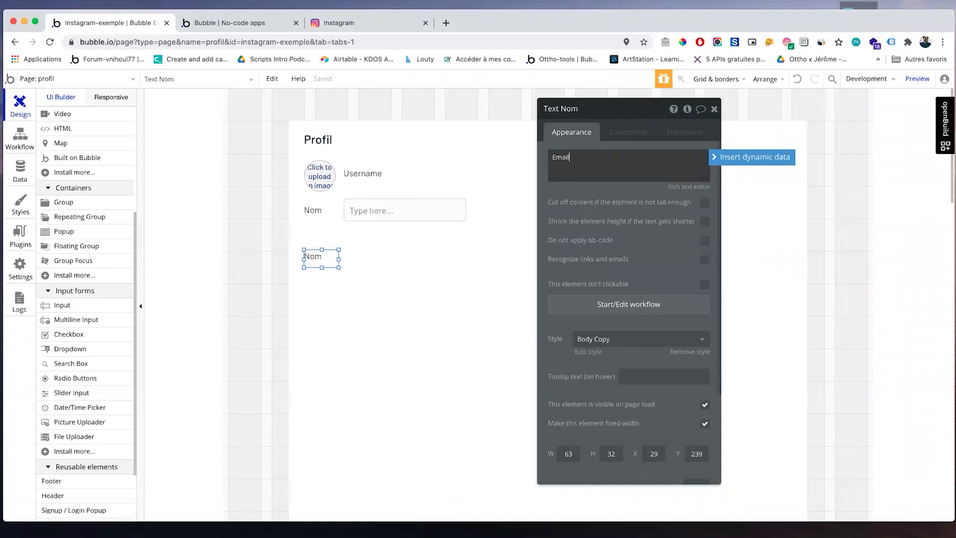
left_click_drag(380, 212, 370, 253, "alt")
triple_click(642, 157)
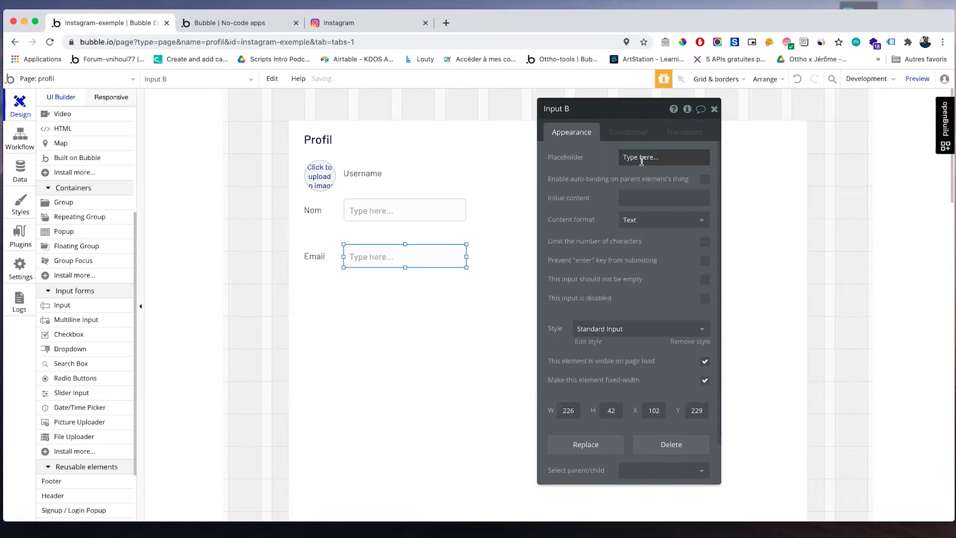
left_click(749, 157)
left_click(655, 205)
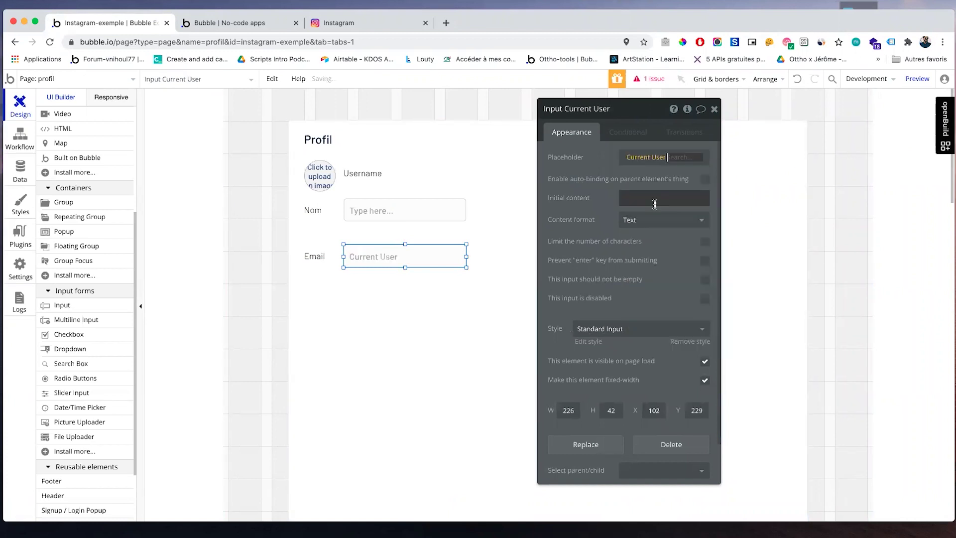
left_click(678, 170)
Start the Nom input's placeholder with Current User, then go to the Data tab.
left_click(380, 208)
triple_click(632, 154)
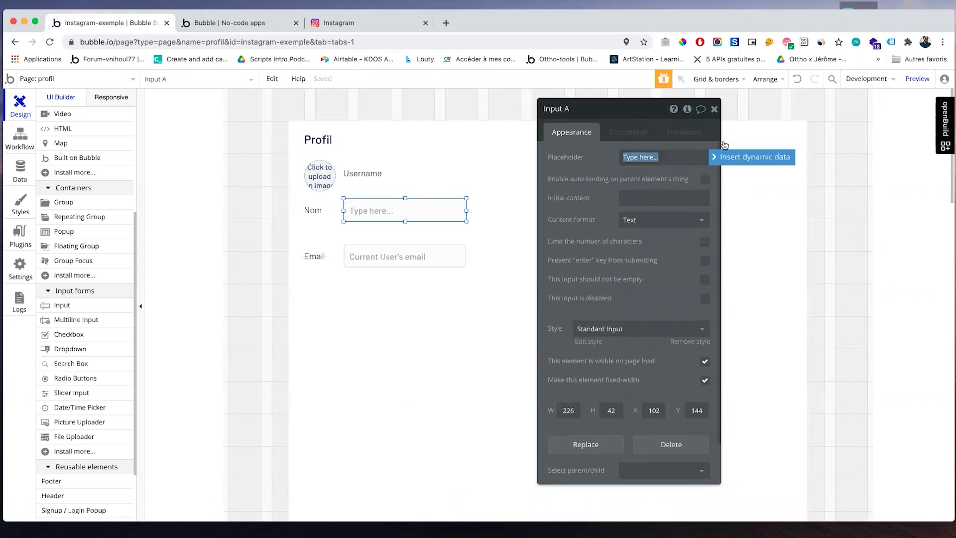
left_click(719, 157)
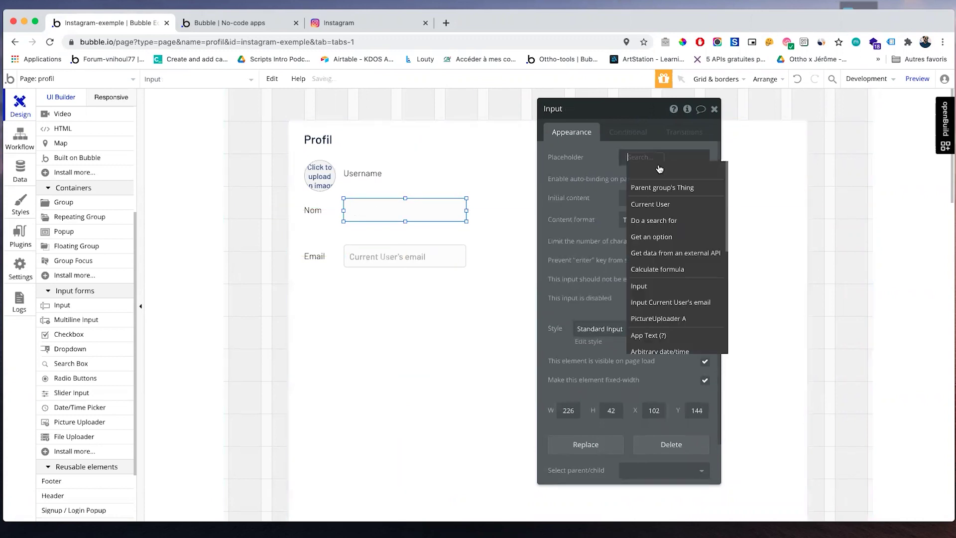
left_click(660, 205)
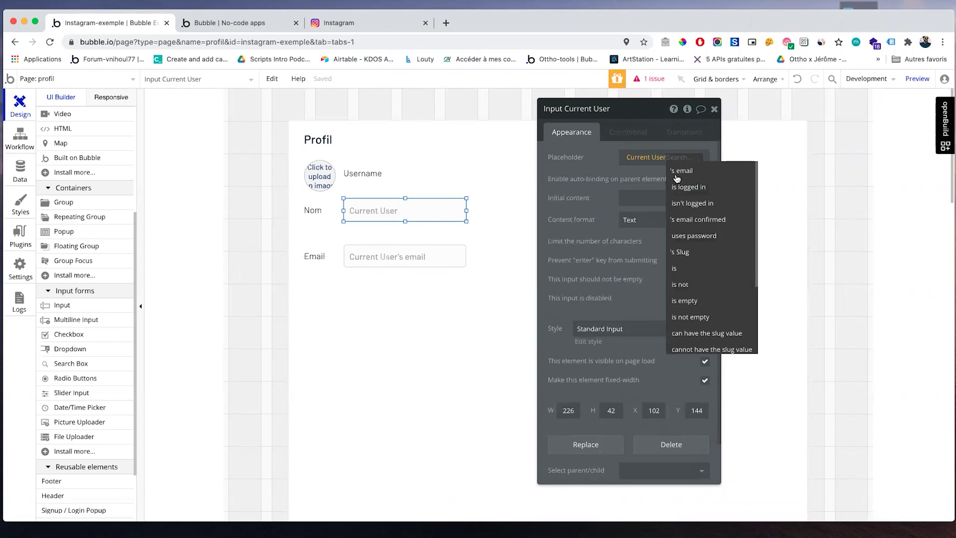
left_click(571, 169)
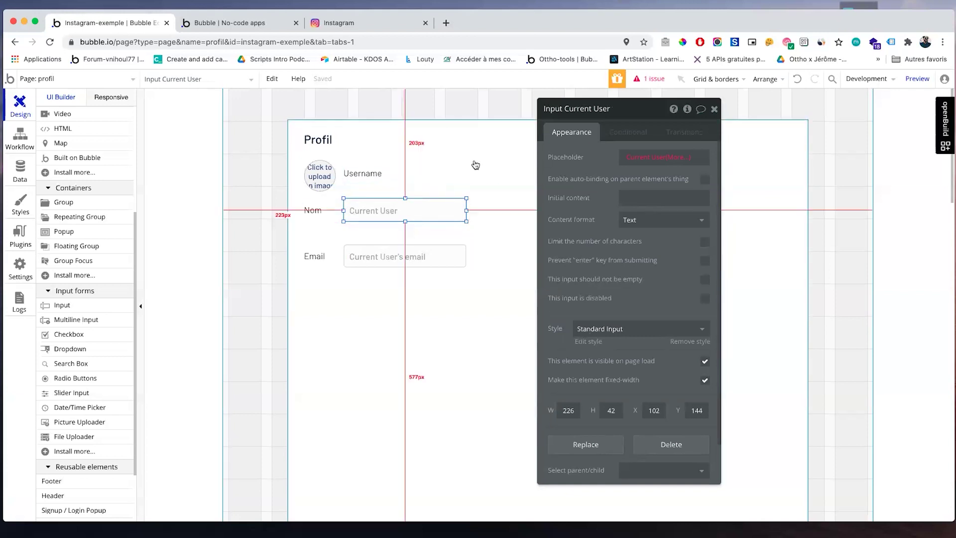
left_click(20, 169)
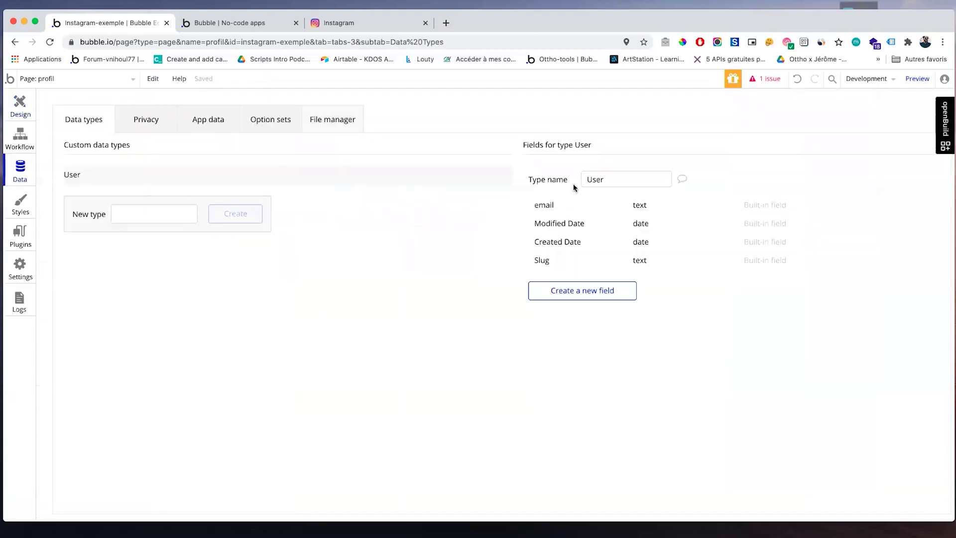
Add a username field of type text to the User data type.
left_click(584, 283)
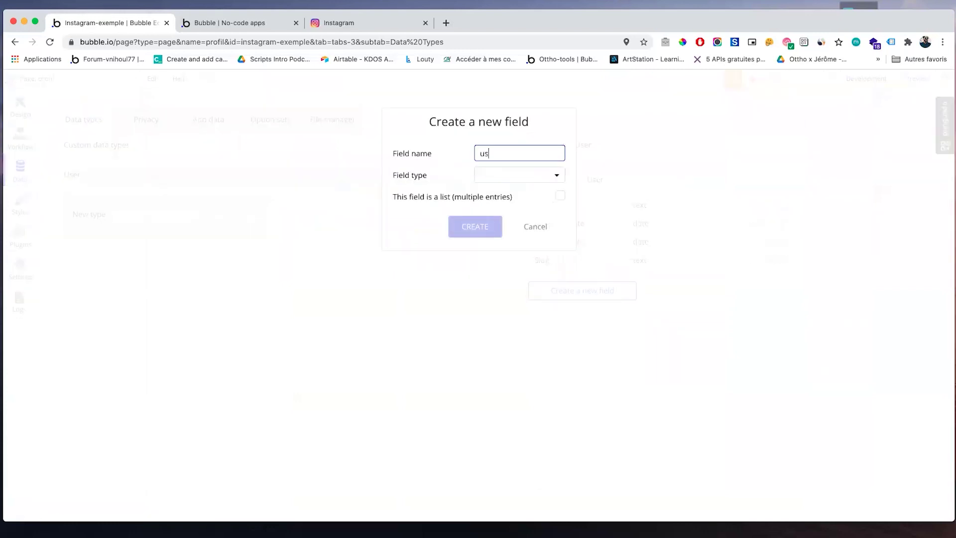
left_click(518, 174)
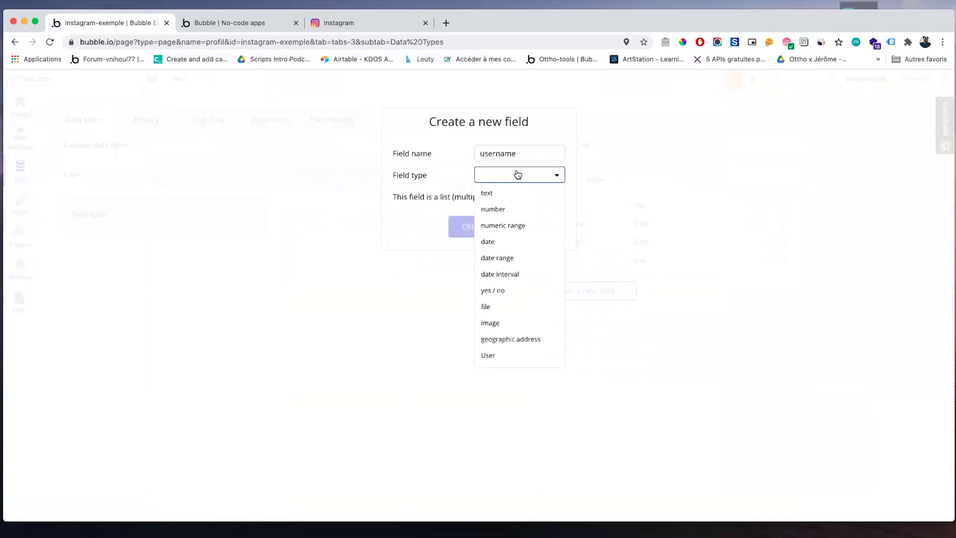
left_click(489, 194)
left_click(475, 229)
Add a photo field of type image to User and return to the page designer.
left_click(551, 310)
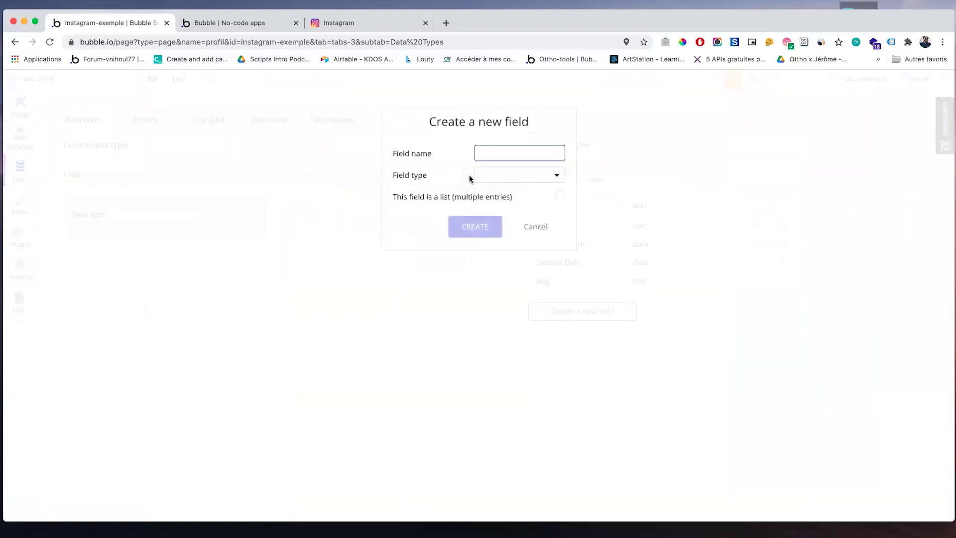
type("pho")
left_click(505, 173)
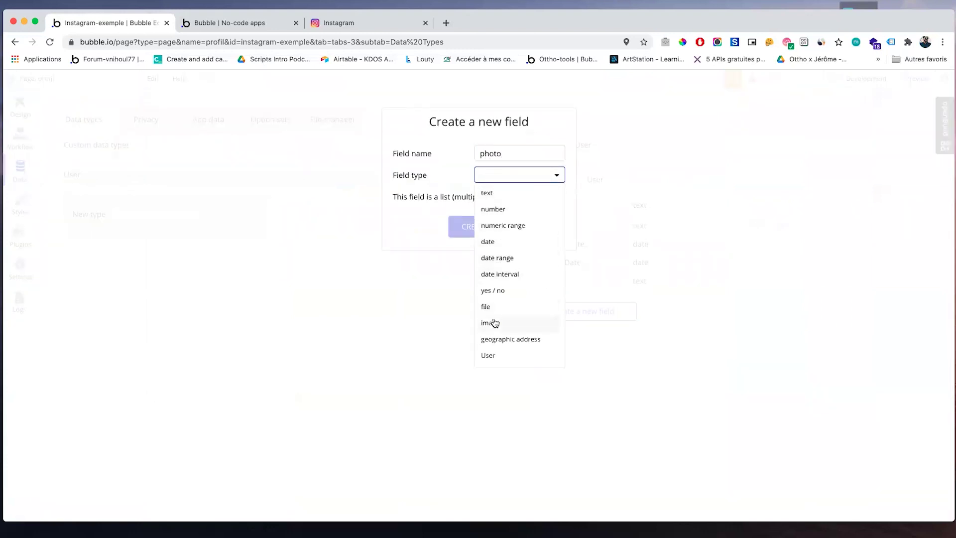
left_click(495, 323)
left_click(486, 228)
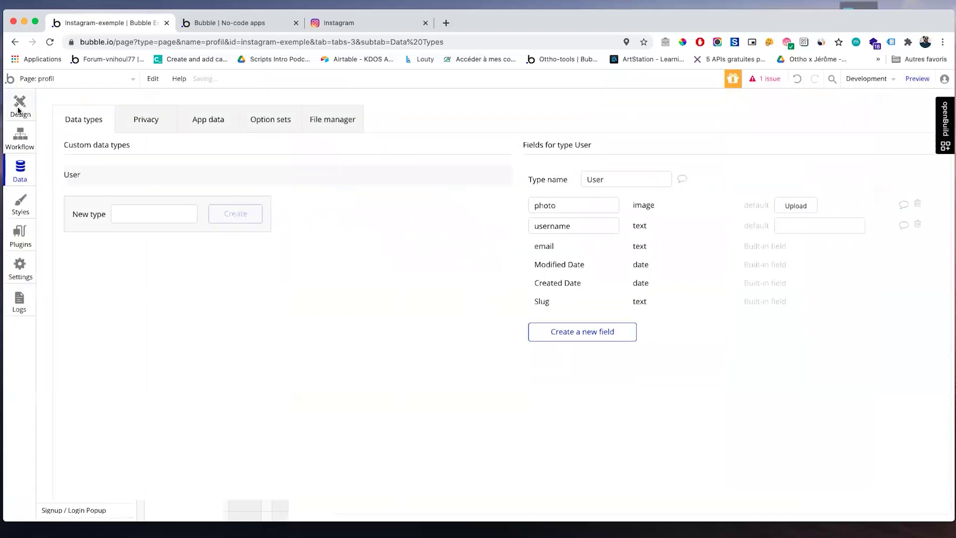
left_click(19, 107)
left_click(674, 158)
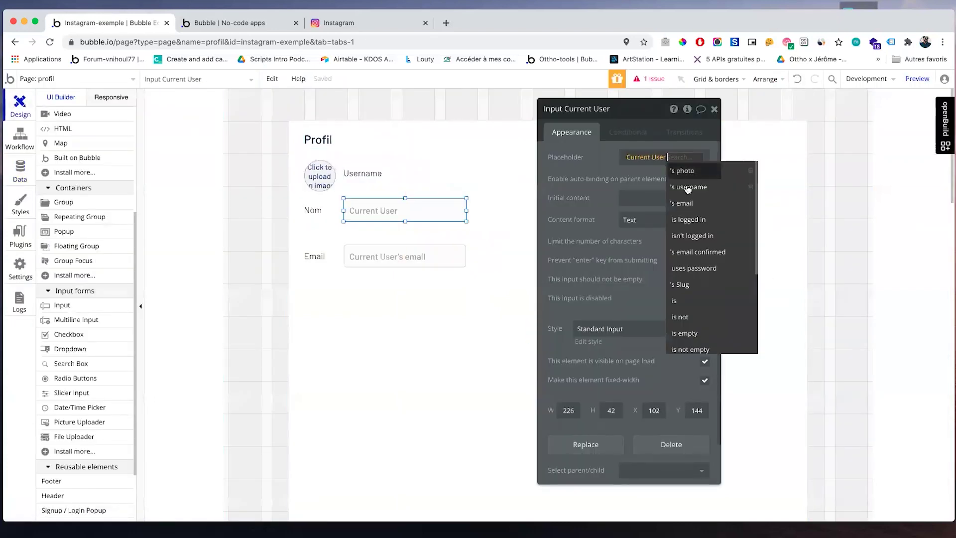
Show Current User's username in both the Nom placeholder and the Username title text.
left_click(686, 203)
left_click(683, 159)
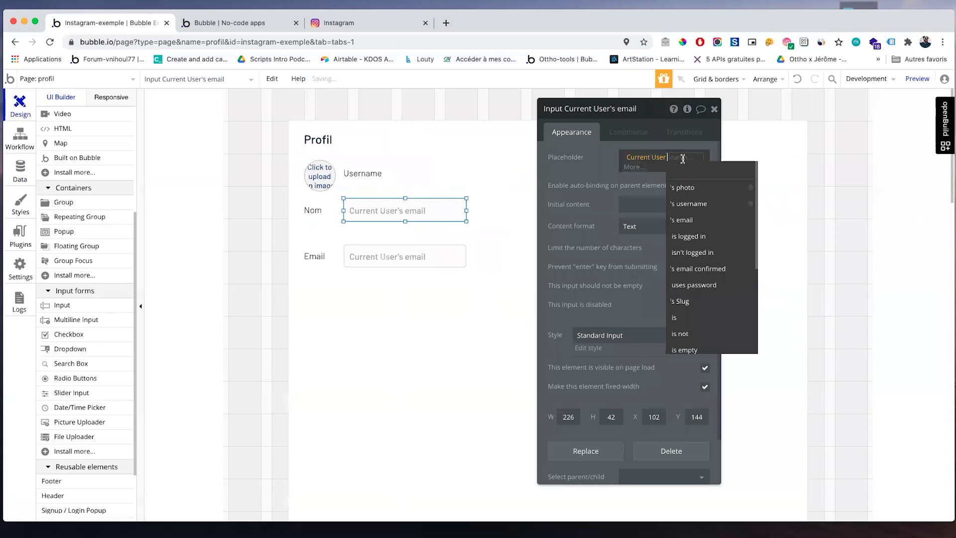
left_click(688, 204)
left_click(379, 176)
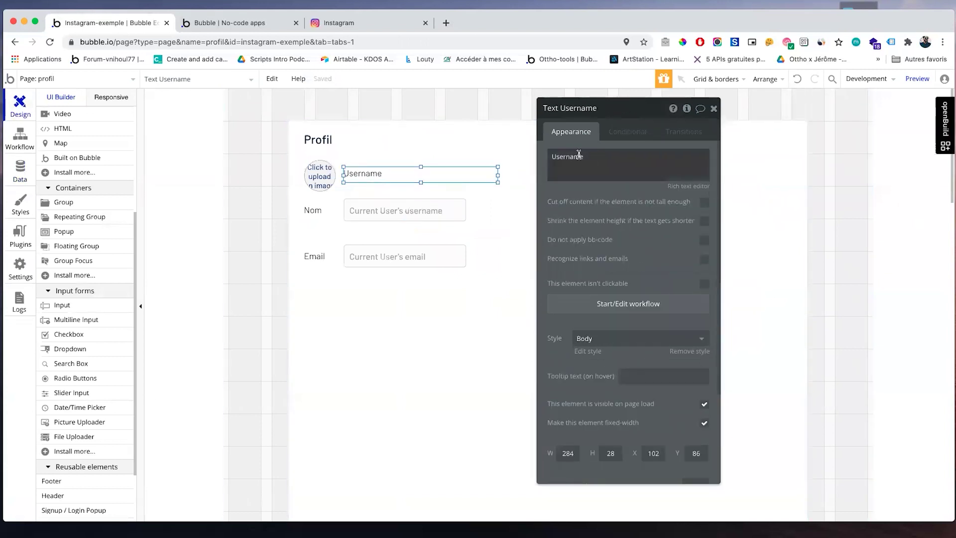
left_click_drag(552, 156, 704, 156)
left_click(718, 157)
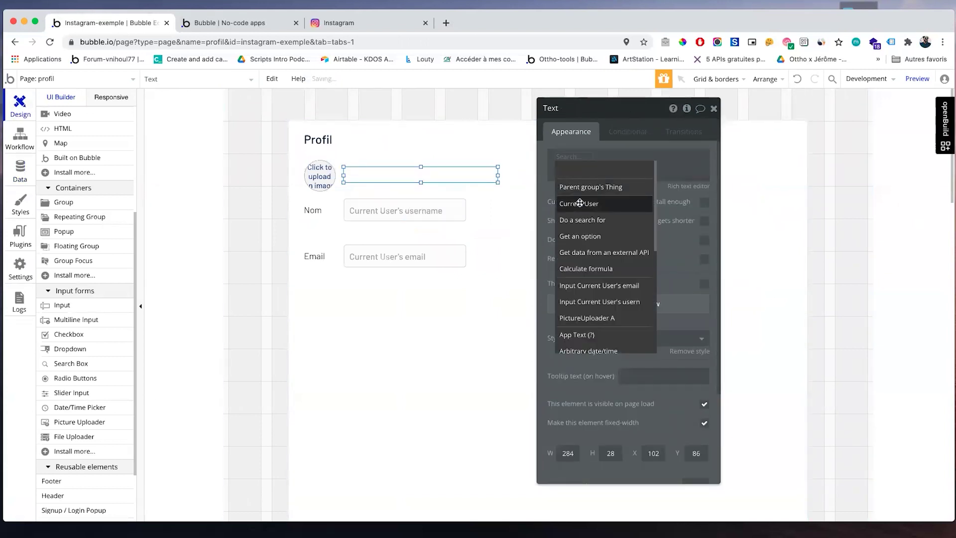
left_click(586, 202)
left_click(627, 187)
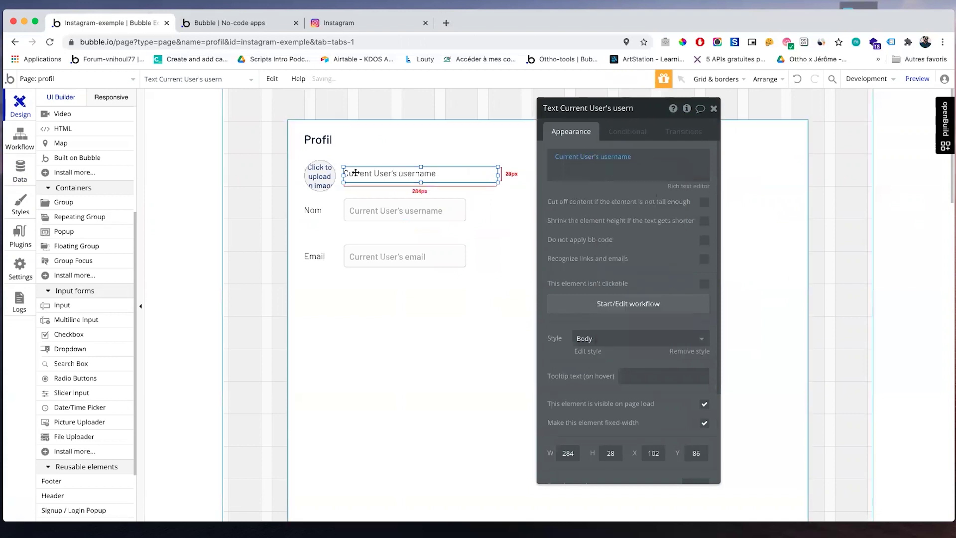
Set the picture uploader's dynamic image to Current User's photo and nudge the Email label up.
left_click(330, 176)
left_click(640, 234)
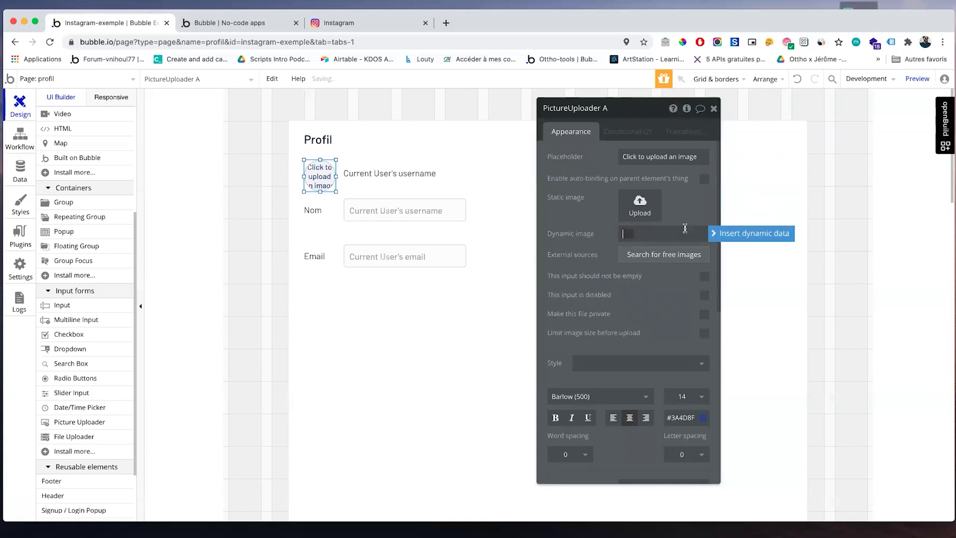
left_click(729, 234)
left_click(665, 279)
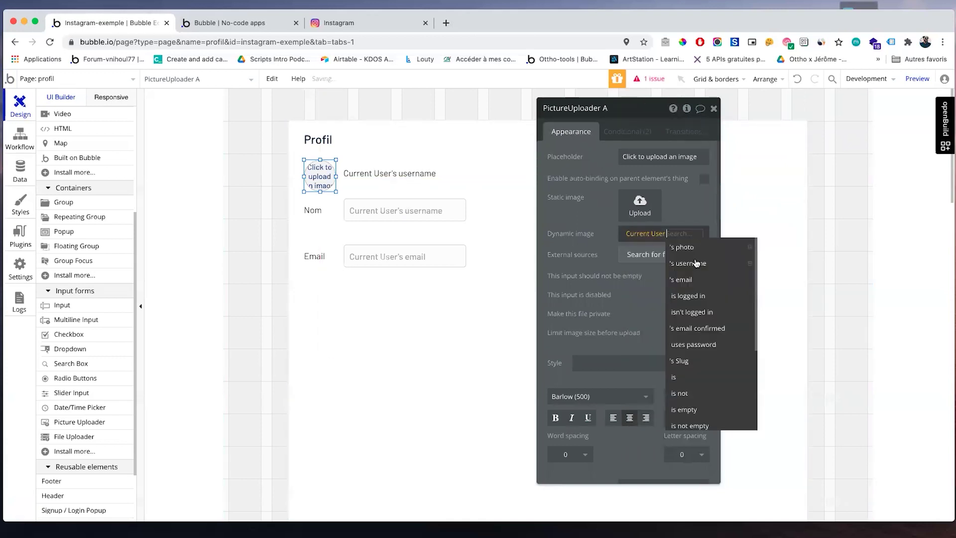
left_click(680, 247)
left_click(577, 232)
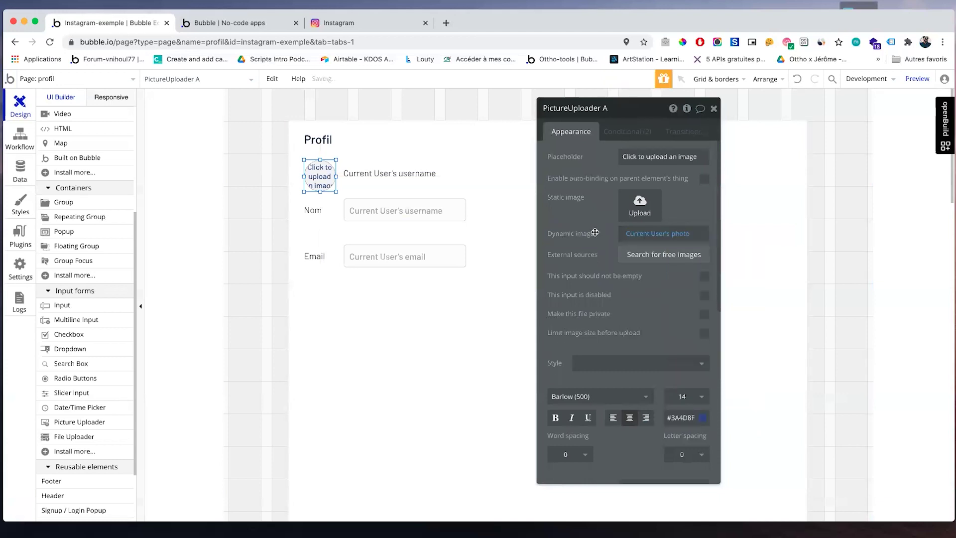
left_click_drag(314, 258, 361, 247)
left_click(357, 249)
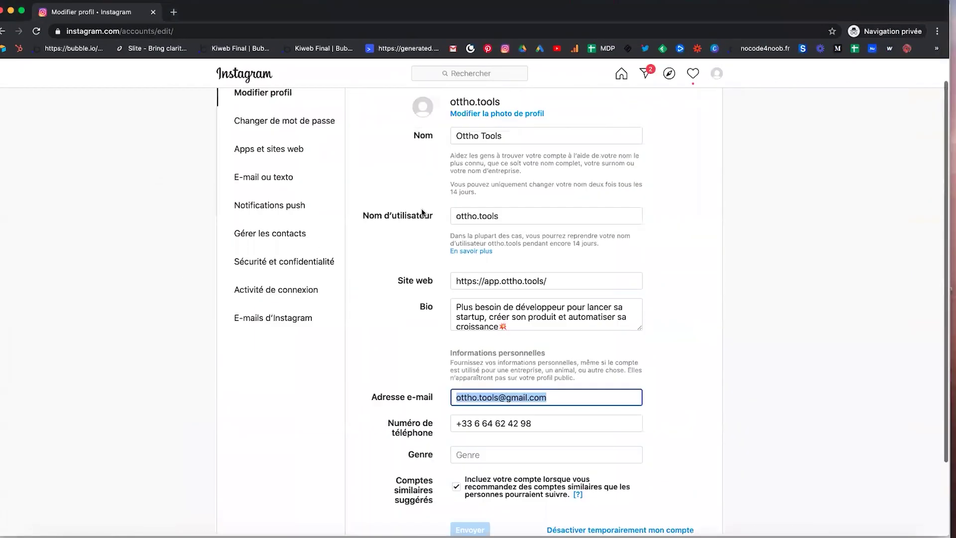
scroll(423, 213, "down", 3)
scroll(425, 213, "up", 2)
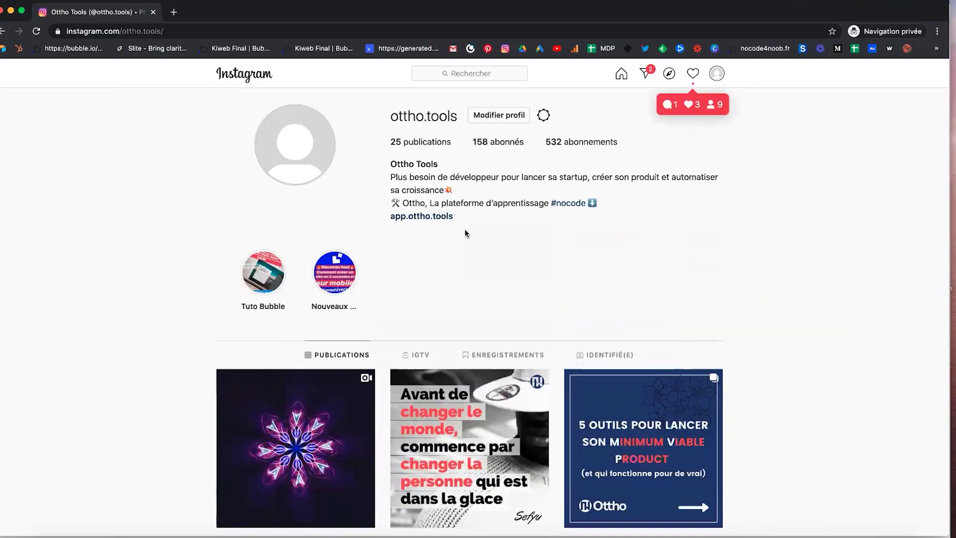
left_click_drag(390, 116, 457, 118)
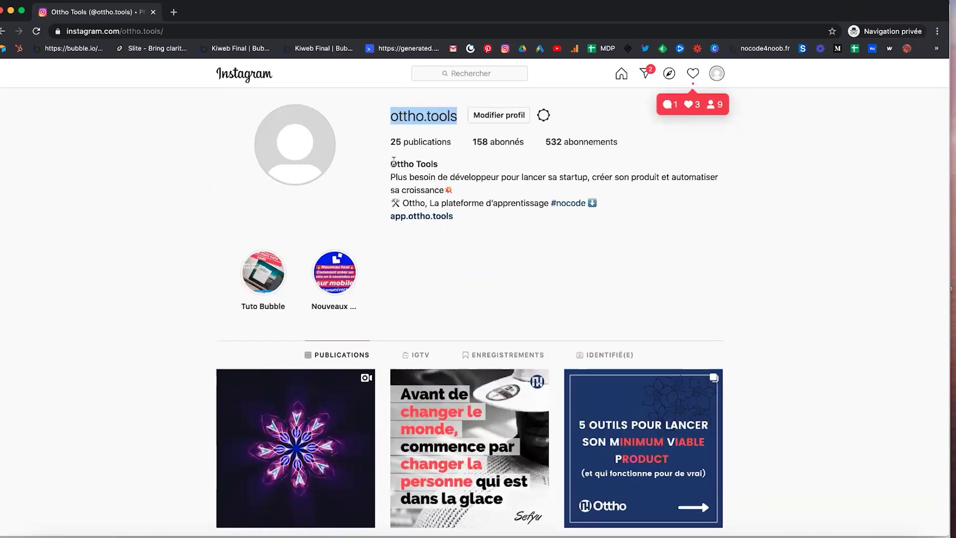
left_click_drag(393, 163, 600, 212)
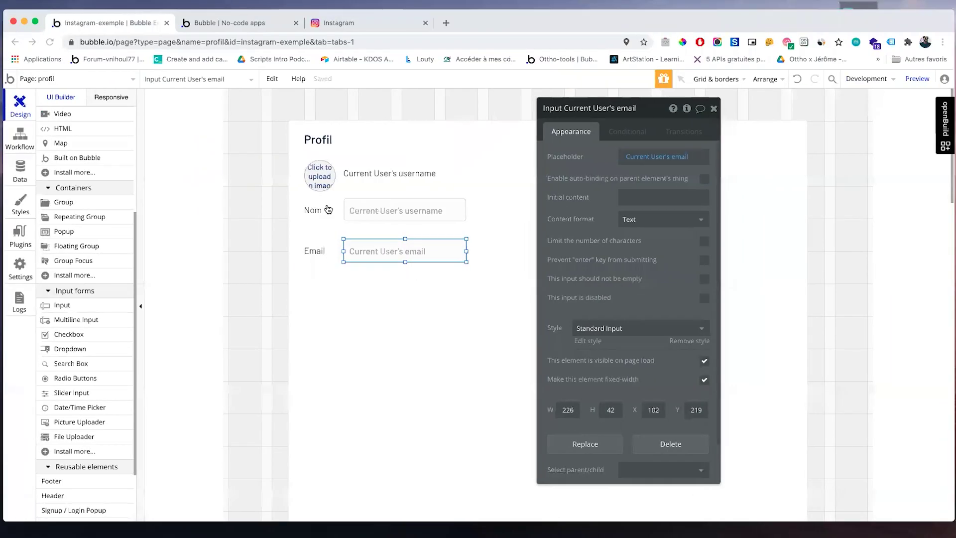
left_click(352, 278)
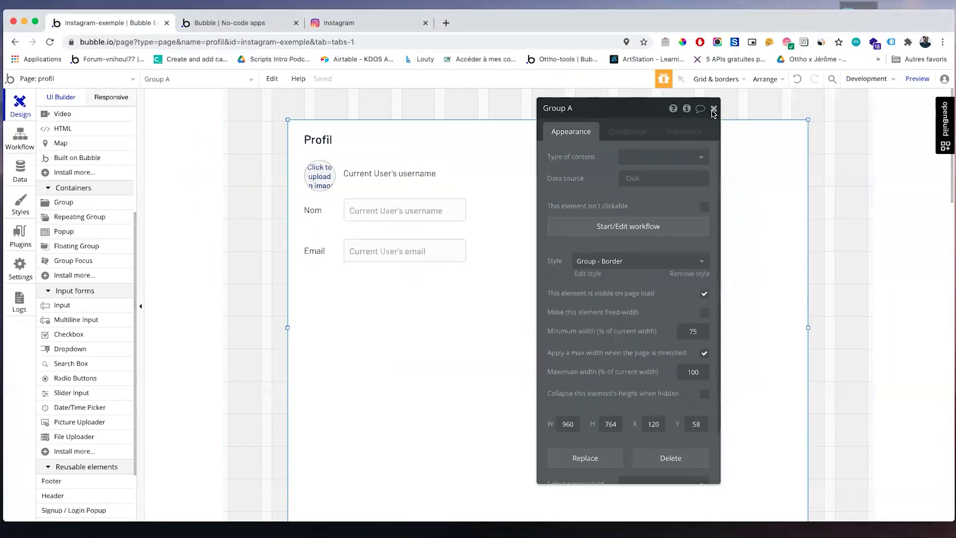
Move the Nom label to the right of the Nom input and rename it Site.
left_click(713, 110)
left_click_drag(312, 210, 506, 204)
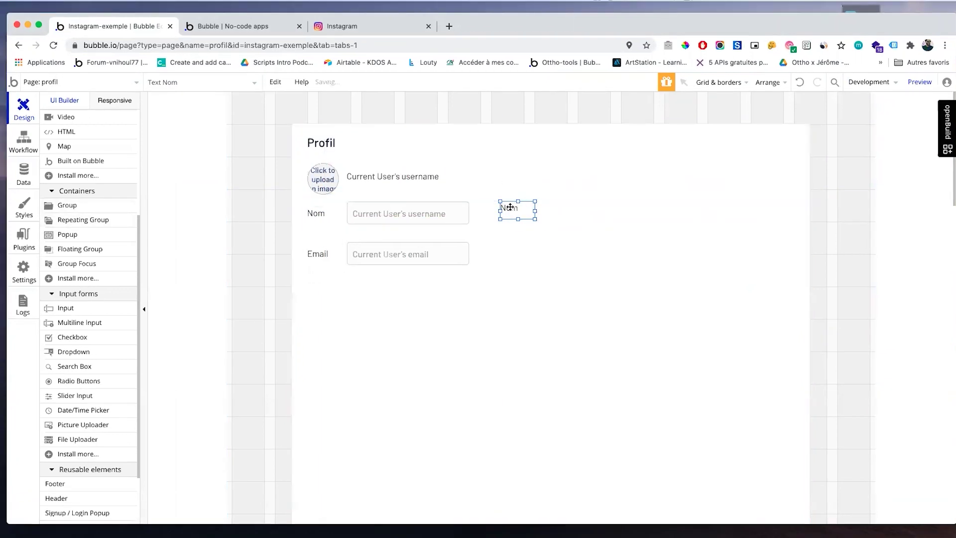
double_click(510, 207)
type("Sirt")
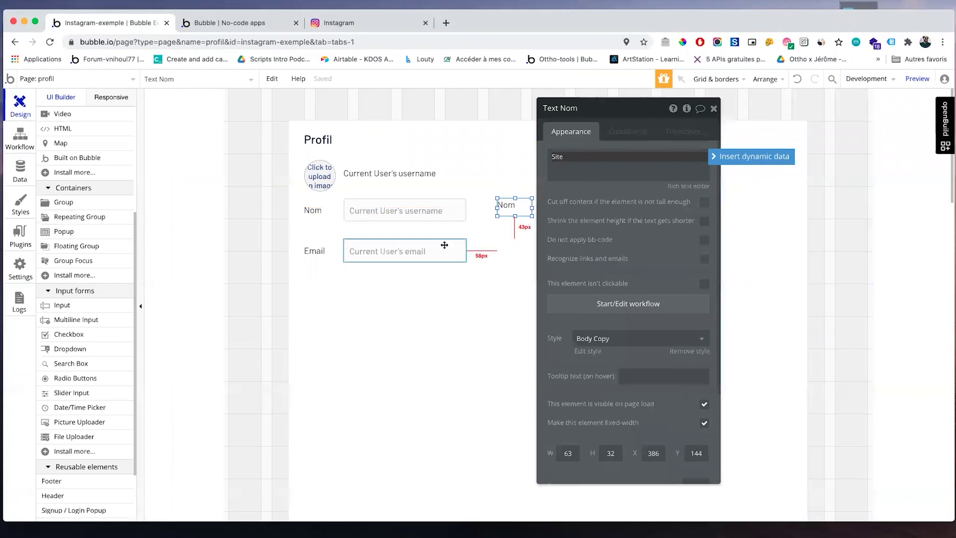
Place an input beside the Site label, aligned with it, and begin its dynamic placeholder.
left_click(447, 251)
left_click_drag(448, 251, 619, 199)
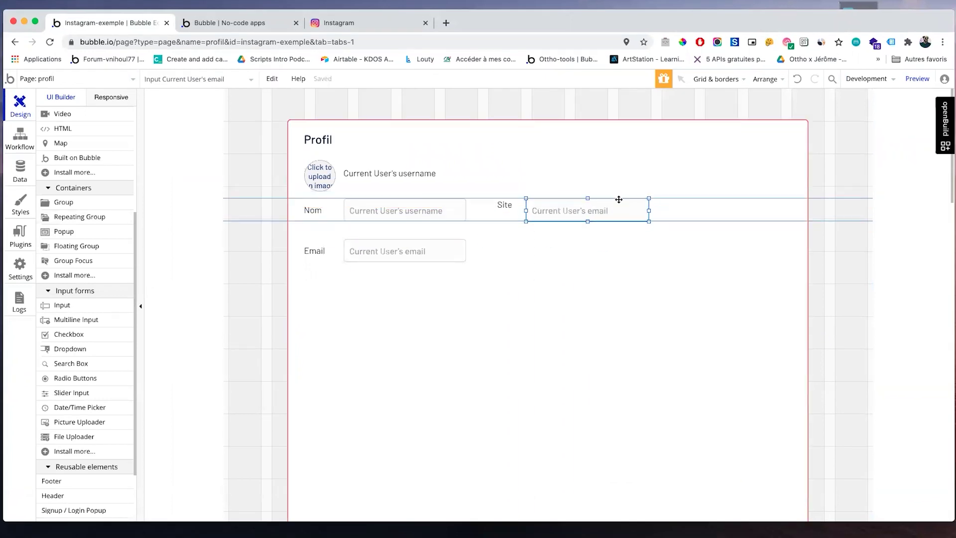
double_click(504, 205)
left_click_drag(504, 204, 505, 211)
left_click(533, 211)
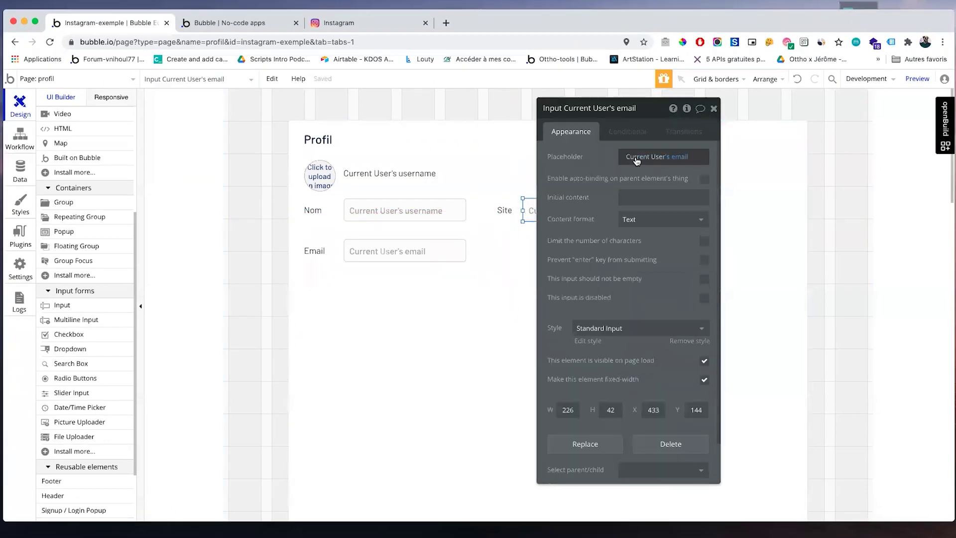
left_click(638, 157)
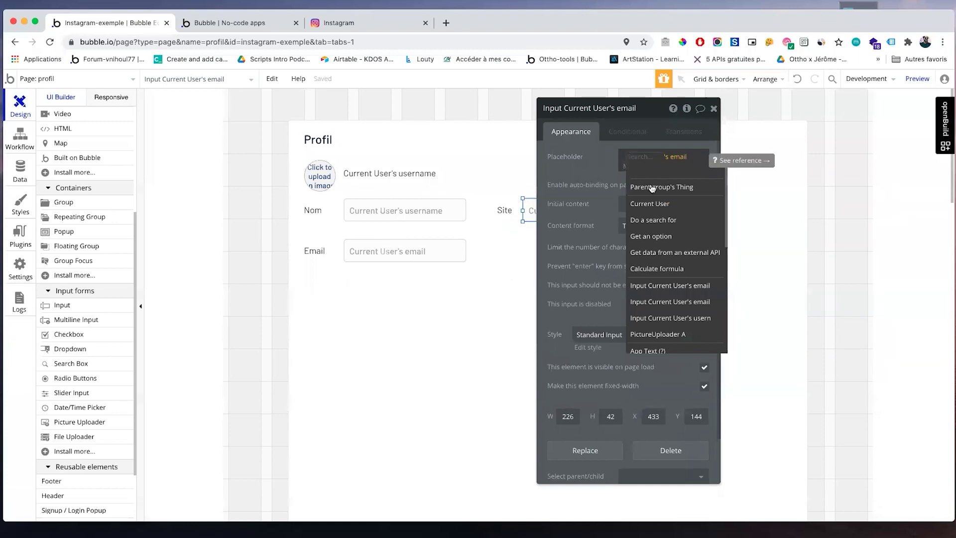
Add a site field of type text to the User data type.
left_click(20, 167)
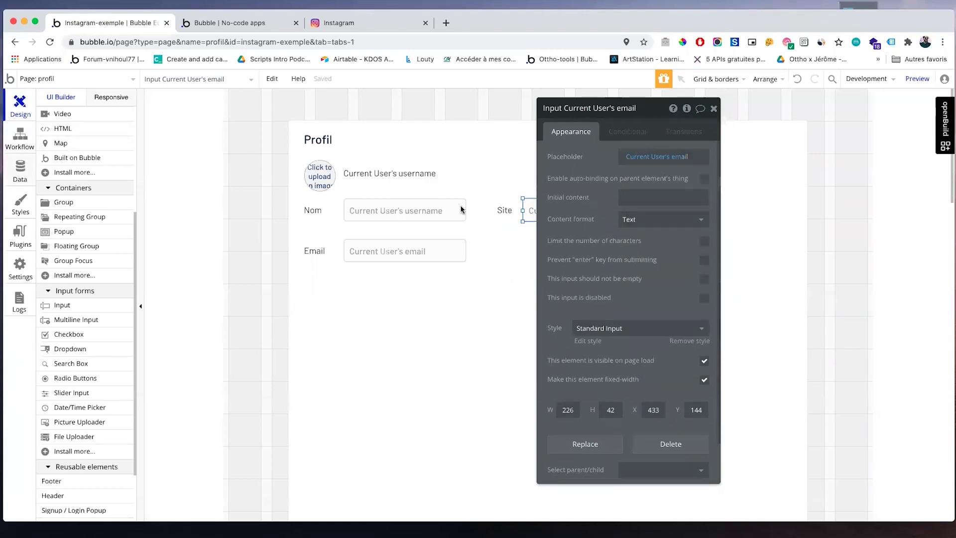
left_click(560, 343)
type("site")
left_click(498, 176)
left_click(496, 190)
left_click(476, 226)
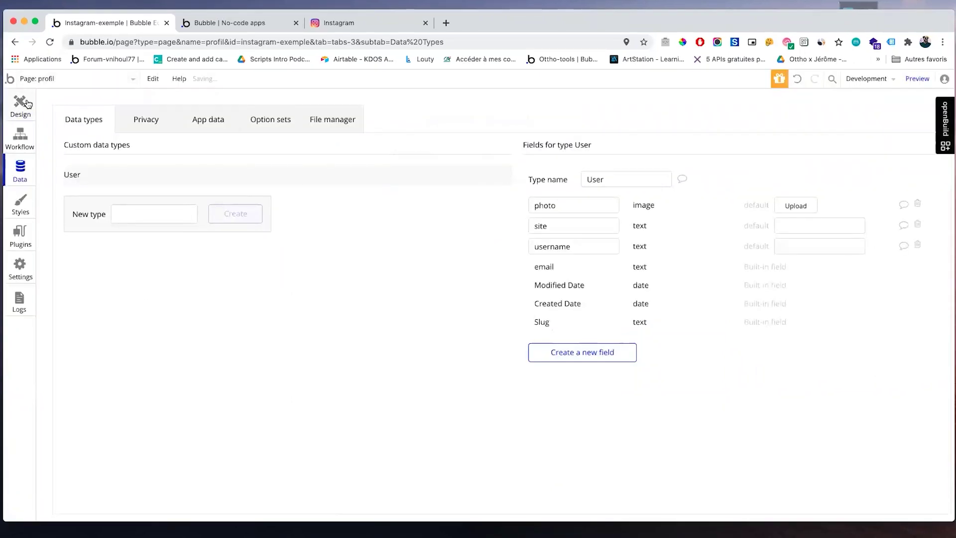
left_click(27, 104)
Drop a multi-line input onto the profil page near the Email row.
left_click(565, 216)
left_click(505, 210)
left_click(541, 212)
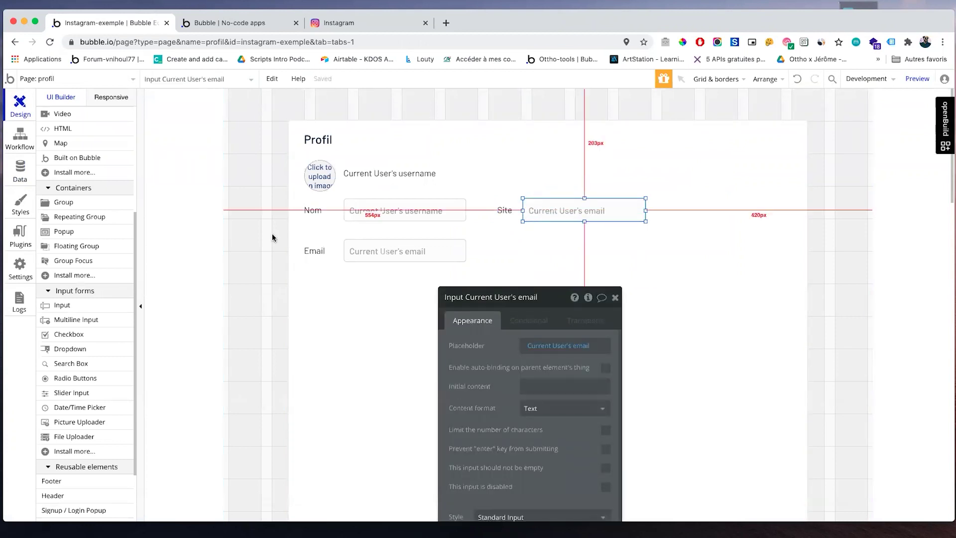
left_click(81, 325)
left_click(536, 241)
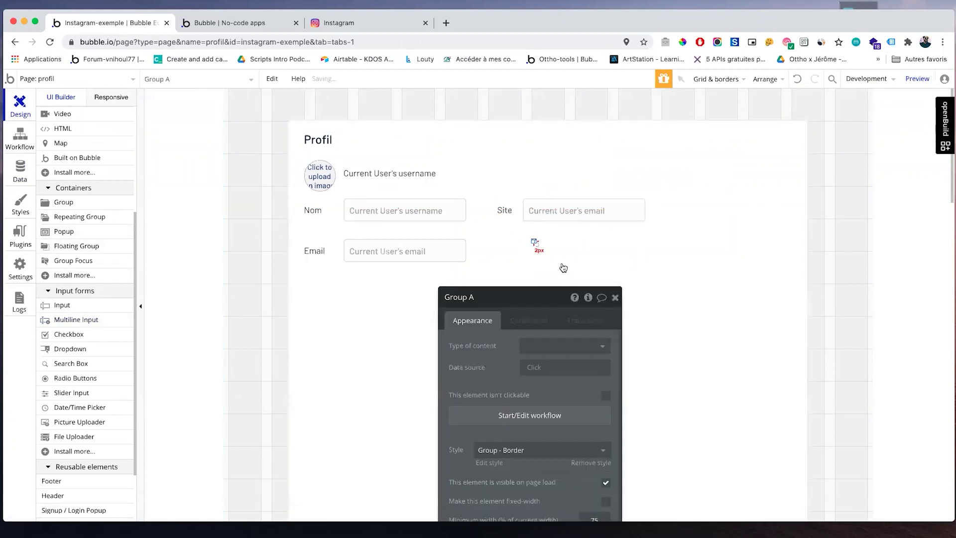
Position and resize the multi-line box into a wide box beside Email.
left_click_drag(545, 247, 599, 248)
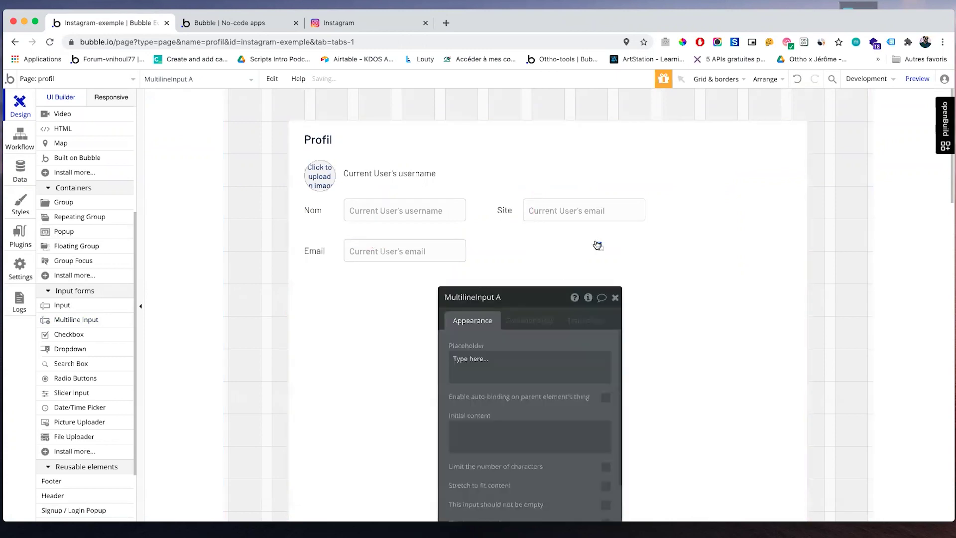
left_click(489, 239)
left_click_drag(471, 241, 467, 243)
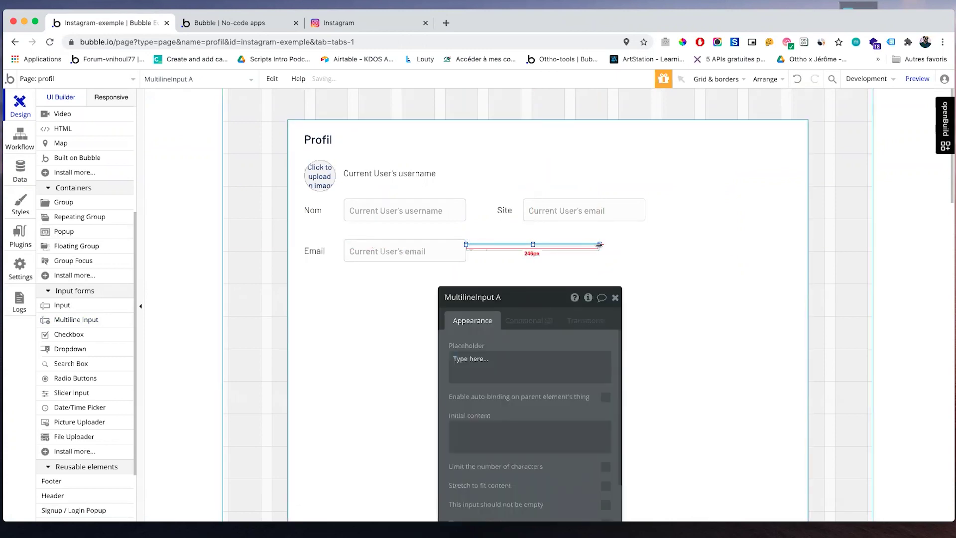
left_click_drag(600, 244, 663, 246)
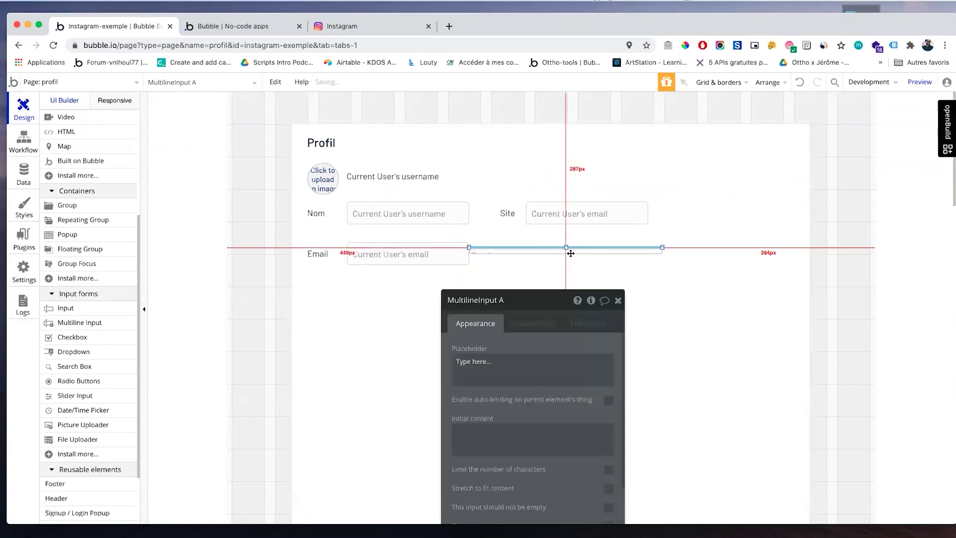
left_click_drag(567, 248, 566, 343)
left_click_drag(547, 268, 608, 262)
left_click_drag(721, 305, 664, 270)
Widen the Site input and add a copy of the Site label renamed Bio beside the box.
left_click(646, 211)
left_click_drag(647, 211, 707, 212)
left_click_drag(505, 211, 501, 251)
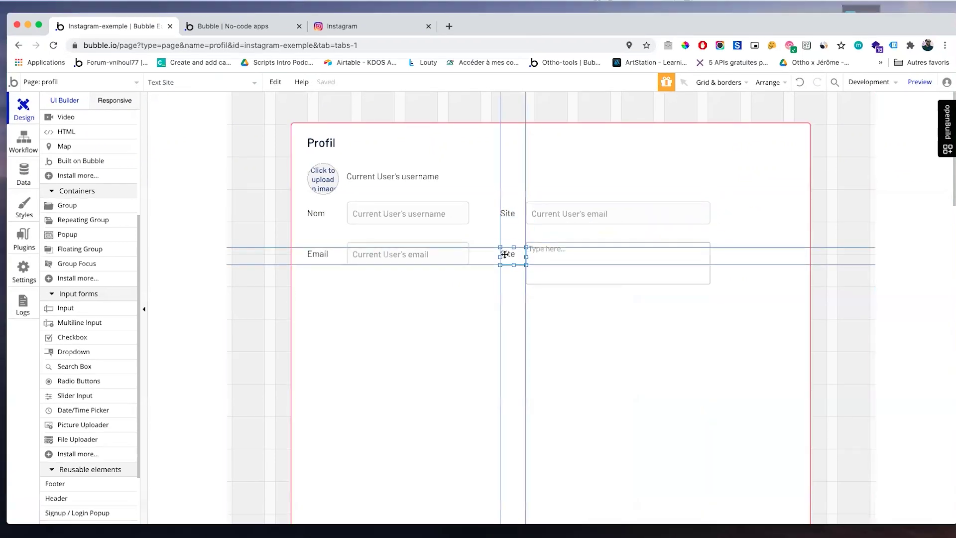
double_click(505, 254)
double_click(463, 347)
type("Bio")
left_click(573, 261)
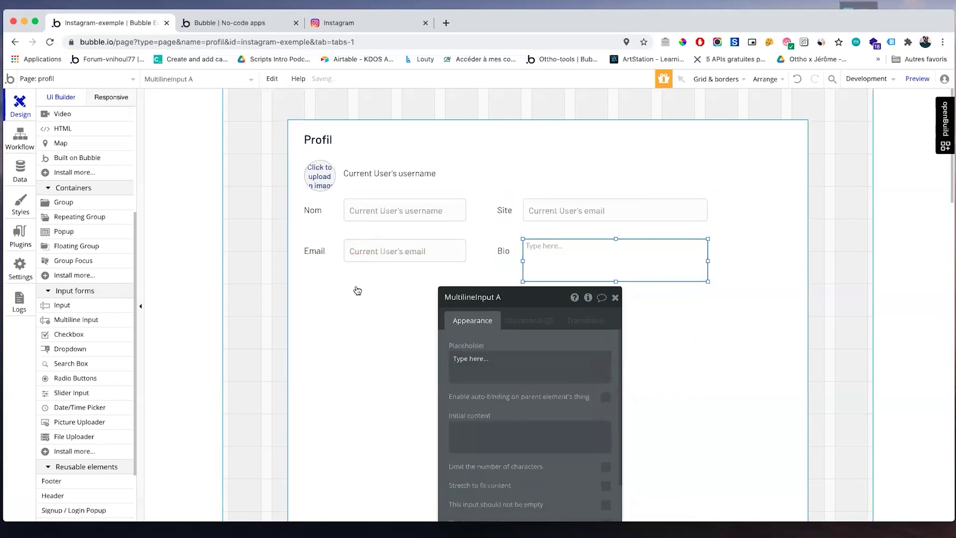
left_click(20, 170)
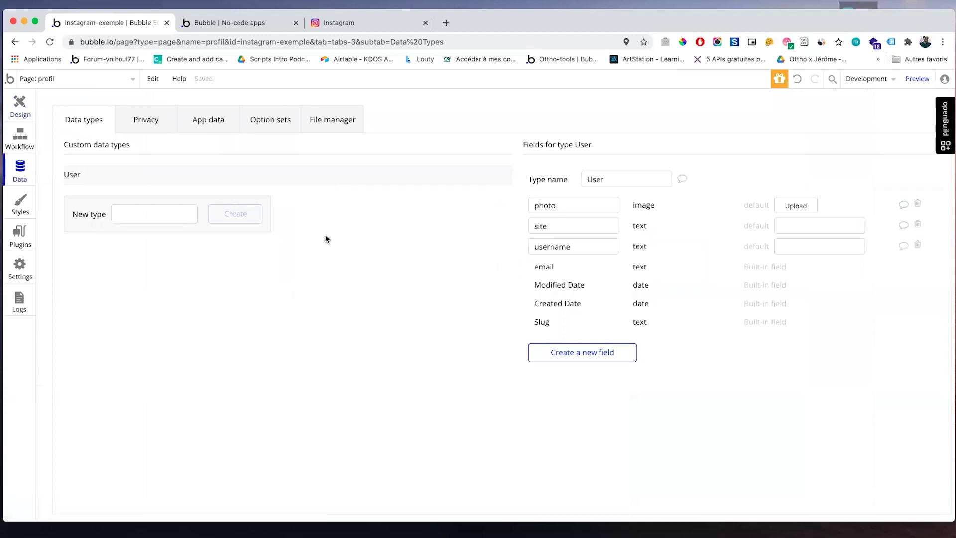
Create a Bio field of type text on the User type and go back to the designer.
left_click(606, 359)
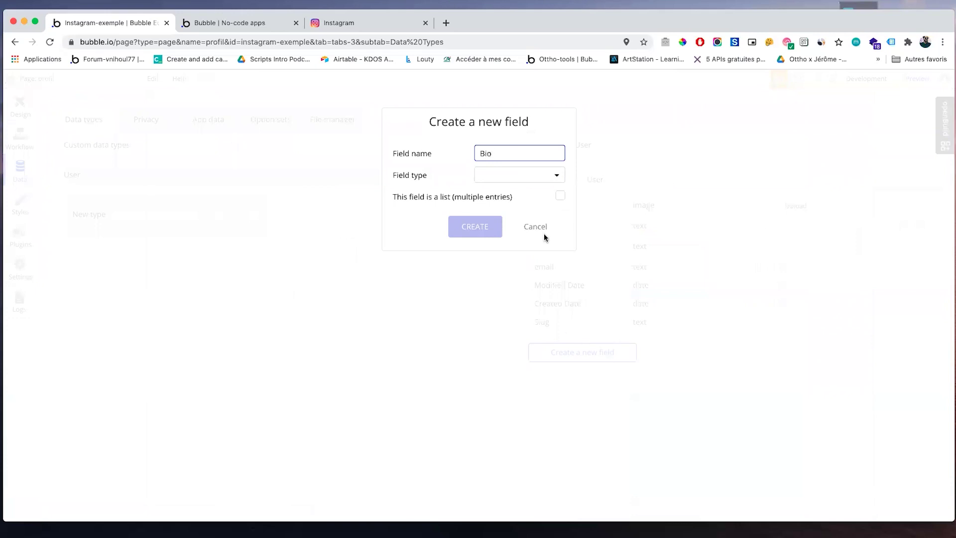
type("Bio")
left_click(528, 178)
left_click(507, 194)
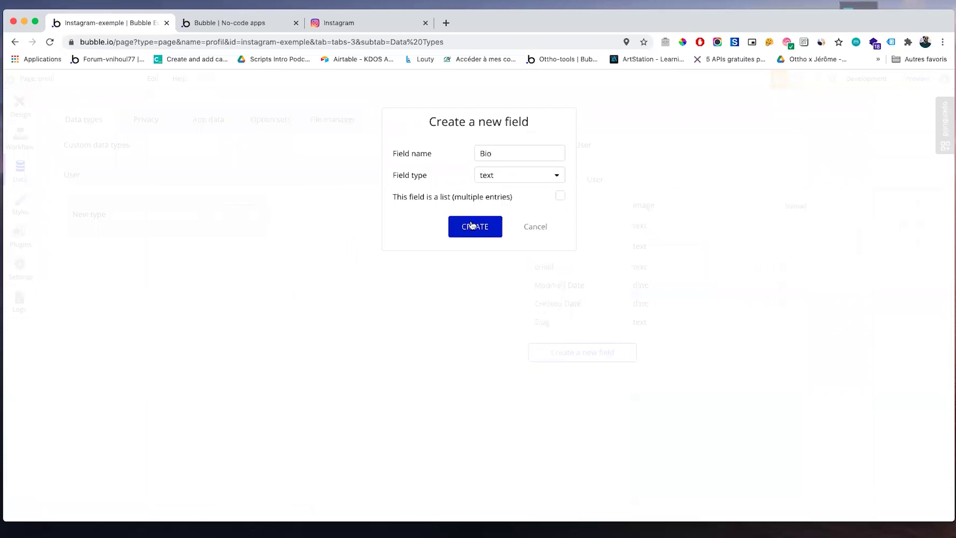
left_click(472, 227)
left_click(19, 105)
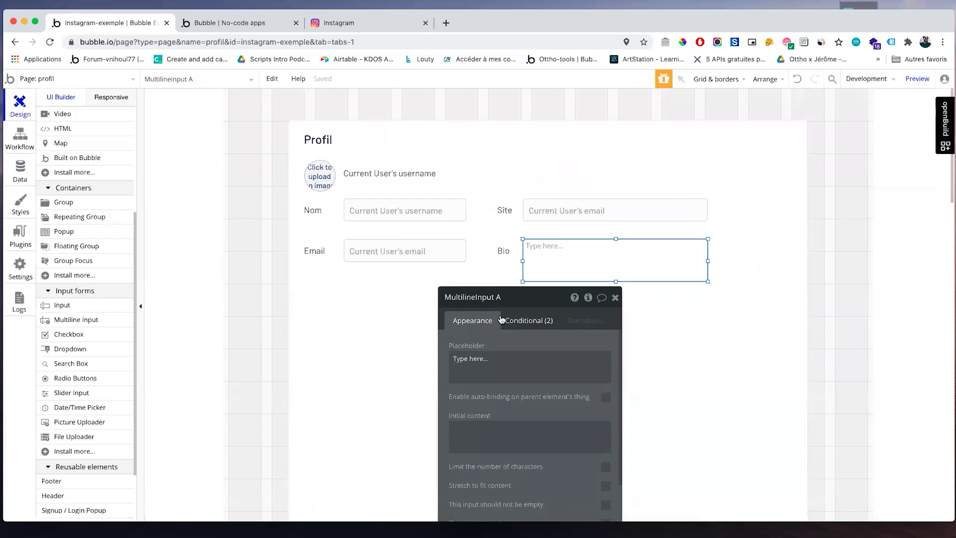
Prefill the Bio box's initial content with Current User's Bio.
left_click_drag(518, 299, 450, 182)
left_click(412, 322)
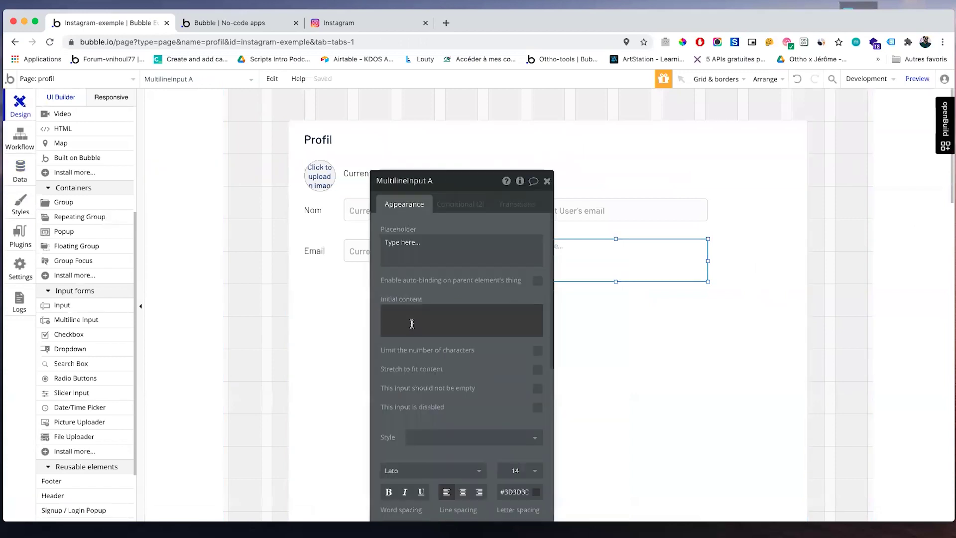
left_click(592, 311)
left_click(428, 362)
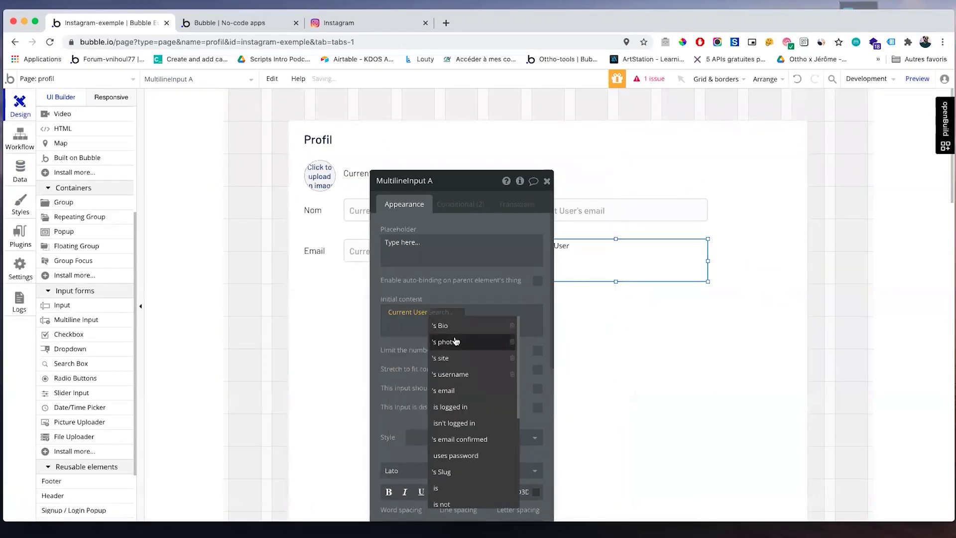
left_click(440, 325)
Set the Site input's placeholder to Current User's site and rearrange the settings panels.
left_click(584, 217)
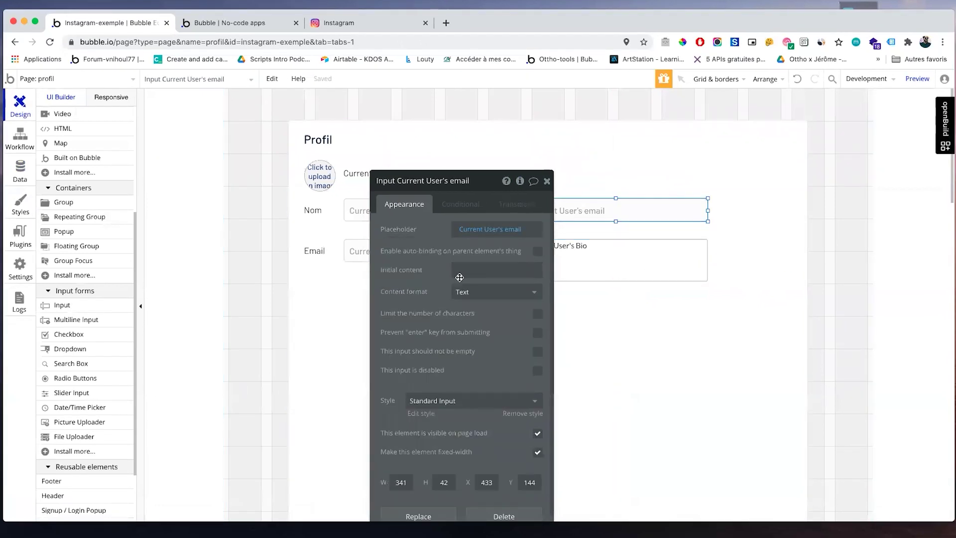
left_click(509, 226)
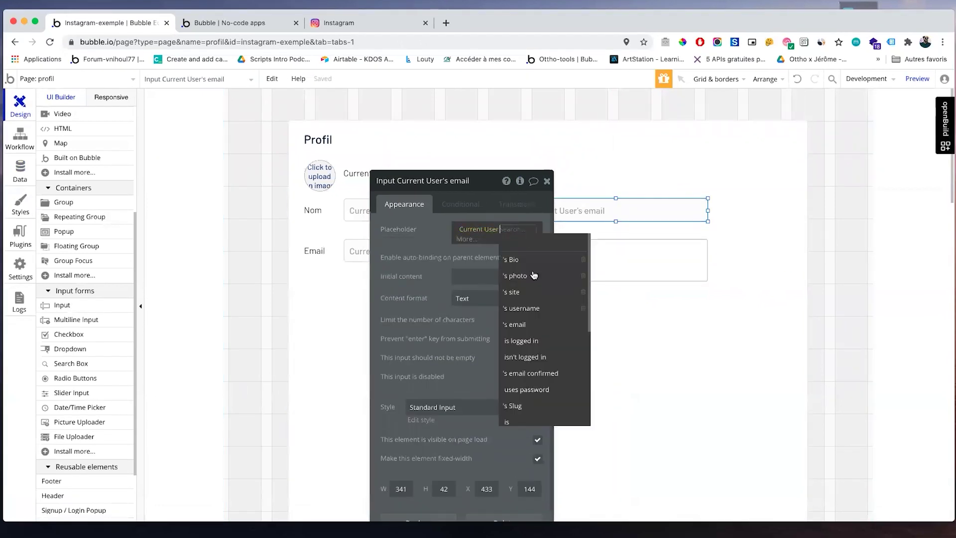
left_click(519, 295)
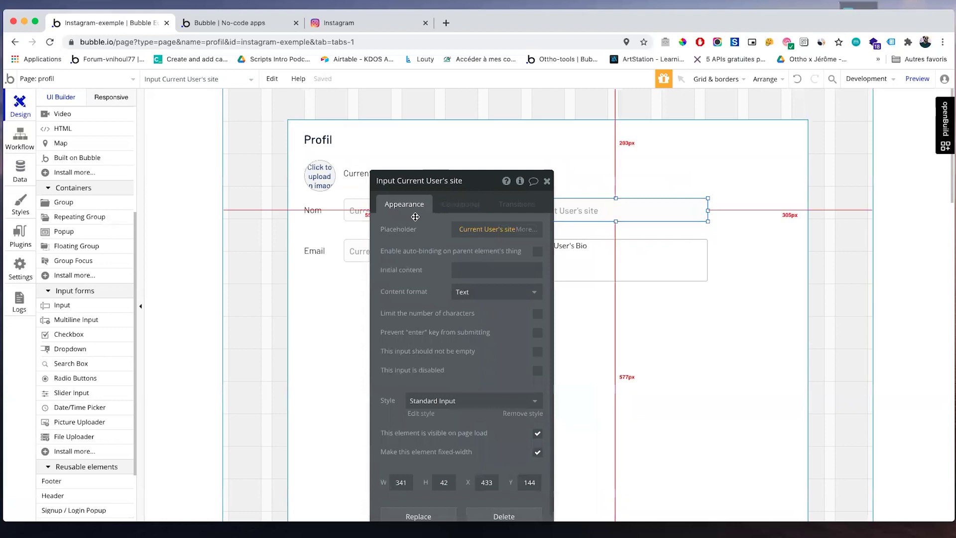
left_click_drag(473, 187, 433, 272)
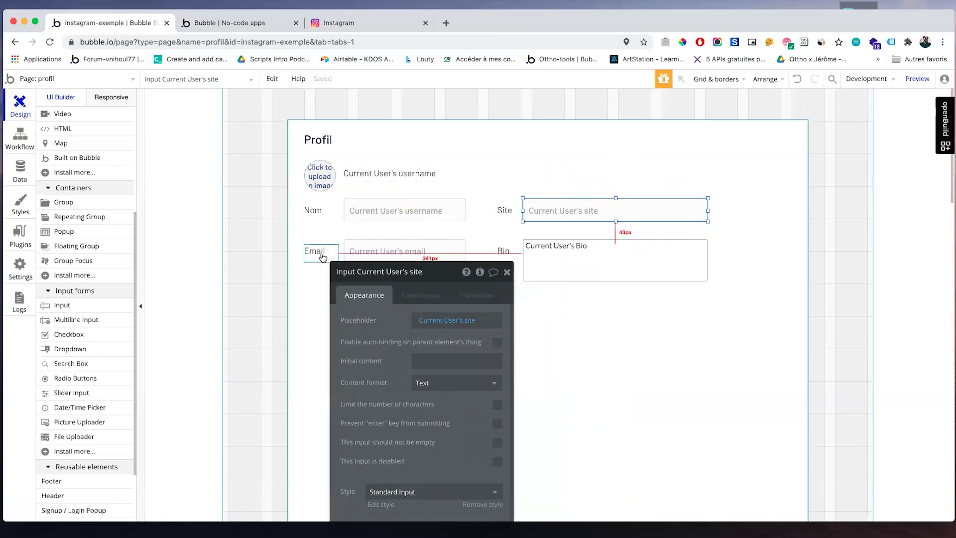
left_click(362, 205)
left_click(536, 248)
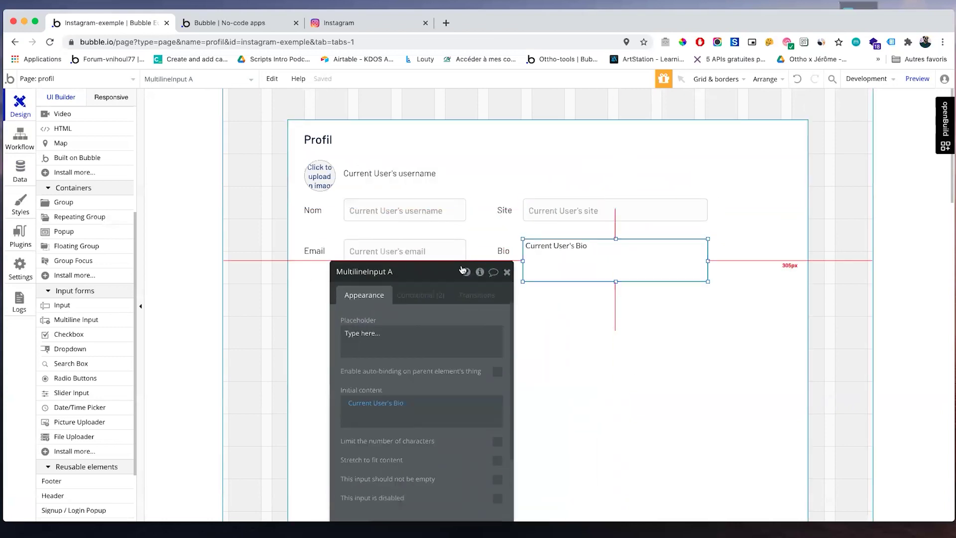
left_click_drag(434, 274, 188, 181)
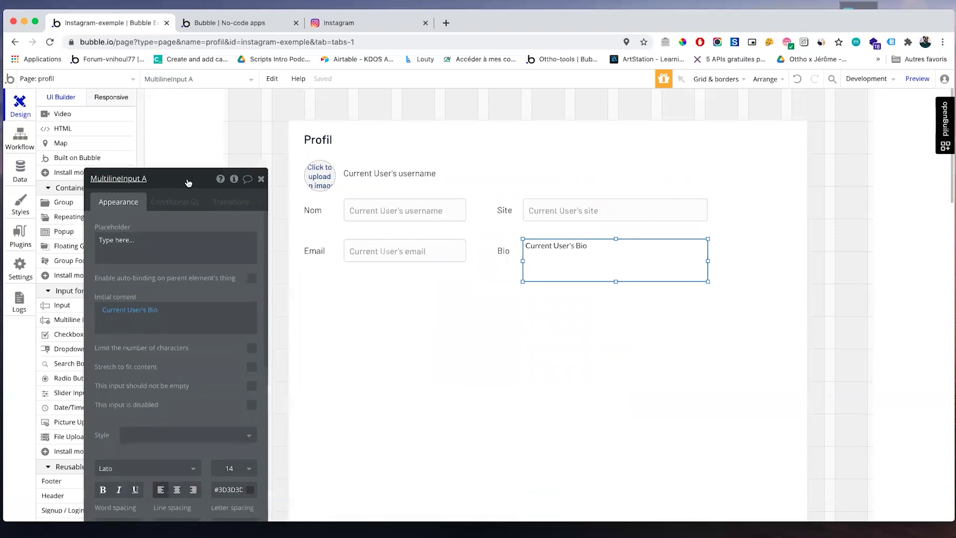
left_click(573, 313)
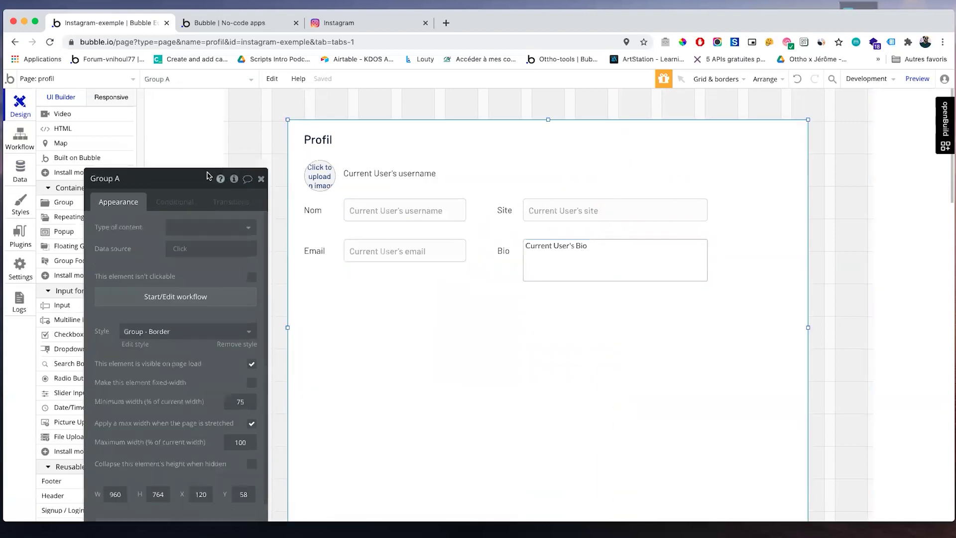
Add a wide button below the Bio box labelled Sauvegarder.
left_click_drag(195, 184, 234, 338)
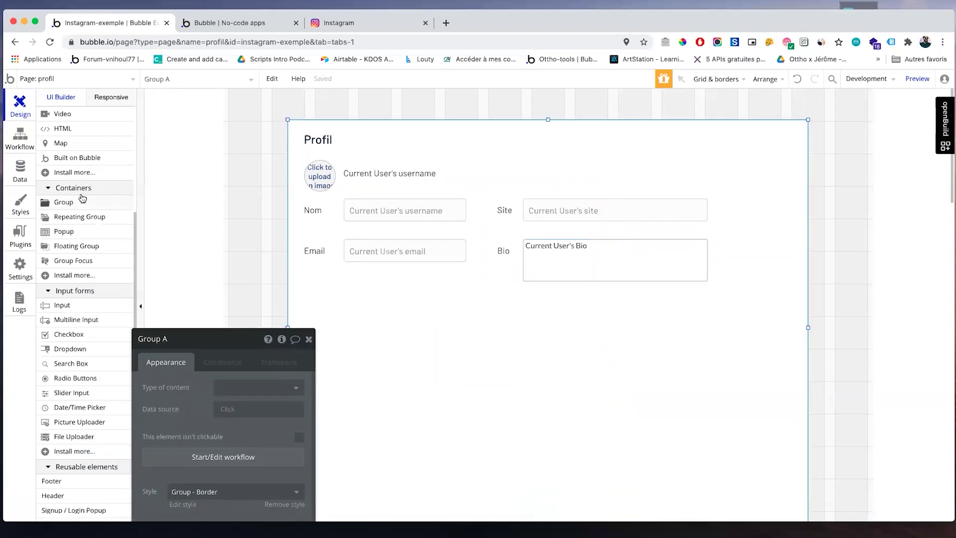
scroll(73, 176, "up", 5)
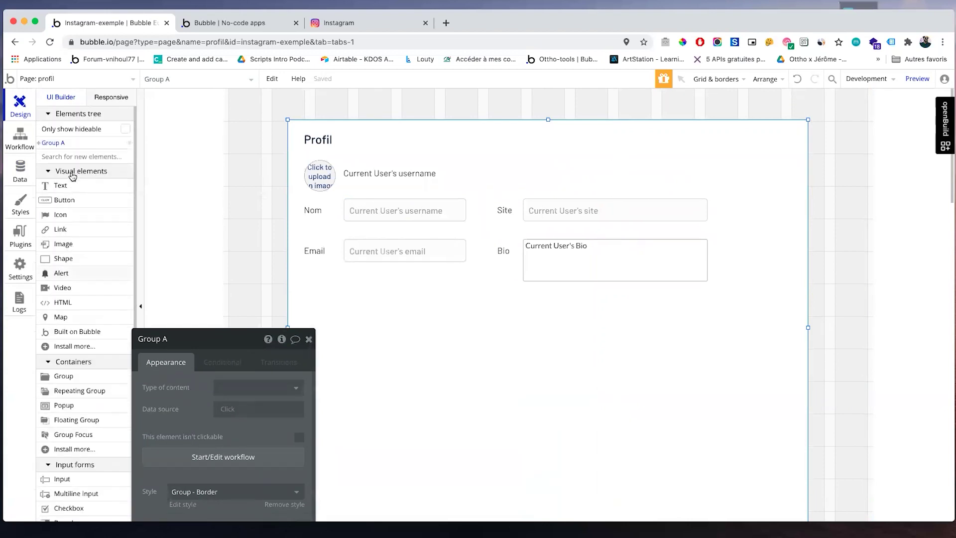
left_click(59, 200)
left_click(638, 322)
left_click_drag(637, 323, 516, 323)
left_click_drag(578, 324, 578, 353)
left_click_drag(589, 338, 659, 312)
double_click(661, 315)
type("Sauve")
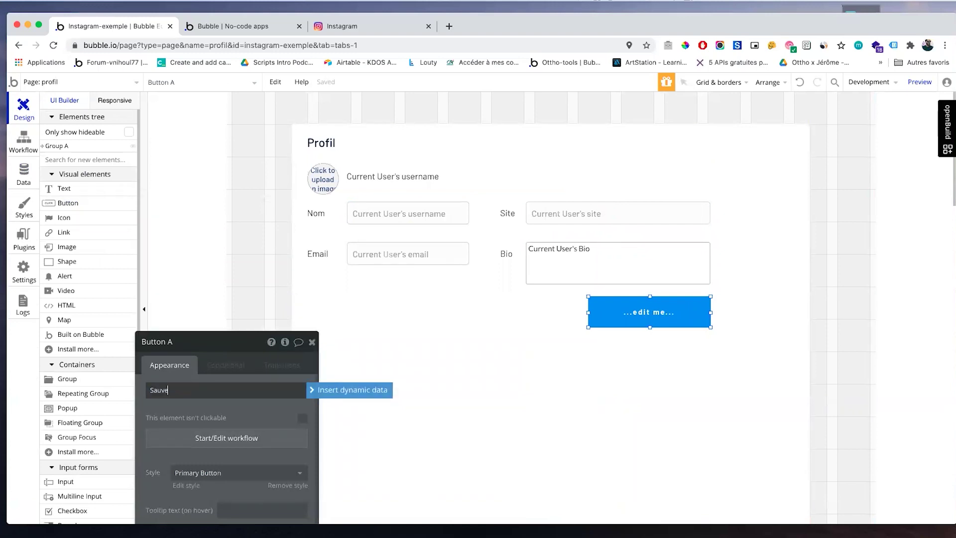
type("garder")
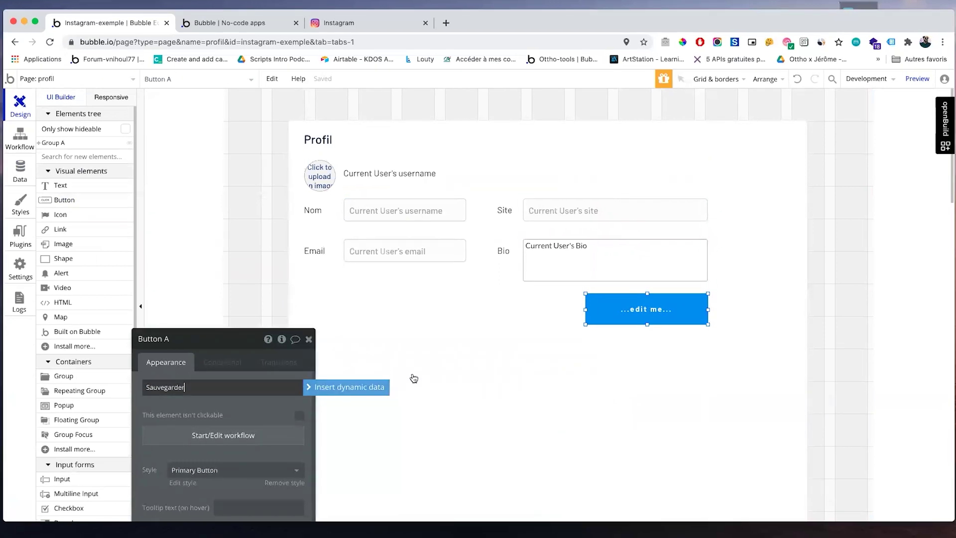
Switch to the app preview tab and reload it to see the profile form.
left_click(236, 23)
left_click(101, 24)
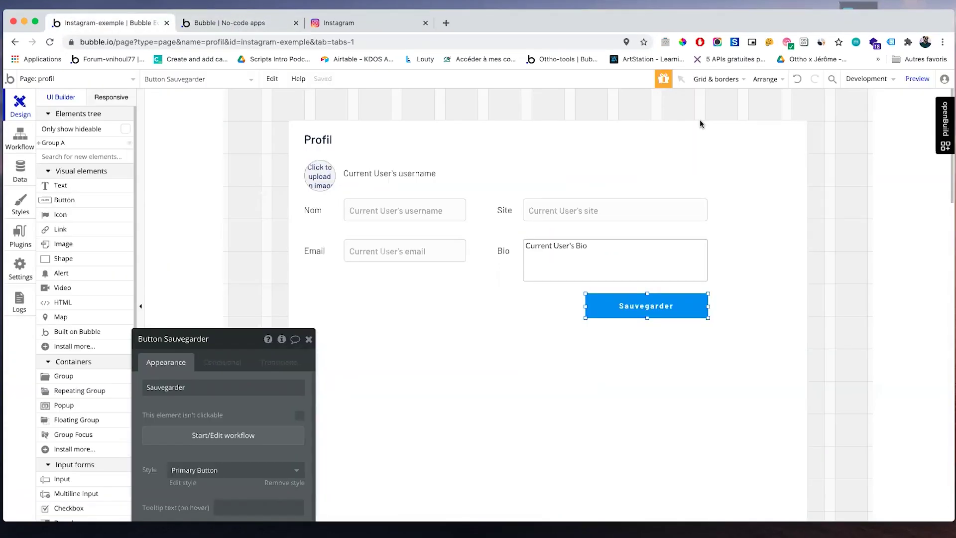
key("ctrl+Tab")
key("super+r")
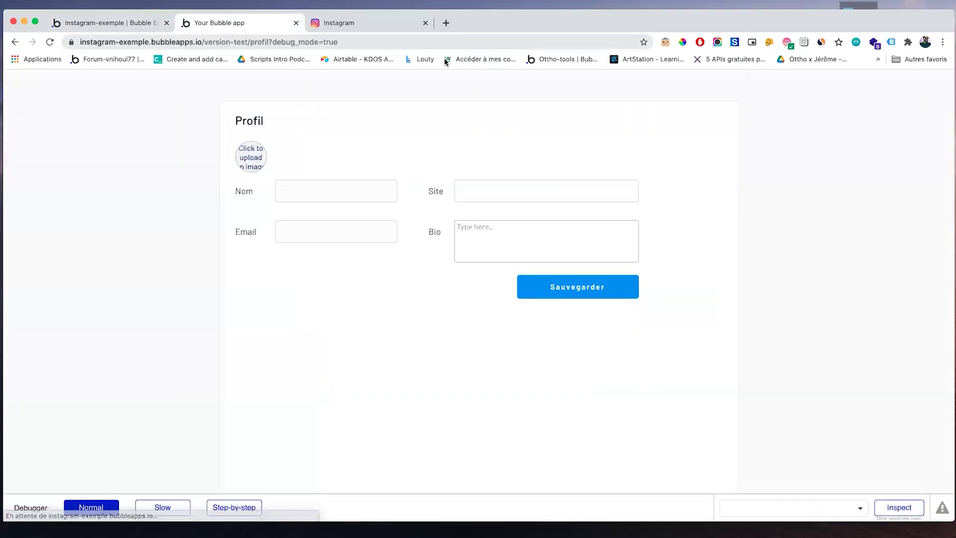
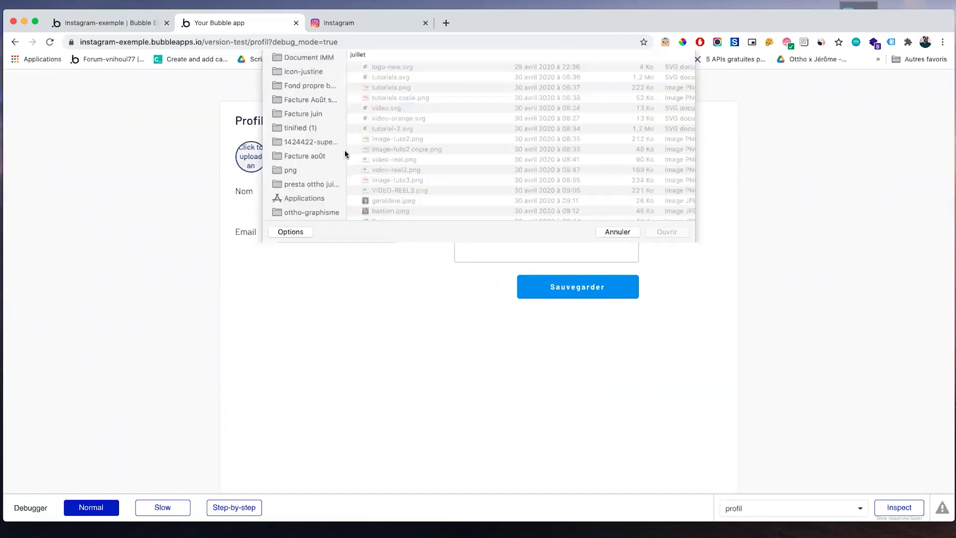
Pick a profile image and reload the preview, then move the Sauvegarder properties panel aside.
double_click(384, 135)
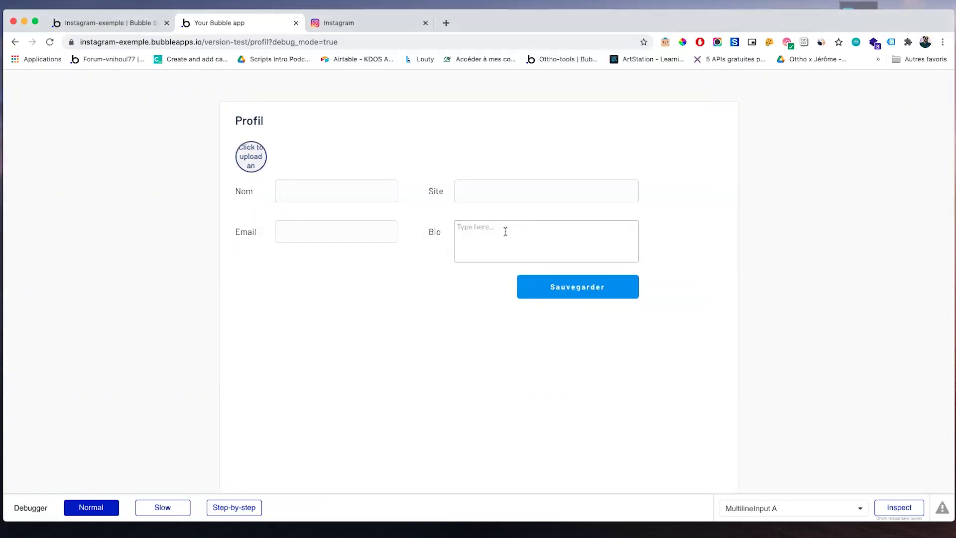
key("super+r")
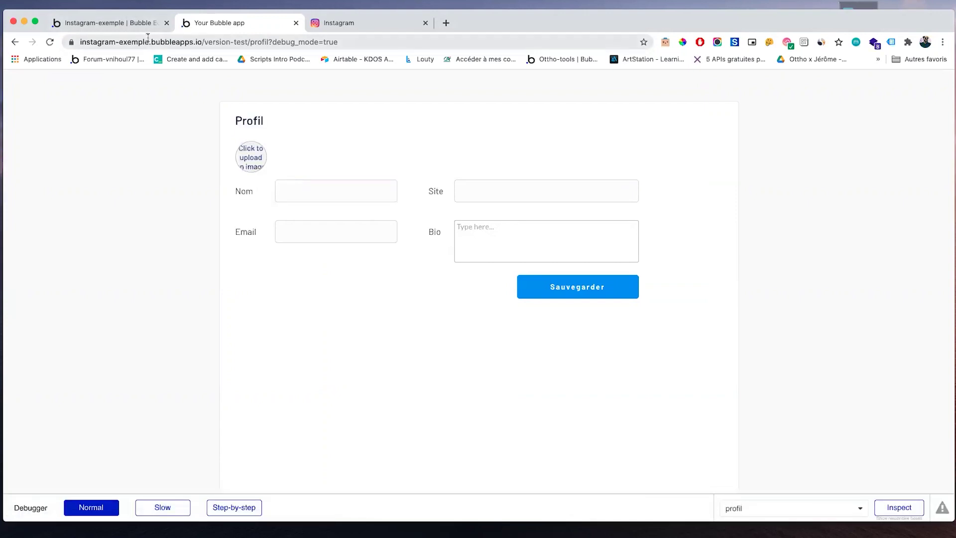
left_click(125, 22)
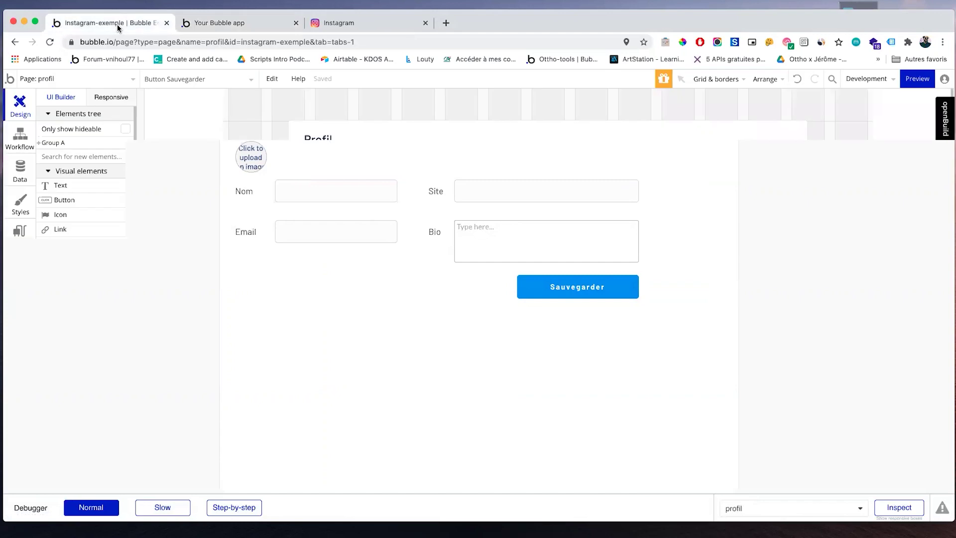
left_click(63, 85)
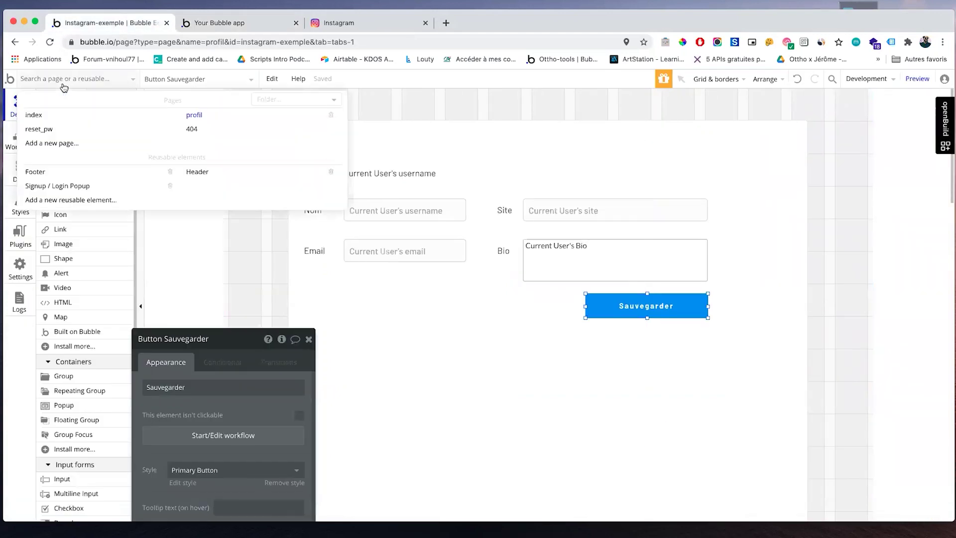
left_click(590, 304)
left_click_drag(236, 347, 346, 120)
Go back to the sign-up page in the preview and focus its Email field.
left_click(228, 30)
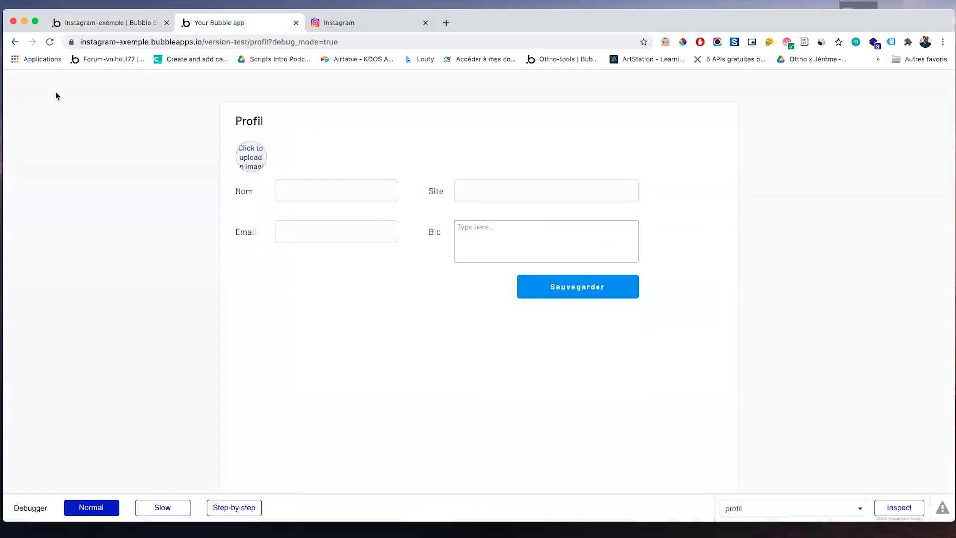
left_click(12, 43)
left_click(601, 273)
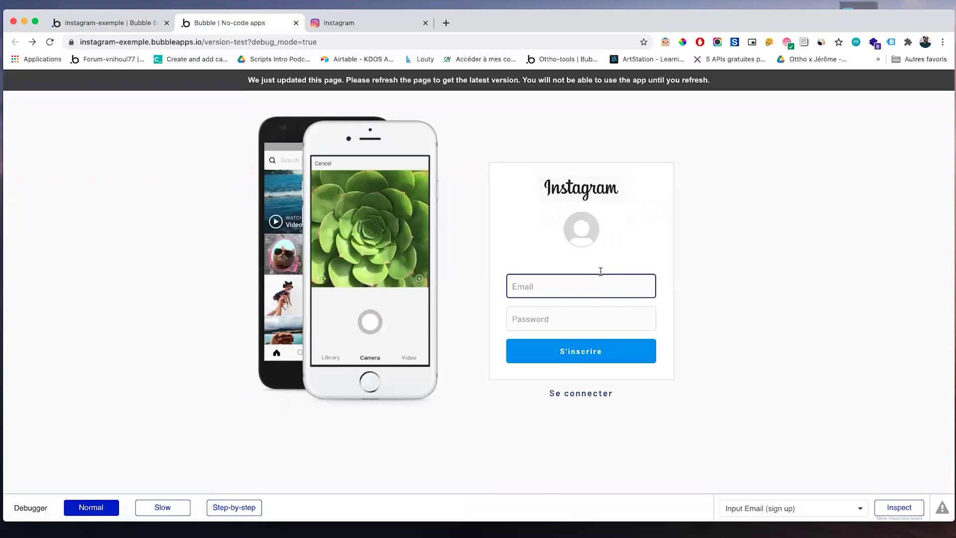
Open the Sauvegarder button's workflow, browse its actions, then return to Design's page list.
left_click(105, 24)
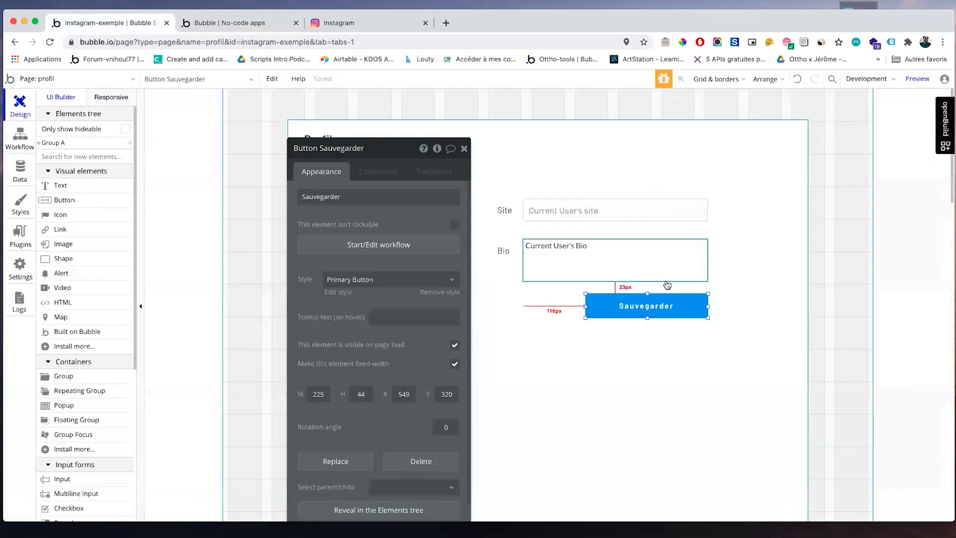
left_click(388, 255)
left_click(122, 212)
mouse_move(127, 295)
mouse_move(124, 362)
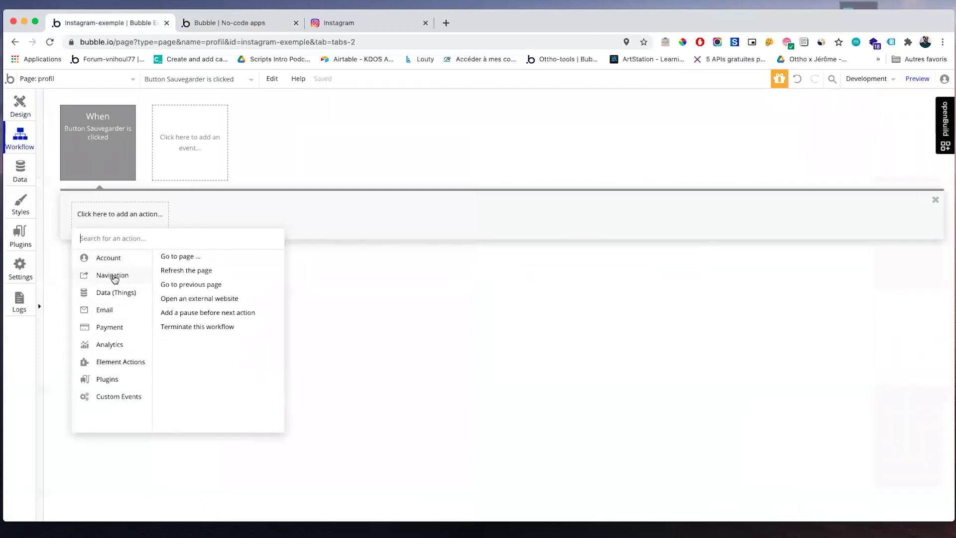
left_click(20, 103)
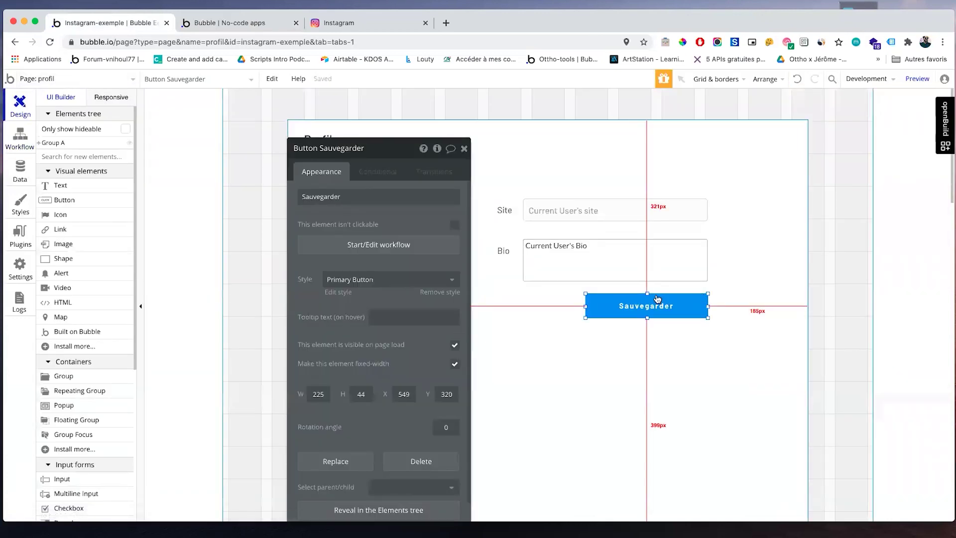
left_click(80, 119)
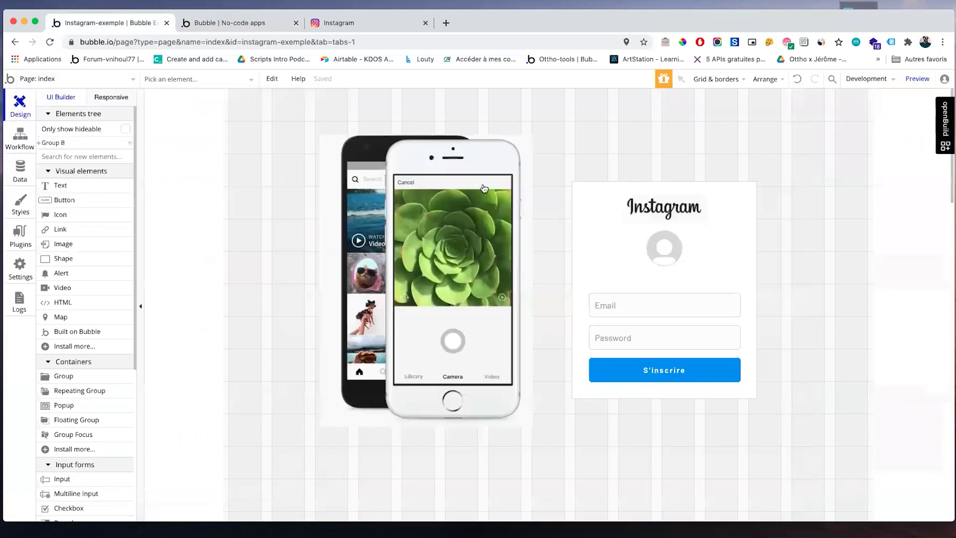
Switch to the index page and inspect the S'inscrire button's Sign the user up workflow.
left_click(664, 304)
left_click(652, 369)
left_click(315, 267)
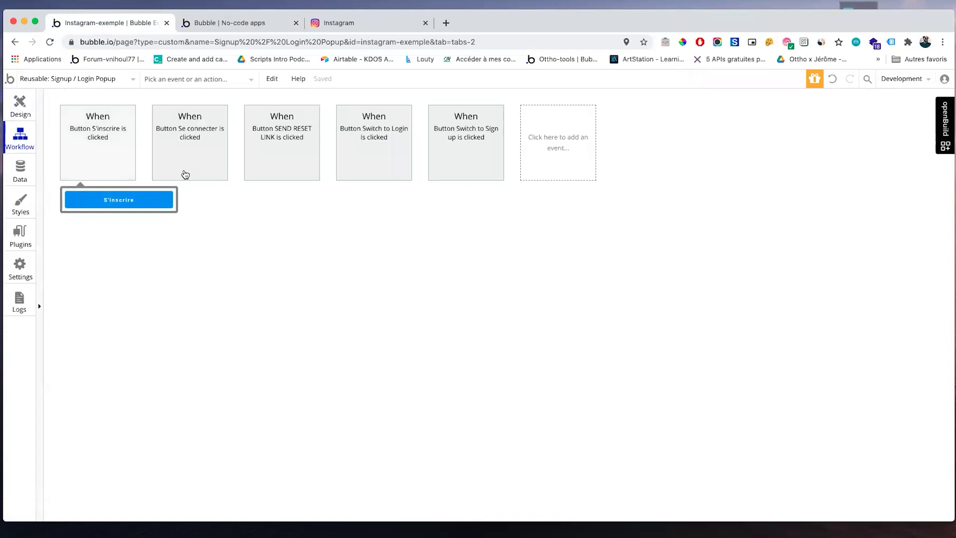
left_click(112, 155)
left_click(127, 214)
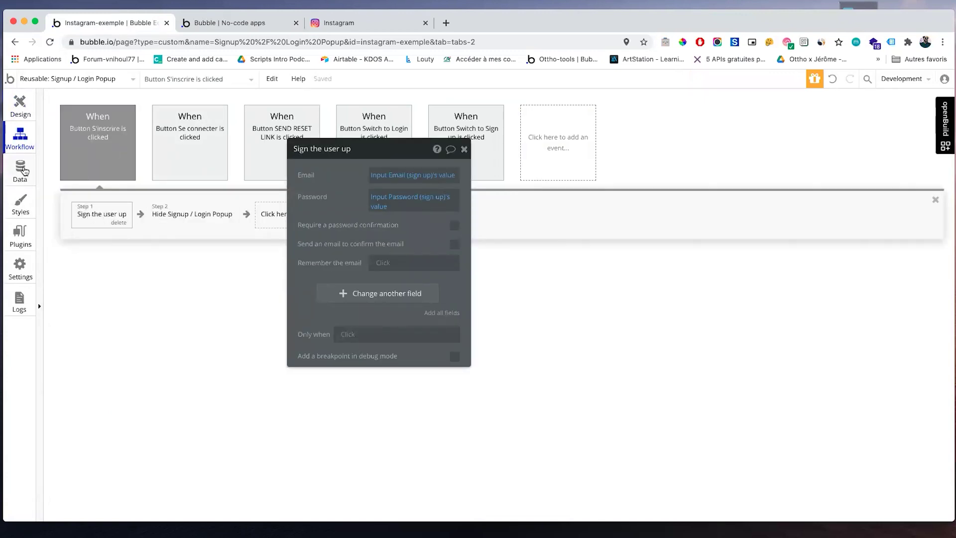
Open Data > App data and show the All Users table.
left_click(24, 171)
left_click(195, 125)
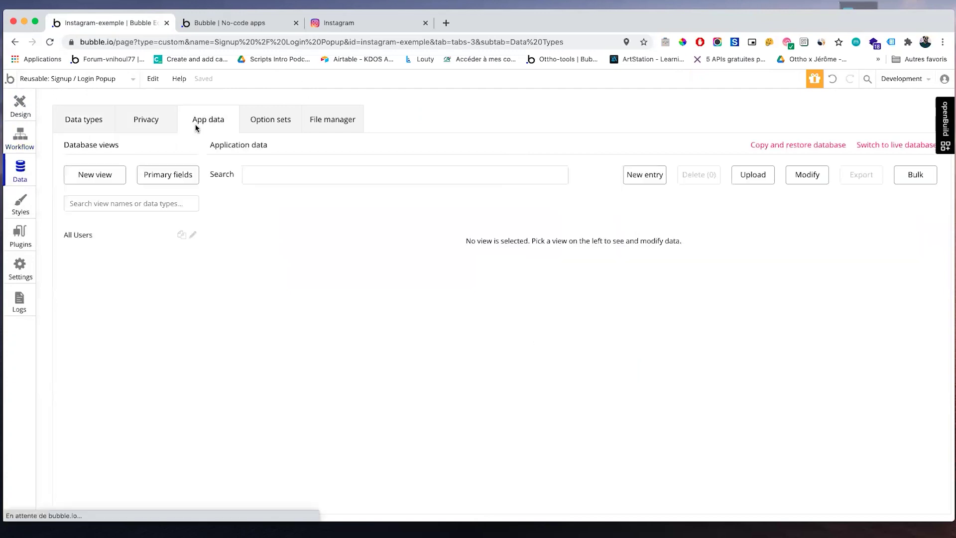
left_click(67, 236)
Sign up a test user in the preview with a test e-mail and password.
left_click(244, 23)
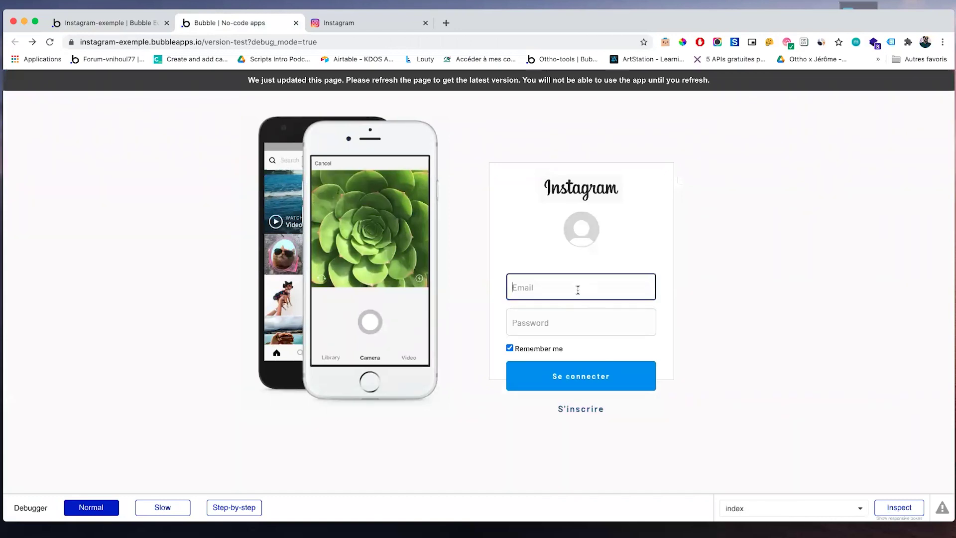
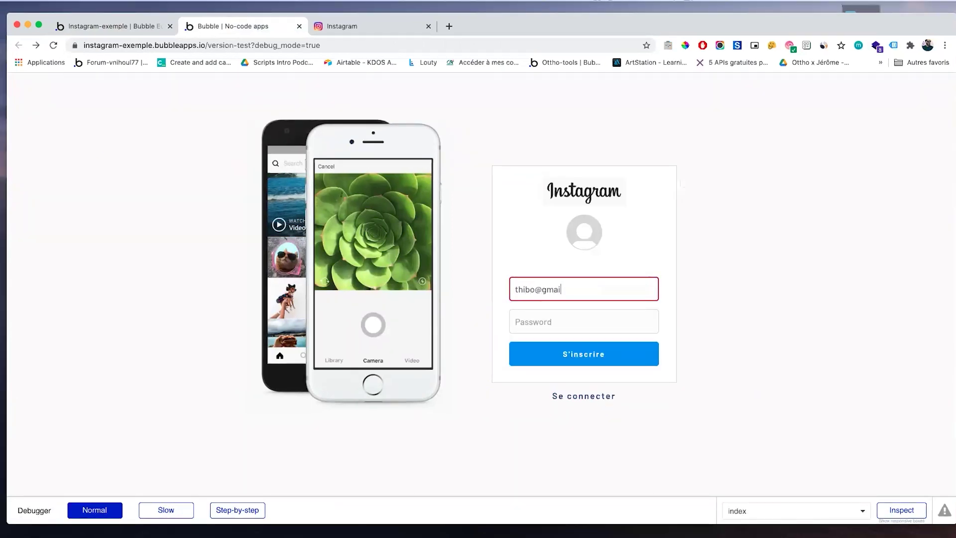
key("Tab")
type("1234")
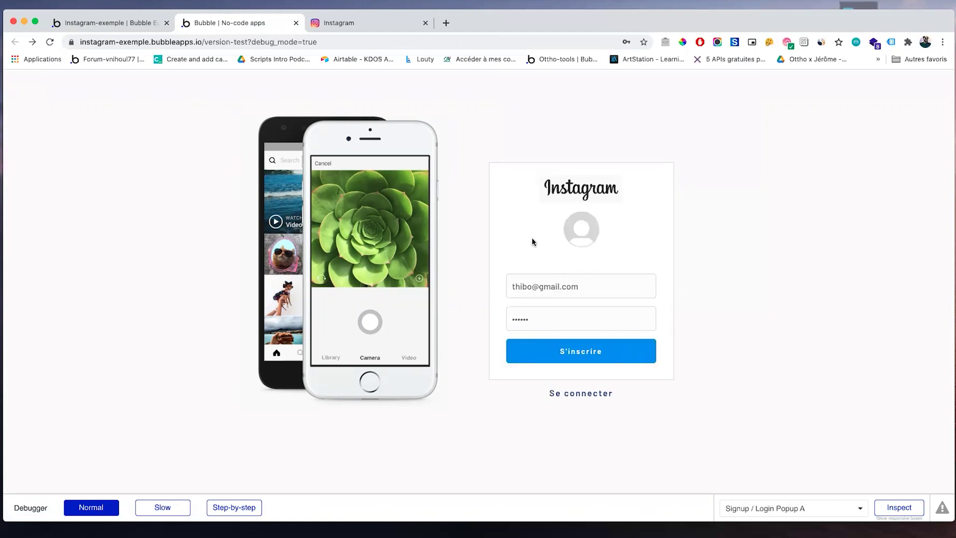
left_click(547, 387)
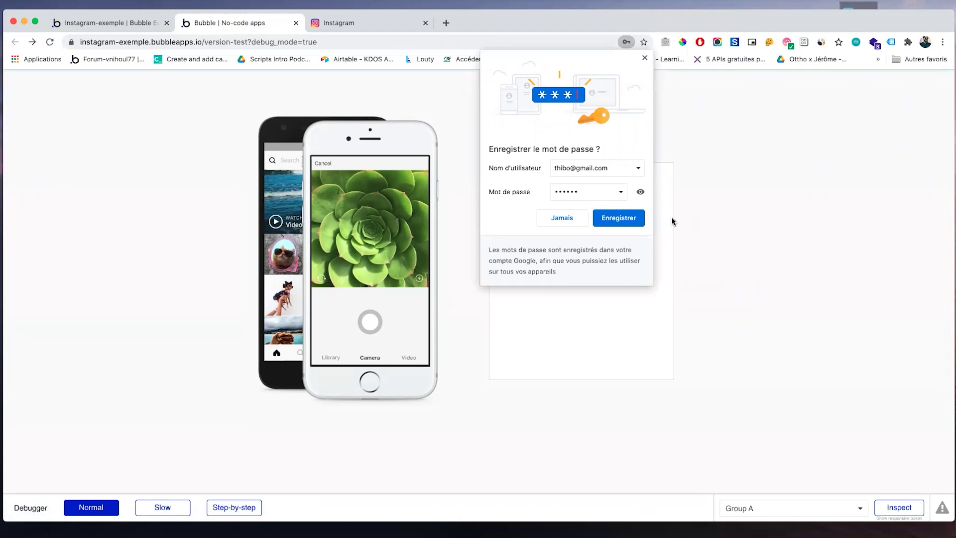
Refresh the All Users table to see the new user, then return to Design.
left_click(109, 25)
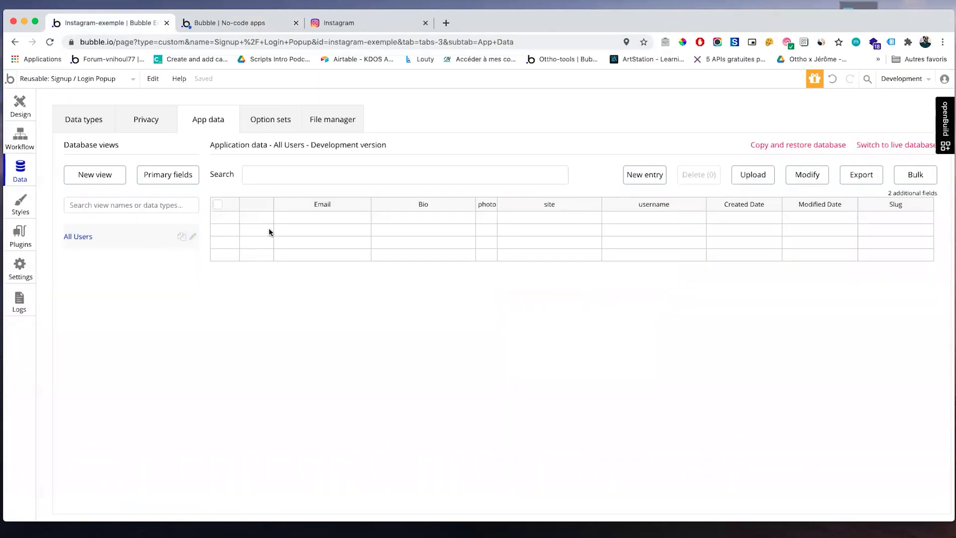
left_click(120, 235)
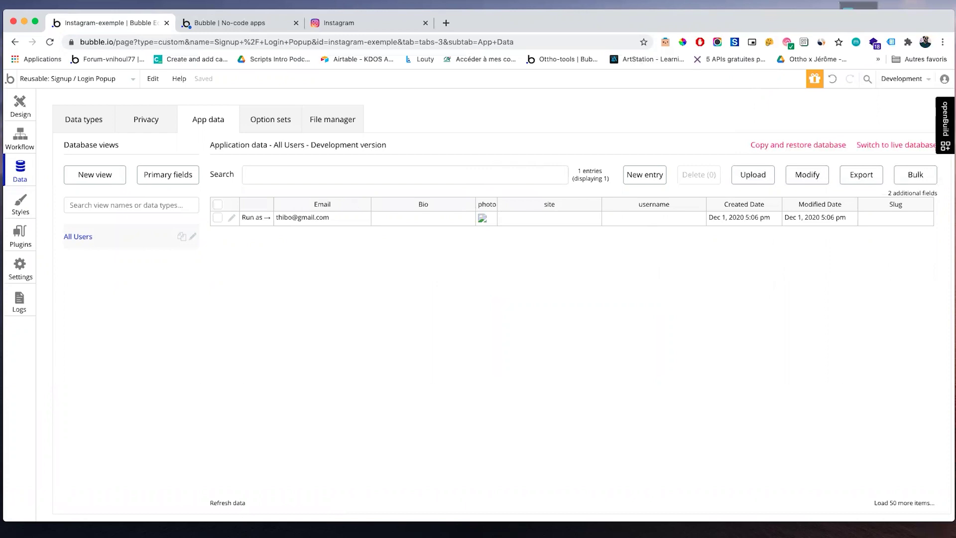
left_click(21, 107)
left_click(54, 80)
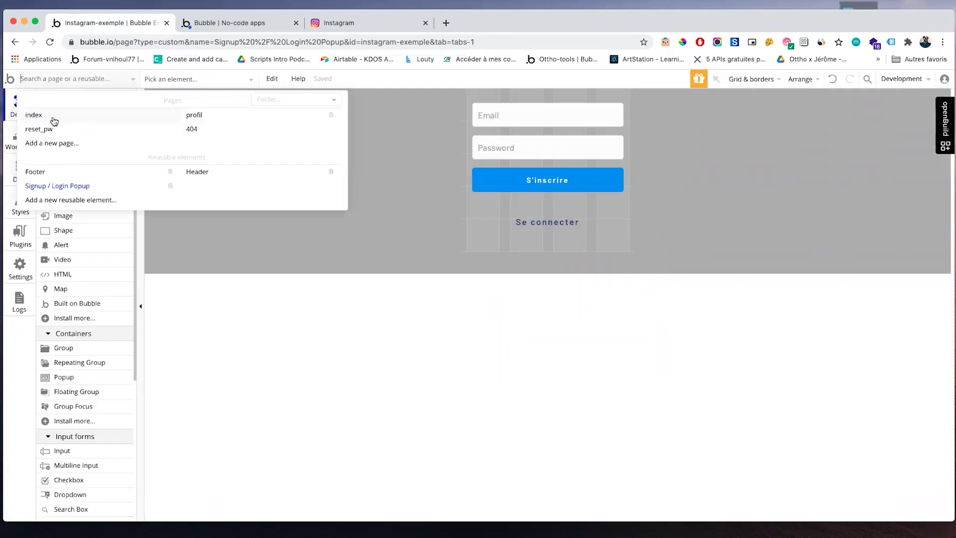
left_click(251, 342)
Add a Go to page step with destination profil as Step 3 of the S'inscrire workflow.
left_click(21, 165)
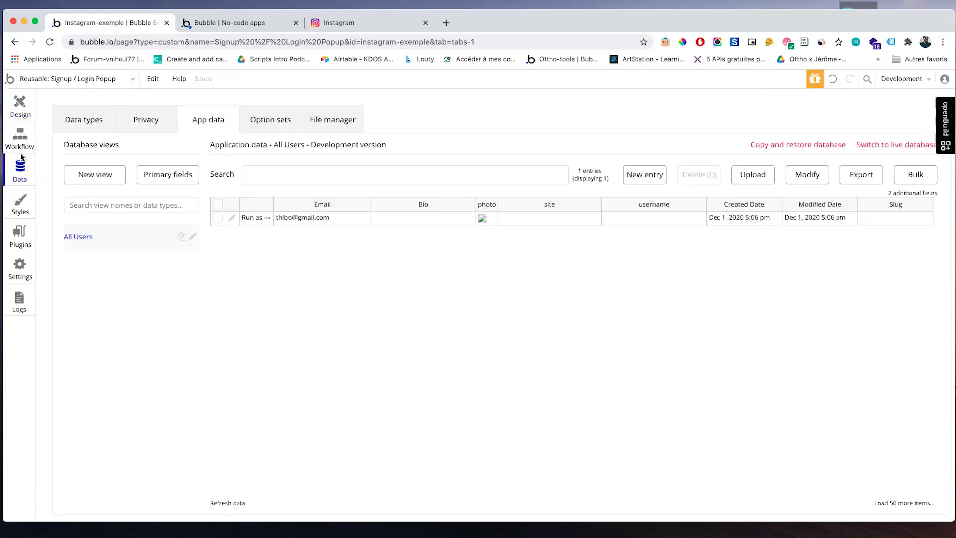
left_click(20, 137)
left_click(79, 148)
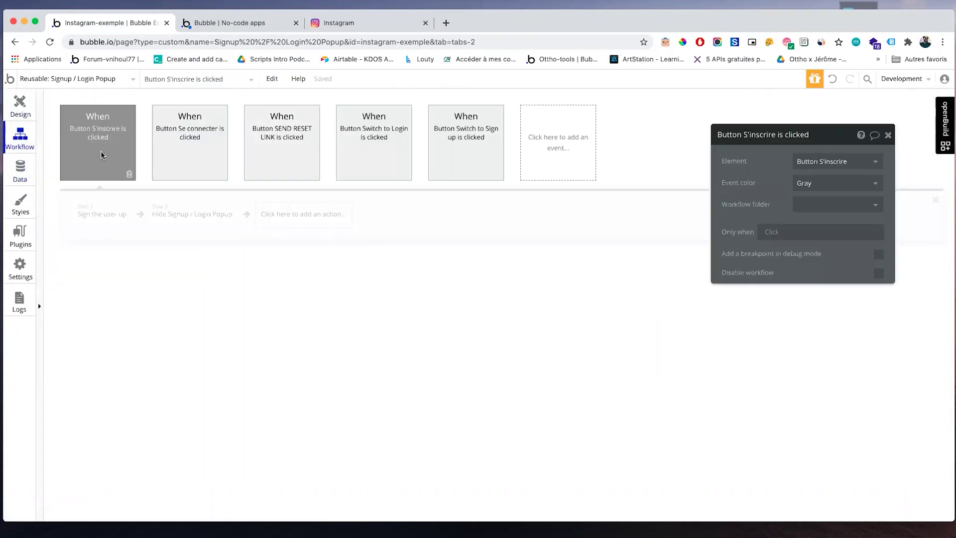
left_click(282, 218)
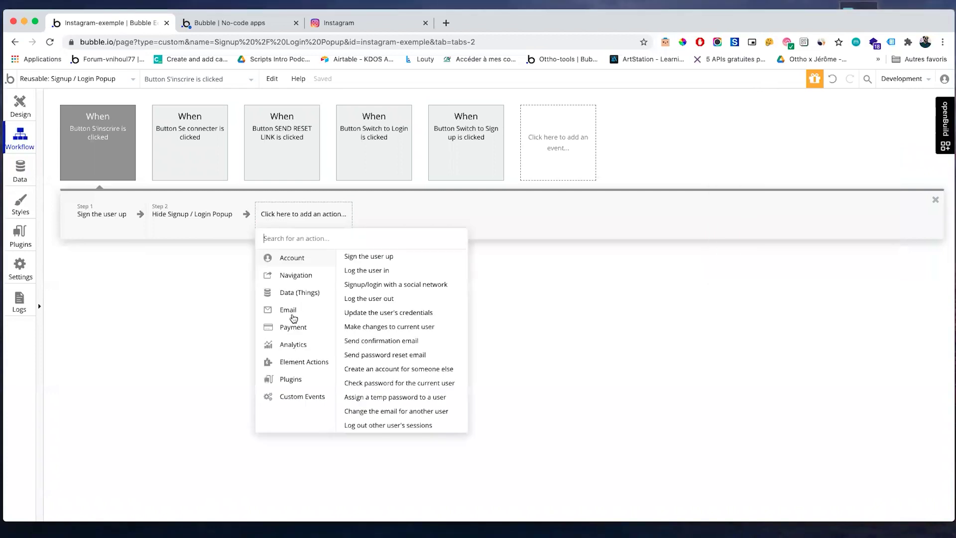
mouse_move(312, 292)
mouse_move(330, 277)
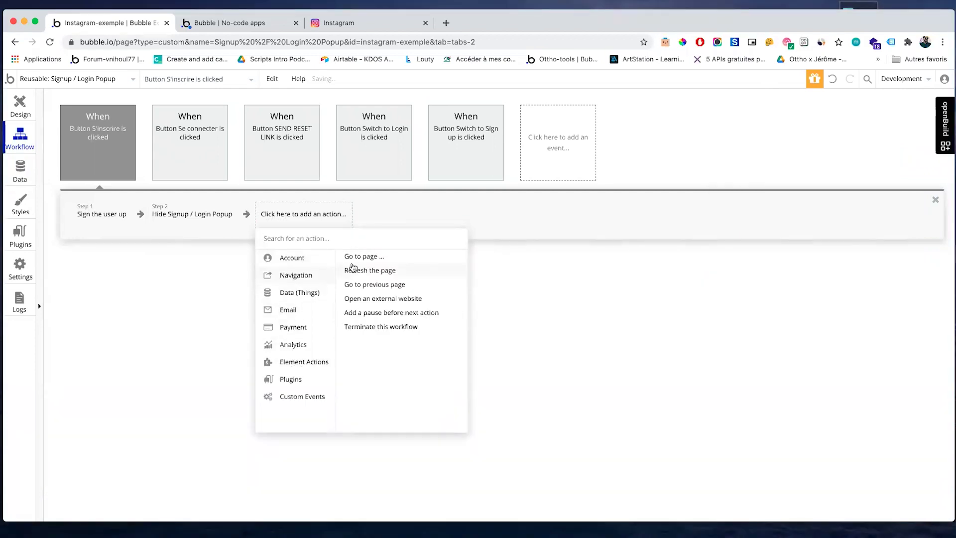
left_click(364, 257)
left_click(827, 161)
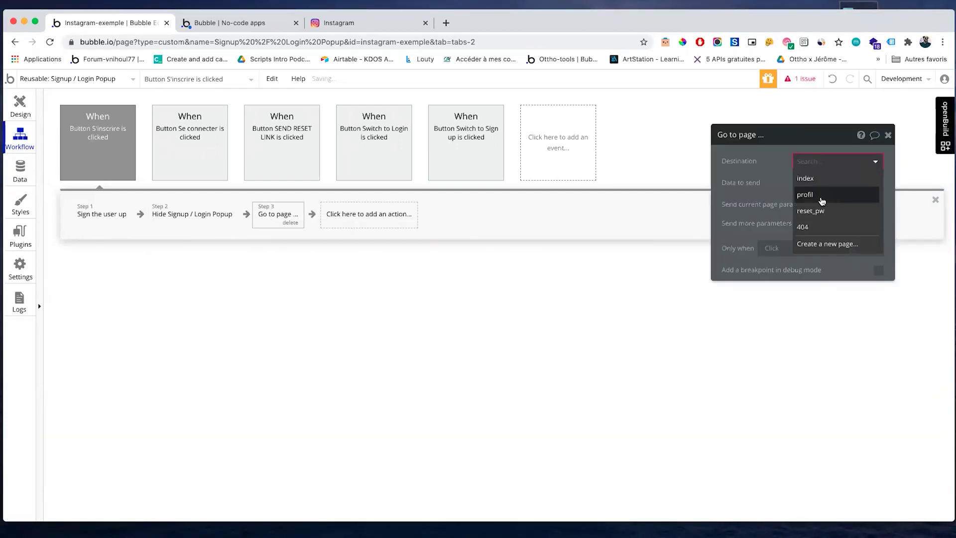
left_click(821, 195)
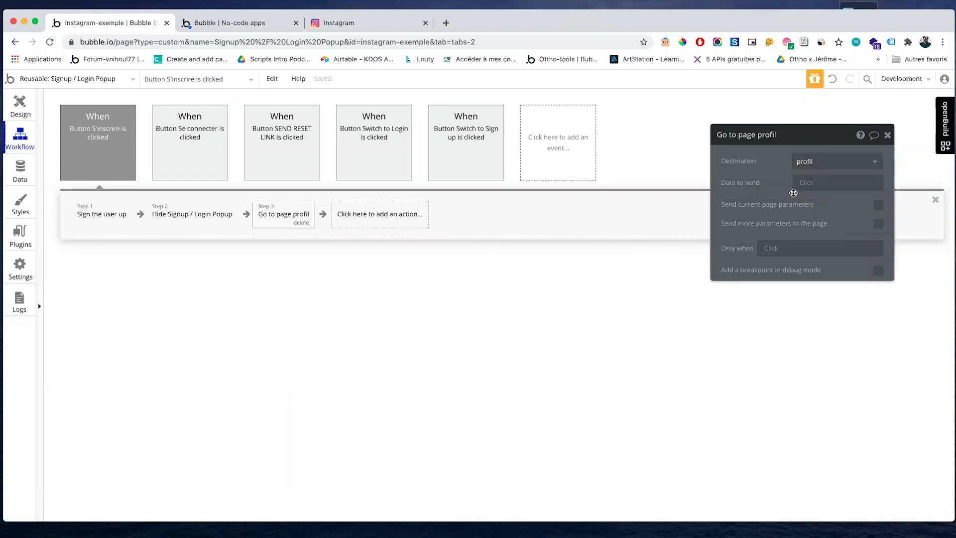
left_click(210, 23)
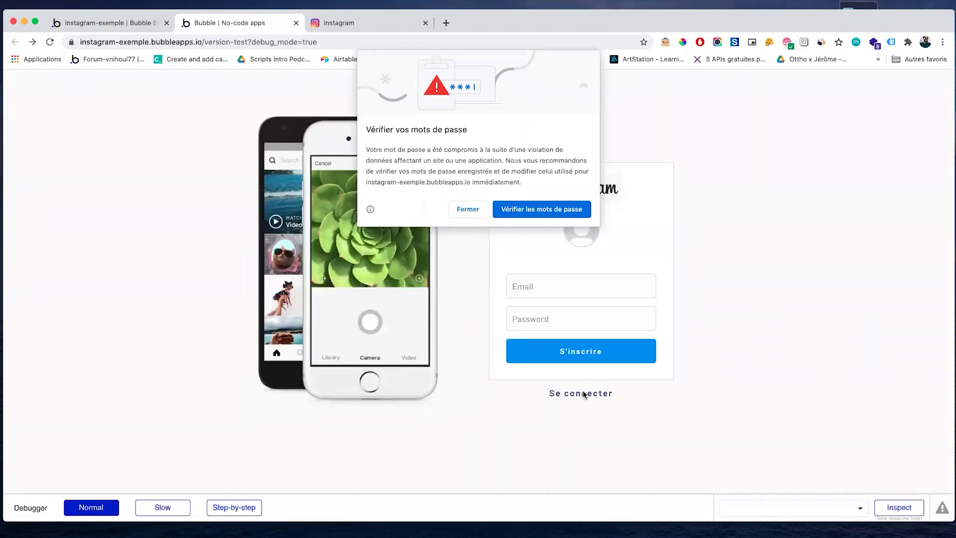
Try logging in from the preview with a test e-mail and password.
left_click(468, 210)
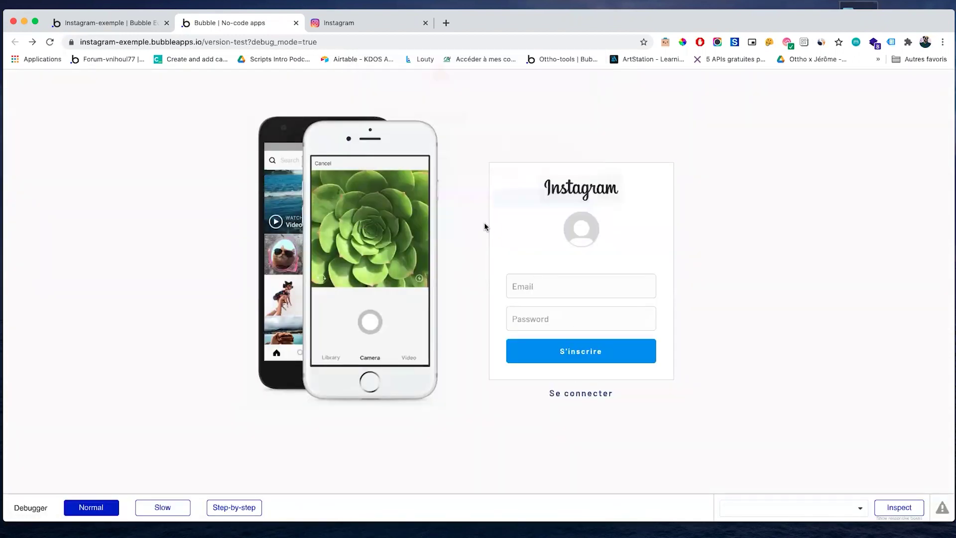
left_click(578, 392)
left_click(549, 299)
key("Tab")
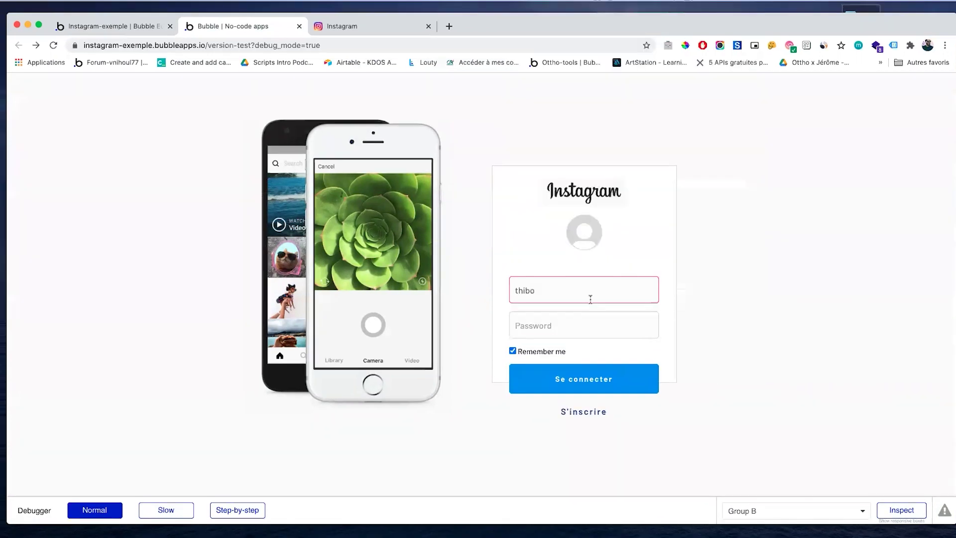
left_click(589, 297)
type("@gmail")
key("Tab")
type("123456")
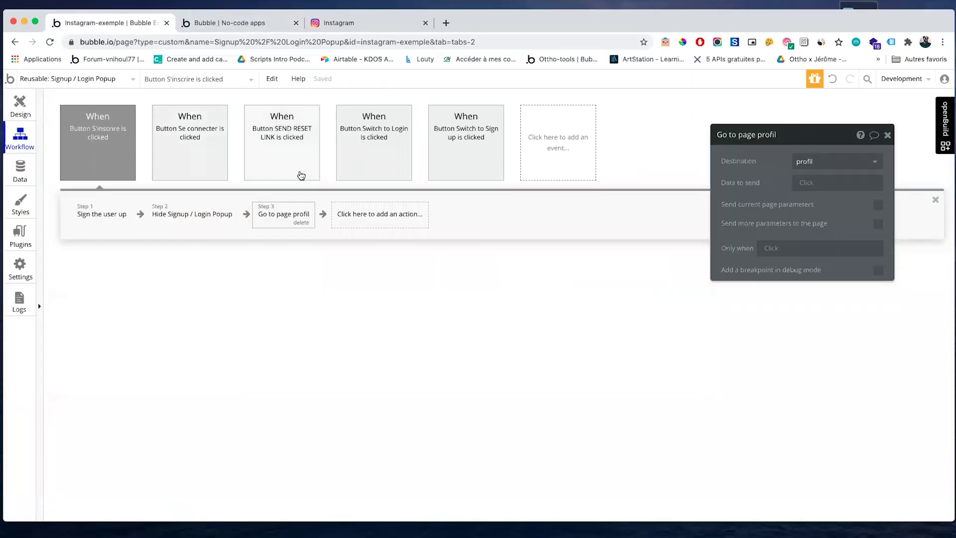
Copy the Go to page profil step into the Se connecter login workflow.
right_click(284, 217)
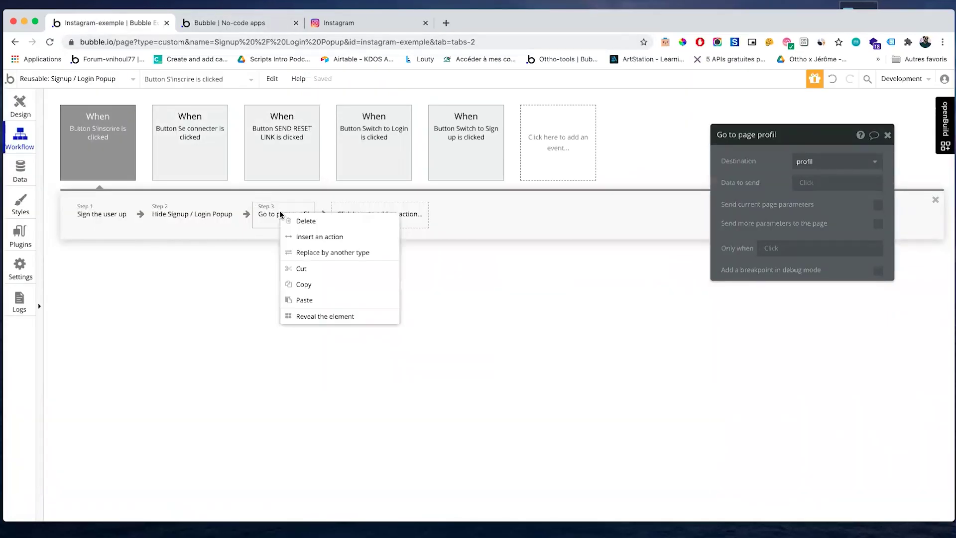
left_click(315, 288)
left_click(203, 162)
right_click(282, 212)
key("Escape")
Reload the preview and check the sign-up form's Nom and Email fields.
key("ctrl+Tab")
key("super+r")
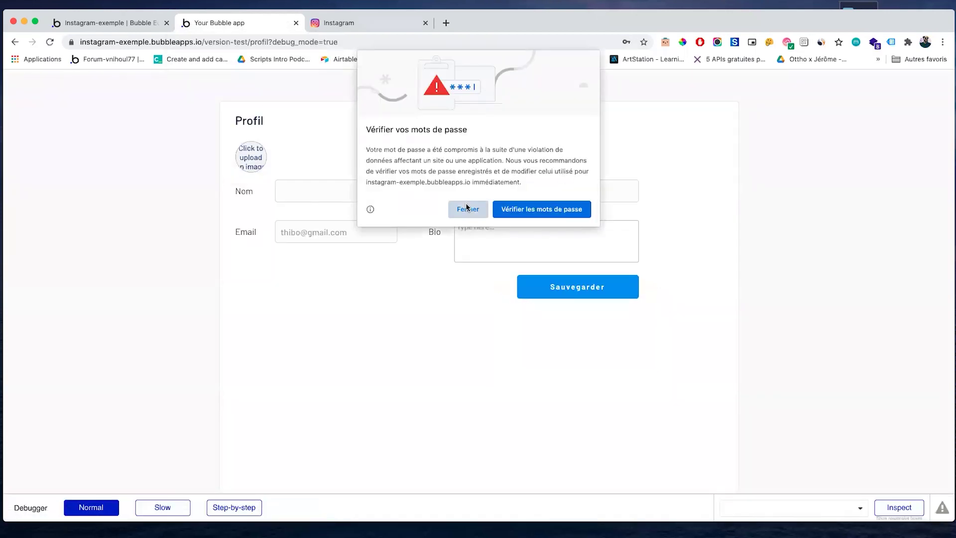
left_click(466, 208)
left_click(356, 181)
left_click(352, 229)
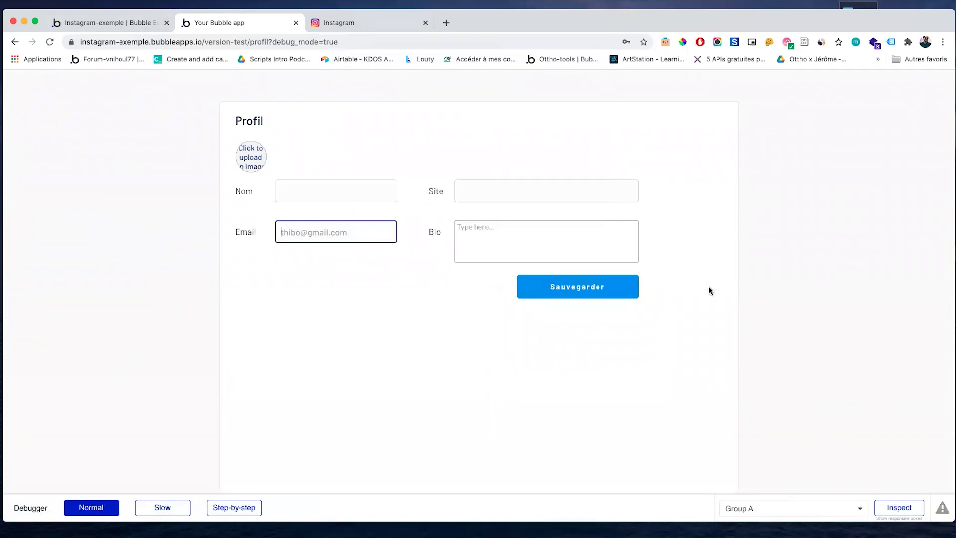
Switch the editor's workflows to the profil page.
left_click(136, 24)
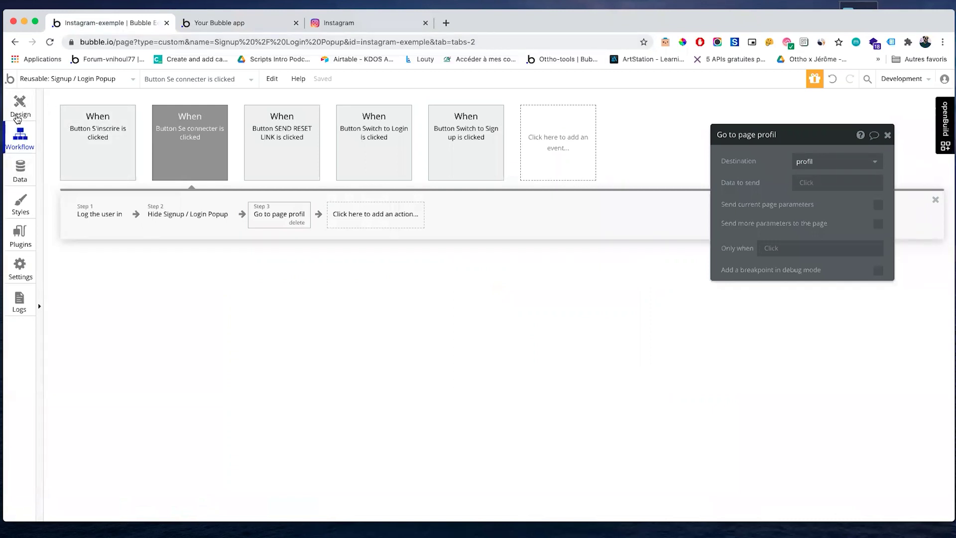
left_click(31, 79)
left_click(195, 114)
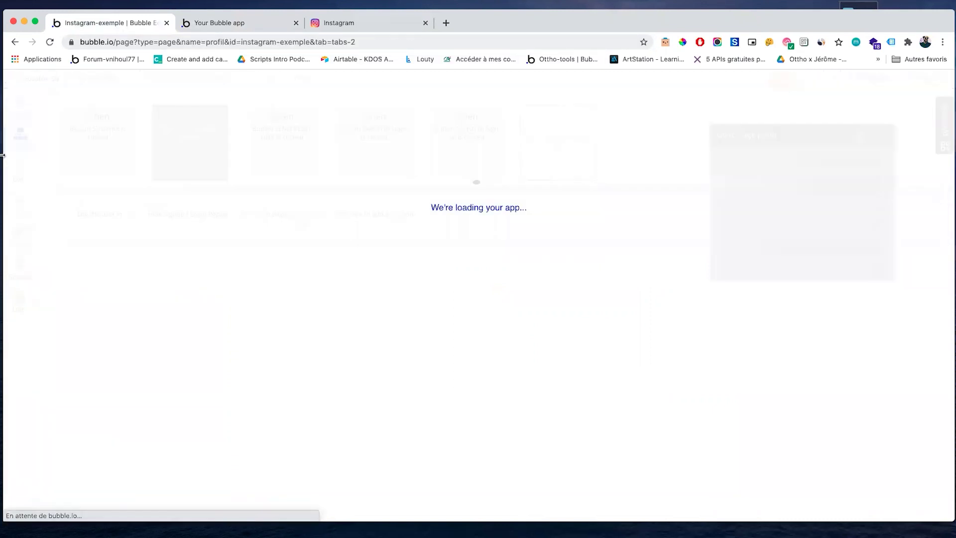
Add a Make changes to current user action to the Sauvegarder workflow with all user fields.
left_click(113, 143)
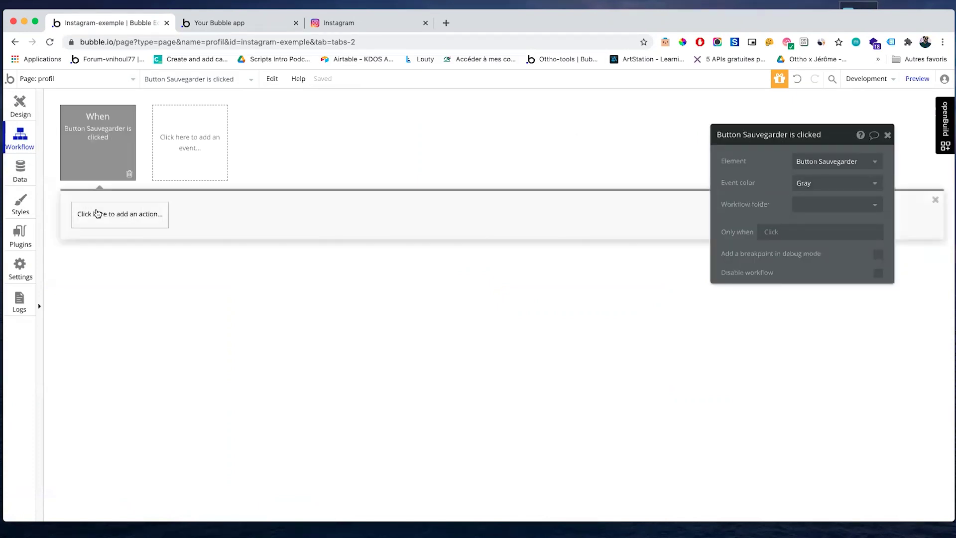
left_click(102, 214)
mouse_move(116, 264)
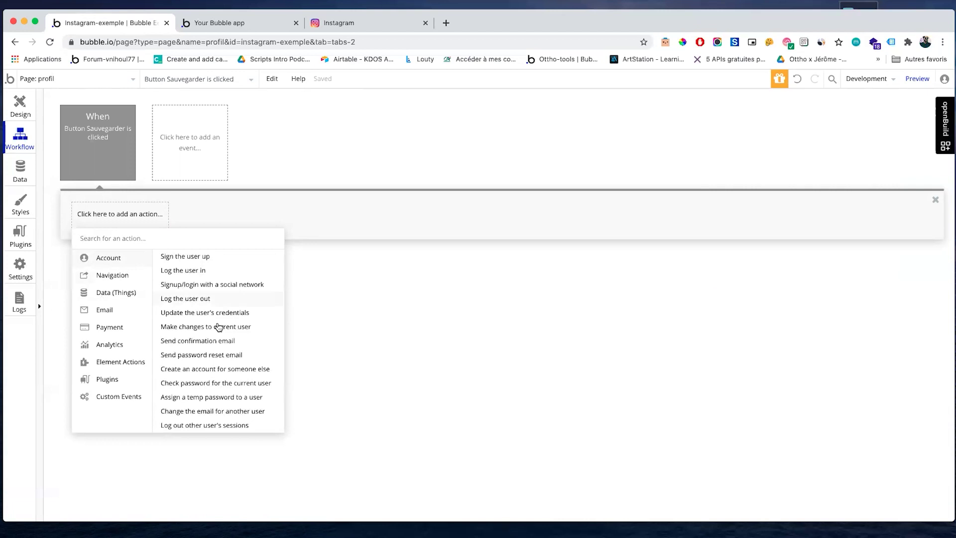
left_click(215, 329)
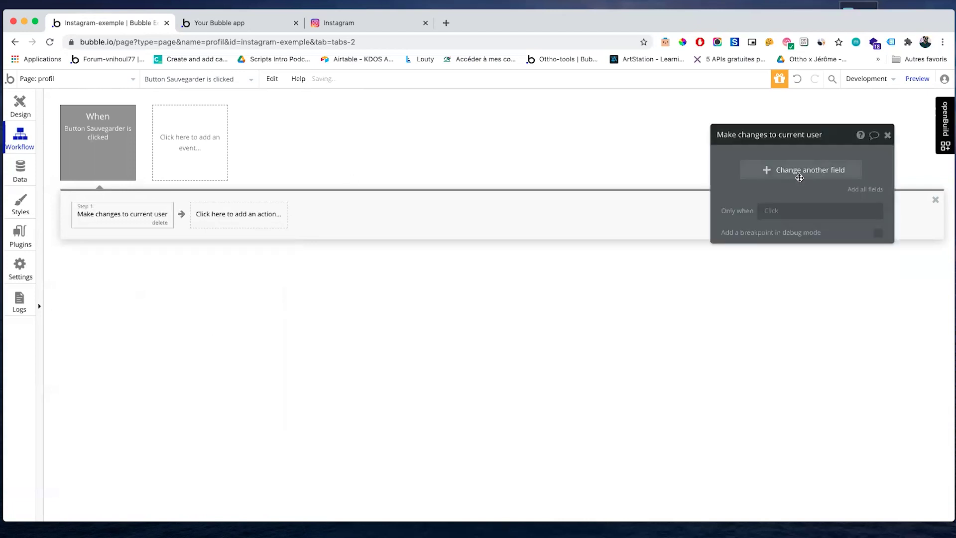
left_click(799, 177)
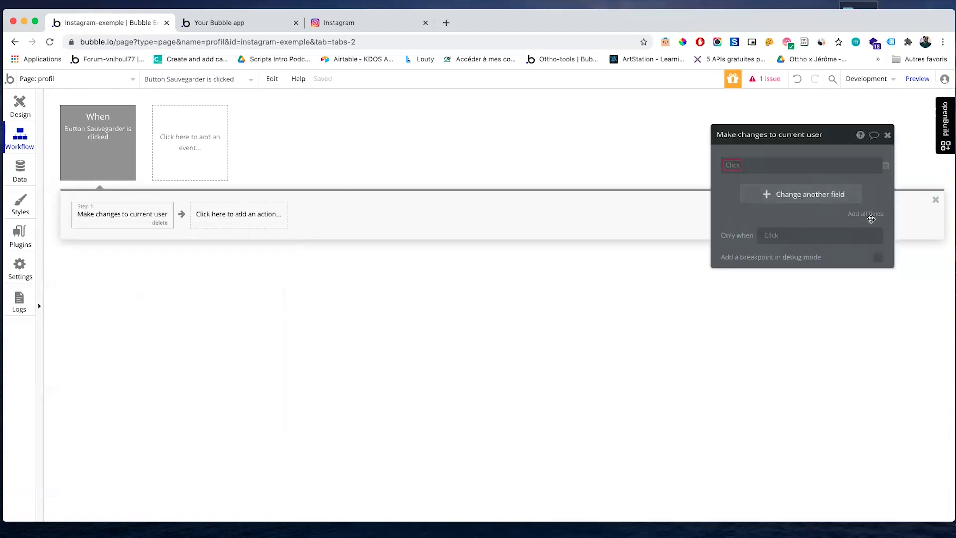
left_click(871, 220)
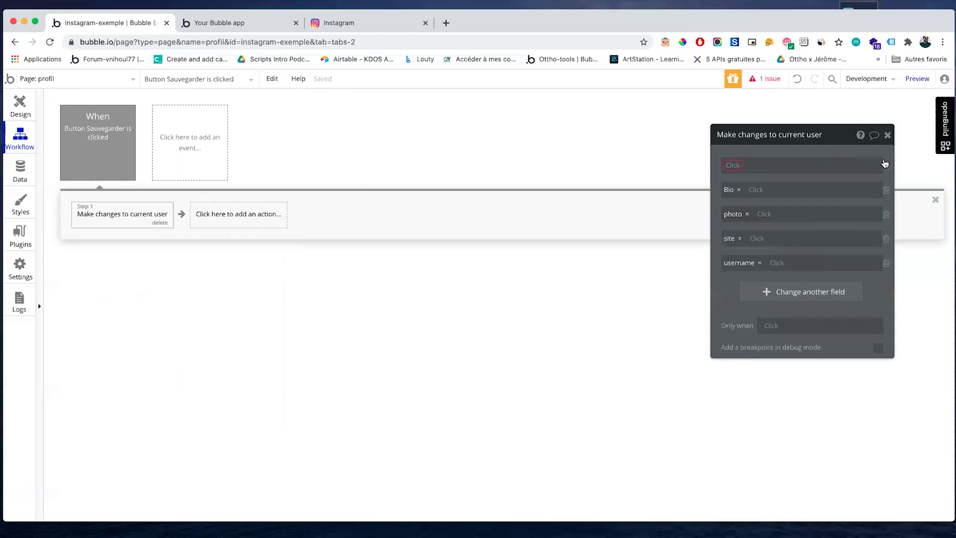
left_click(888, 167)
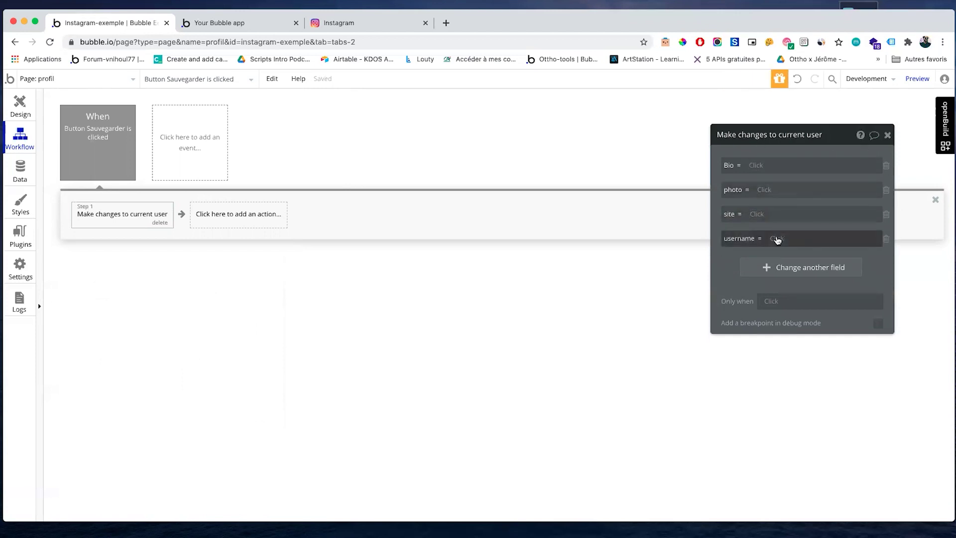
Set username and site to the values of their matching inputs.
left_click(777, 238)
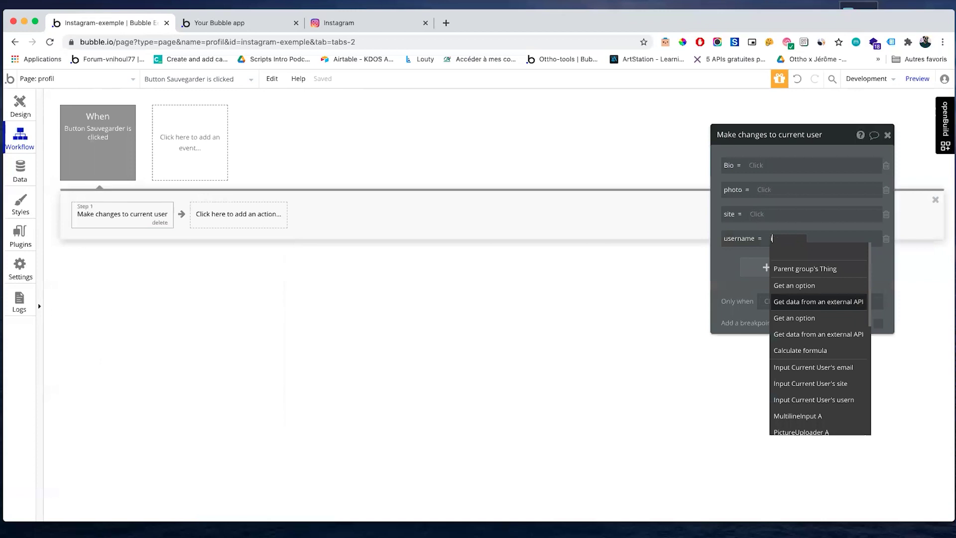
type("inp")
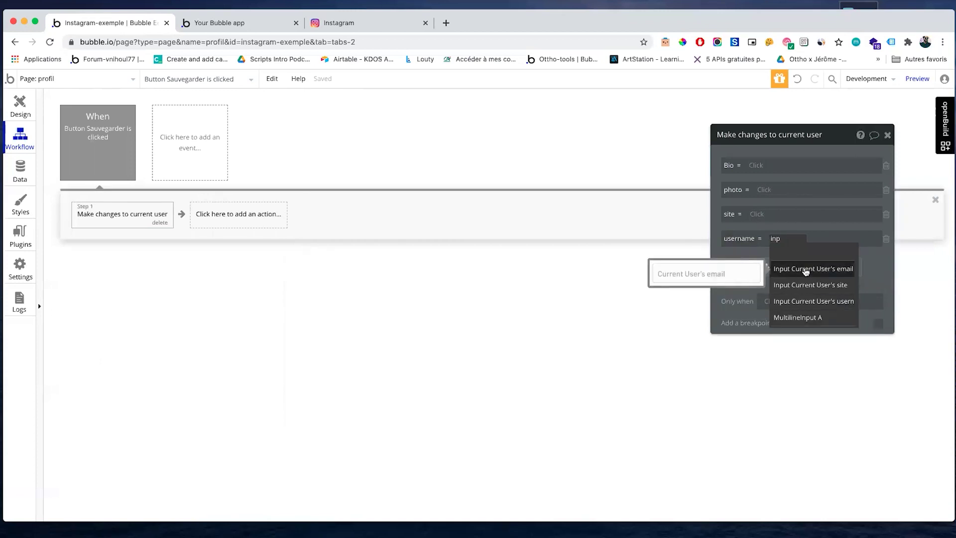
left_click(804, 301)
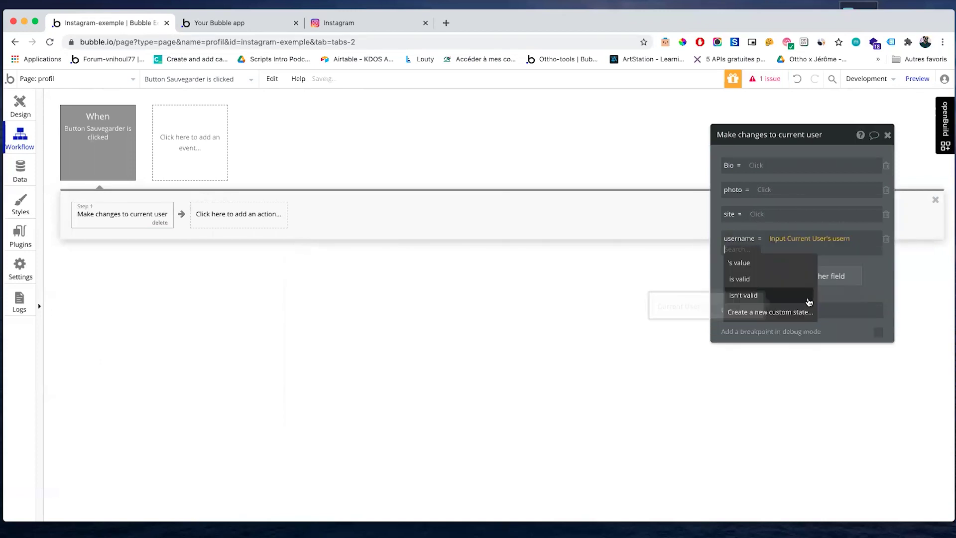
left_click(769, 263)
left_click(757, 214)
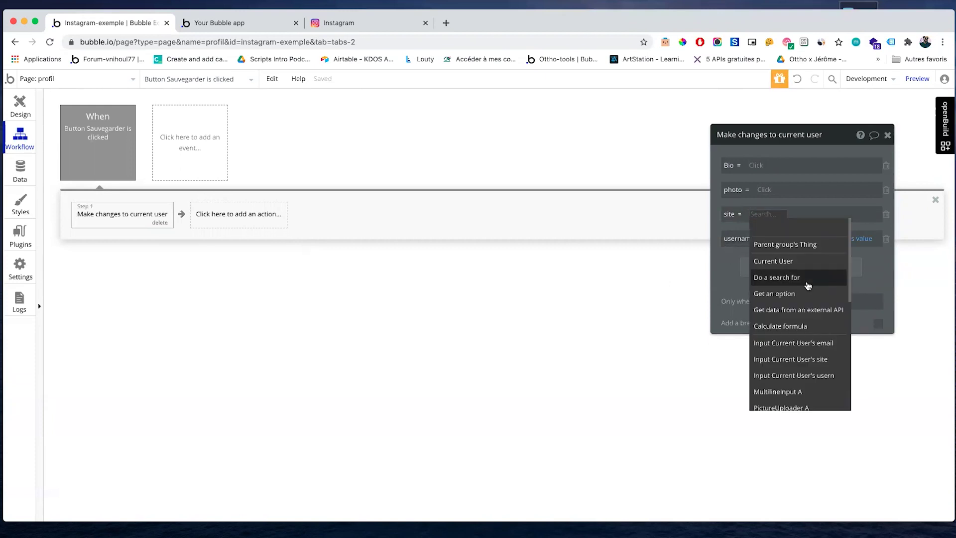
type("input")
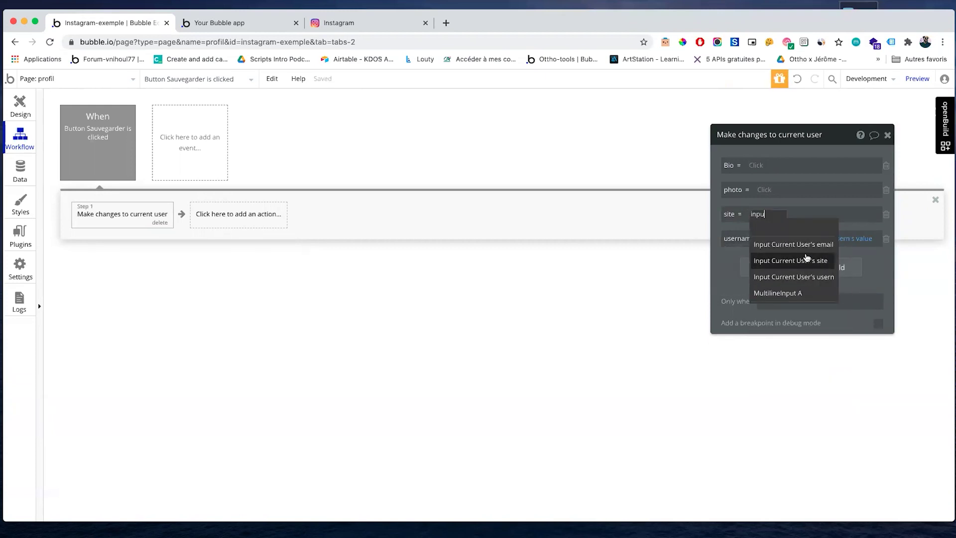
left_click(800, 260)
left_click(841, 227)
Set photo from PictureUploader A's value and Bio from MultilineInput A's value.
left_click(766, 188)
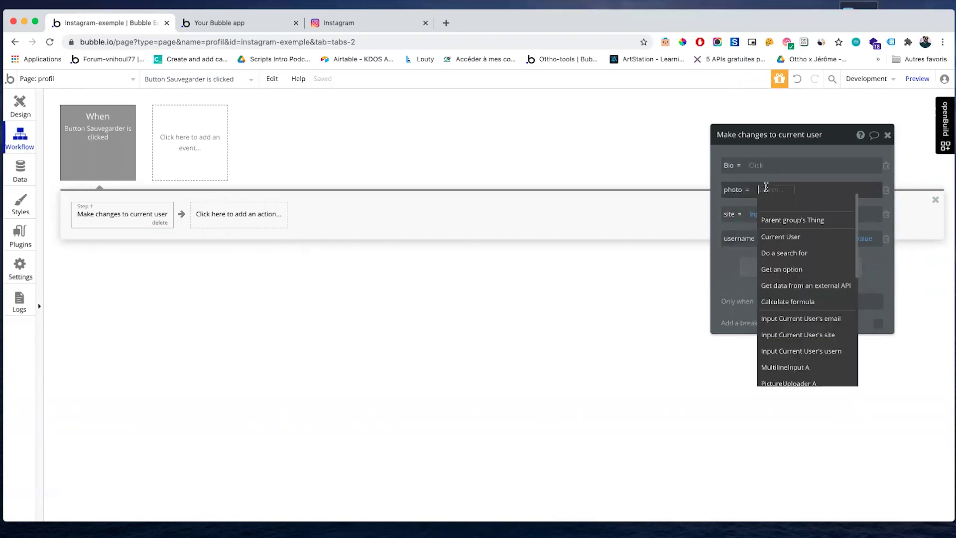
type("pic")
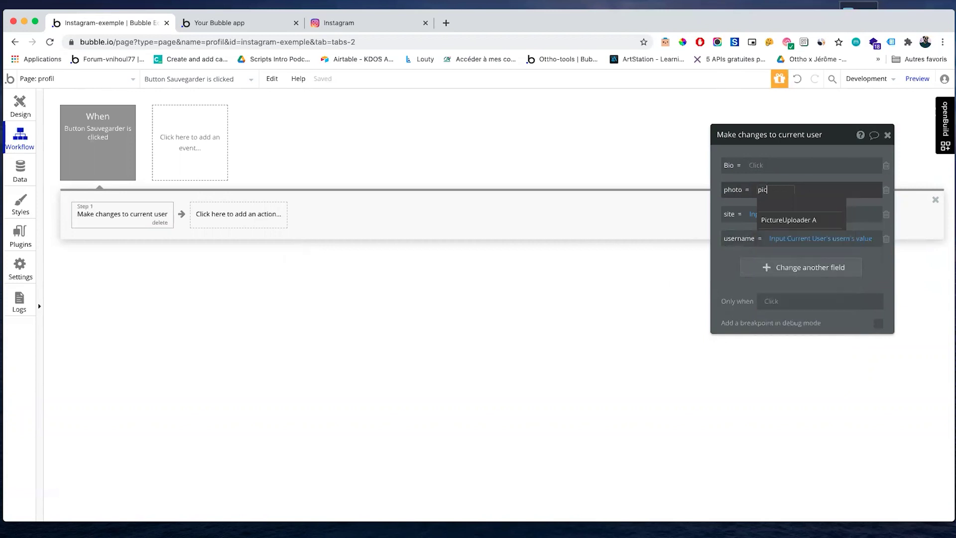
left_click(789, 220)
left_click(820, 203)
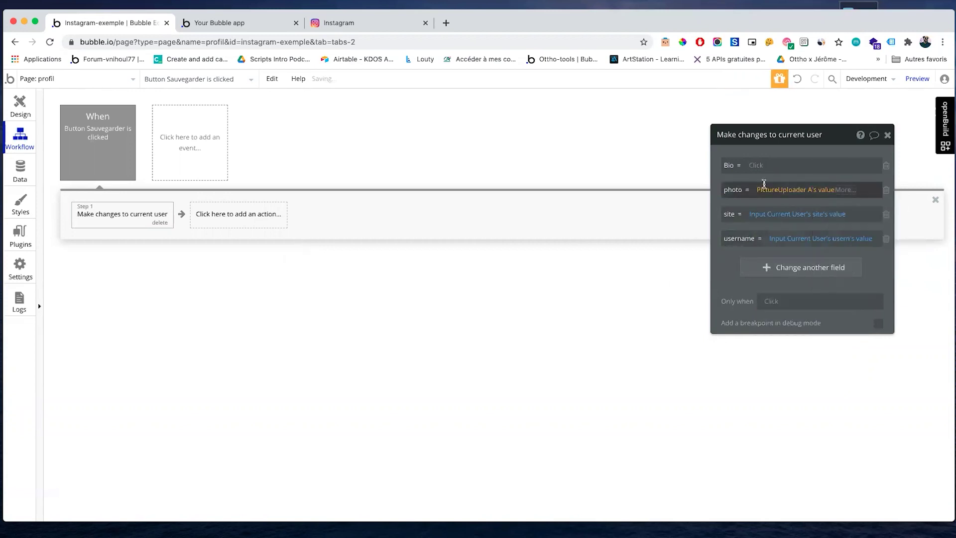
left_click(753, 163)
left_click(777, 343)
left_click(819, 178)
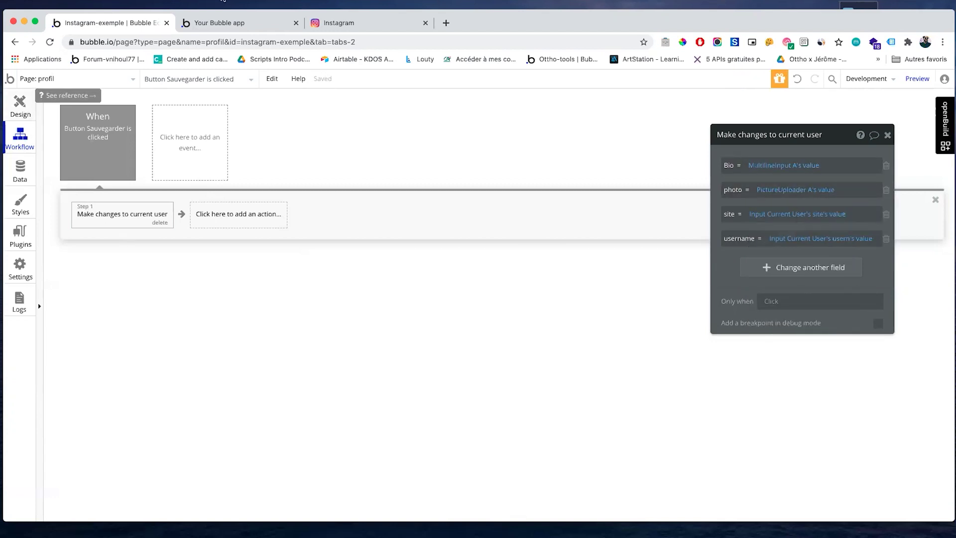
left_click(219, 22)
Upload an avatar and save a username, site ottho.fr and bio 'Ceci est un superbe clone'.
key("super+r")
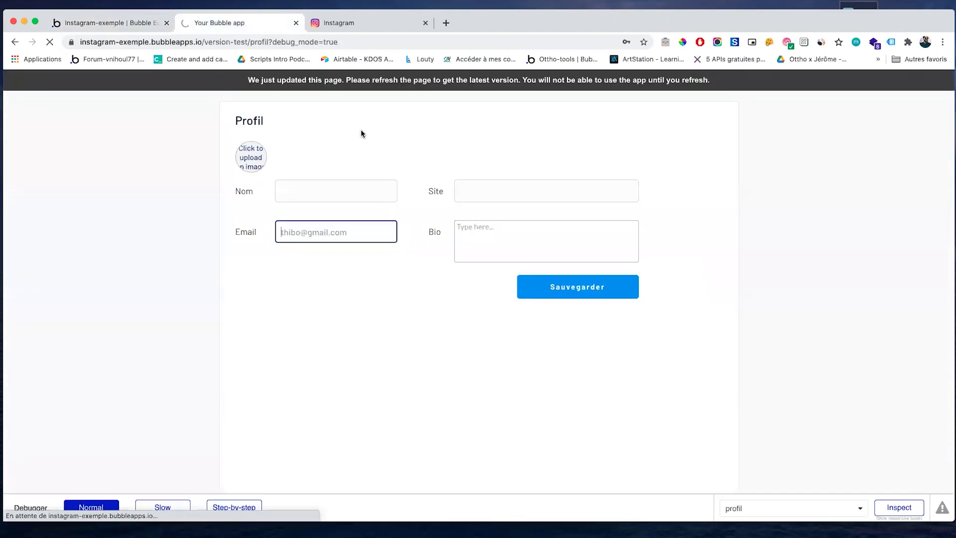
left_click(256, 159)
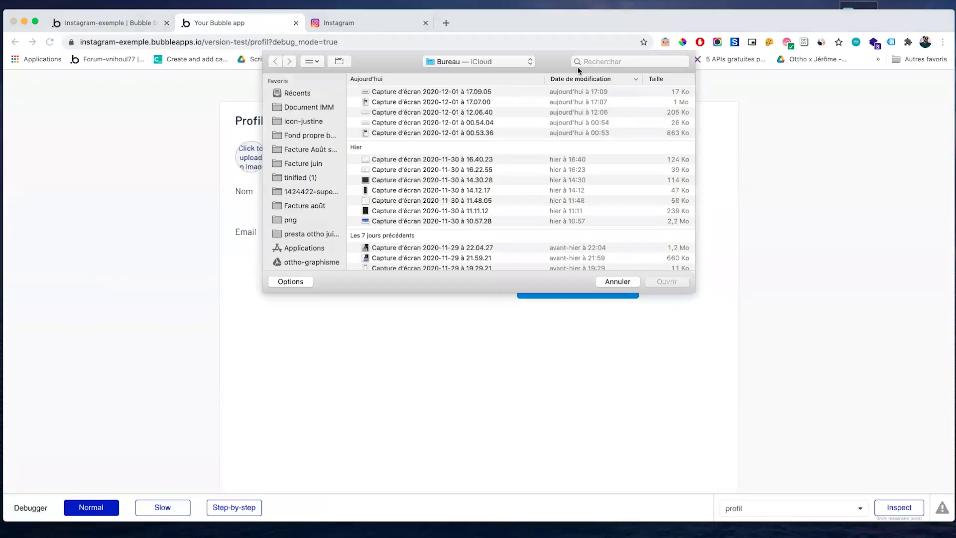
left_click(299, 188)
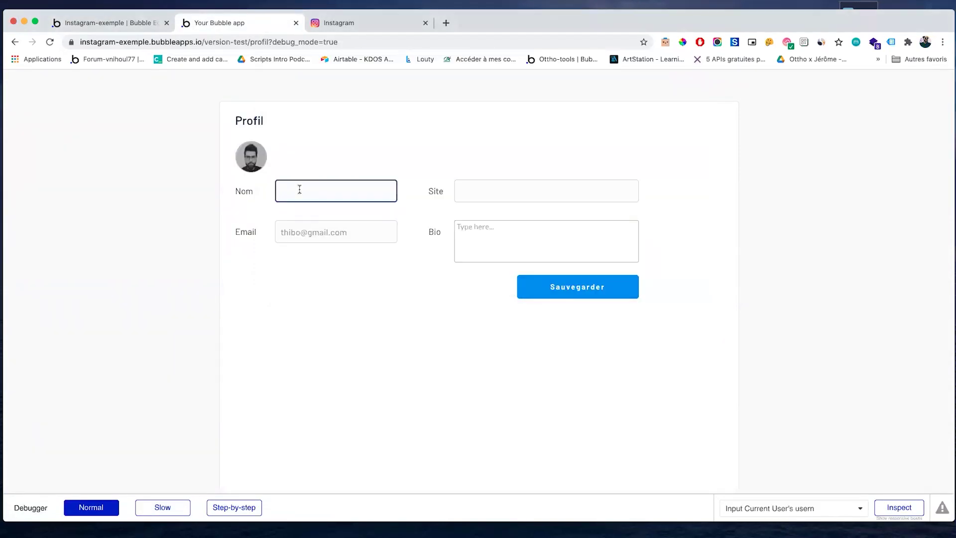
type("Thibvoooowww")
key("Tab")
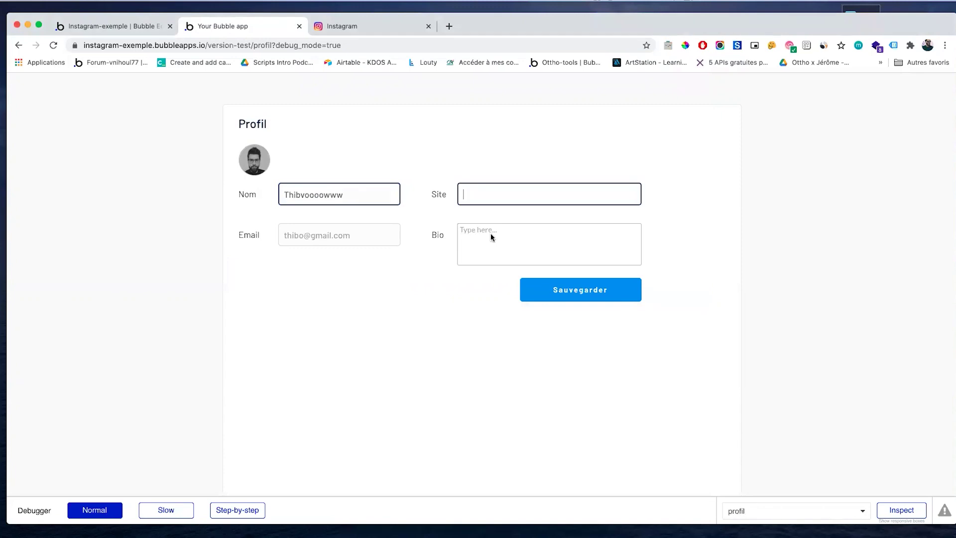
type("ottho.fr")
key("Tab")
type("C")
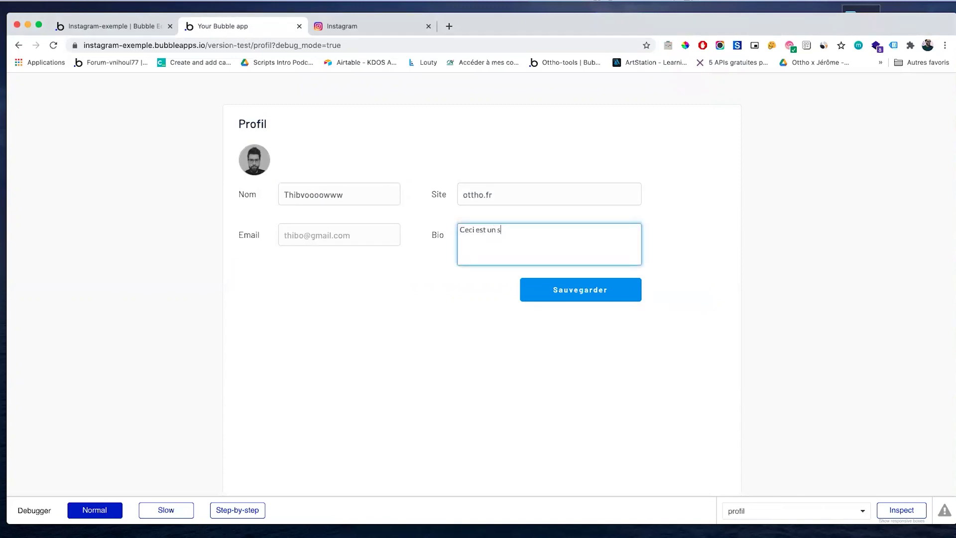
type("eci est un superbe clone")
left_click(629, 297)
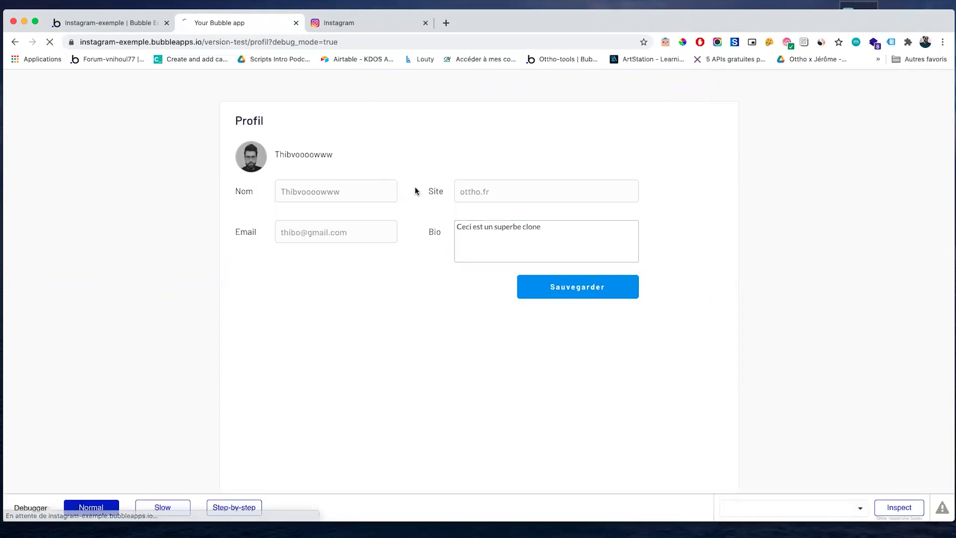
left_click(112, 22)
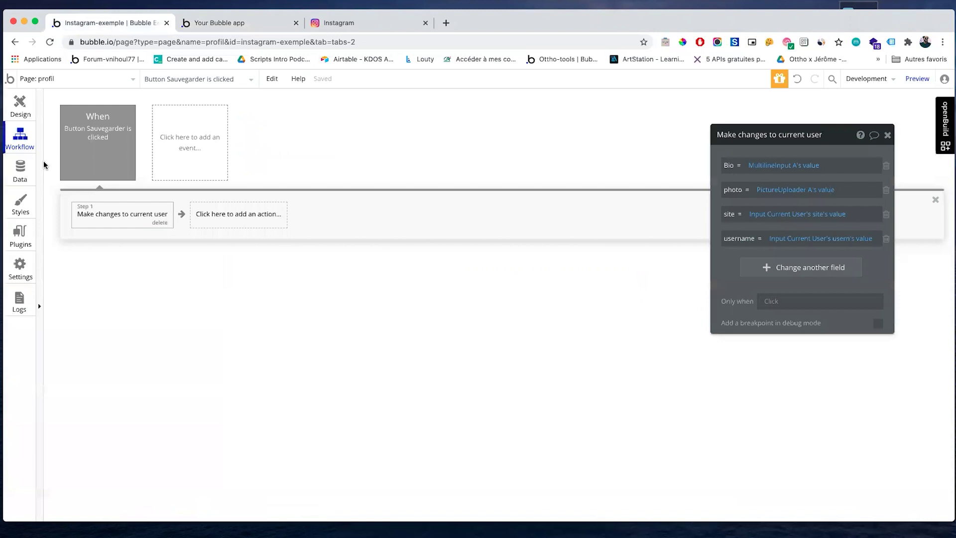
Refresh All Users data to confirm the saved Bio, photo, site and username, then return to Design.
left_click(21, 171)
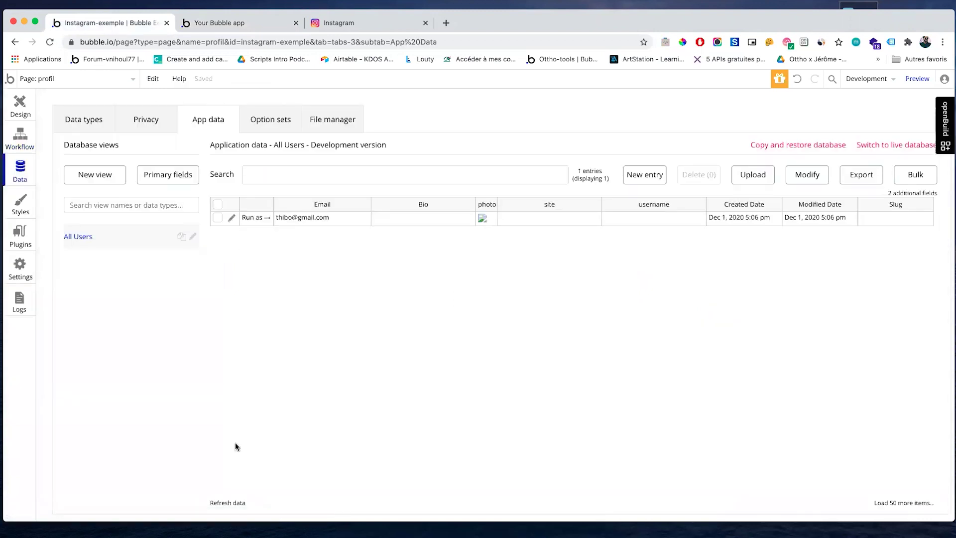
left_click(220, 503)
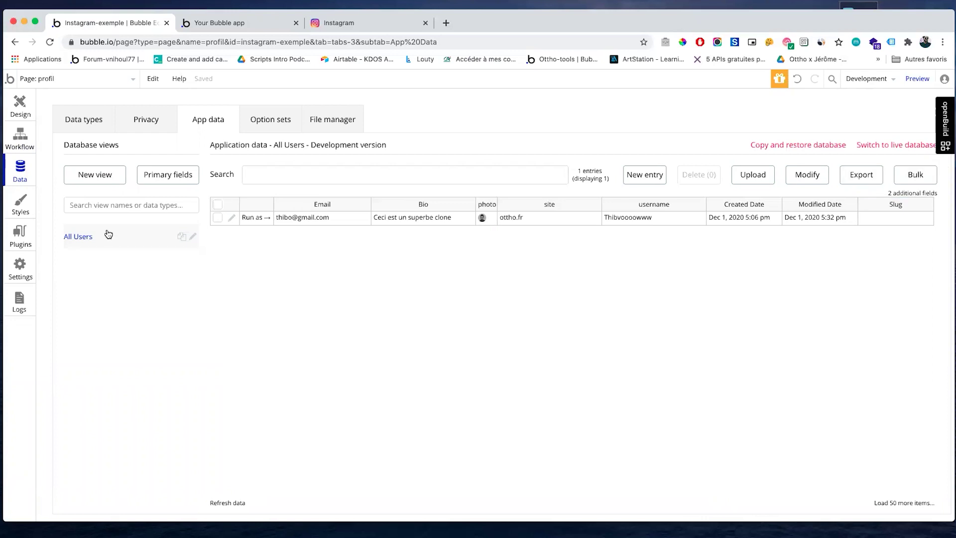
left_click(19, 105)
left_click(72, 80)
left_click(72, 79)
left_click(339, 23)
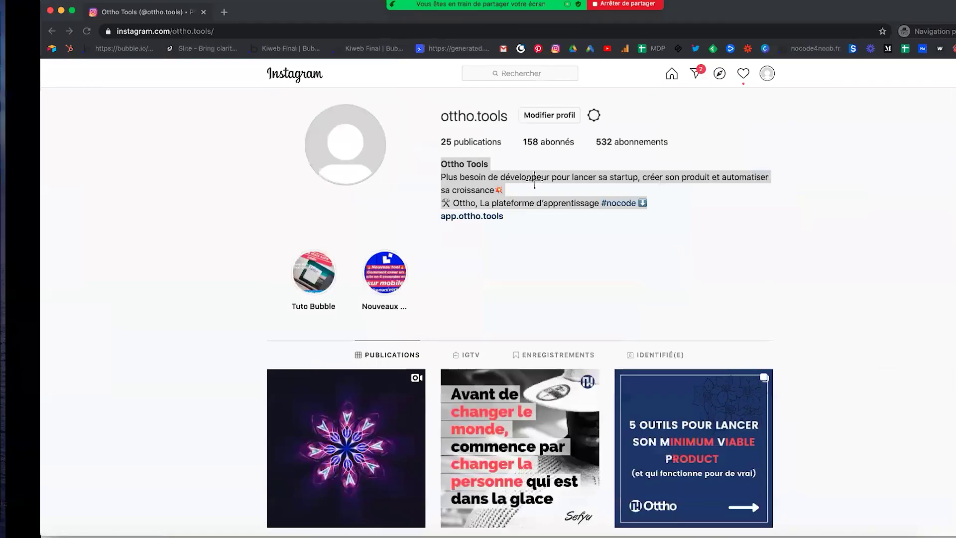
left_click(392, 218)
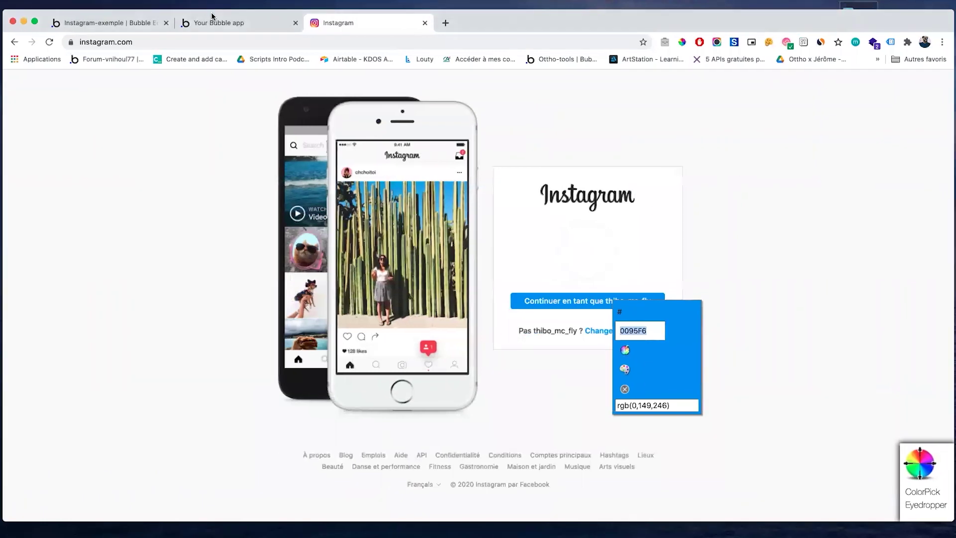
left_click(212, 20)
left_click(119, 23)
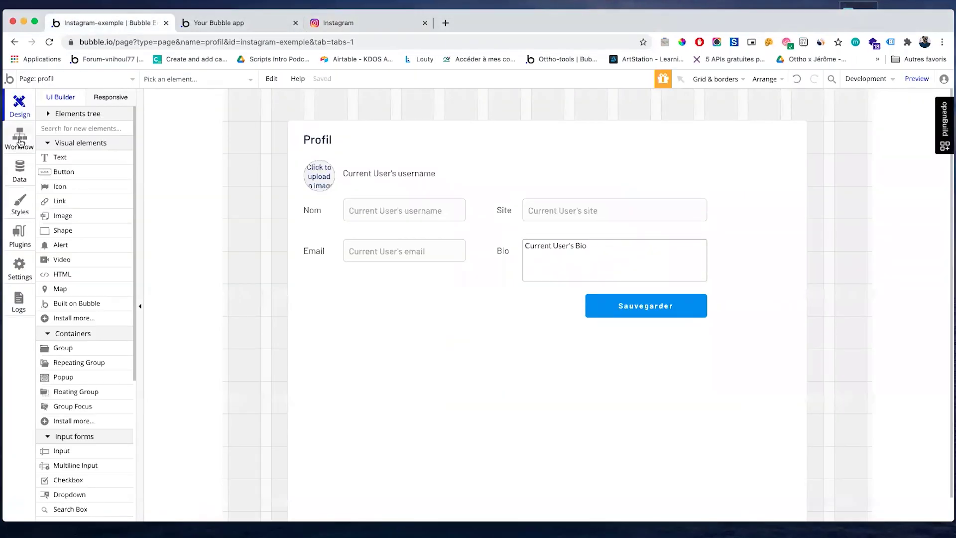
Rename the profil page to profil-detail.
left_click(39, 80)
left_click(96, 80)
left_click(97, 80)
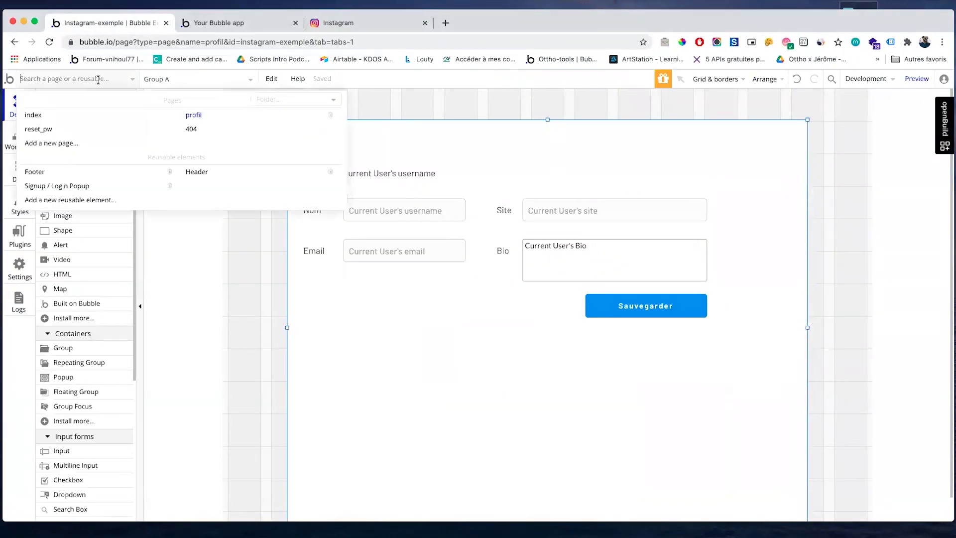
left_click(198, 281)
double_click(198, 281)
left_click(798, 136)
type("-detail")
key("Return")
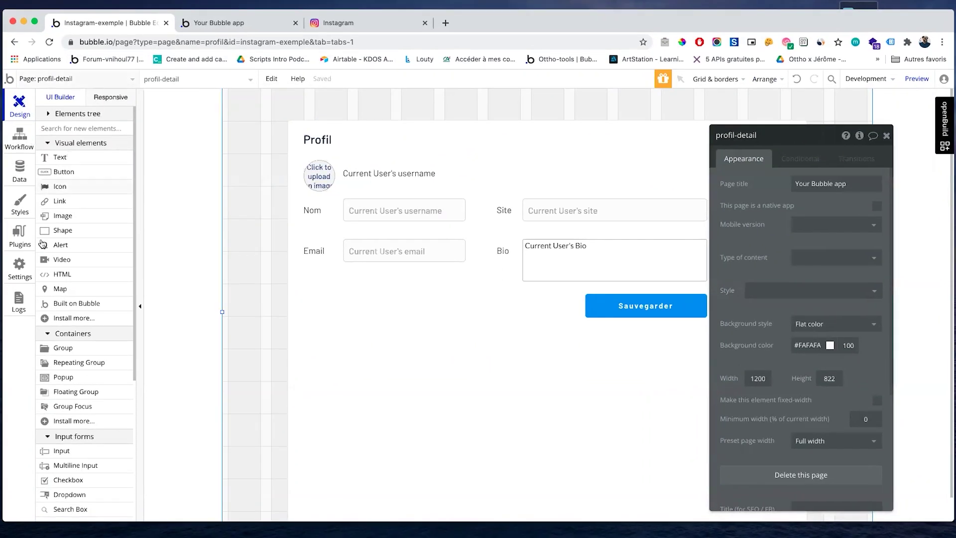
left_click(75, 80)
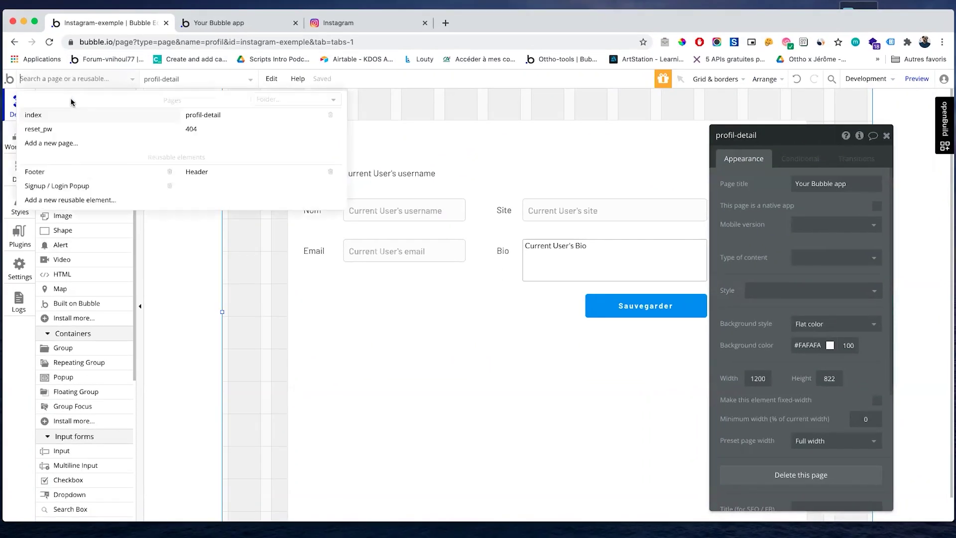
Create a new page named profil cloned from profil-detail.
left_click(64, 145)
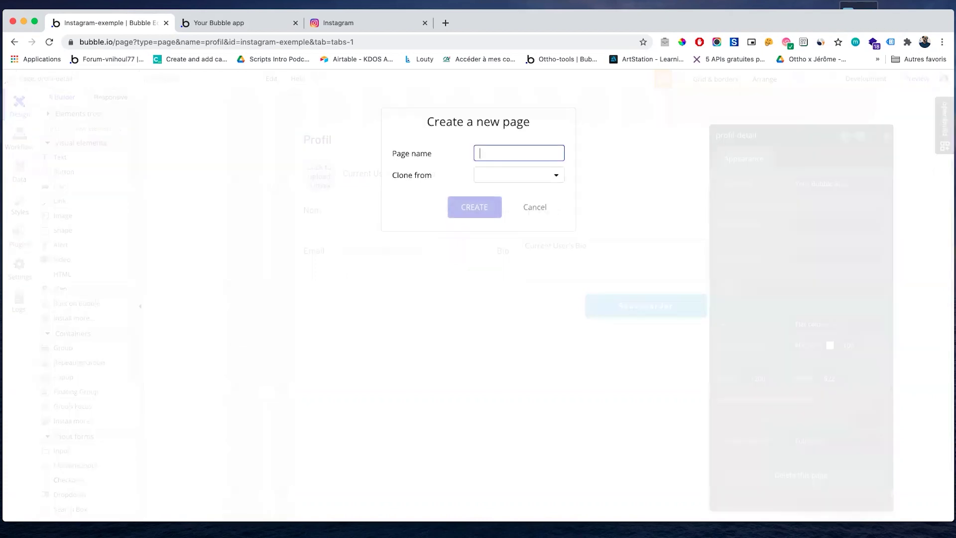
type("profil")
left_click(498, 176)
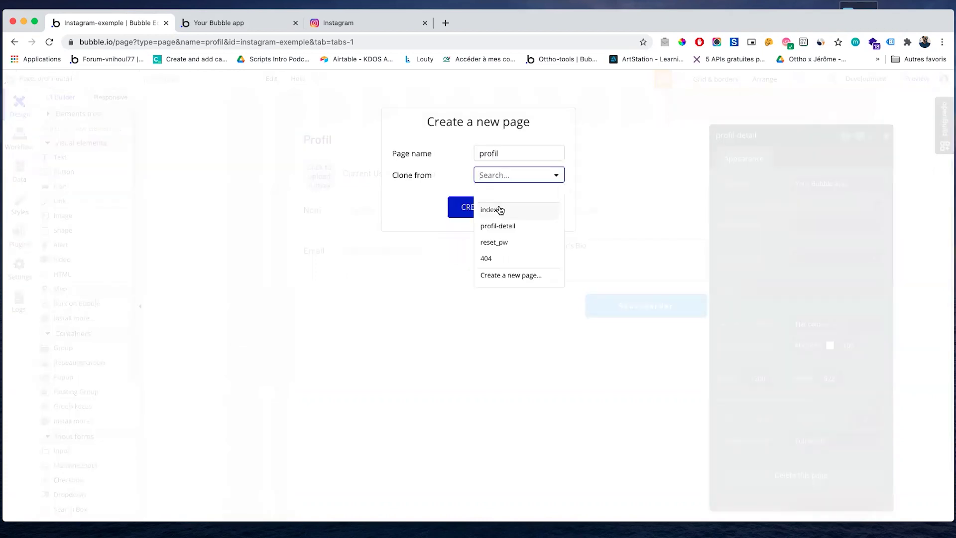
left_click(500, 225)
left_click(476, 207)
Select all 13 profile form elements on profil-detail and delete them.
left_click(306, 137)
left_click(319, 176, "shift")
left_click(375, 175, "shift")
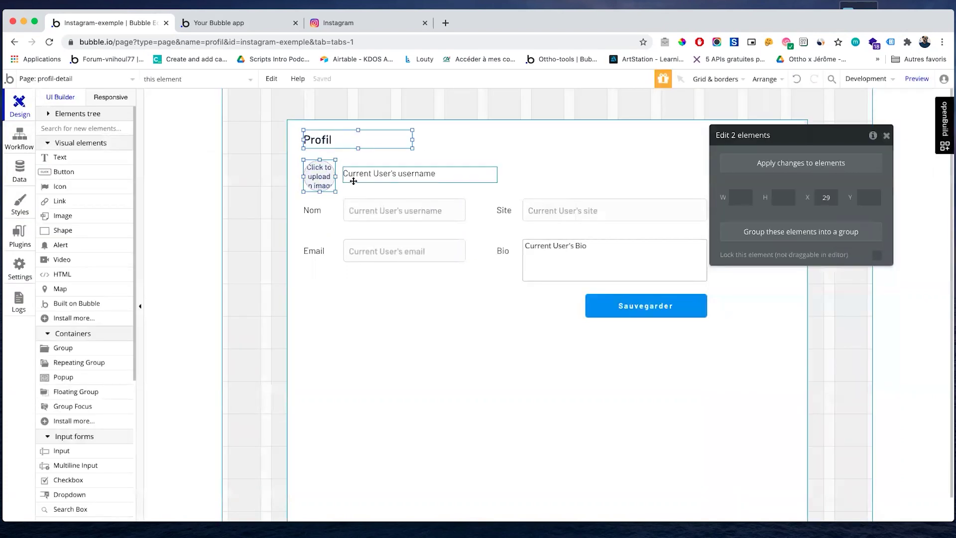
left_click(313, 210, "shift")
left_click(398, 211, "shift")
left_click(314, 250, "shift")
left_click(399, 251, "shift")
left_click(561, 246, "shift")
left_click(564, 222, "shift")
left_click(502, 216, "shift")
left_click(502, 253, "shift")
left_click(620, 308, "shift")
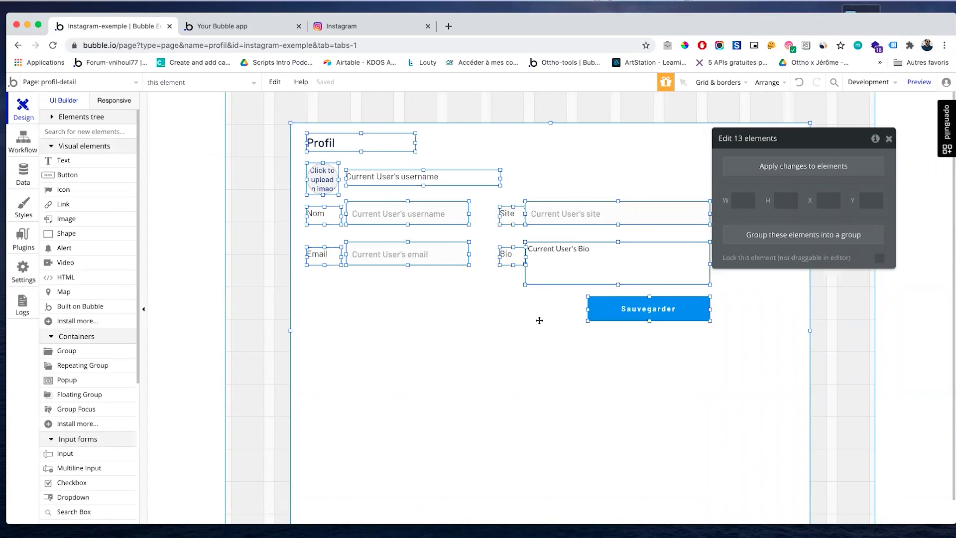
left_click(538, 321, "shift")
key("Delete")
double_click(487, 208)
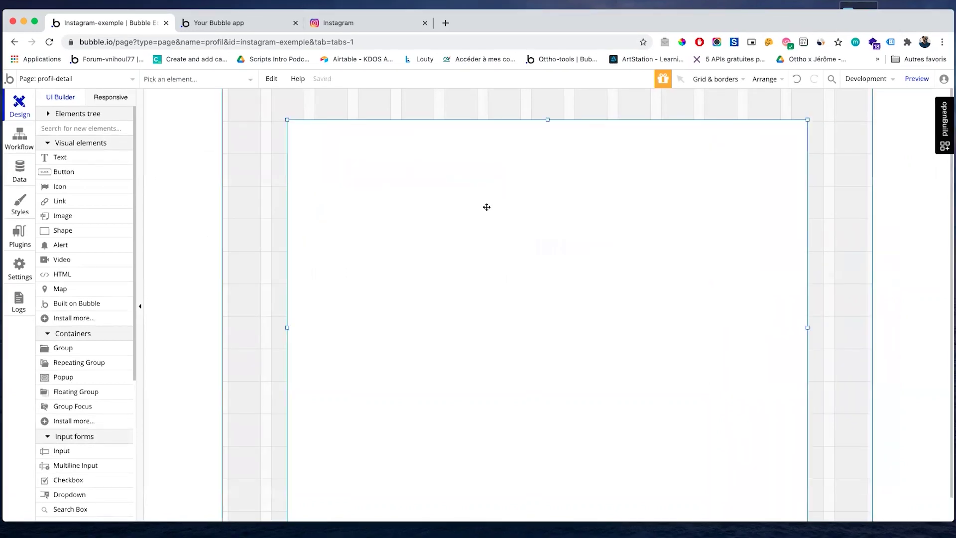
Clear Group A's style and set its background to None.
left_click(779, 291)
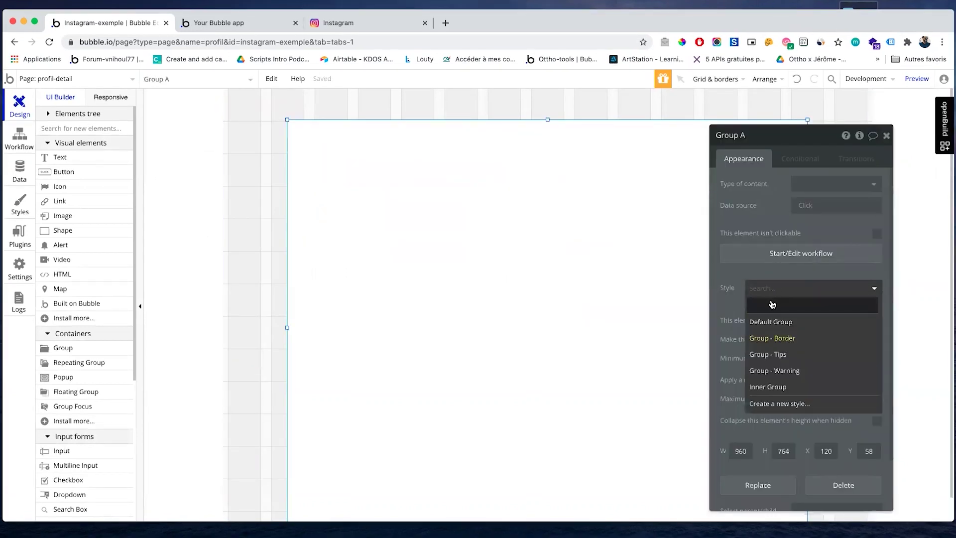
left_click(788, 297)
left_click(803, 325)
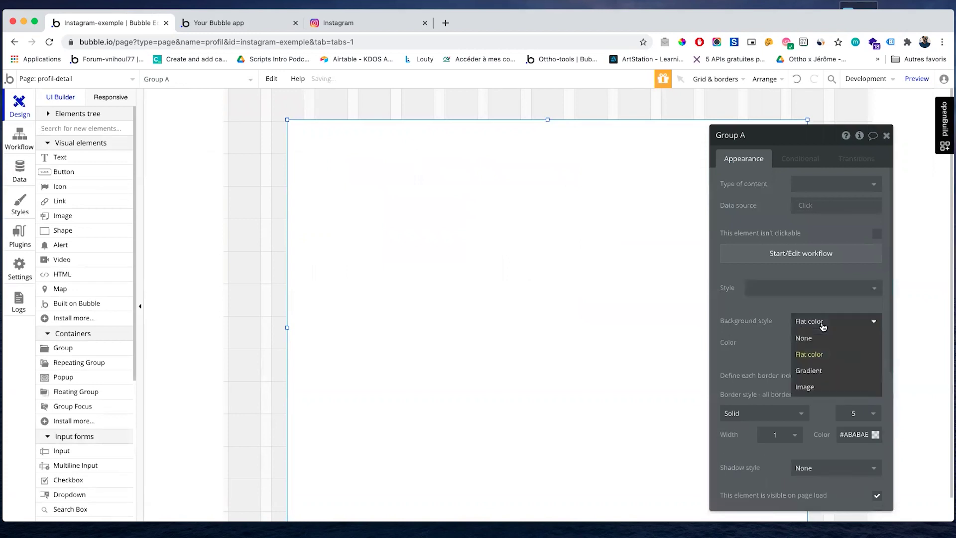
left_click(773, 287)
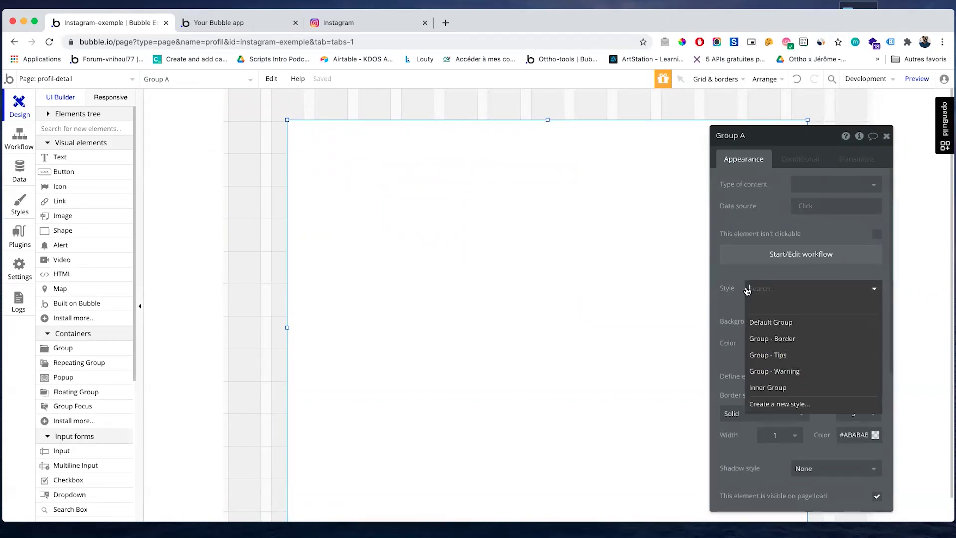
left_click(724, 288)
left_click(813, 324)
left_click(811, 338)
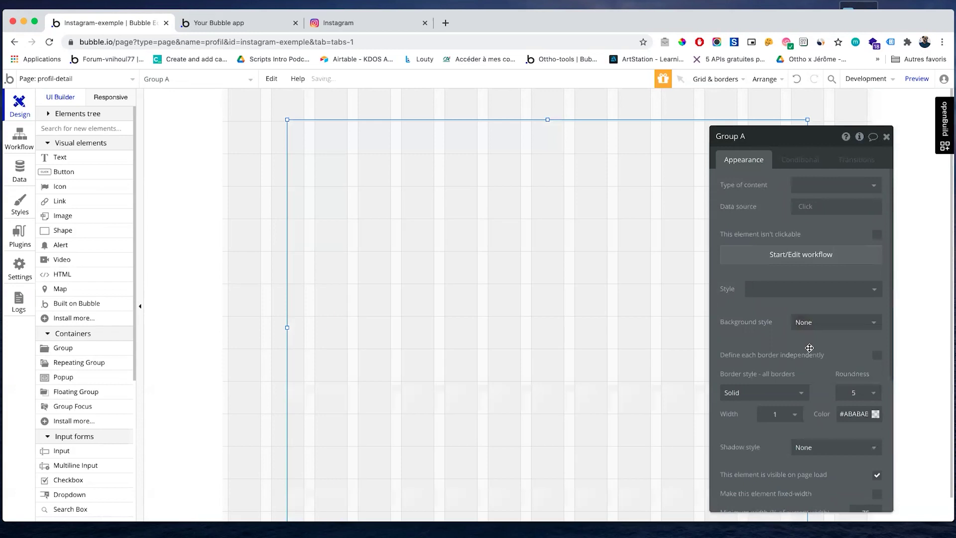
Set the border to None and save the look as a new style named 'Invisible'.
left_click(741, 397)
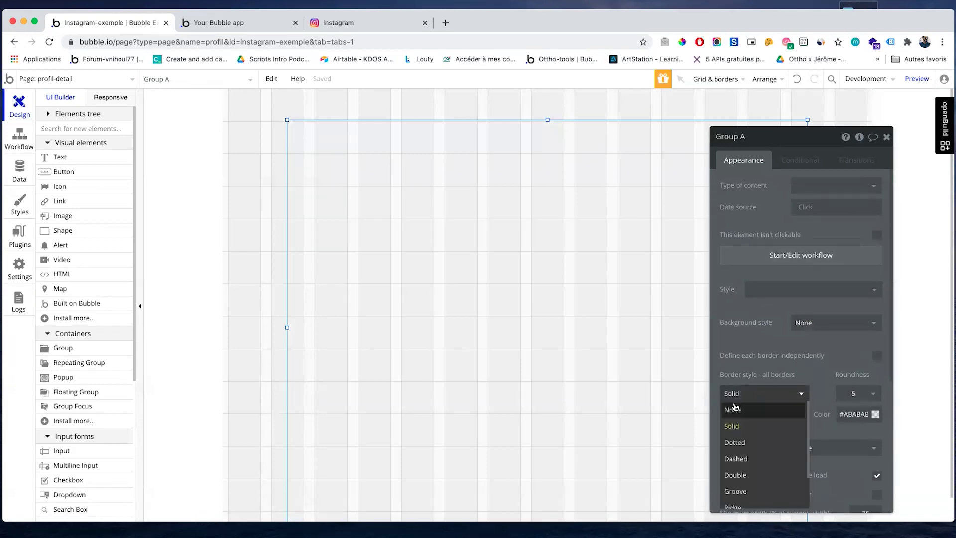
left_click(766, 407)
type("invi")
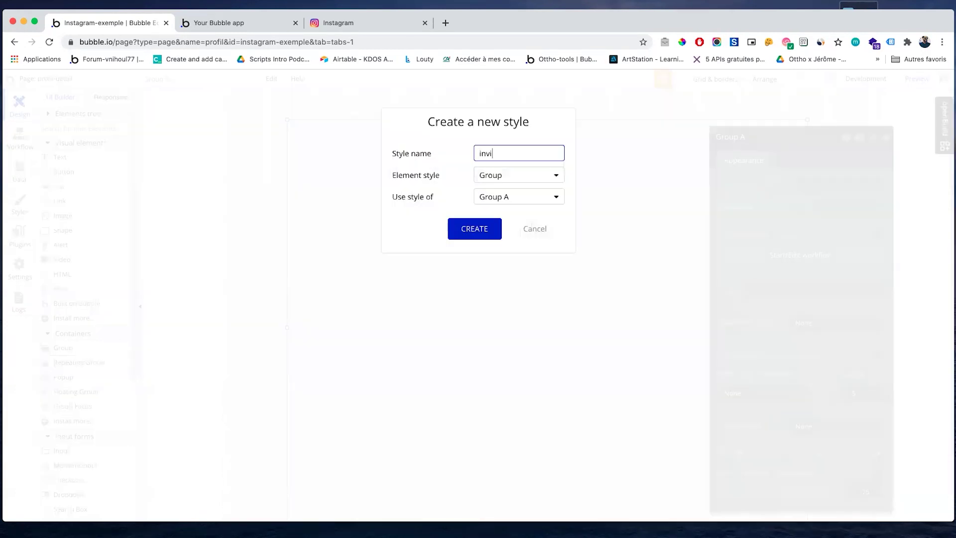
type("sible")
left_click(453, 224)
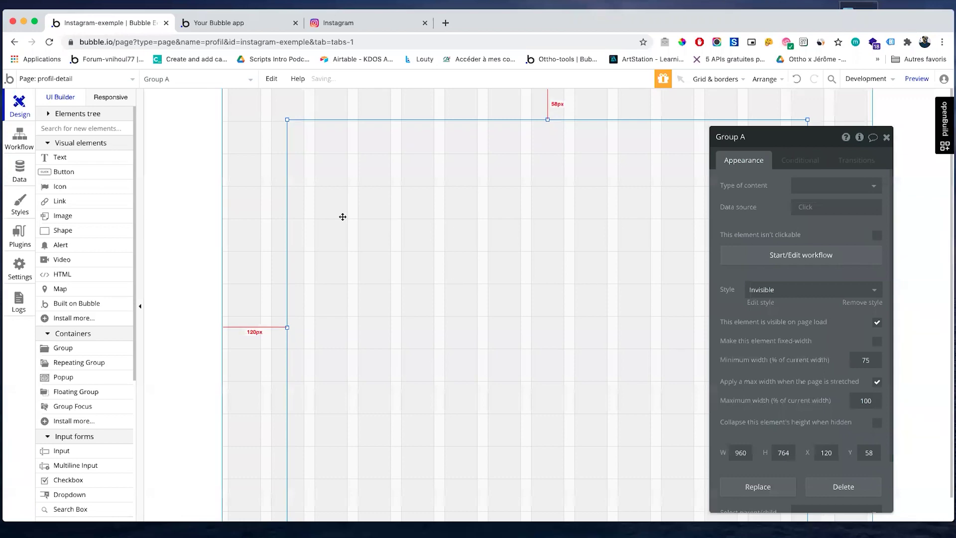
key("ctrl+Right")
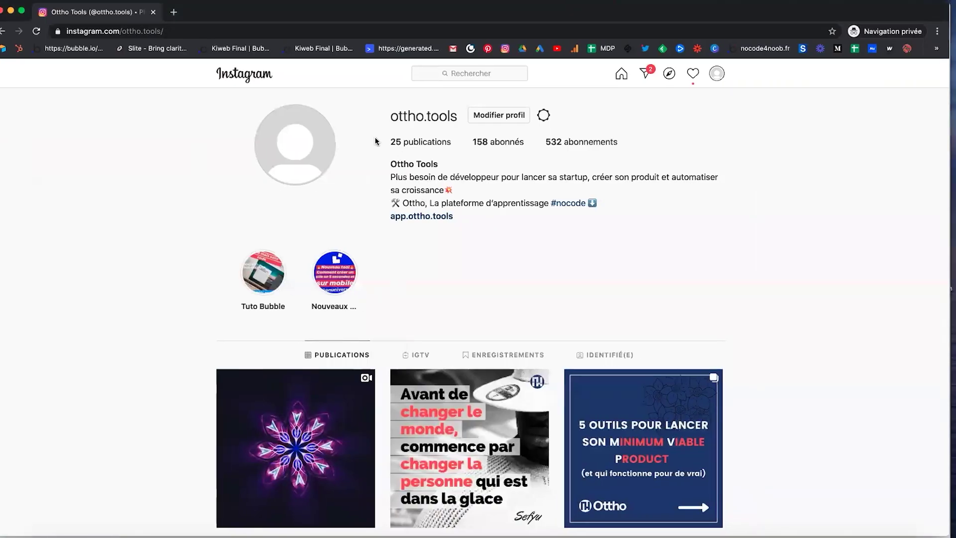
key("ctrl+Left")
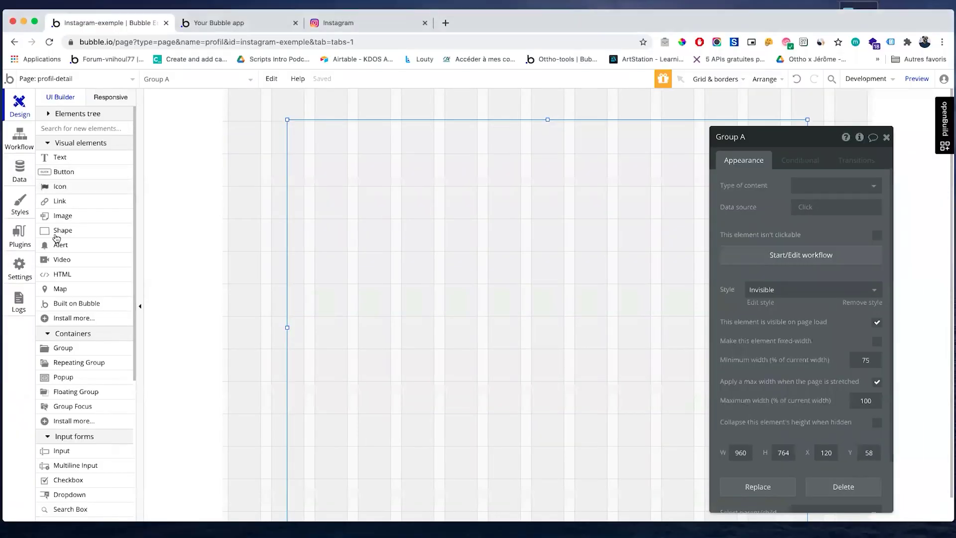
Add an image in Group A showing Current User's photo, sized about 265×244 px.
left_click(64, 219)
left_click_drag(320, 160, 468, 264)
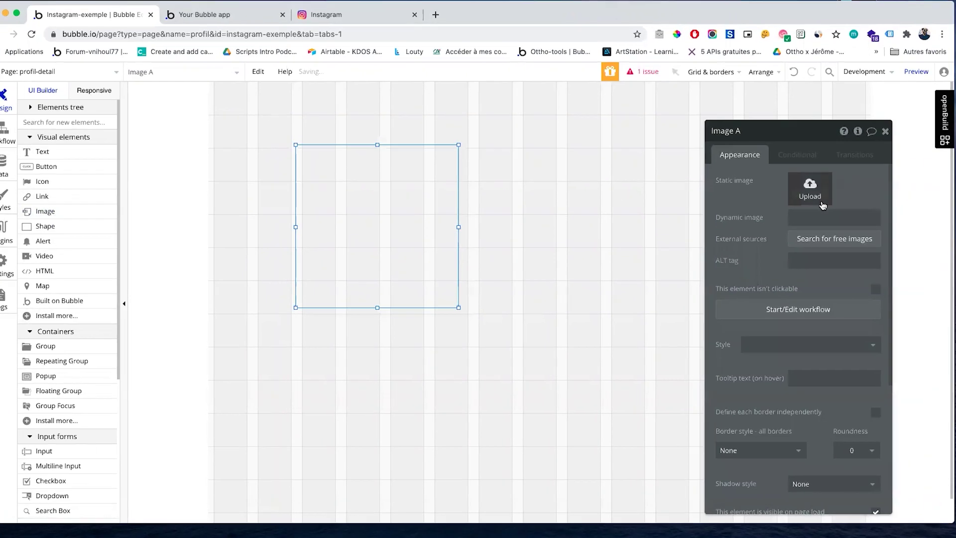
left_click(796, 223)
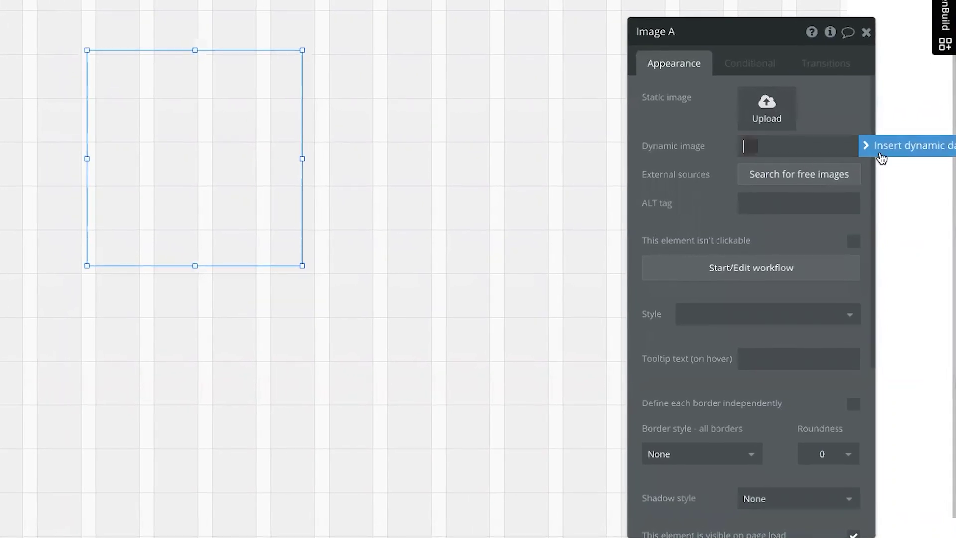
left_click(892, 154)
left_click(799, 218)
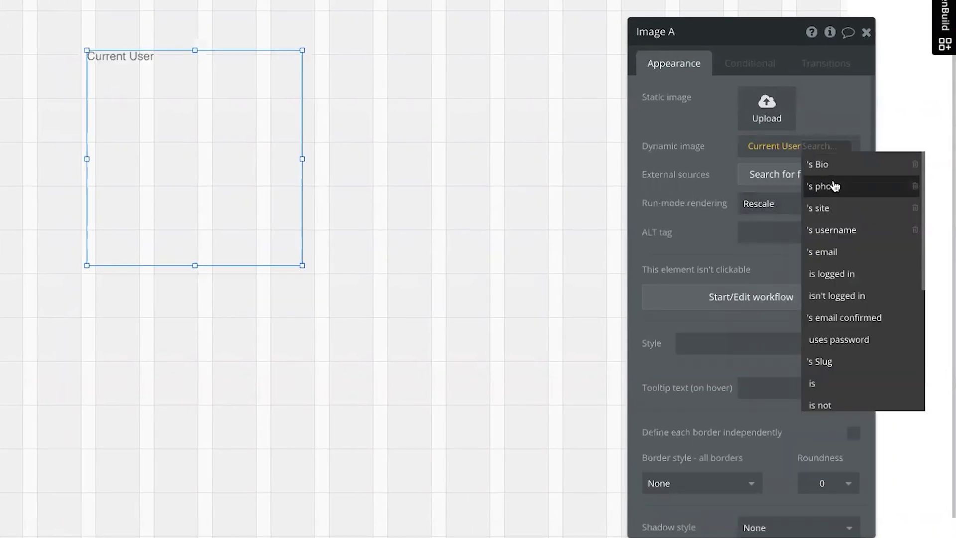
left_click(830, 187)
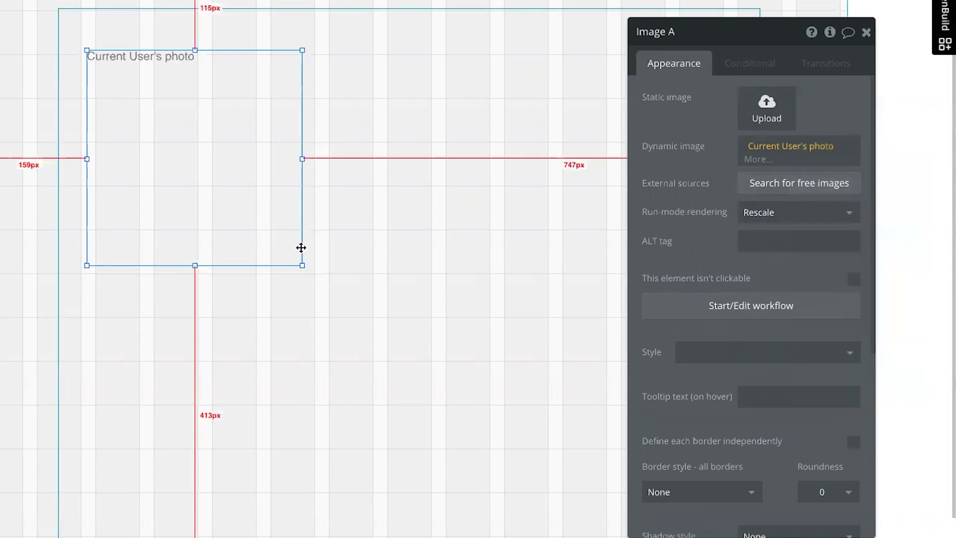
left_click_drag(303, 266, 282, 230)
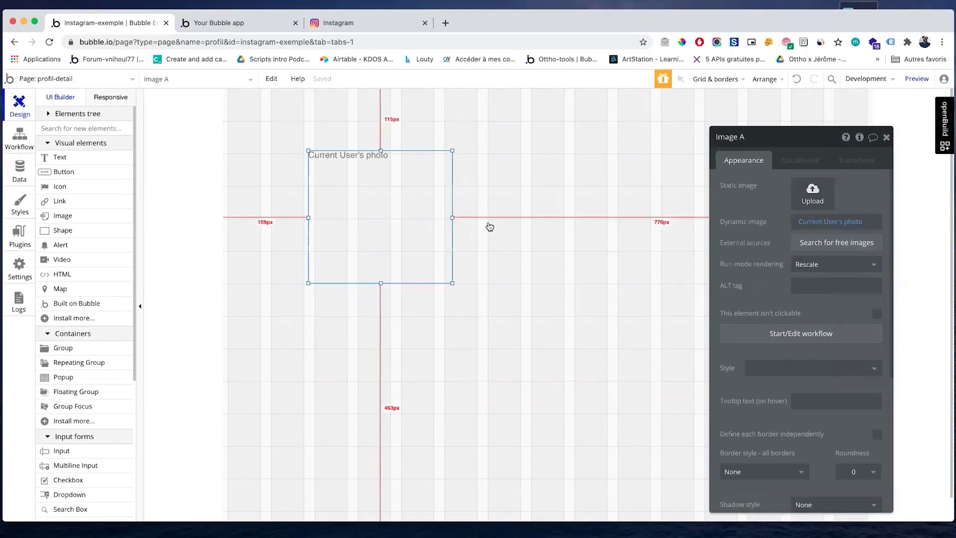
key("ctrl+Right")
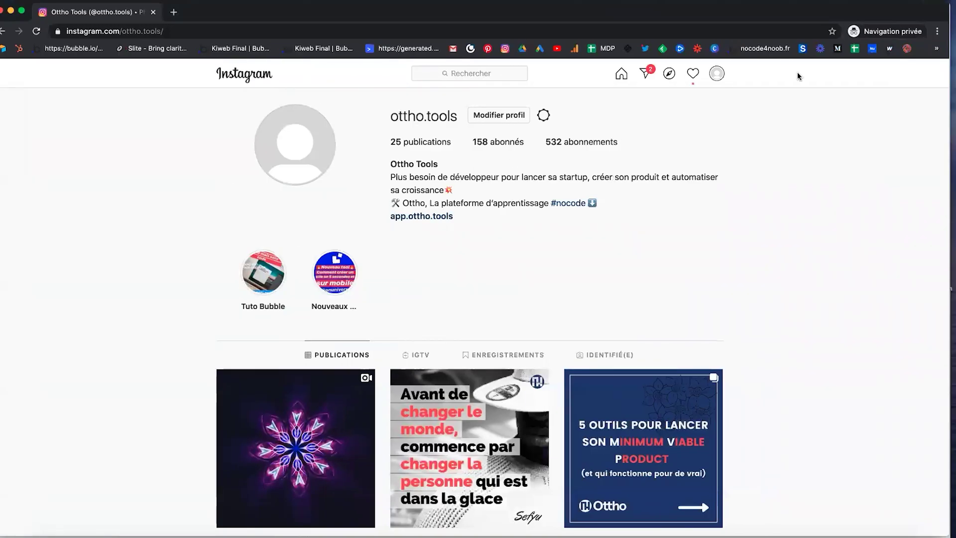
View another account's profile from the Instagram home feed for reference.
left_click(245, 74)
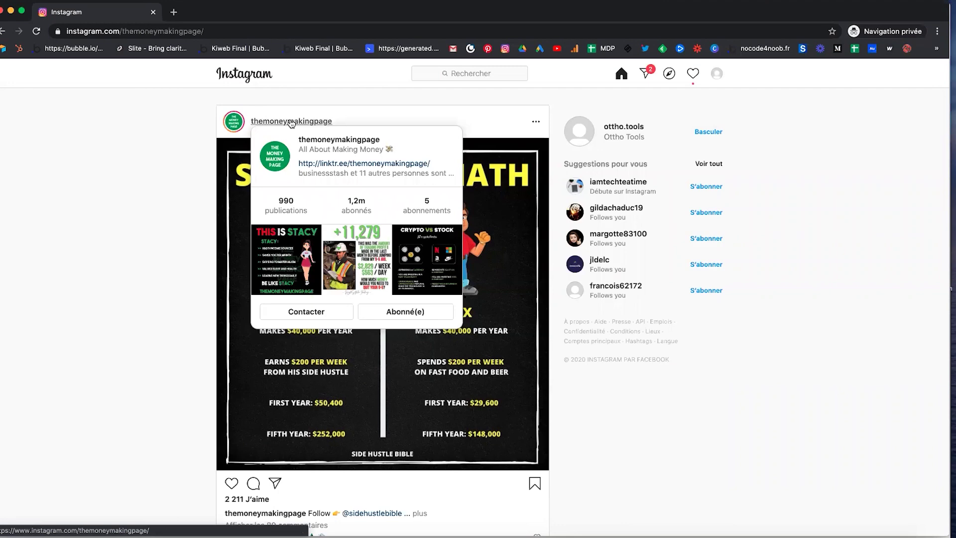
left_click(291, 123)
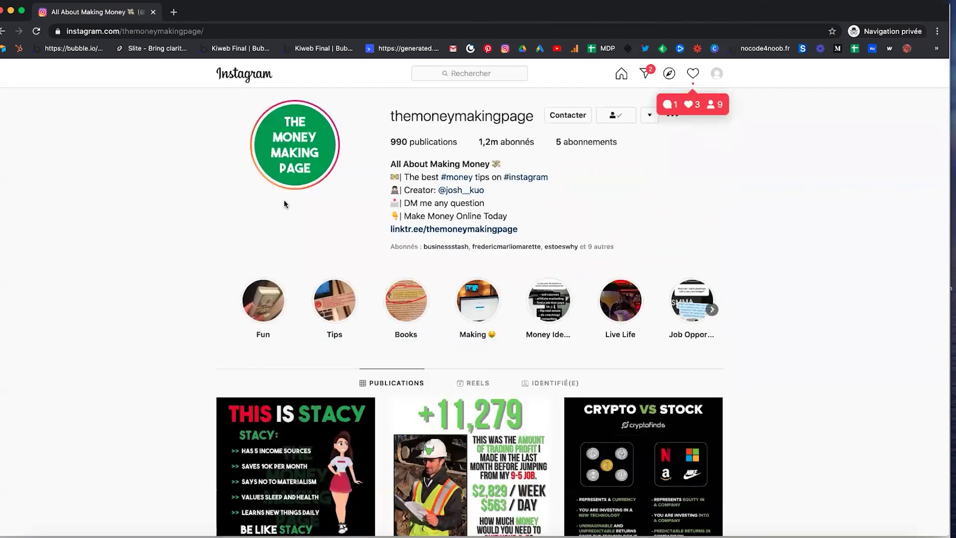
key("super+Tab")
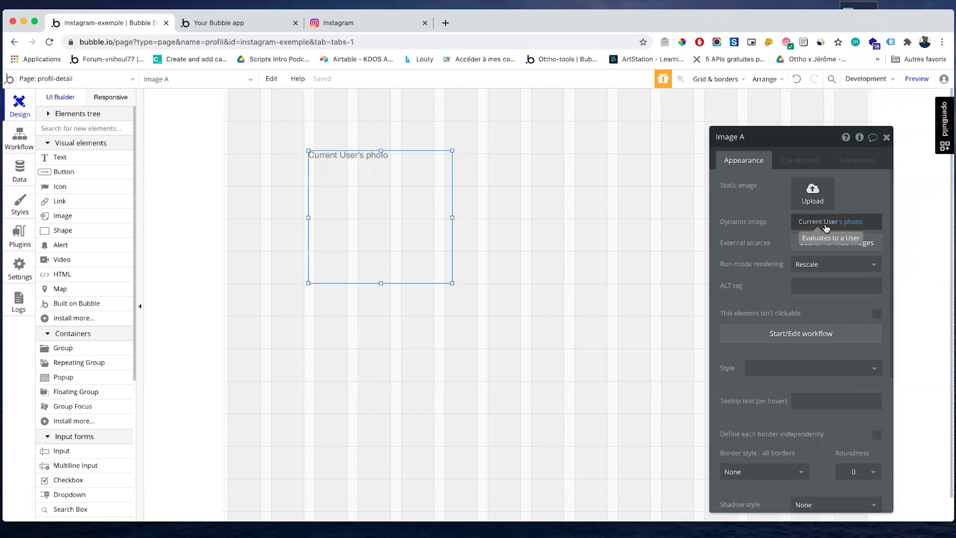
Select Group A and the Current User's photo image, then bring up the page list.
left_click(522, 249)
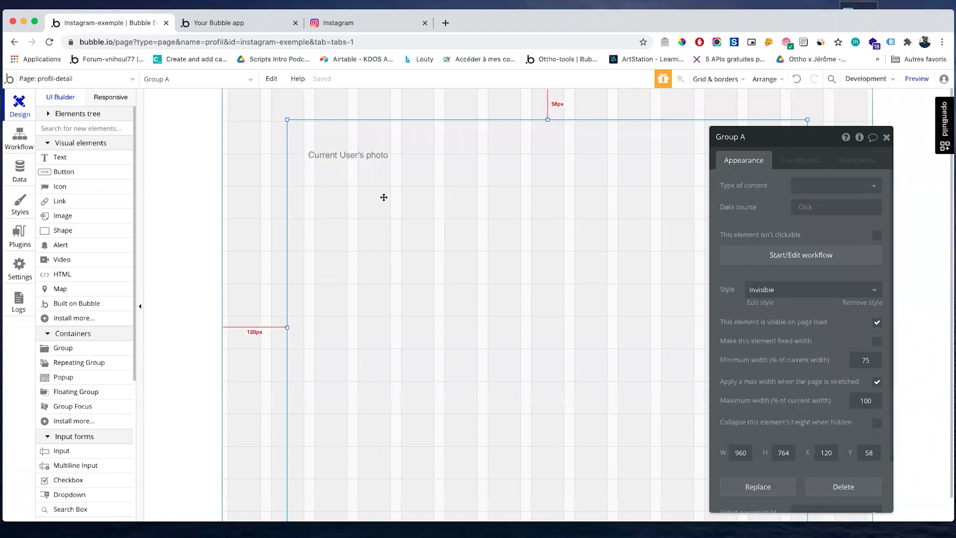
left_click(372, 209)
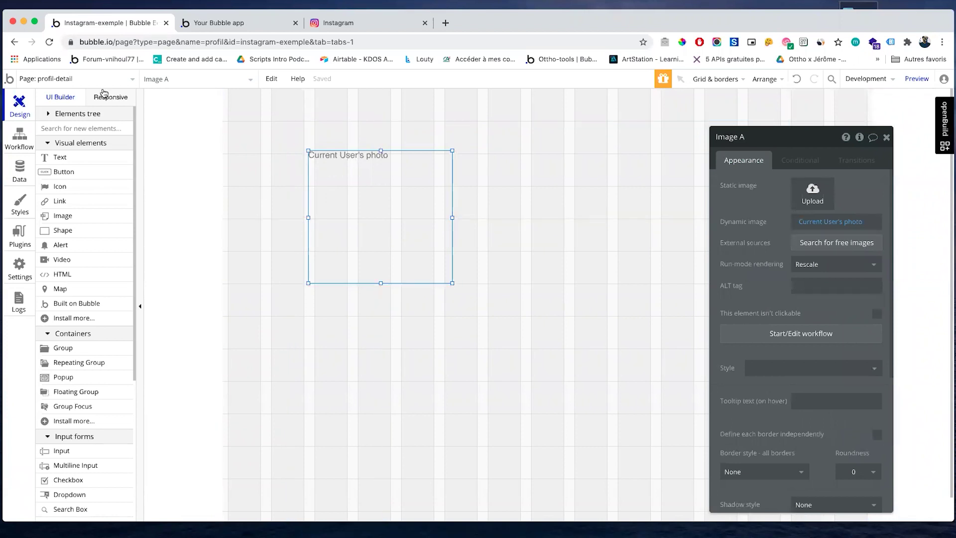
left_click(90, 78)
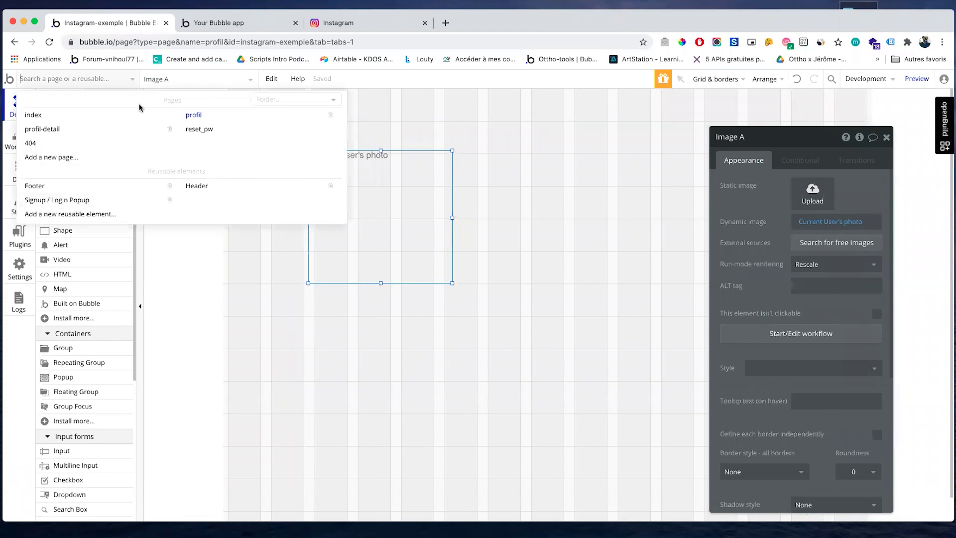
Create a new page named 'feed' cloned from the profil page.
mouse_move(147, 139)
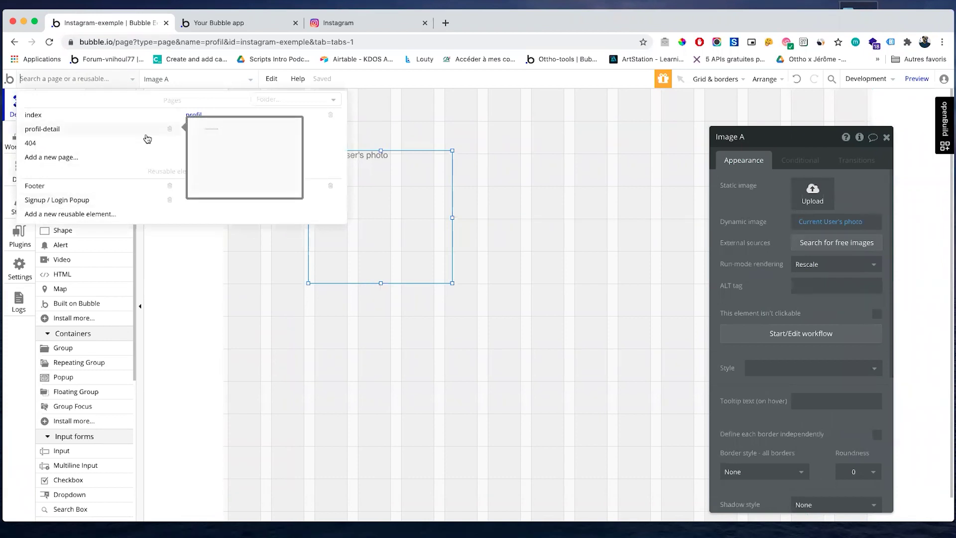
left_click(81, 158)
type("feed")
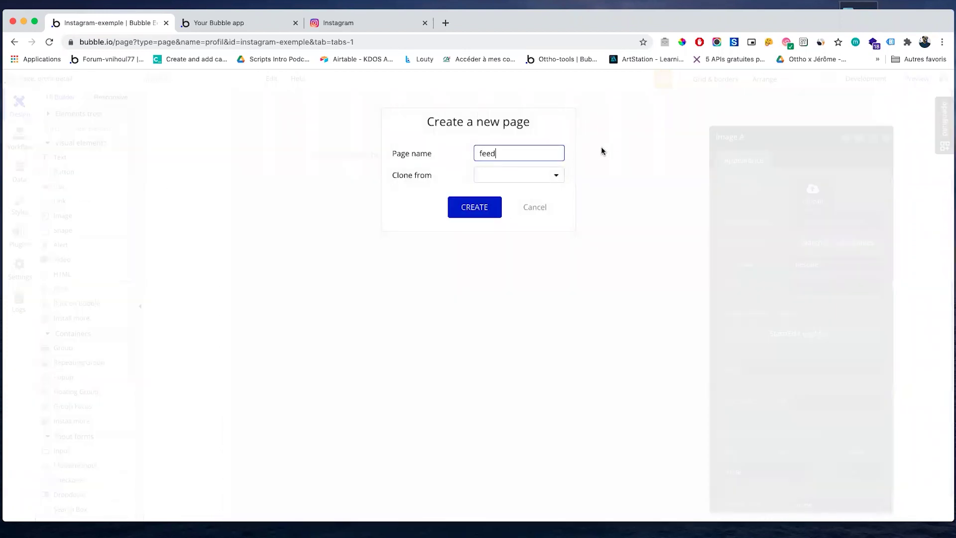
left_click(515, 174)
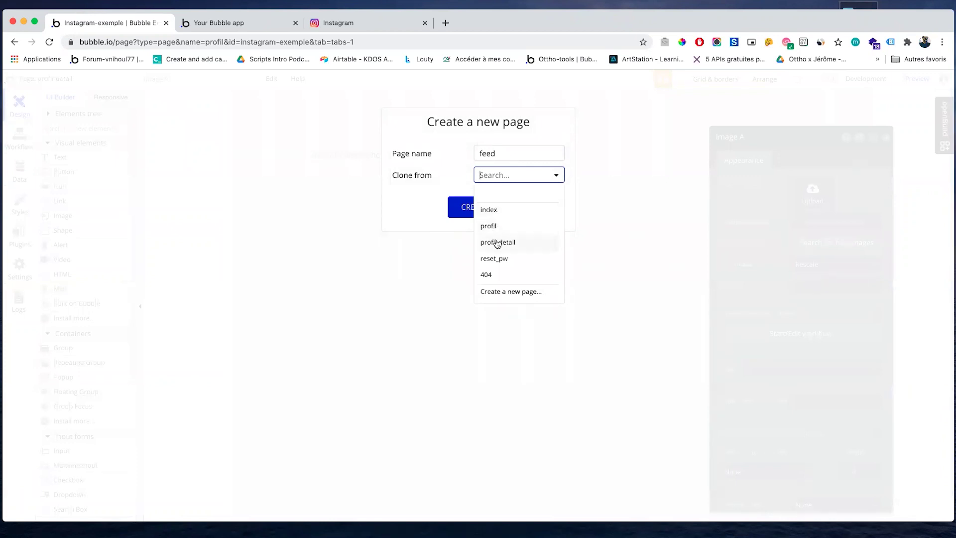
left_click(491, 227)
left_click(485, 213)
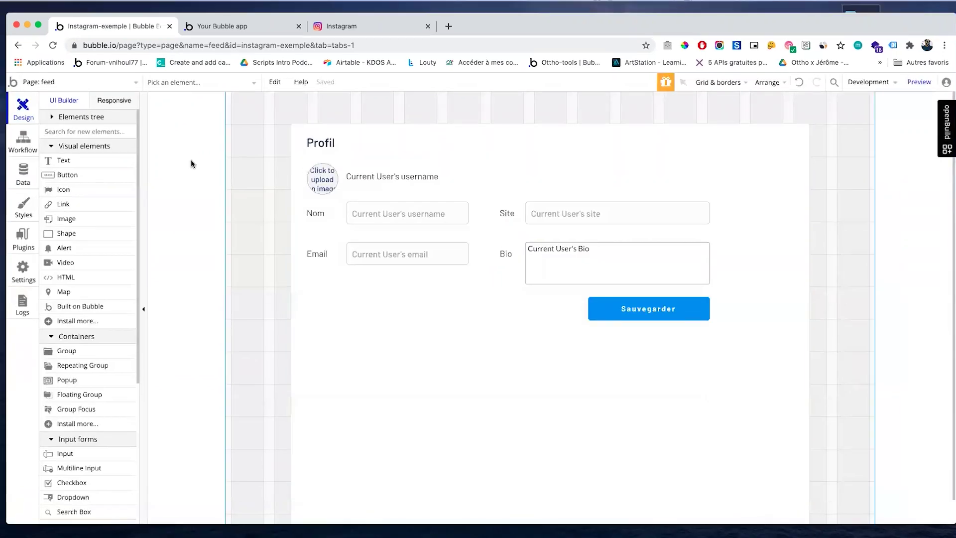
Group all the feed page's elements into Group A with the Invisible style.
key("super+a")
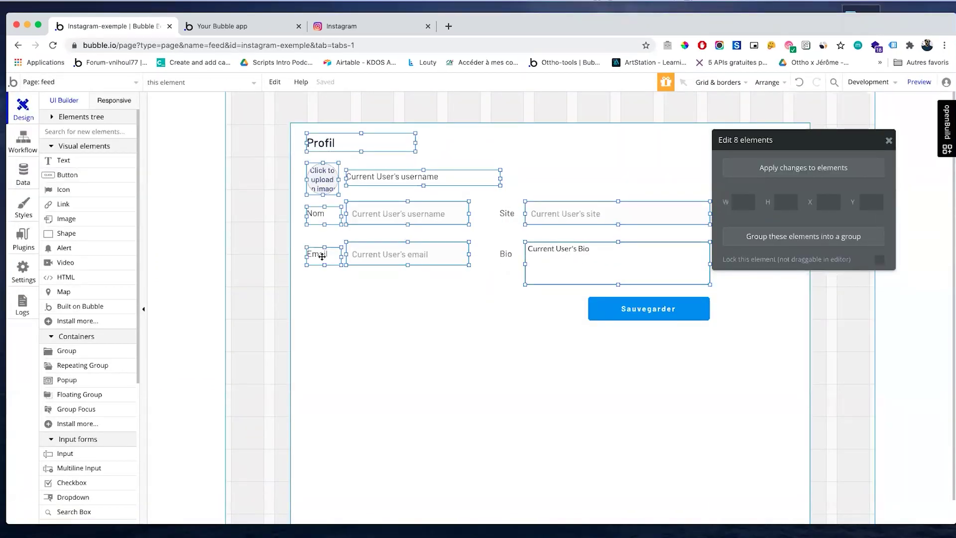
left_click(804, 236)
left_click(817, 292)
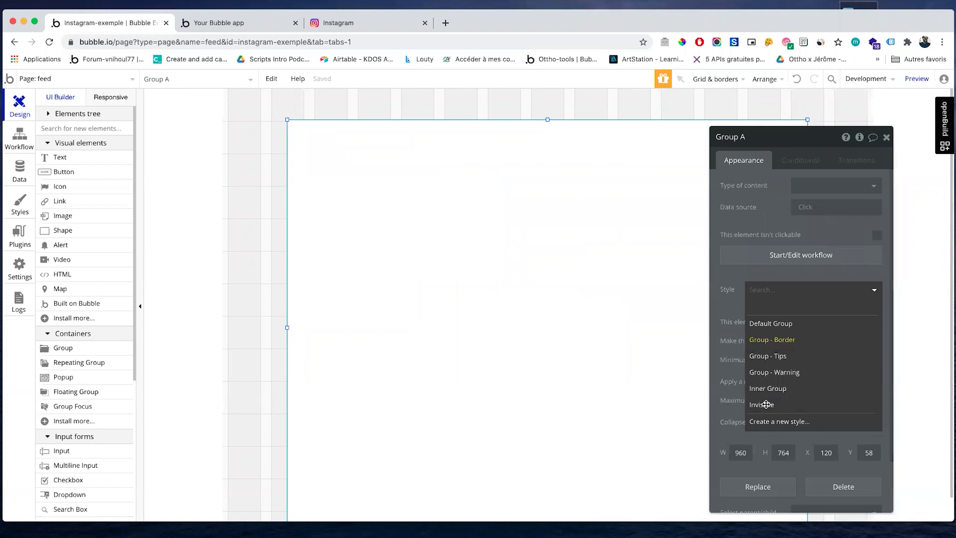
left_click(787, 407)
left_click(202, 225)
left_click(442, 225)
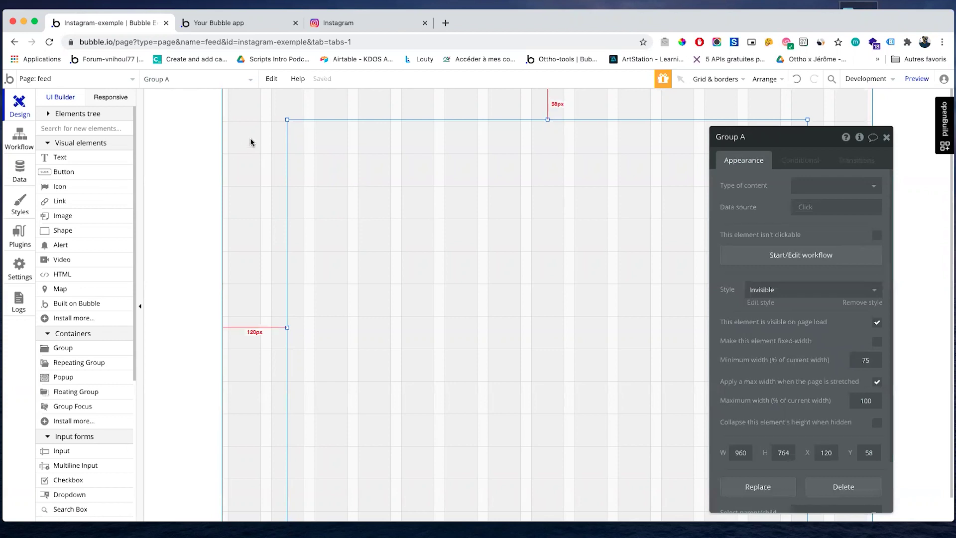
Check the running app and Instagram reference, then switch the editor to the feed page.
left_click(232, 23)
left_click(336, 26)
left_click(235, 24)
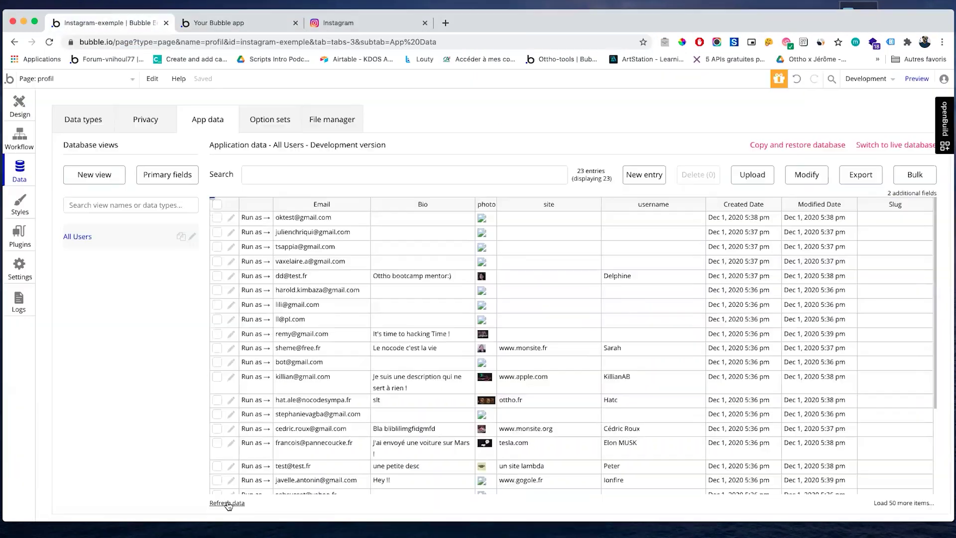
left_click(20, 103)
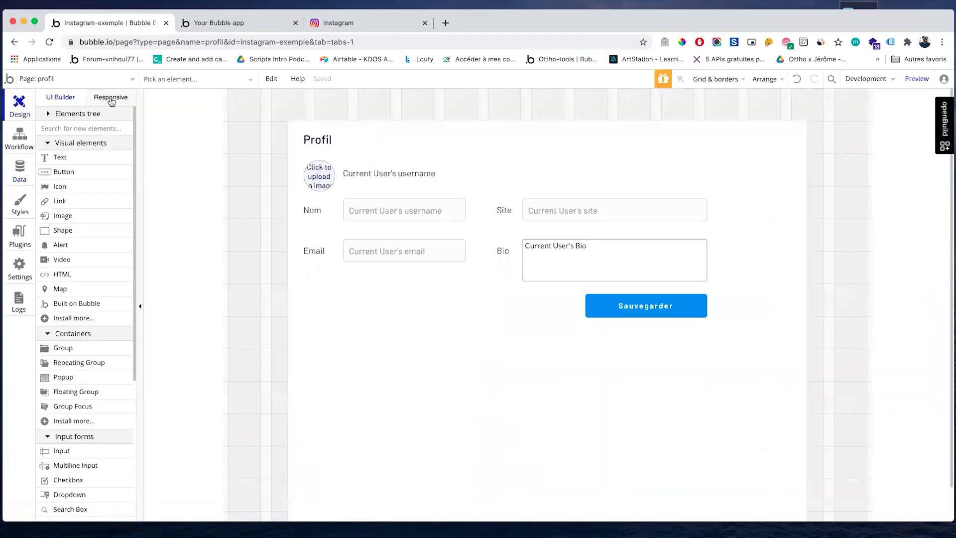
left_click(80, 80)
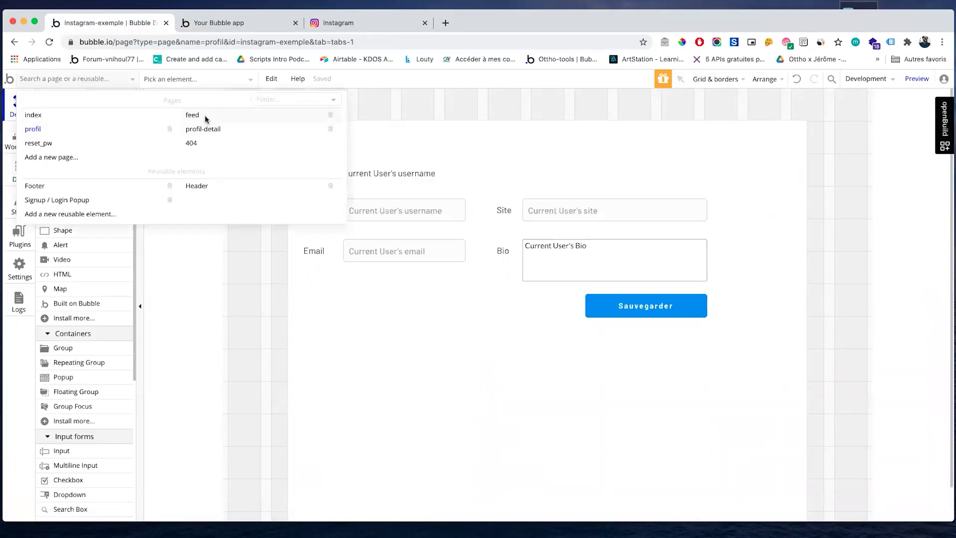
left_click(192, 115)
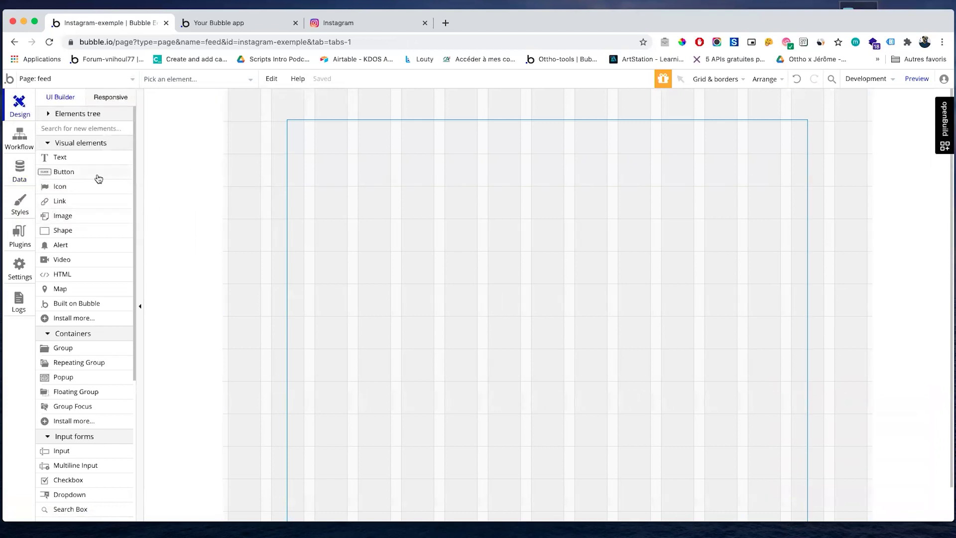
Add a User repeating group sourced from a search for Users, sized 544×756.
scroll(86, 329, "down", 2)
left_click(89, 333)
left_click(376, 207)
left_click_drag(384, 214, 327, 171)
left_click(847, 191)
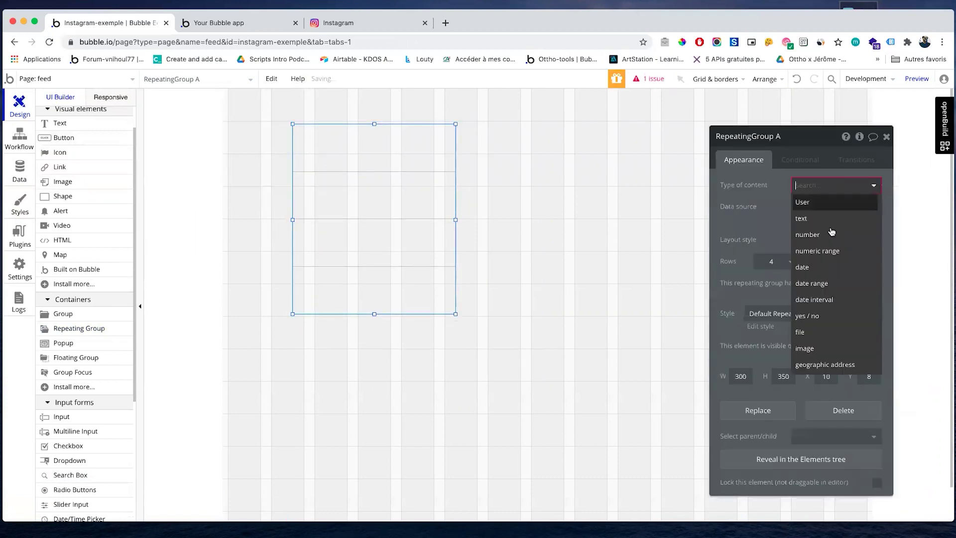
left_click(817, 202)
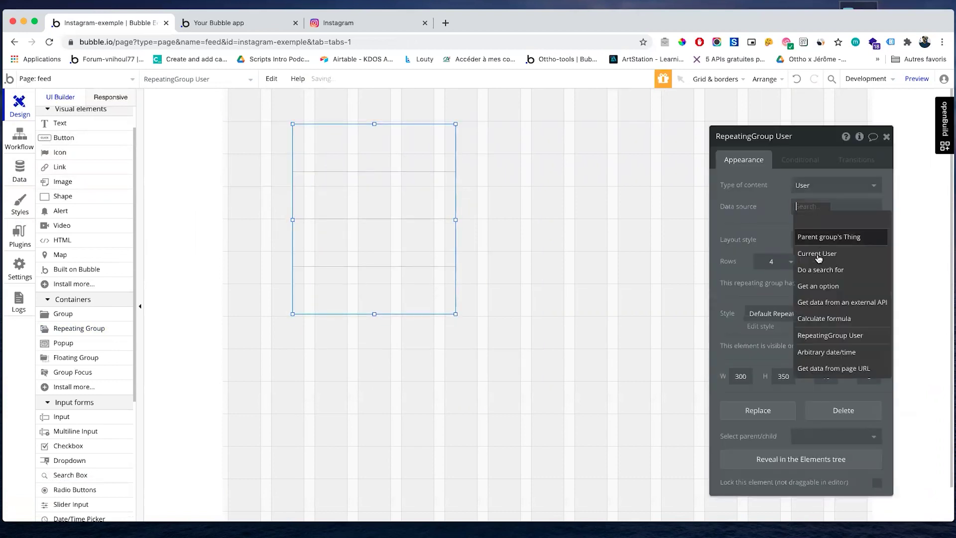
left_click(820, 270)
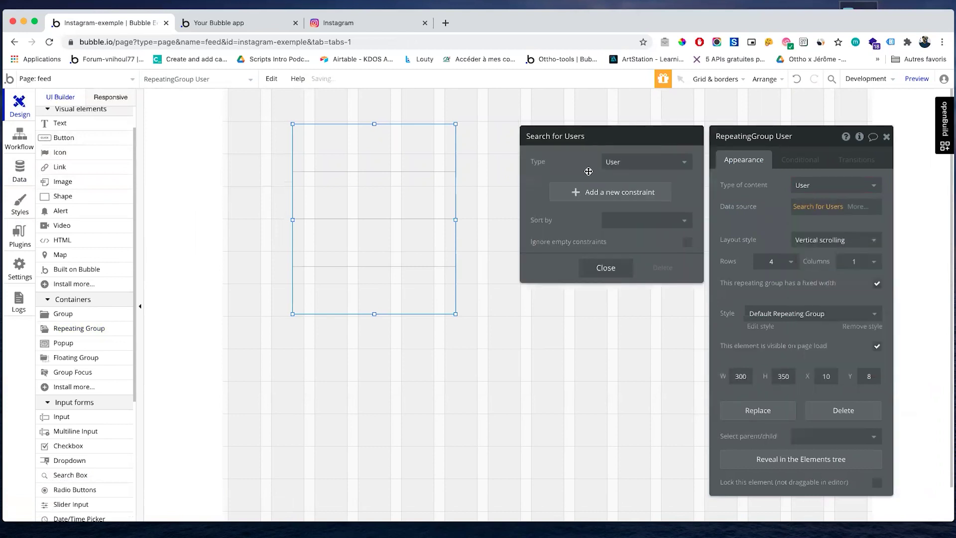
left_click_drag(457, 315, 588, 532)
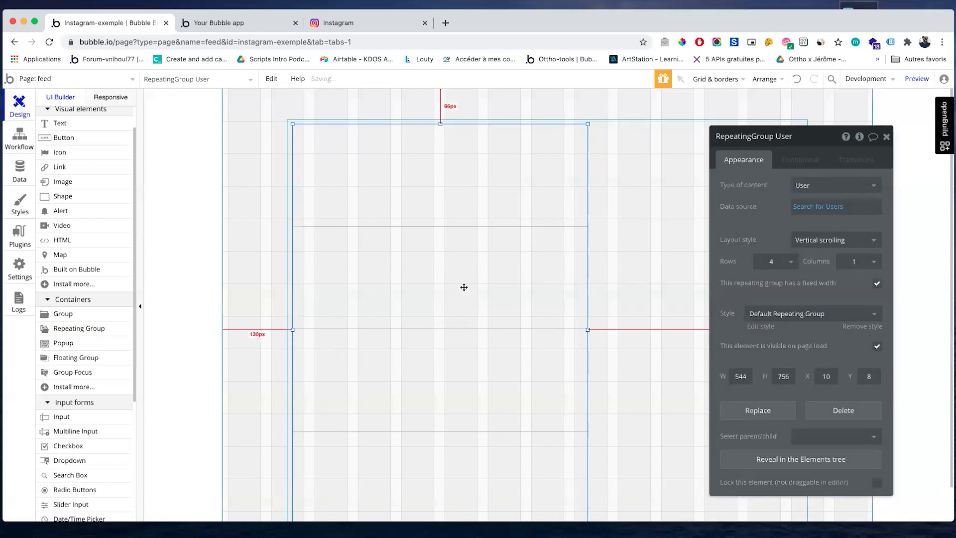
Keep the vertical scrolling layout and drop an image into the list's first cell.
left_click(835, 240)
left_click(822, 255)
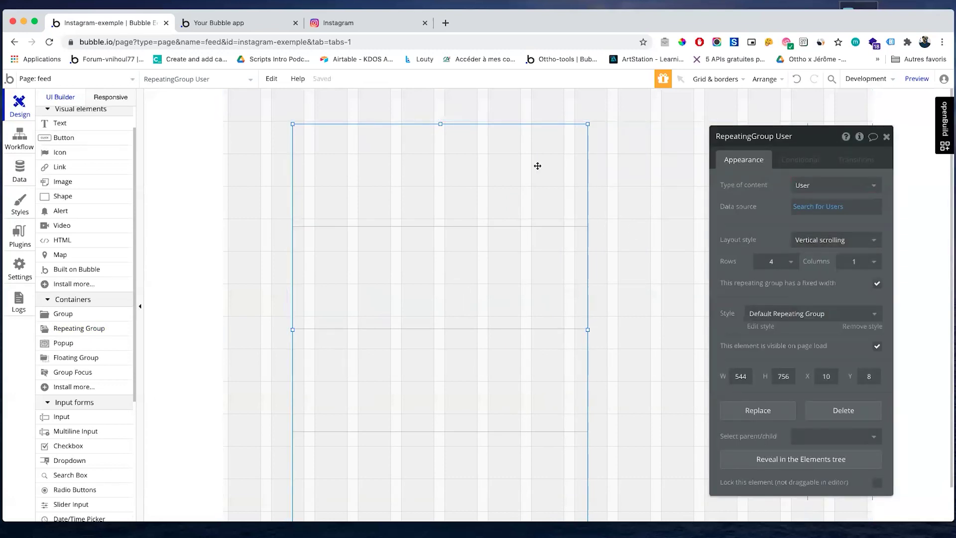
scroll(75, 284, "up", 1)
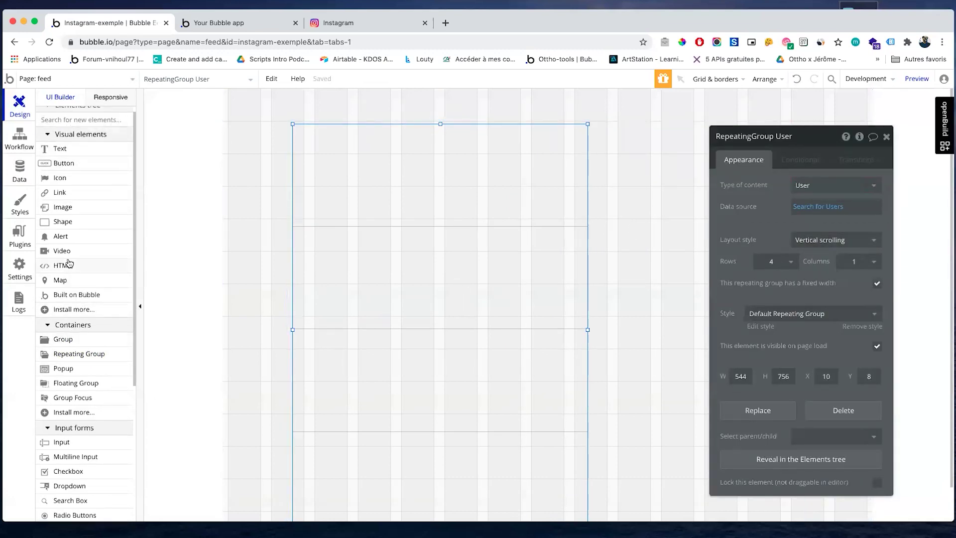
left_click_drag(64, 216, 337, 175)
Bind the cell image to Current cell's User's photo, roundness 200, size 65×65.
left_click(838, 228)
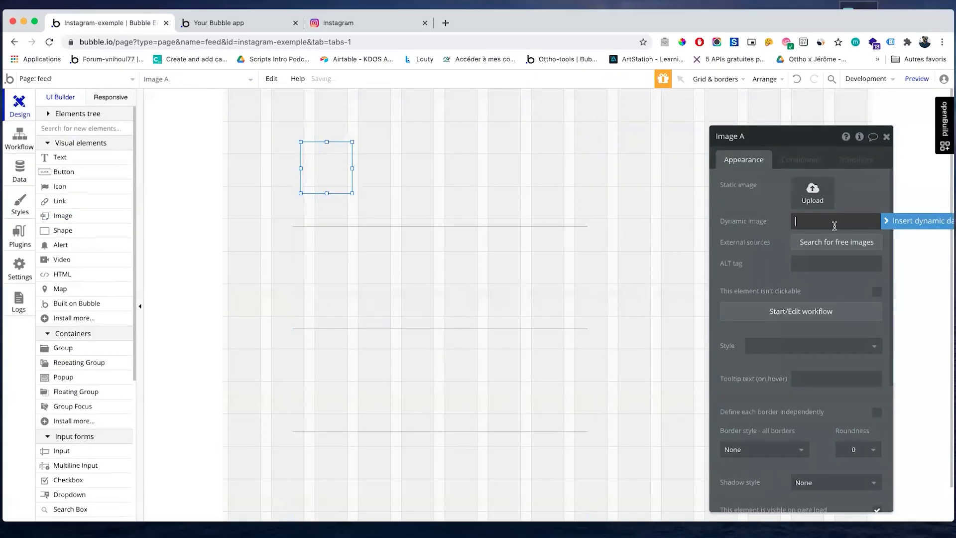
left_click(896, 220)
left_click(817, 249)
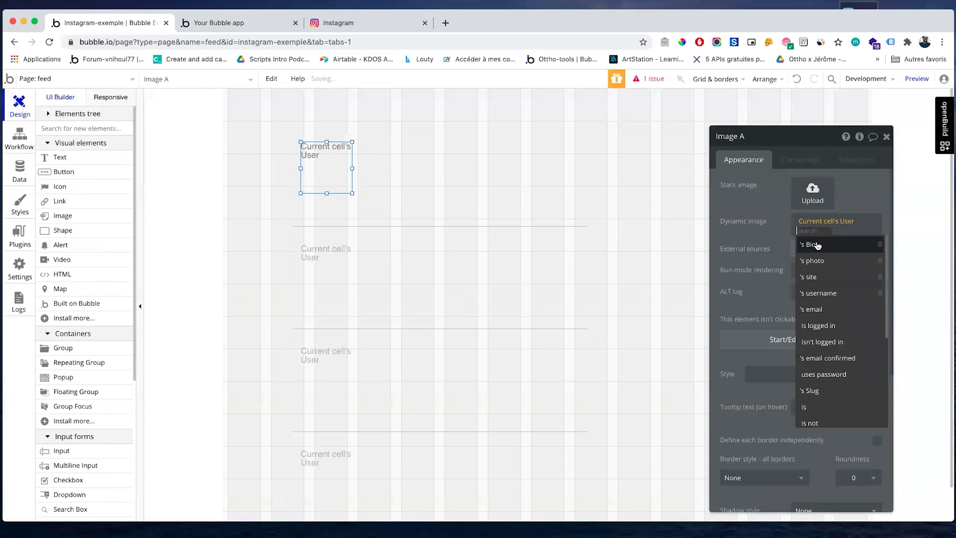
left_click(815, 261)
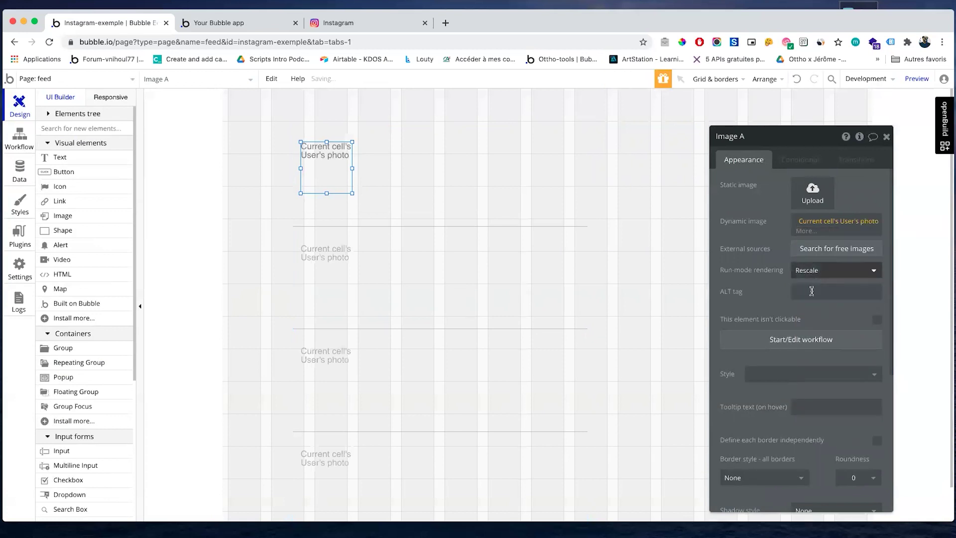
scroll(829, 405, "down", 5)
left_click(853, 296)
type("200")
left_click_drag(356, 196, 341, 174)
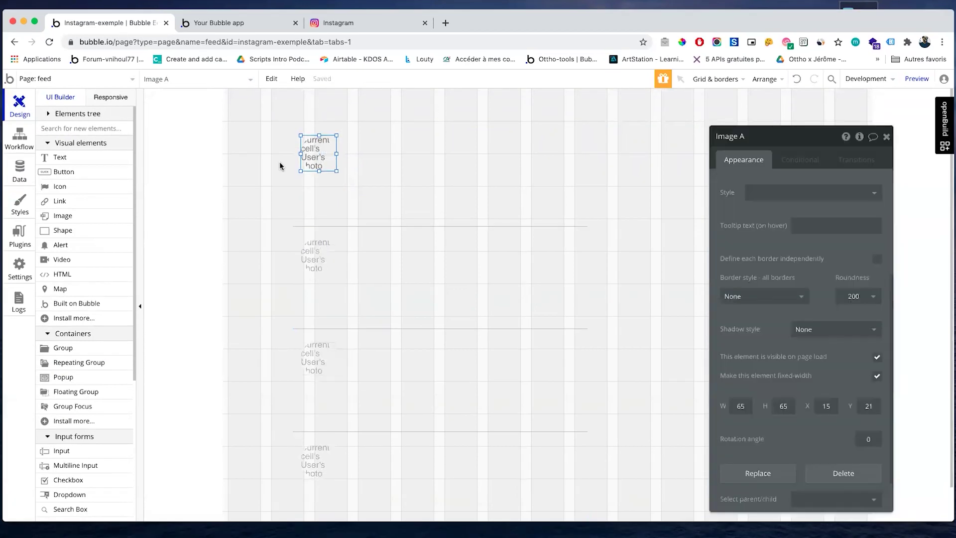
Add a text beside the photo showing Current cell's User's username.
left_click(74, 157)
left_click(360, 158)
left_click(741, 186)
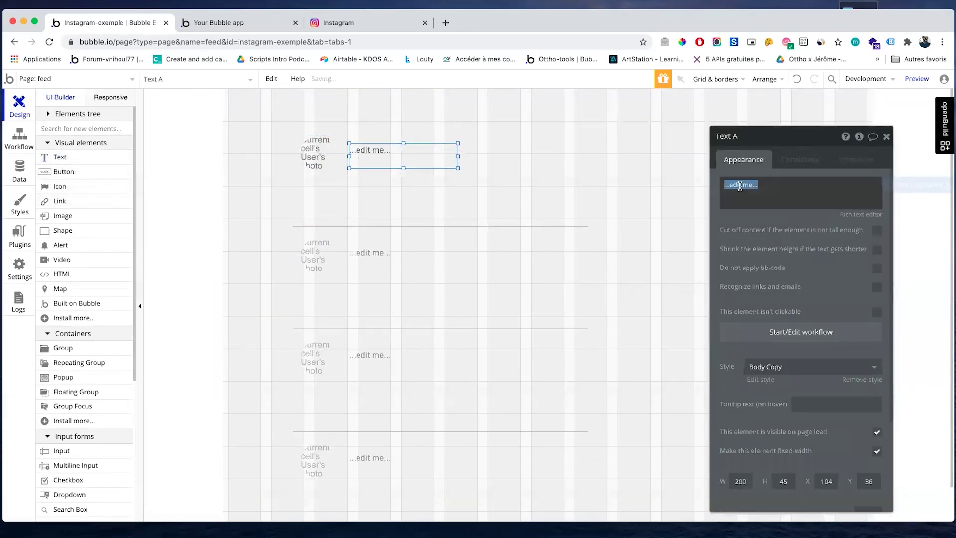
left_click(924, 185)
left_click(758, 215)
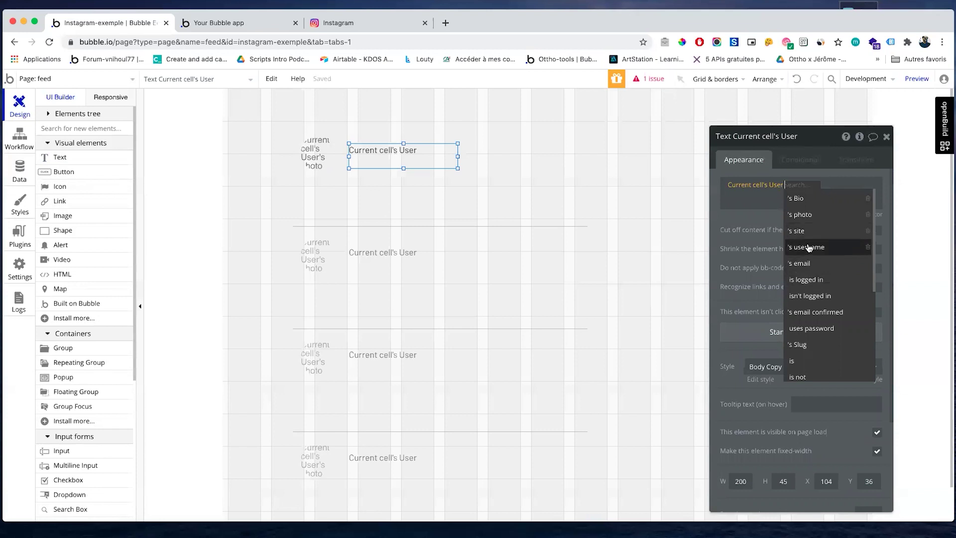
left_click(809, 247)
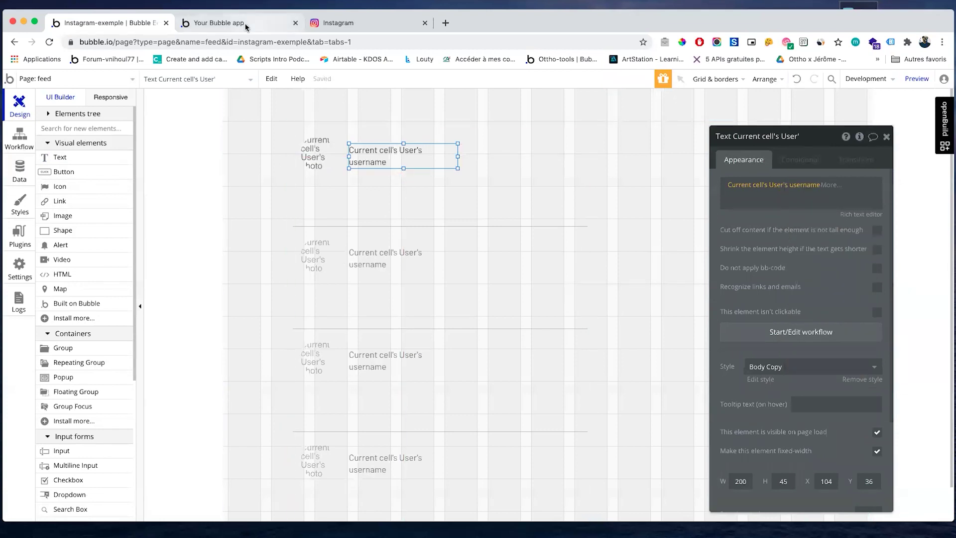
left_click(245, 23)
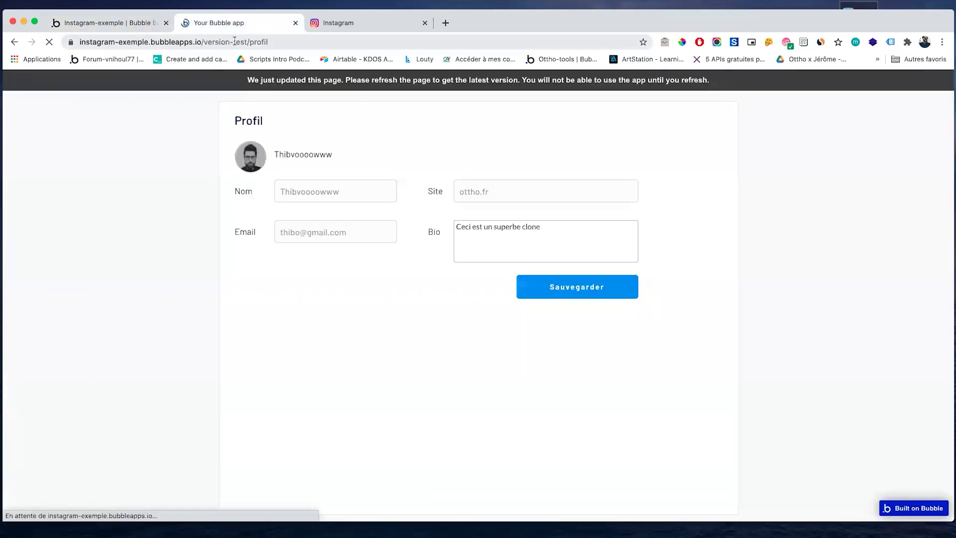
Scroll through the live feed's list of users with photos and usernames.
scroll(324, 197, "down", 3)
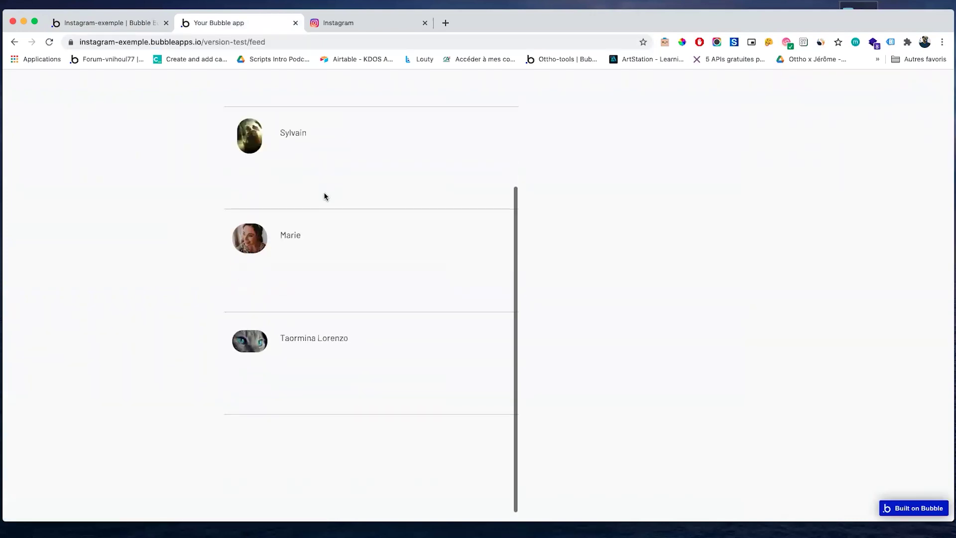
scroll(280, 253, "down", 5)
scroll(241, 324, "down", 5)
scroll(264, 444, "down", 10)
scroll(265, 445, "up", 8)
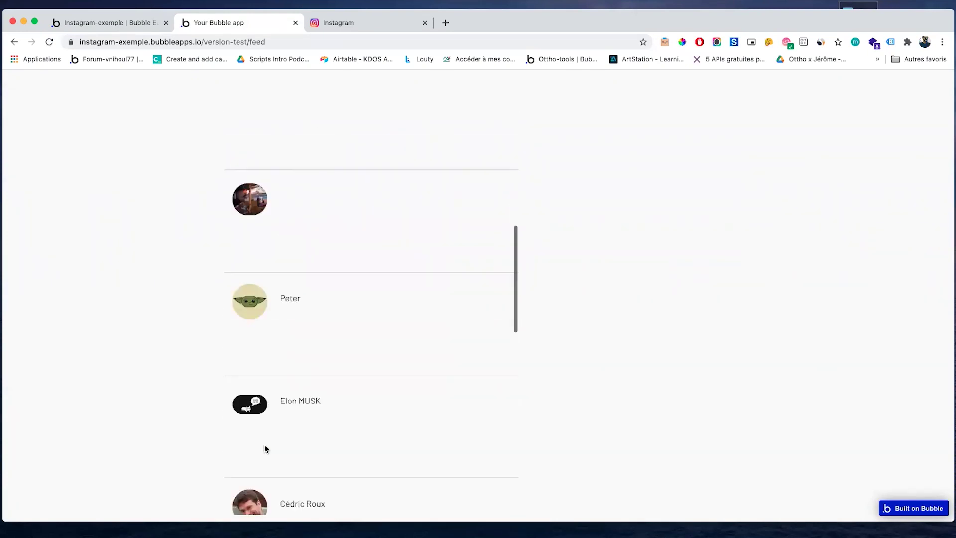
scroll(265, 445, "up", 15)
scroll(264, 274, "down", 20)
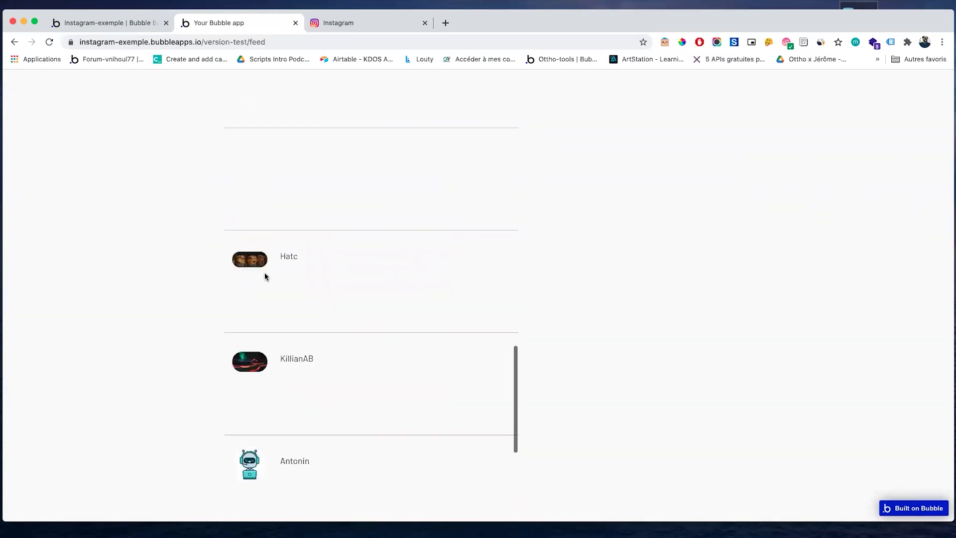
scroll(307, 210, "up", 20)
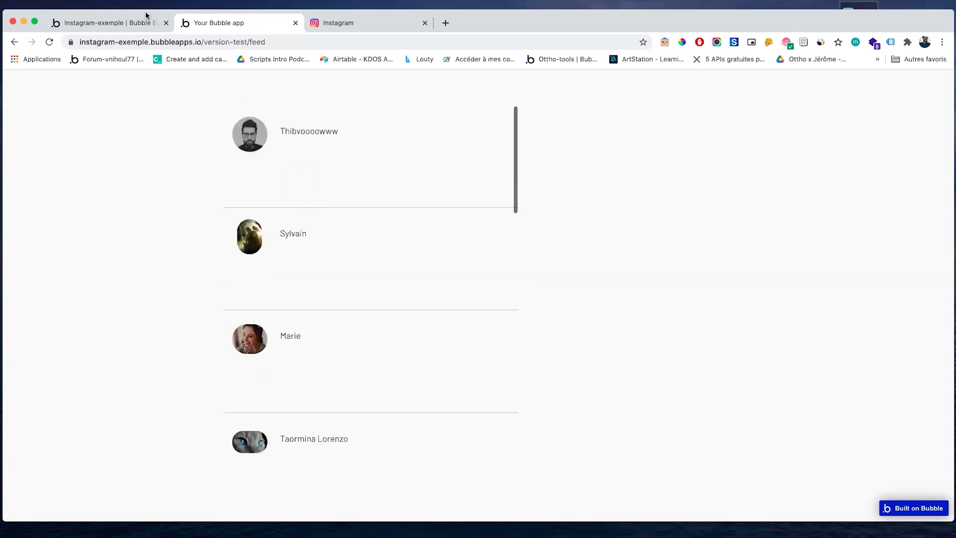
Change the Users list's layout style and recheck it in the live feed.
left_click(123, 20)
left_click(438, 190)
left_click(837, 240)
left_click(813, 269)
left_click(234, 23)
scroll(349, 312, "down", 15)
scroll(349, 311, "up", 20)
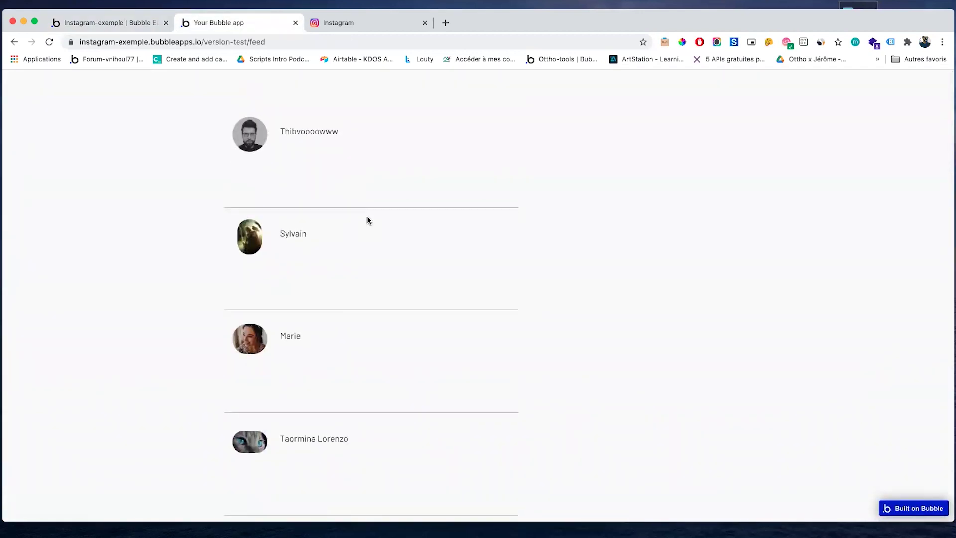
key("ctrl+Right")
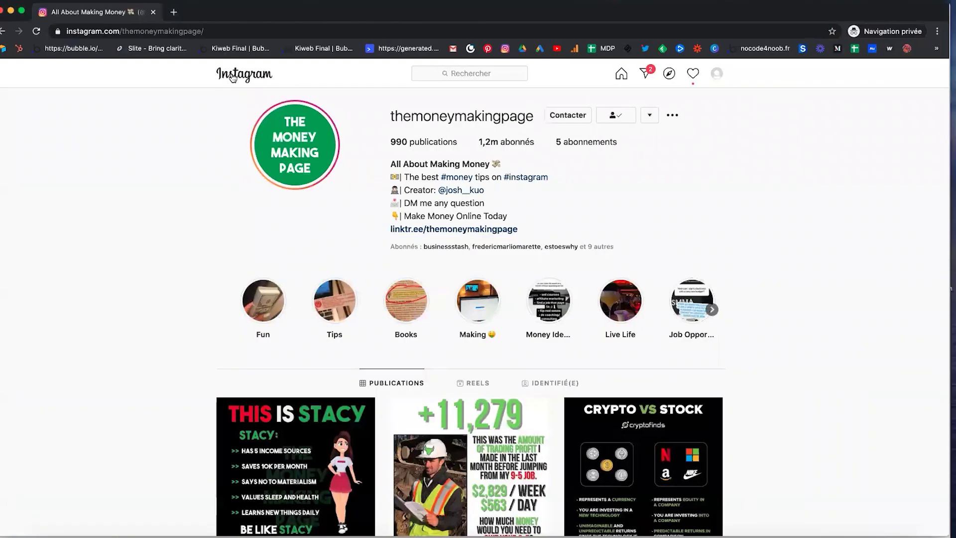
Browse the Instagram home feed for layout reference, then return to the Bubble app.
left_click(3, 32)
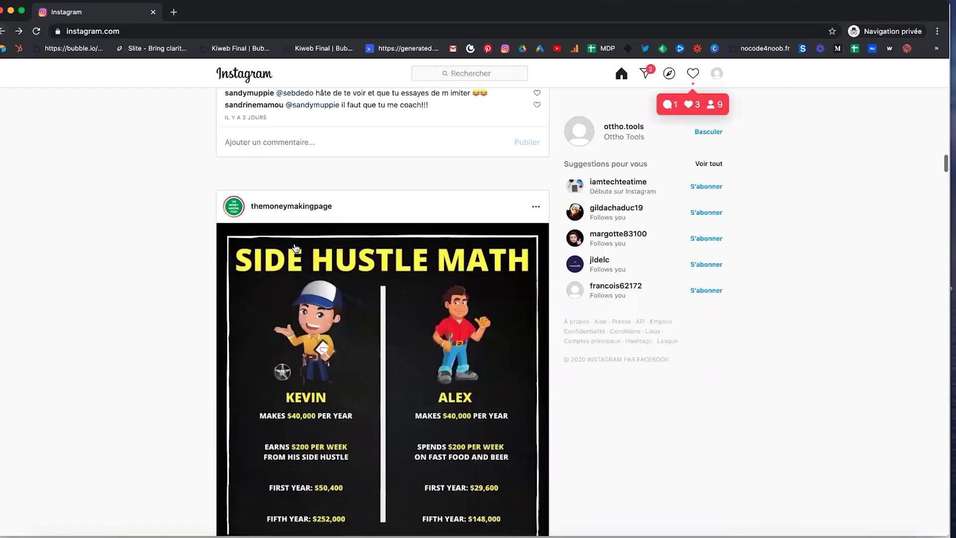
scroll(328, 382, "down", 2)
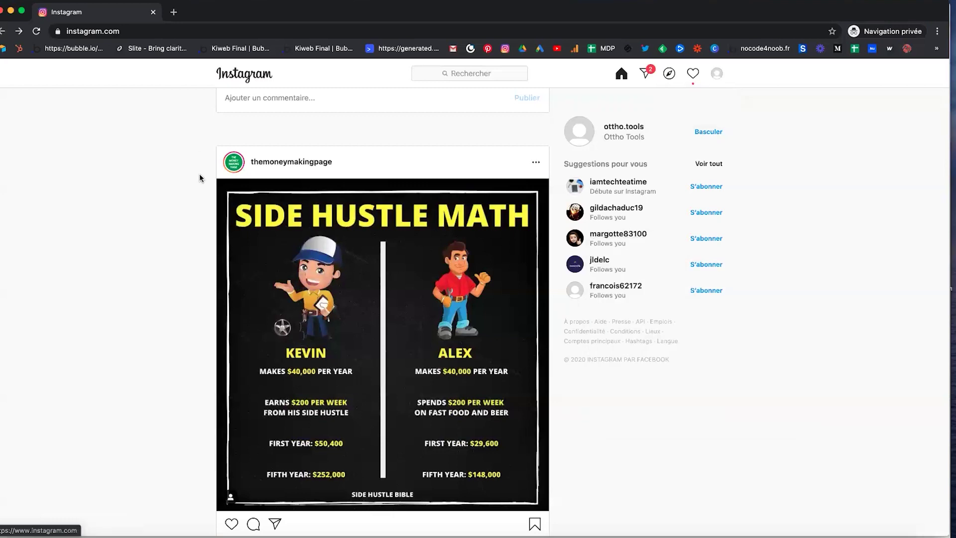
key("ctrl+Left")
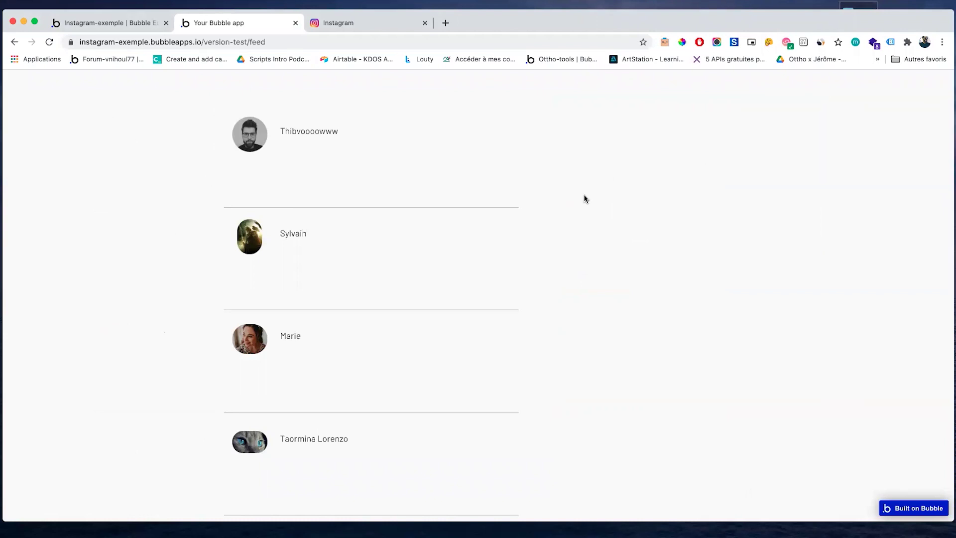
scroll(313, 218, "down", 6)
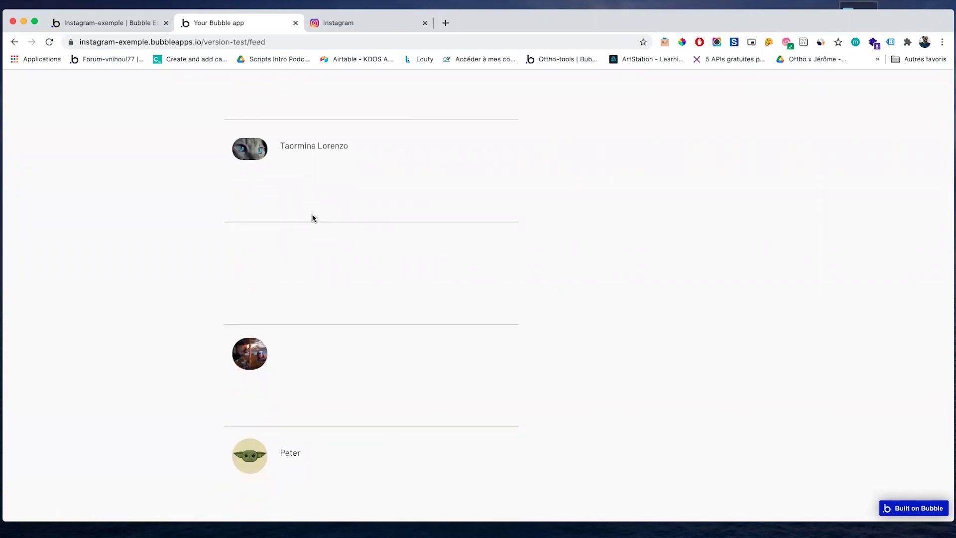
scroll(358, 167, "up", 6)
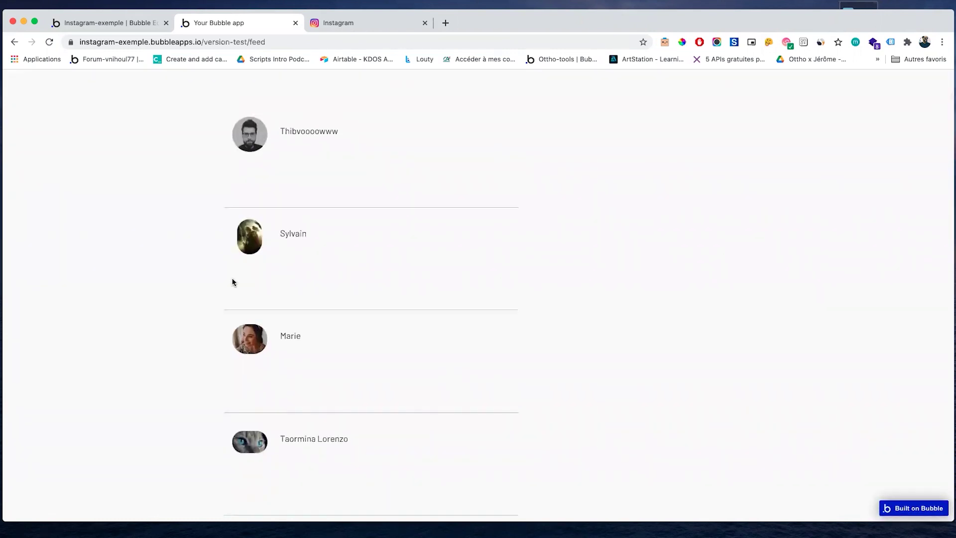
Reposition the Users repeating group on the feed page and narrow it.
left_click(127, 23)
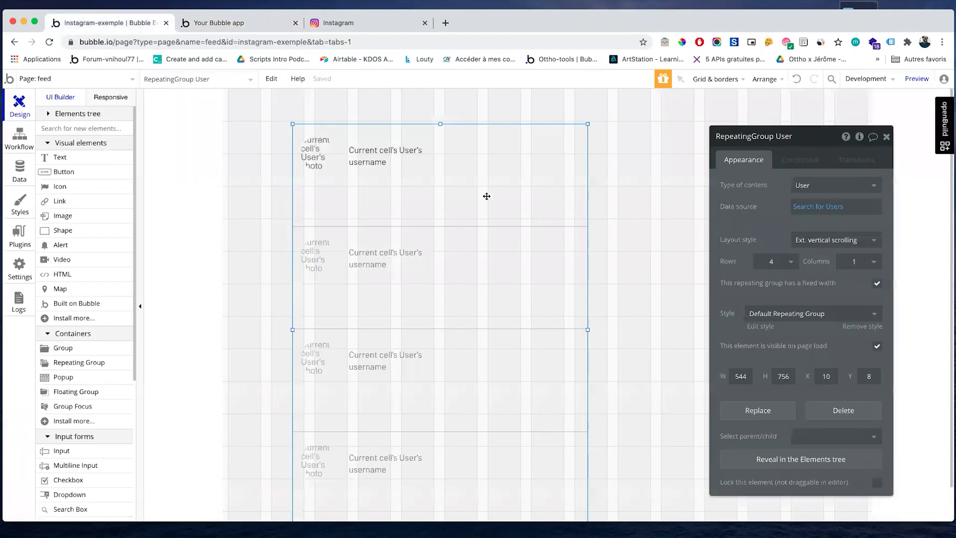
scroll(495, 291, "down", 1)
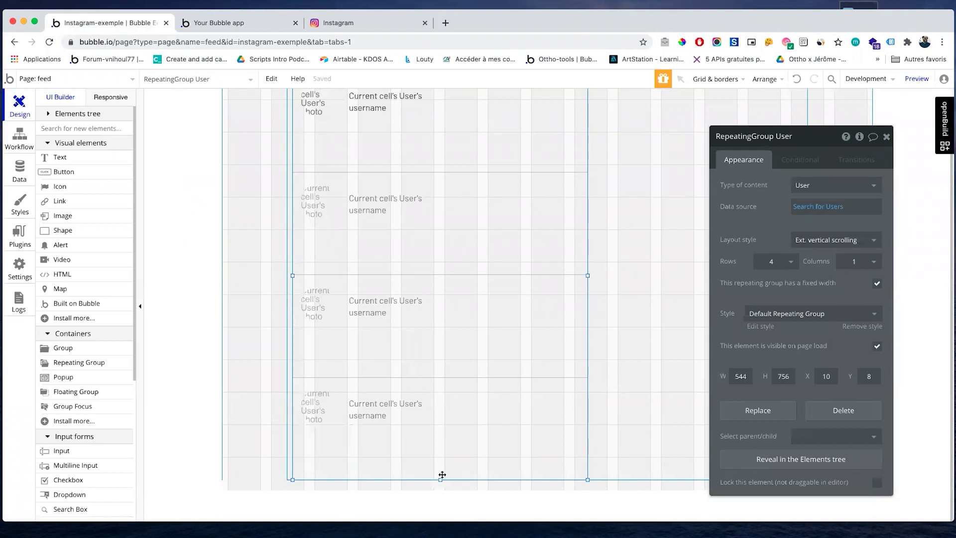
left_click_drag(443, 314, 444, 273)
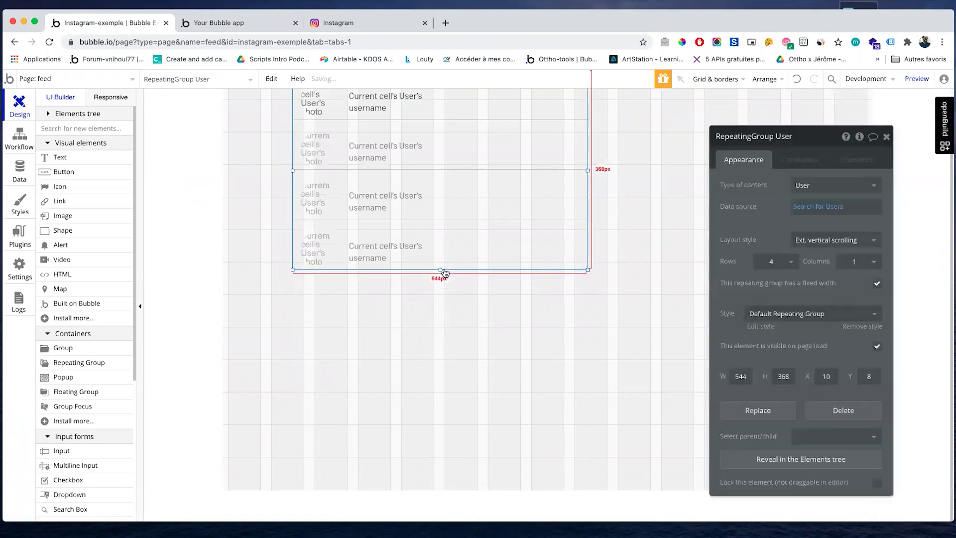
scroll(451, 189, "up", 2)
left_click_drag(452, 188, 595, 195)
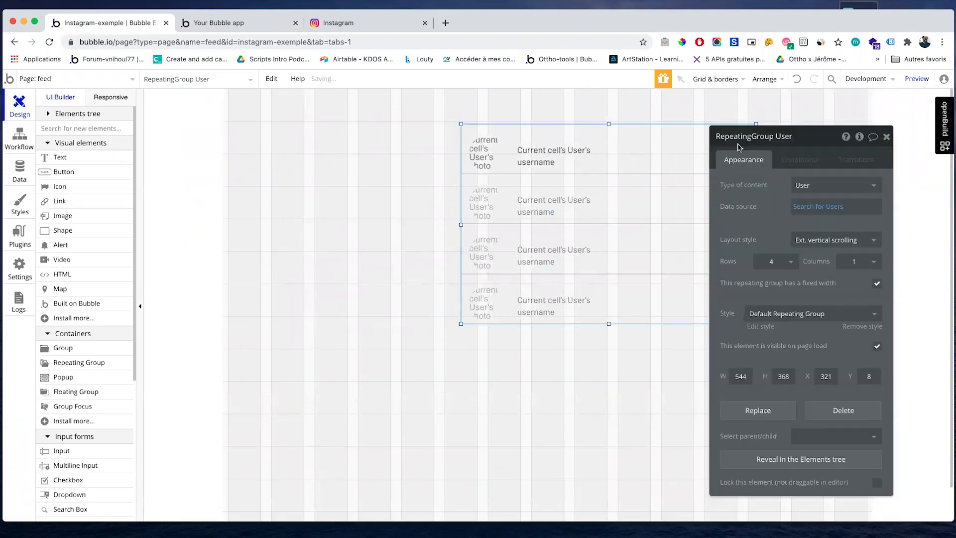
left_click_drag(747, 132, 721, 308)
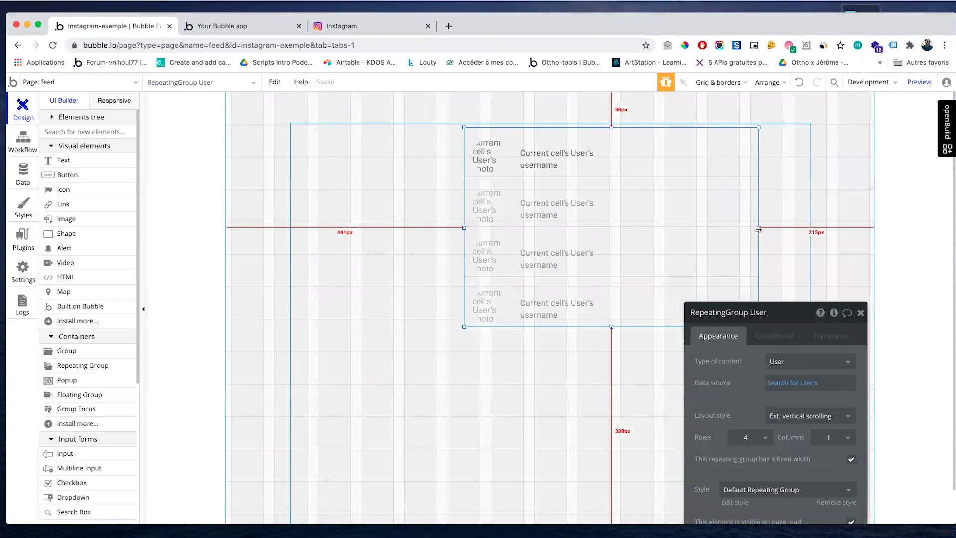
left_click_drag(759, 229, 702, 227)
Set the repeating group to 5 rows and make it taller to fit them.
left_click(748, 438)
scroll(744, 500, "down", 1)
left_click(743, 501)
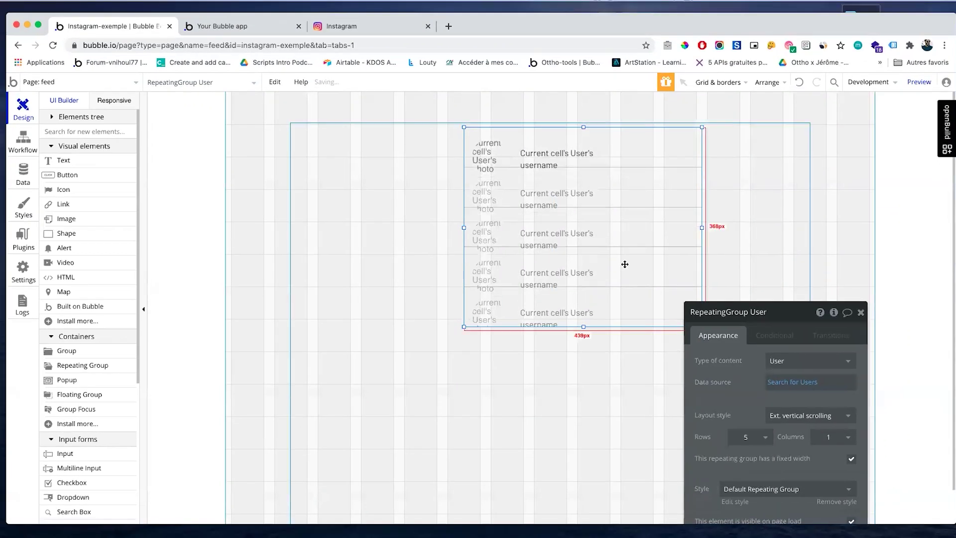
left_click_drag(747, 312, 829, 234)
Shrink each cell's user photo and fit the username text on one line beside it.
left_click_drag(586, 327, 586, 352)
left_click(503, 168)
left_click_drag(502, 168, 499, 157)
left_click_drag(538, 157, 528, 143)
left_click_drag(620, 156, 622, 144)
left_click_drag(557, 140, 558, 144)
Remove the list's preset style and row separators and shorten it to 311 px.
left_click(552, 180)
left_click_drag(571, 351, 804, 321)
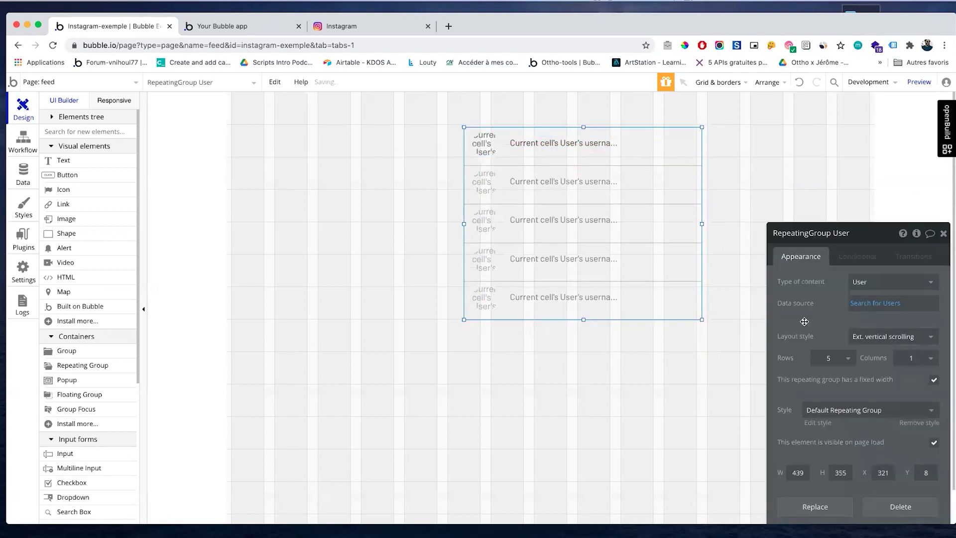
left_click(822, 410)
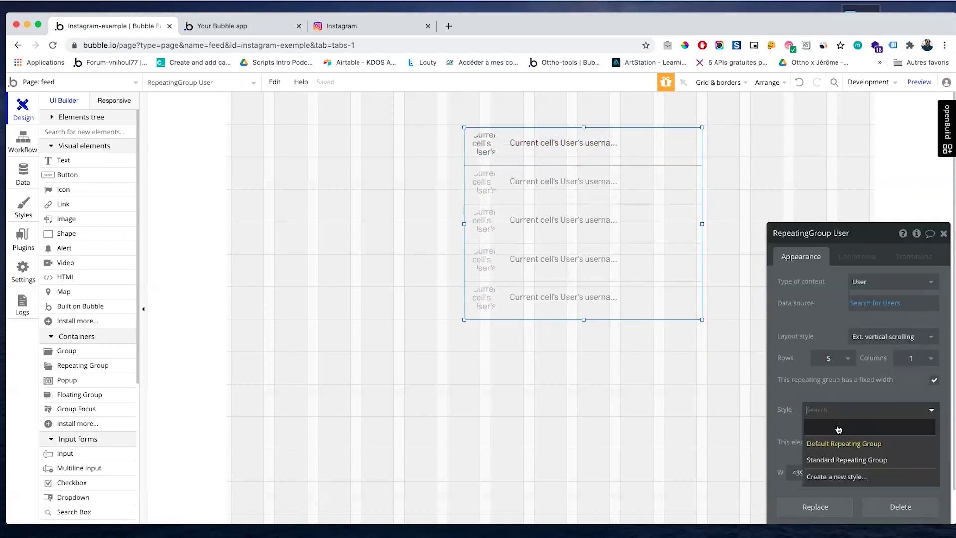
left_click(837, 427)
left_click(827, 380)
left_click(823, 397)
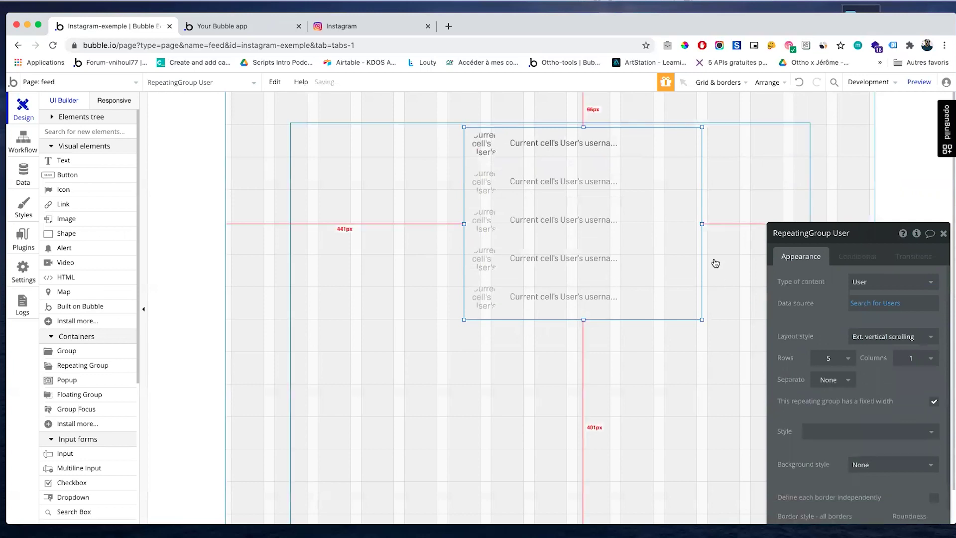
left_click_drag(584, 319, 583, 295)
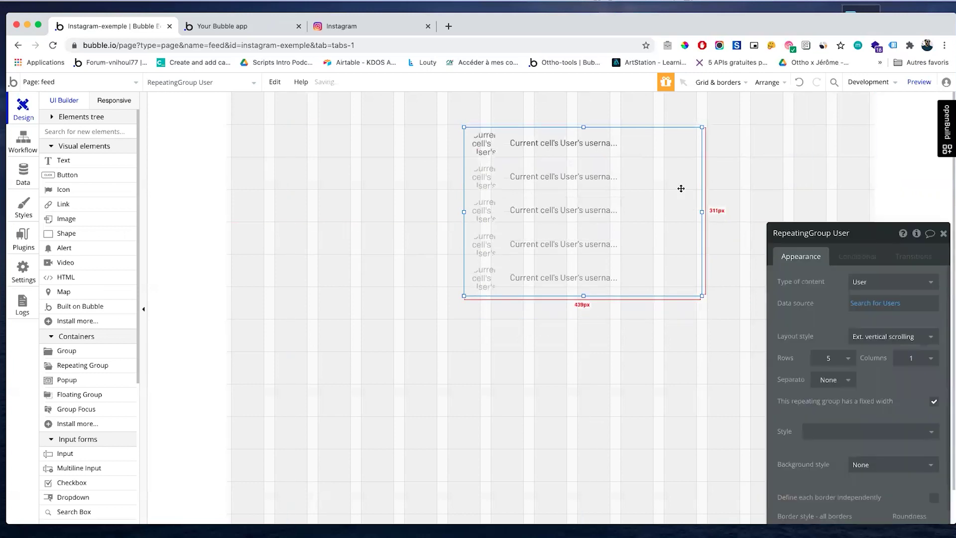
left_click_drag(702, 212, 759, 251)
left_click_drag(857, 247, 306, 133)
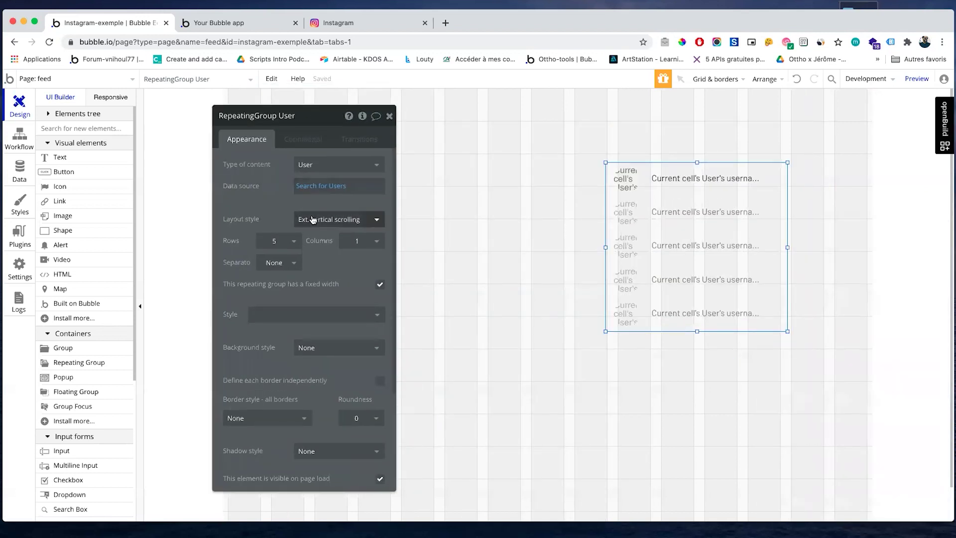
Switch the users repeating group to a fixed number of cells and check the reloaded live feed.
left_click(313, 220)
left_click(319, 282)
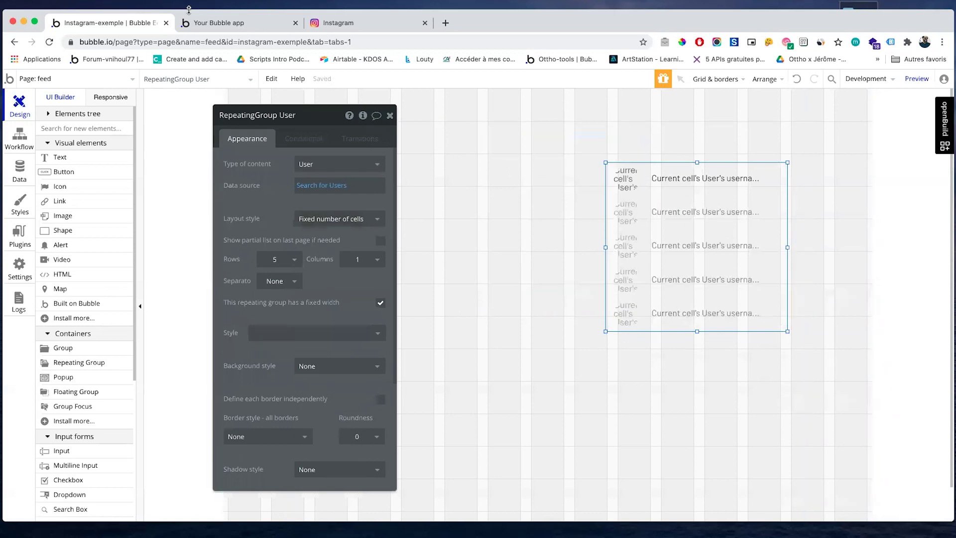
left_click(255, 27)
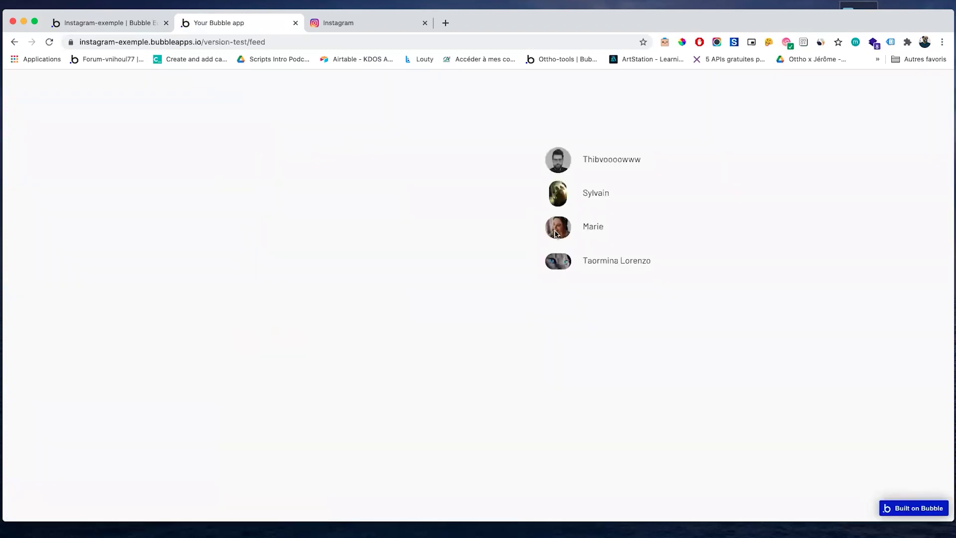
left_click(93, 29)
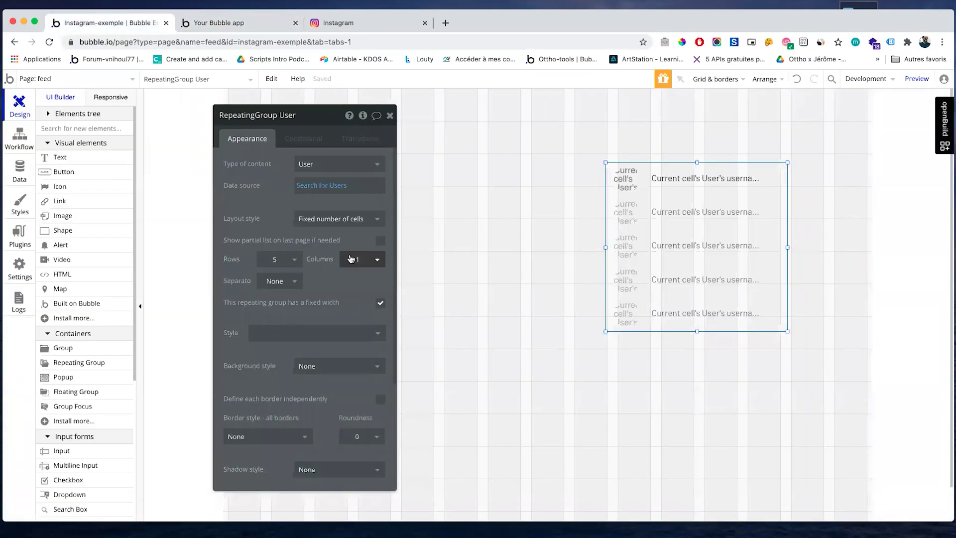
key("ctrl+Tab")
key("super+r")
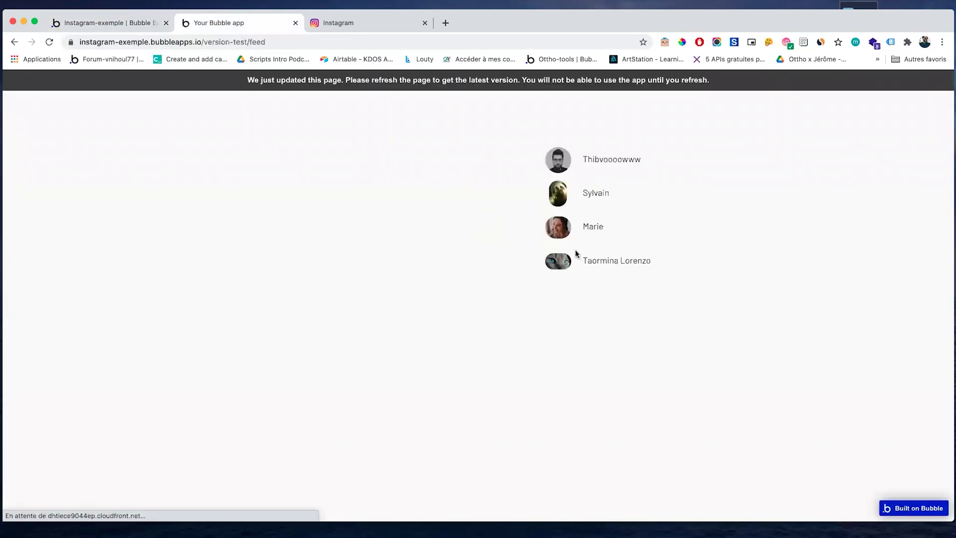
left_click(137, 28)
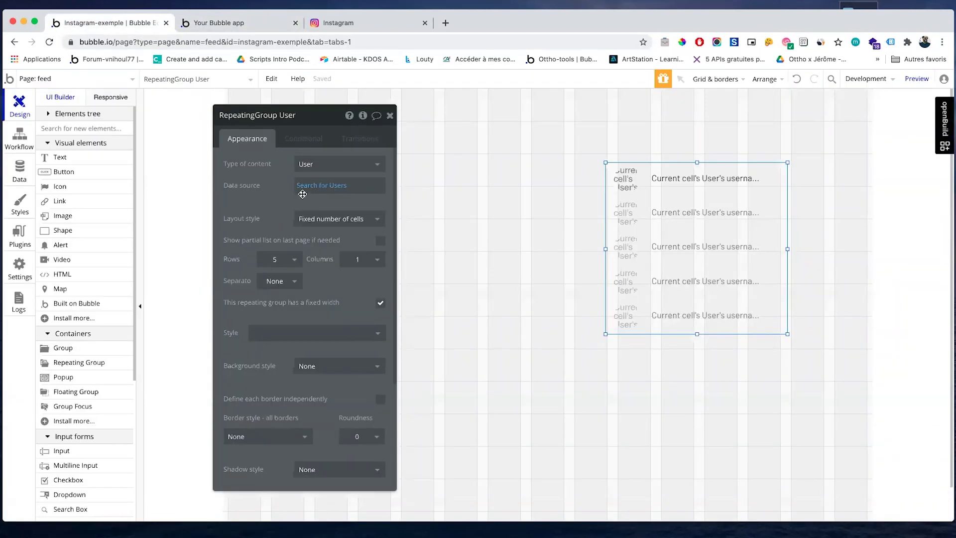
Constrain the users search to 'photo isn't empty' and reload the live feed to see five users.
left_click(304, 188)
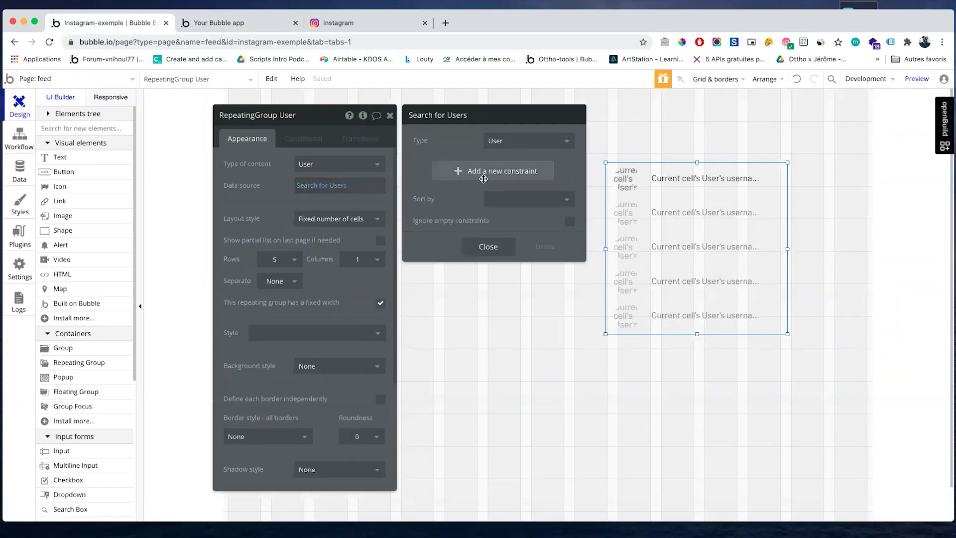
left_click(483, 179)
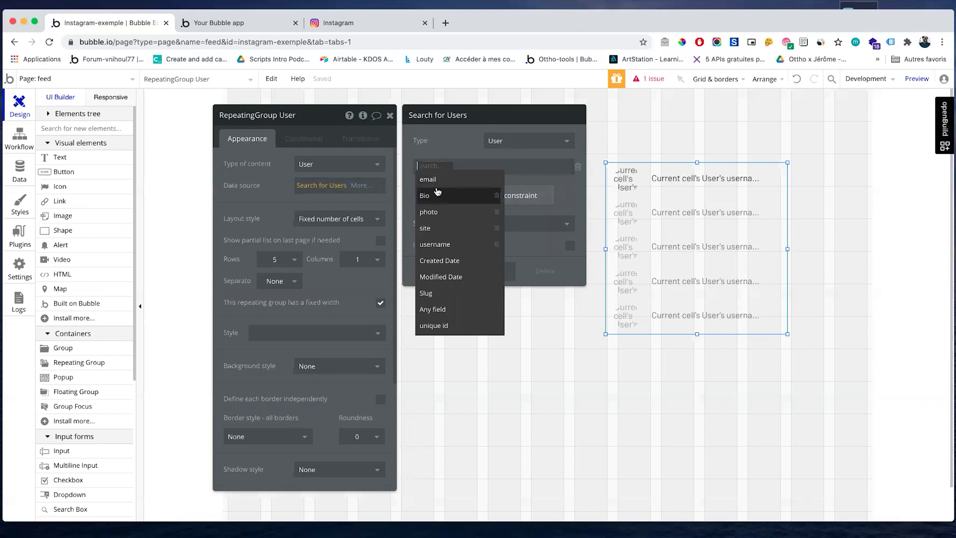
left_click(431, 180)
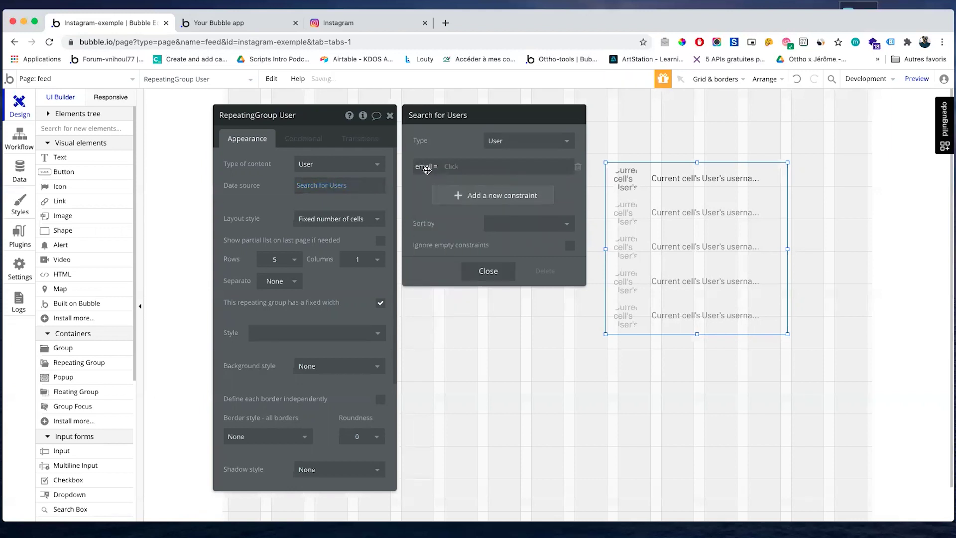
left_click(576, 167)
left_click(453, 173)
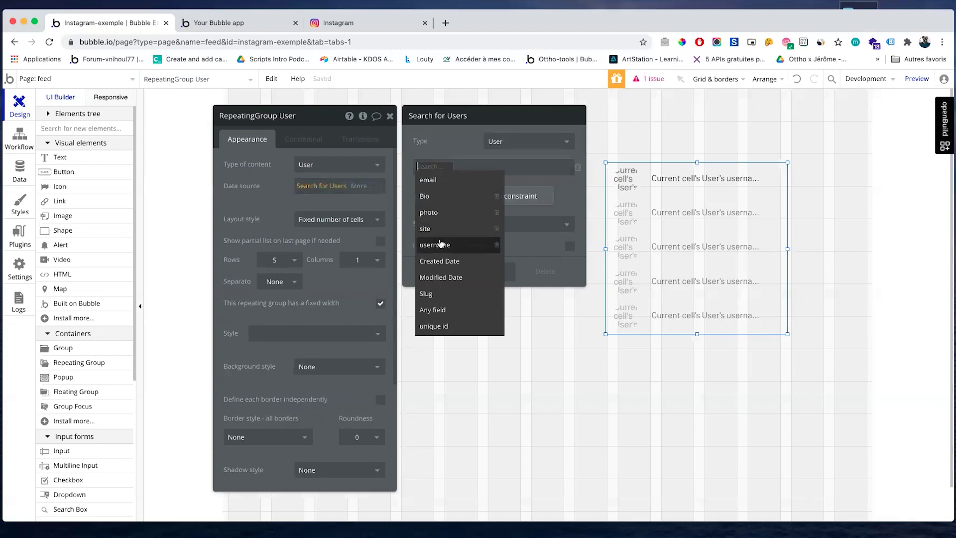
left_click(429, 213)
left_click(441, 172)
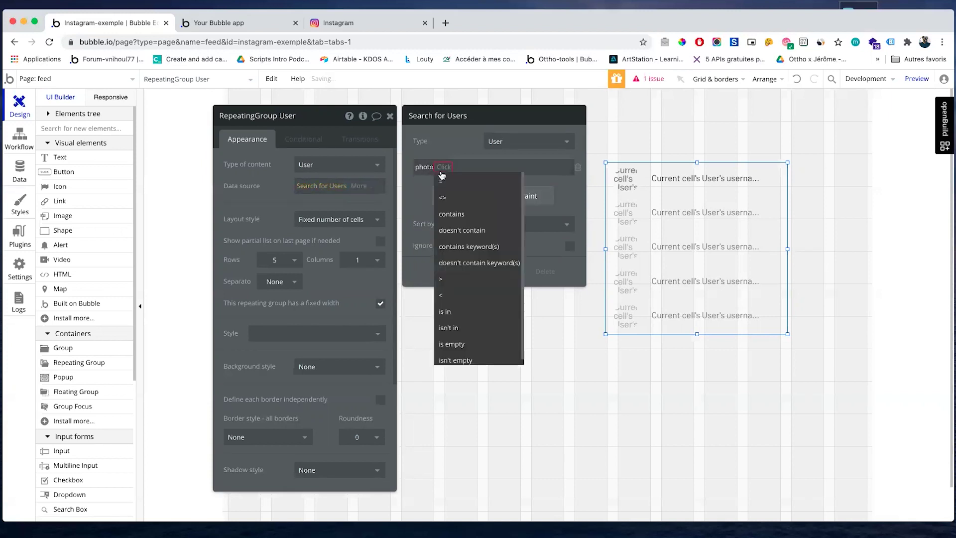
left_click(448, 360)
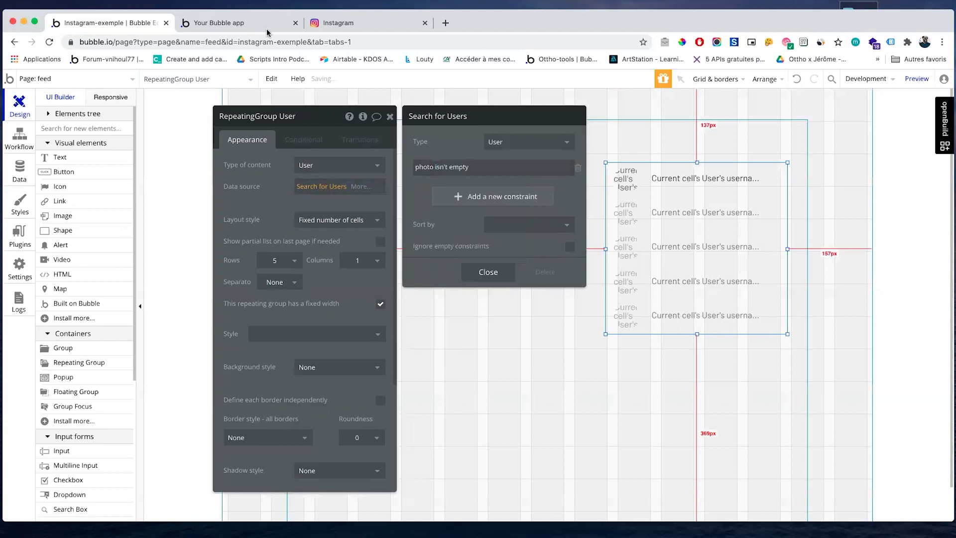
left_click(225, 23)
key("super+r")
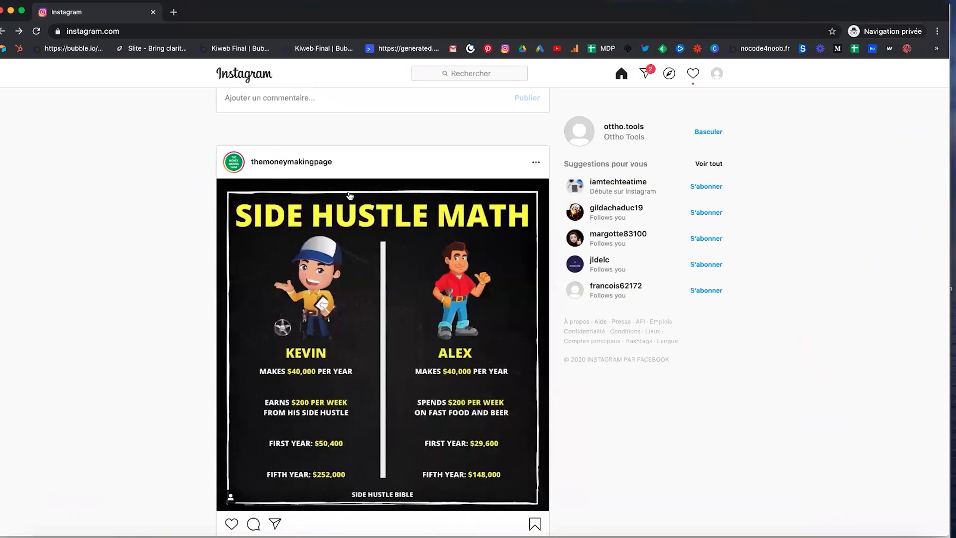
scroll(558, 58, "down", 1)
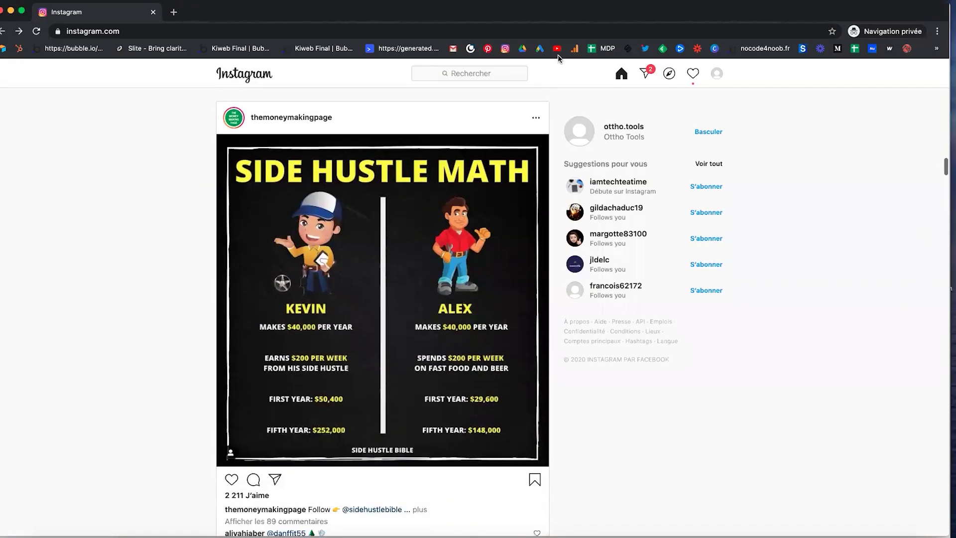
left_click(718, 73)
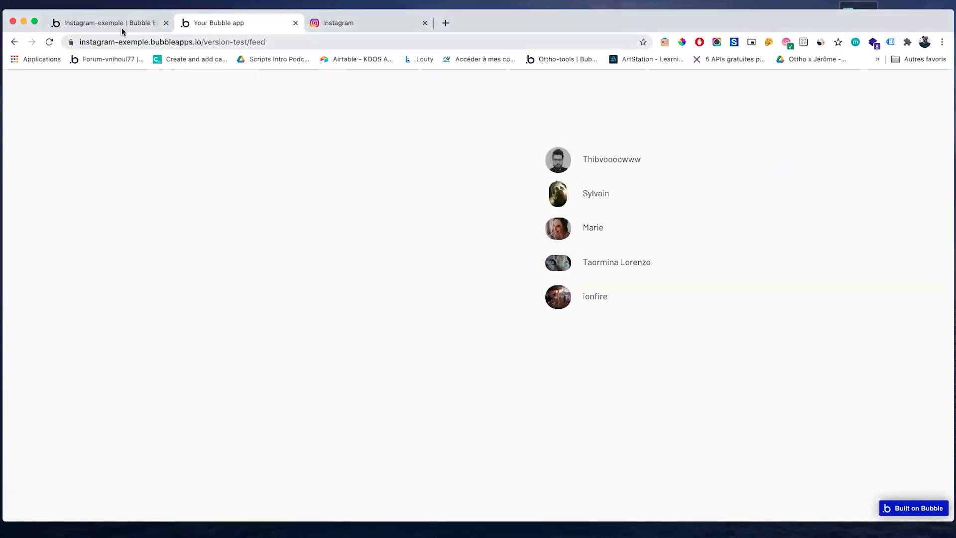
left_click(122, 30)
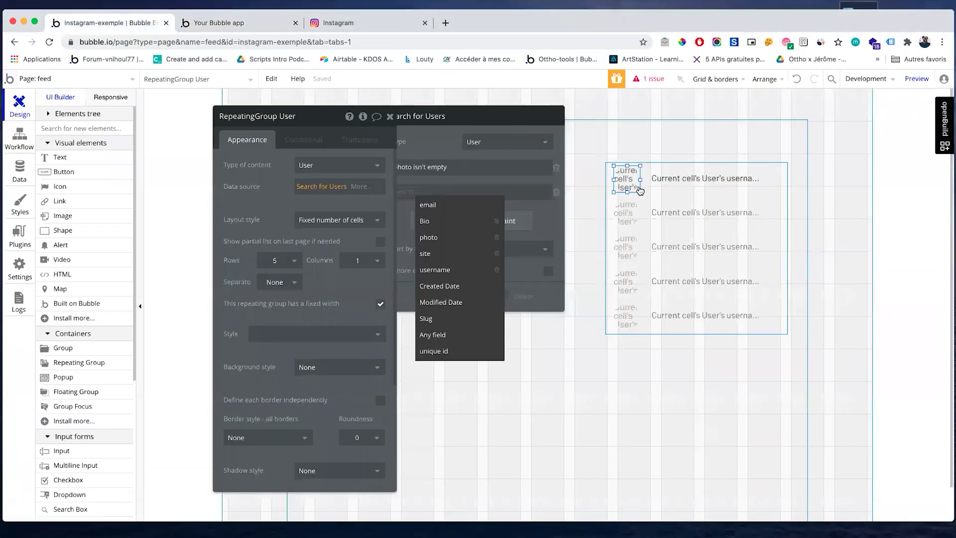
Group each cell's photo and username together into a Group User.
left_click(697, 178, "shift")
right_click(675, 179)
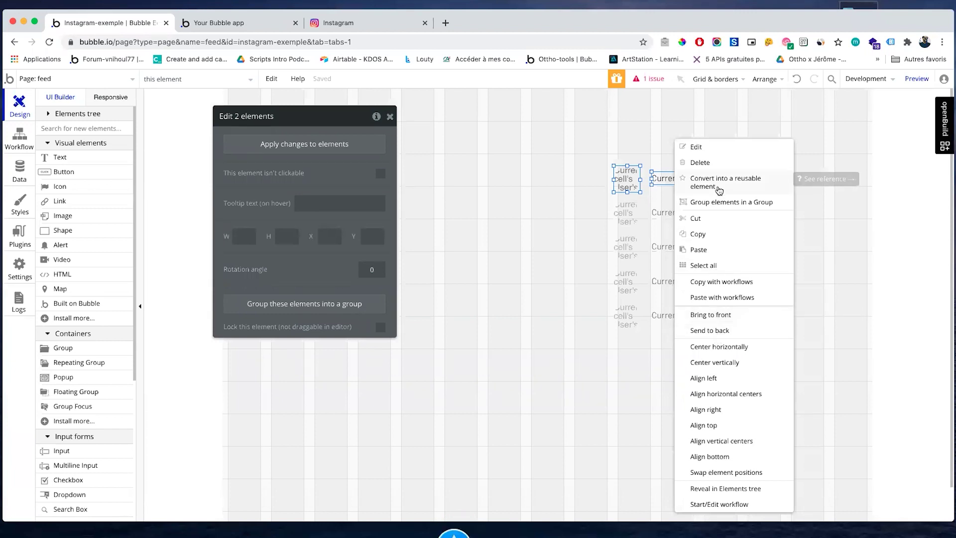
left_click(722, 202)
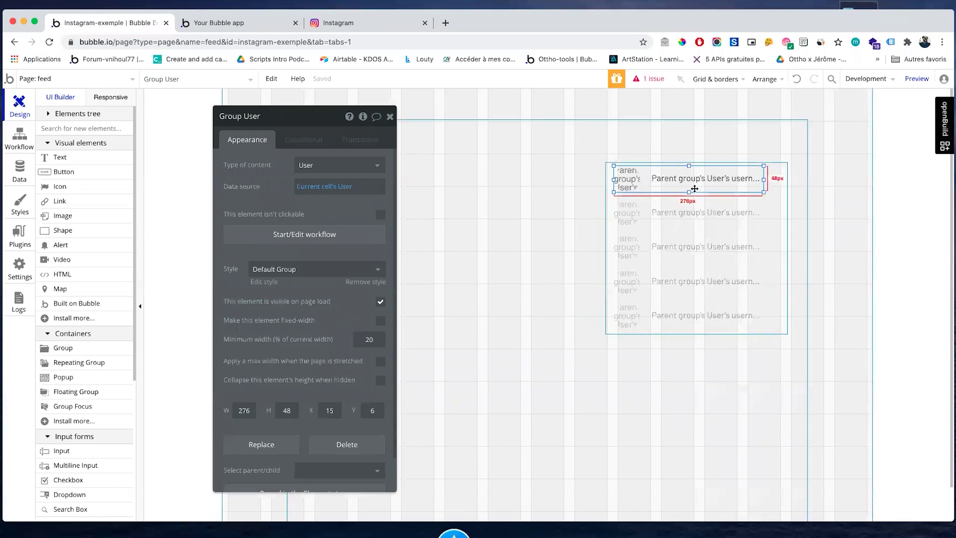
Select the Group User and start a workflow for when it is clicked.
left_click(697, 183)
left_click(637, 181)
left_click(690, 194)
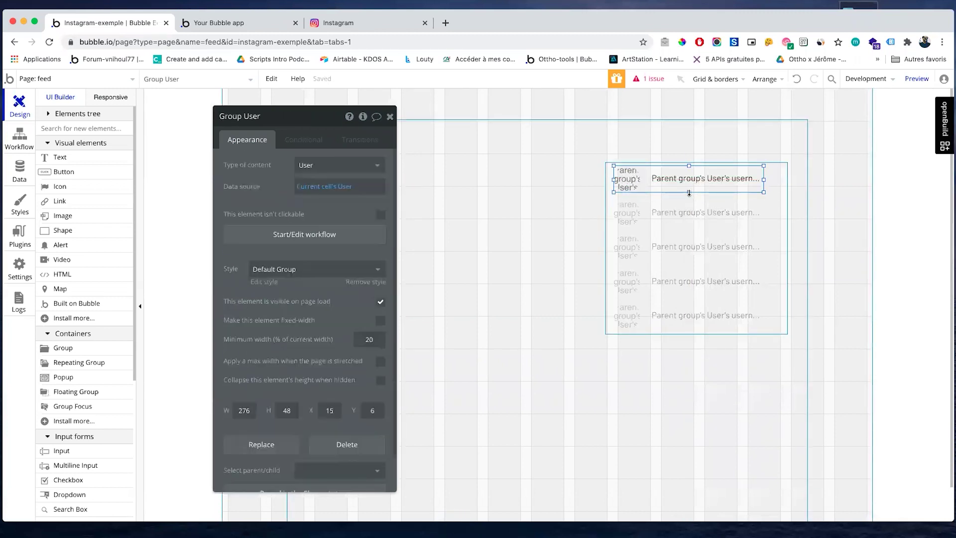
left_click(281, 234)
left_click(143, 214)
Add a Go to page action to profil-detail sending Current cell's User, with content type User.
mouse_move(145, 285)
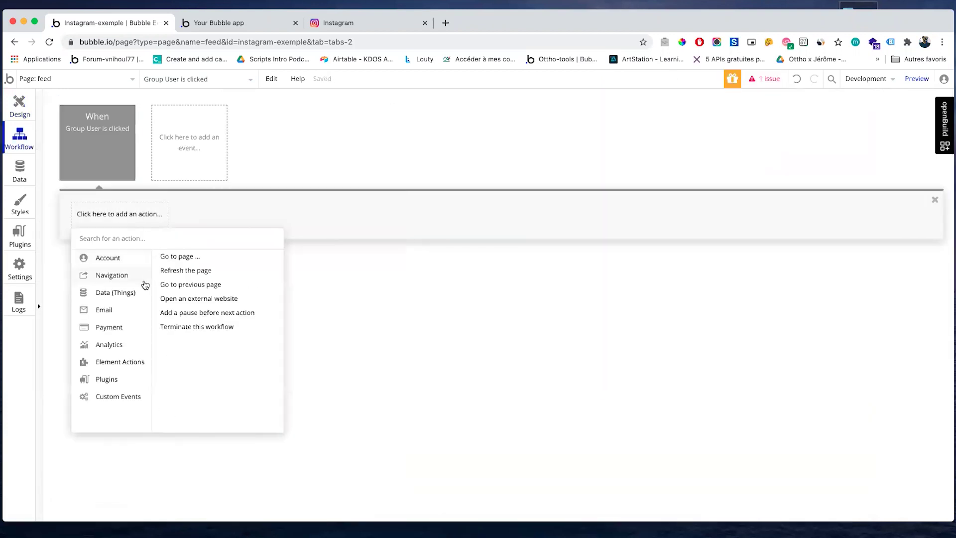
left_click(181, 257)
left_click(374, 144)
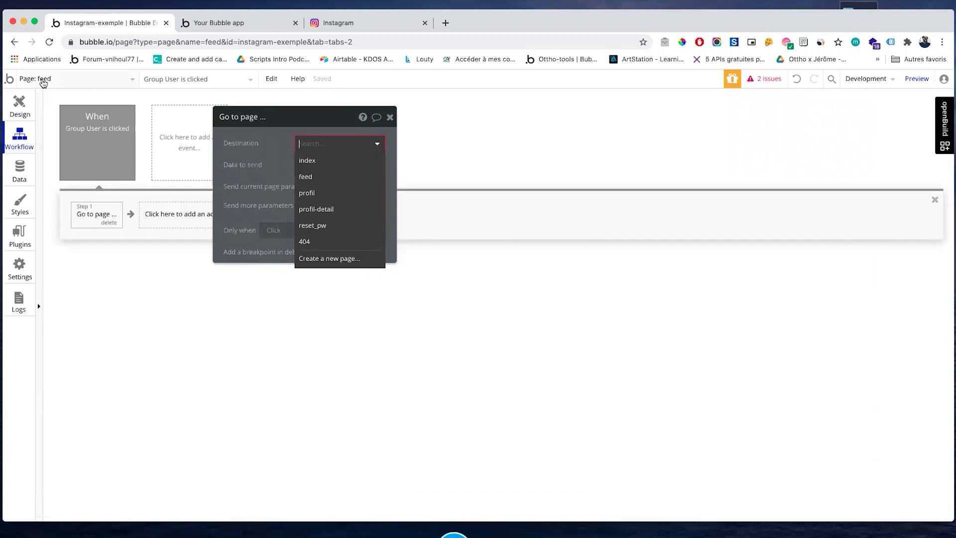
left_click(44, 82)
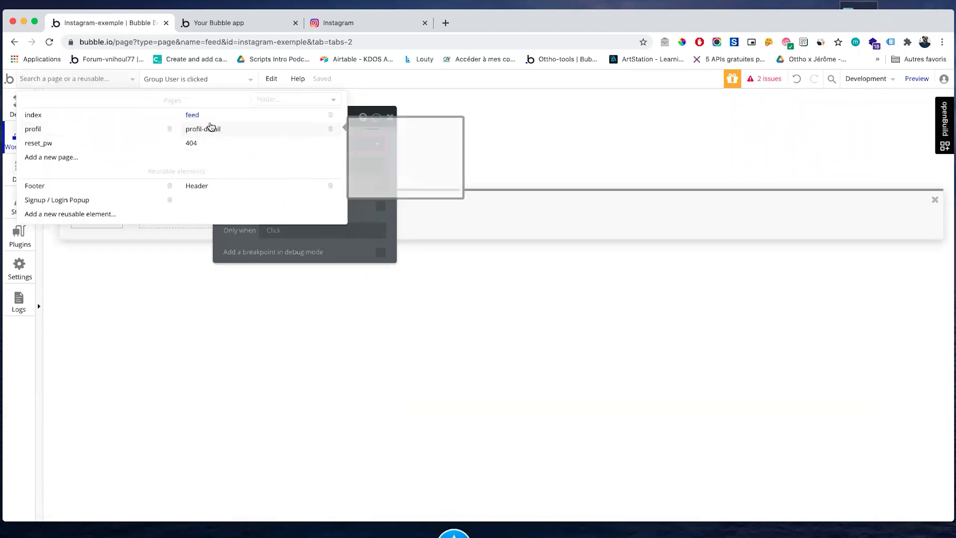
left_click(254, 245)
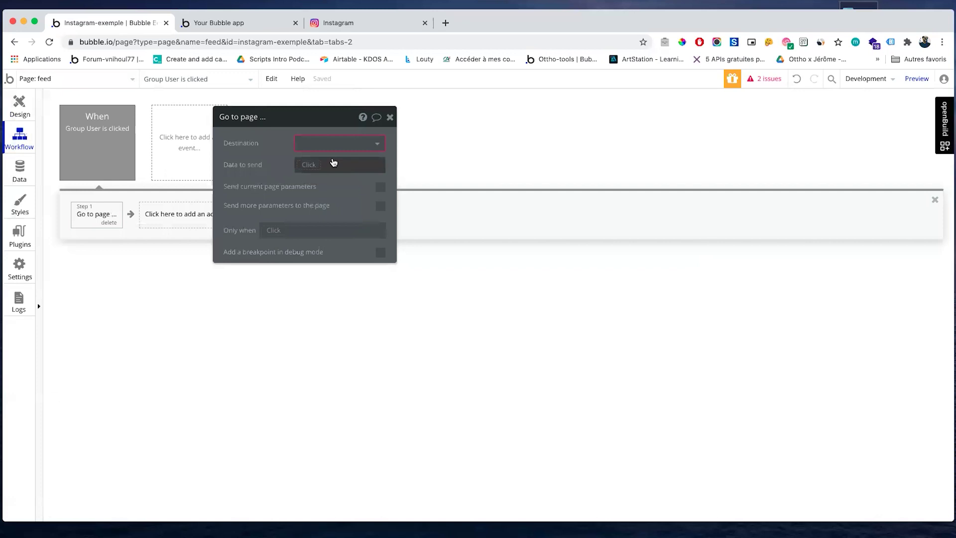
left_click(334, 143)
left_click(321, 204)
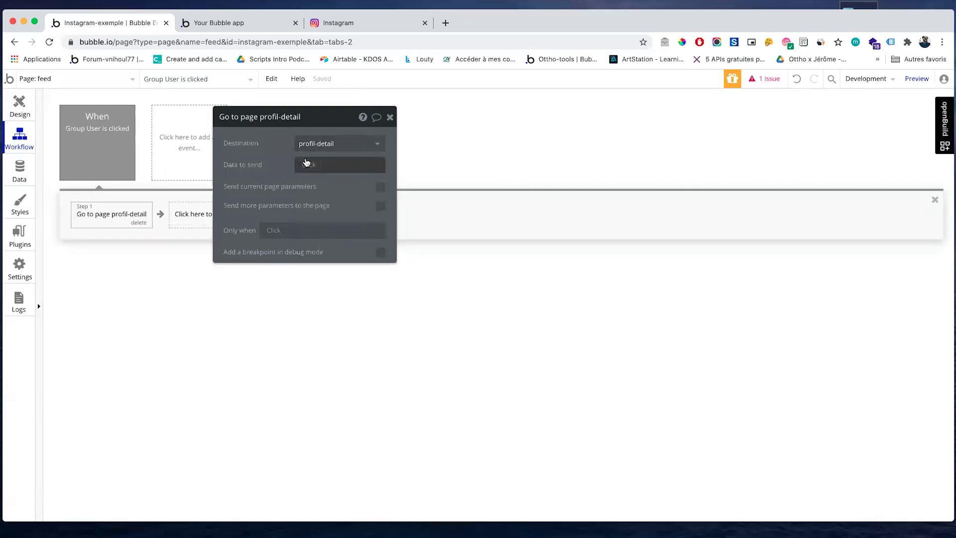
left_click(307, 163)
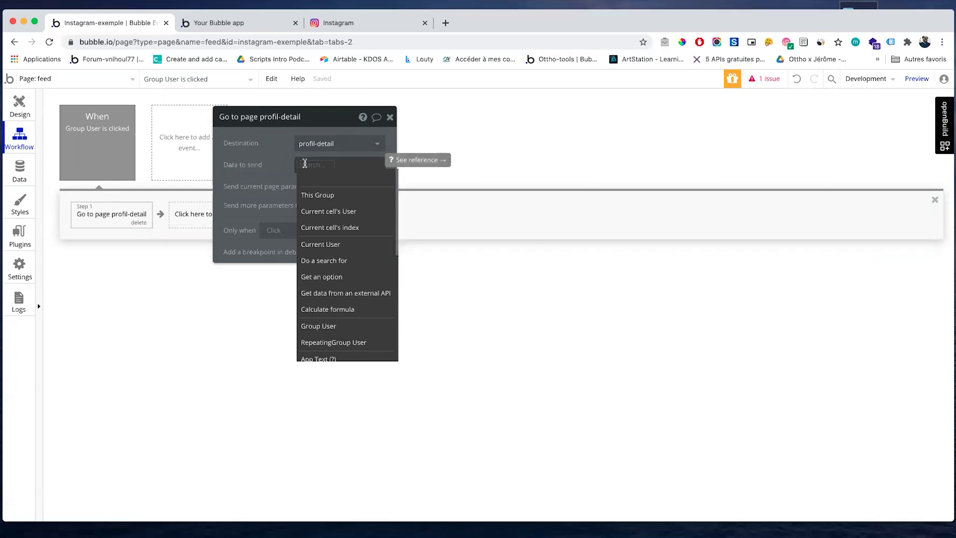
left_click(329, 211)
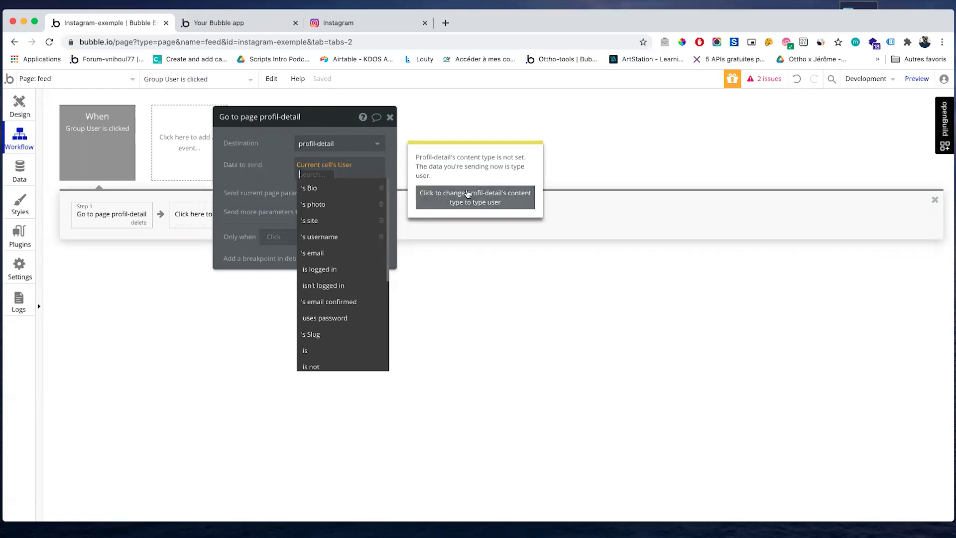
left_click(457, 196)
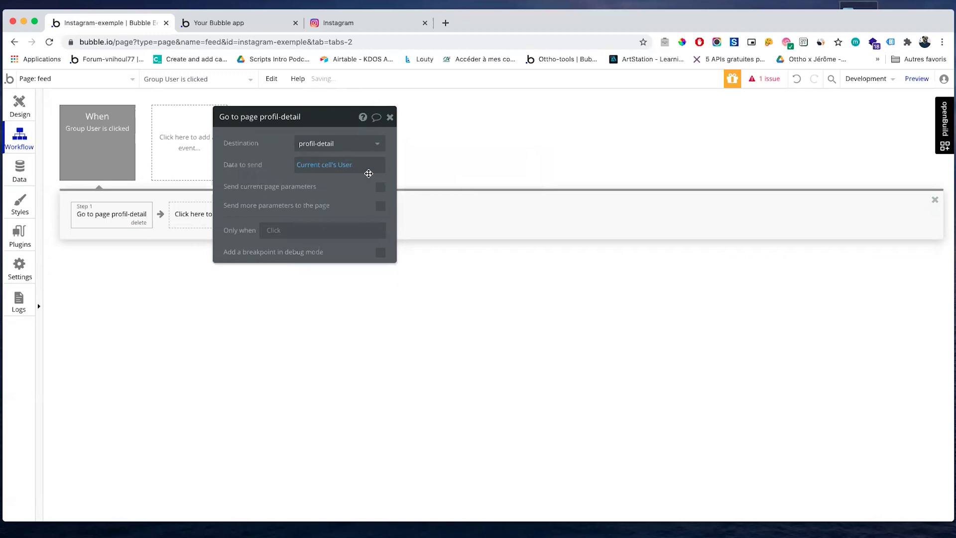
left_click(21, 108)
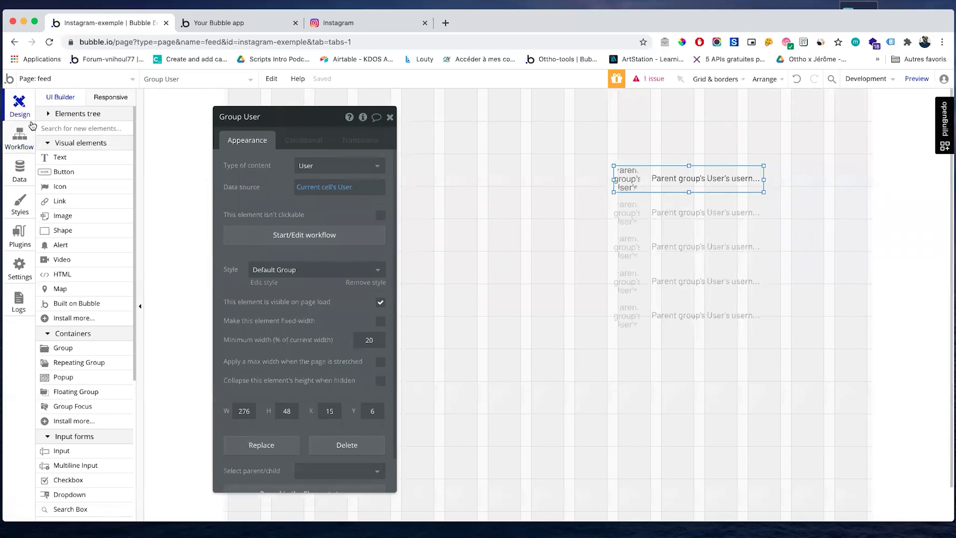
On profil-detail, give Group A Current Page User as its data source with content type User.
left_click(53, 81)
left_click(192, 129)
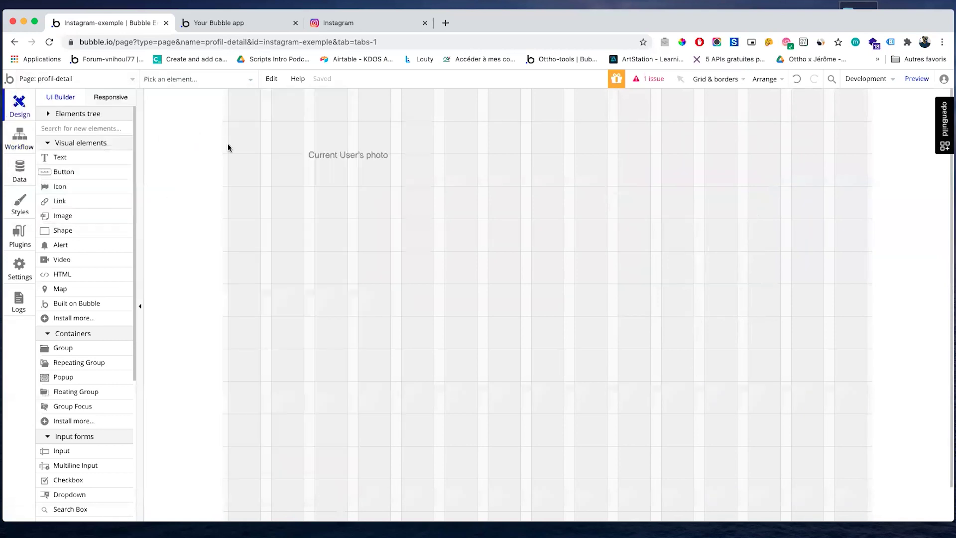
double_click(314, 143)
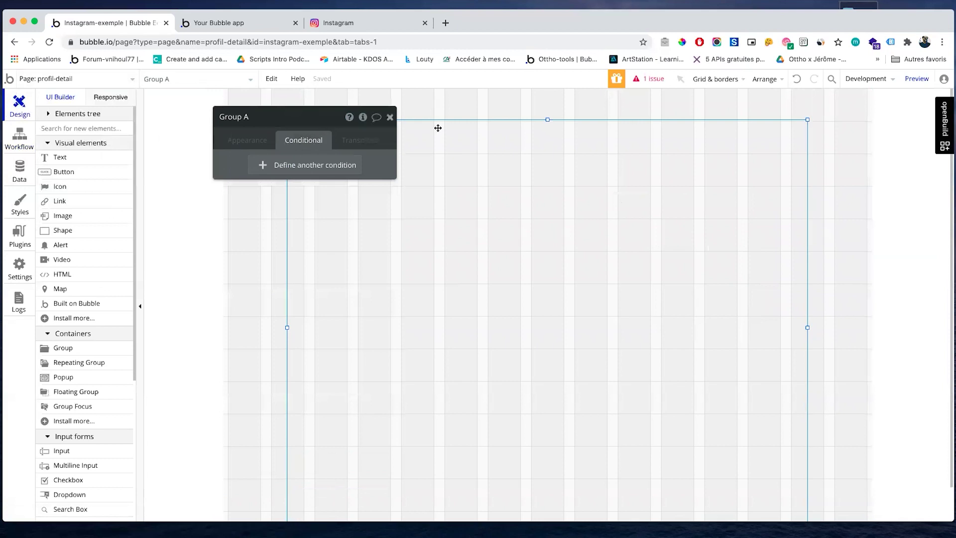
left_click_drag(296, 120, 194, 119)
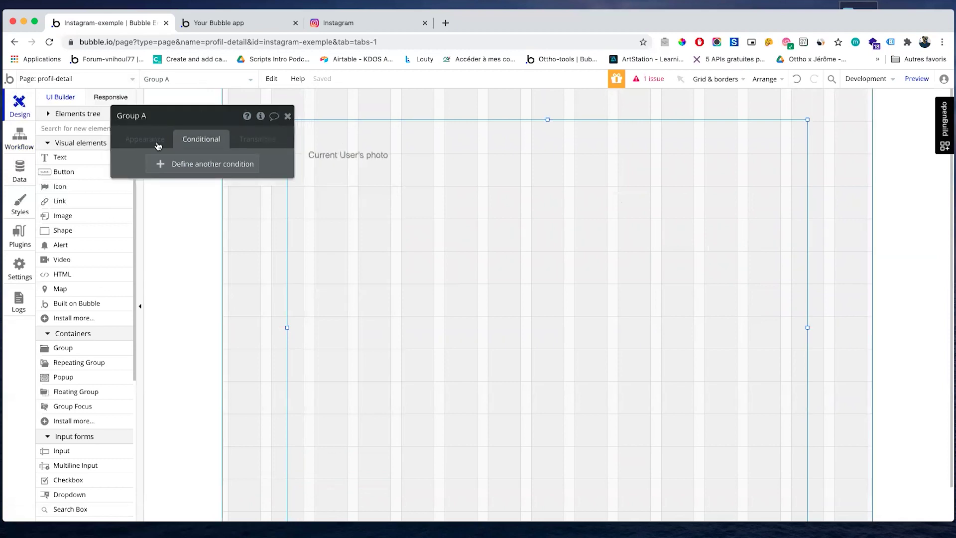
left_click(152, 142)
left_click(206, 186)
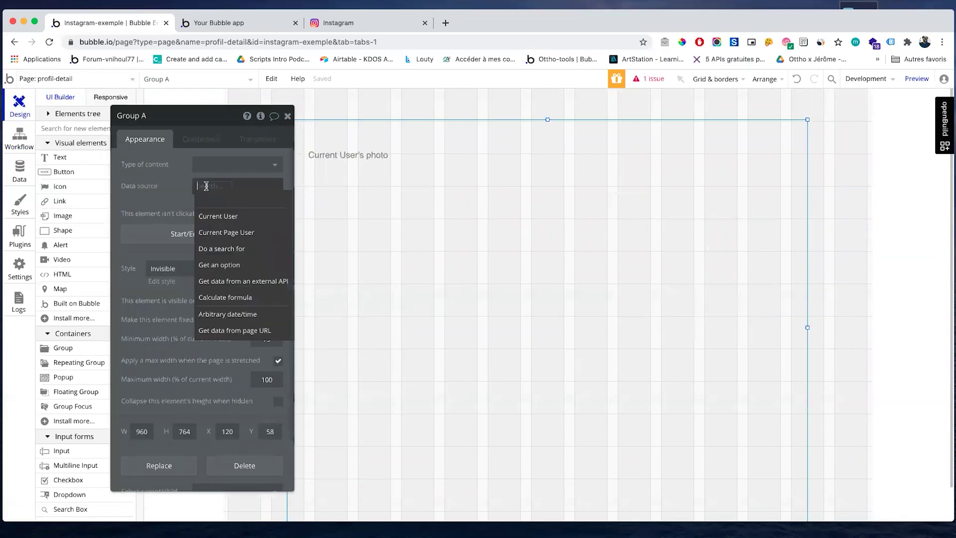
left_click(226, 232)
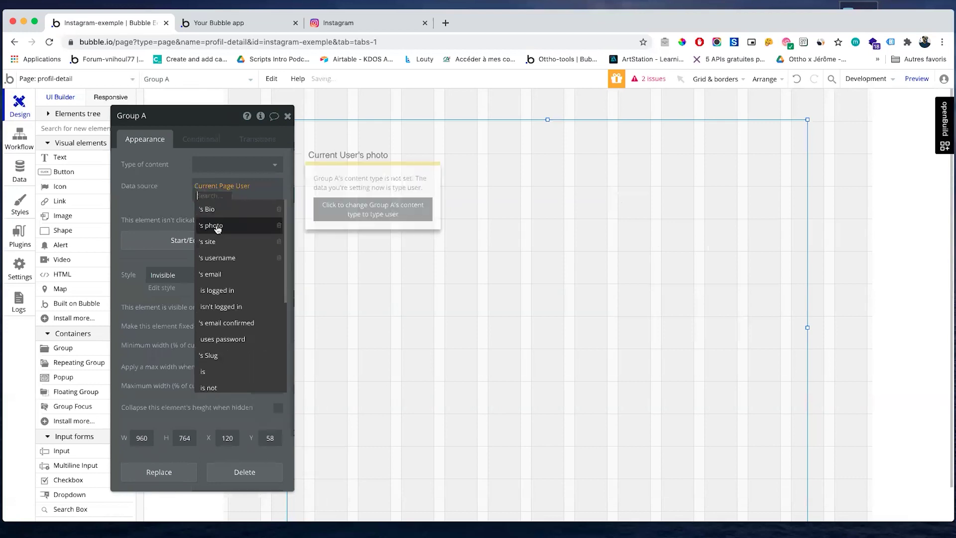
left_click(346, 203)
left_click(360, 181)
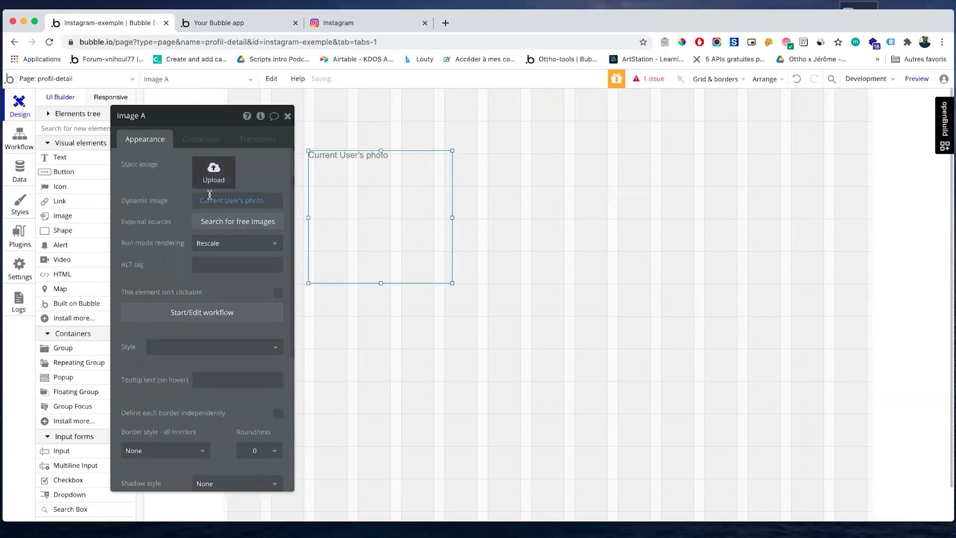
left_click(226, 202)
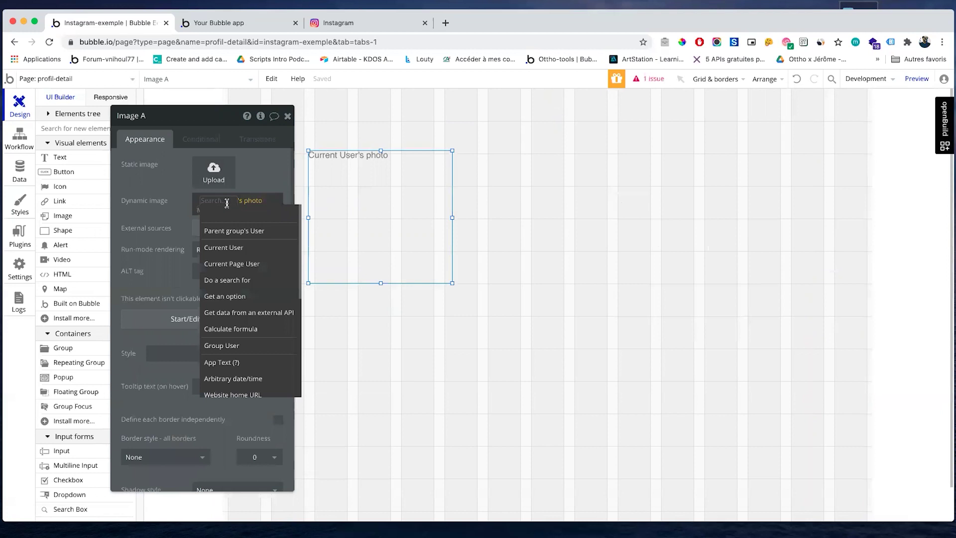
Show Parent group's User's photo in Image A and draw a text element to its right.
left_click(240, 231)
left_click_drag(452, 283, 414, 247)
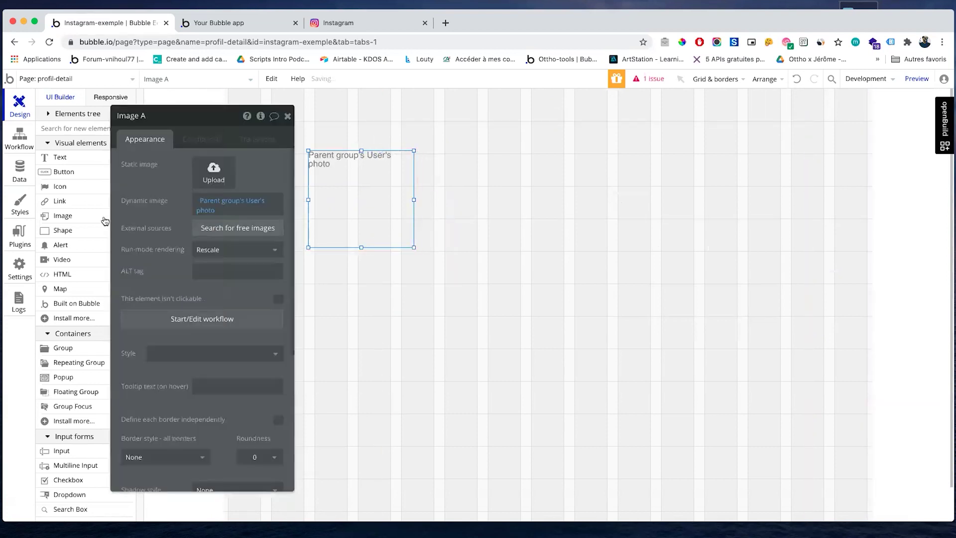
left_click(62, 163)
left_click_drag(438, 169, 290, 171)
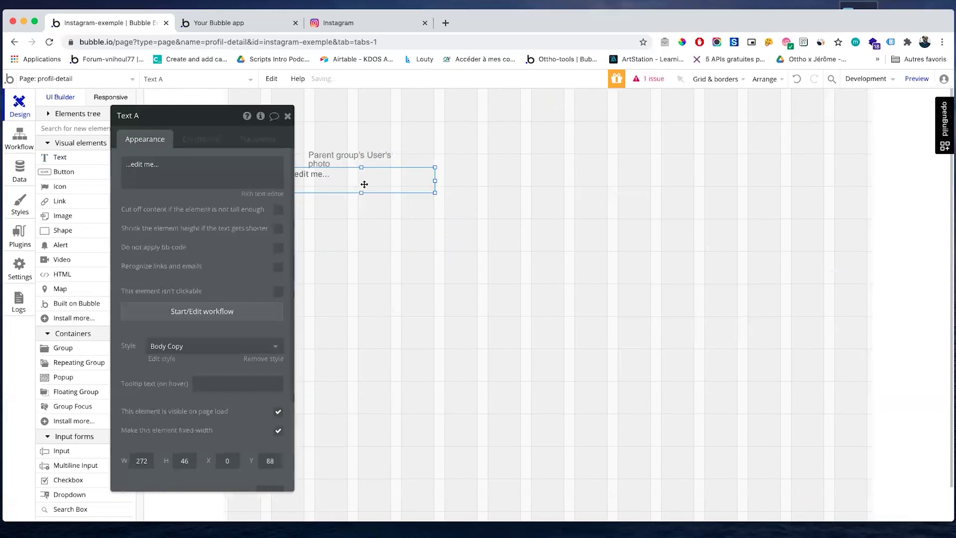
left_click_drag(366, 187, 506, 166)
Make Image A a 200×200 circle with roundness 200 and a solid border.
left_click(351, 193)
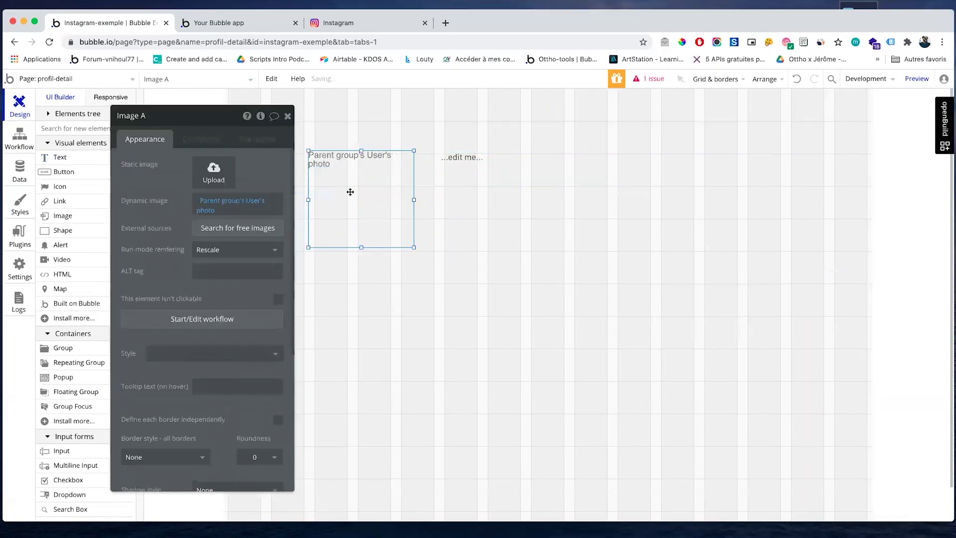
scroll(224, 299, "down", 5)
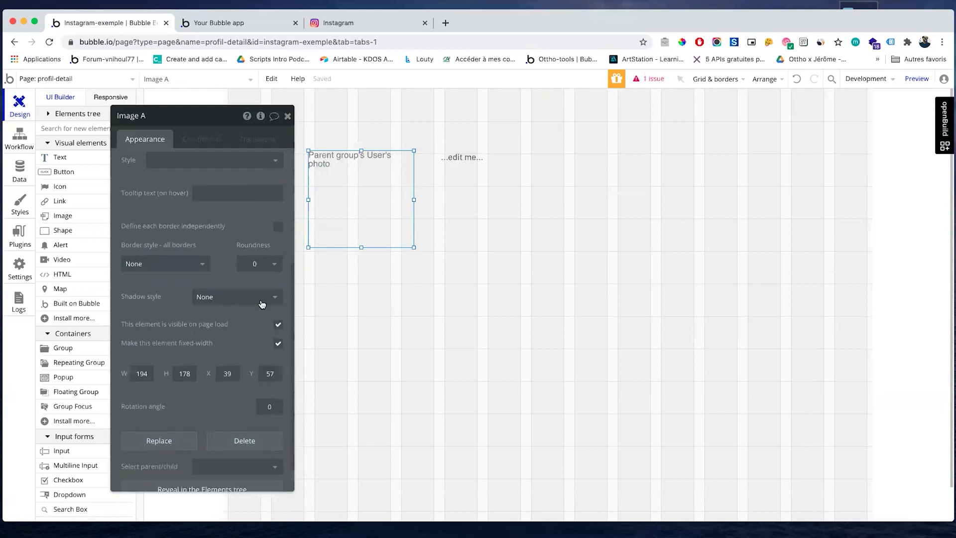
left_click(257, 275)
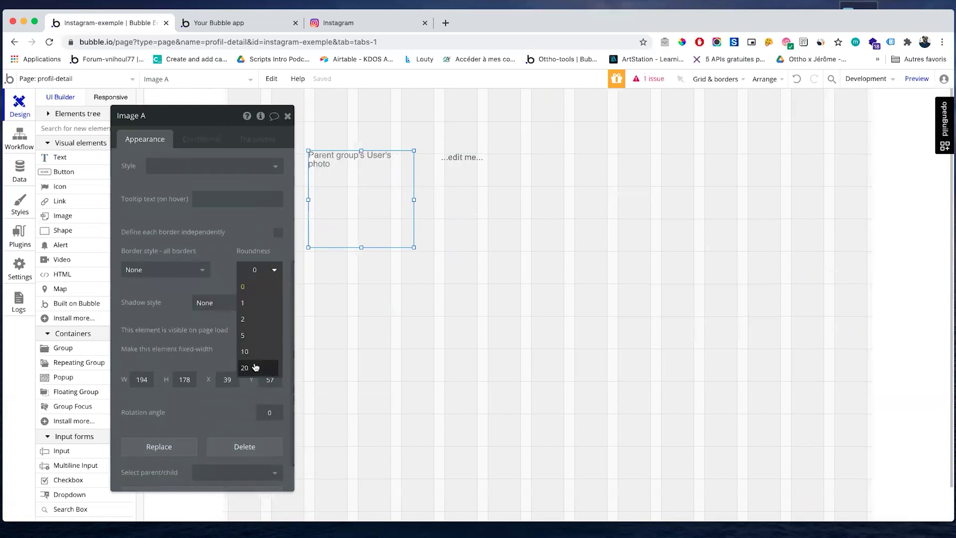
type("200")
key("Return")
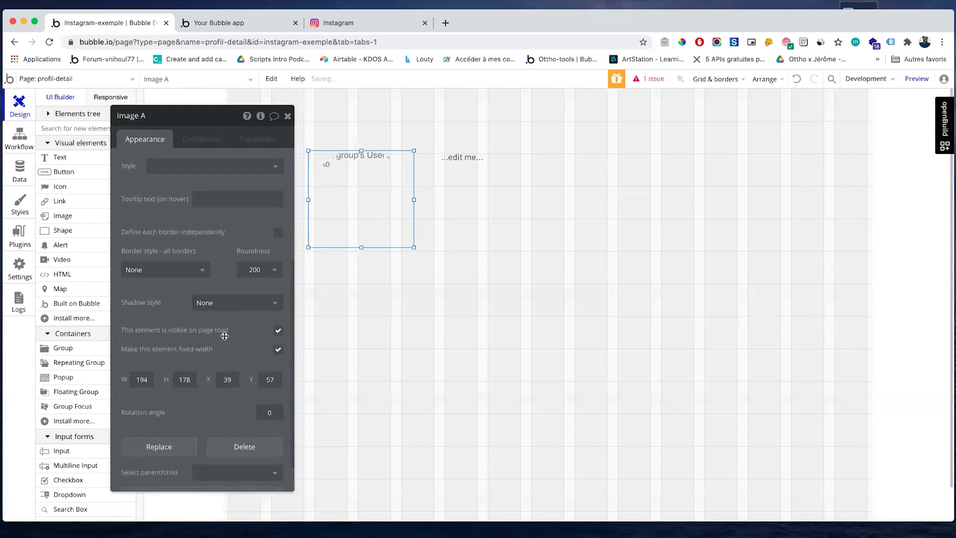
left_click(176, 274)
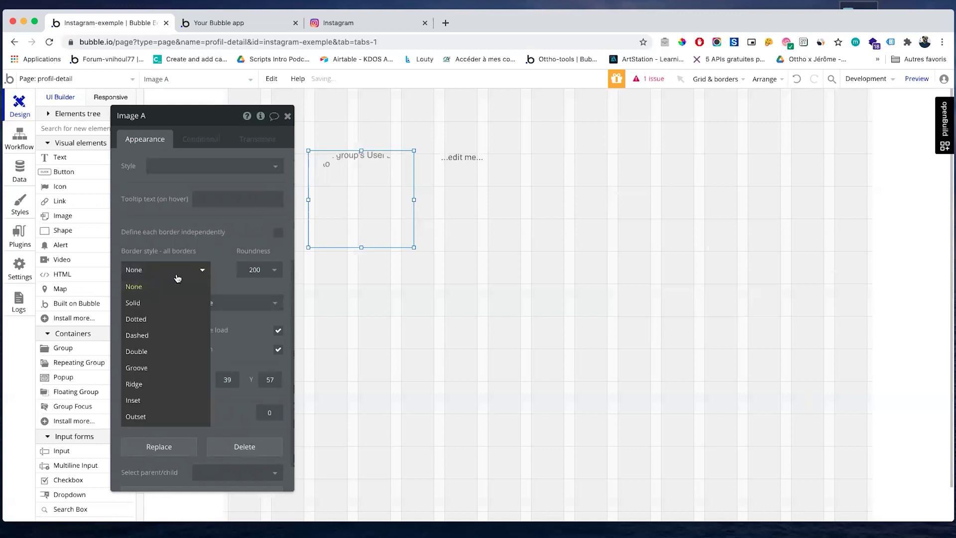
left_click(165, 303)
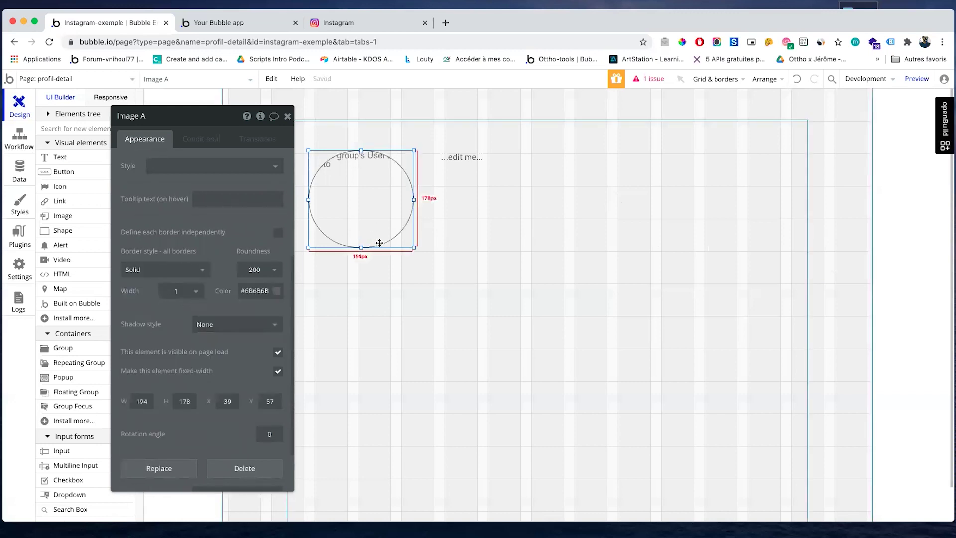
left_click_drag(417, 200, 401, 199)
type("200")
key("Tab")
type("200")
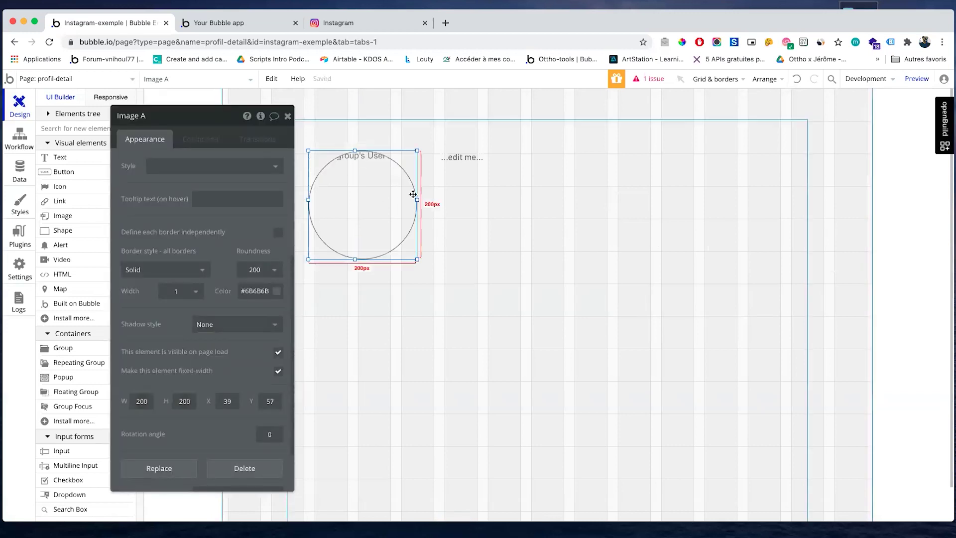
Select the new '...edit me...' text and browse its text styles.
left_click(451, 165)
left_click(214, 224)
scroll(195, 320, "down", 1)
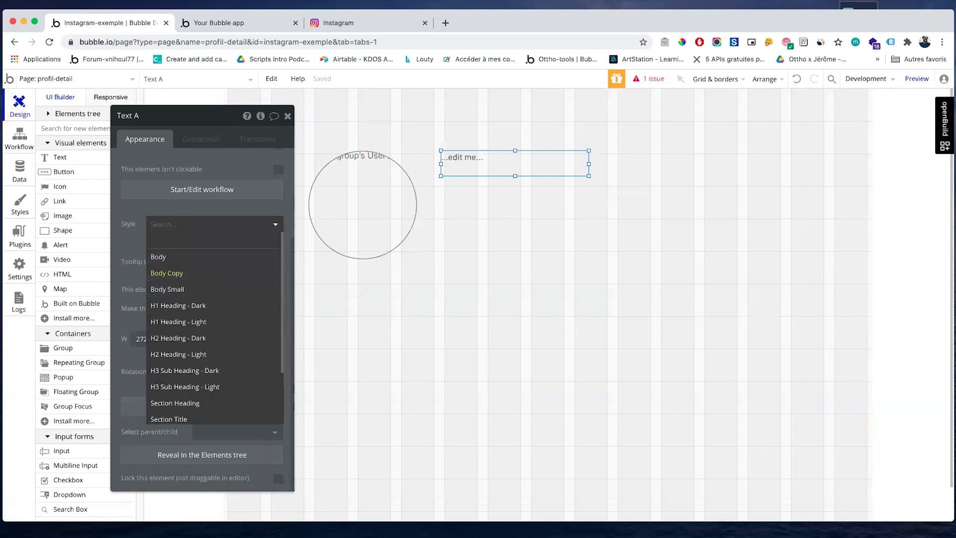
Style the text as Section Title showing Parent group's User's username, sized 310 by 50.
left_click(167, 419)
left_click_drag(551, 168, 586, 169)
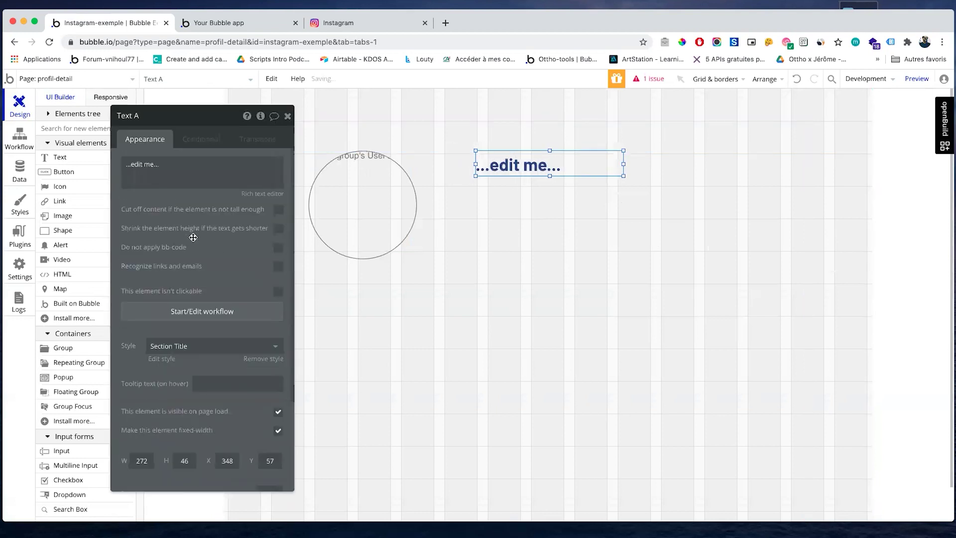
left_click(301, 164)
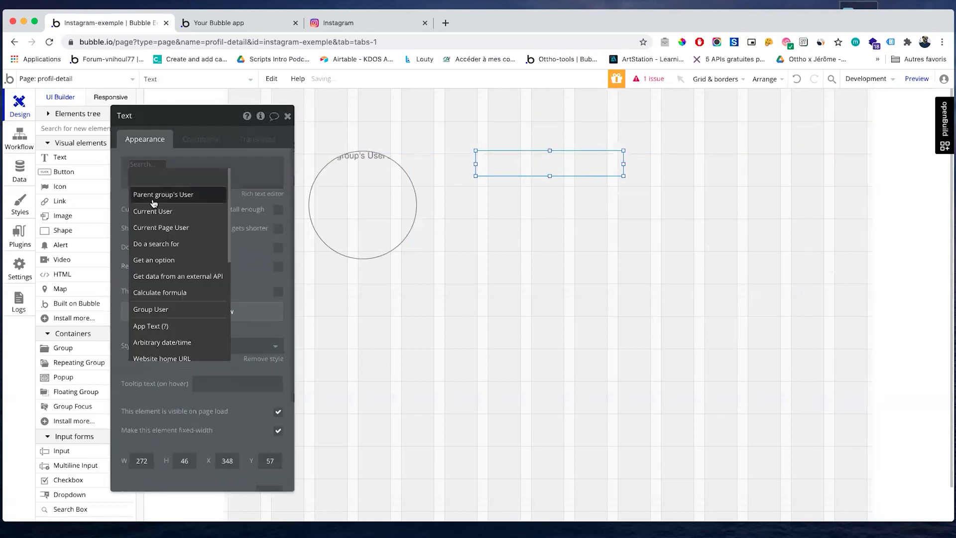
left_click(164, 222)
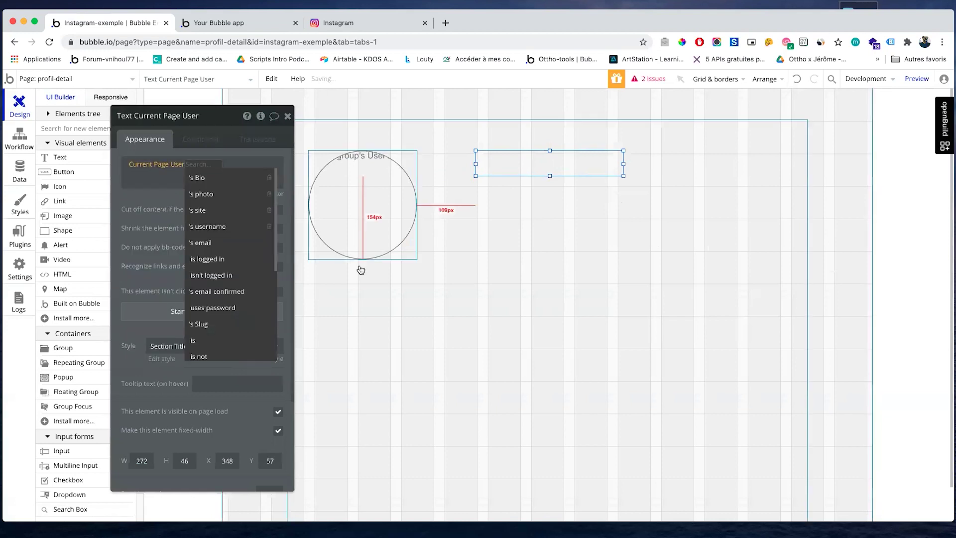
left_click(163, 172)
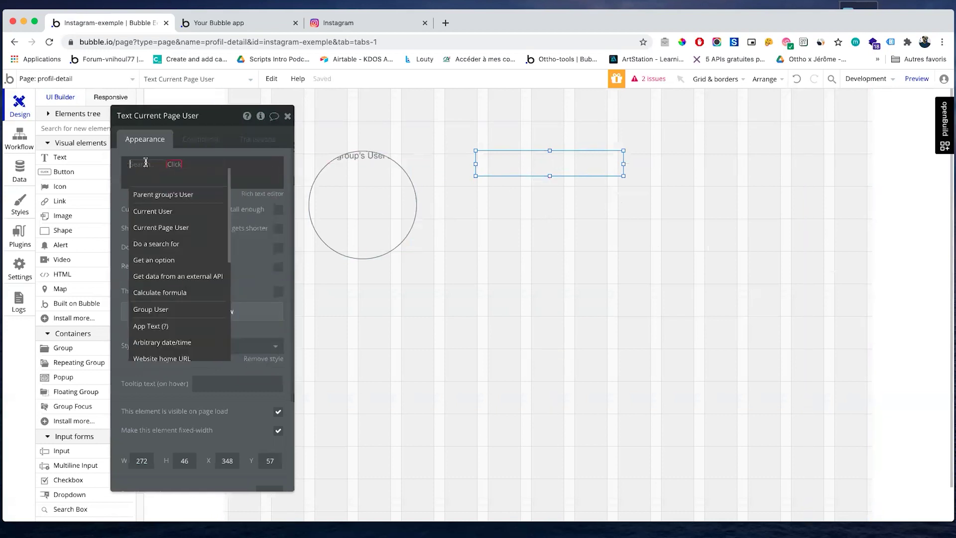
left_click(160, 191)
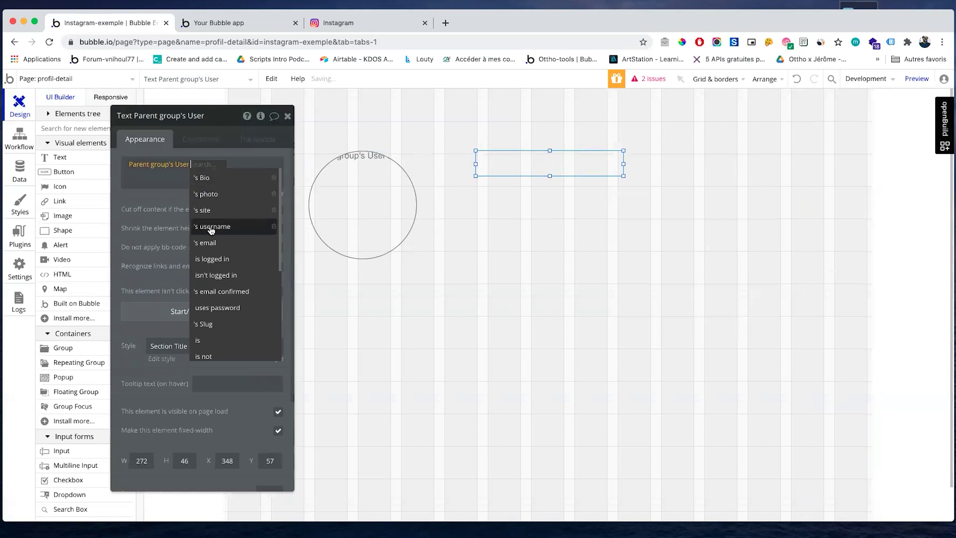
left_click(212, 228)
left_click_drag(623, 176, 586, 230)
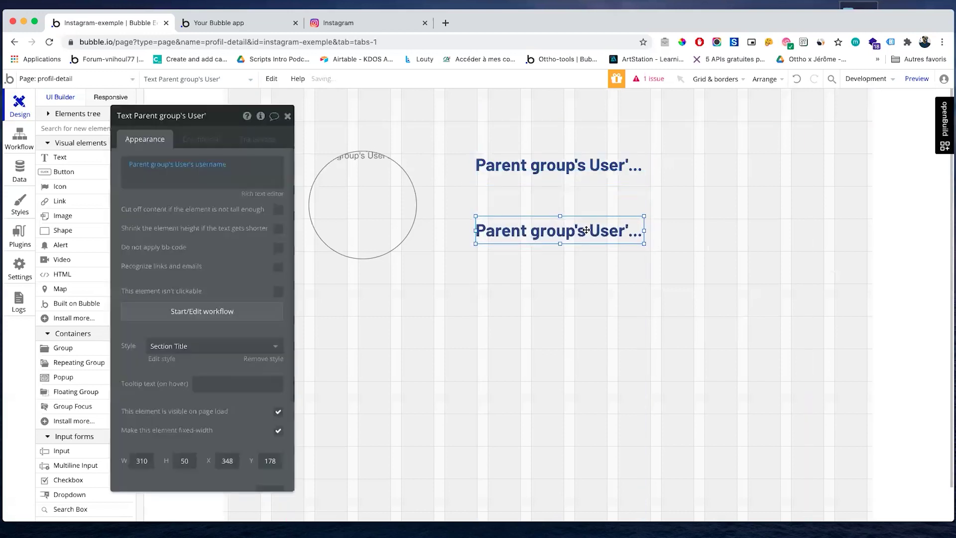
Bind a Body-styled, enlarged text to Parent group's User's Bio.
left_click(139, 165)
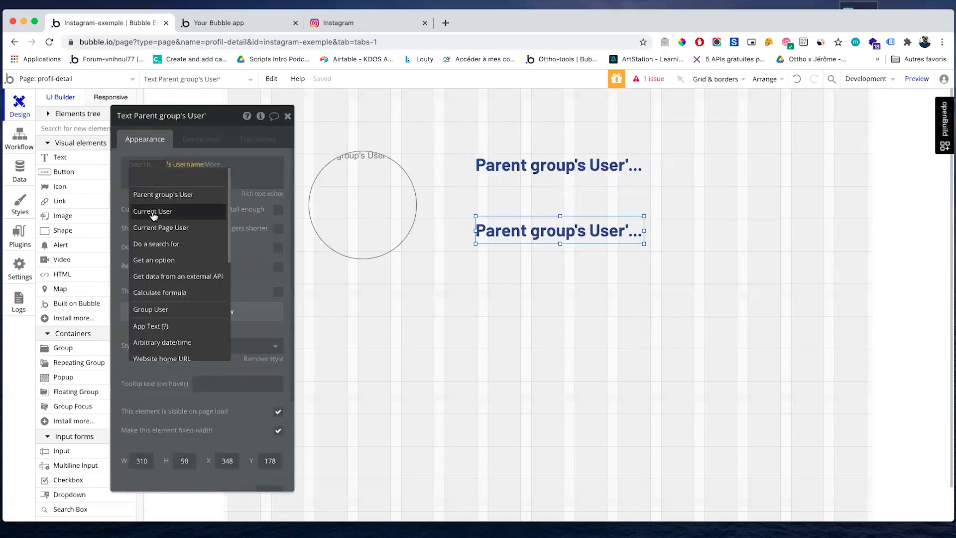
left_click(153, 194)
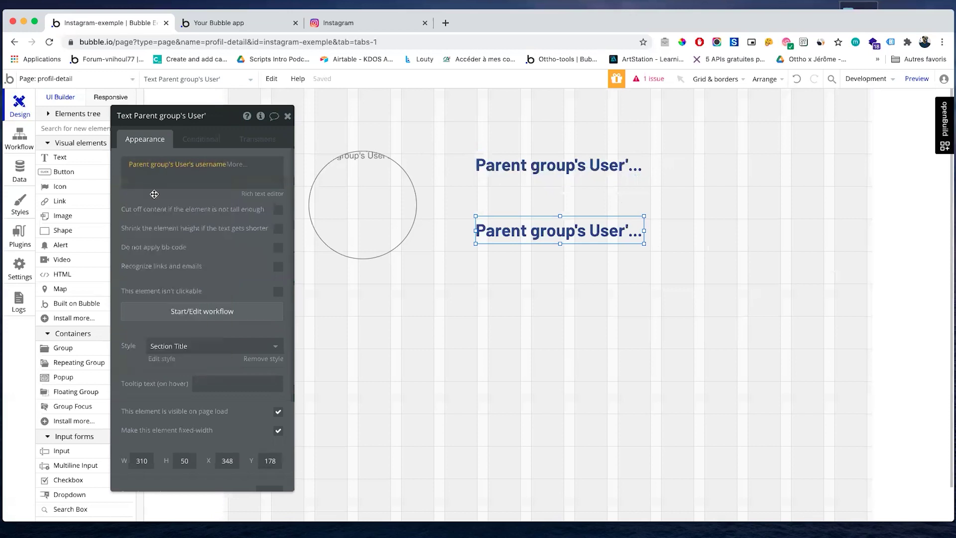
left_click(199, 164)
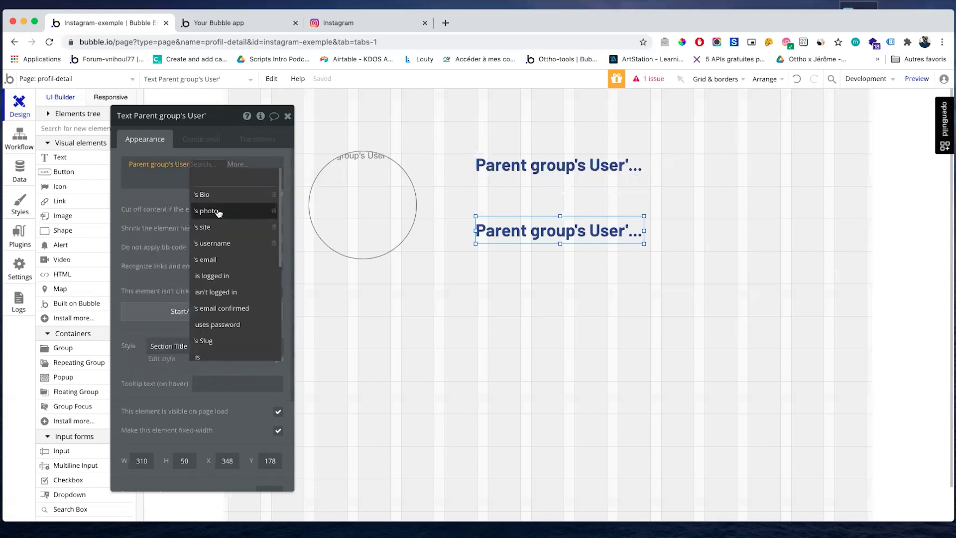
left_click(207, 197)
left_click(168, 343)
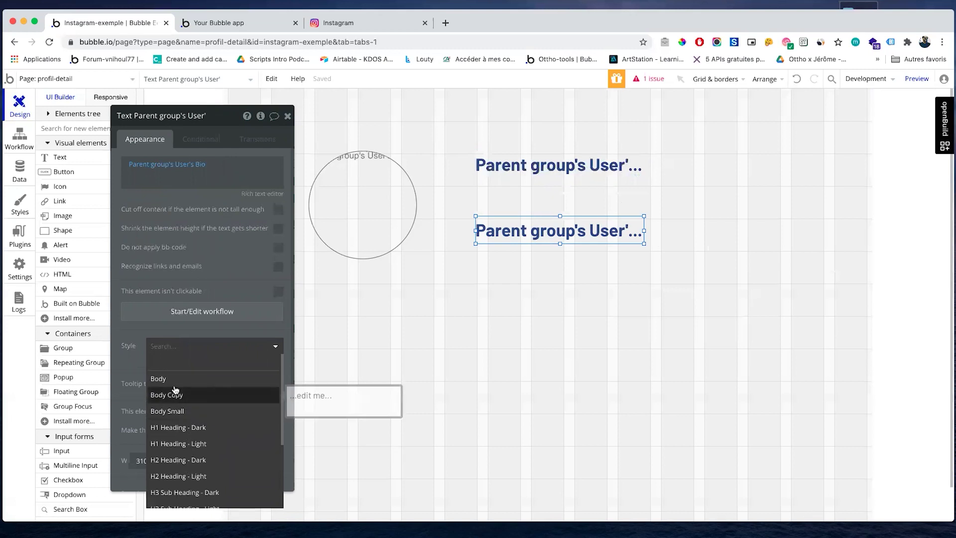
left_click(172, 381)
left_click_drag(646, 245, 752, 275)
Place a one-line copy of the bio text below it showing the user's site.
left_click_drag(521, 225, 519, 291)
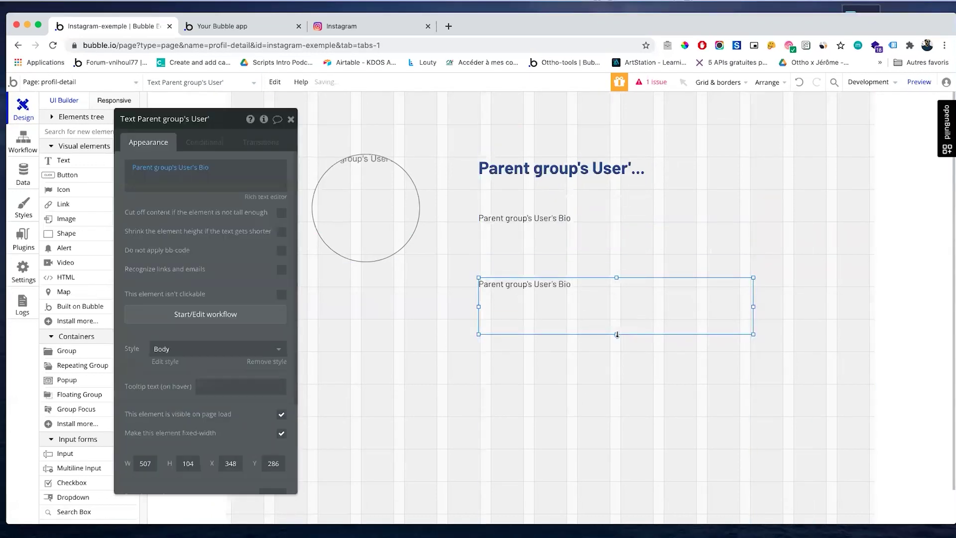
left_click_drag(618, 335, 618, 294)
left_click(203, 167)
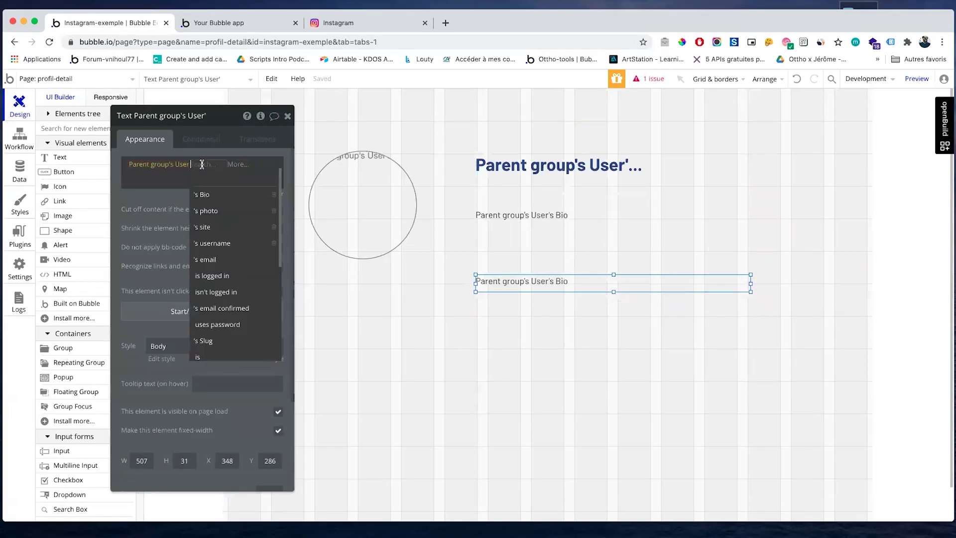
left_click(197, 227)
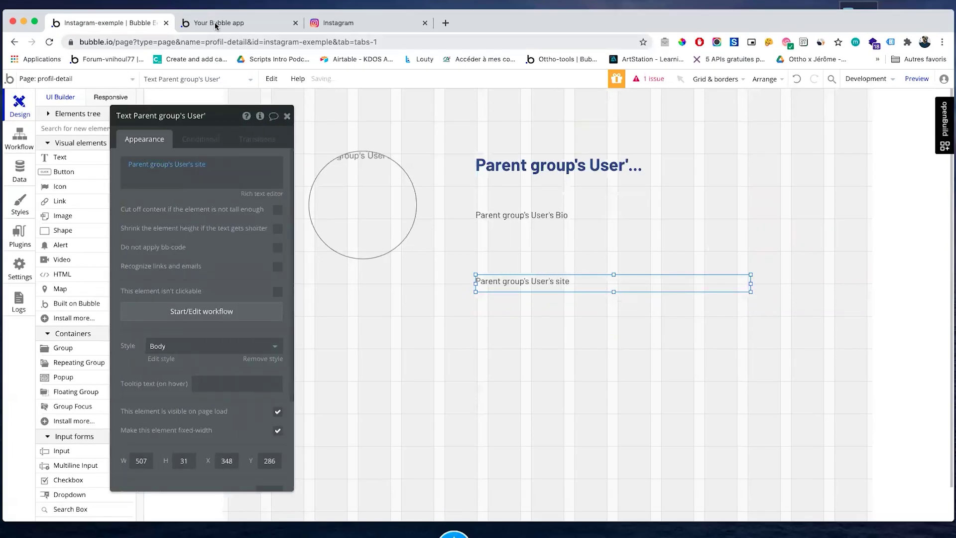
Reload the live app and open several users' profile pages to check photo, bio and site.
left_click(214, 23)
key("super+r")
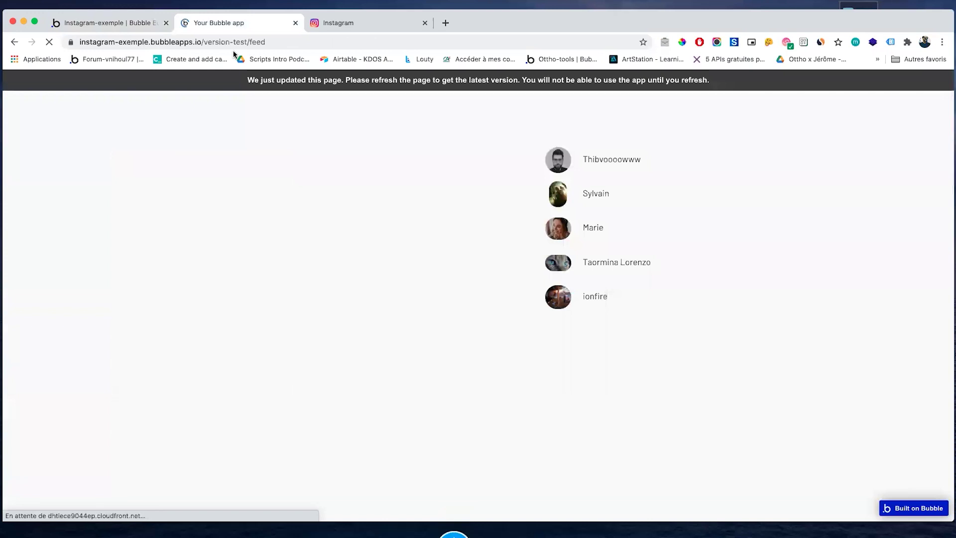
left_click(14, 42)
left_click(595, 197)
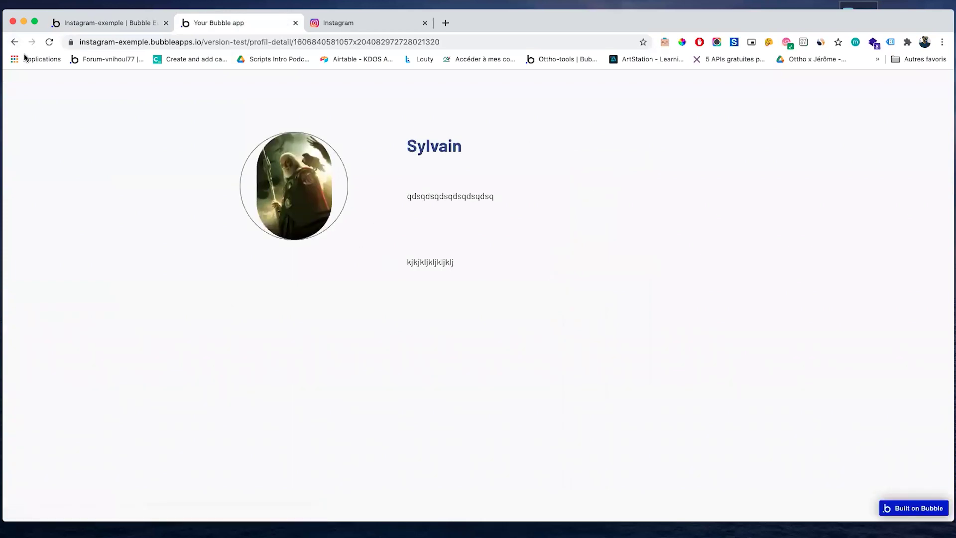
left_click(15, 43)
left_click(554, 232)
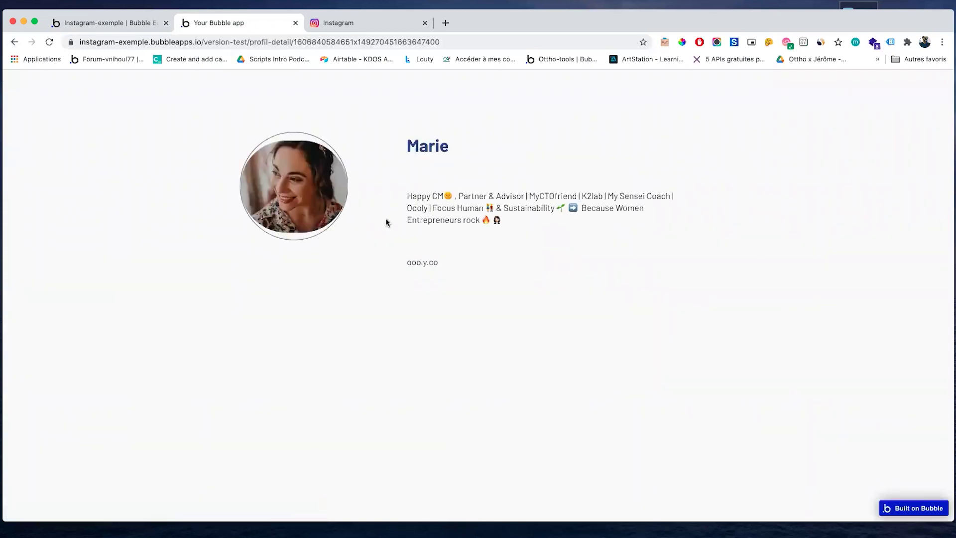
Move the site text directly under the bio text in the editor.
key("ctrl+shift+Tab")
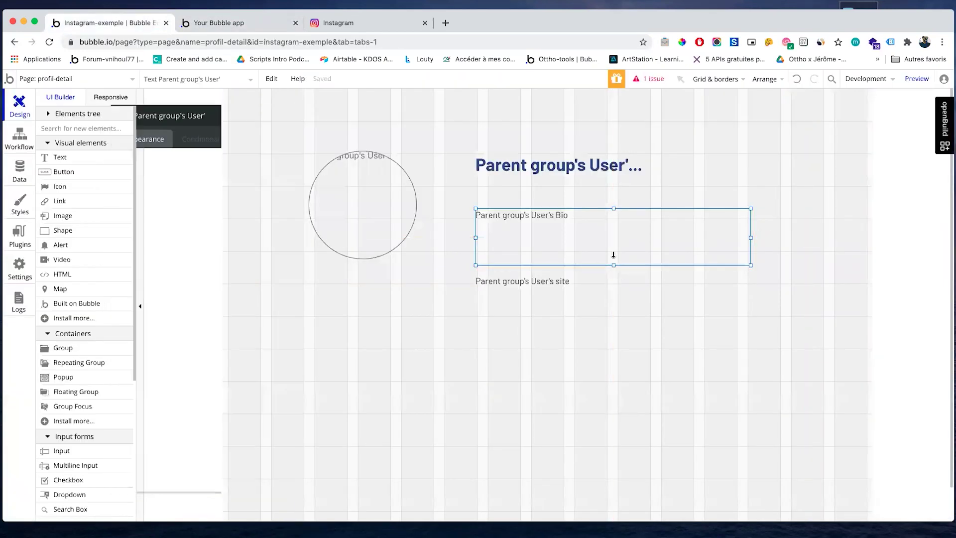
left_click(546, 277)
left_click_drag(546, 278, 537, 237)
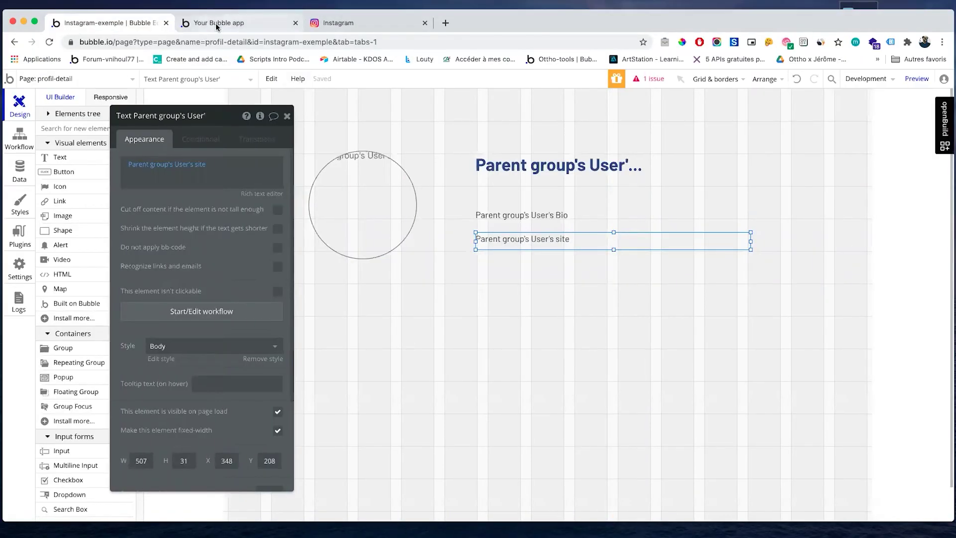
left_click(219, 24)
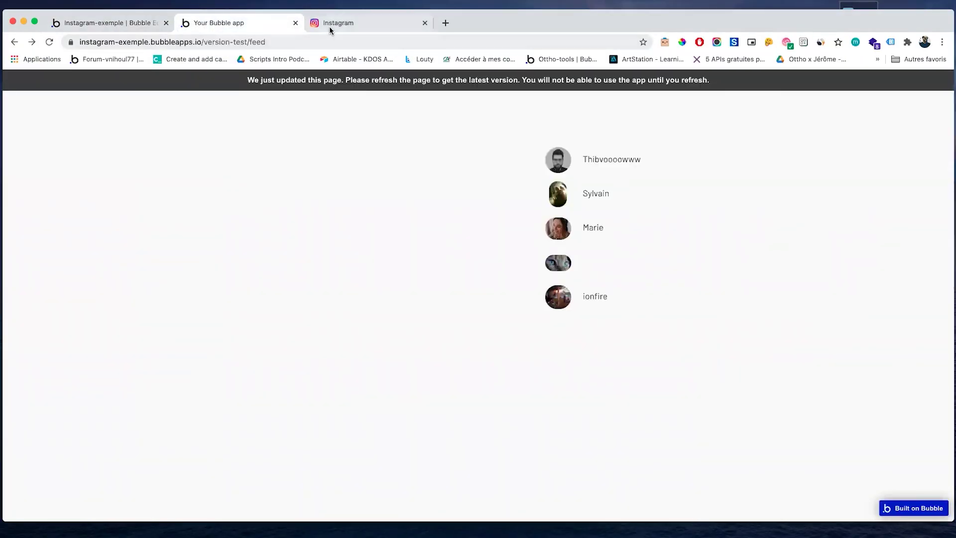
Review an Instagram account's own profile and publications grid, then go back to the Bubble editor.
left_click(331, 24)
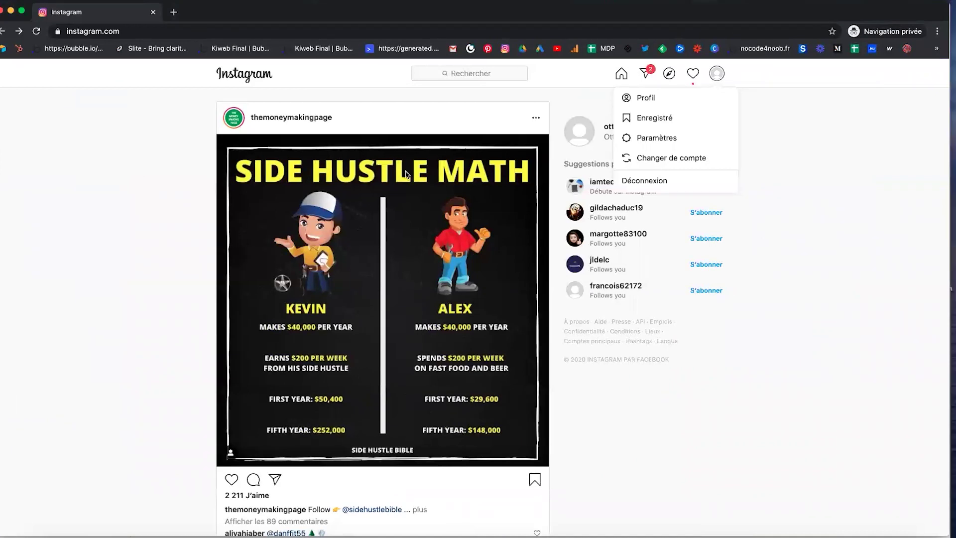
left_click(583, 133)
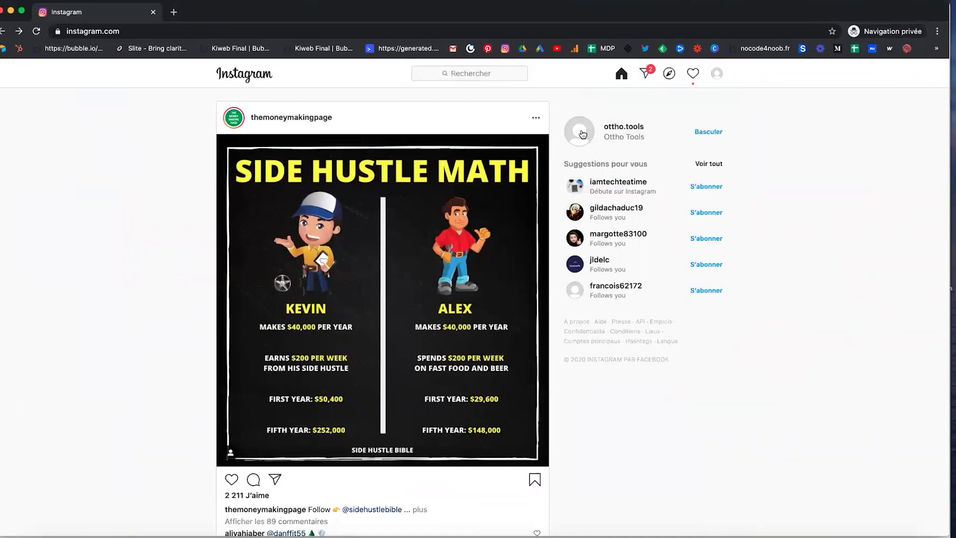
left_click(592, 135)
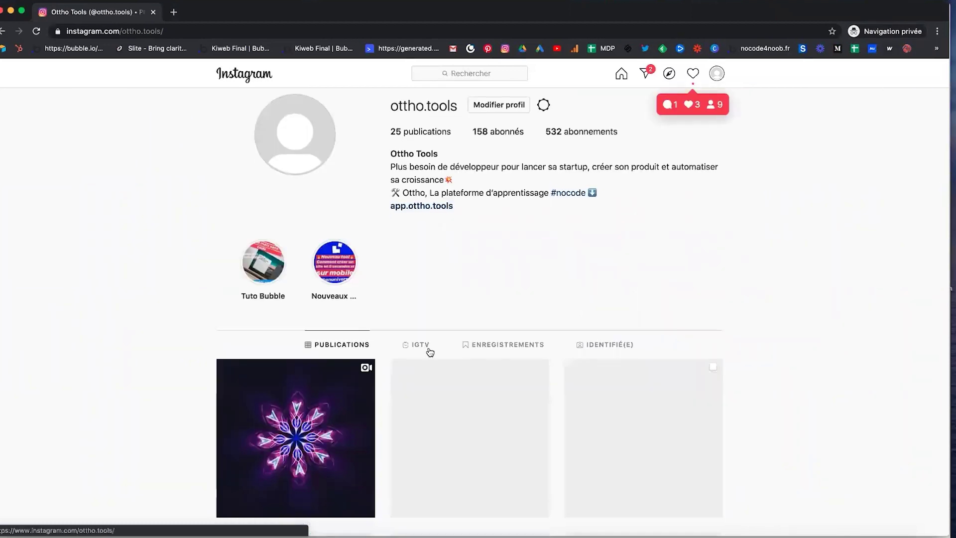
scroll(428, 348, "down", 3)
scroll(430, 351, "up", 3)
scroll(378, 279, "down", 4)
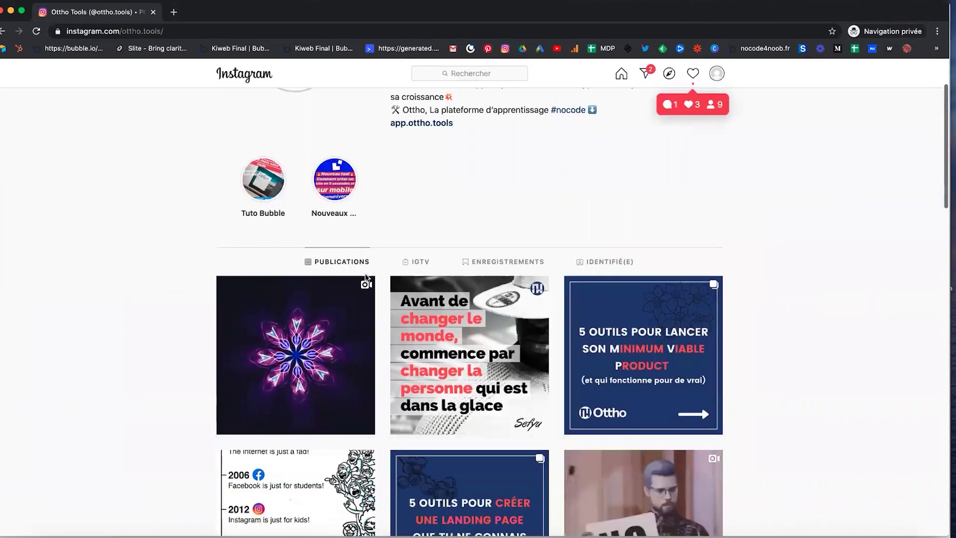
scroll(366, 279, "up", 4)
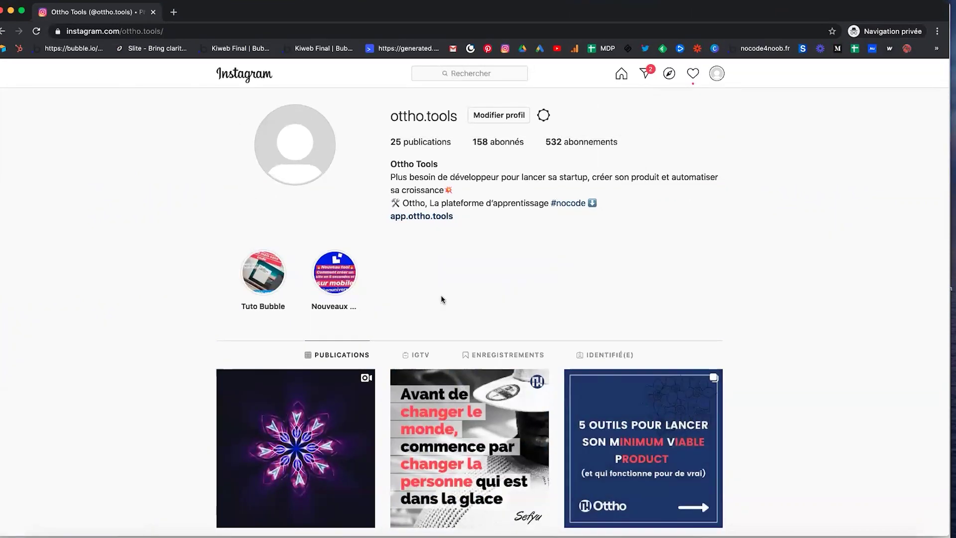
key("ctrl+Left")
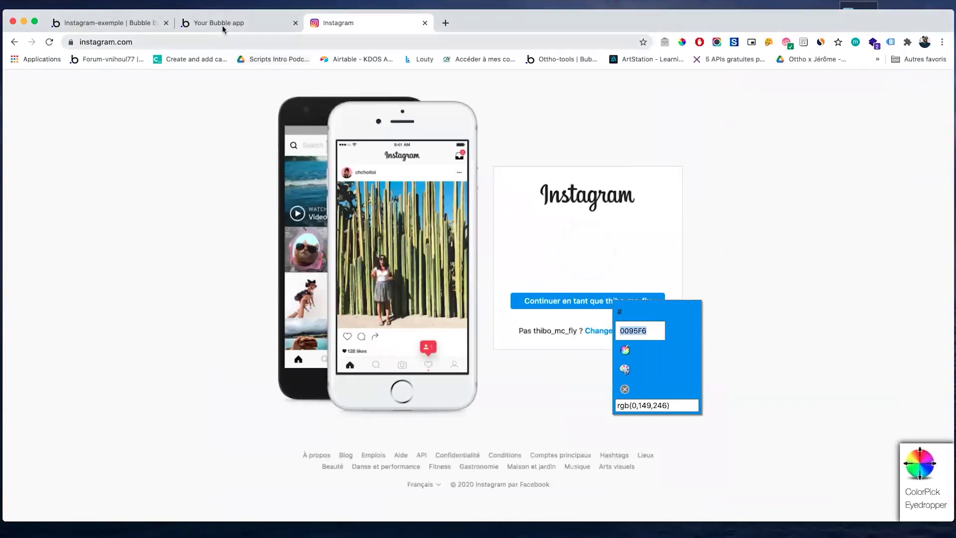
left_click(132, 25)
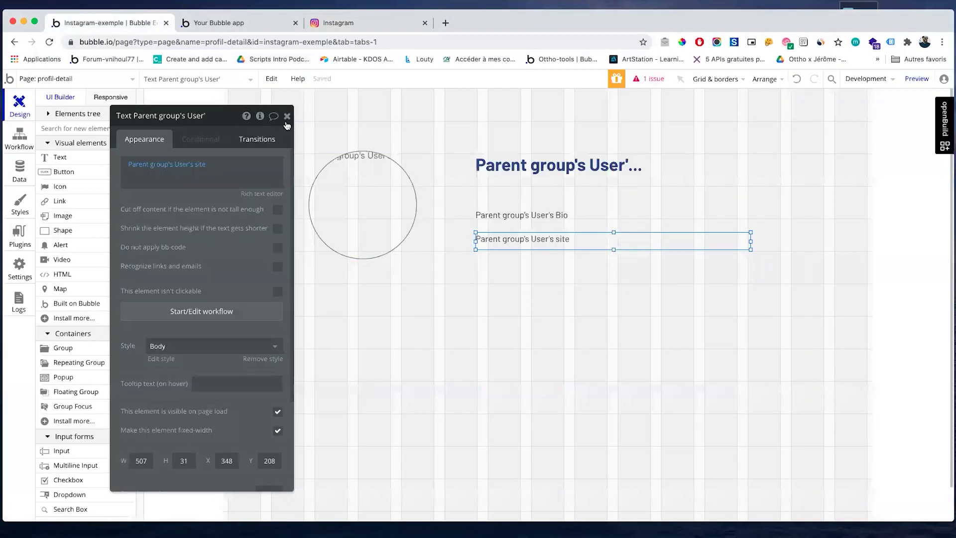
Add a 'Publication' text below the user info, stretched to 853px, in H2 Heading - Dark style.
left_click(287, 115)
left_click(505, 331)
left_click(58, 158)
left_click(319, 304)
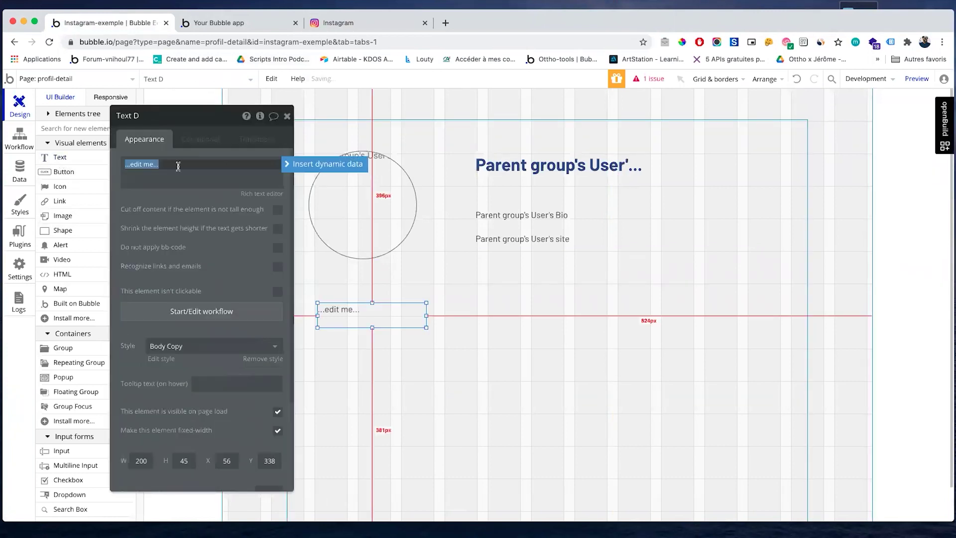
type("PUBLICATI")
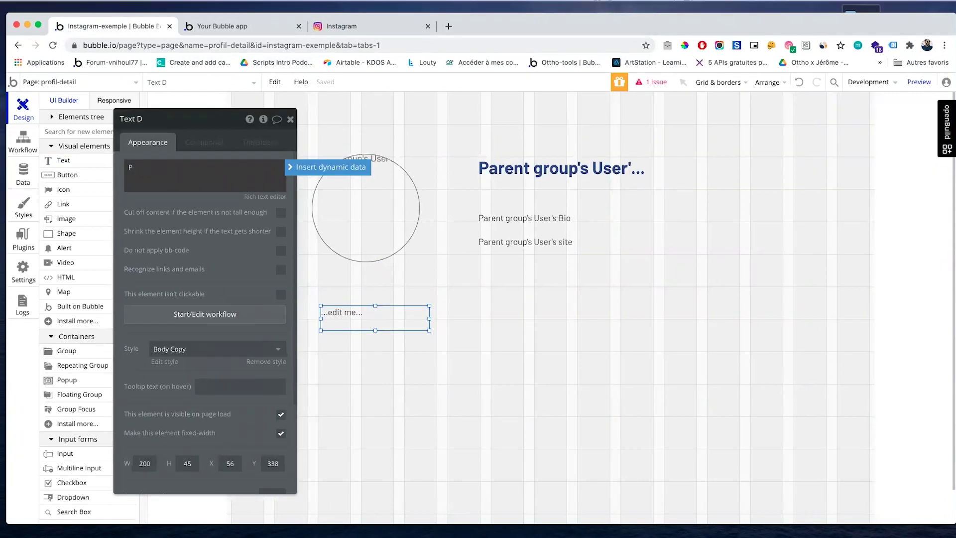
left_click(369, 311)
left_click_drag(387, 313, 386, 325)
left_click_drag(429, 342, 779, 341)
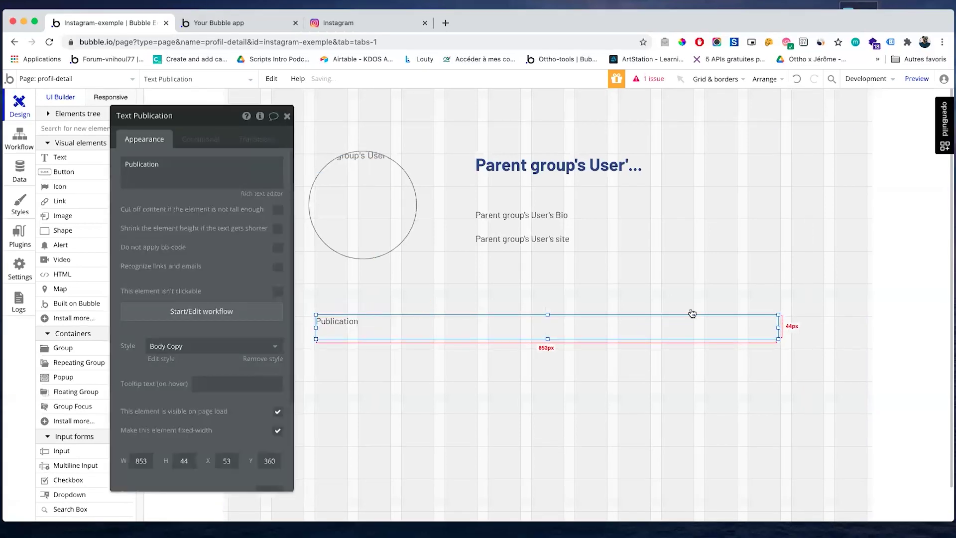
left_click(196, 346)
scroll(175, 414, "down", 1)
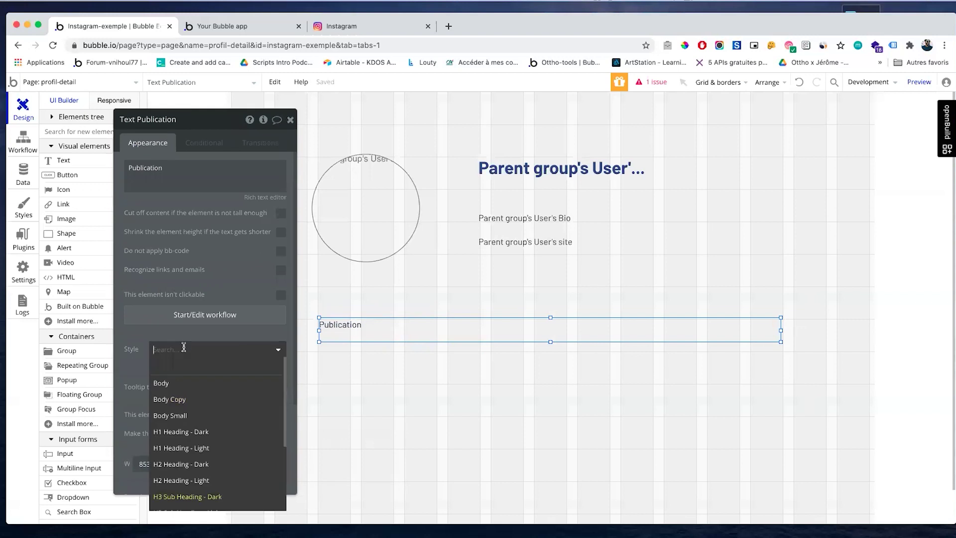
left_click(167, 461)
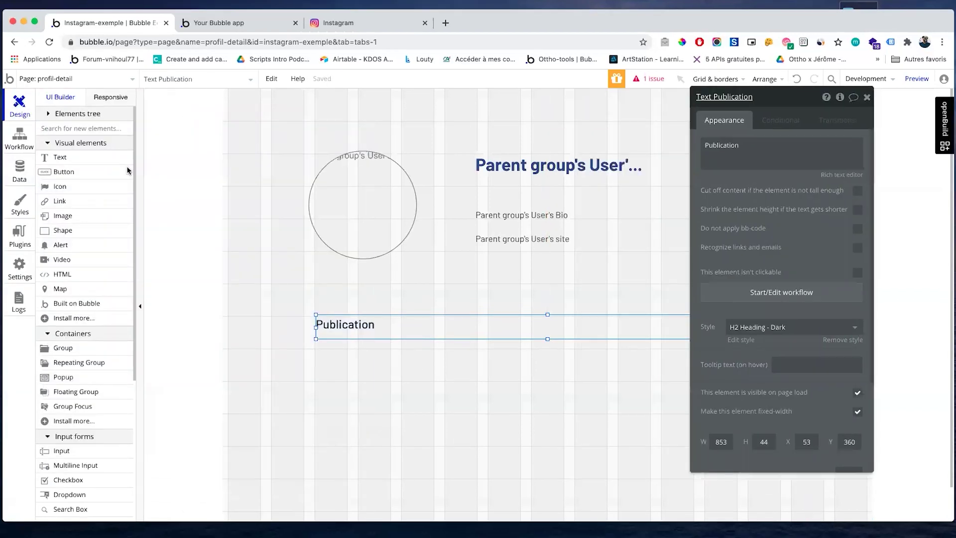
Place a new Repeating Group beneath the Publication heading.
scroll(107, 224, "down", 3)
left_click(78, 307)
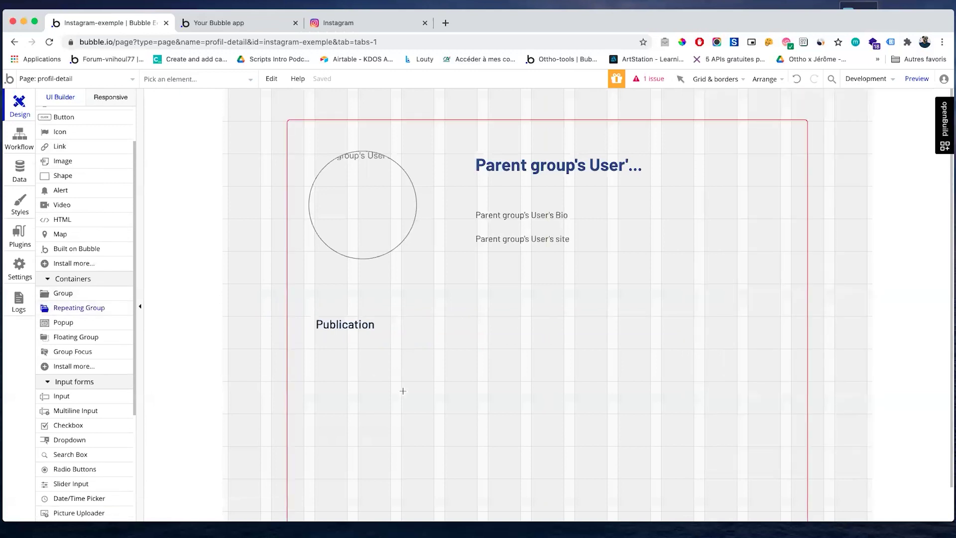
left_click(402, 391)
scroll(439, 398, "down", 1)
left_click_drag(439, 384, 352, 339)
Make the parent page group taller and widen the repeating group to 858 px.
left_click(554, 465)
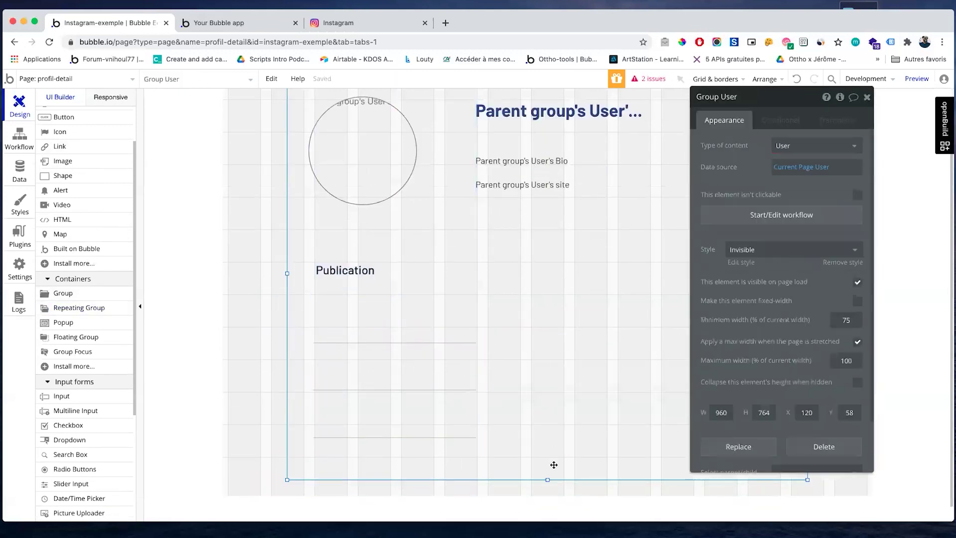
left_click_drag(548, 481, 521, 506)
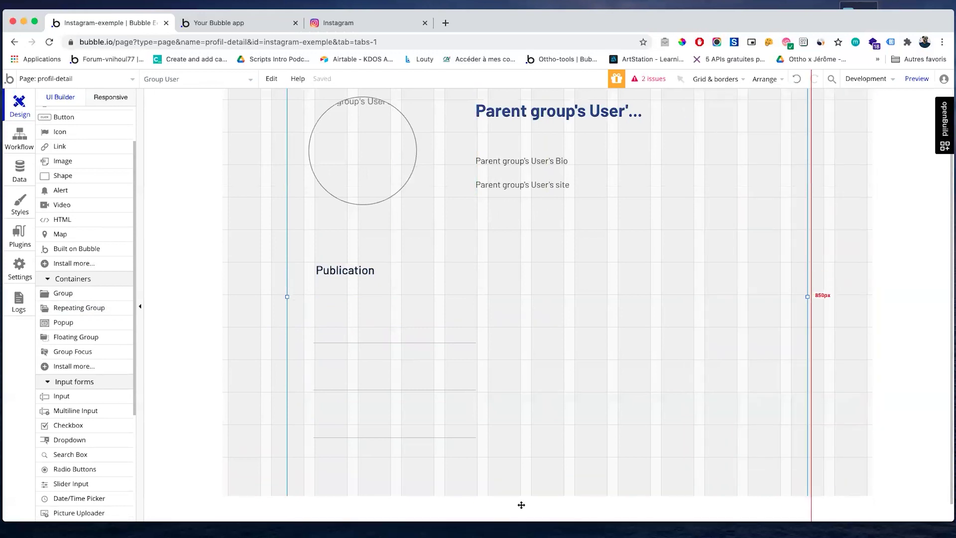
left_click(369, 365)
left_click_drag(369, 365, 367, 363)
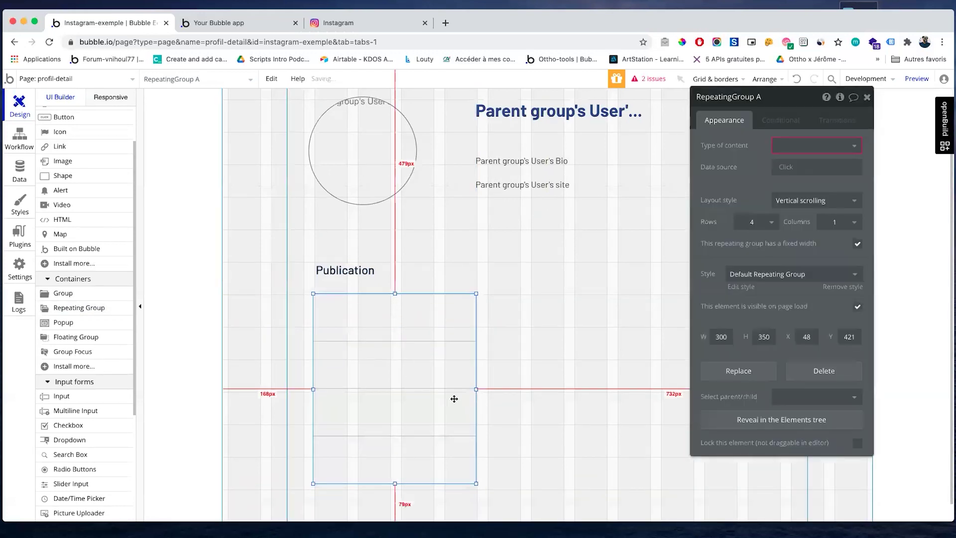
left_click_drag(477, 390, 780, 399)
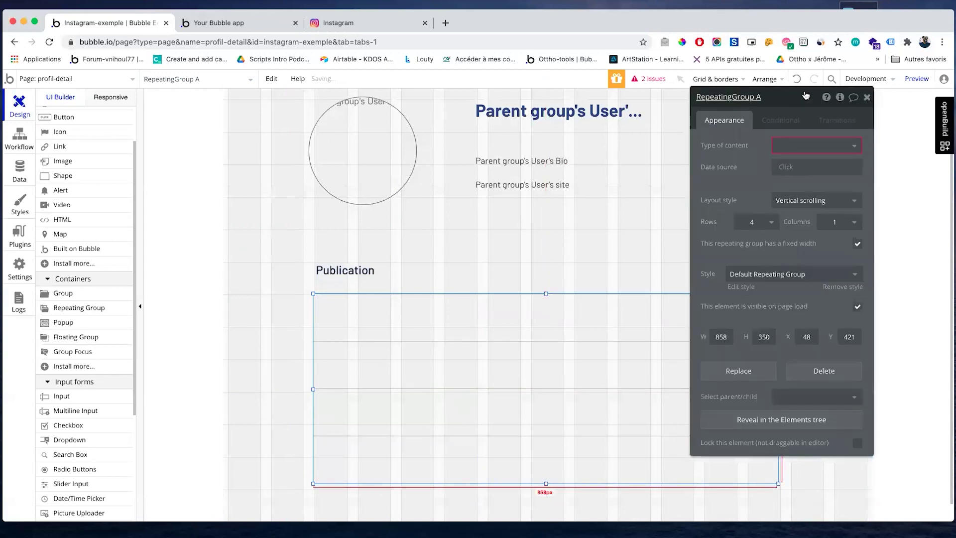
left_click_drag(833, 98, 341, 109)
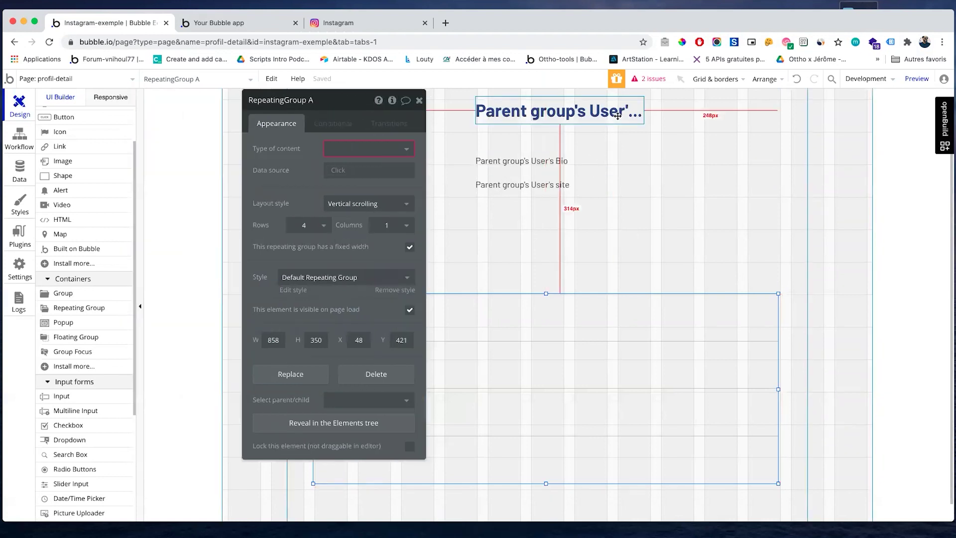
Add a new button beside the user info.
left_click(633, 111)
scroll(85, 200, "up", 2)
left_click_drag(68, 172, 731, 273)
Label the new button 'Nouvelle publication' and move it up beside the user name.
double_click(732, 274)
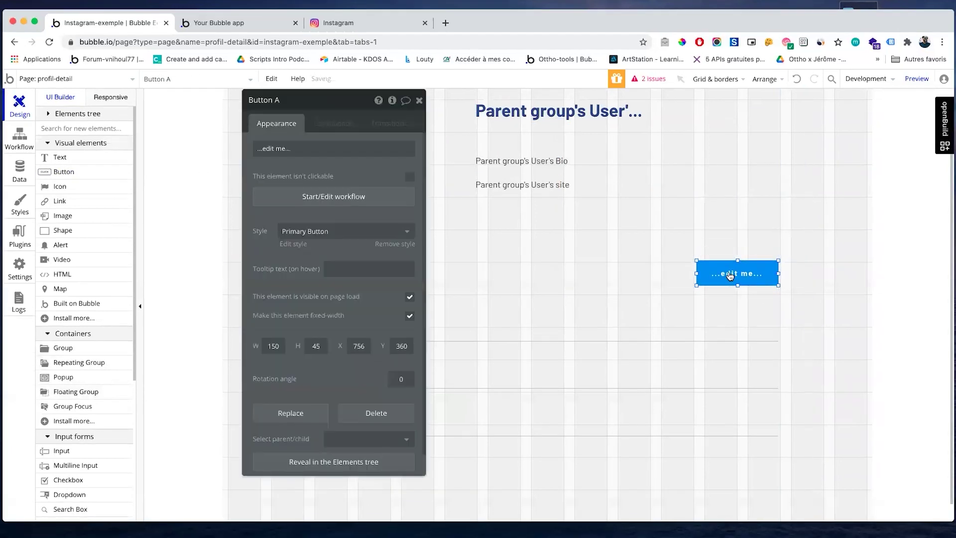
left_click(324, 150)
type("Nouvelle publication")
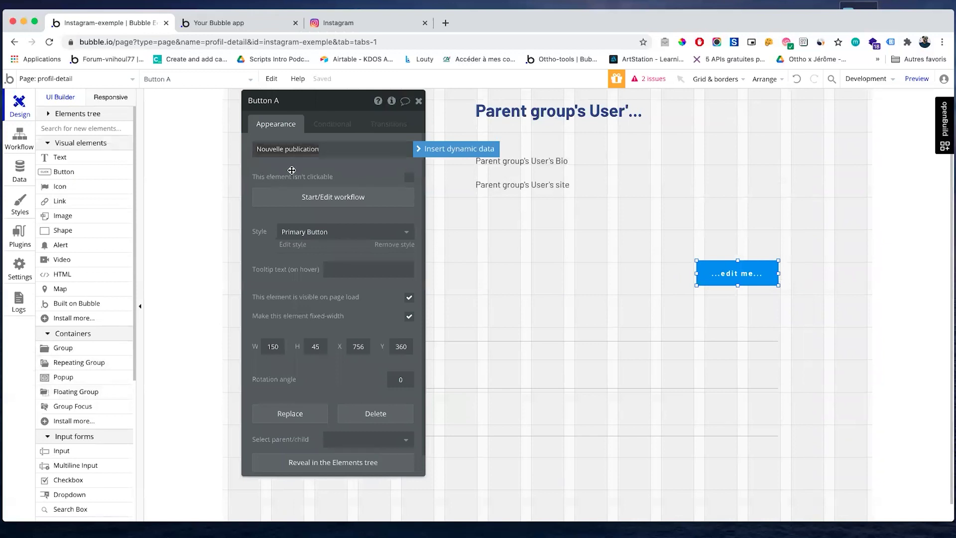
left_click_drag(737, 273, 757, 110)
Relabel the button 'Modifier profil' and give it the Outline Button style.
left_click(337, 148)
type("Modifier p")
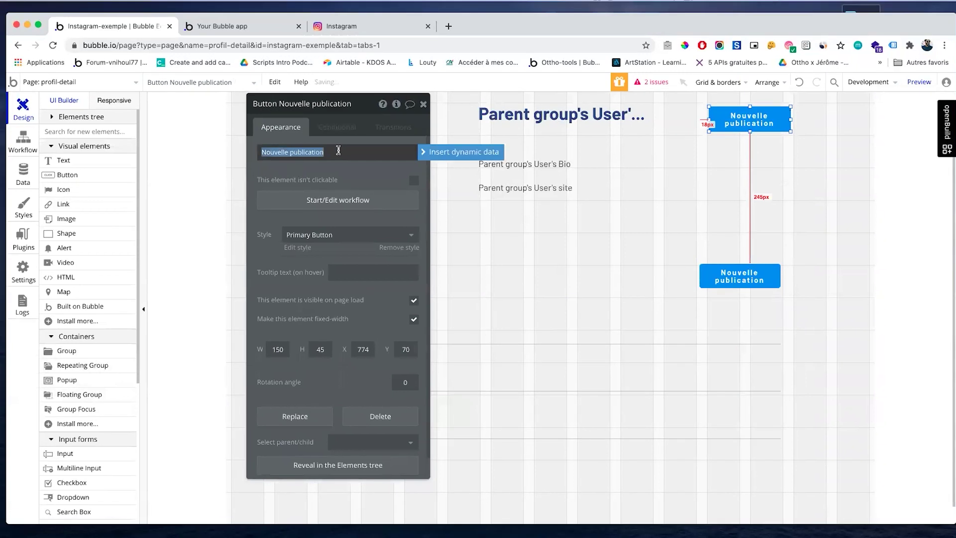
type("rodil")
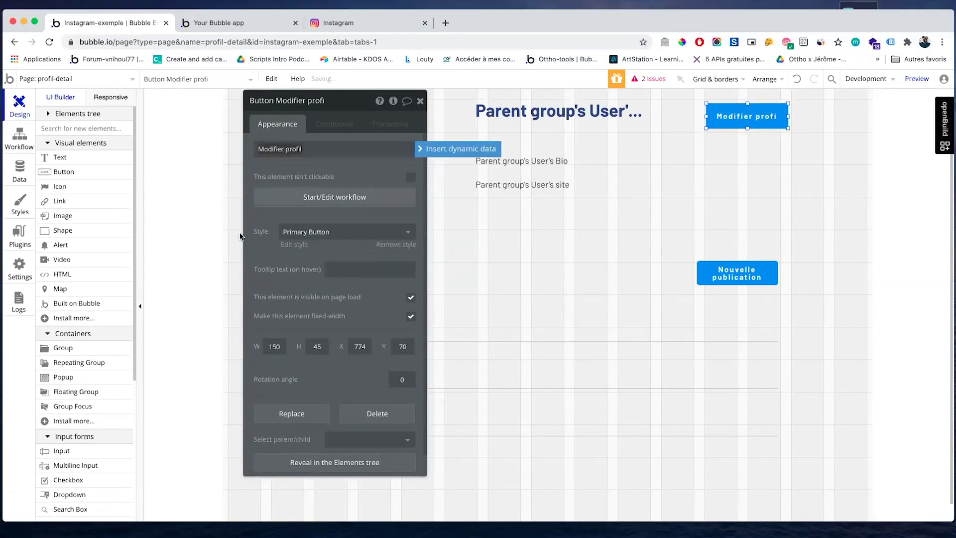
left_click(295, 244)
left_click(20, 105)
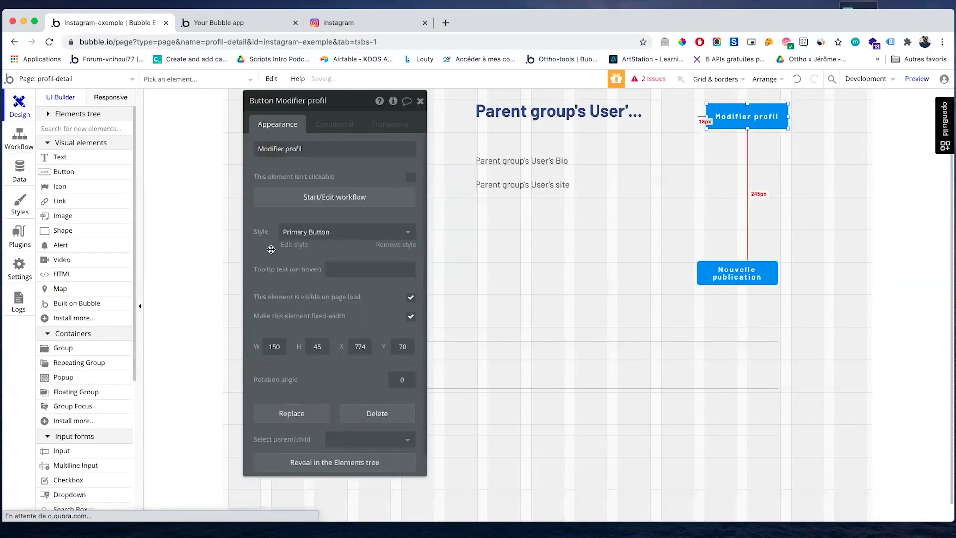
left_click(314, 239)
left_click(319, 265)
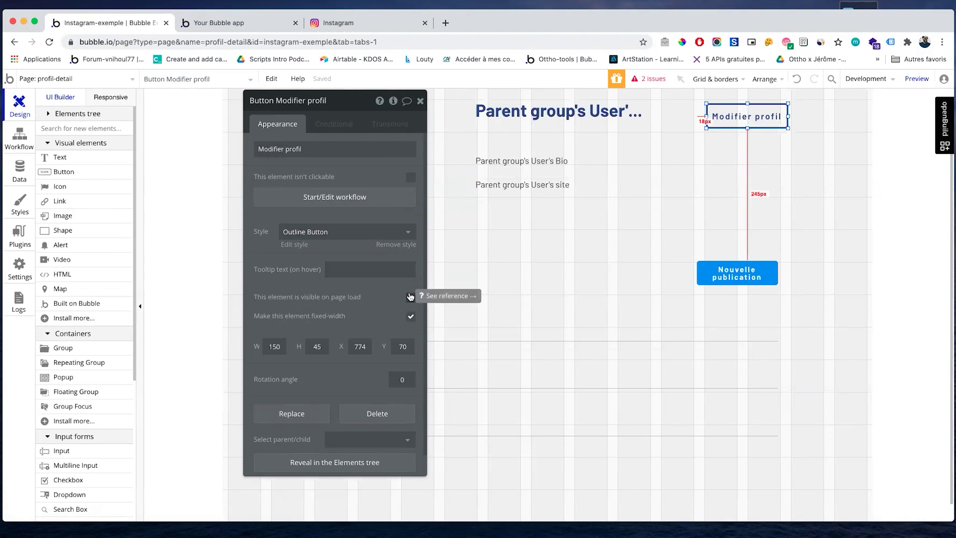
Hide Modifier profil on load, showing it only when Current Page User is Current User.
left_click(411, 297)
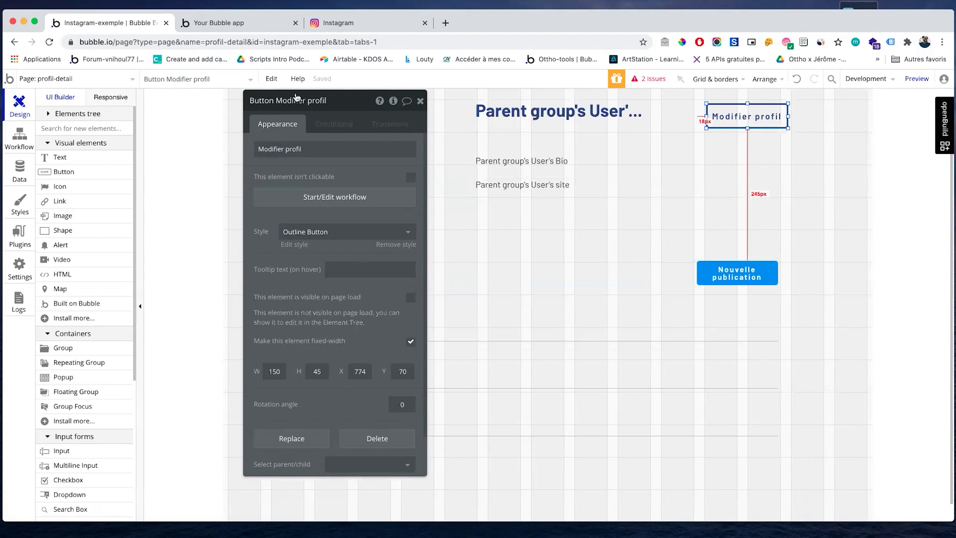
left_click(319, 122)
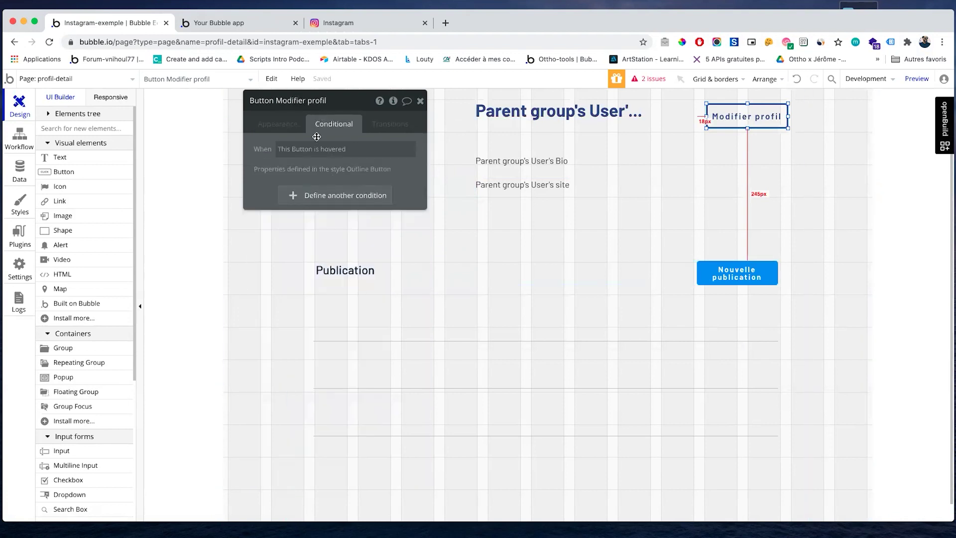
left_click(314, 195)
left_click(299, 204)
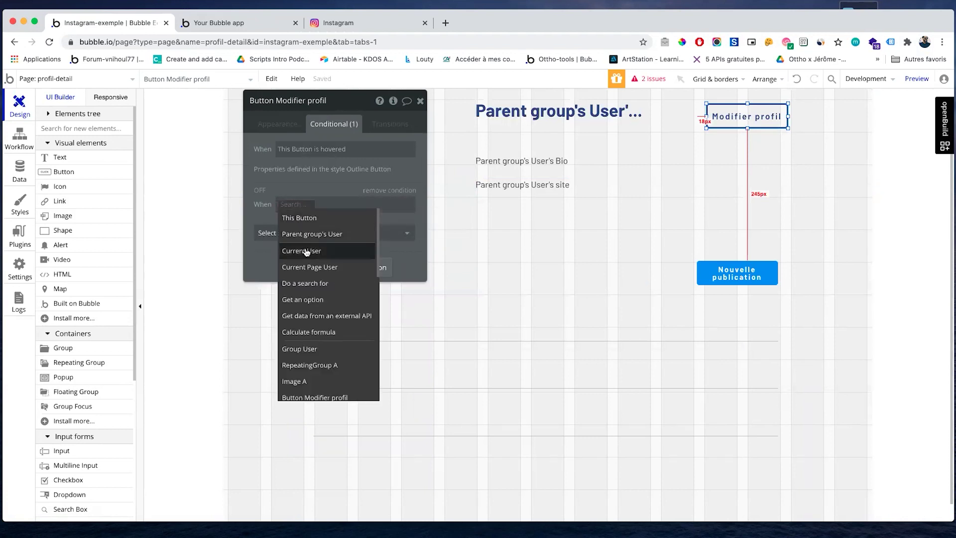
left_click(310, 267)
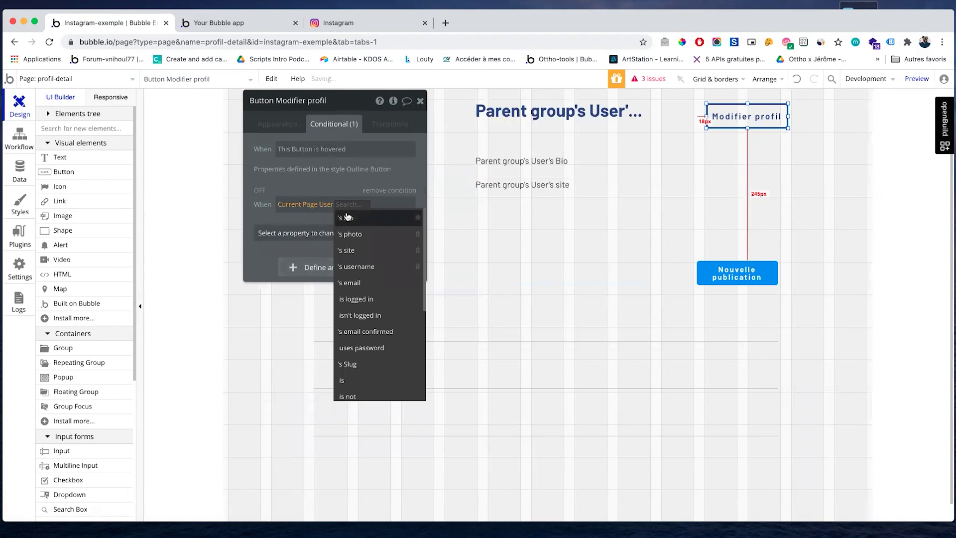
scroll(360, 373, "down", 1)
left_click(359, 359)
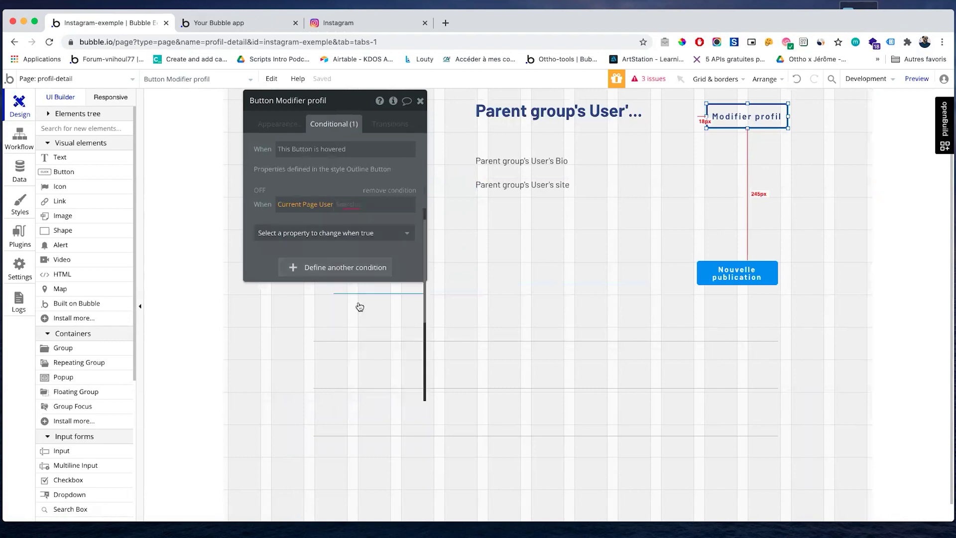
left_click(360, 252)
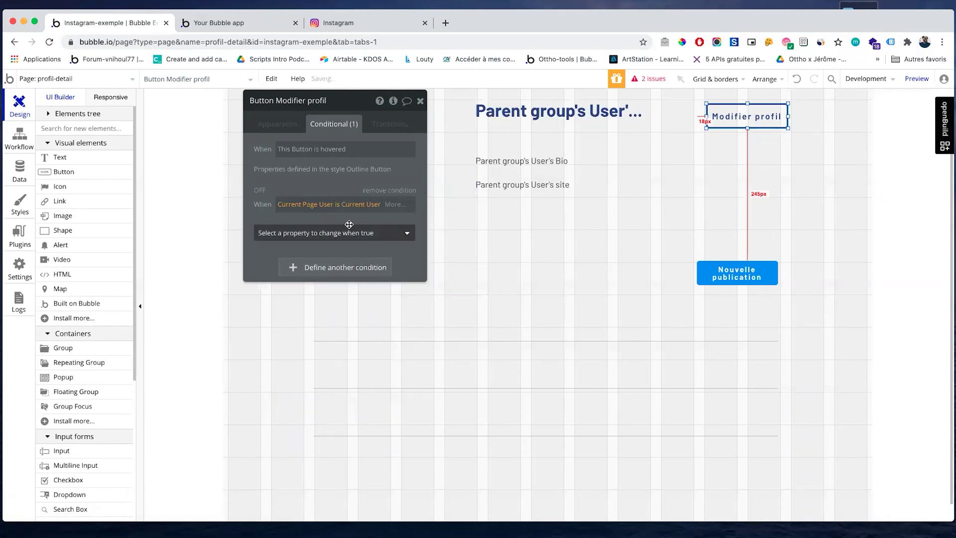
left_click(349, 230)
left_click(309, 265)
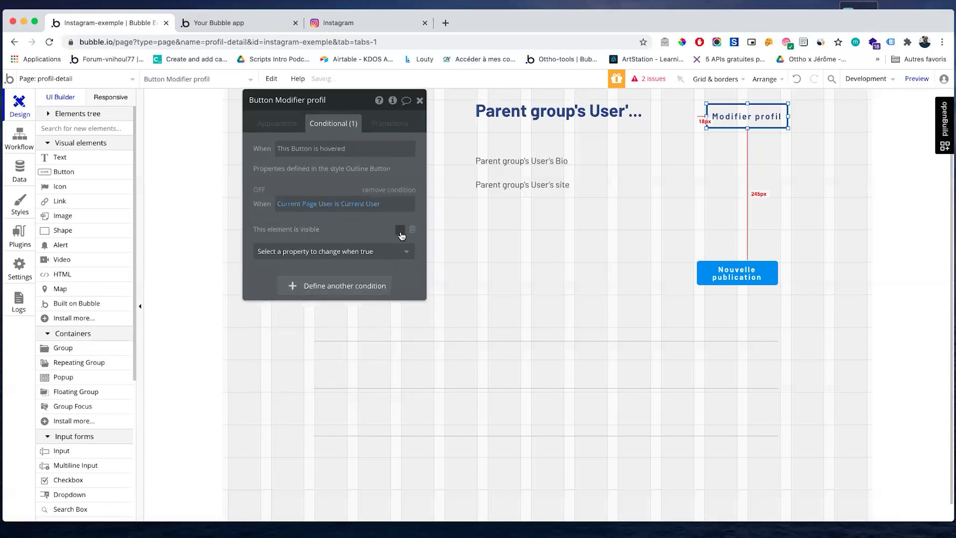
left_click(234, 23)
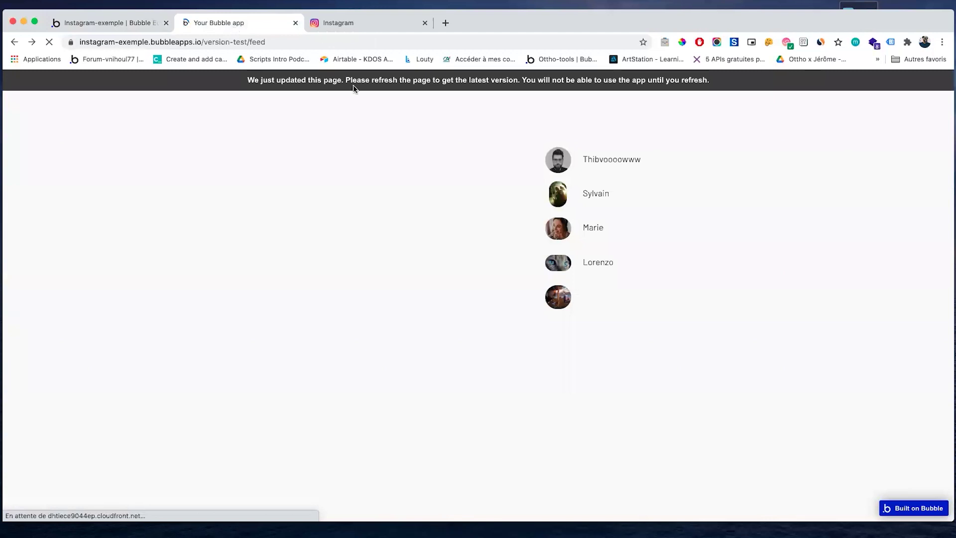
In the live app, check Modifier profil is absent on another user's profile but shown on yours.
left_click(598, 195)
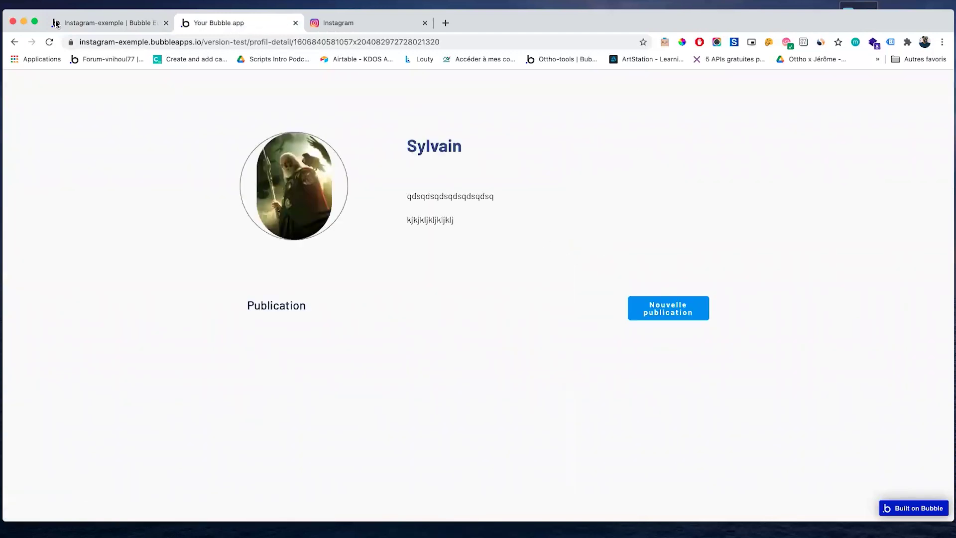
left_click(14, 42)
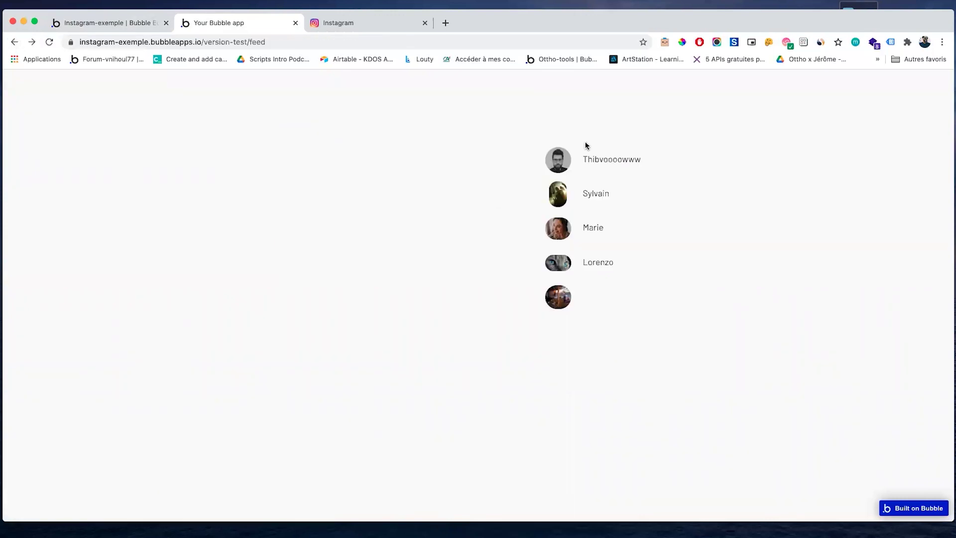
left_click(563, 160)
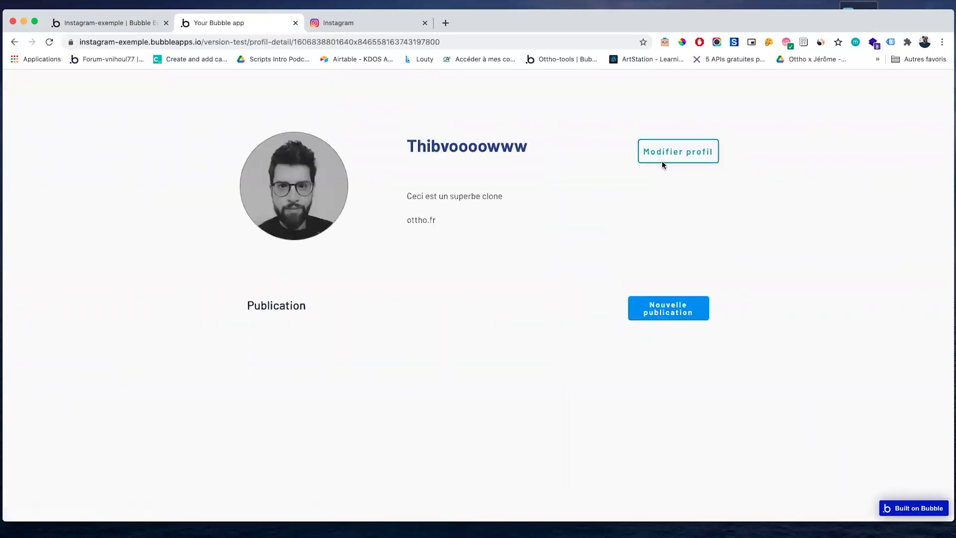
left_click(118, 24)
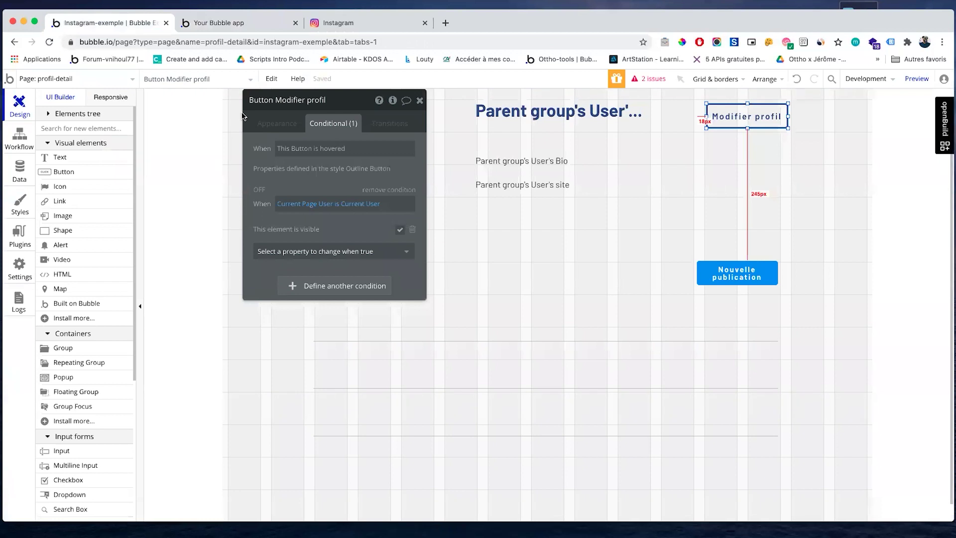
Give Modifier profil a click workflow with a Go to page action targeting the profil page.
left_click(280, 126)
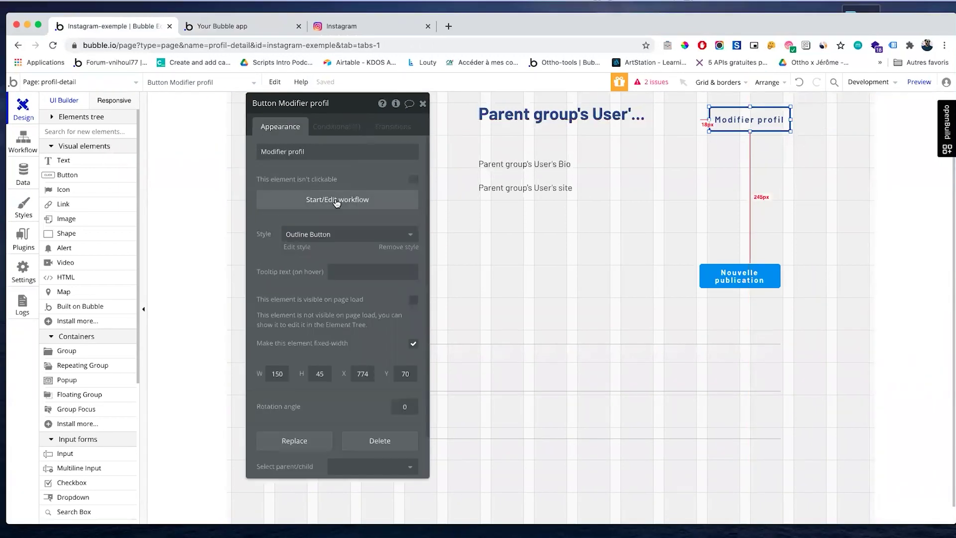
left_click(336, 202)
left_click(133, 212)
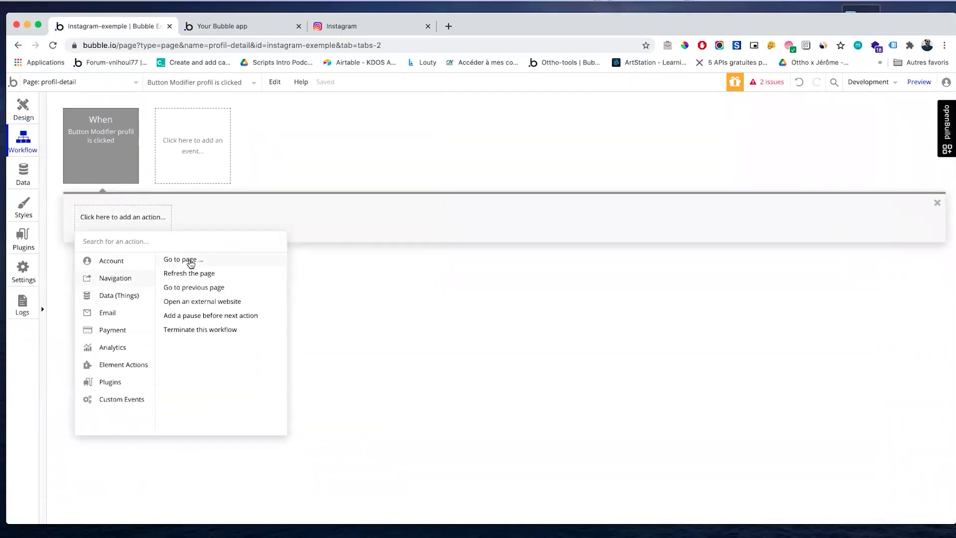
left_click(189, 260)
left_click(330, 130)
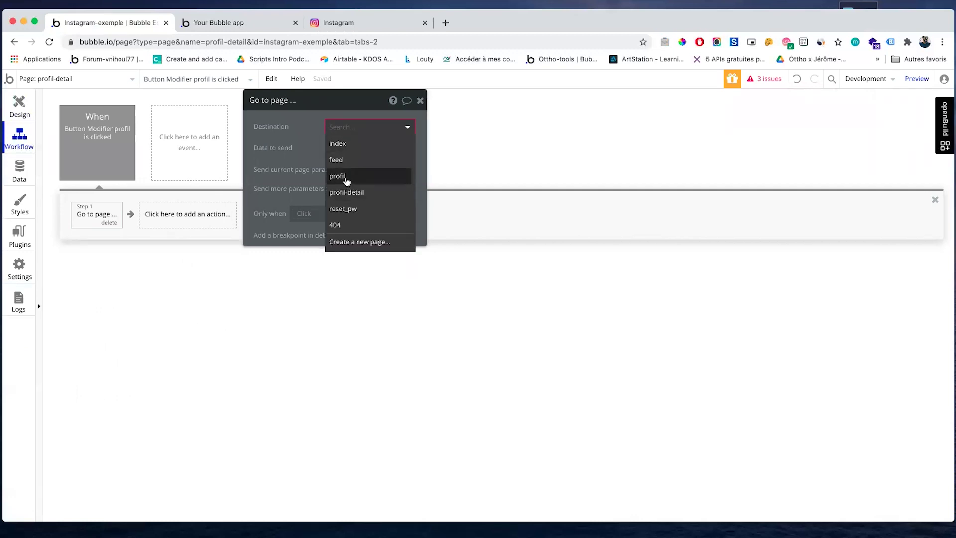
left_click(346, 178)
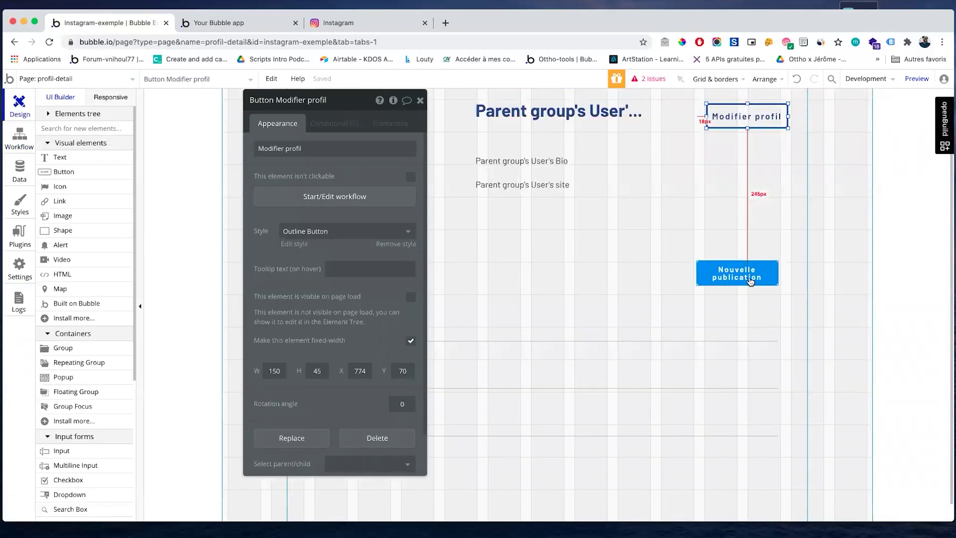
left_click(751, 282)
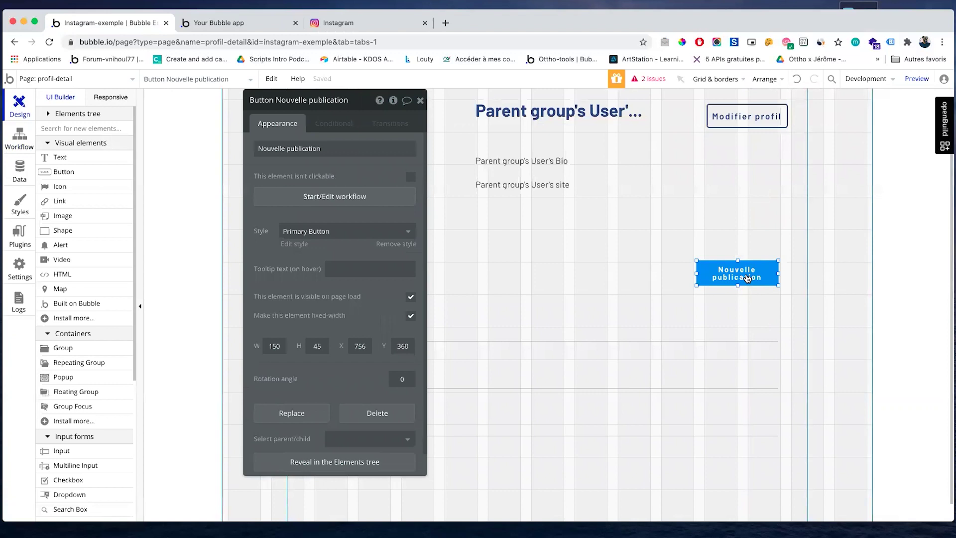
Copy the Current Page User is Current User visibility condition from Modifier profil.
left_click(740, 118)
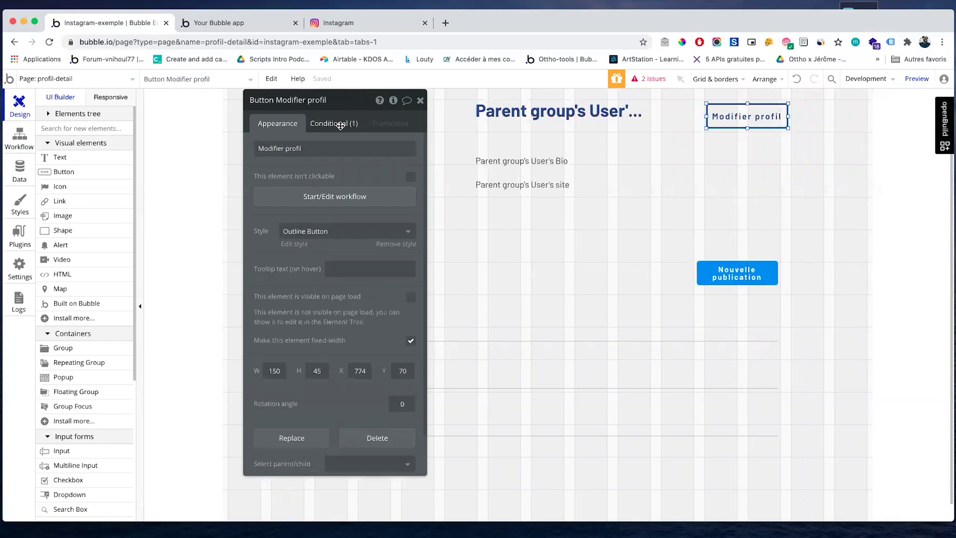
left_click(333, 123)
right_click(341, 160)
right_click(256, 215)
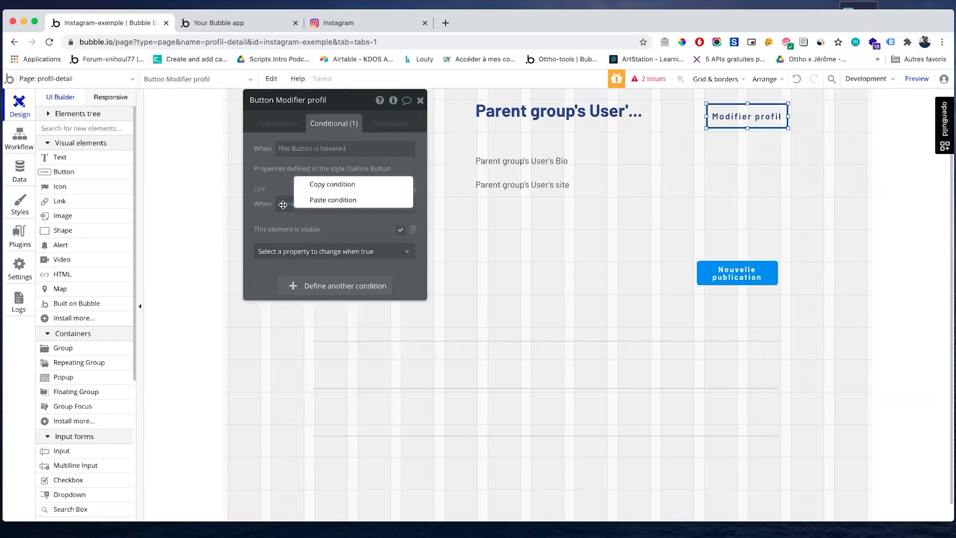
left_click(351, 184)
Widen Nouvelle publication to 216 px, paste the condition, and hide it on page load.
left_click(727, 271)
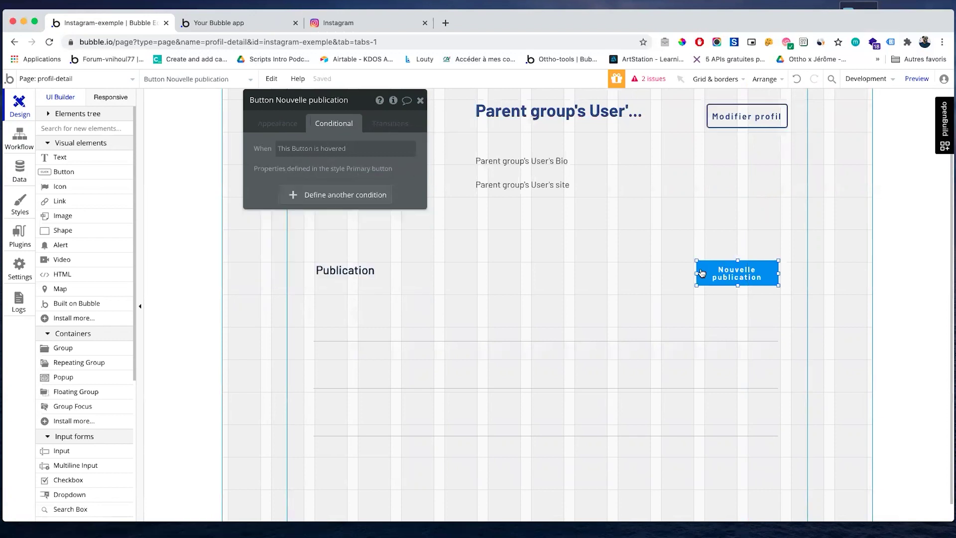
left_click_drag(694, 274, 661, 273)
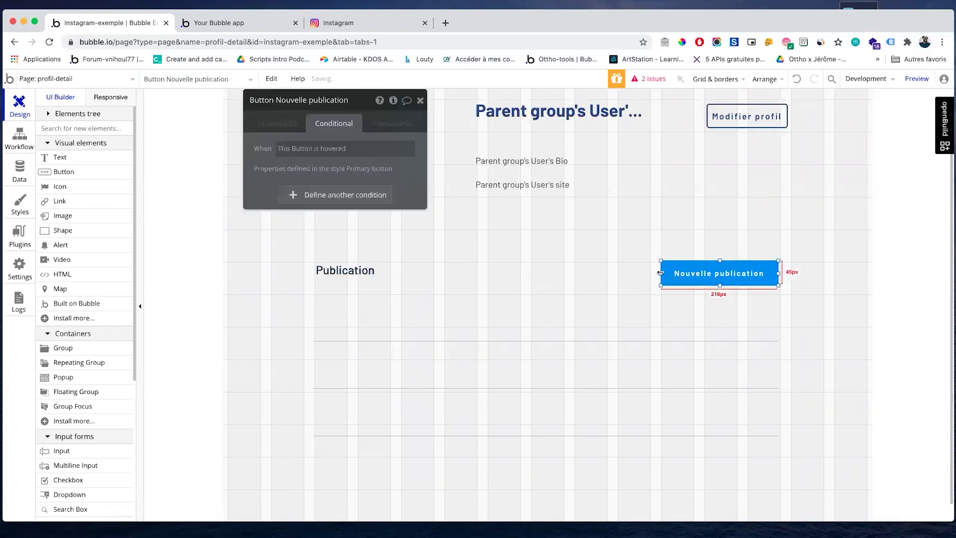
right_click(314, 159)
left_click(315, 161)
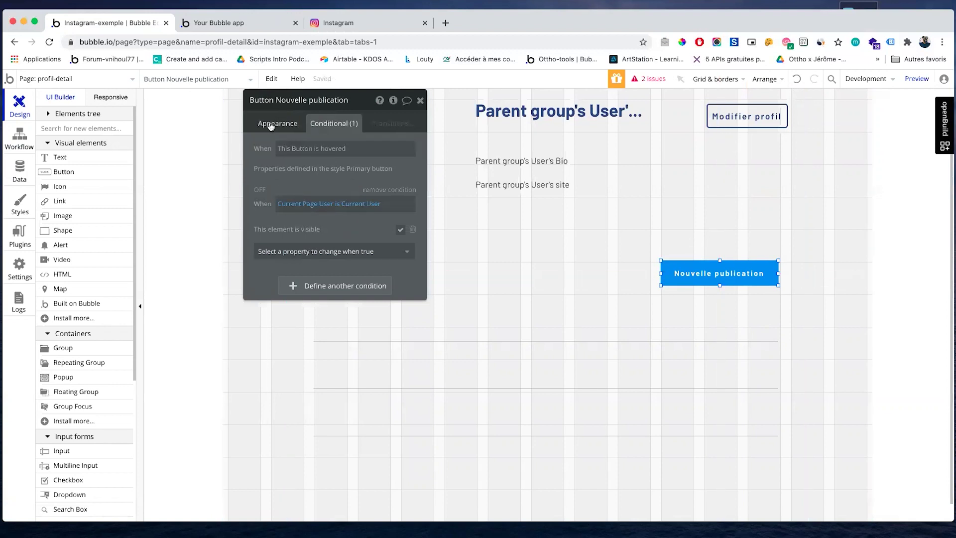
left_click(279, 123)
left_click(410, 296)
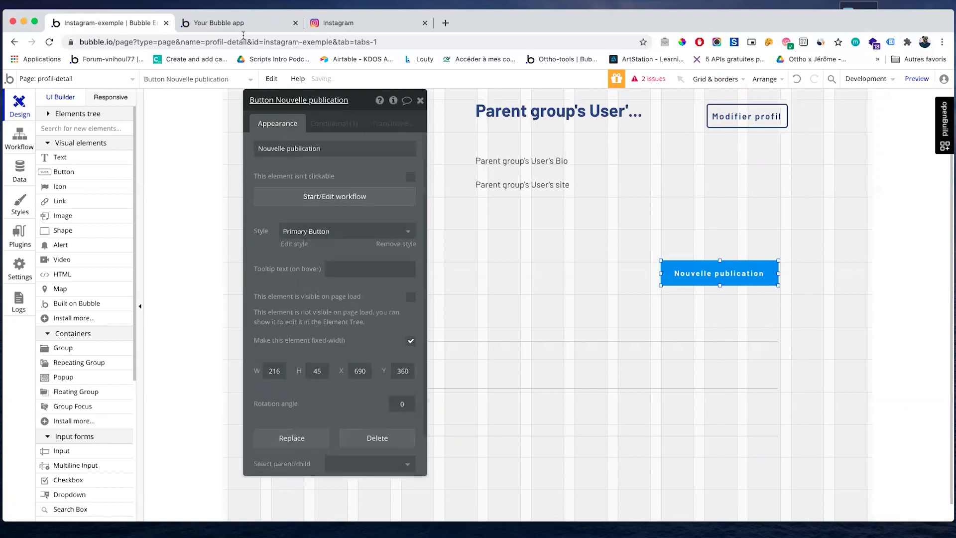
left_click(238, 22)
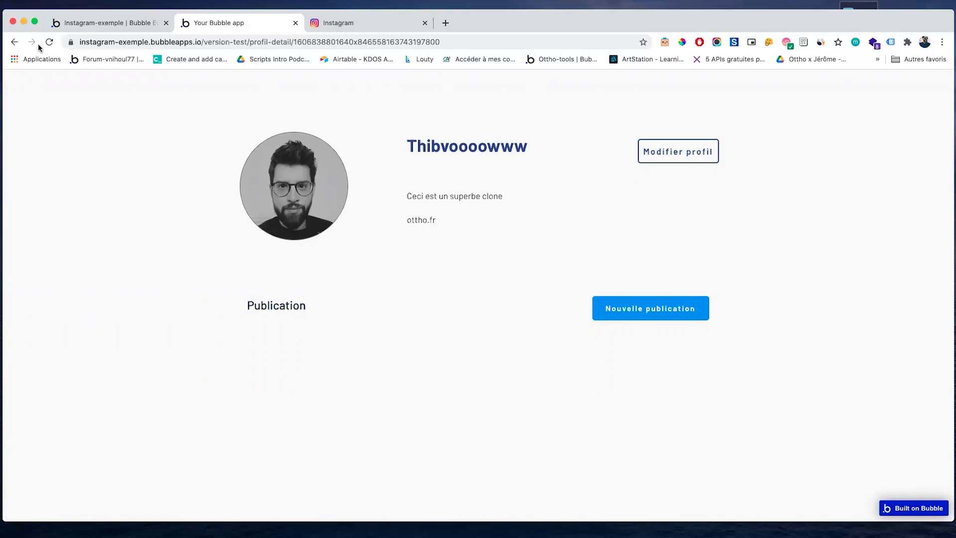
left_click(14, 44)
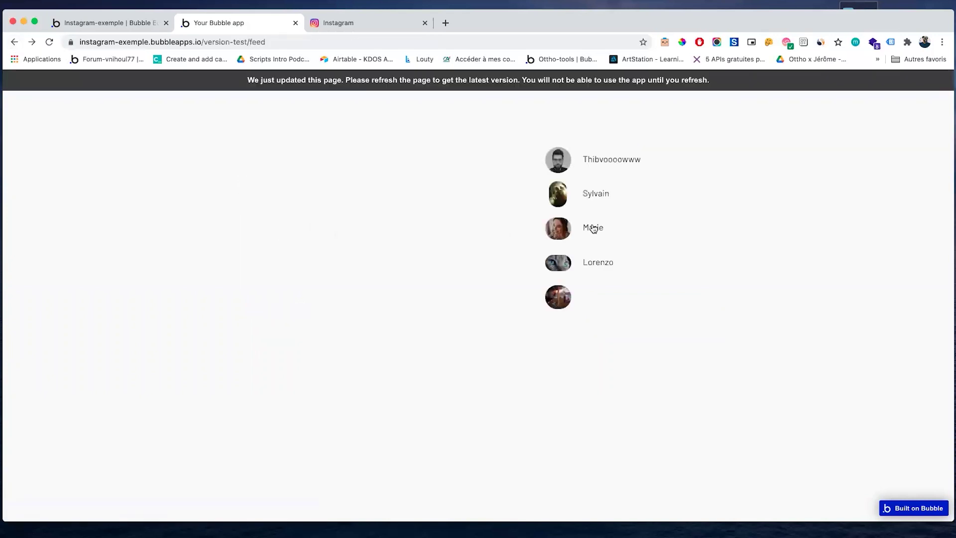
left_click(591, 226)
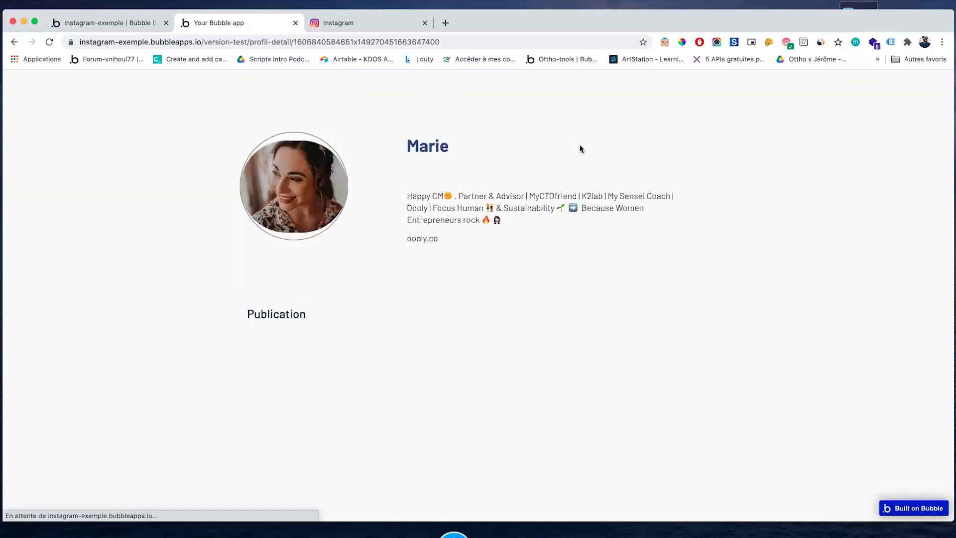
left_click(14, 42)
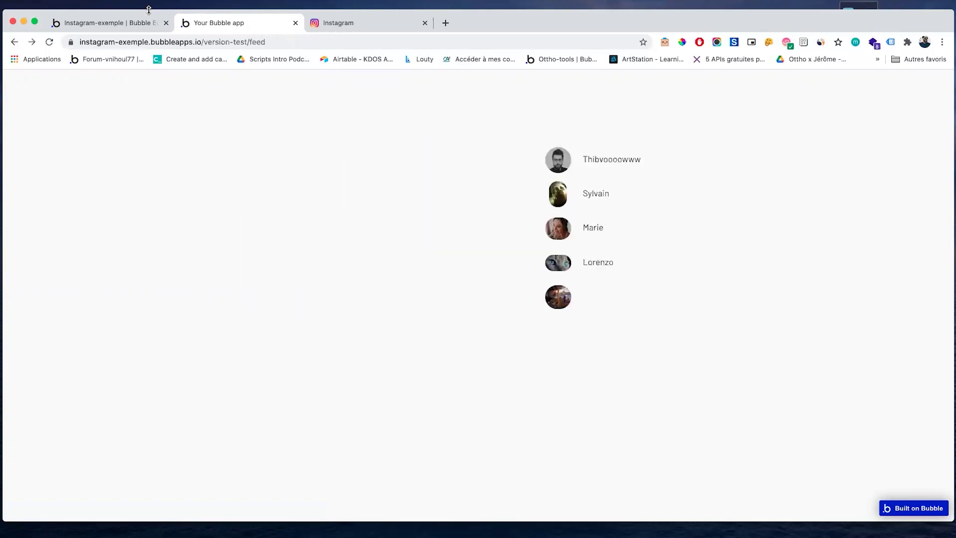
left_click(121, 23)
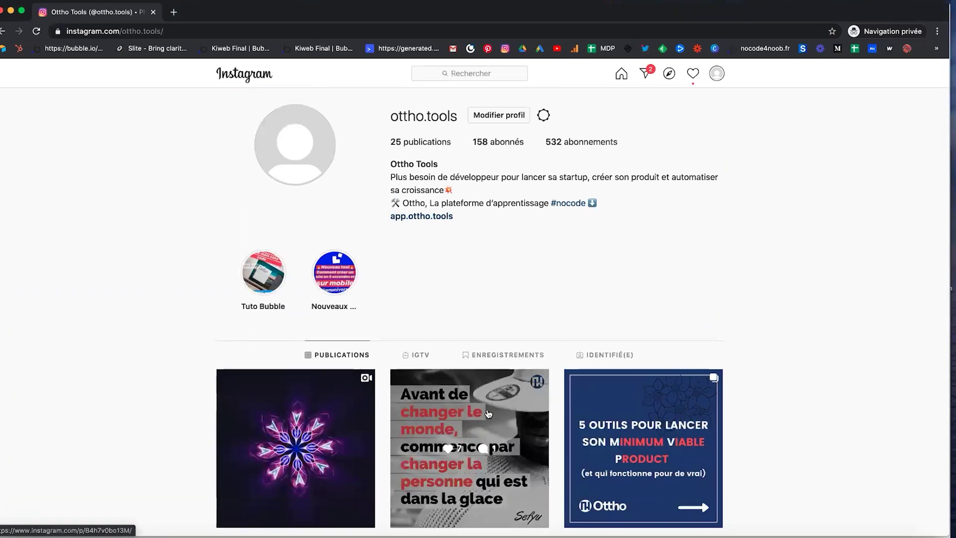
Open the second post in the Instagram profile's Publications grid.
left_click(488, 414)
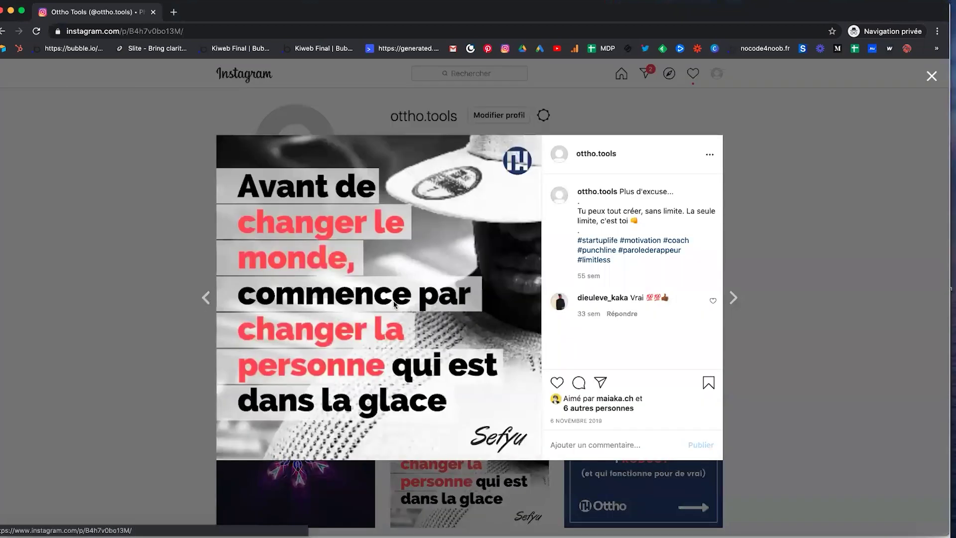
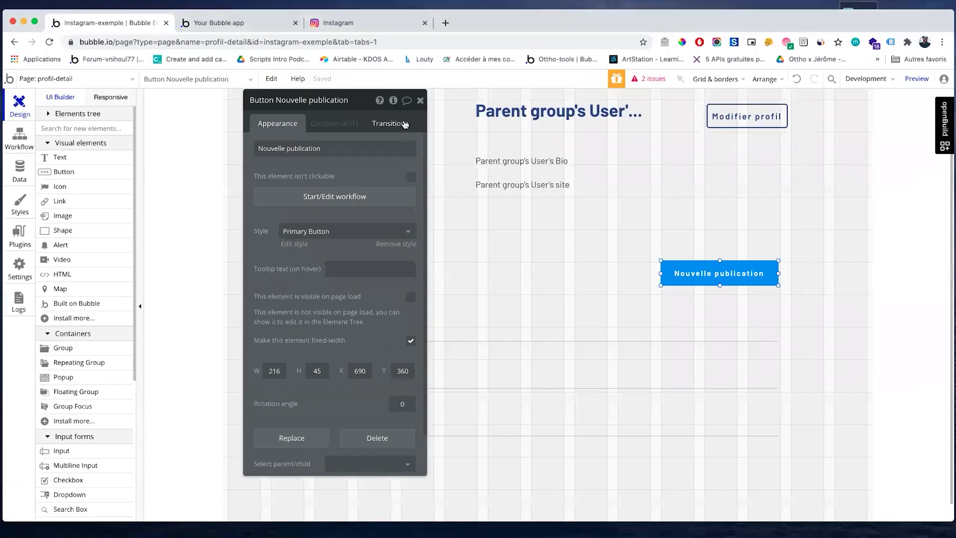
Return from the Instagram post to the Bubble editor's profil-detail page.
left_click(413, 104)
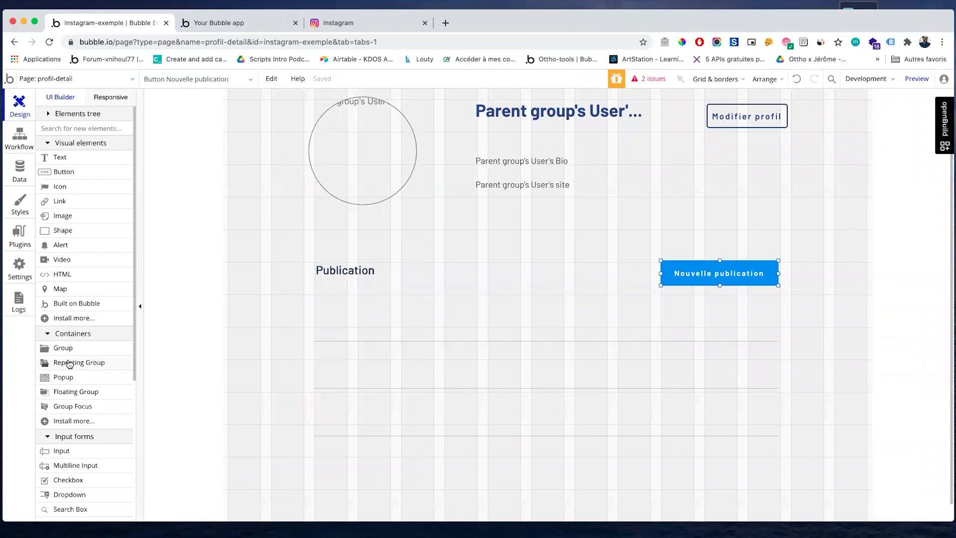
Add a new popup to the page and enlarge it to 857 by 691.
scroll(69, 363, "down", 2)
left_click(74, 332)
left_click(278, 220)
left_click_drag(688, 281, 850, 458)
left_click_drag(303, 97, 251, 83)
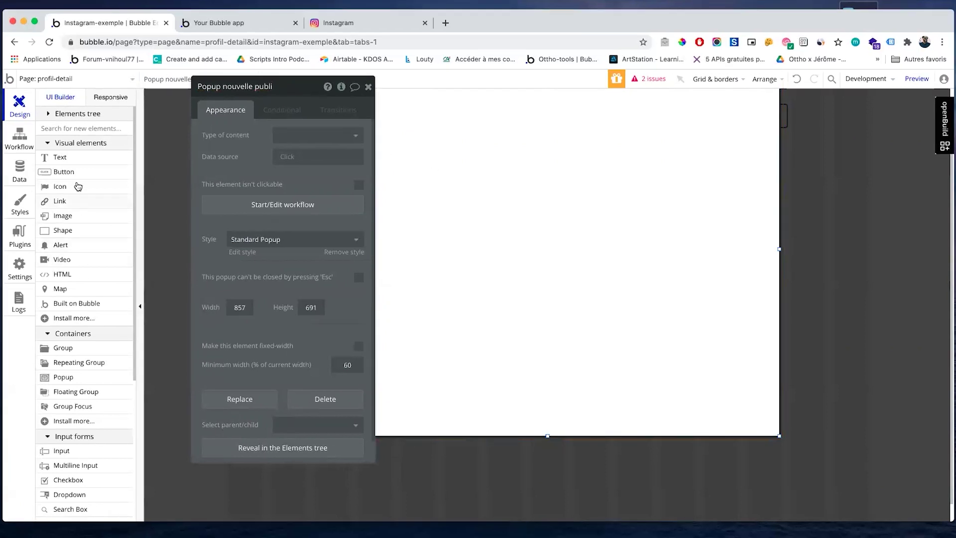
scroll(78, 333, "down", 1)
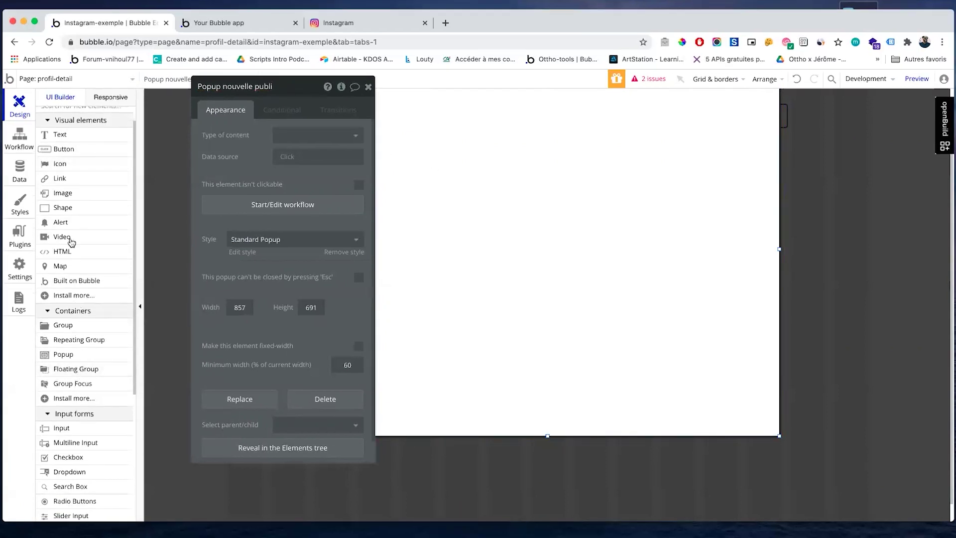
scroll(70, 239, "up", 1)
scroll(84, 283, "down", 10)
key("Escape")
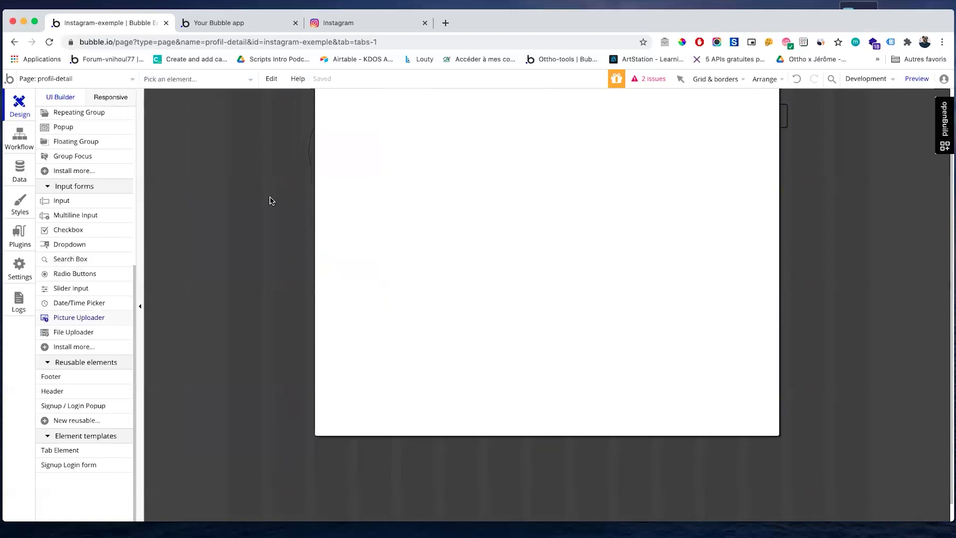
Draw a picture uploader that fills the popup's left half.
mouse_move(337, 122)
left_mouse_down()
mouse_move(559, 352)
mouse_move(569, 386)
left_mouse_up()
left_click_drag(475, 182, 456, 116)
double_click(438, 342)
left_click_drag(344, 444, 286, 526)
left_click_drag(318, 307, 232, 297)
left_click(372, 306)
left_click_drag(360, 307, 276, 307)
left_click(423, 305)
left_click_drag(616, 306, 572, 307)
left_click_drag(98, 91, 249, 90)
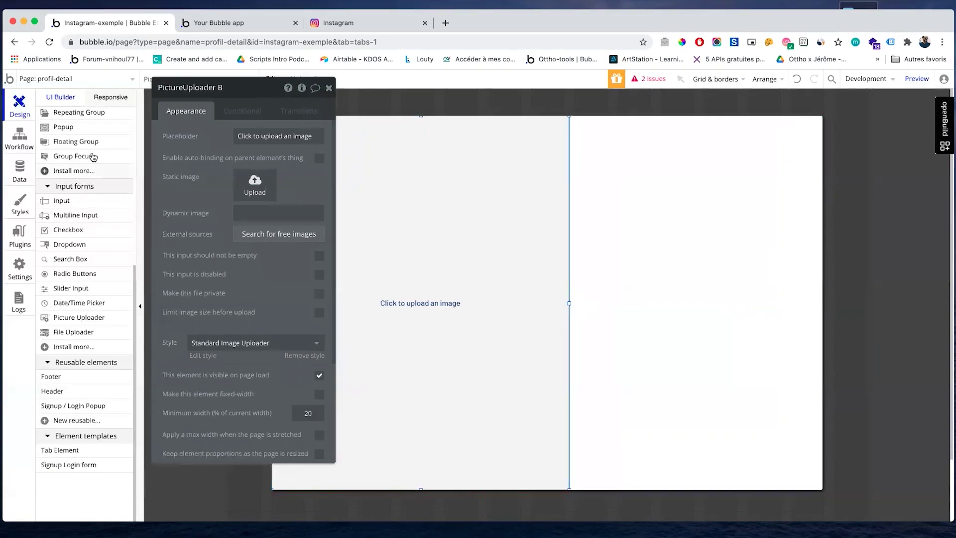
left_click(605, 225)
left_click(508, 161)
Place a 59×59 image and a text element top-right, and begin a new image style.
scroll(75, 154, "up", 5)
left_click_drag(63, 171, 596, 141)
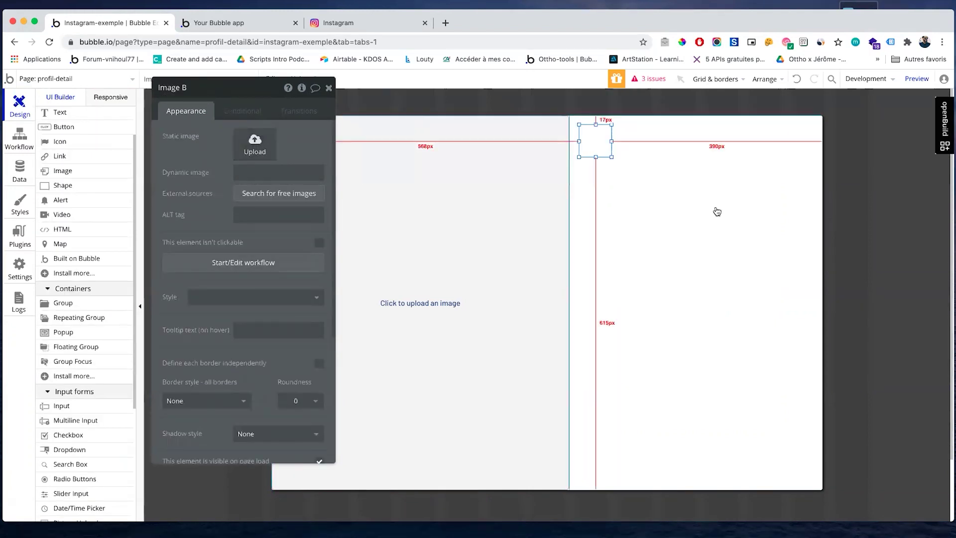
scroll(61, 184, "up", 2)
left_click_drag(66, 164, 652, 149)
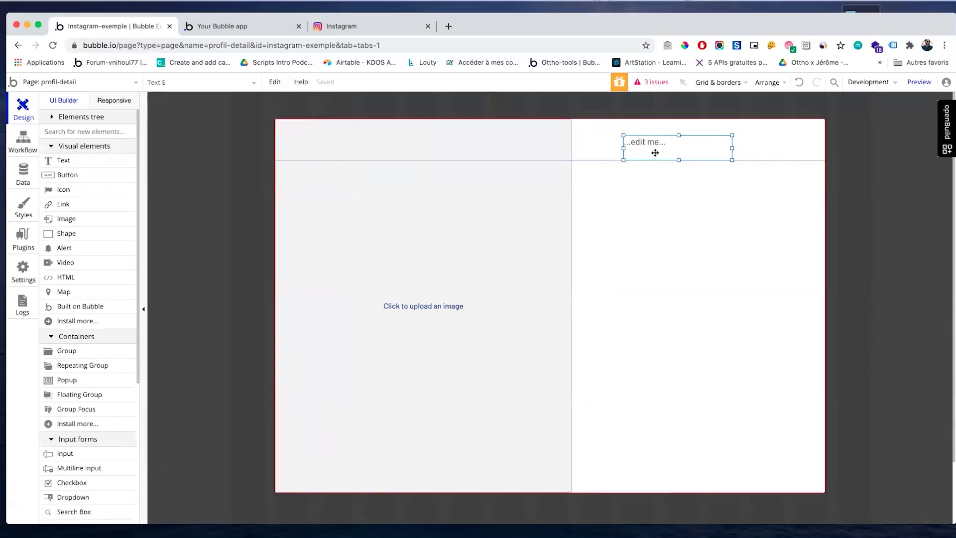
double_click(598, 145)
scroll(259, 279, "down", 2)
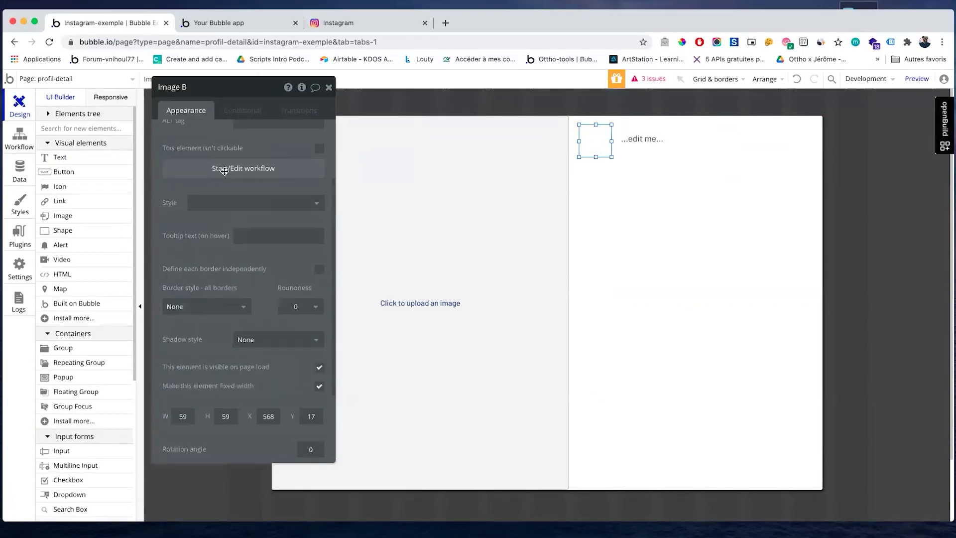
scroll(225, 171, "up", 1)
left_click(201, 228)
left_click(216, 258)
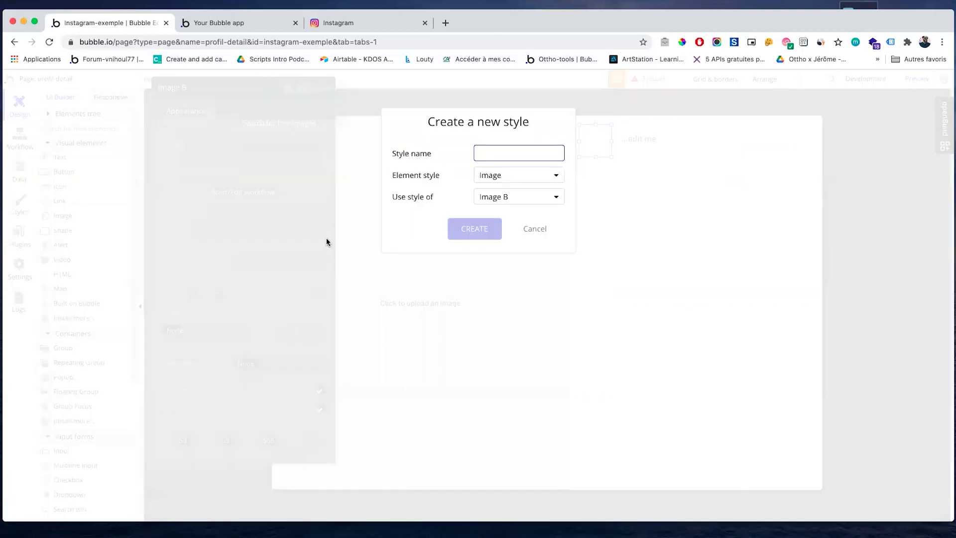
Create the Round image style: roundness 200, outset shadow with offsets 0/2 and blur 16.
type("round")
key("Return")
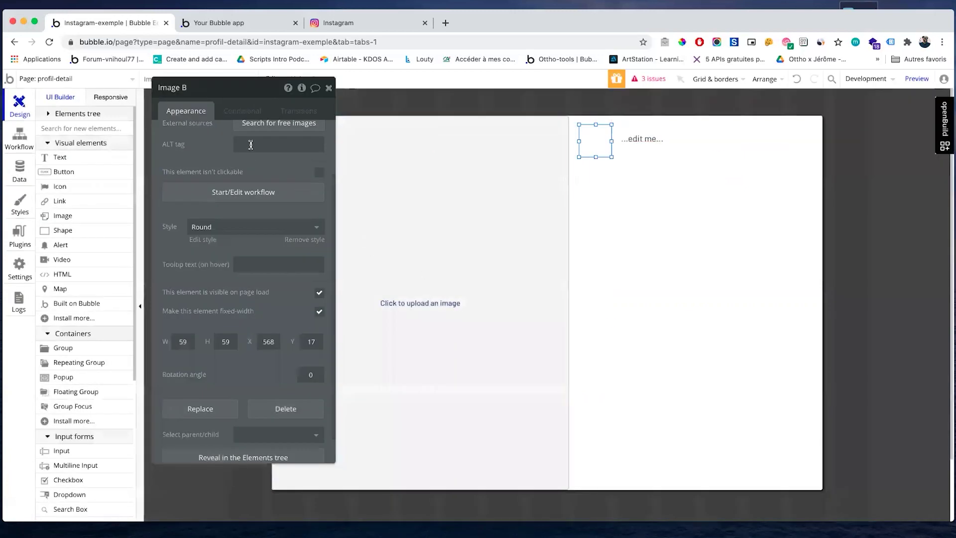
scroll(239, 229, "up", 1)
left_click(202, 291)
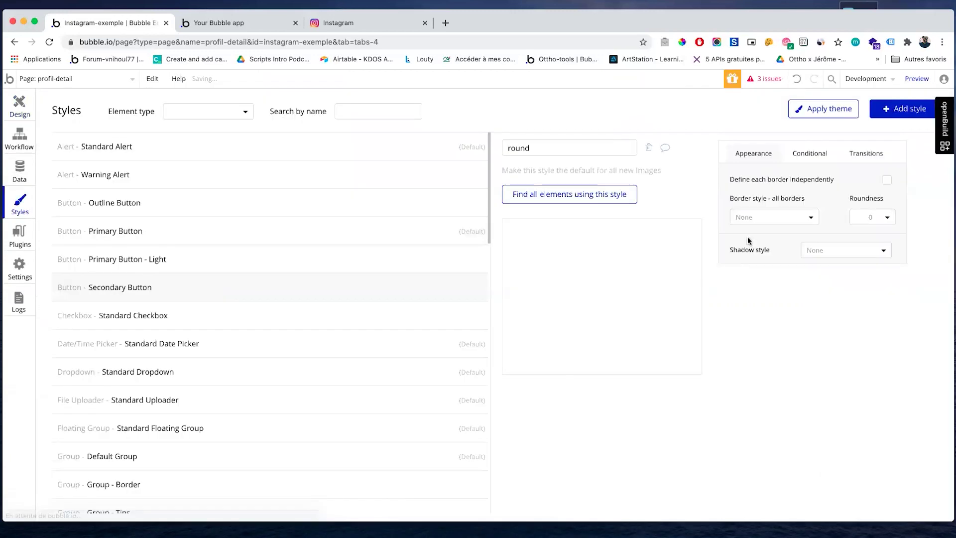
left_click(872, 220)
left_click(861, 317)
left_click(841, 256)
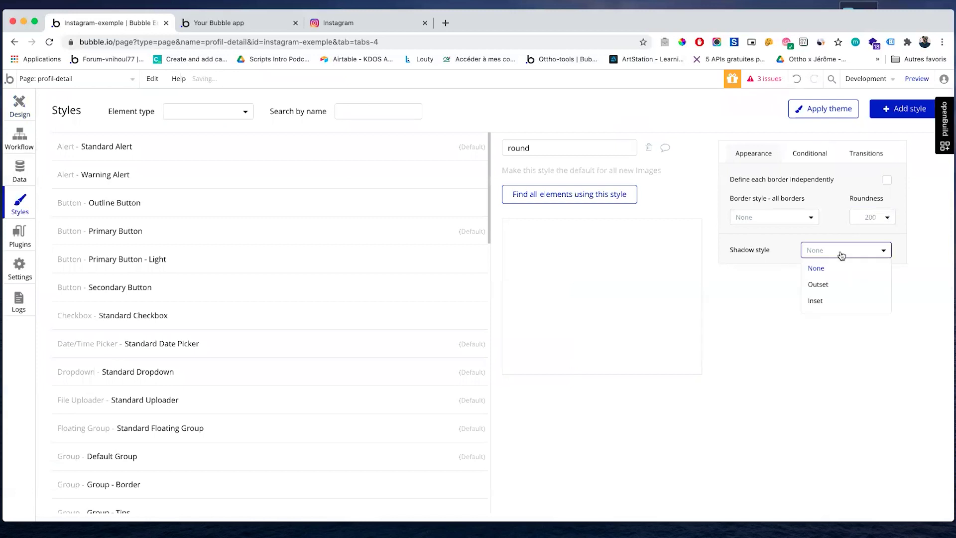
left_click(827, 285)
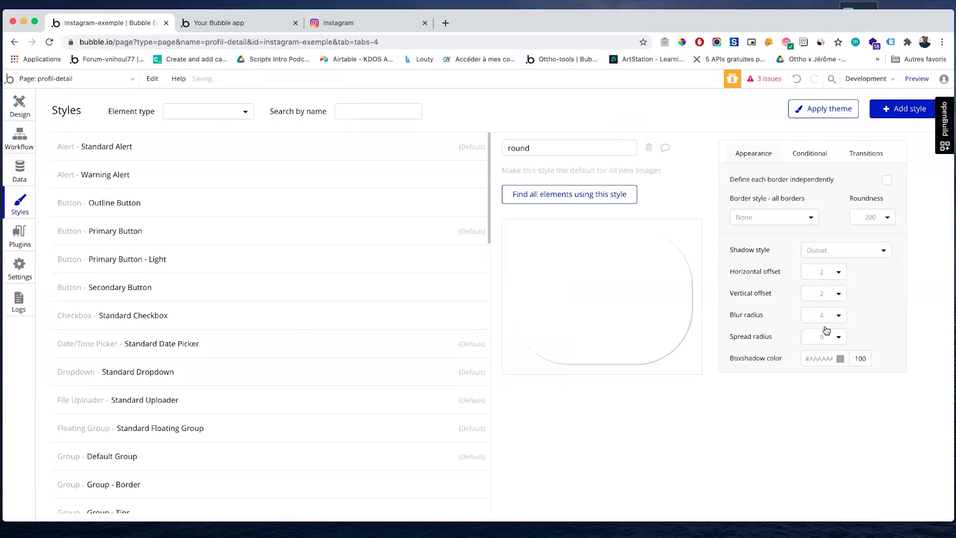
left_click(842, 359)
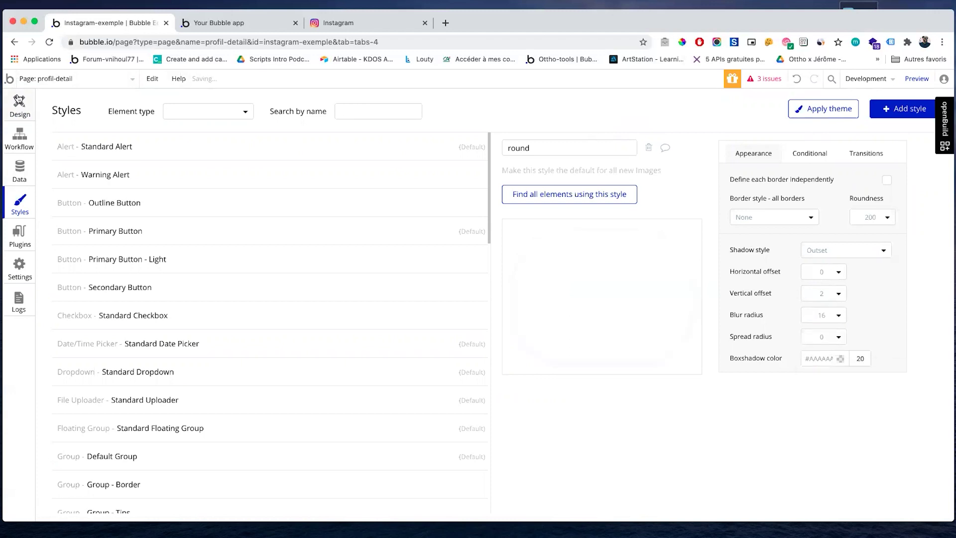
left_click(19, 100)
left_click(504, 171)
left_click(637, 141)
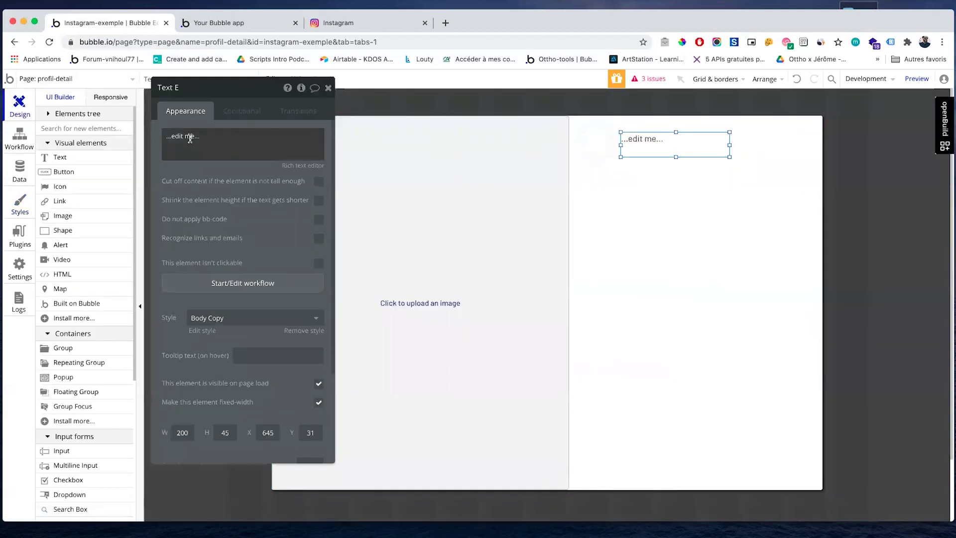
Draw a multiline input on the popup's right half with placeholder 'Description'.
left_click(190, 139)
left_click(596, 170)
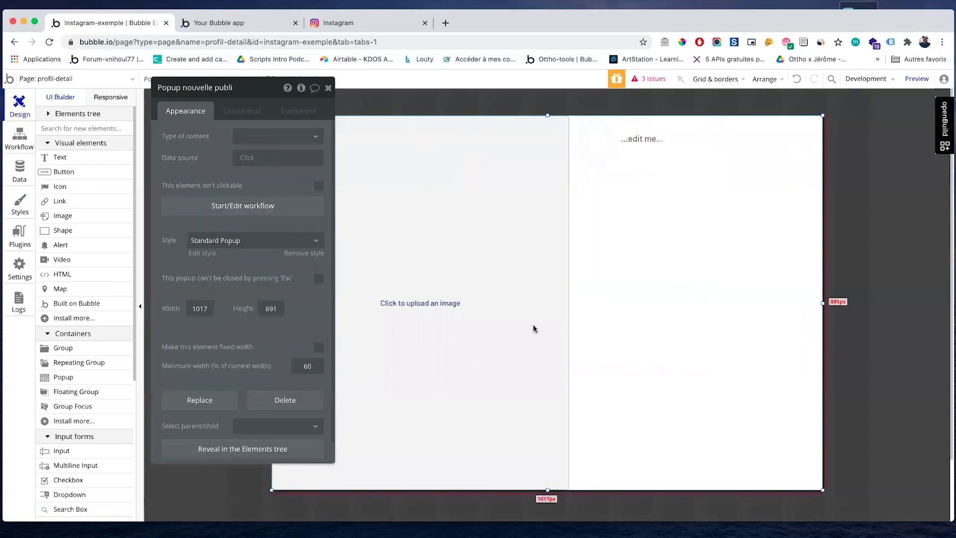
left_click_drag(242, 90, 291, 94)
scroll(90, 306, "down", 5)
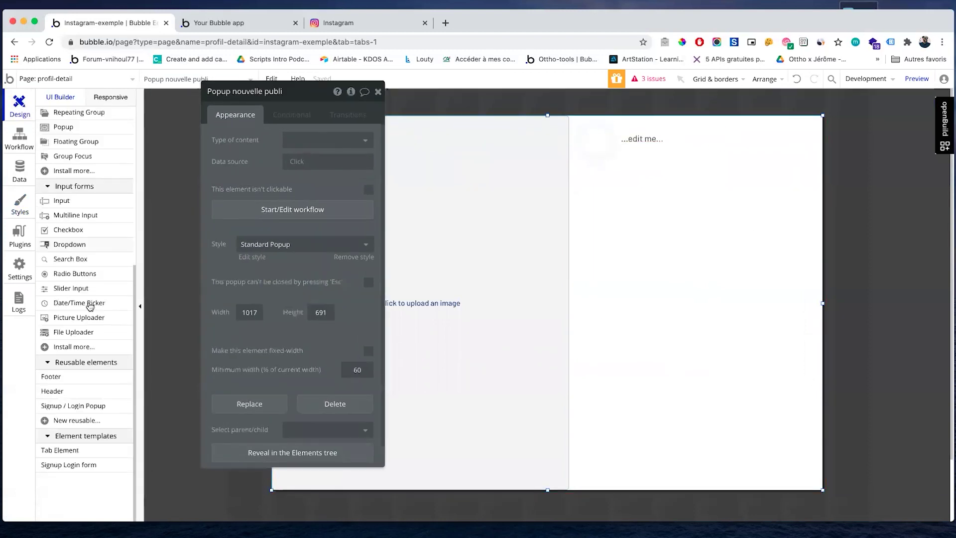
left_click(65, 214)
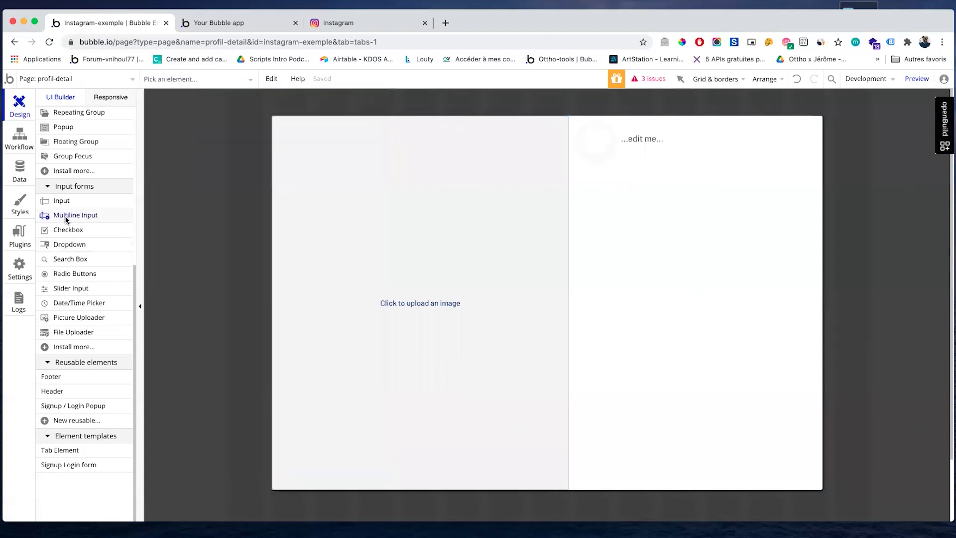
left_click_drag(584, 175, 805, 443)
type("Description")
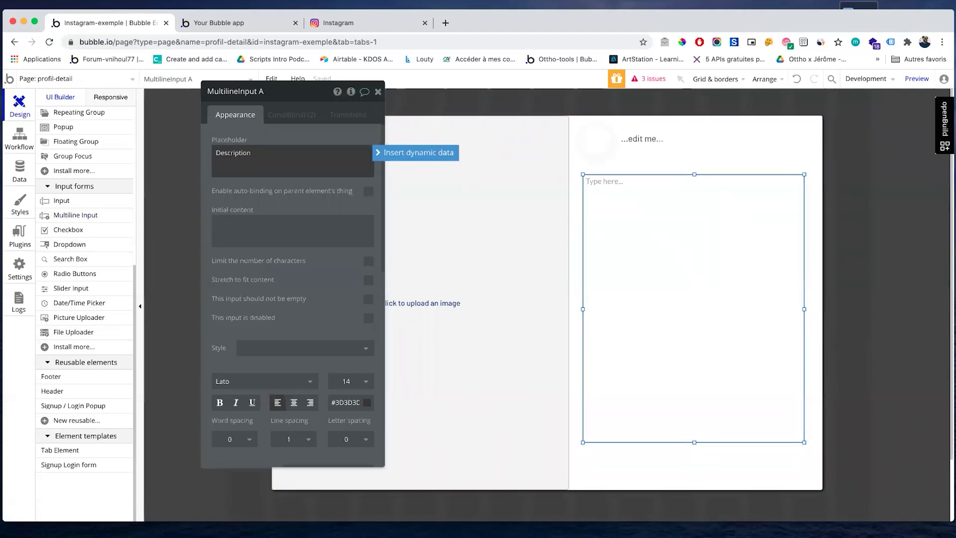
left_click(630, 225)
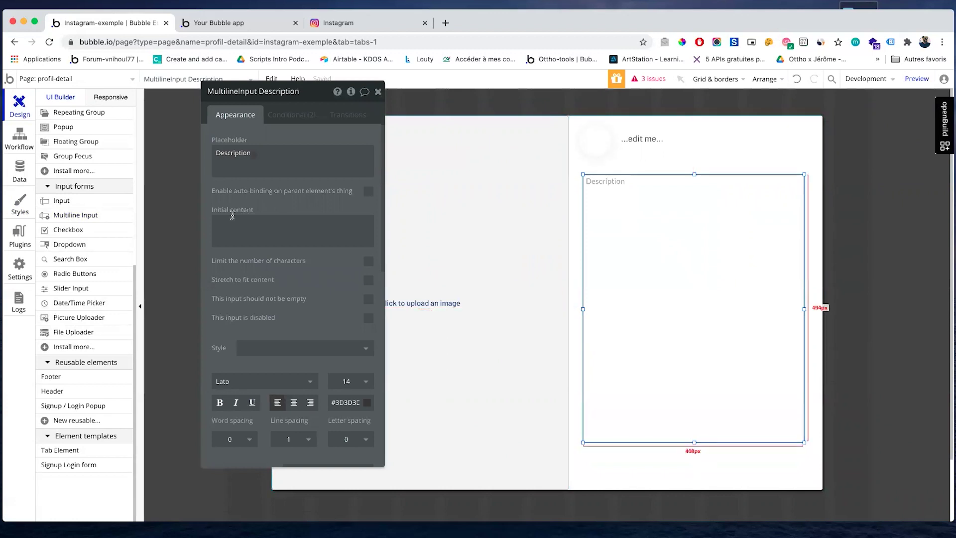
Draw a button beneath the Description input.
scroll(79, 180, "up", 5)
left_click(74, 171)
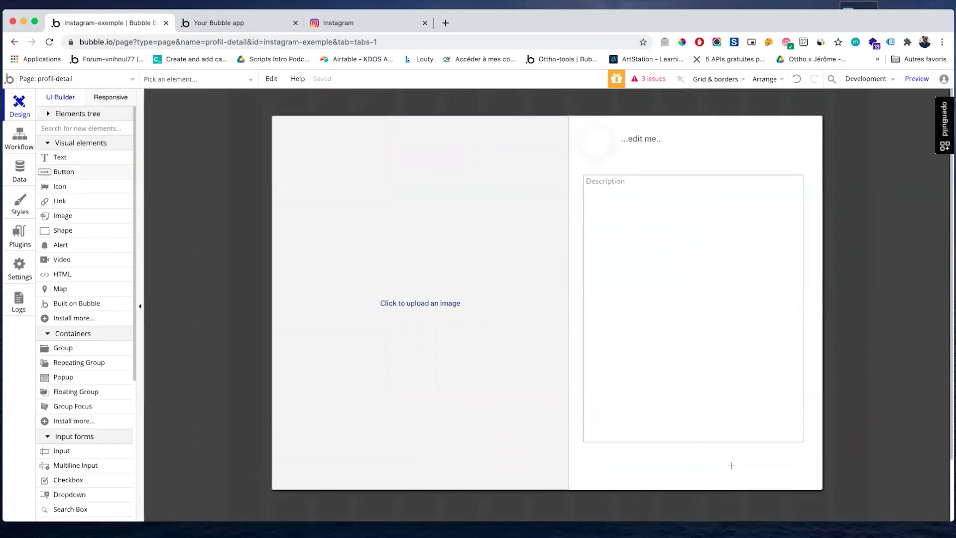
left_click_drag(787, 466, 803, 474)
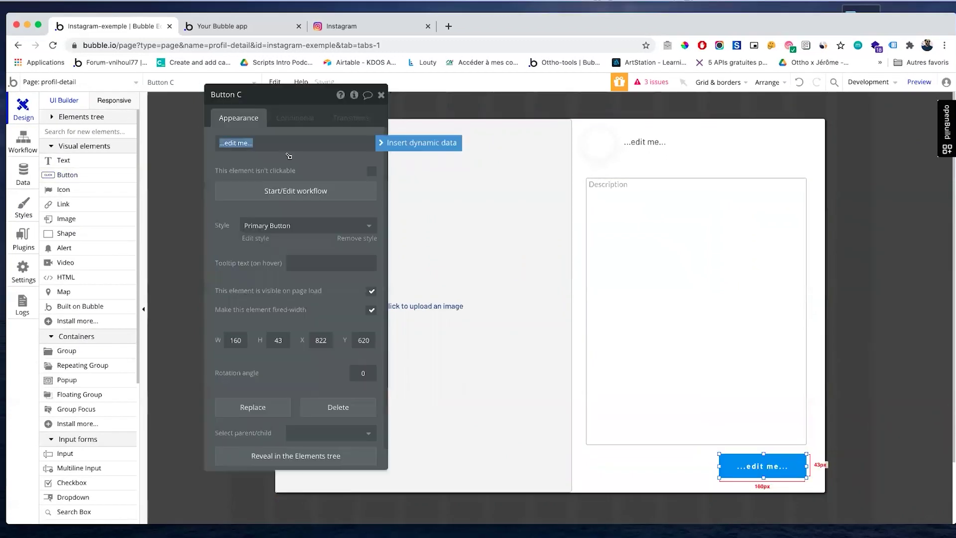
Label the button 'Publier' and show the current user's username in the text element.
type("Publier")
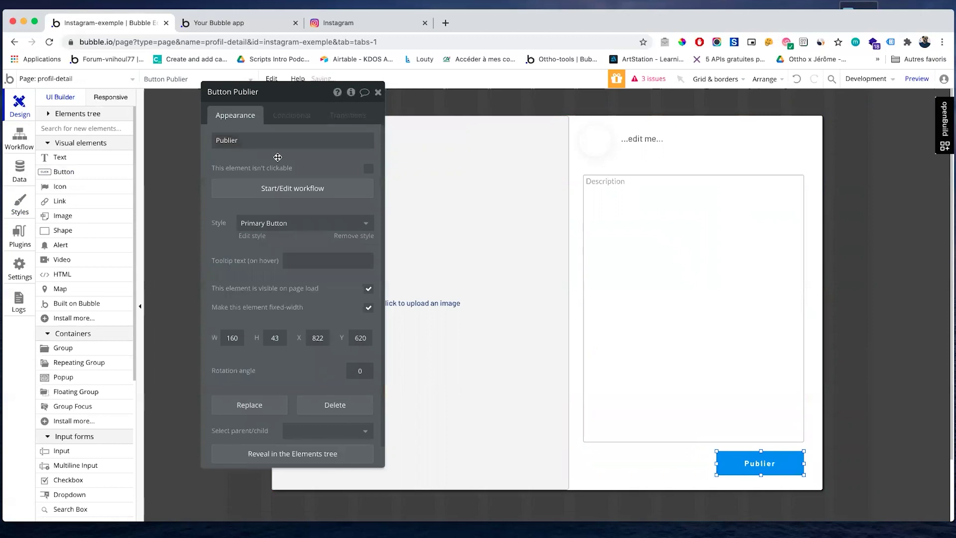
left_click(666, 141)
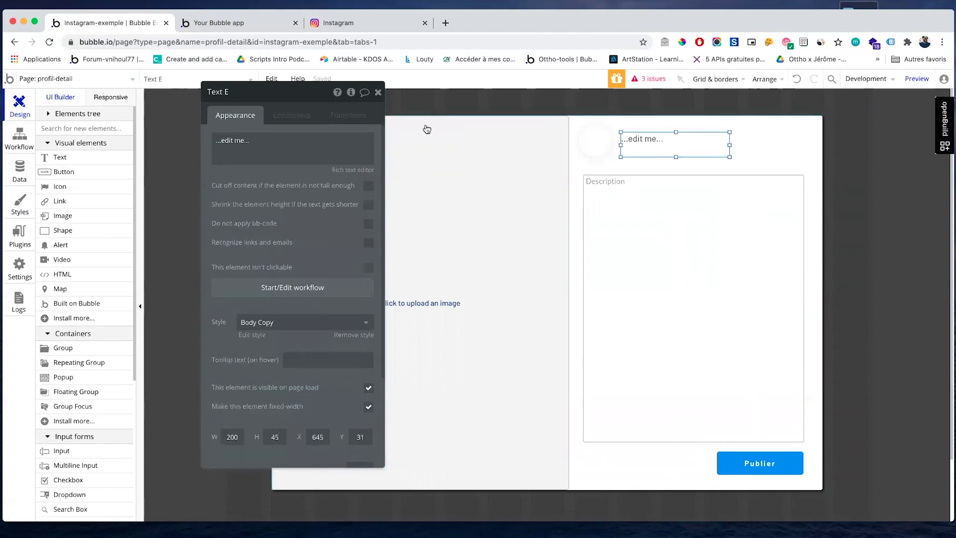
triple_click(244, 143)
left_click(416, 141)
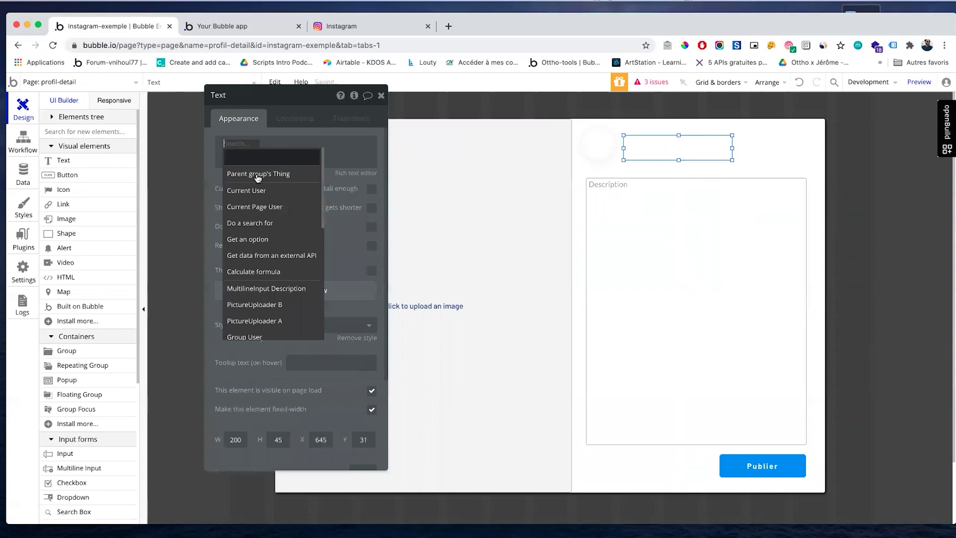
left_click(247, 186)
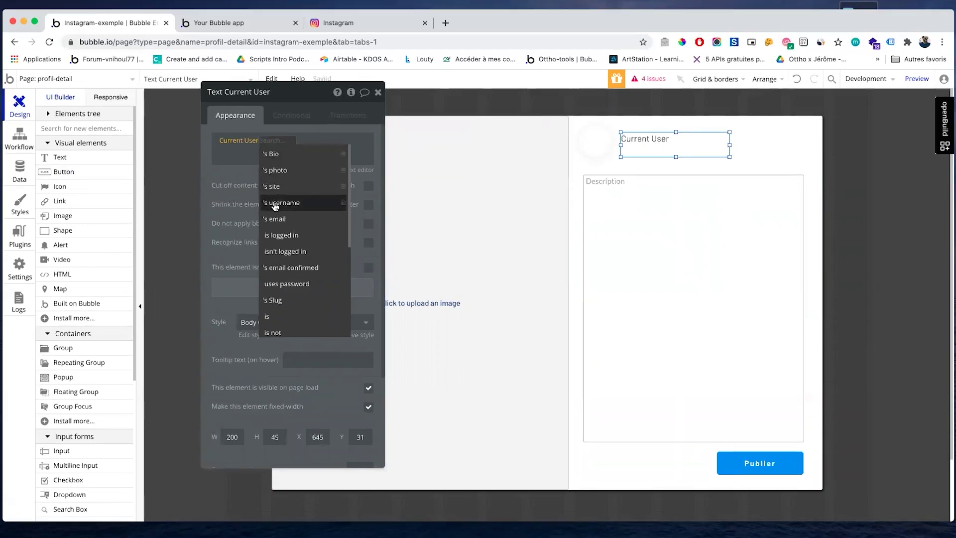
left_click(275, 204)
Set the small avatar image's source to the current user's photo.
left_click(583, 144)
left_click(339, 177)
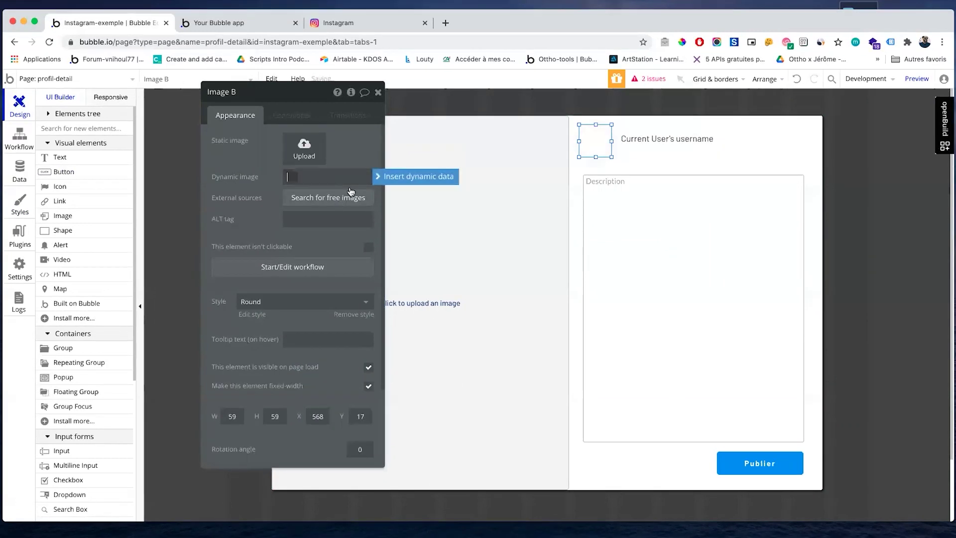
left_click(416, 176)
left_click(324, 222)
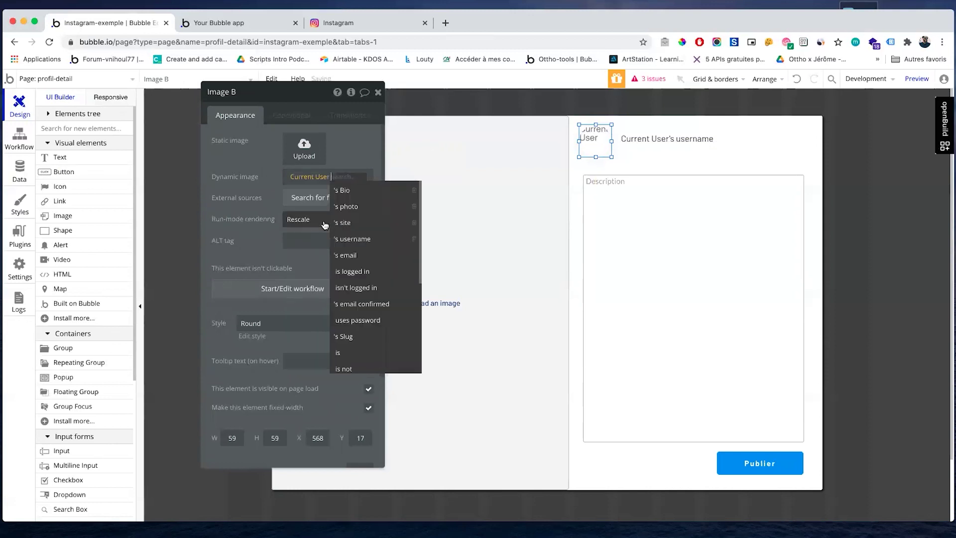
left_click(349, 207)
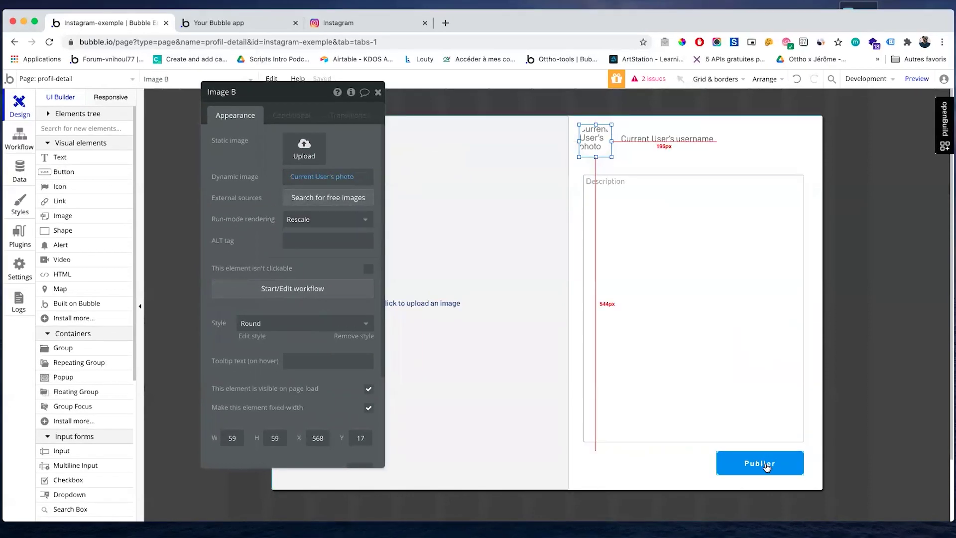
Nudge the Publier button and enlarge the Description input up and left.
left_click_drag(767, 467, 774, 474)
left_click(779, 408)
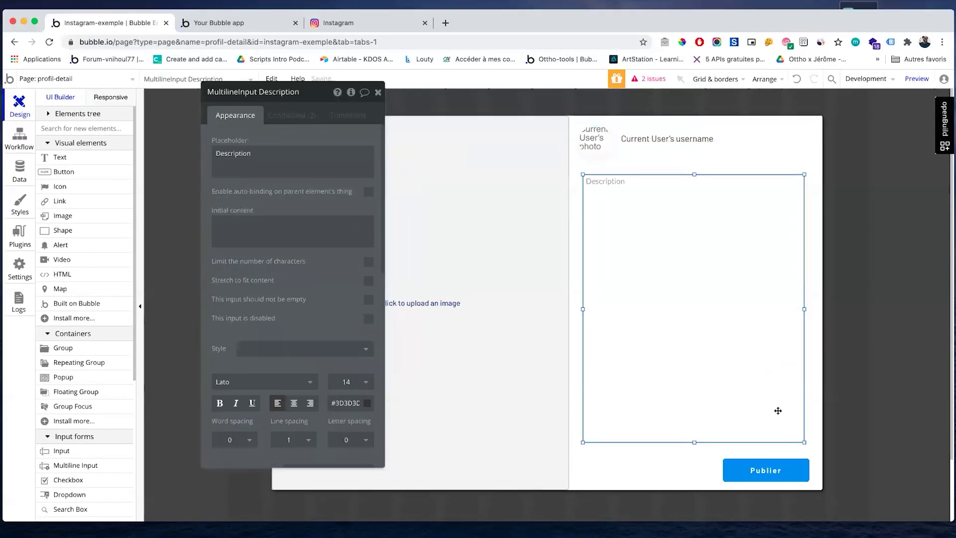
left_click_drag(778, 410, 781, 408)
left_click_drag(586, 178, 579, 171)
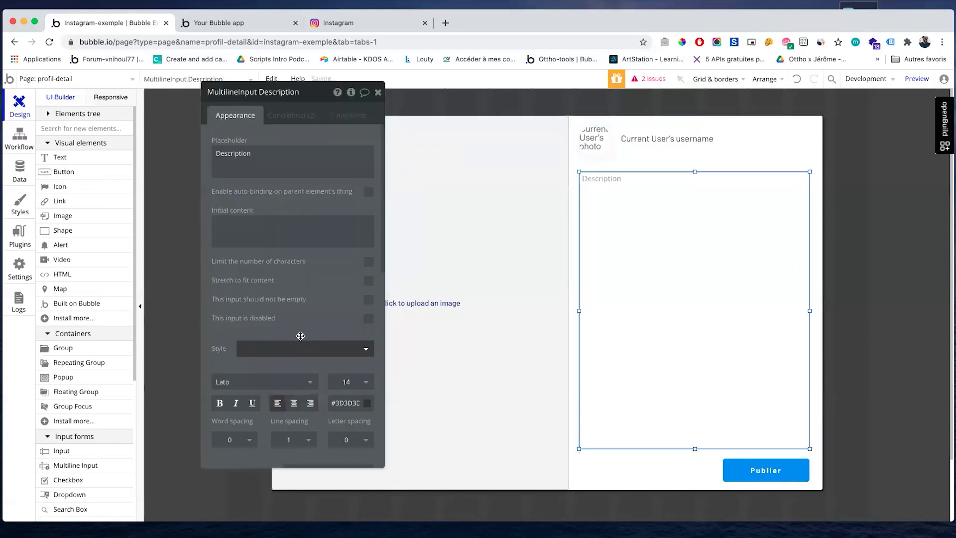
Make the picture uploader a required input and remove its preset style.
left_click(371, 304)
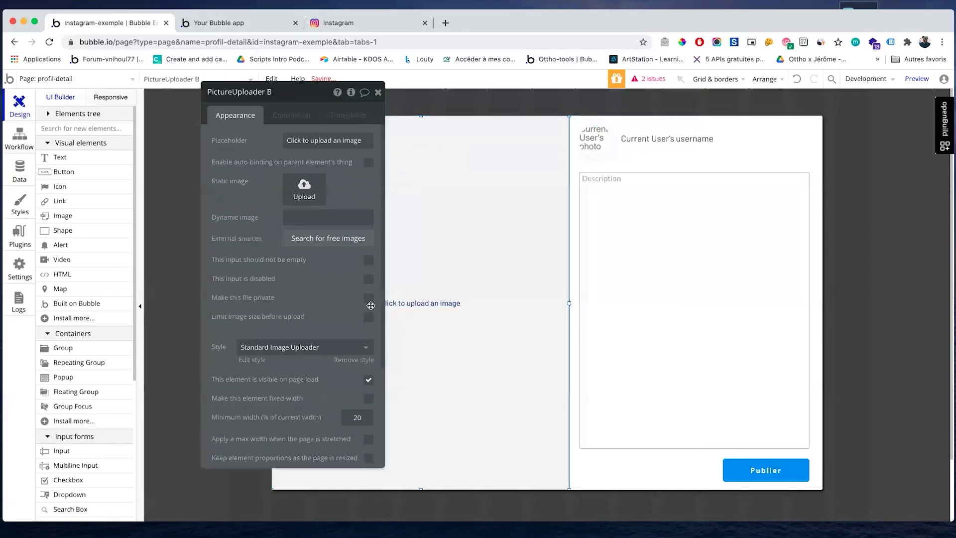
left_click(369, 260)
left_click(284, 352)
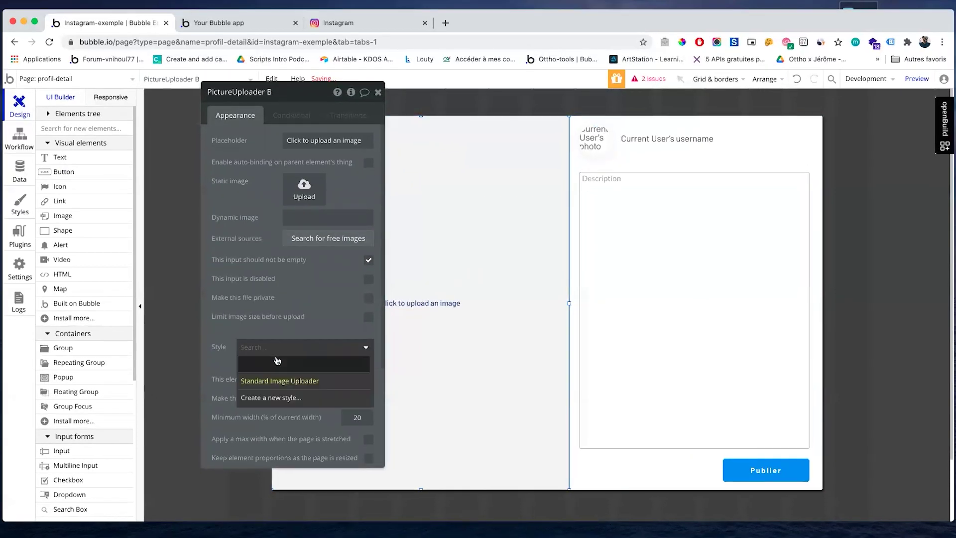
left_click(282, 359)
Start a click workflow for the Publier button.
scroll(354, 382, "down", 2)
left_click(763, 472)
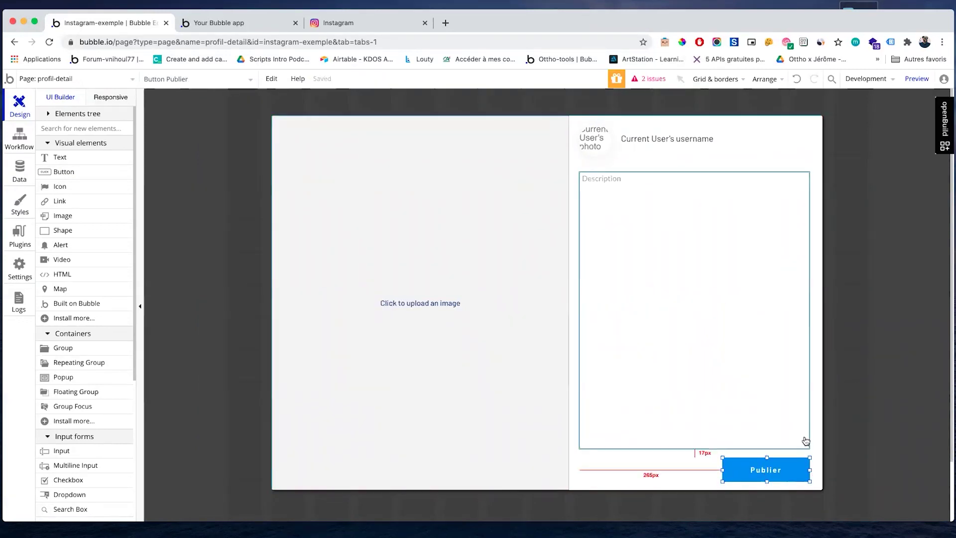
double_click(770, 471)
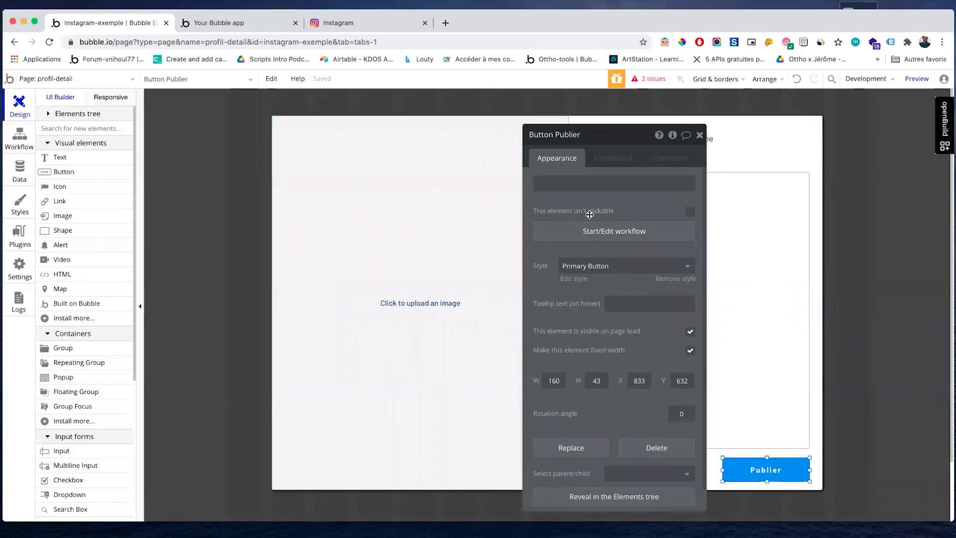
left_click(597, 241)
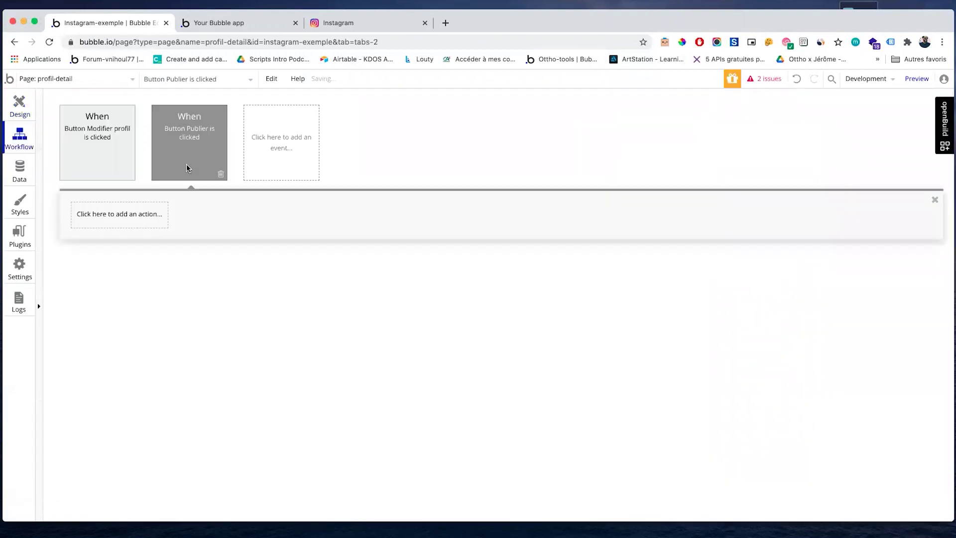
left_click(120, 216)
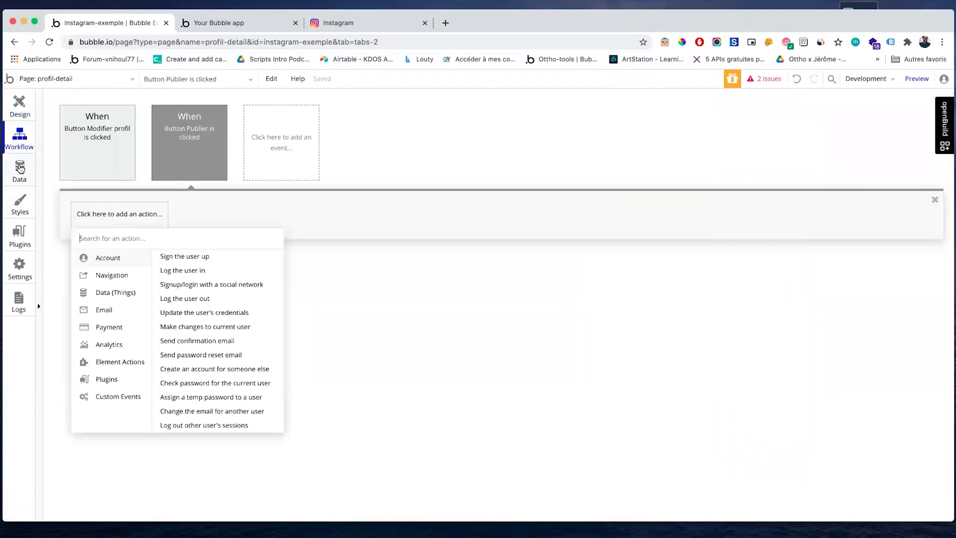
Create a new data type named 'publication'.
left_click(20, 168)
left_click(131, 215)
type("p")
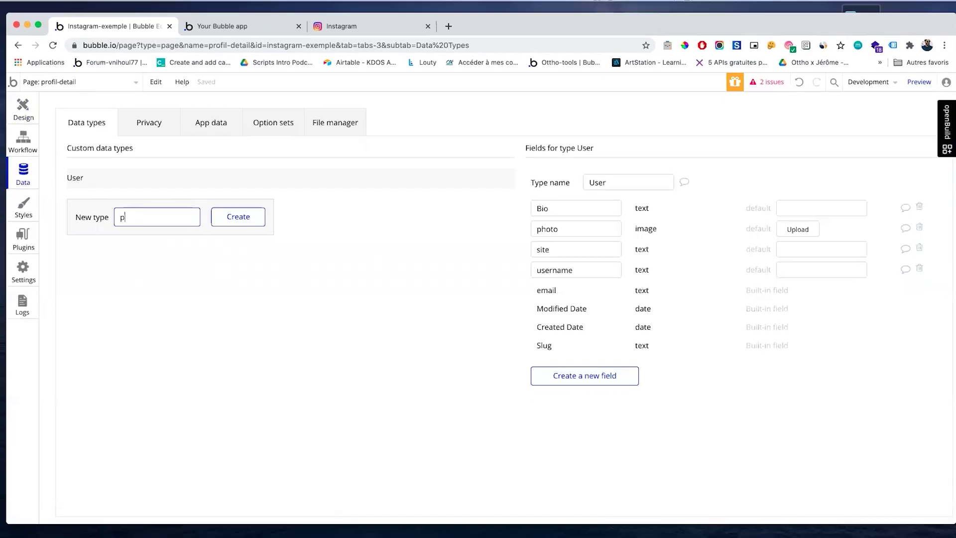
type("ublication")
key("Return")
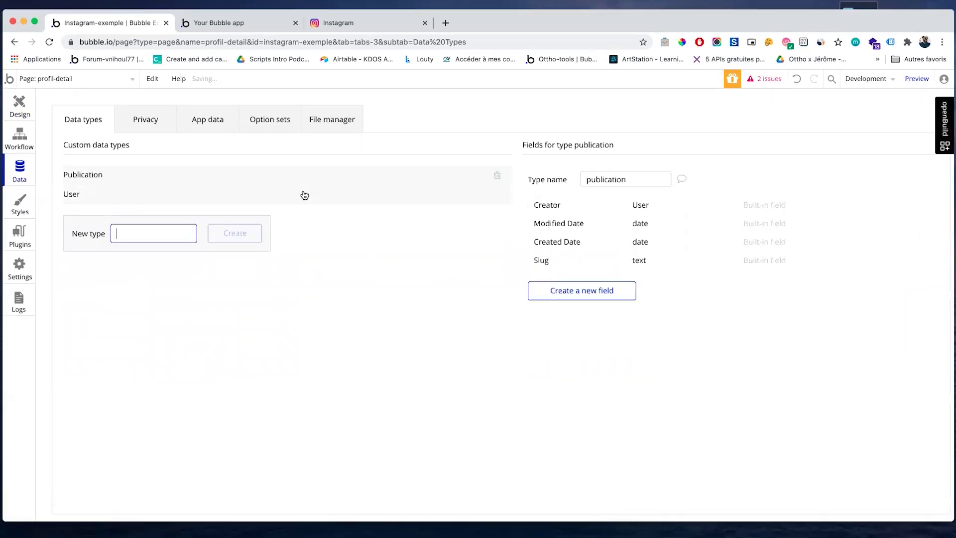
Add the auteur (User) and image (image) fields to publication.
left_click(584, 290)
type("auteyr")
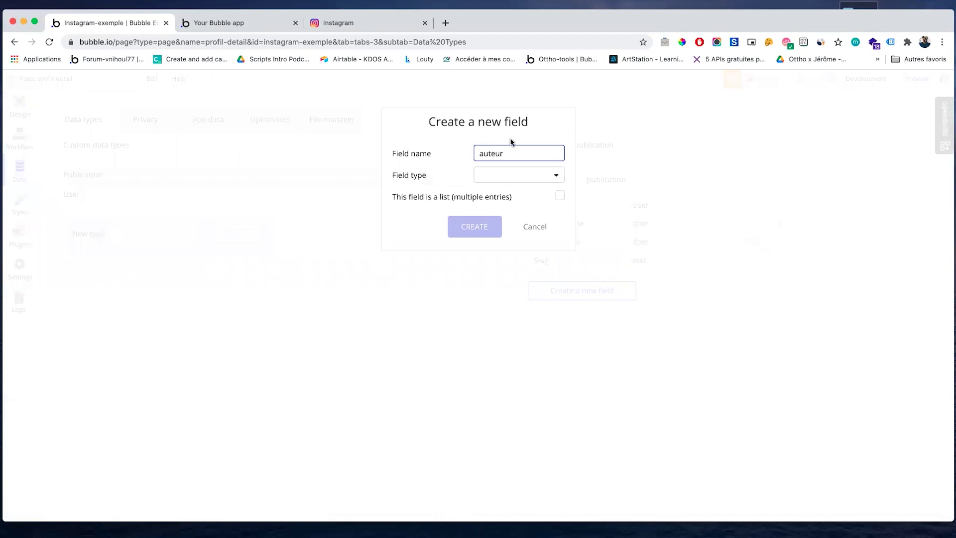
left_click(492, 177)
left_click(493, 354)
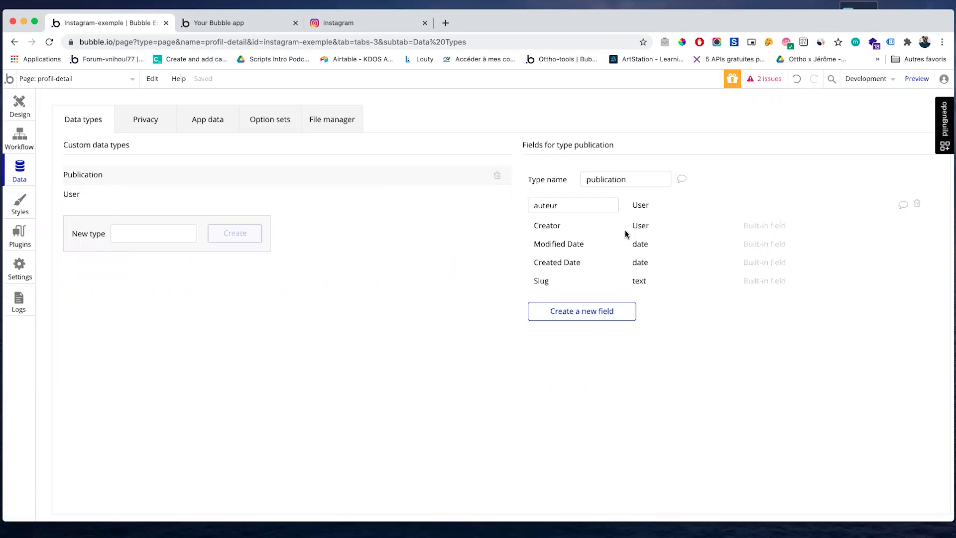
left_click(562, 205)
left_click(577, 312)
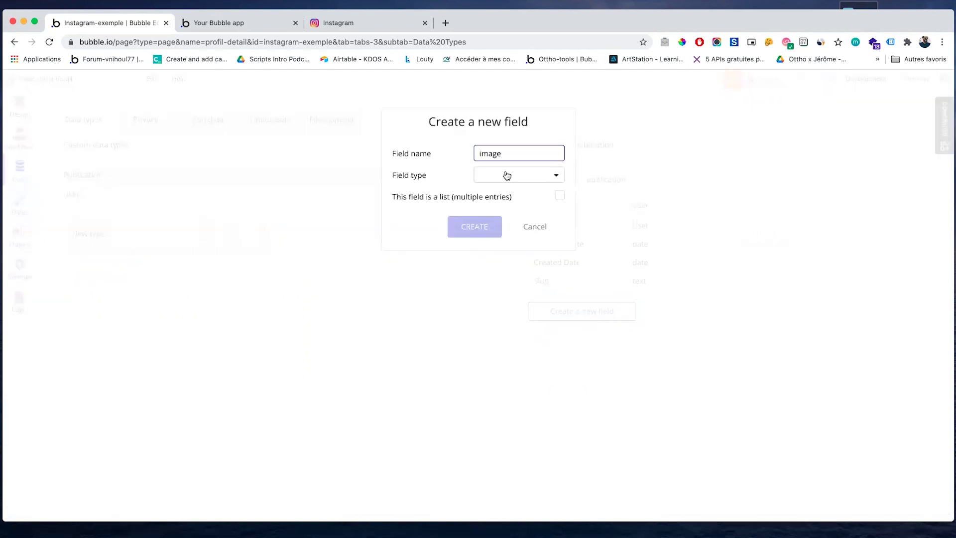
left_click(507, 174)
left_click(503, 330)
left_click(476, 236)
Add the description (text) and geoloc (geographic address) fields.
left_click(566, 331)
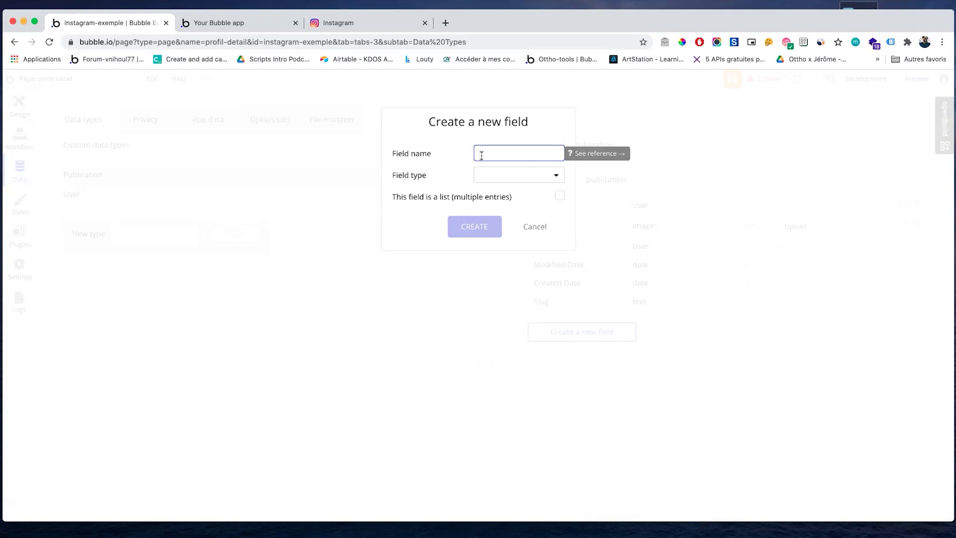
type("co")
type("tion")
left_click(505, 179)
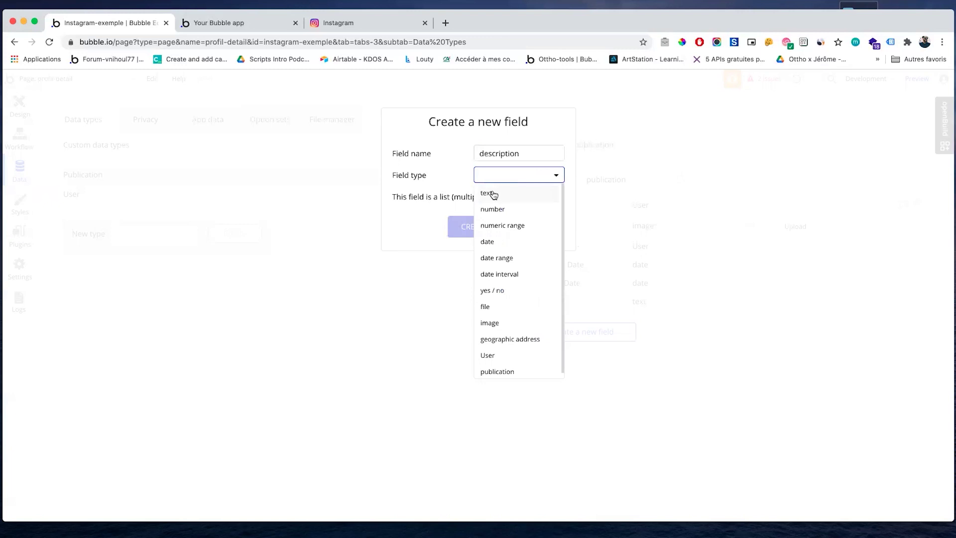
left_click(492, 193)
left_click(475, 227)
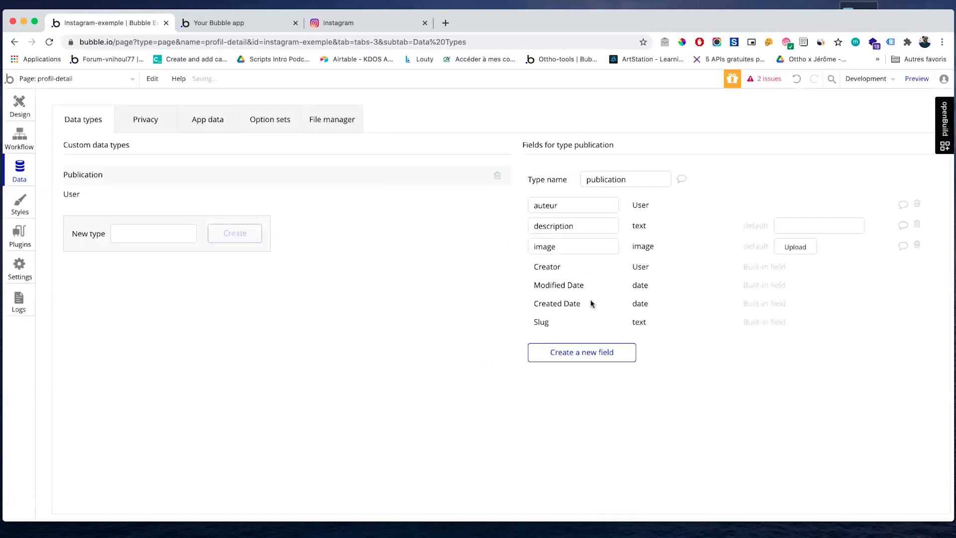
left_click(545, 357)
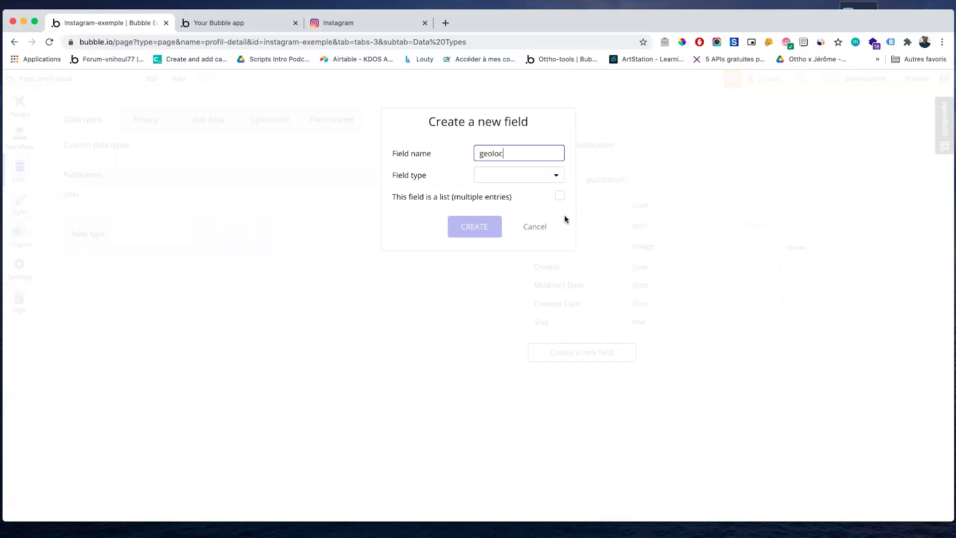
left_click(547, 179)
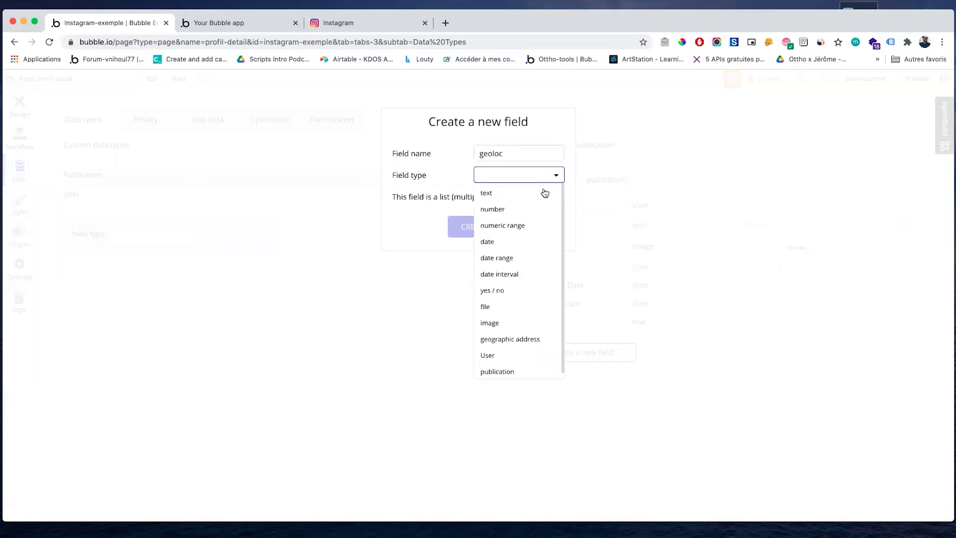
left_click(503, 339)
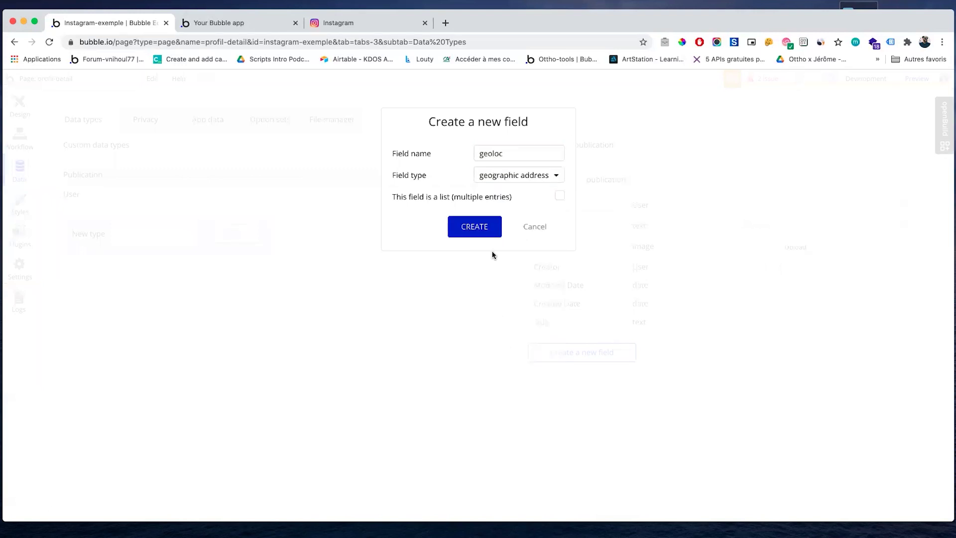
left_click(482, 225)
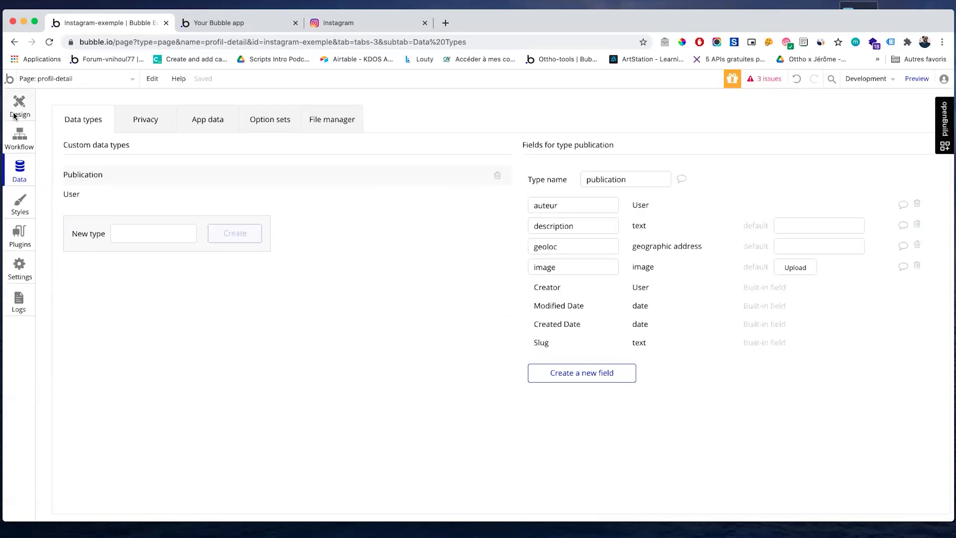
left_click(14, 114)
In Publier's workflow, create a publication with auteur Current User and description from the Description input.
left_click(641, 239)
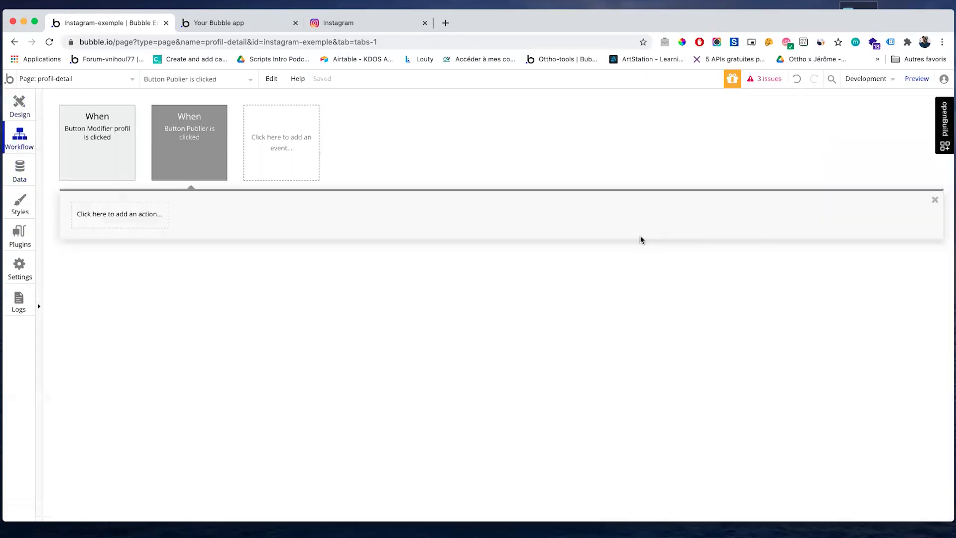
left_click(111, 214)
mouse_move(134, 364)
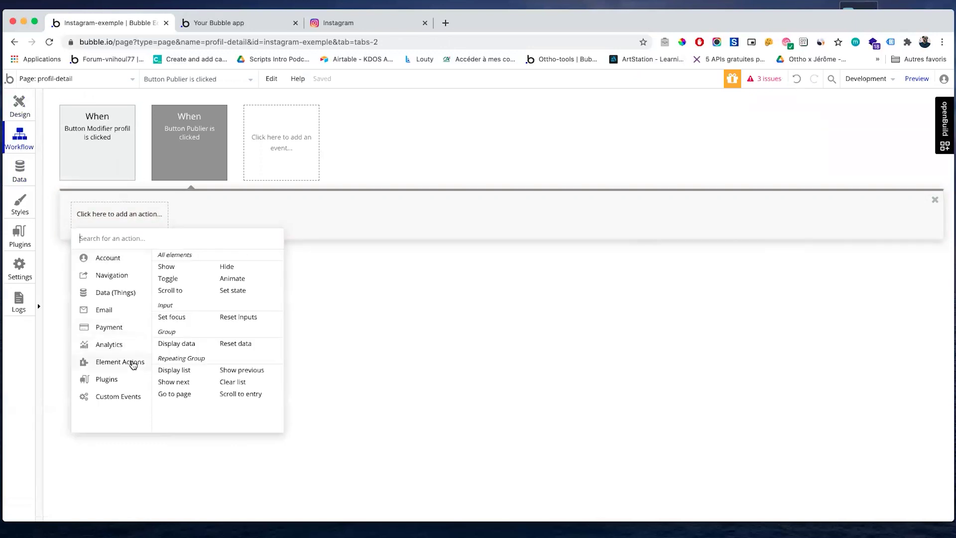
mouse_move(123, 291)
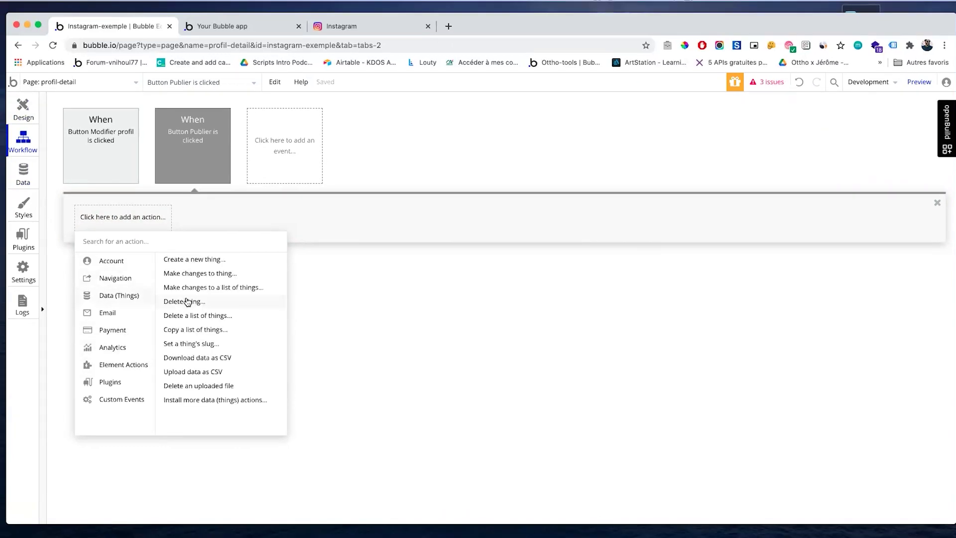
left_click(200, 260)
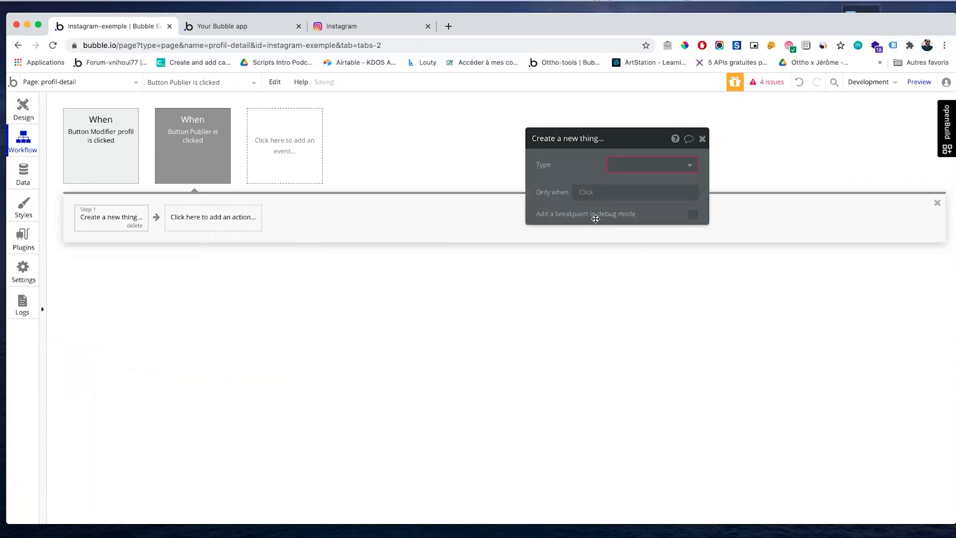
left_click(638, 180)
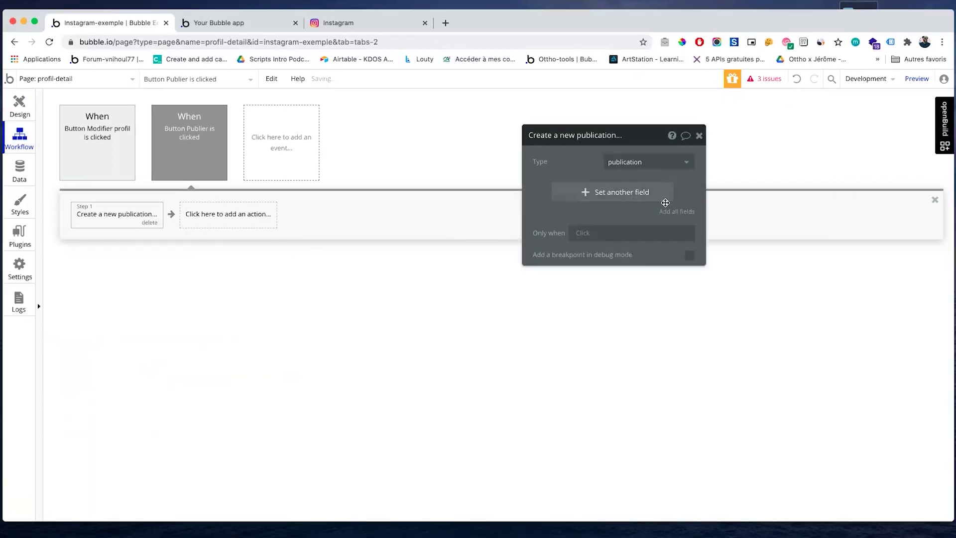
left_click(672, 212)
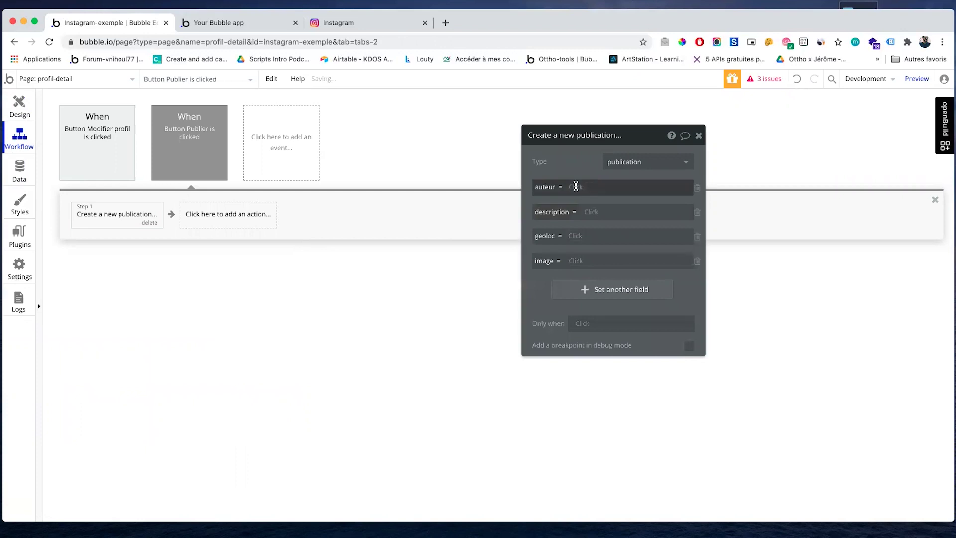
left_click(580, 187)
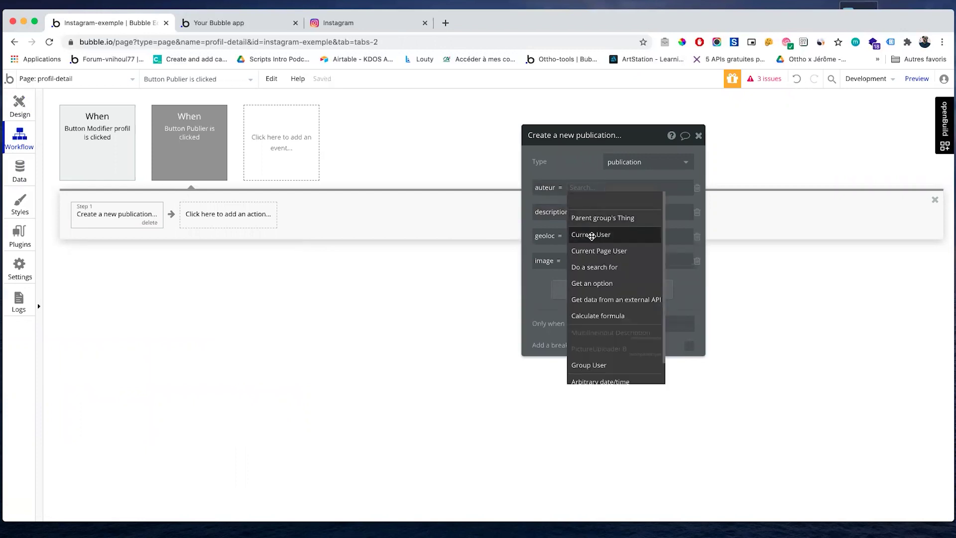
left_click(592, 237)
left_click(597, 212)
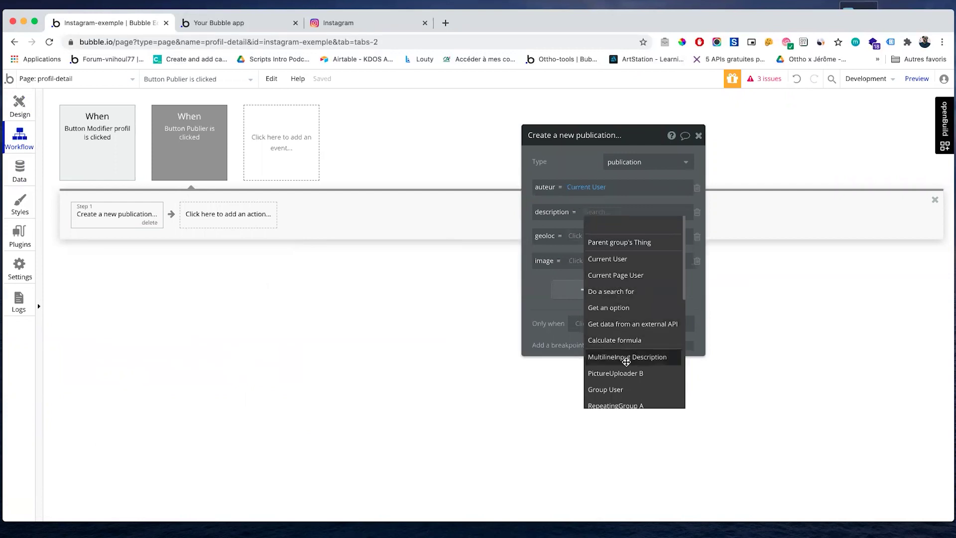
left_click(629, 357)
left_click(600, 237)
Set geoloc to the current geographic position and image to the picture uploader's value.
left_click(578, 243)
scroll(600, 314, "down", 3)
left_click(604, 321)
left_click(620, 246)
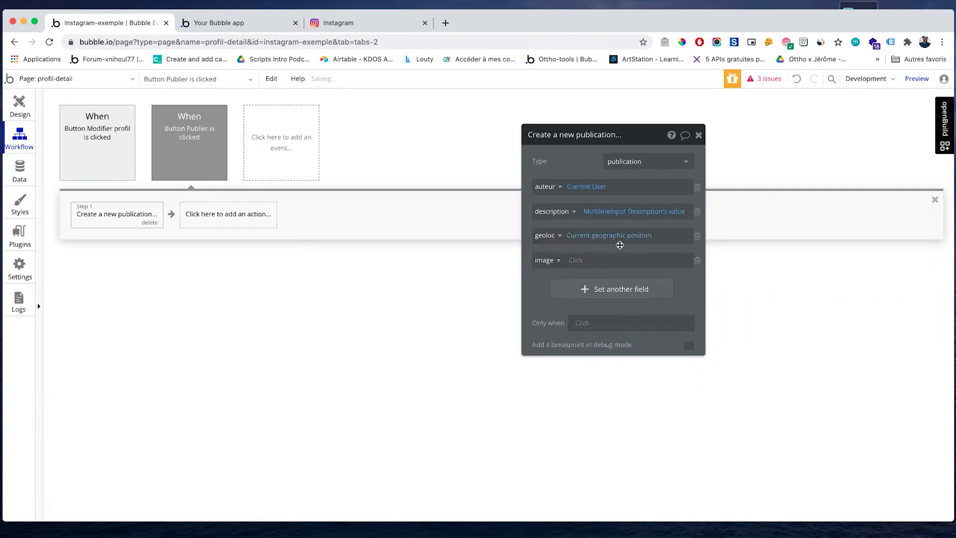
left_click(578, 260)
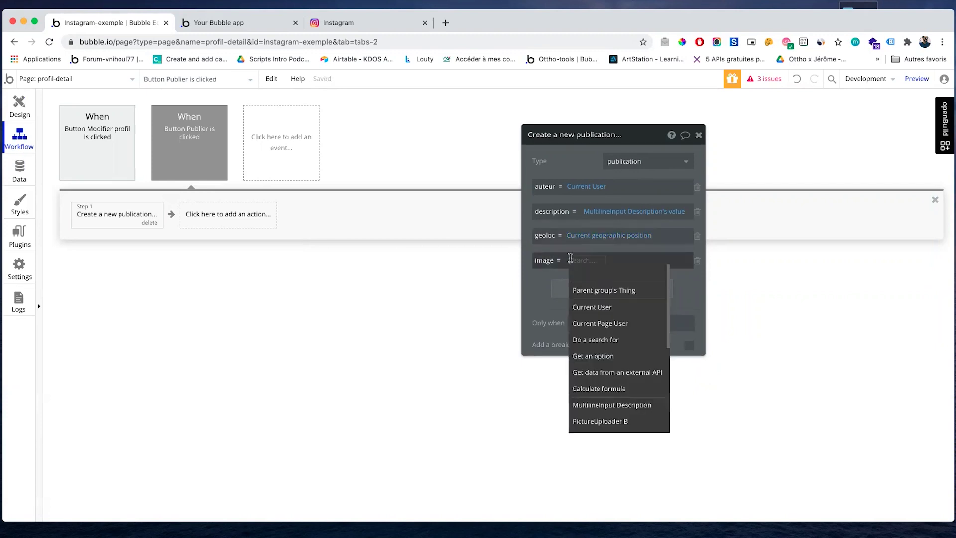
scroll(585, 319, "down", 3)
left_click(588, 325)
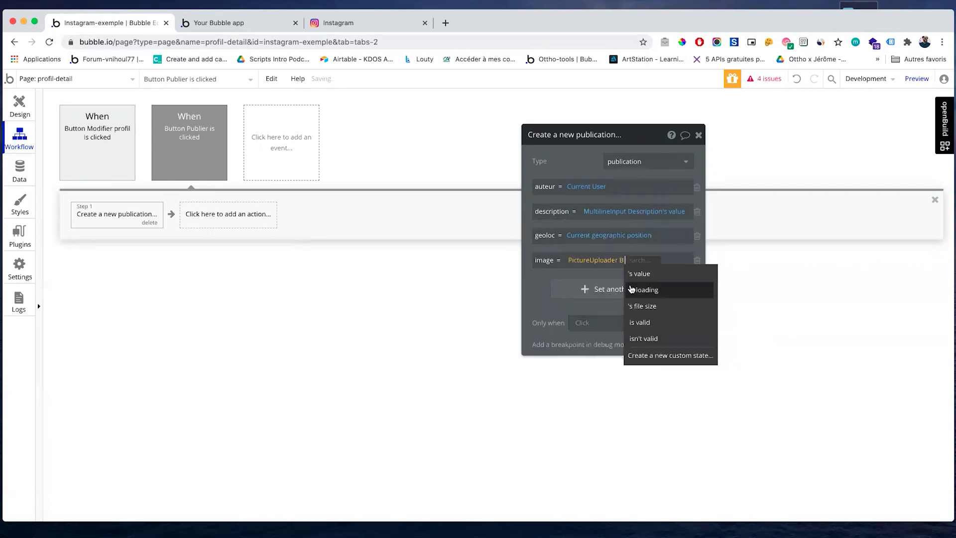
left_click(635, 273)
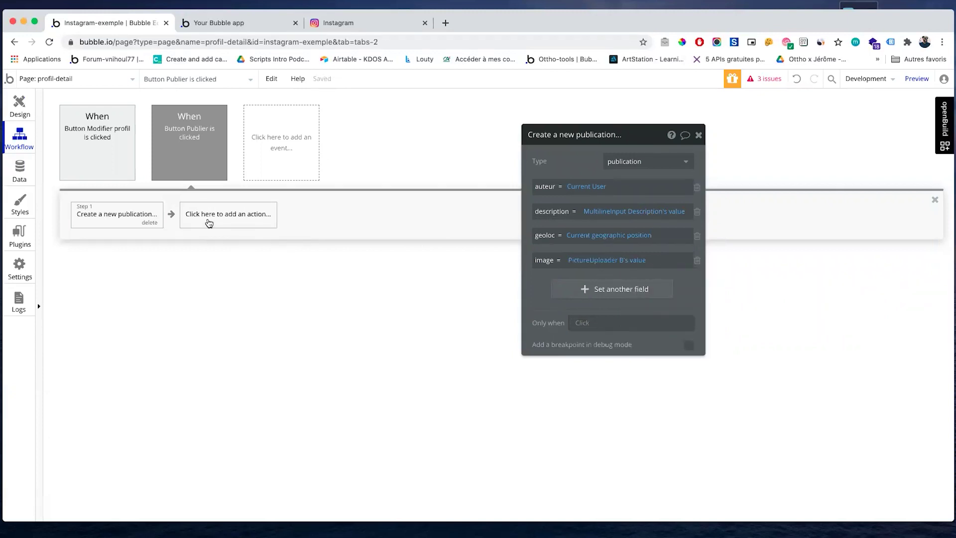
Add step 2 to hide Popup nouvelle publi.
left_click(209, 219)
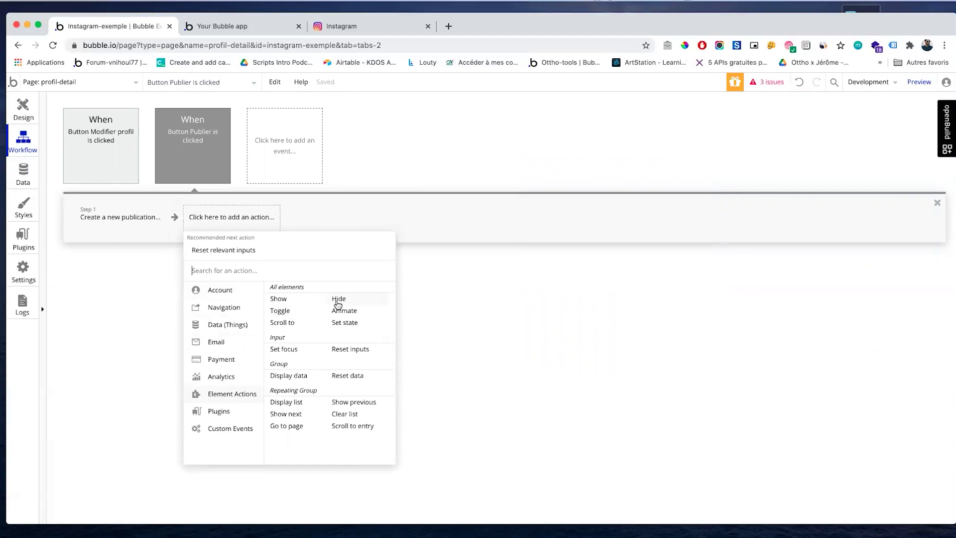
left_click(335, 296)
left_click(629, 161)
left_click(631, 179)
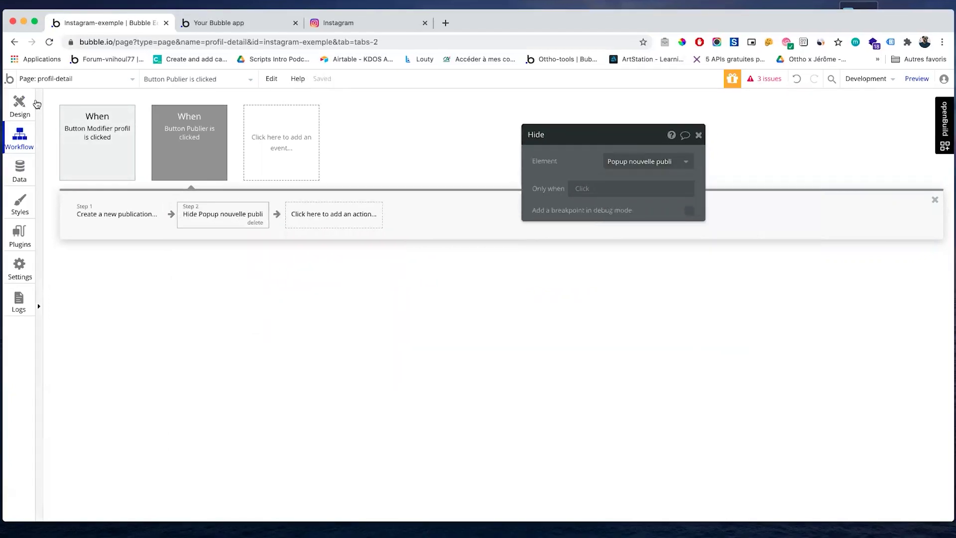
left_click(20, 106)
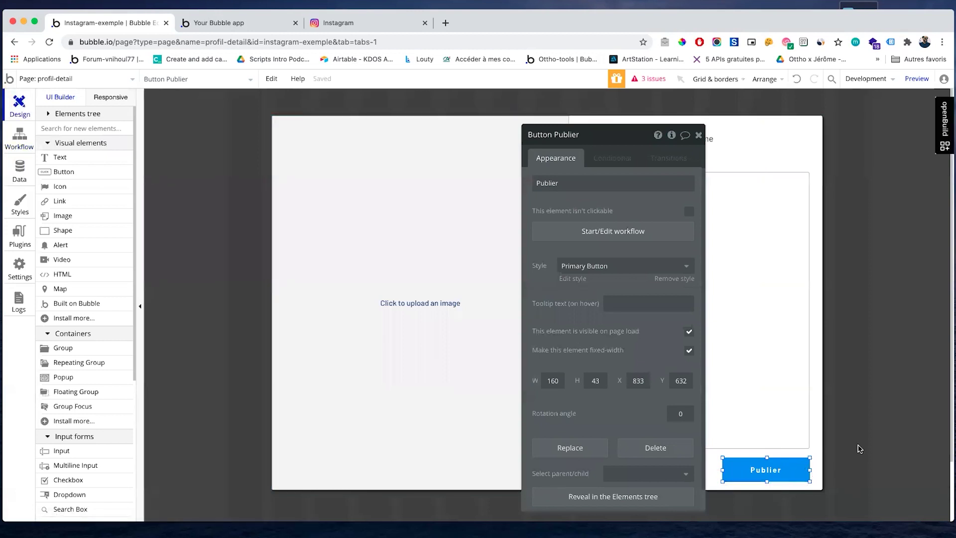
Make the Nouvelle publication button's workflow show Popup nouvelle publi.
left_click(859, 448)
left_click_drag(617, 134, 379, 68)
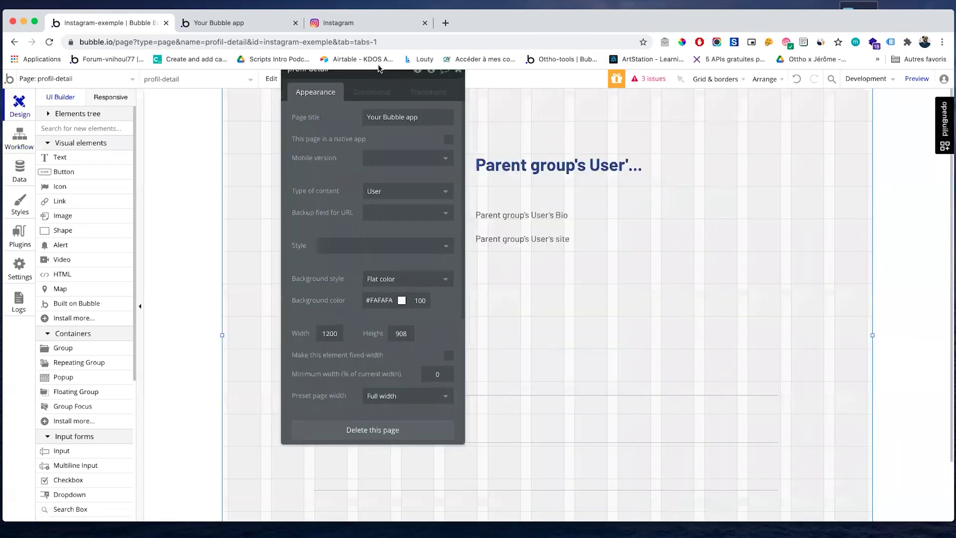
left_click(184, 80)
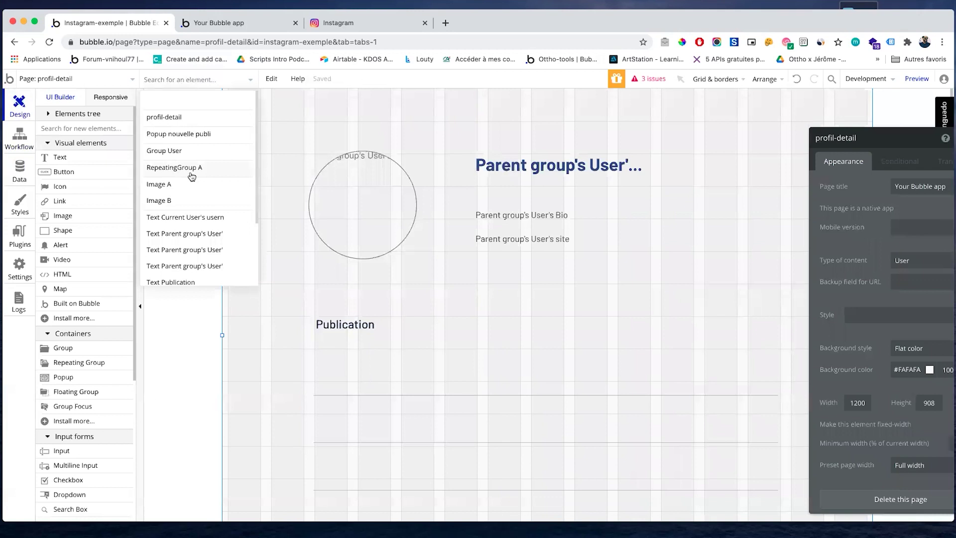
type("button")
left_click(194, 136)
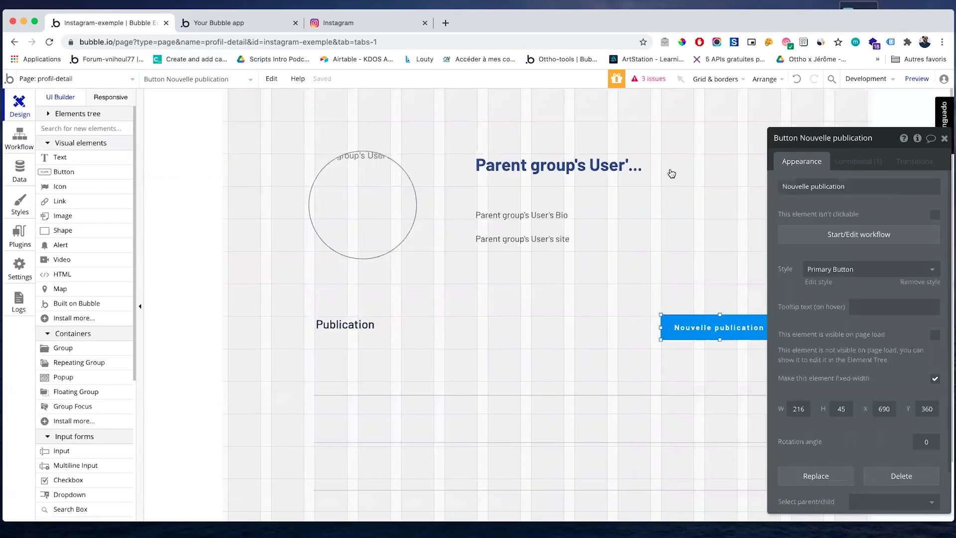
left_click(807, 233)
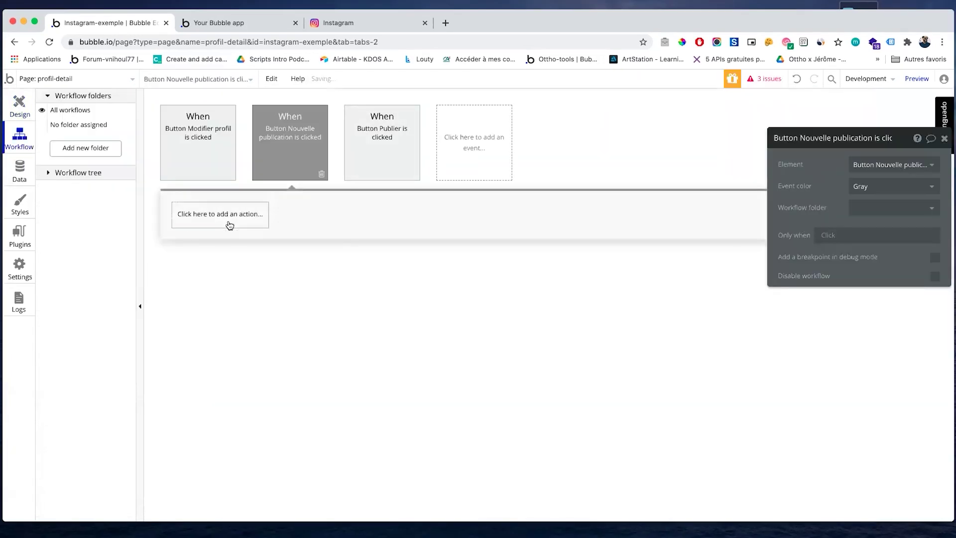
left_click(229, 222)
mouse_move(222, 368)
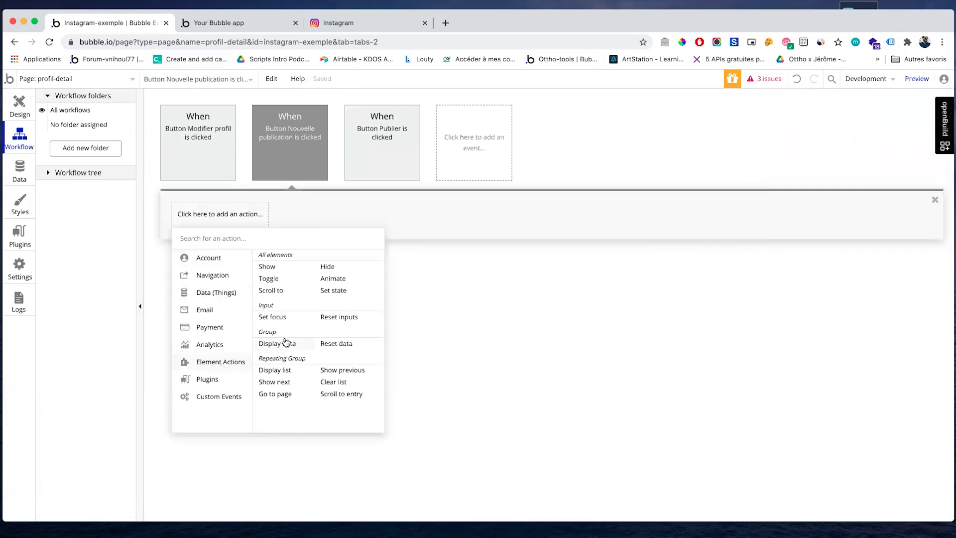
left_click(267, 267)
left_click(850, 167)
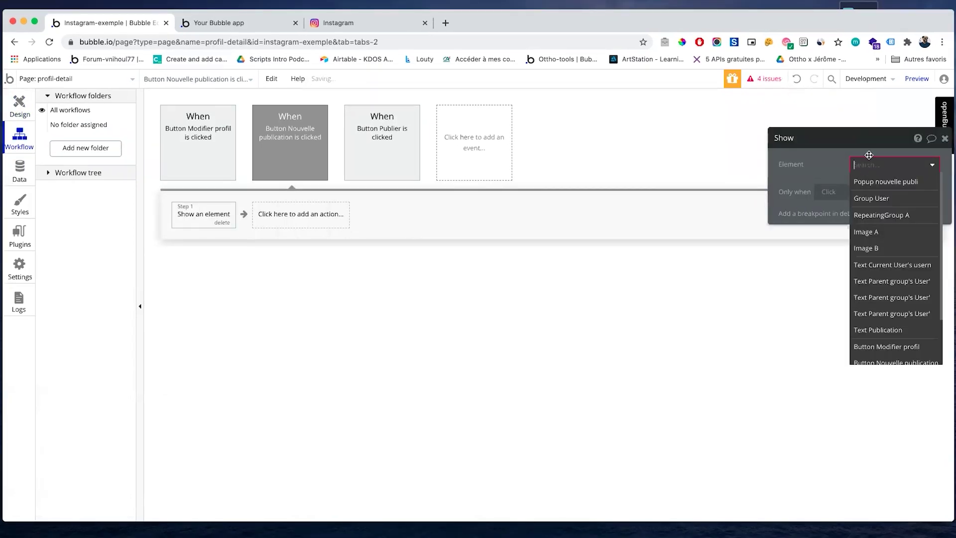
left_click(879, 182)
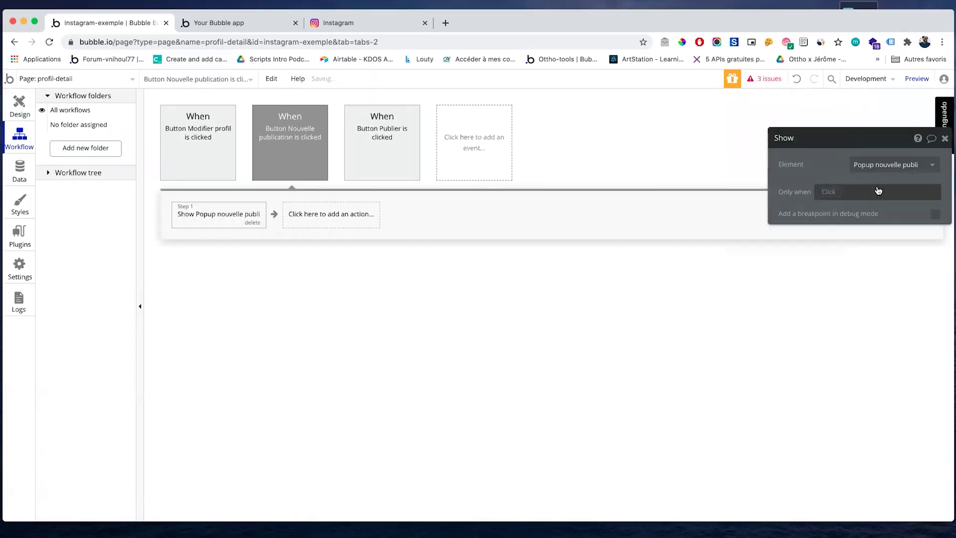
left_click(21, 104)
Make the repeating group type publication, sourced from a search for publications constrained by auteur.
left_click(442, 421)
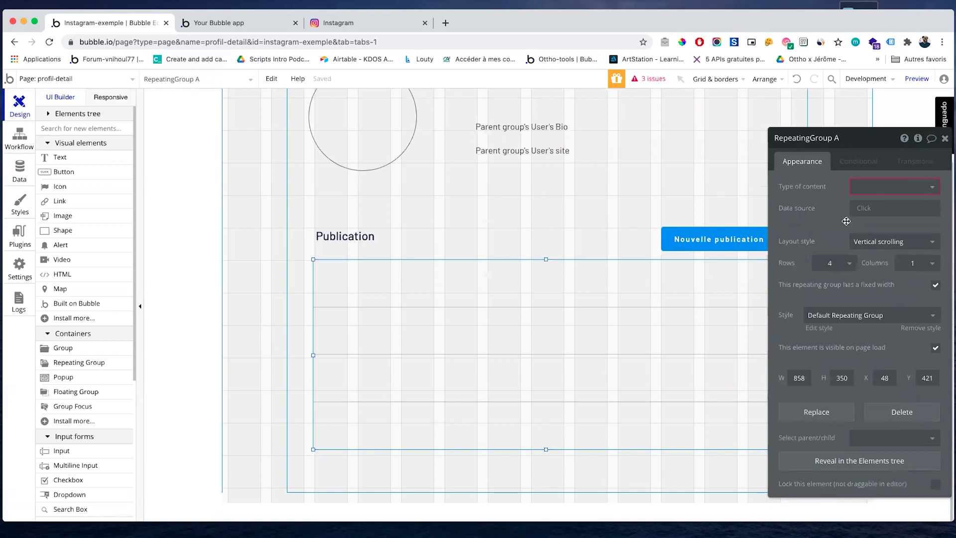
left_click(860, 208)
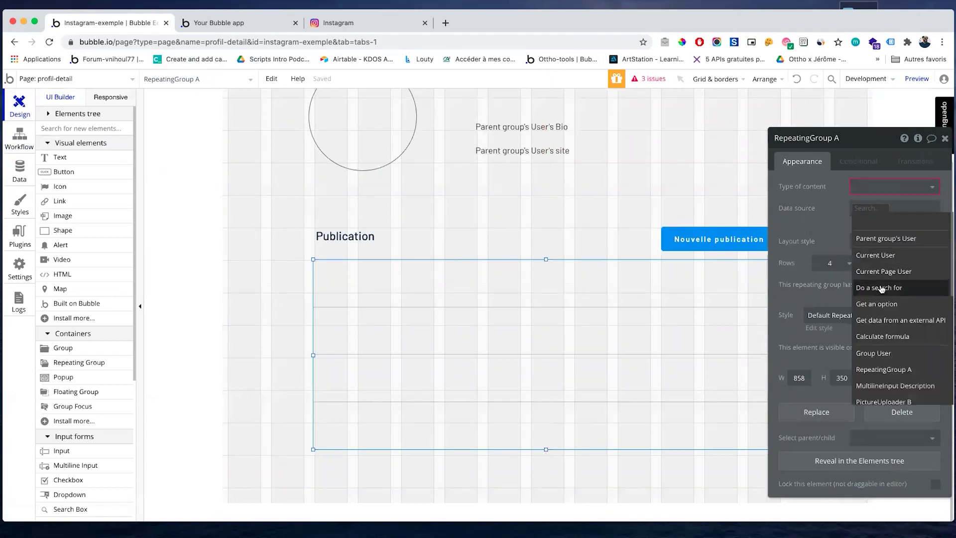
left_click(881, 288)
left_click(680, 165)
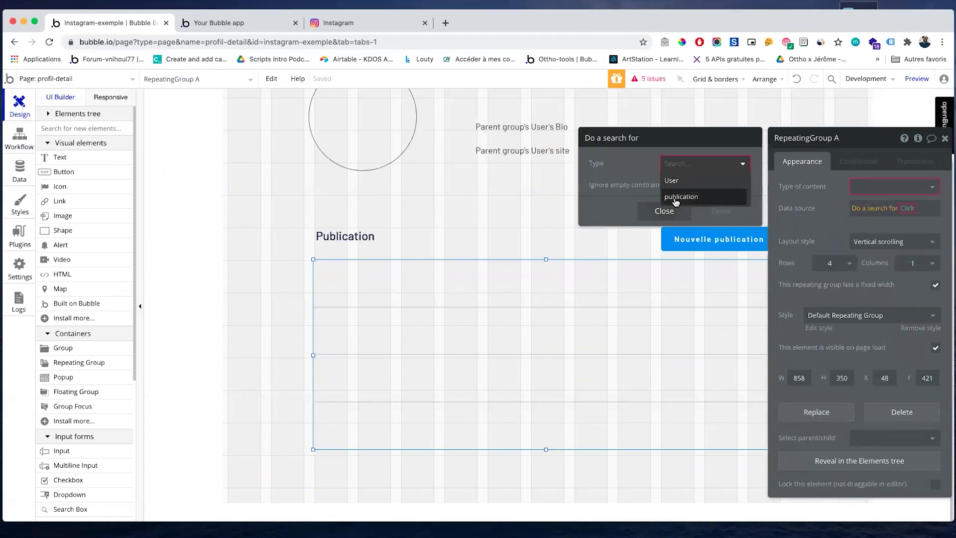
left_click(676, 198)
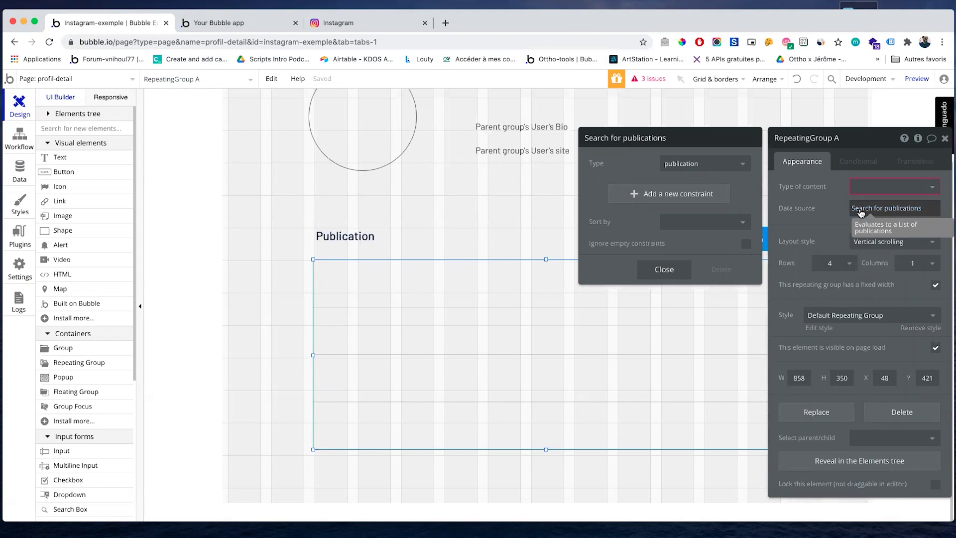
left_click(858, 185)
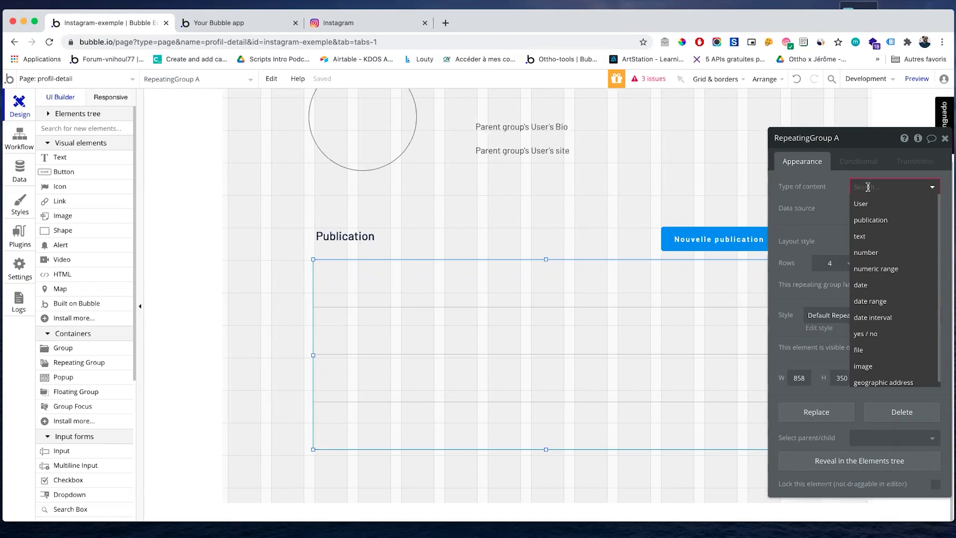
left_click(865, 220)
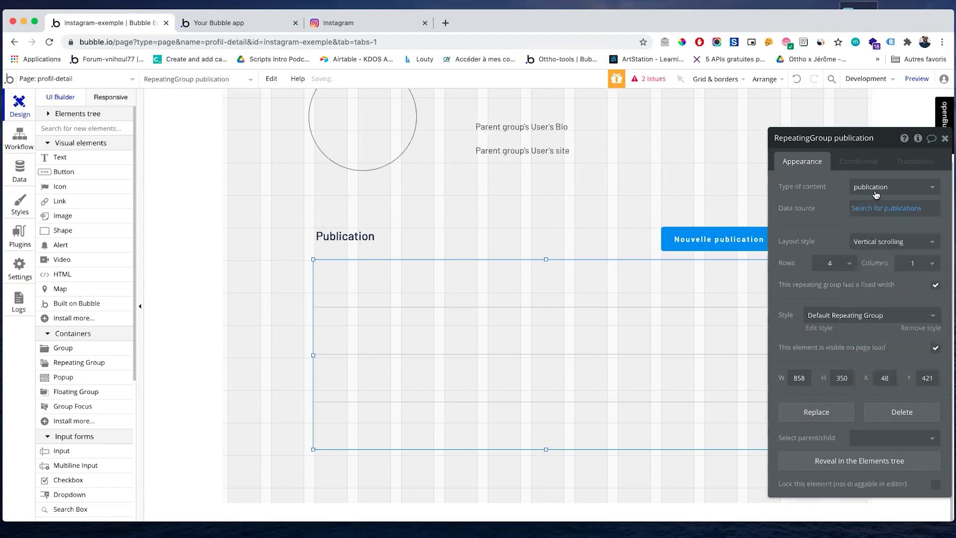
left_click(896, 207)
left_click(647, 193)
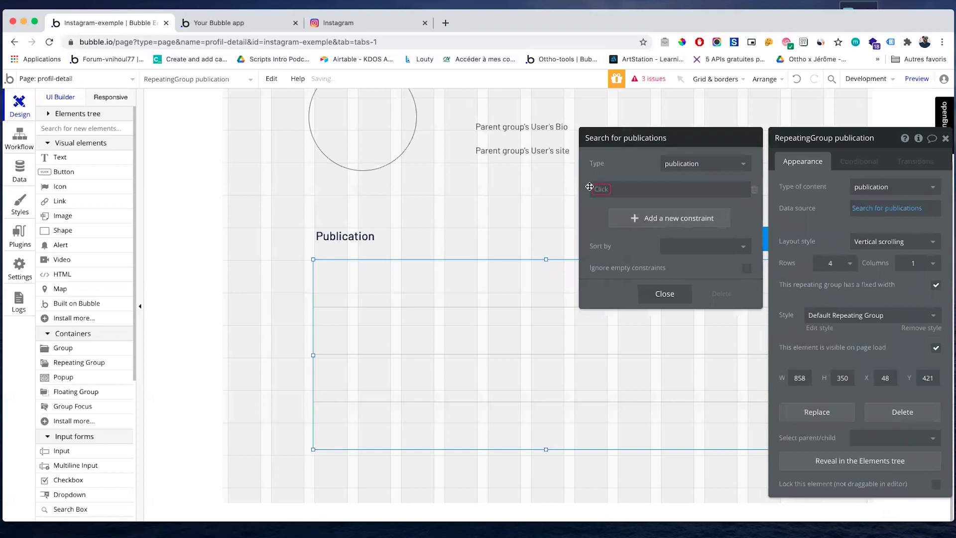
left_click(599, 189)
left_click(606, 201)
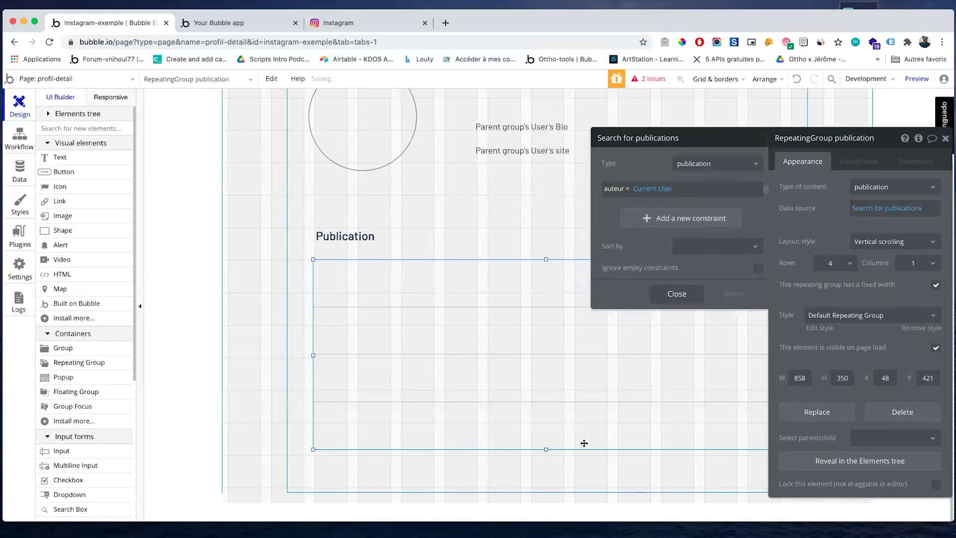
left_click(555, 459)
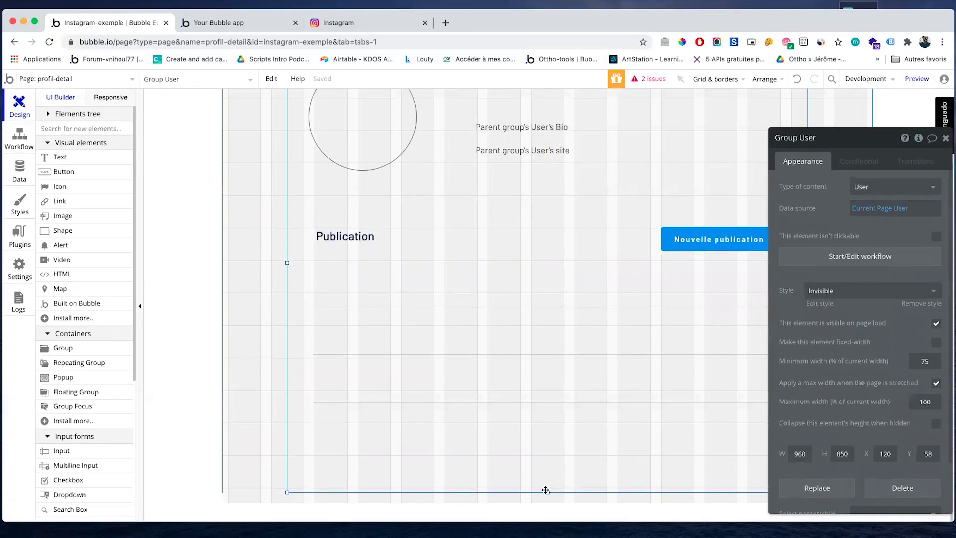
Enlarge the repeating group and lay it out as 3 rows by 3 columns.
left_click_drag(547, 493, 546, 537)
left_click(525, 420)
scroll(533, 420, "down", 3)
left_click_drag(546, 350, 546, 471)
left_click(839, 266)
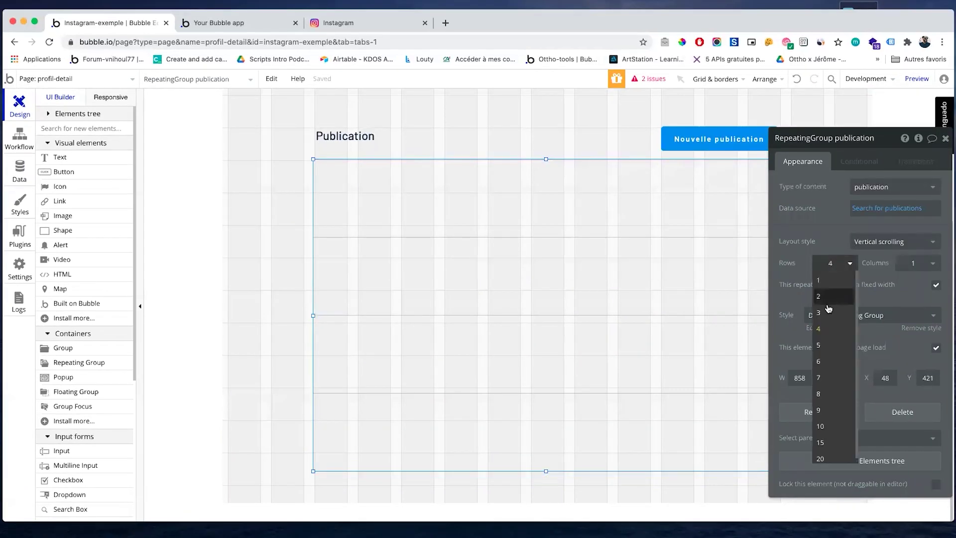
left_click(836, 312)
left_click(904, 269)
left_click(903, 311)
Stretch the repeating group further down so it is taller.
left_click(548, 501)
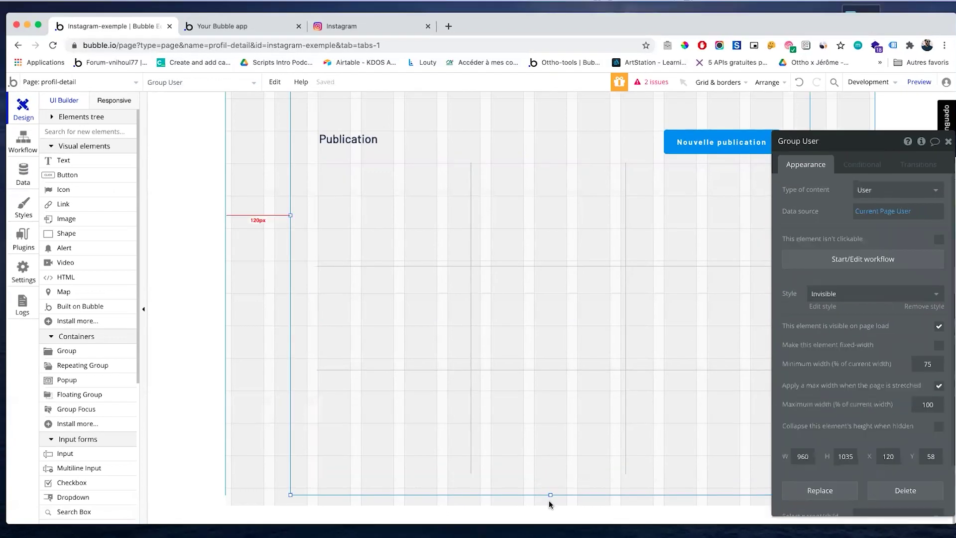
scroll(567, 484, "down", 3)
left_click(548, 310)
left_click_drag(549, 376, 548, 464)
scroll(522, 369, "up", 3)
scroll(528, 376, "down", 3)
scroll(513, 408, "up", 3)
scroll(123, 224, "down", 2)
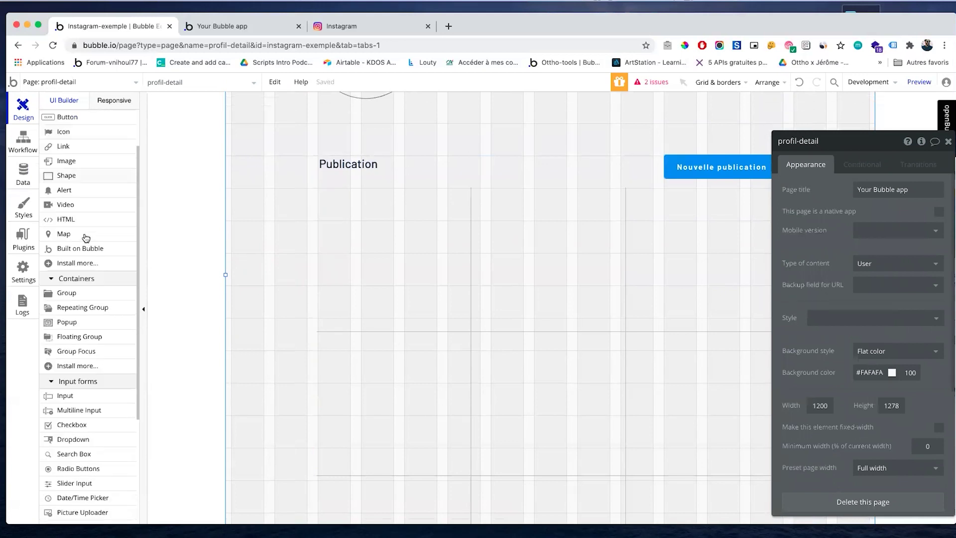
Compare the layout against a real Instagram profile grid before returning to the editor.
left_click(66, 291)
left_click(333, 26)
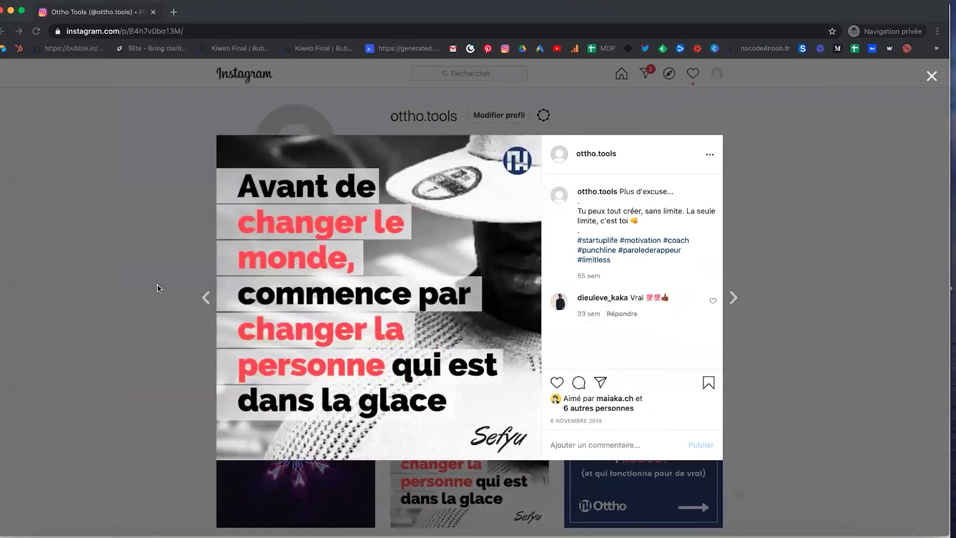
left_click(156, 284)
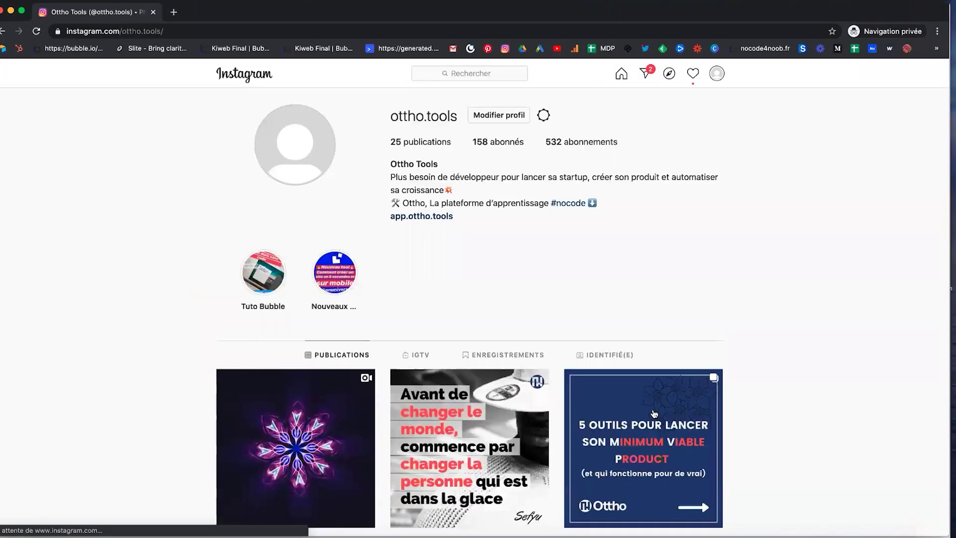
scroll(660, 415, "down", 2)
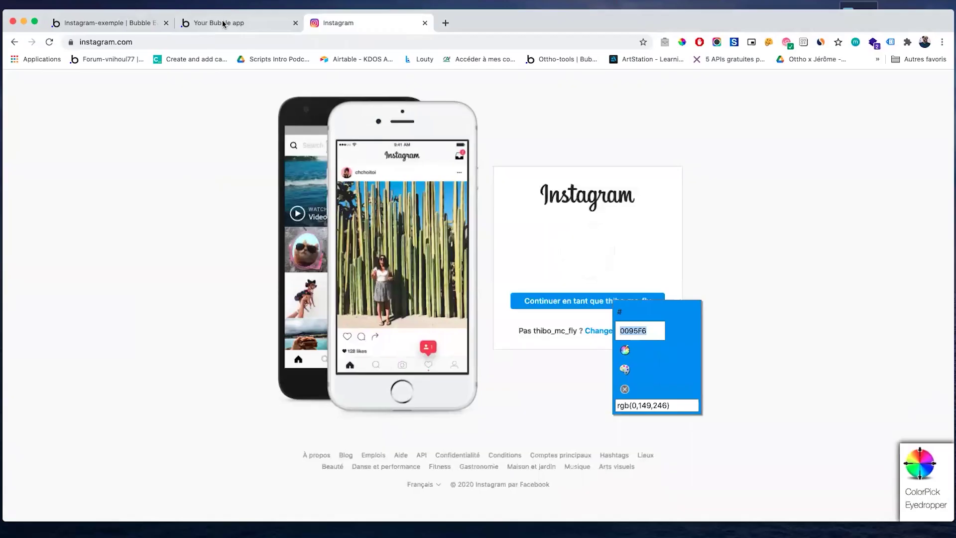
left_click(224, 23)
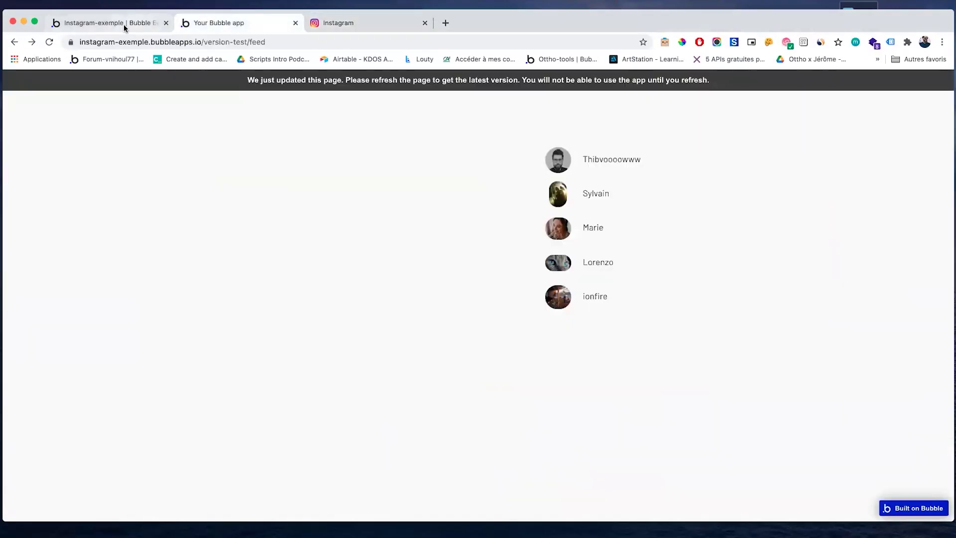
left_click(122, 24)
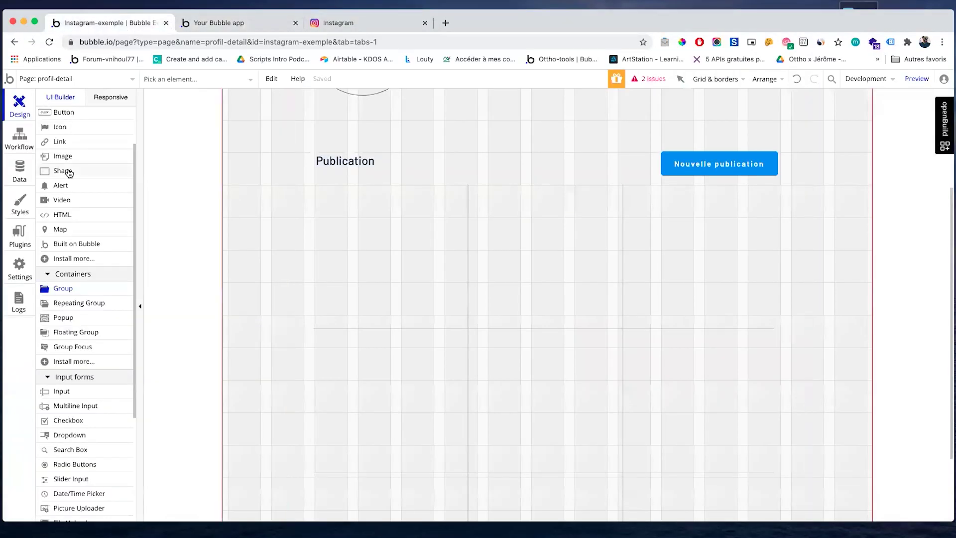
Draw a square group of roughly 280 pixels in the repeating group's first cell.
scroll(69, 174, "up", 2)
mouse_move(317, 185)
left_mouse_down()
mouse_move(463, 317)
mouse_move(457, 306)
left_mouse_up()
scroll(557, 389, "down", 3)
left_click(548, 491)
left_click(241, 416)
left_click(548, 493)
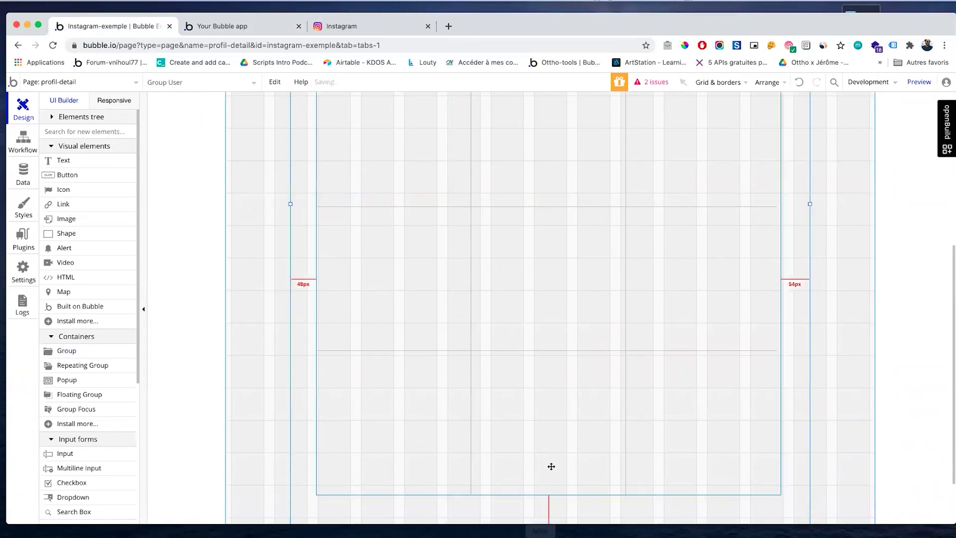
scroll(499, 401, "up", 5)
left_click(387, 301)
left_click_drag(449, 384, 469, 403)
Give the square group type publication, data from the current cell's publication, and no style.
double_click(451, 383)
left_click(867, 191)
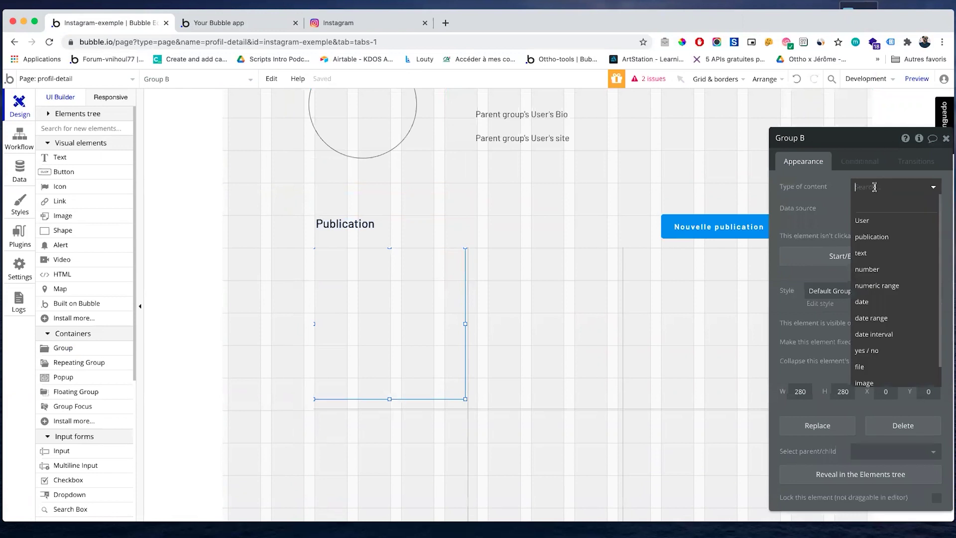
left_click(862, 236)
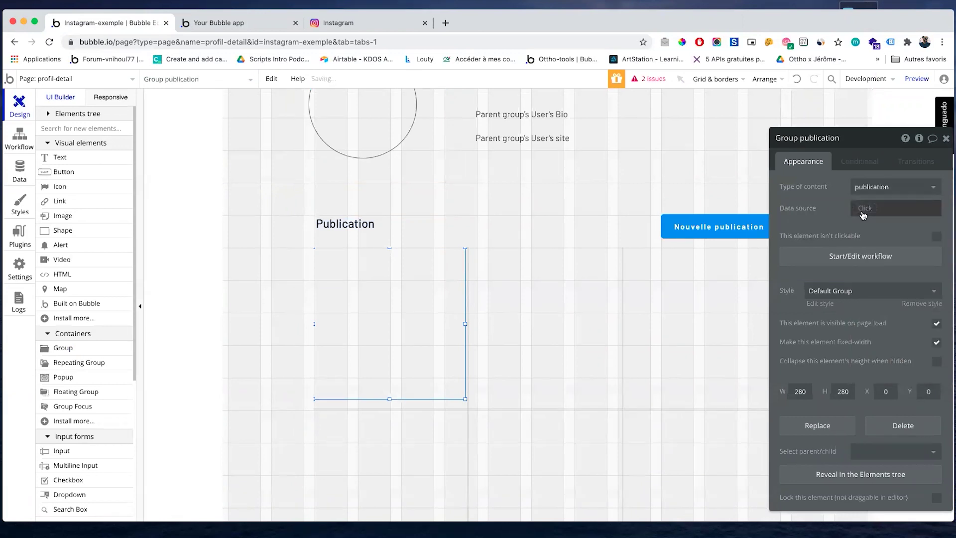
left_click(870, 237)
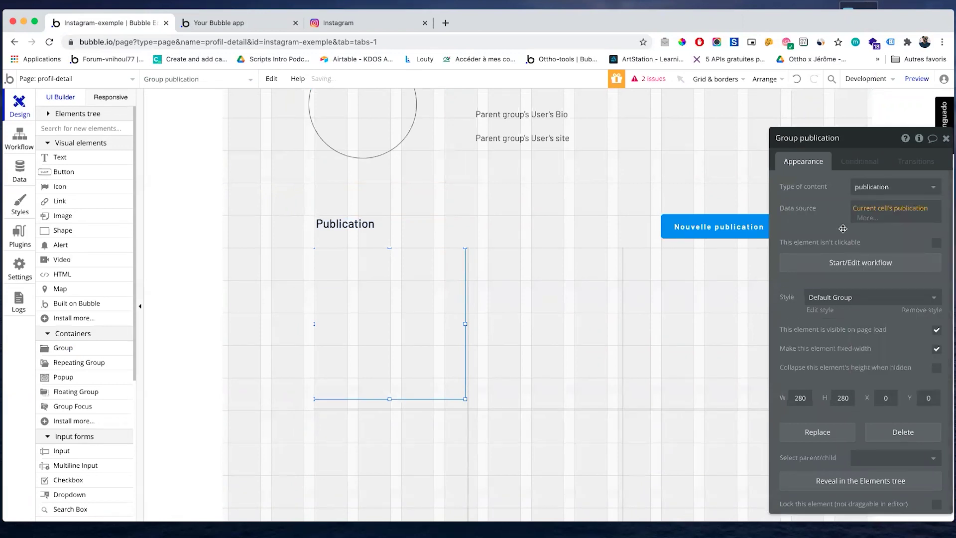
left_click(815, 297)
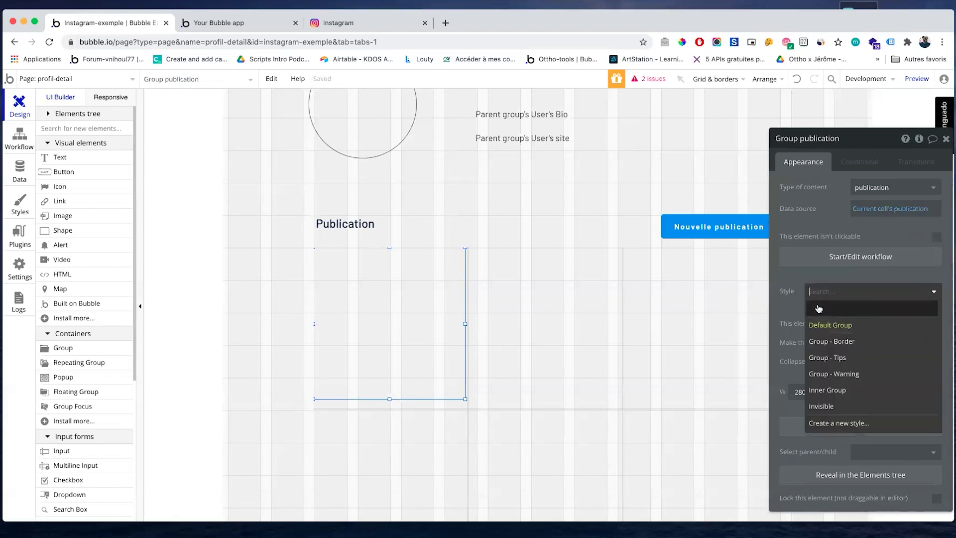
left_click(818, 307)
scroll(859, 324, "down", 3)
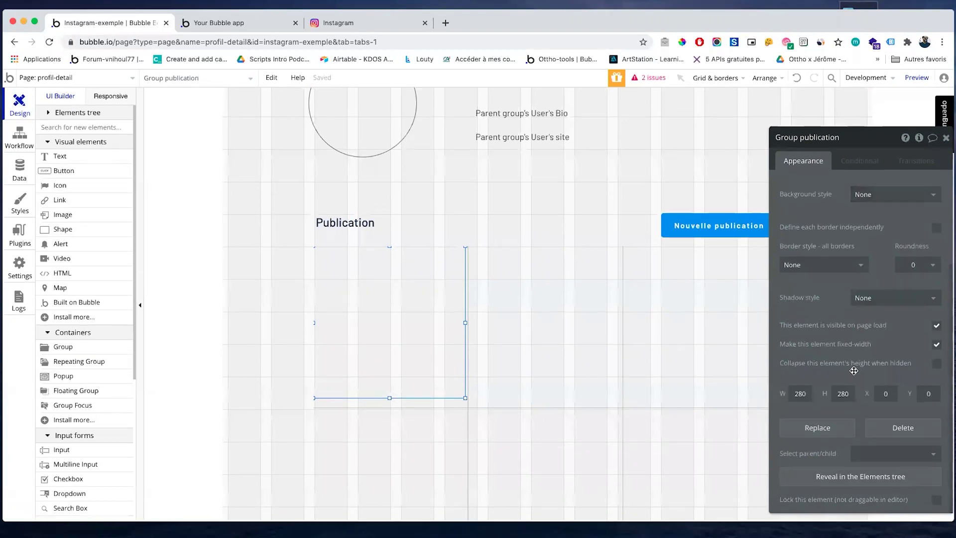
scroll(849, 323, "up", 3)
left_click(836, 289)
left_click(842, 306)
Set the square group's background to the current cell's publication image.
left_click(877, 327)
left_click(868, 392)
left_click(871, 382)
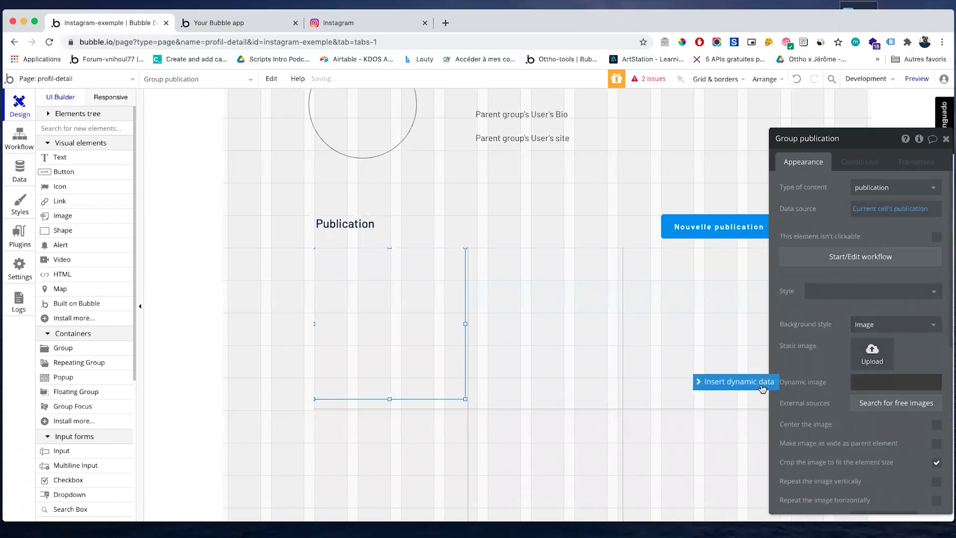
left_click(762, 386)
left_click(868, 411)
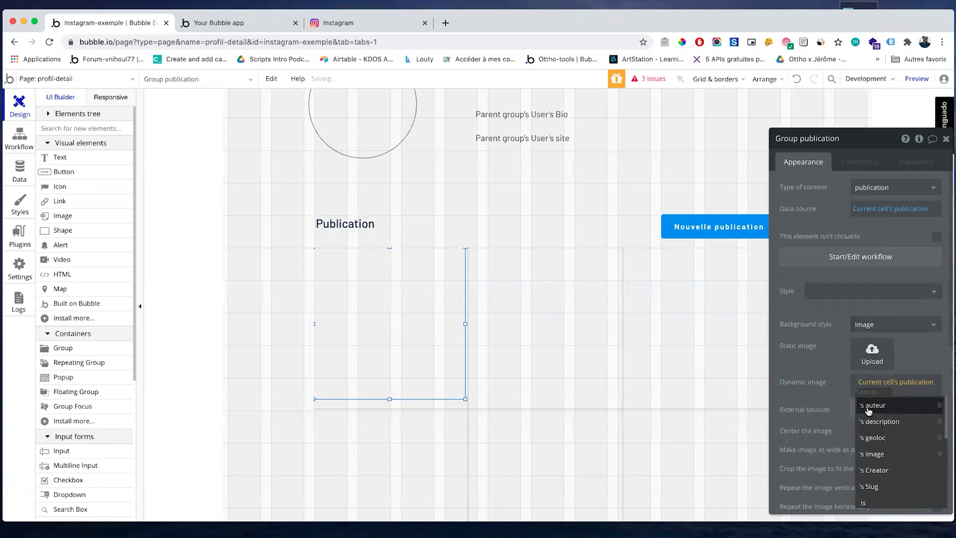
left_click(871, 453)
Clear the repeating group's style and set its separator to None.
left_click(602, 413)
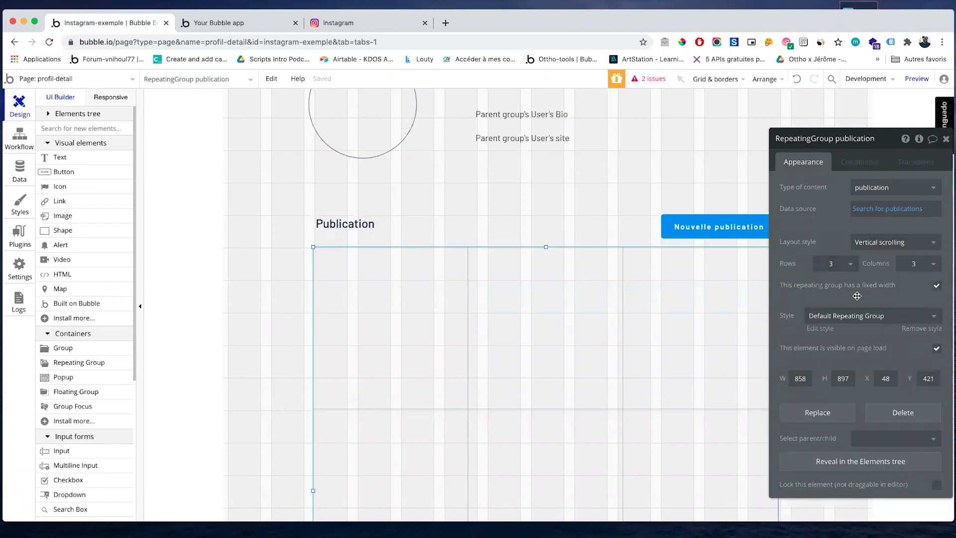
left_click(848, 324)
left_click(841, 330)
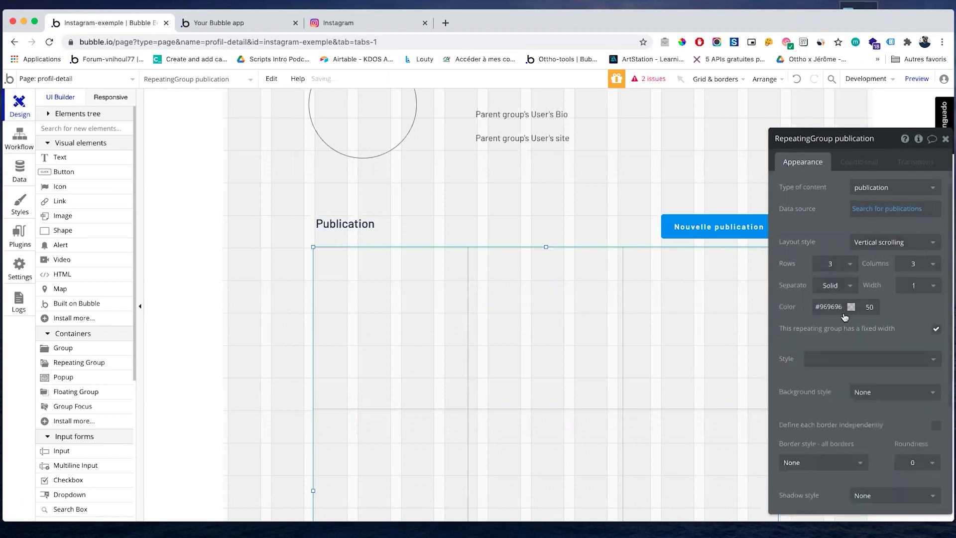
left_click(847, 293)
left_click(824, 296)
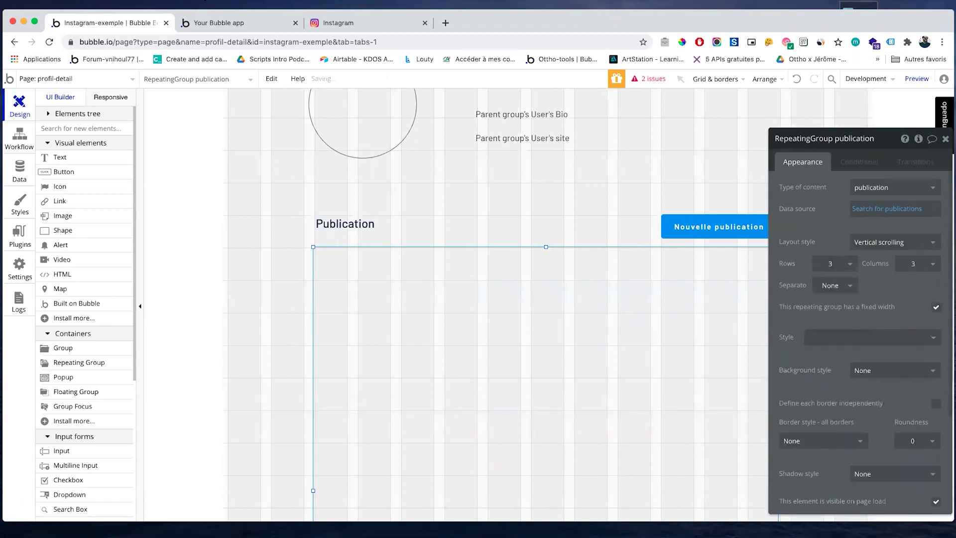
left_click(183, 20)
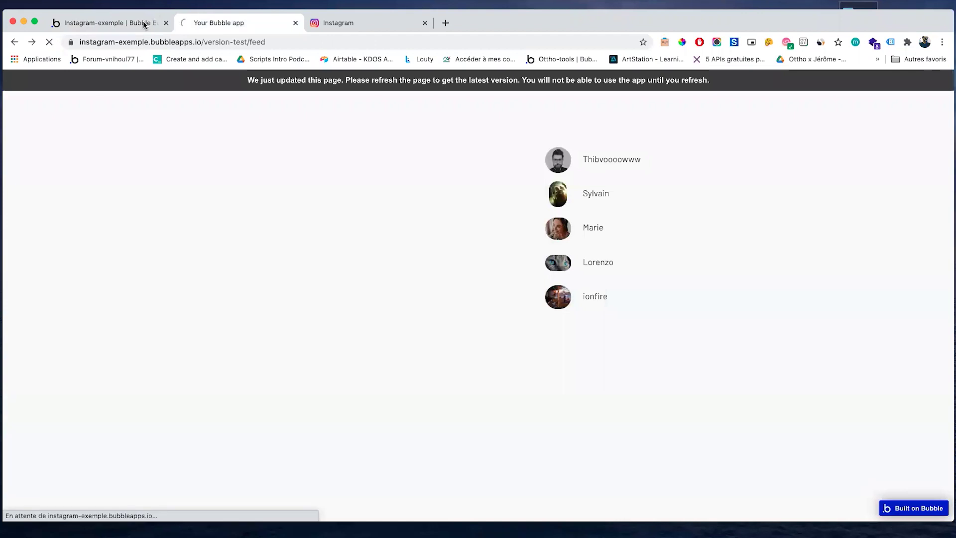
Publish a new post with an uploaded image and the caption 'st incroyable'.
left_click(620, 320)
left_click(431, 249)
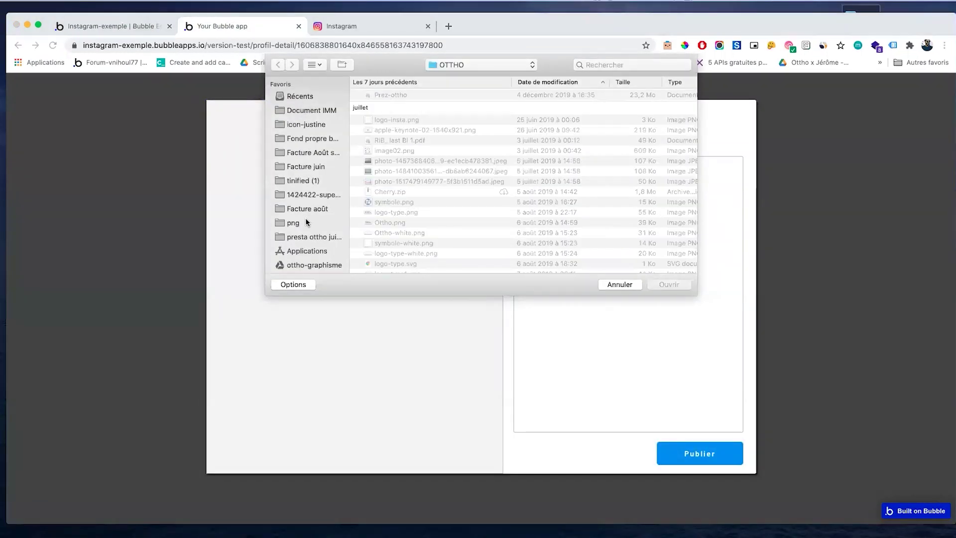
scroll(306, 222, "down", 3)
left_click(301, 229)
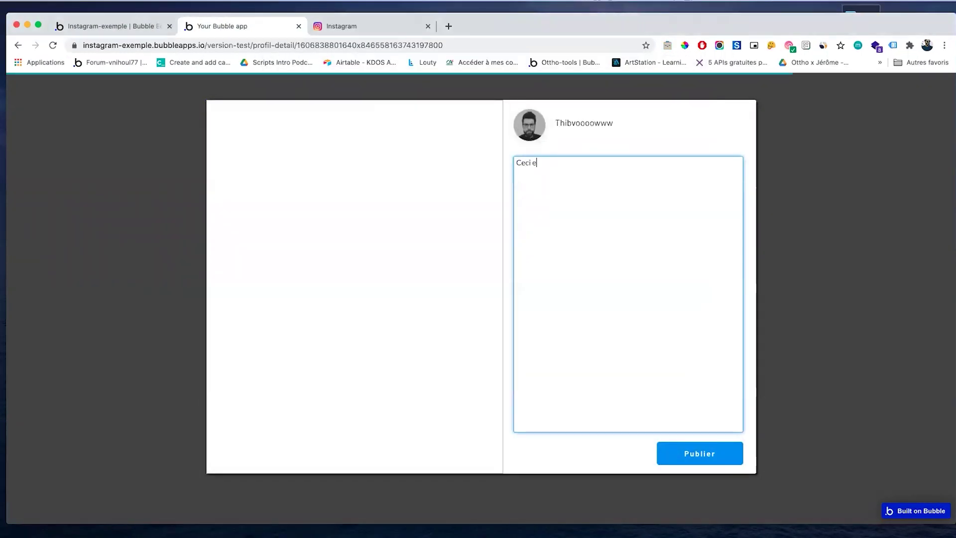
type("st incroyable")
left_click(699, 453)
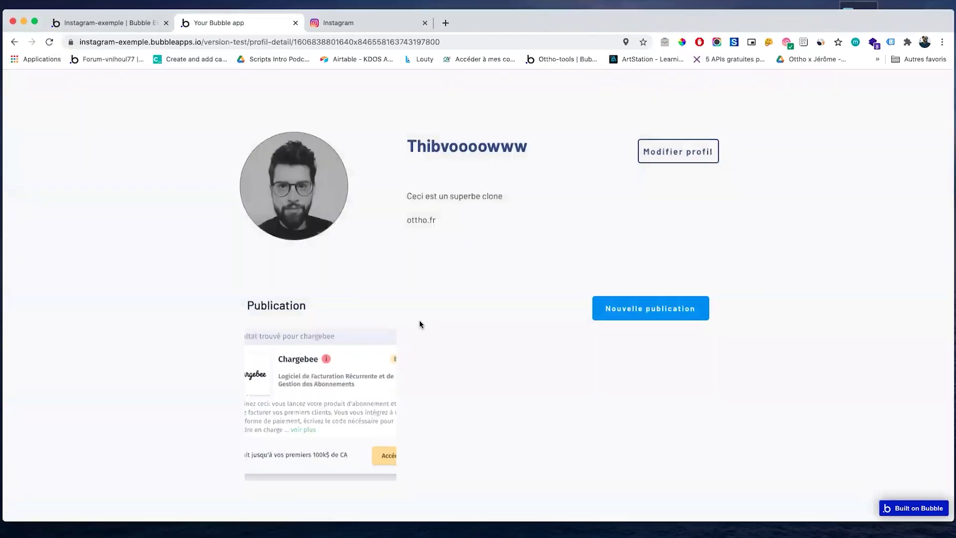
Reopen and close the new publication form, then return to the editor.
scroll(398, 279, "down", 5)
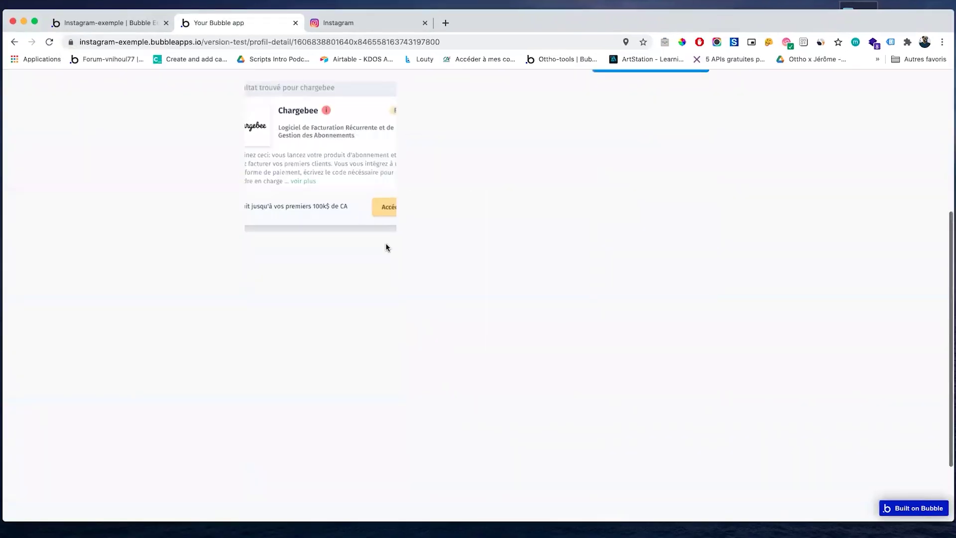
scroll(548, 159, "up", 2)
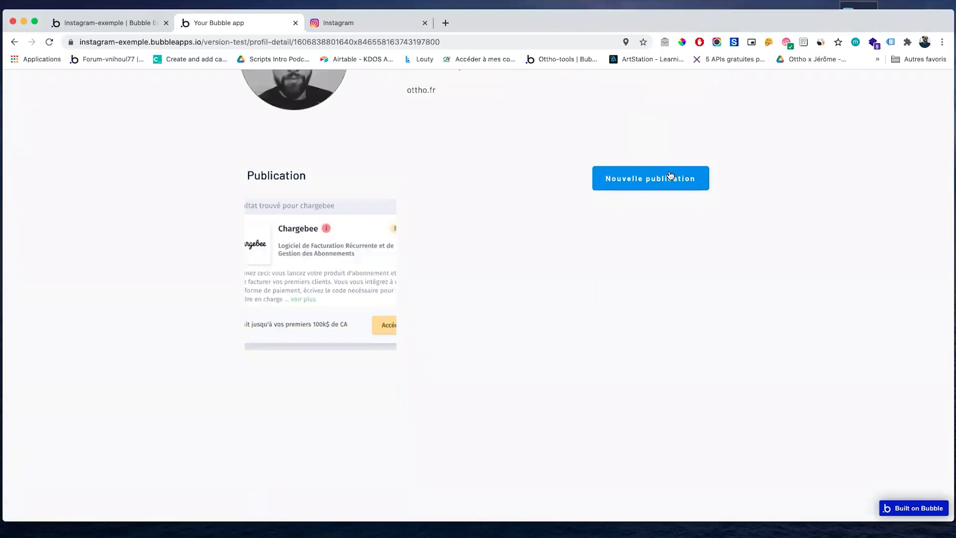
left_click(670, 178)
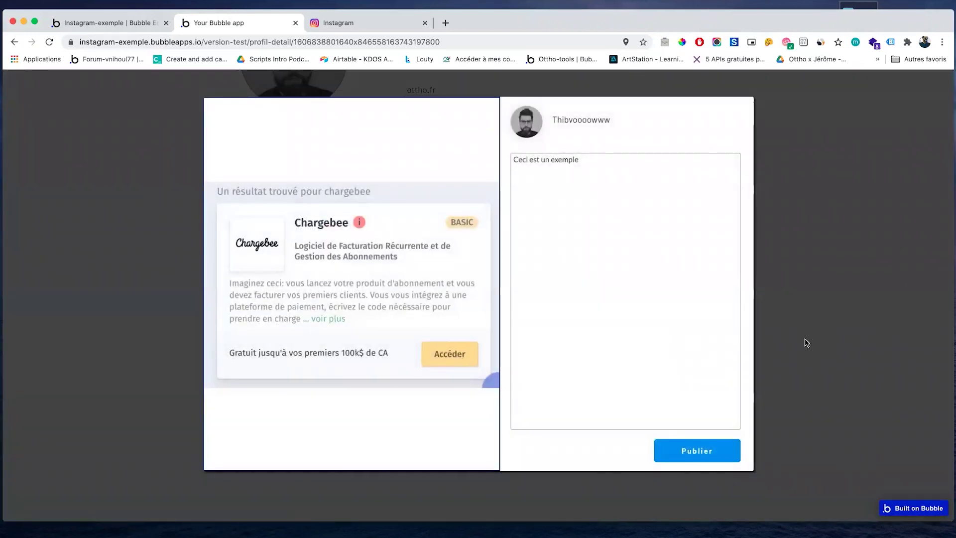
left_click(807, 343)
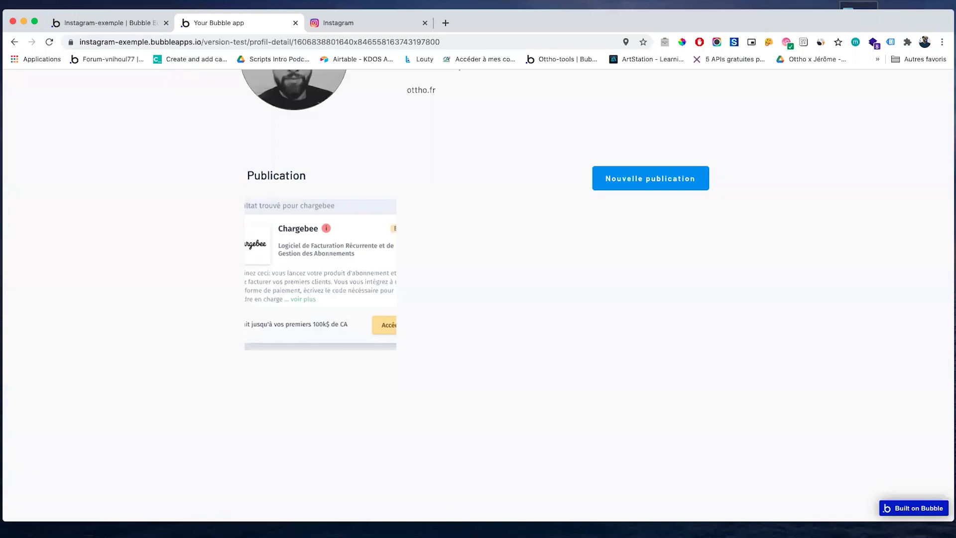
left_click(125, 22)
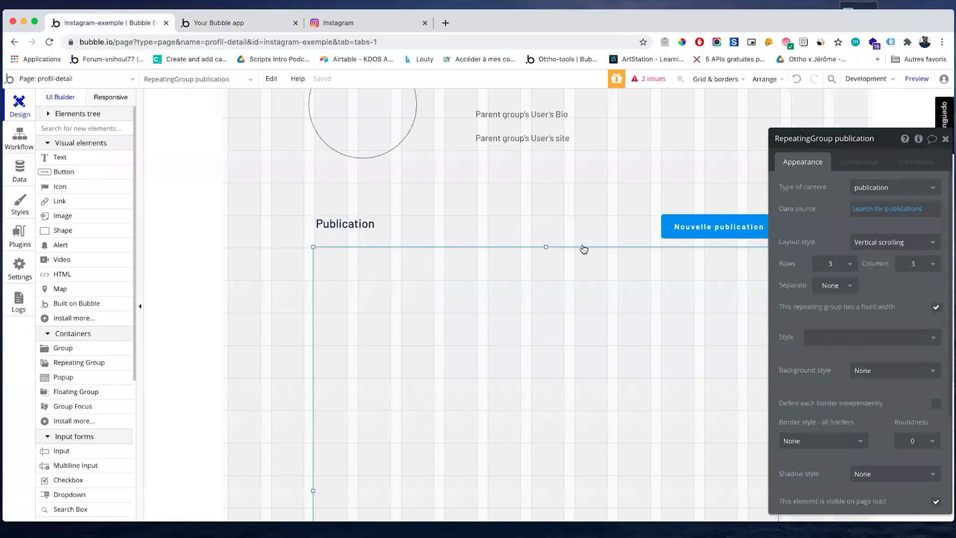
Add a Reset inputs action as Step 3 of the Publier button workflow.
left_click(691, 234)
left_click(831, 233)
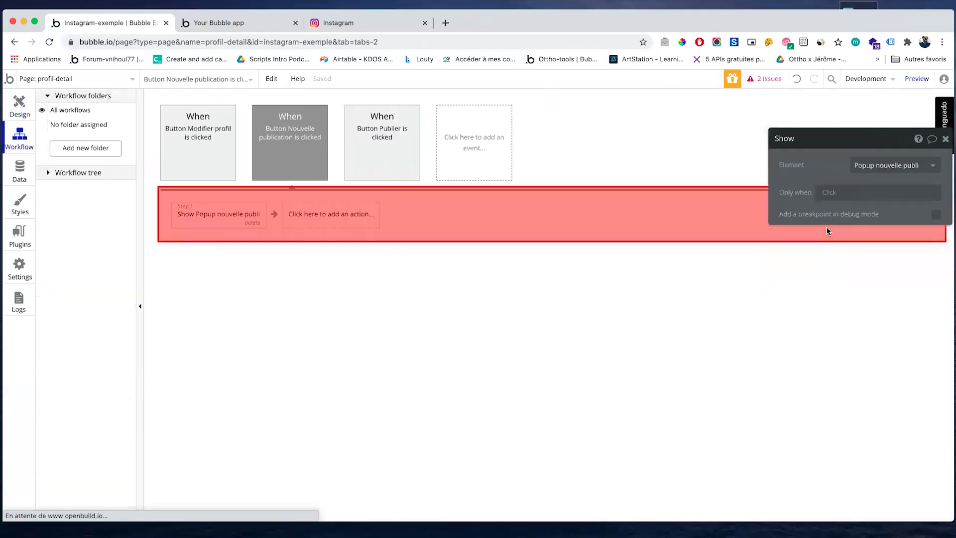
left_click(292, 213)
mouse_move(327, 388)
left_click(382, 142)
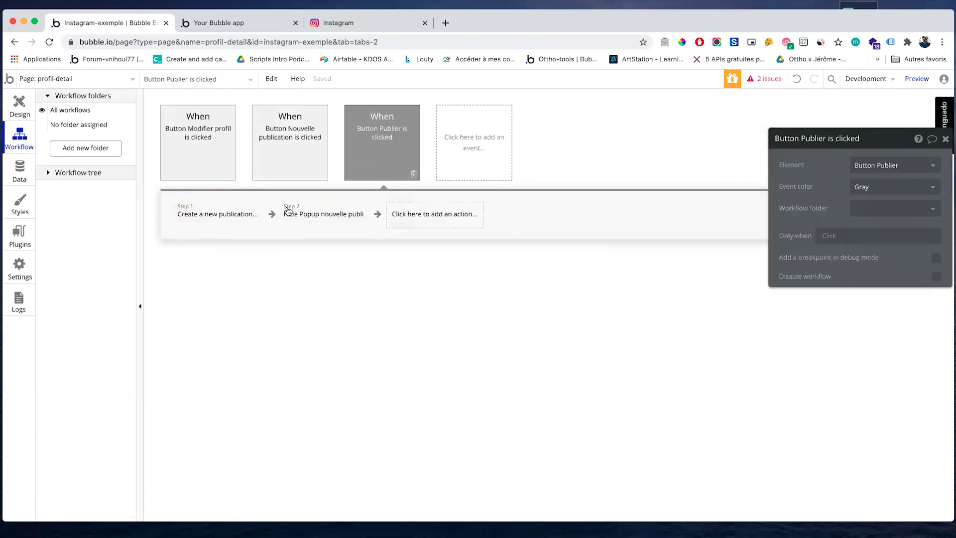
left_click(311, 221)
left_click(394, 222)
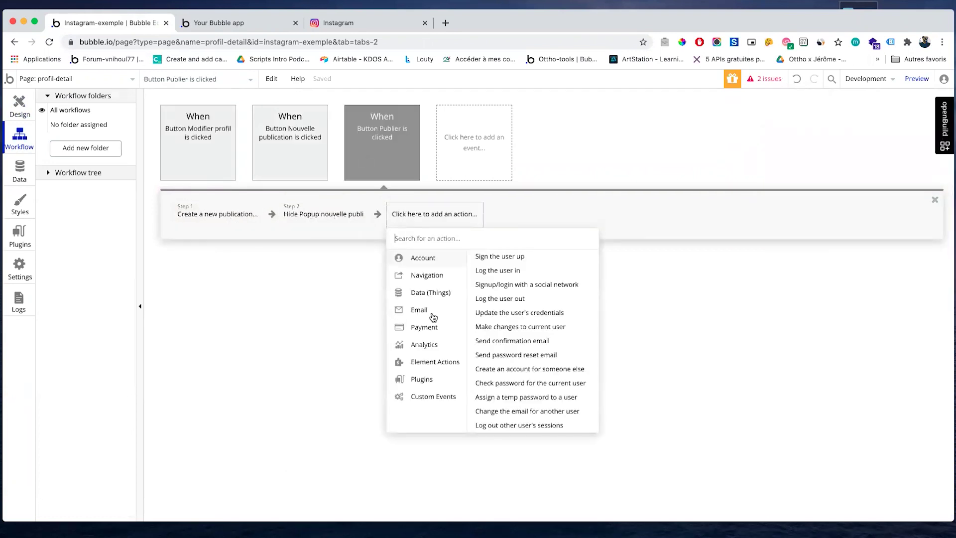
mouse_move(396, 361)
left_click(547, 323)
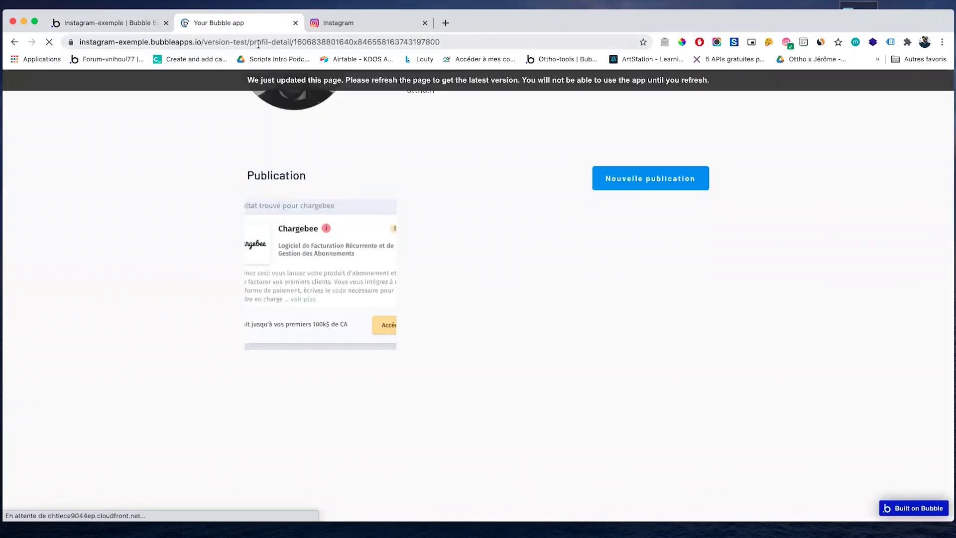
Reload the live app and open the app's data types.
left_click(259, 42)
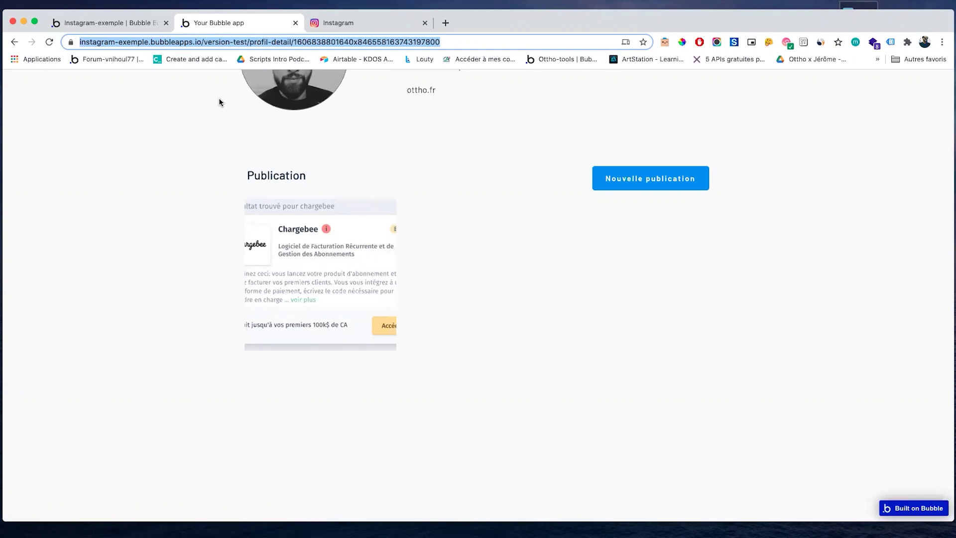
key("super+1")
left_click(14, 179)
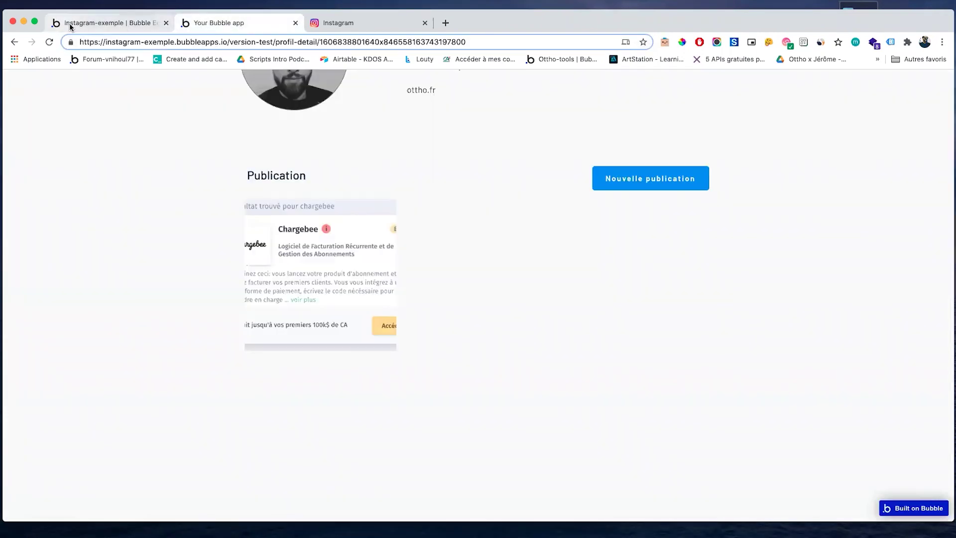
On the feed page, add a button labelled 'Mon profil' inside Group A.
left_click(72, 27)
left_click(42, 81)
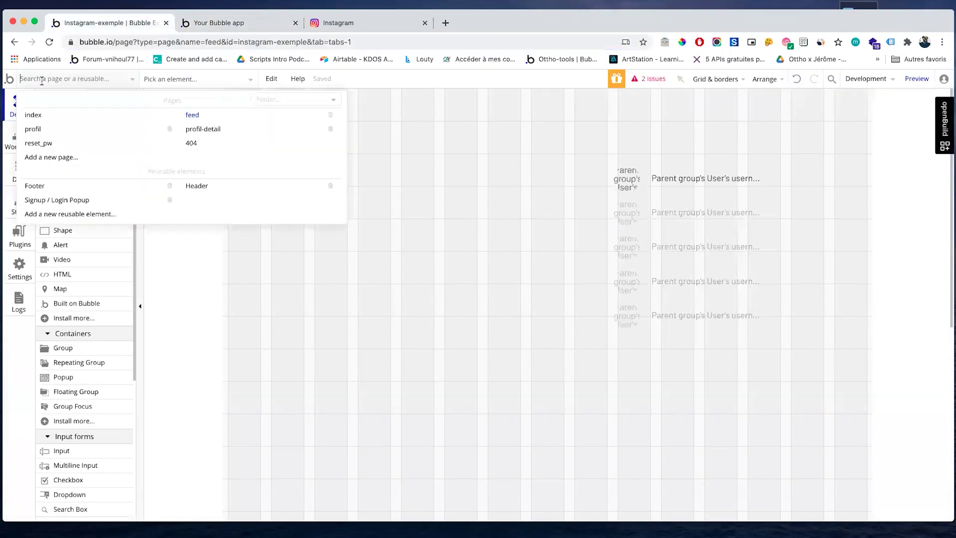
left_click(339, 112)
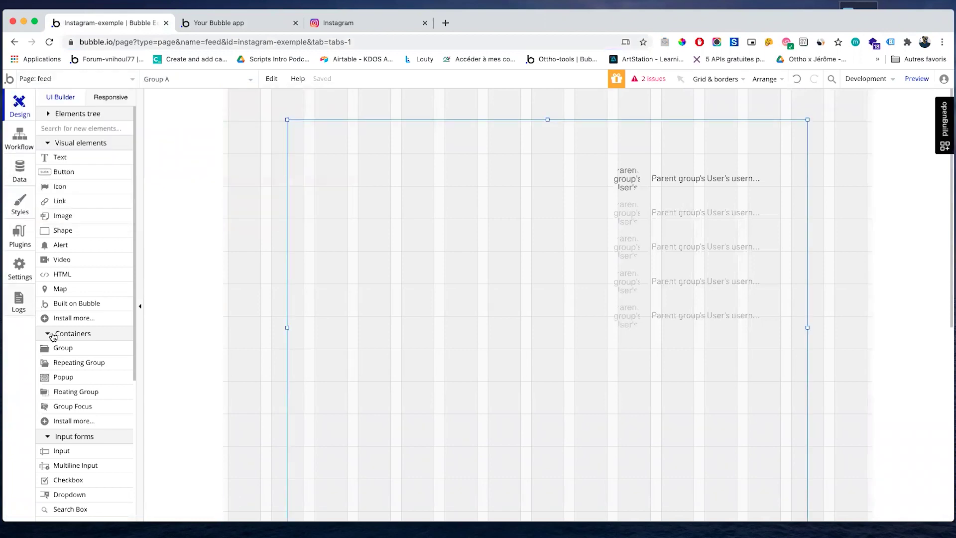
left_click_drag(64, 172, 745, 144)
double_click(745, 144)
triple_click(816, 185)
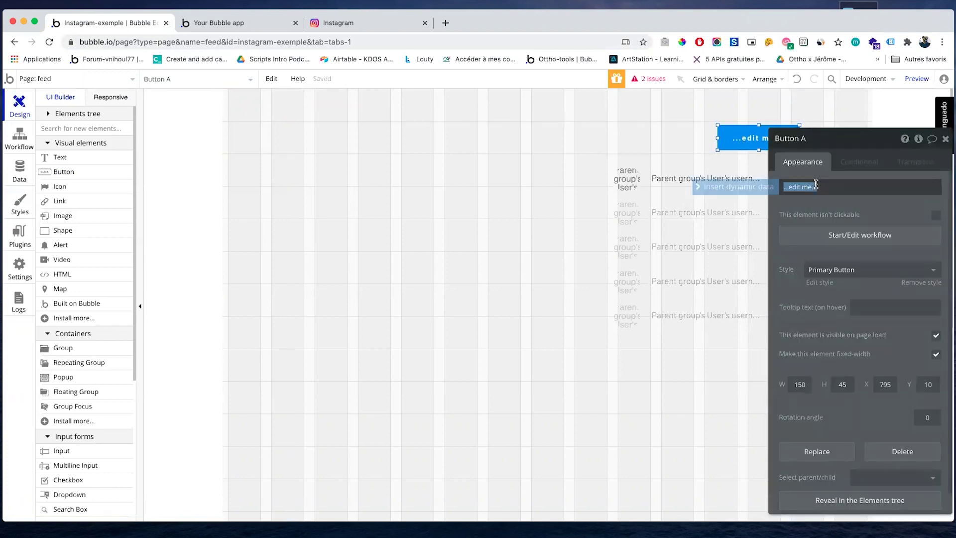
type("Mon profil")
Make Mon profil go to page profil-detail, sending the Current User.
left_click(837, 233)
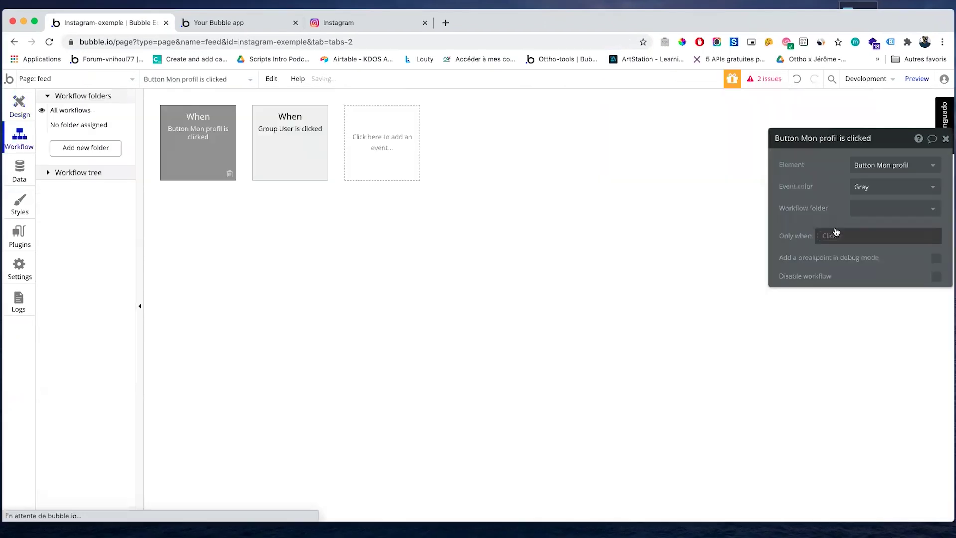
left_click(182, 215)
mouse_move(224, 273)
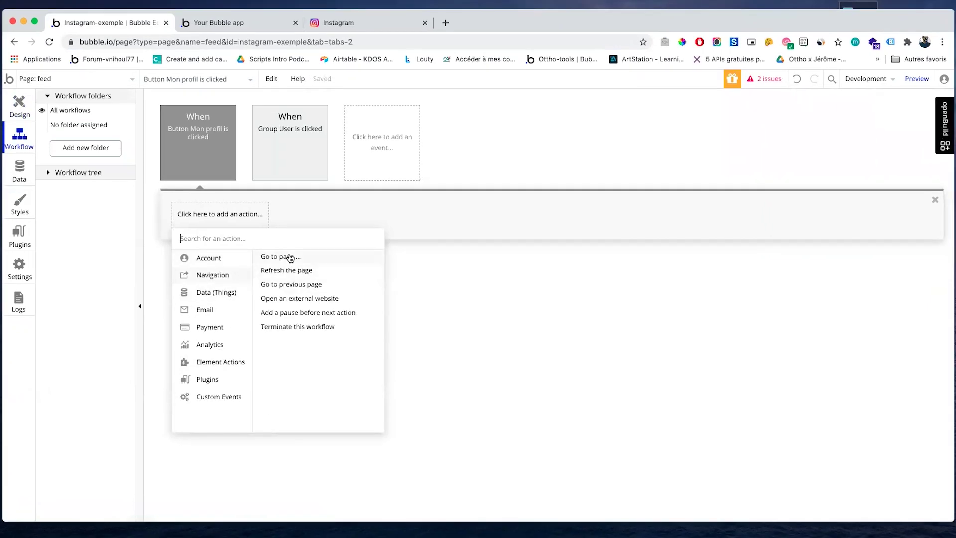
left_click(290, 257)
left_click(859, 166)
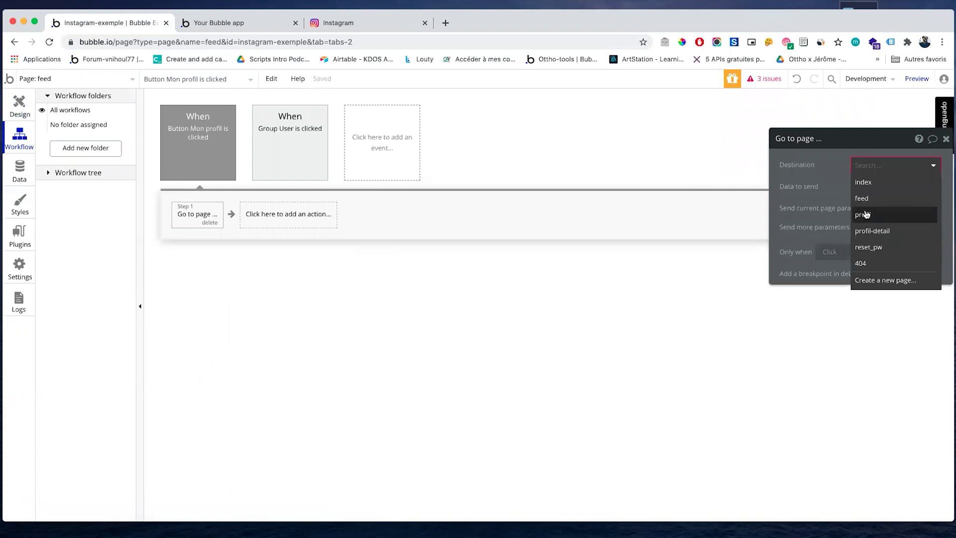
left_click(872, 231)
left_click(870, 187)
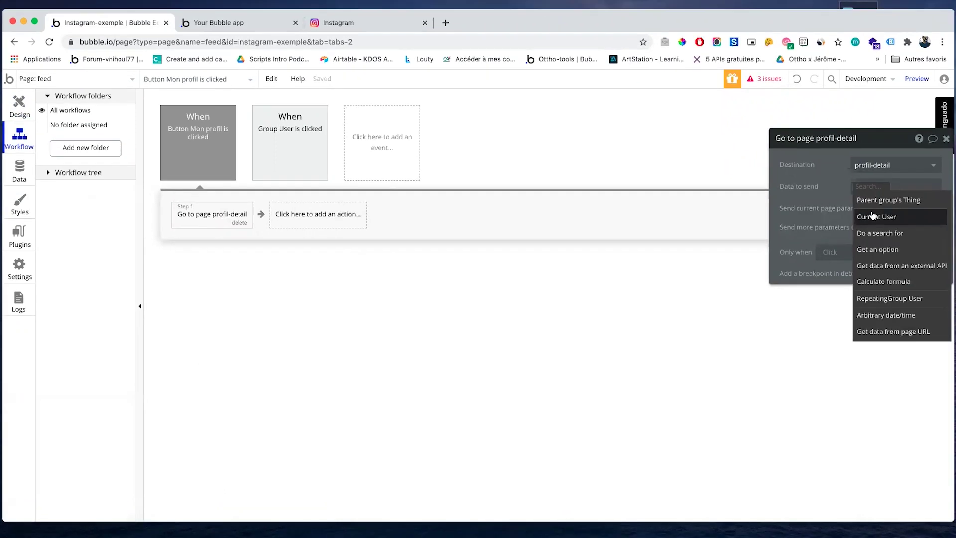
left_click(872, 216)
left_click(227, 24)
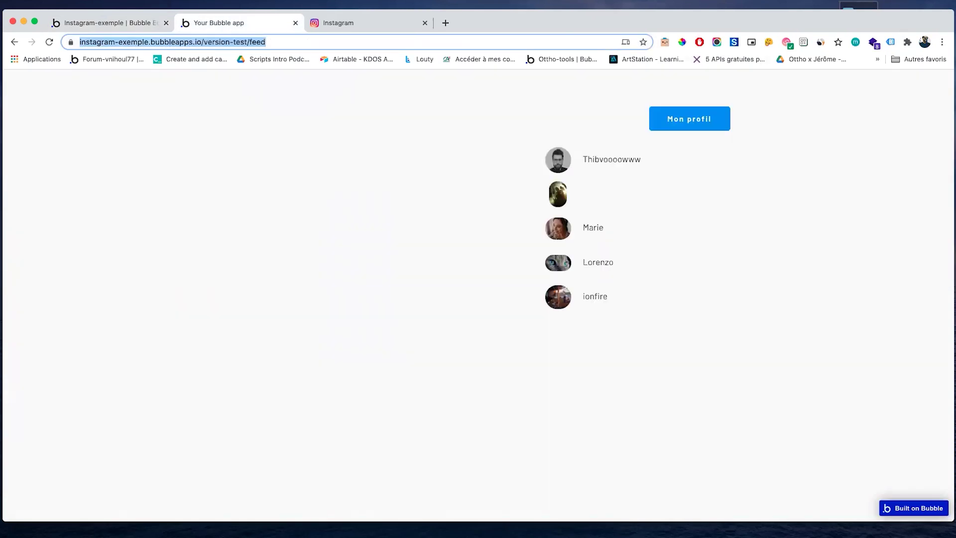
Refresh the publications data in the App data table.
key("ctrl+shift+Tab")
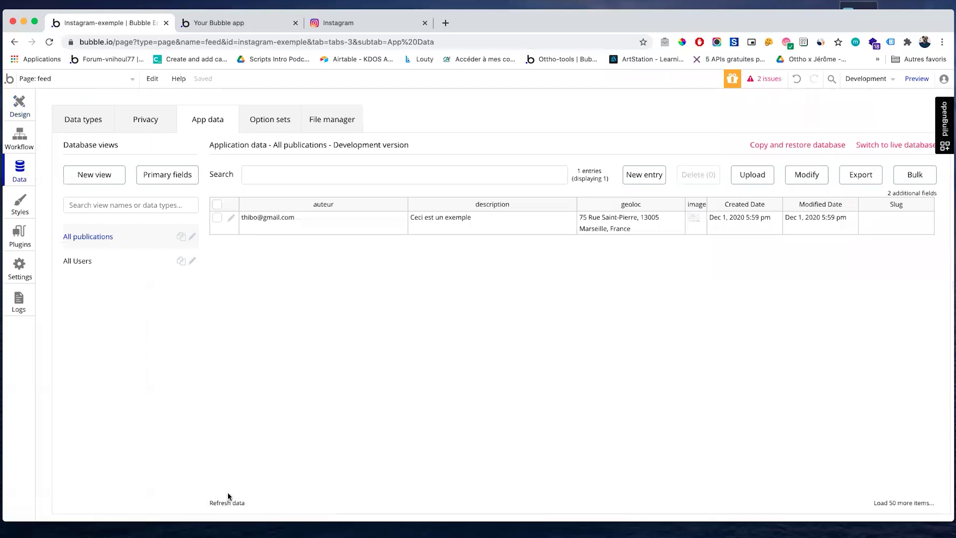
left_click(222, 504)
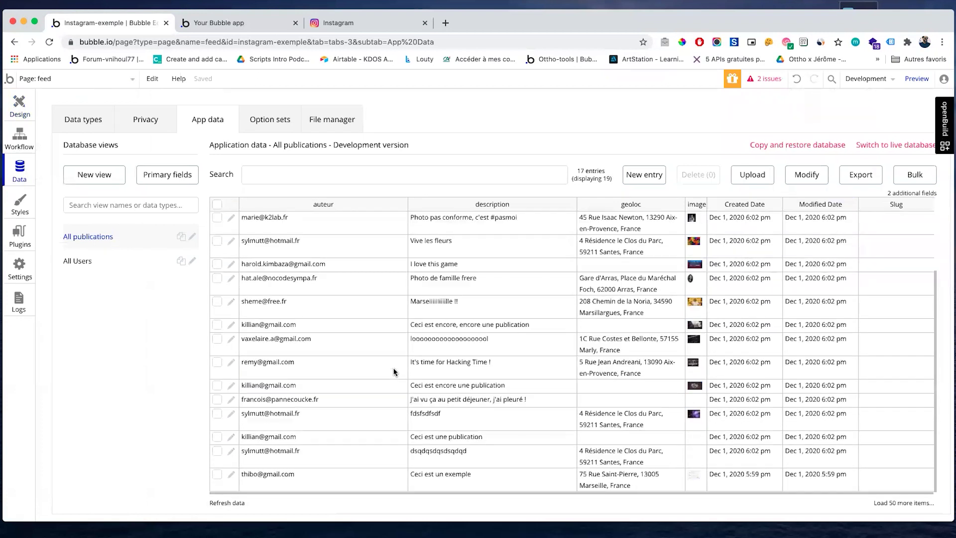
scroll(393, 371, "up", 3)
Open several users' profiles from the live feed to check their posts.
key("ctrl+Tab")
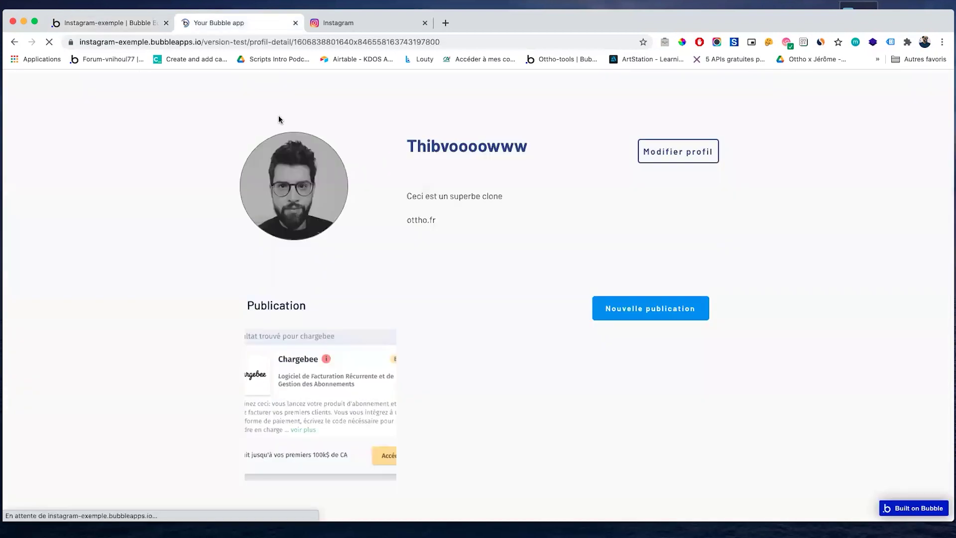
left_click(14, 44)
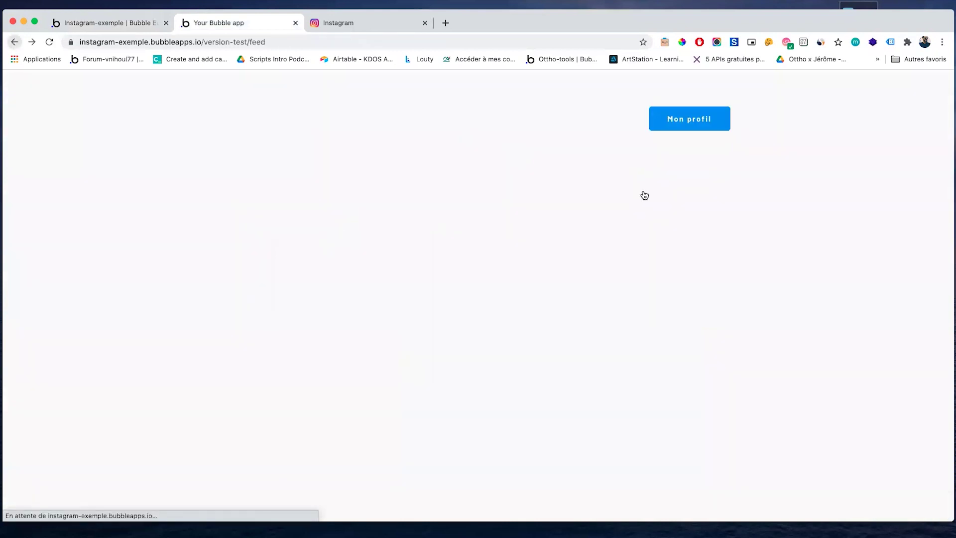
left_click(593, 226)
left_click(374, 23)
left_click(269, 23)
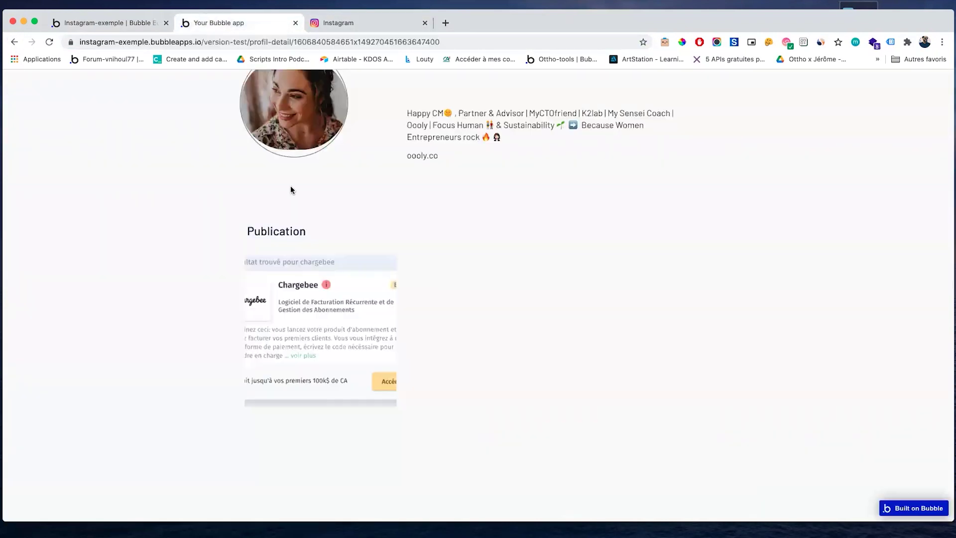
left_click(17, 42)
left_click(573, 260)
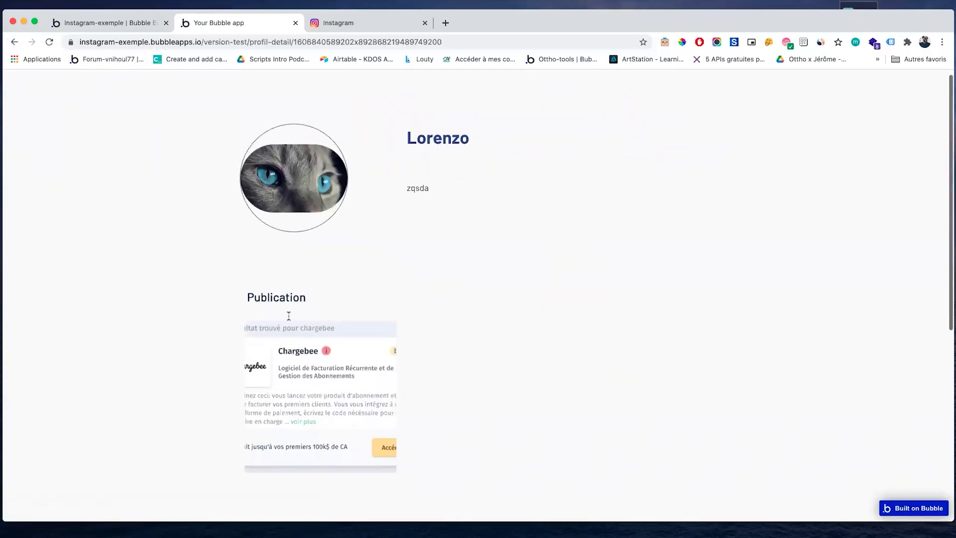
left_click(88, 22)
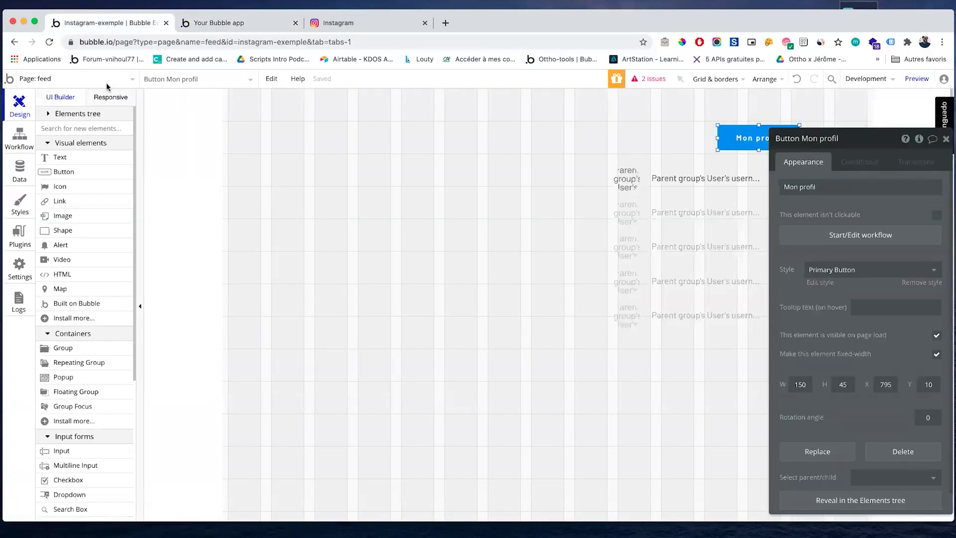
left_click(71, 79)
Change the publication search constraint to auteur = Current Page User.
left_click(202, 129)
double_click(376, 357)
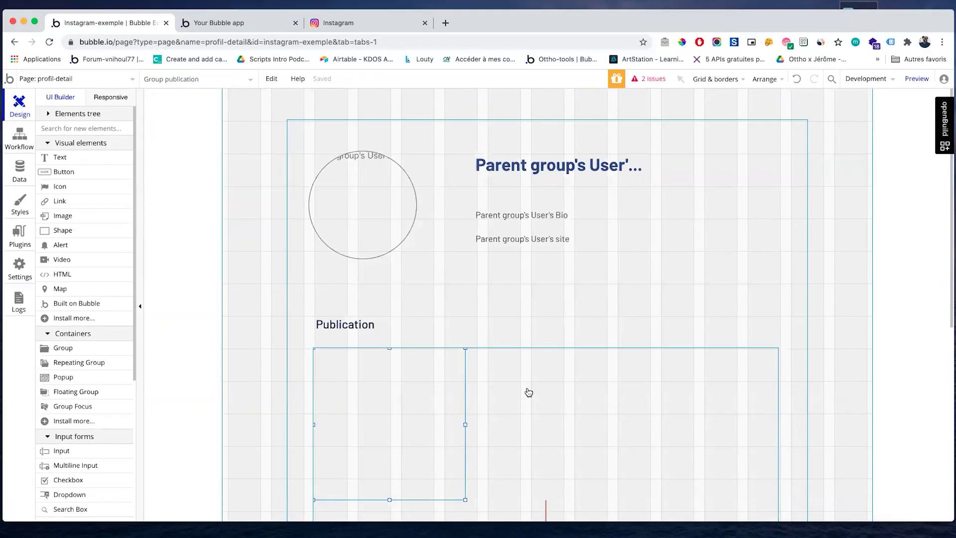
left_click(881, 213)
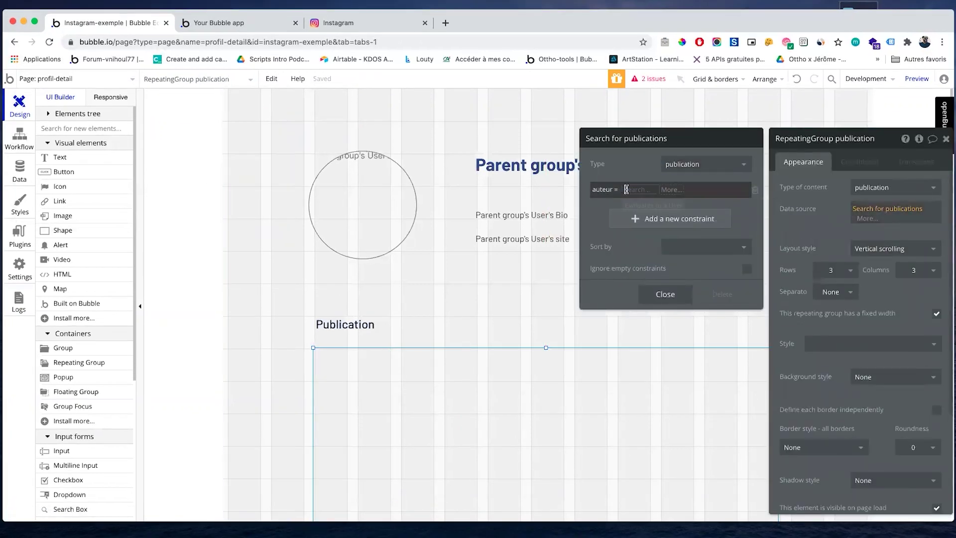
left_click(643, 230)
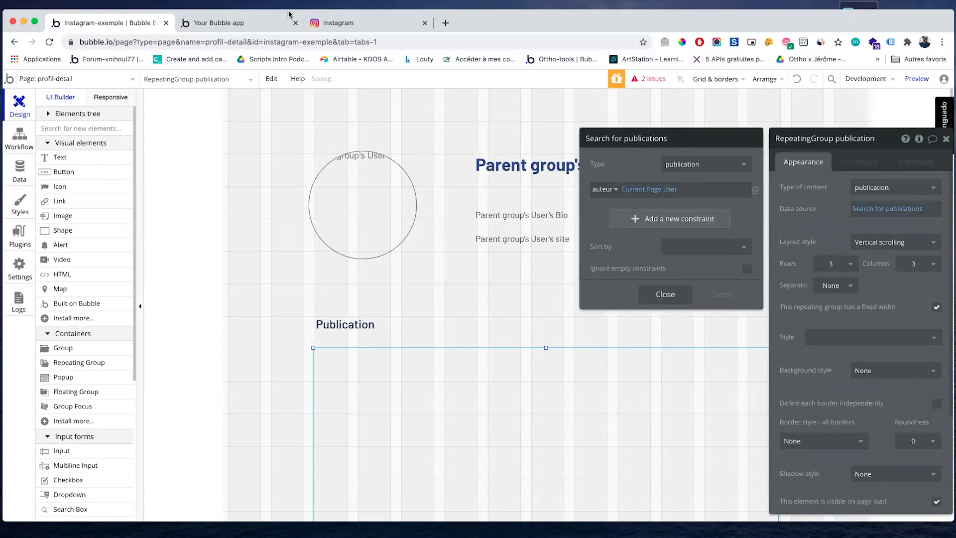
Reload the live feed page and scroll through it to check the change.
left_click(253, 22)
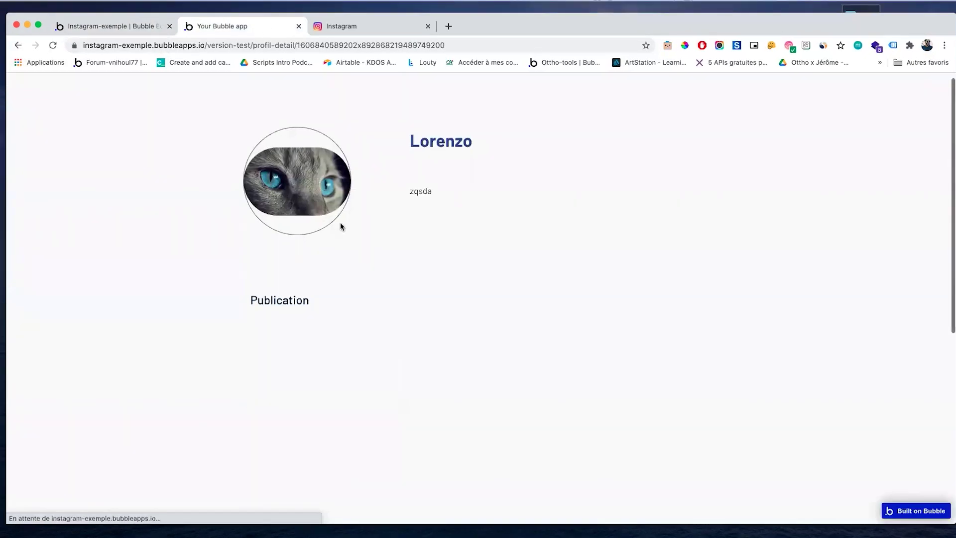
left_click(18, 44)
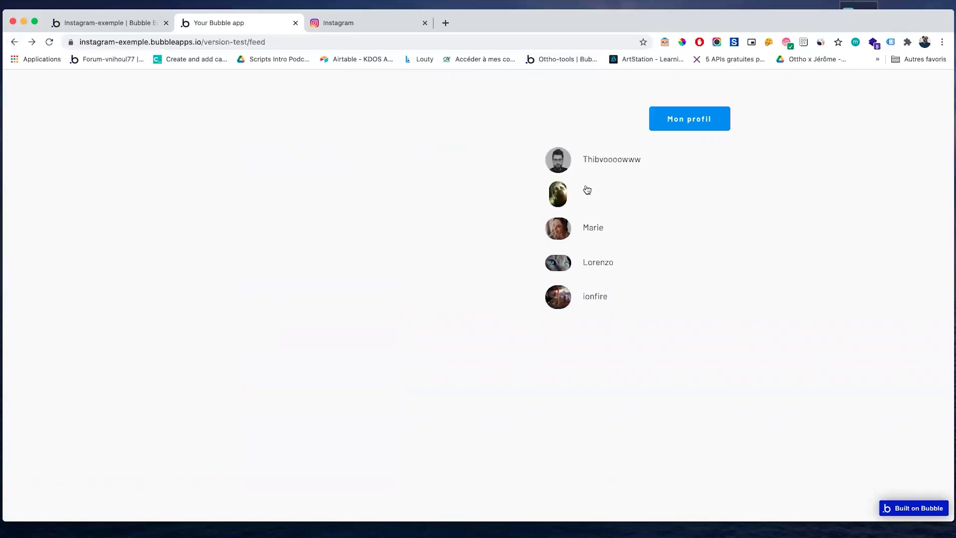
left_click(601, 78)
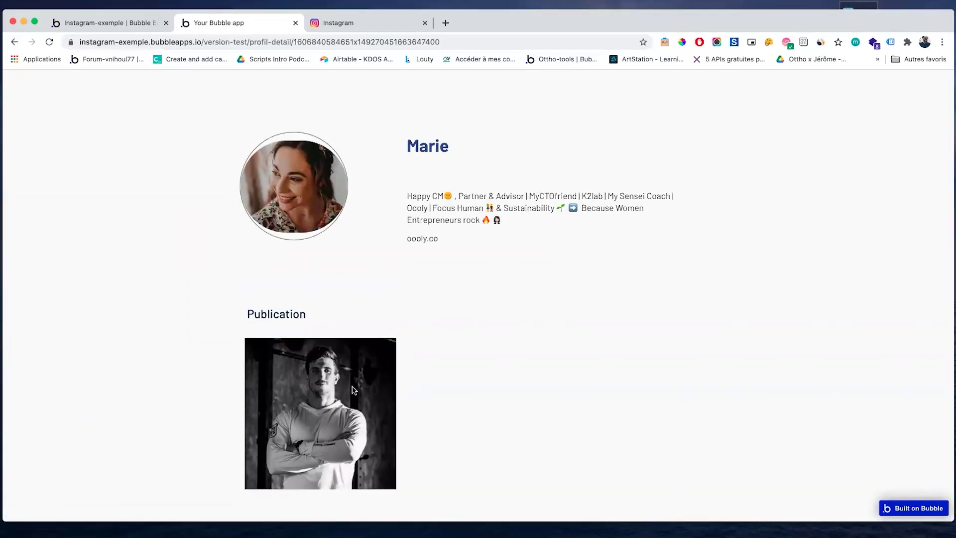
scroll(352, 391, "down", 3)
scroll(352, 391, "up", 3)
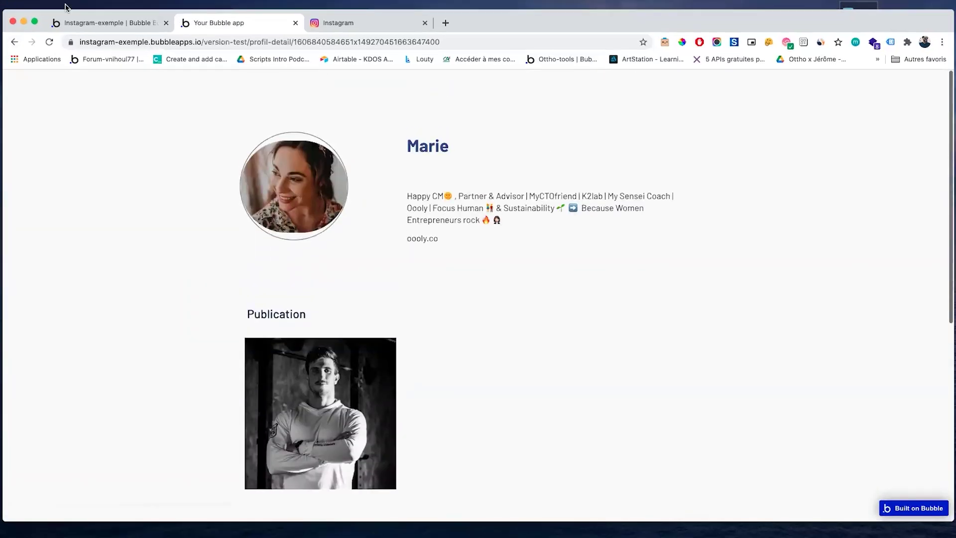
Open the feed page in the Bubble editor.
left_click(107, 18)
left_click(88, 76)
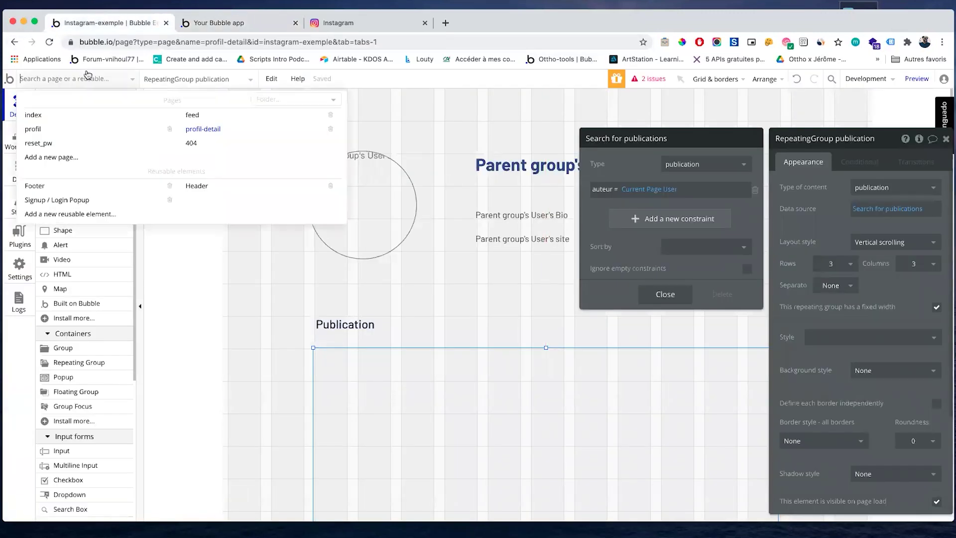
mouse_move(77, 131)
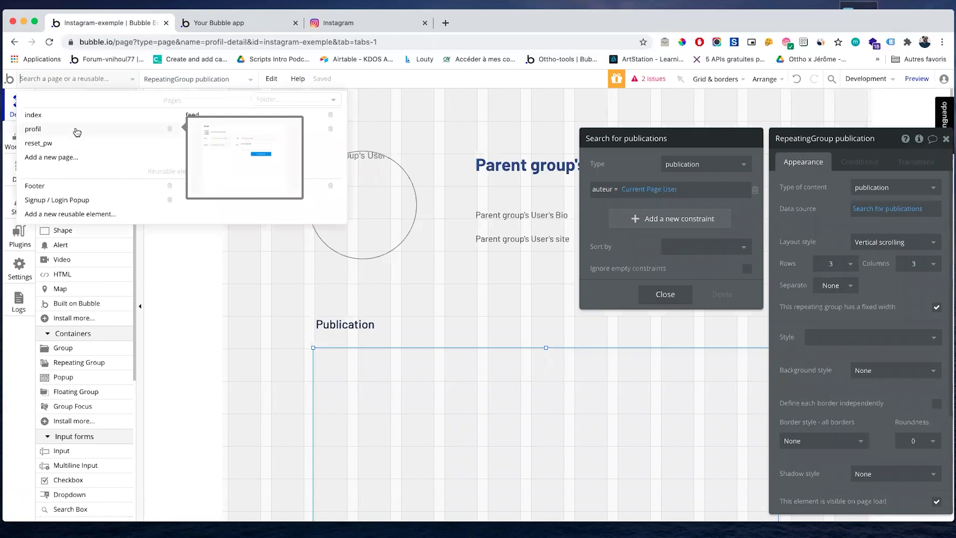
left_click(186, 121)
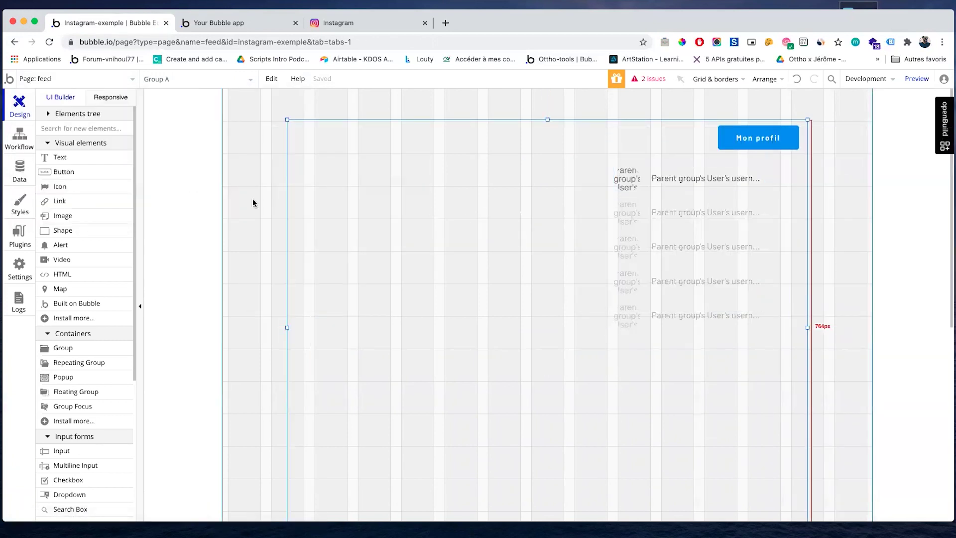
Draw a new repeating group and position it on the left side of the feed page.
left_click(83, 366)
left_click(326, 235)
left_click_drag(327, 236, 305, 355)
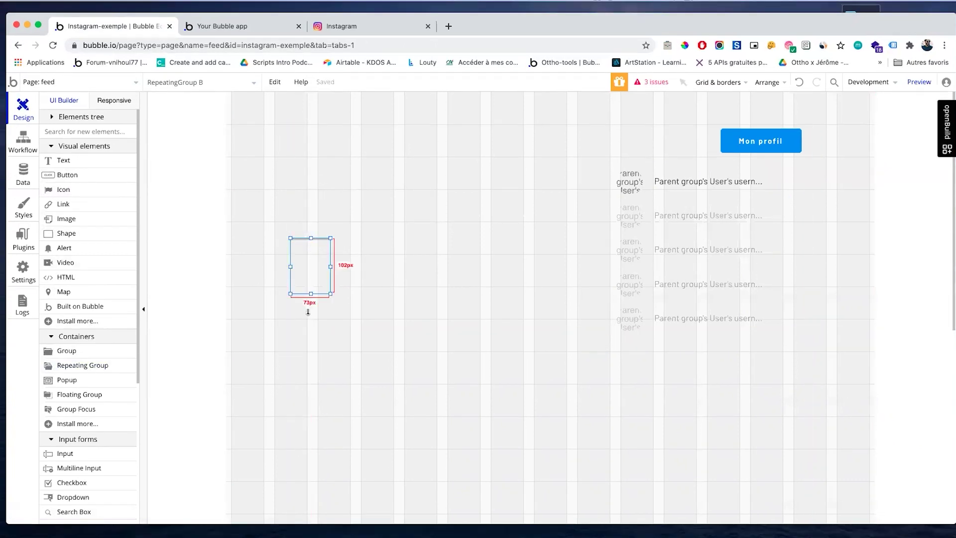
left_click_drag(308, 305, 570, 531)
scroll(564, 402, "down", 5)
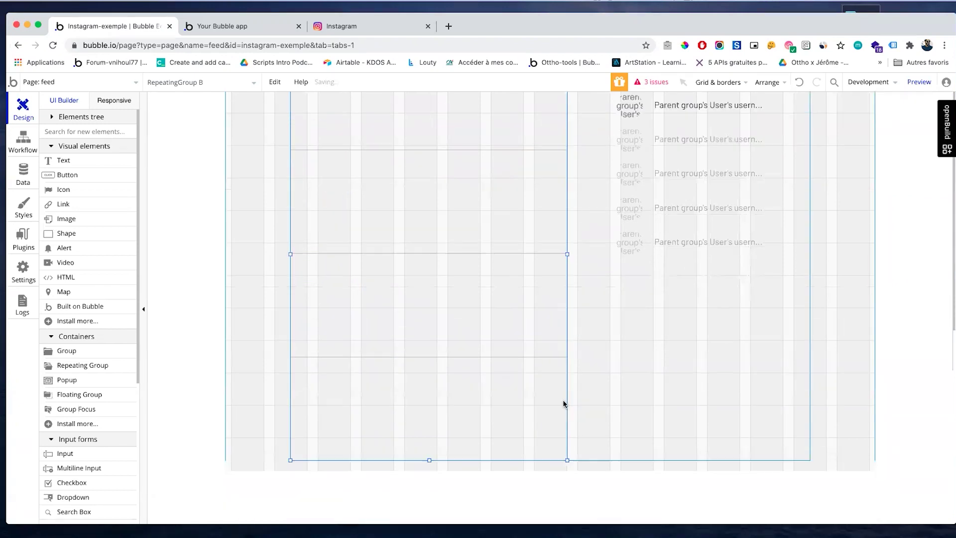
left_click(558, 296)
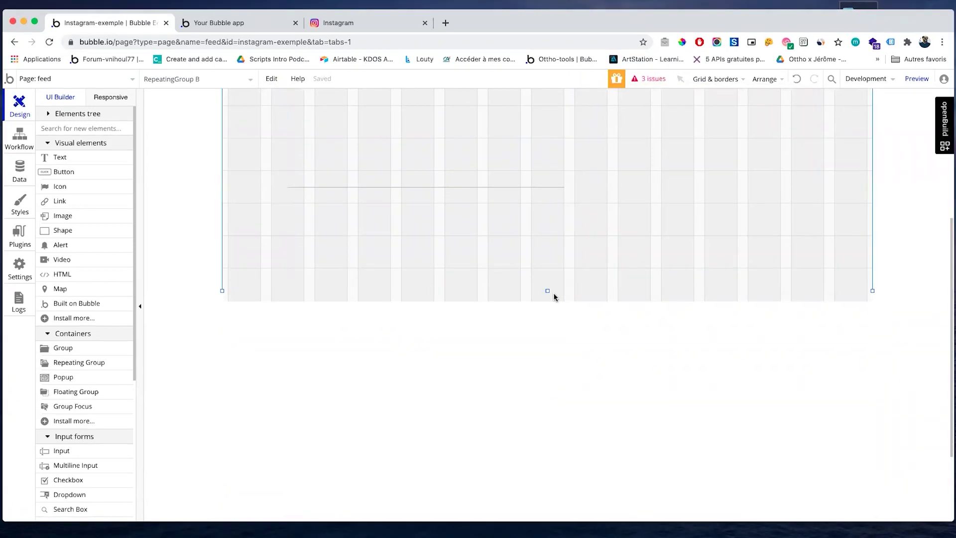
Give the repeating group 2 rows, 1 column and a 1050 px height.
scroll(518, 219, "up", 3)
scroll(516, 214, "up", 3)
left_click(501, 235)
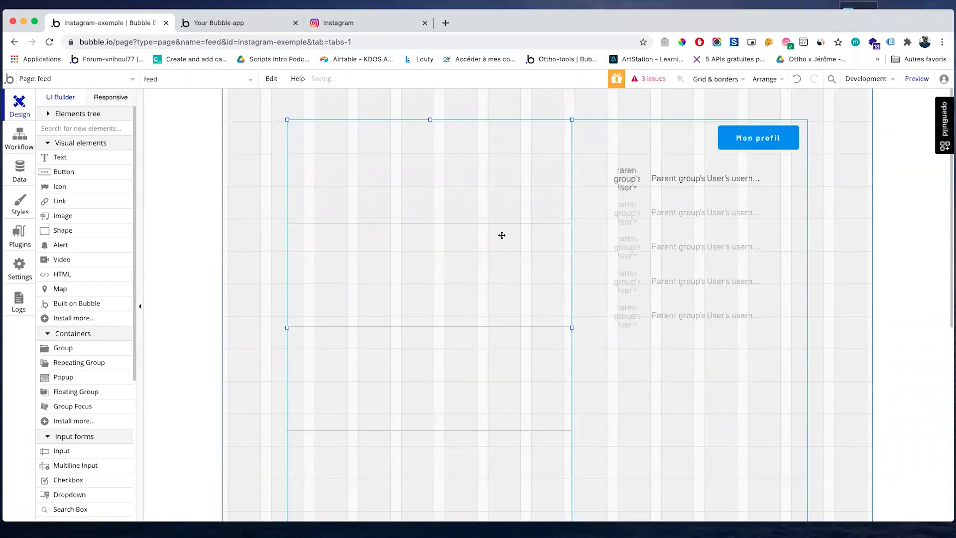
double_click(502, 235)
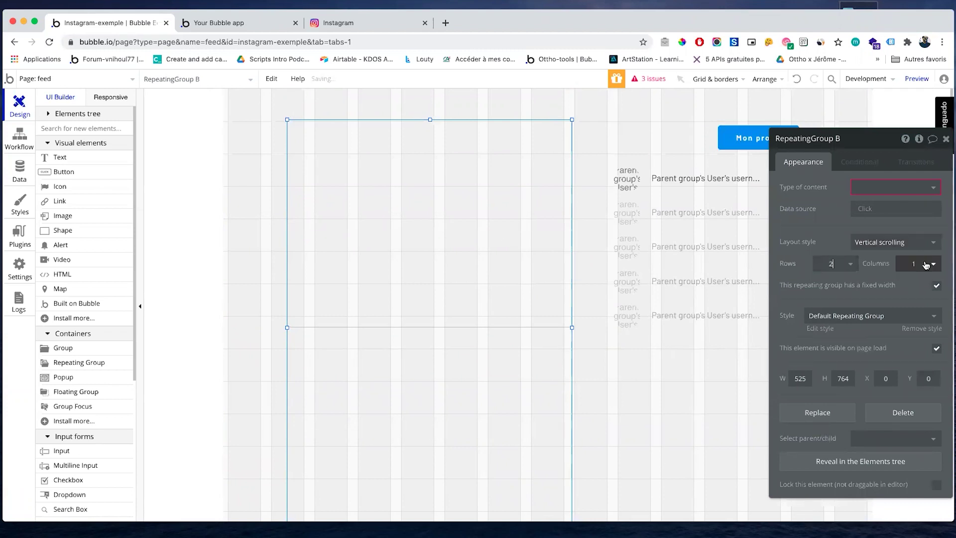
scroll(517, 346, "down", 3)
left_click(548, 441)
left_click_drag(548, 442, 548, 439)
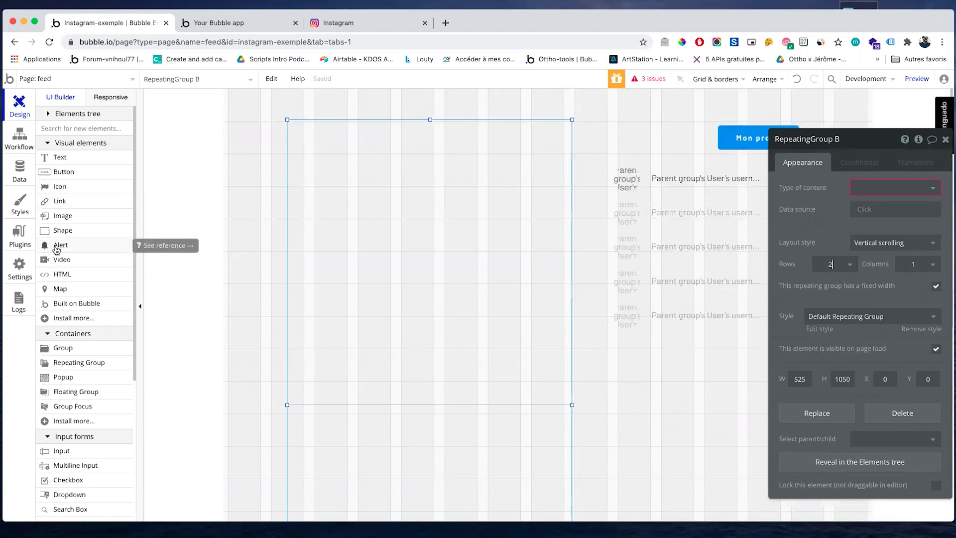
Paste the copied Group User into the new repeating group's first cell.
left_click(631, 187)
left_click(654, 188)
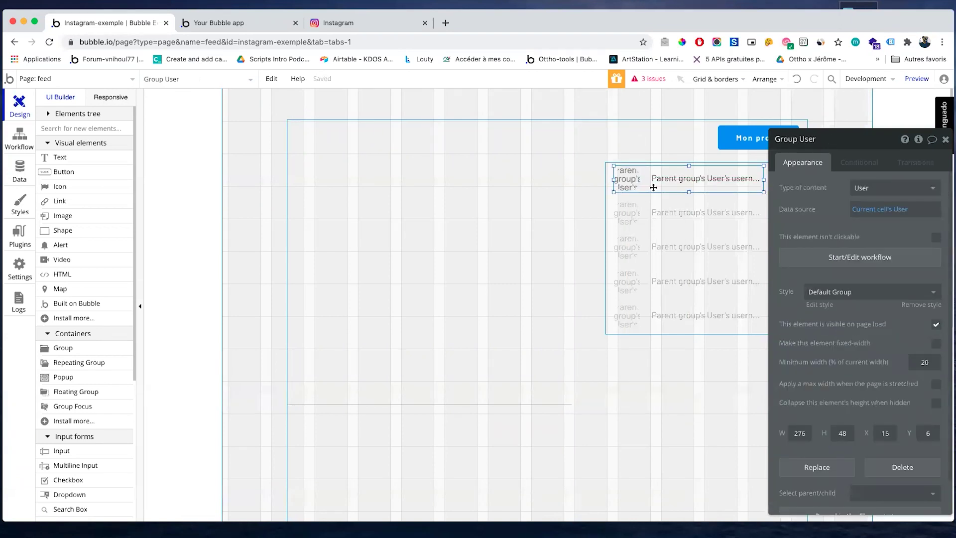
left_click(405, 204)
left_click(899, 188)
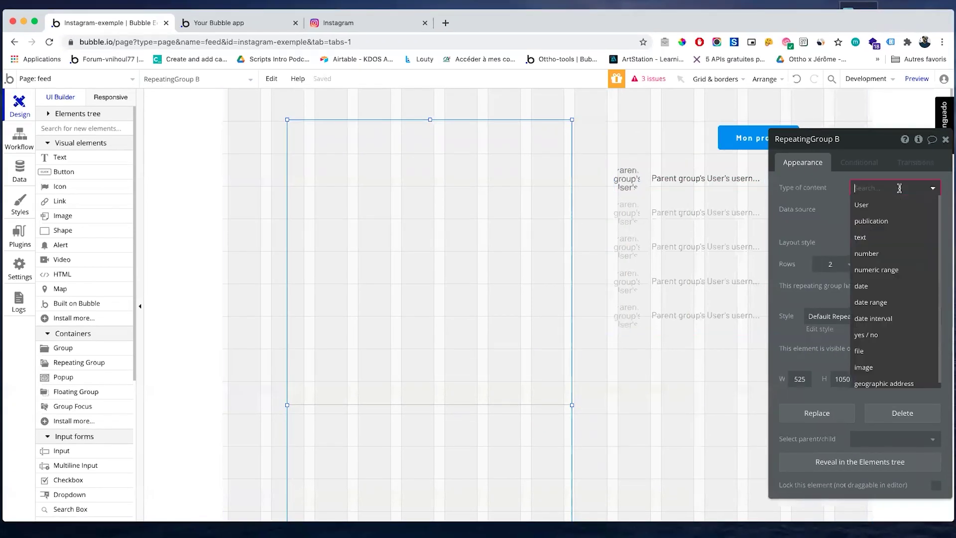
left_click(441, 147)
key("ctrl+v")
mouse_move(400, 142)
left_mouse_down()
mouse_move(454, 156)
mouse_move(408, 157)
left_mouse_up()
left_click(386, 181)
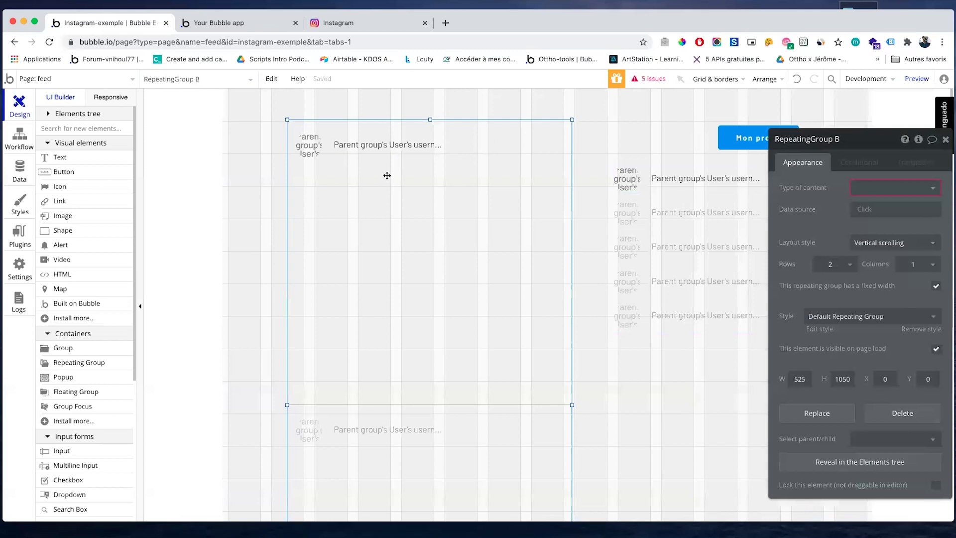
left_click(335, 157)
Set the repeating group's data source to Search for publications, with content type publication.
left_click(365, 259)
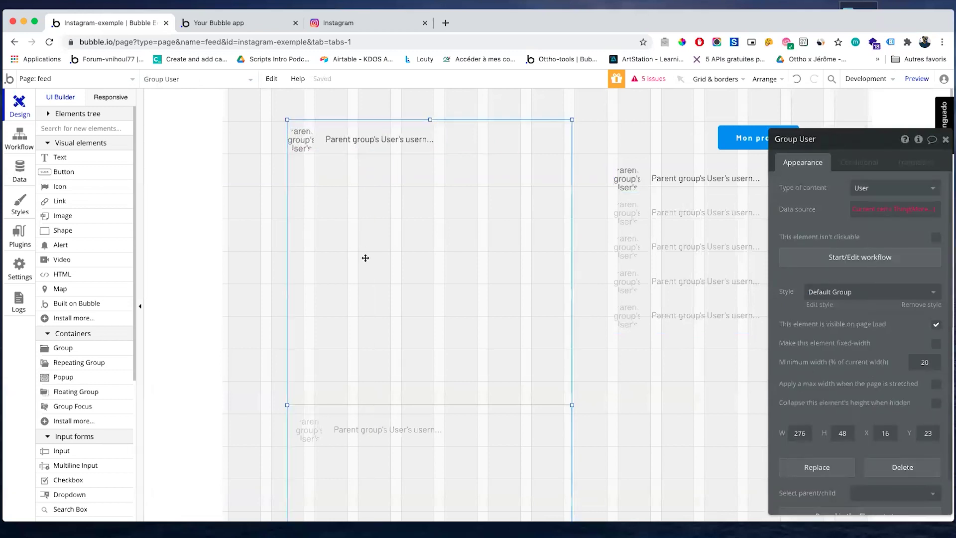
left_click(869, 208)
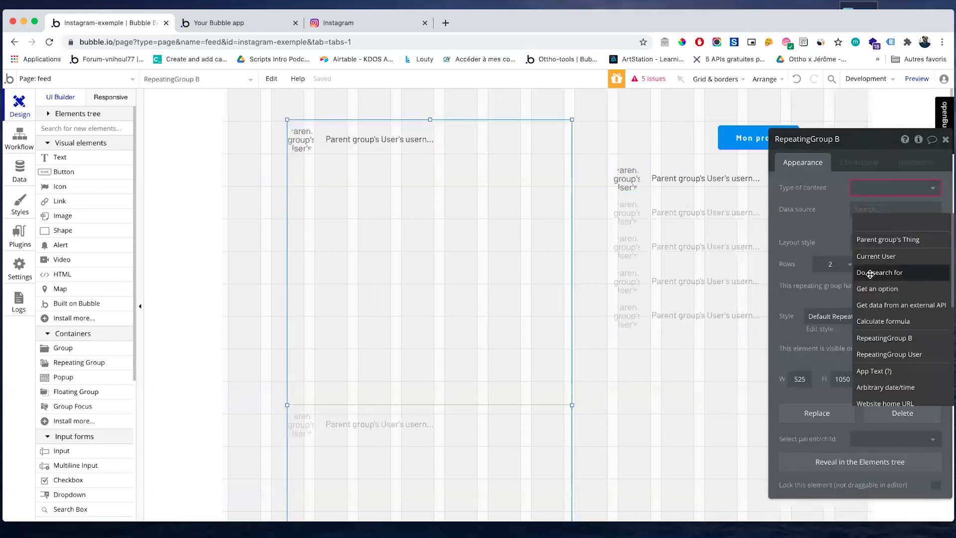
left_click(871, 273)
left_click(697, 172)
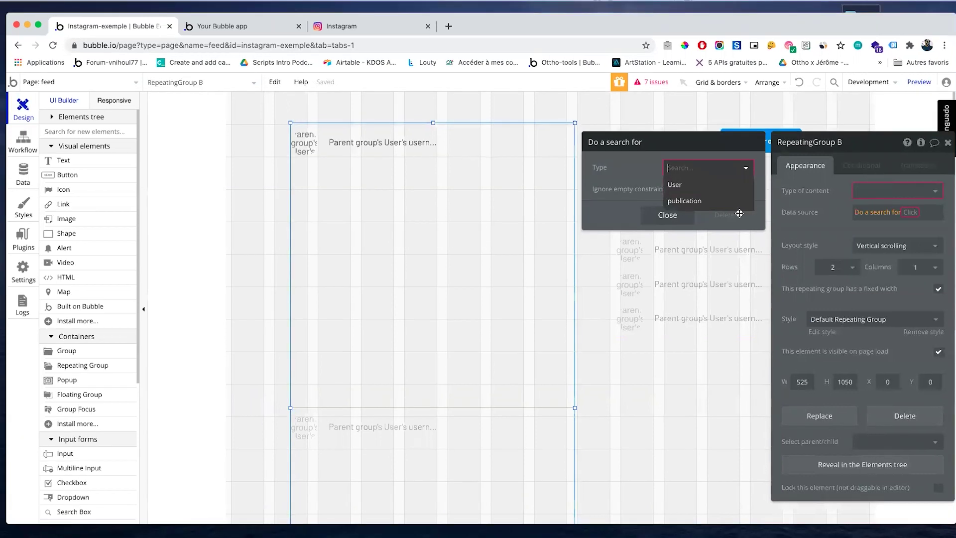
left_click(683, 197)
left_click(821, 202)
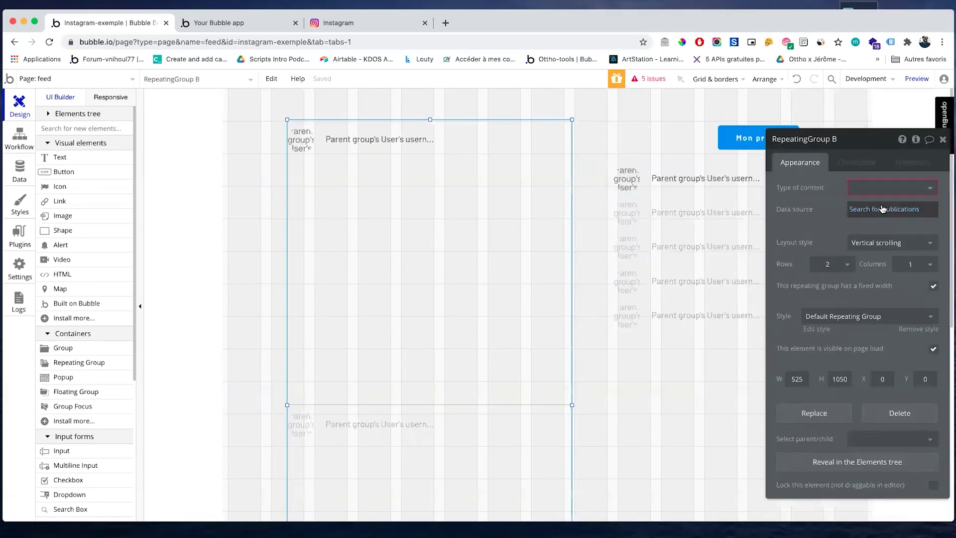
left_click(865, 192)
left_click(859, 219)
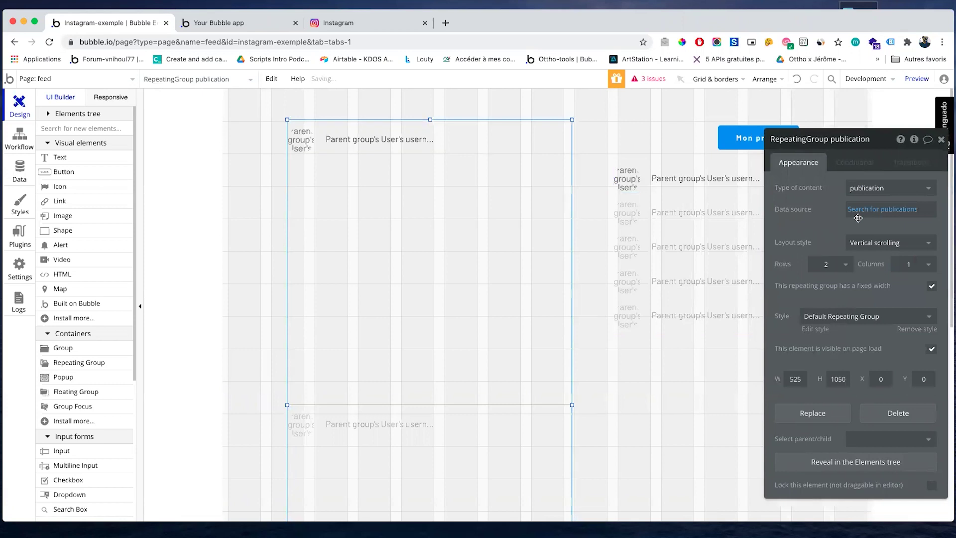
Set Group User's data source to Current cell's publication's auteur.
left_click(336, 152)
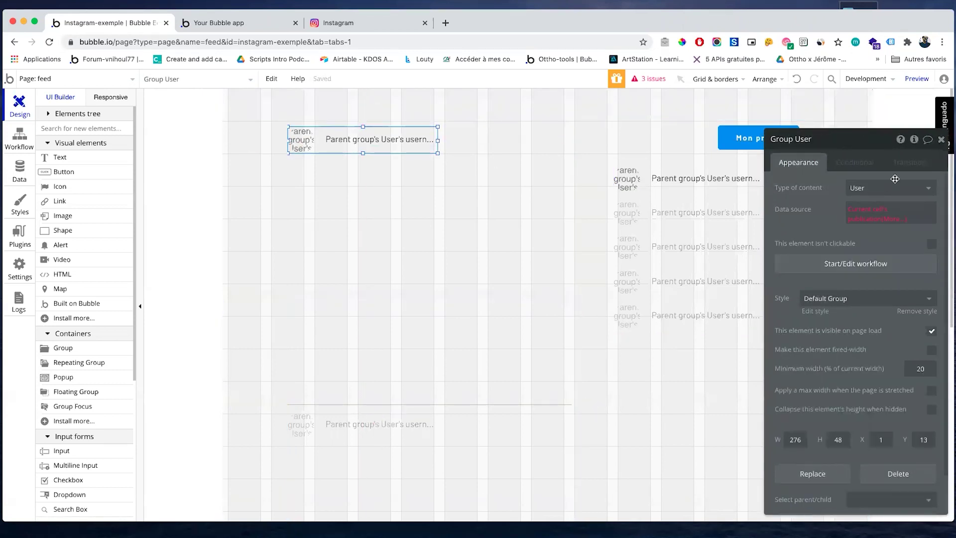
mouse_move(877, 212)
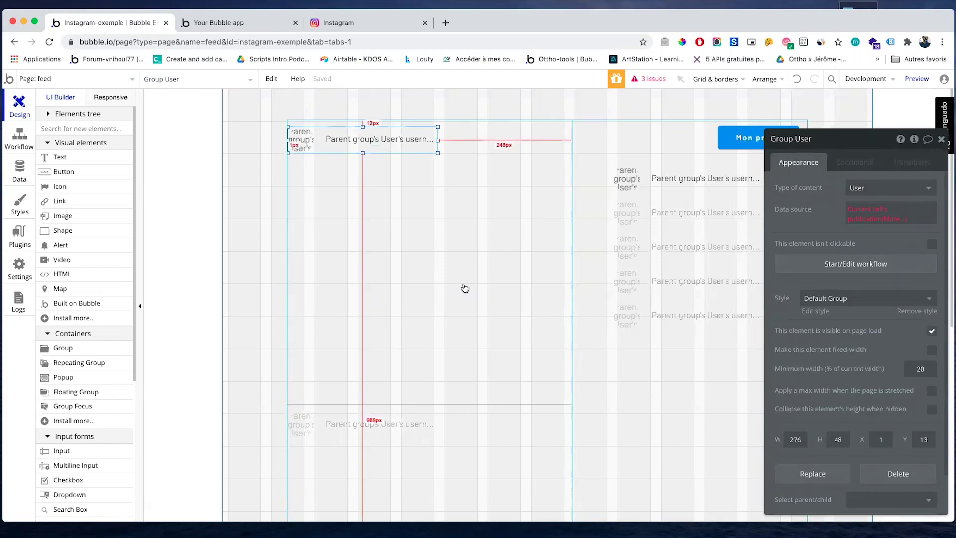
left_click(866, 222)
left_click(882, 228)
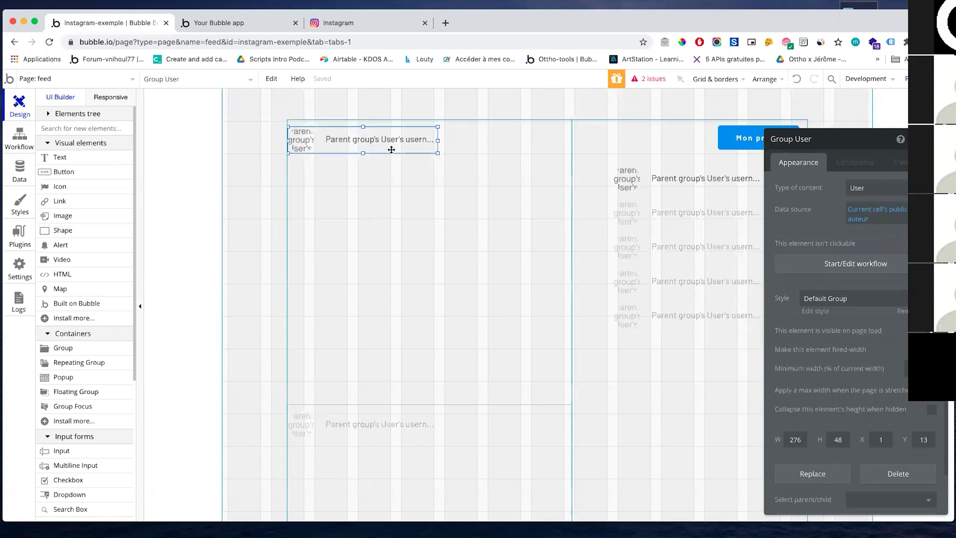
left_click_drag(391, 149, 400, 149)
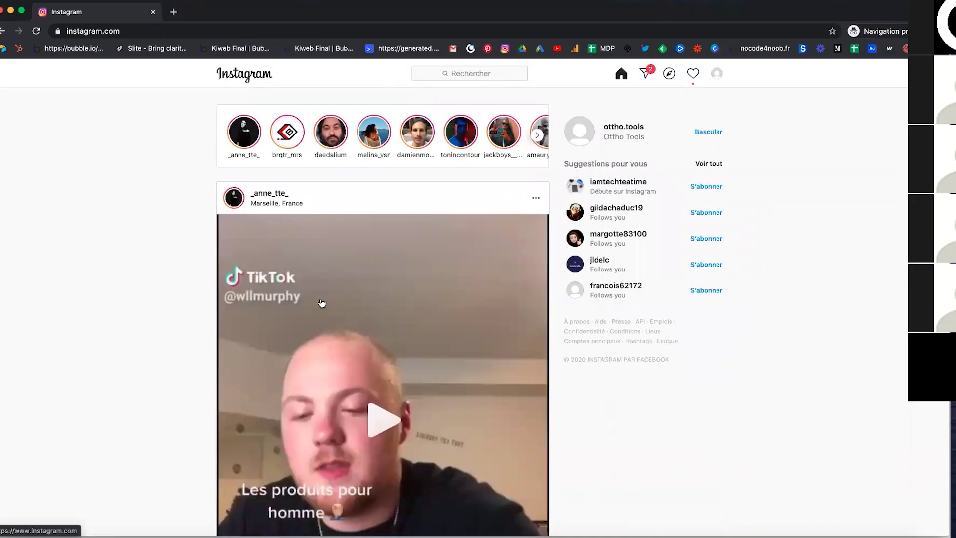
scroll(323, 324, "down", 5)
scroll(323, 349, "up", 2)
scroll(324, 349, "up", 3)
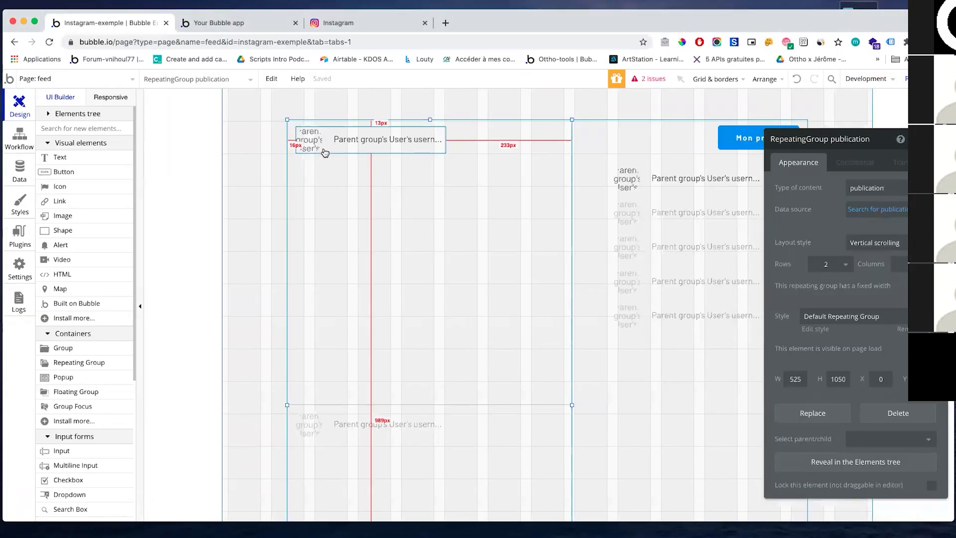
Add an image below the user group showing the current cell's publication's image, then begin adding a text element.
left_click(323, 152)
left_click(318, 187)
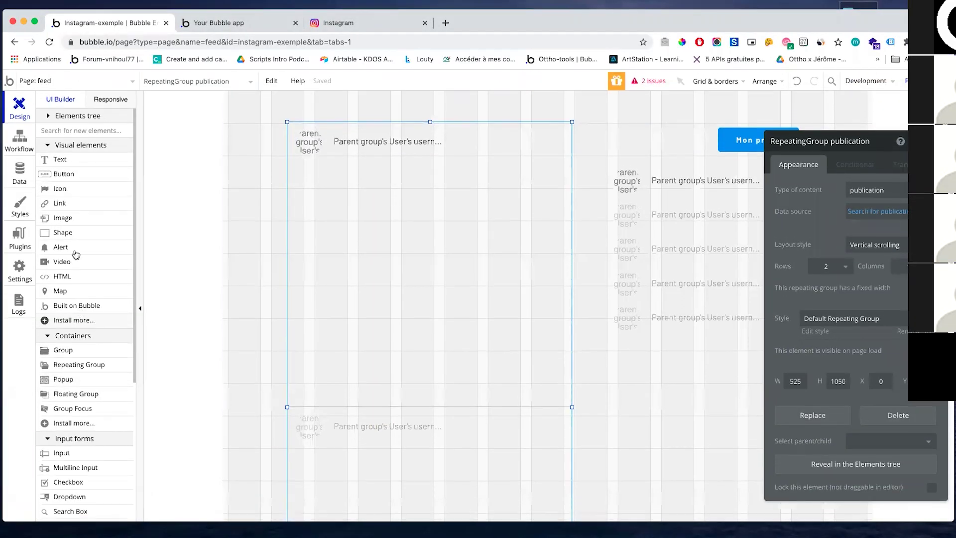
left_click(70, 216)
left_click_drag(297, 161, 561, 377)
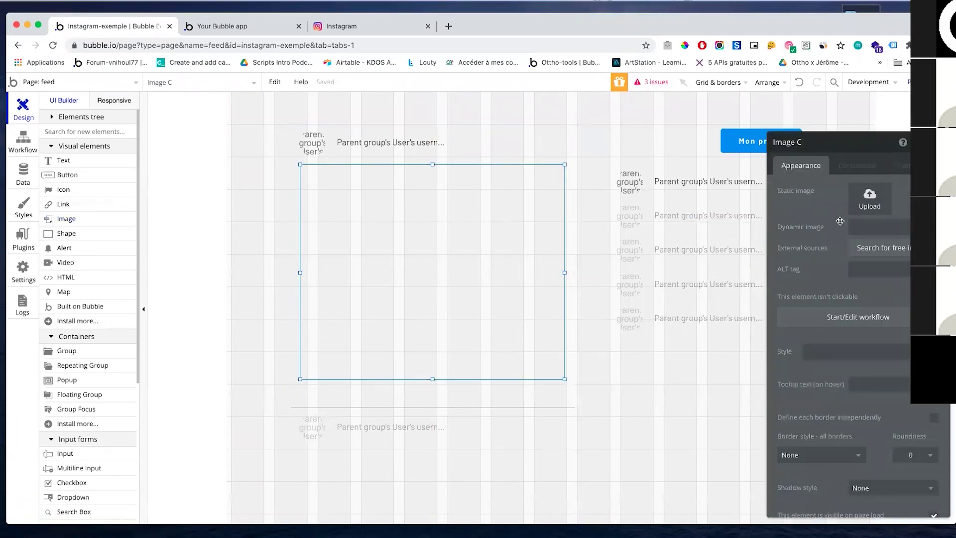
left_click(877, 227)
left_click(892, 266)
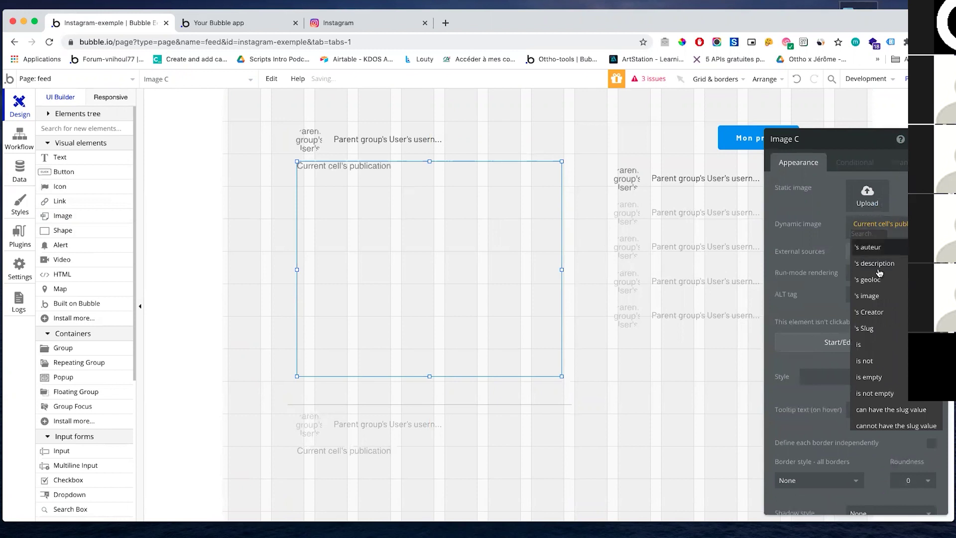
left_click(867, 296)
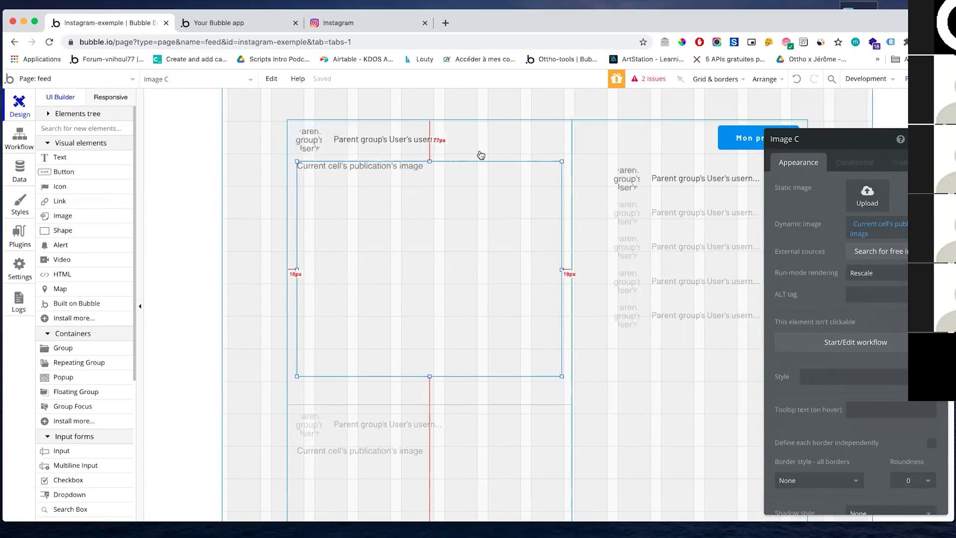
left_click_drag(562, 269, 560, 269)
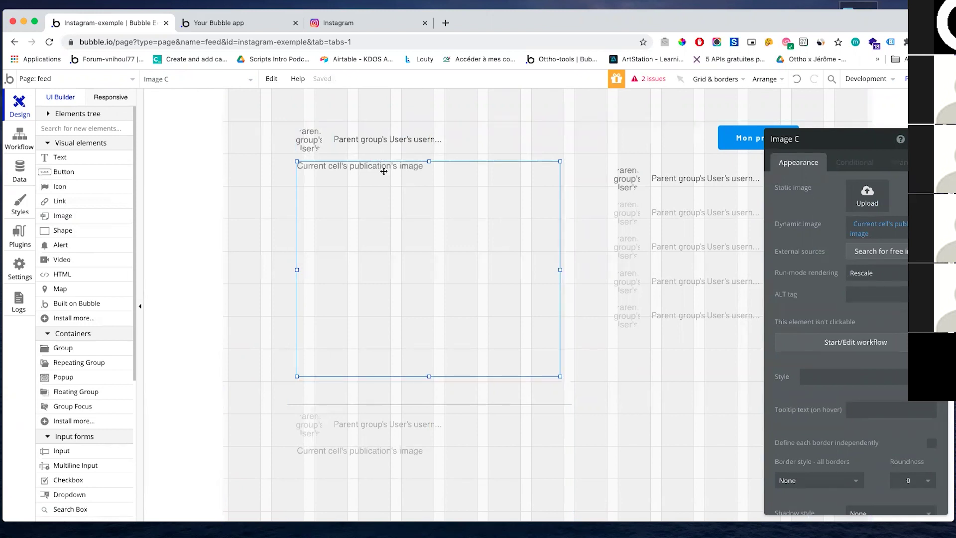
left_click(331, 151)
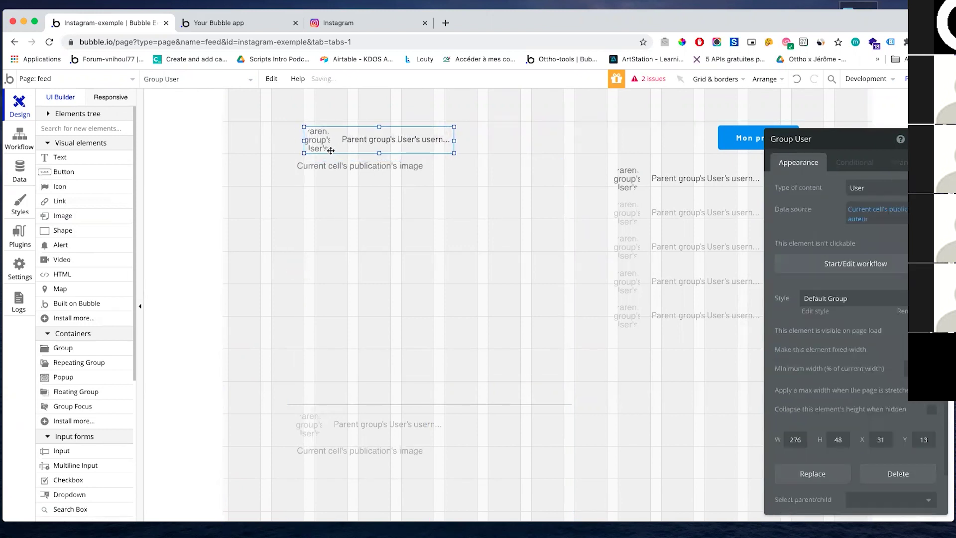
left_click(60, 158)
Place a new text beside the username and clear its style.
left_click(478, 139)
left_click_drag(483, 141, 462, 138)
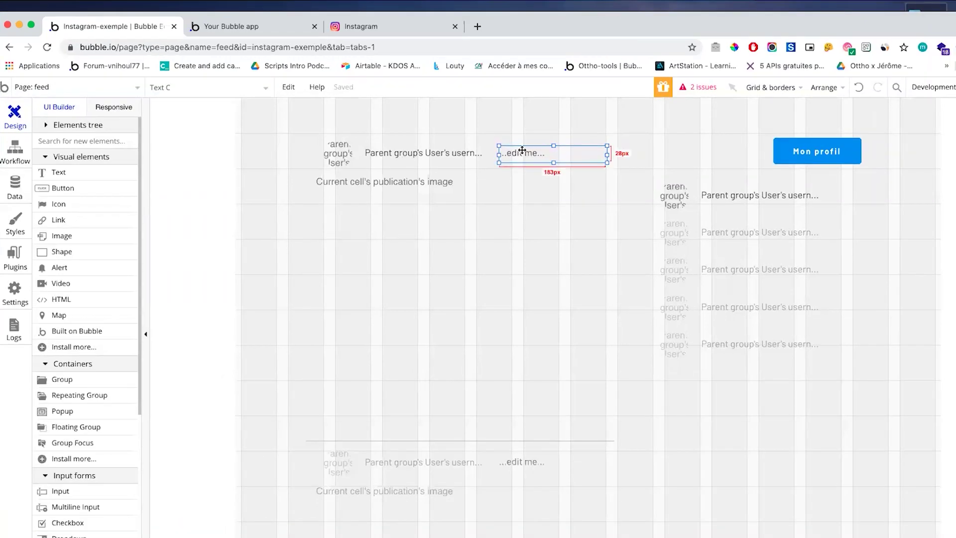
double_click(484, 141)
left_click(889, 403)
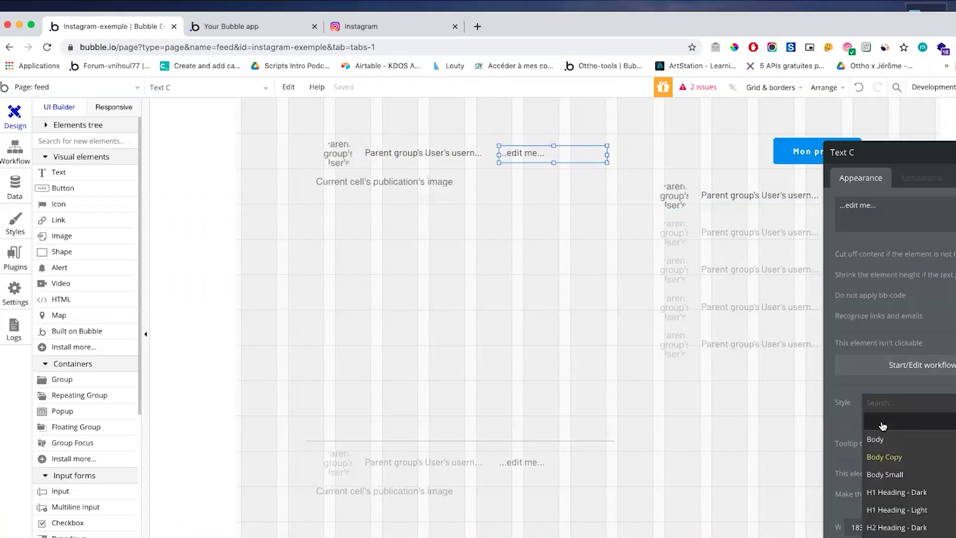
left_click(897, 416)
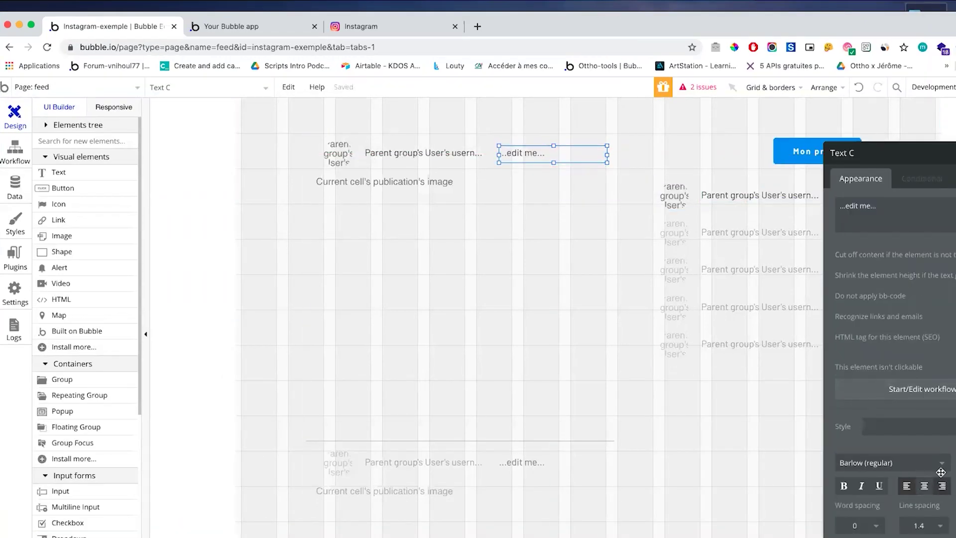
Set the text to Current cell's publication's geoloc :extract City.
triple_click(853, 208)
left_click(807, 207)
left_click(880, 236)
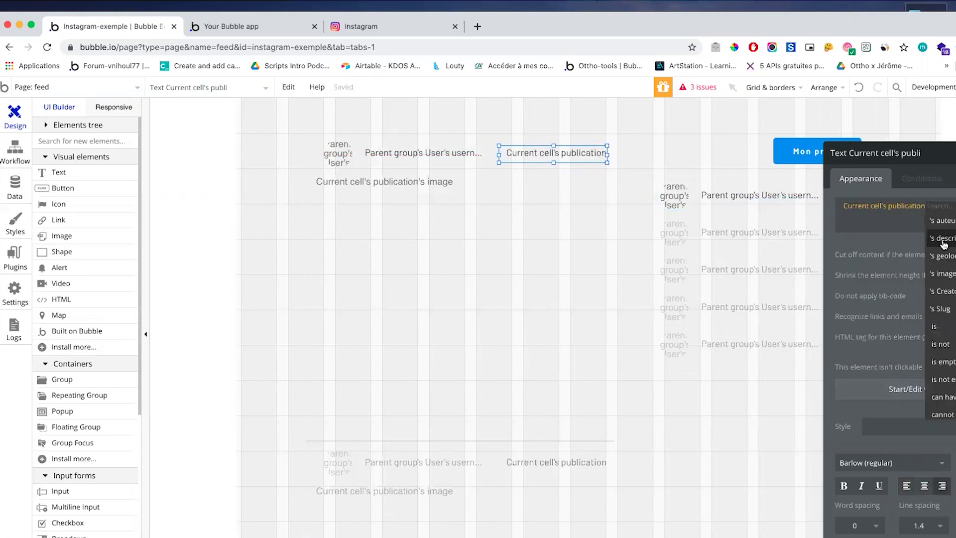
left_click(942, 257)
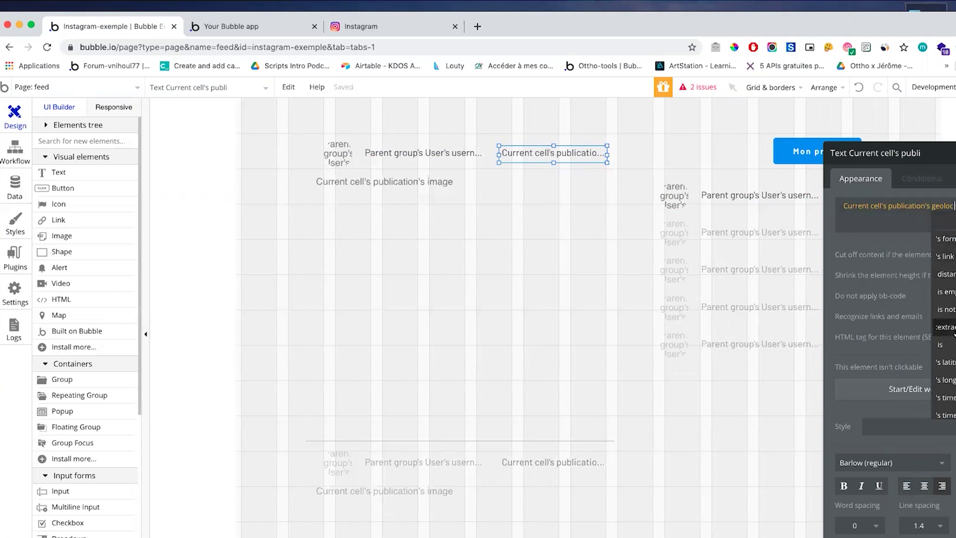
left_click(953, 328)
left_click(769, 183)
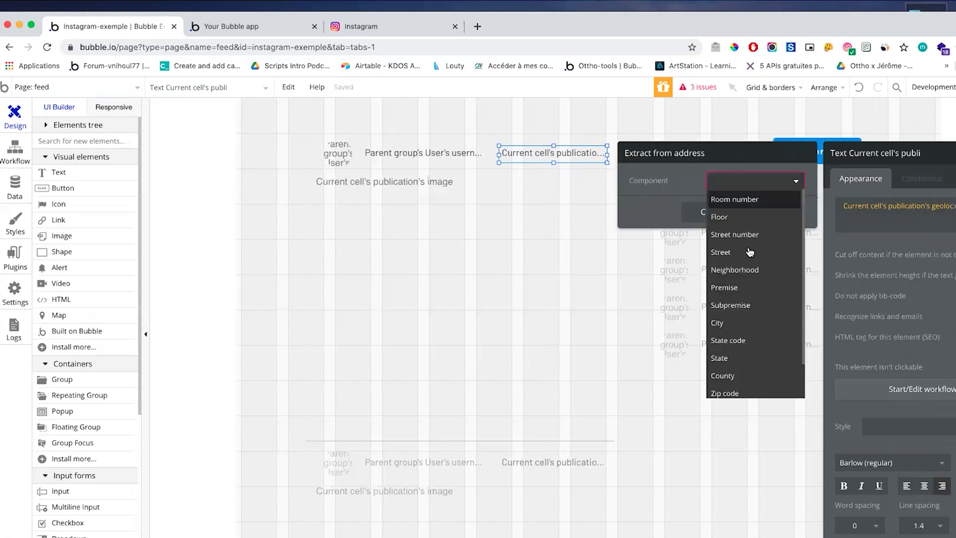
scroll(732, 379, "down", 2)
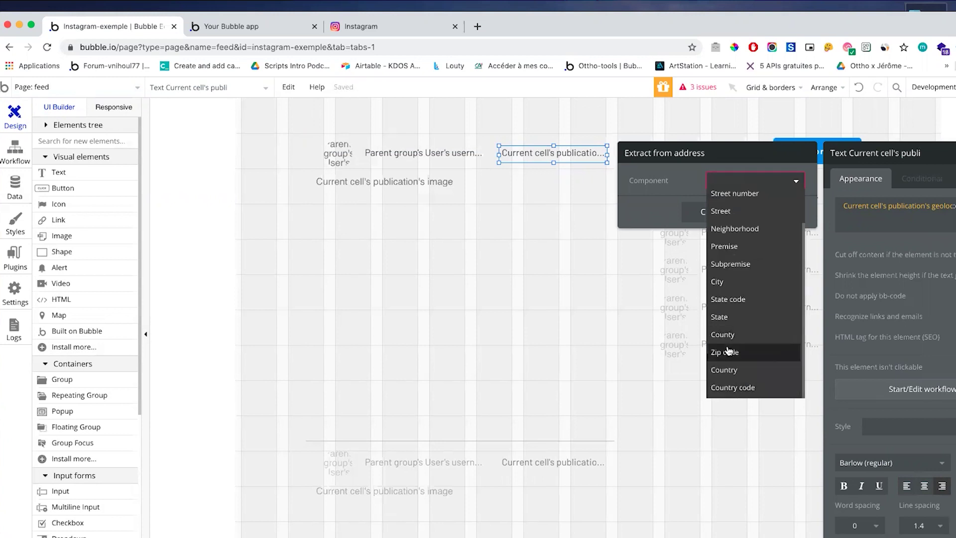
left_click(722, 281)
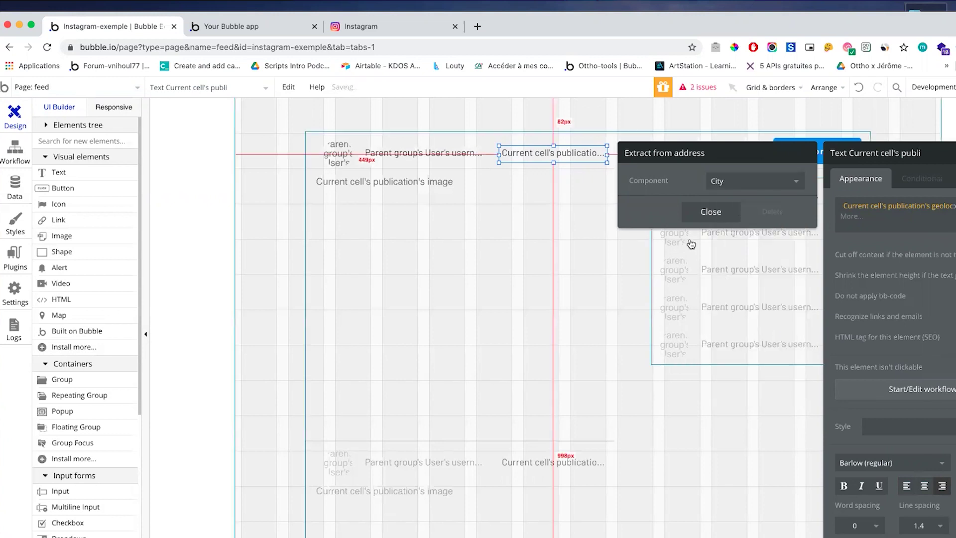
left_click(590, 155)
left_click_drag(542, 160, 529, 159)
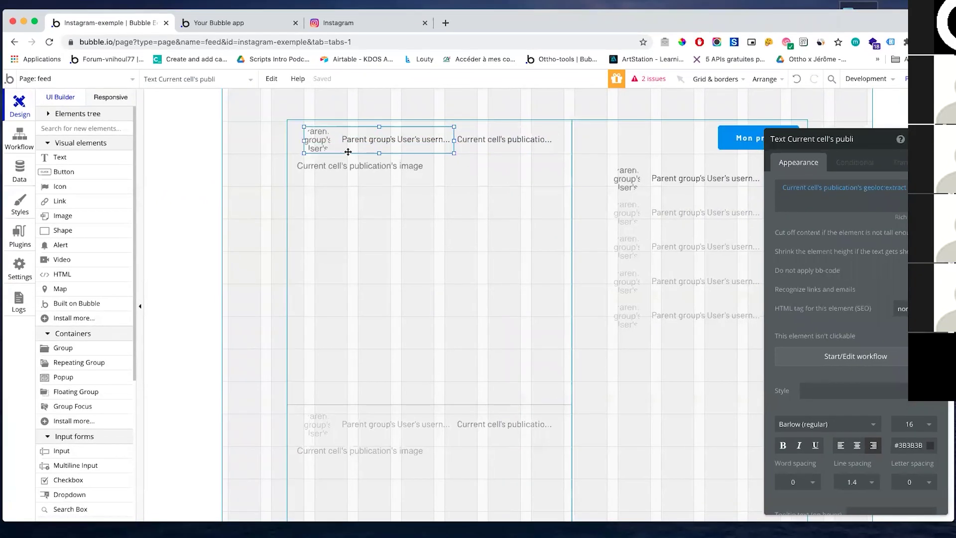
Group the user header and publication image into one group.
left_click(364, 142)
left_click(387, 201, "shift")
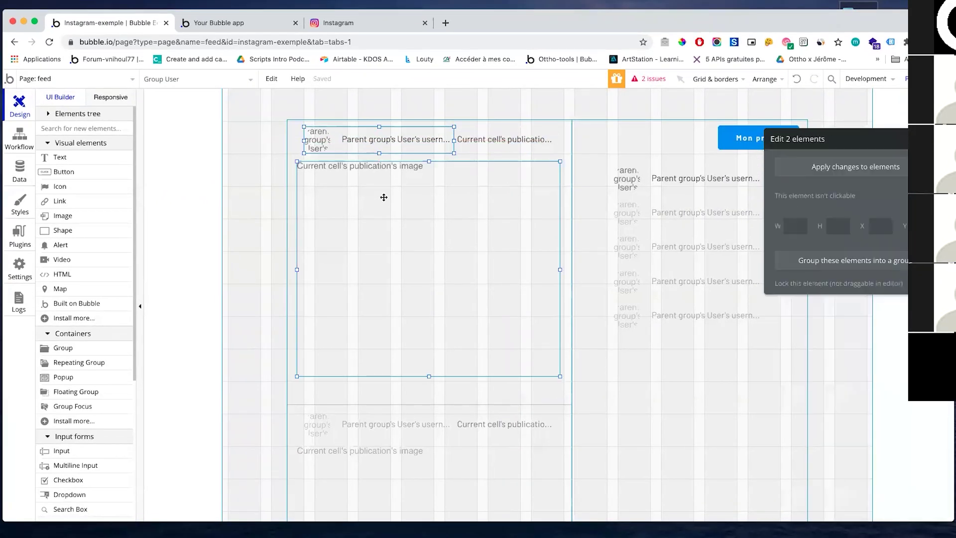
right_click(479, 133)
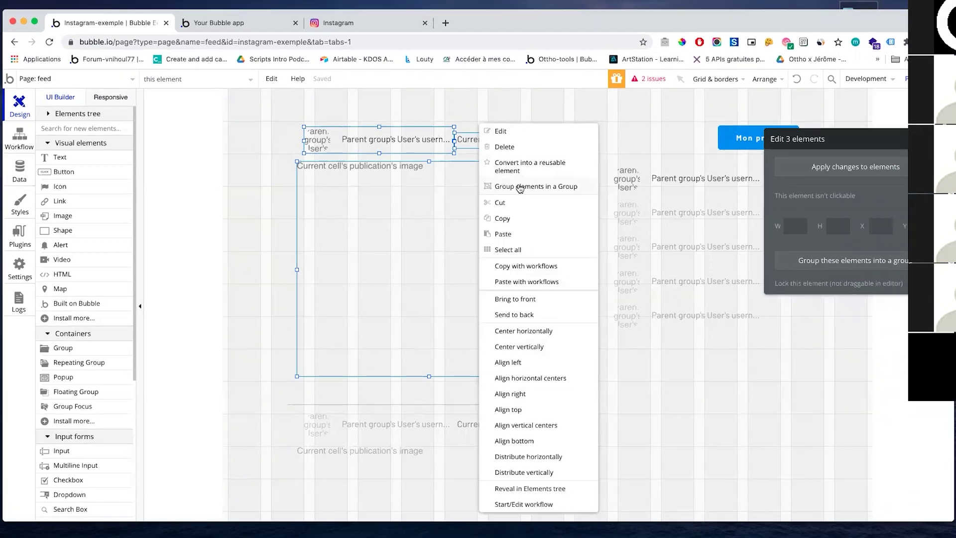
left_click(526, 186)
Give the group a flat white background and a solid 1 px light-grey border.
left_click(826, 291)
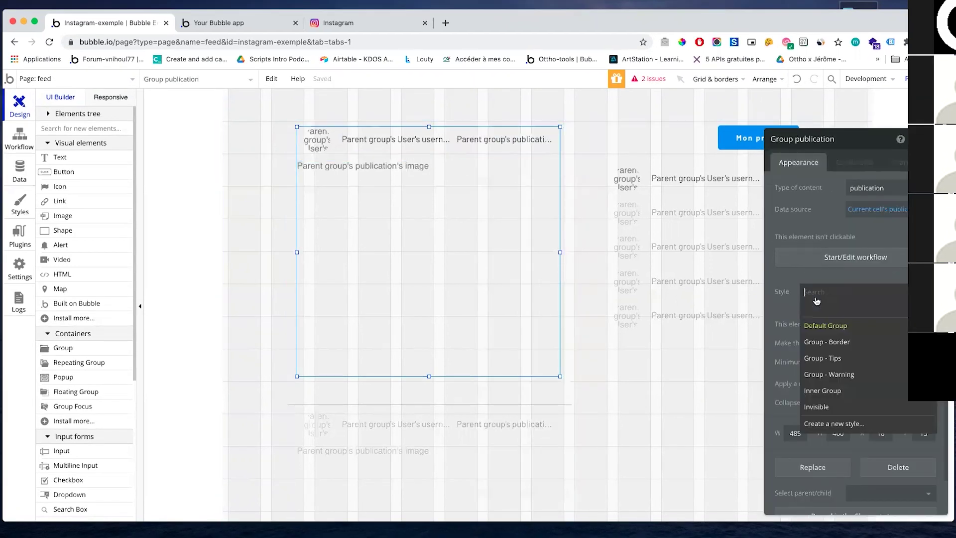
left_click(876, 324)
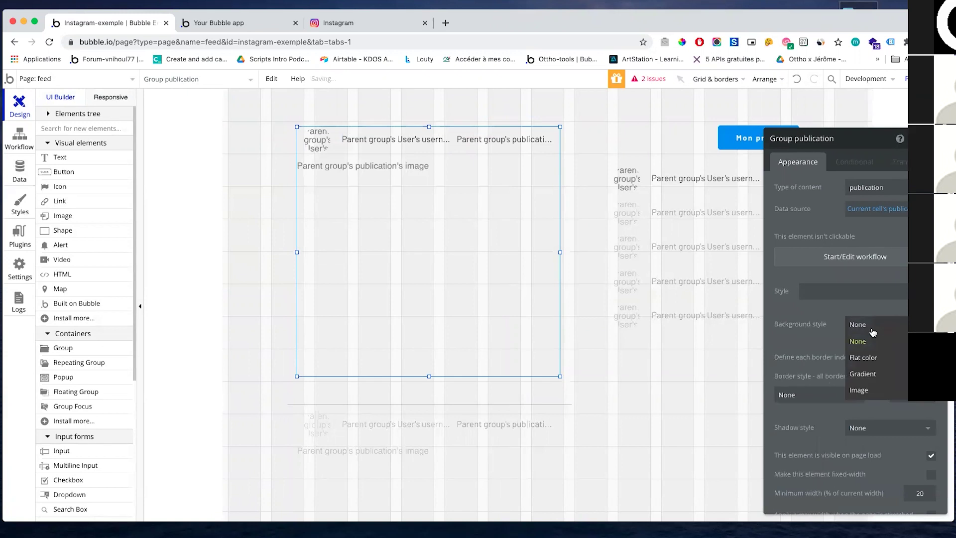
left_click(865, 358)
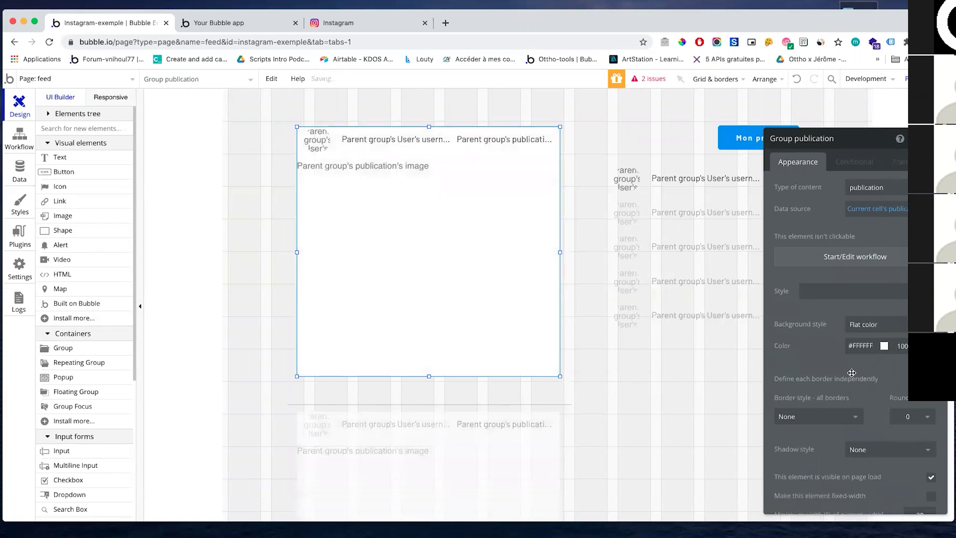
scroll(851, 373, "down", 3)
left_click(805, 273)
left_click(799, 299)
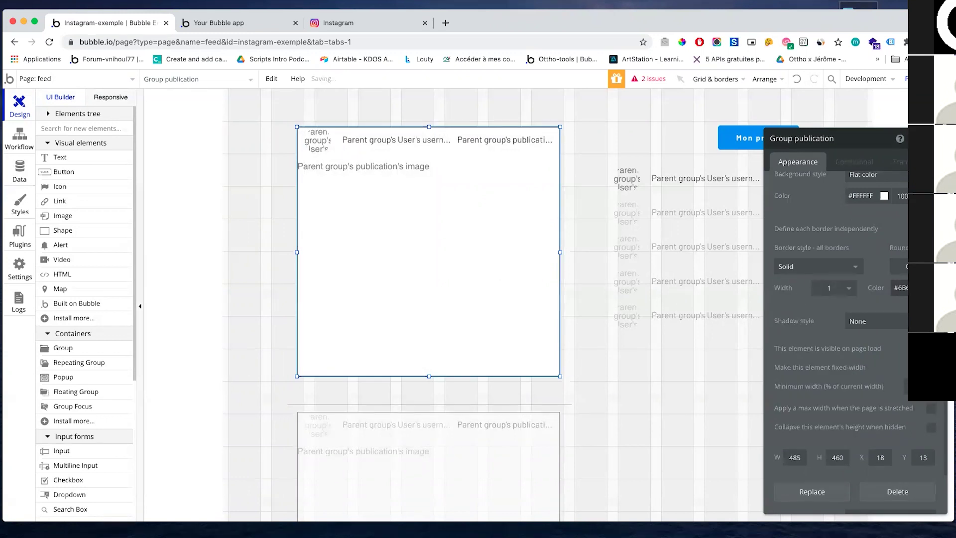
left_click(901, 288)
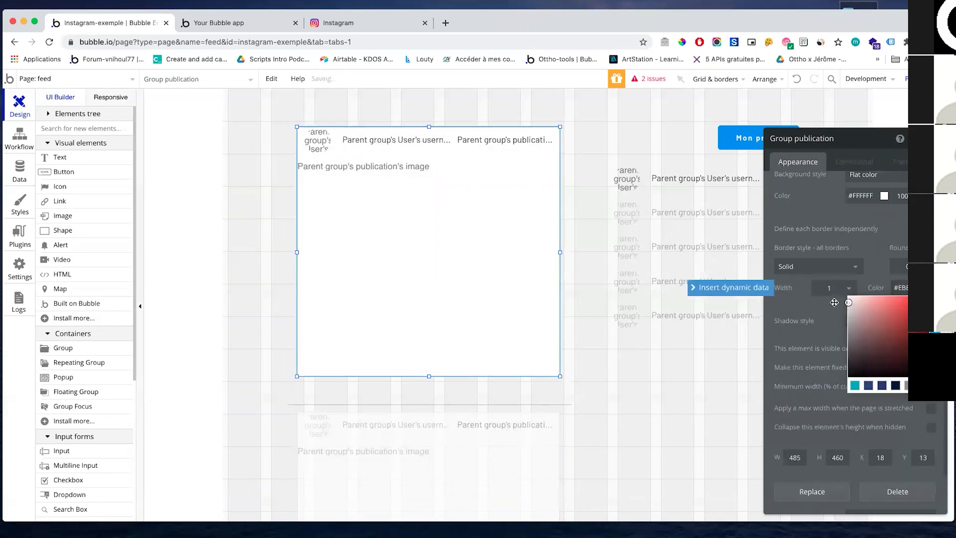
left_click(233, 23)
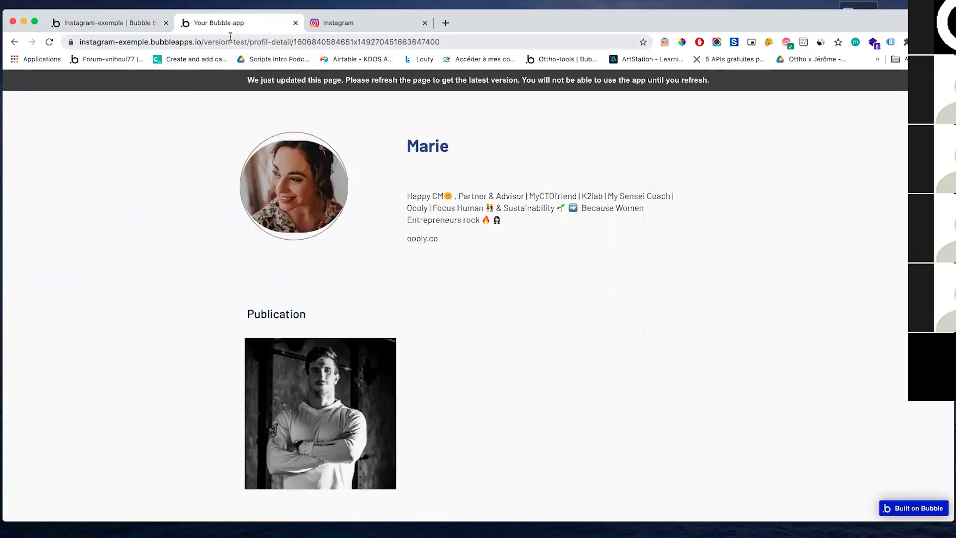
Load version-test/feed in the live app and scroll through the publication cards.
left_click_drag(250, 43, 800, 55)
type("feed")
key("Return")
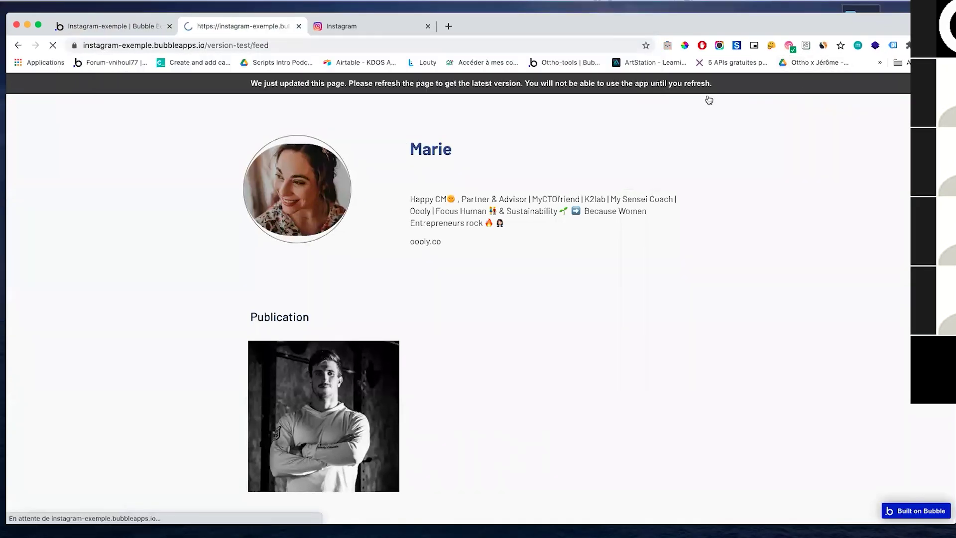
scroll(347, 383, "down", 10)
scroll(352, 387, "down", 10)
scroll(316, 153, "up", 6)
scroll(318, 154, "down", 8)
scroll(316, 151, "down", 5)
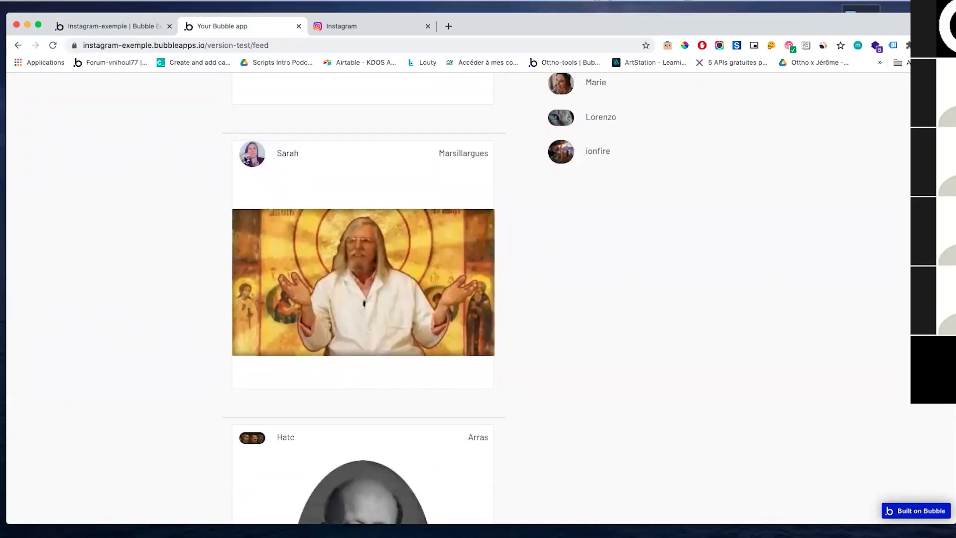
key("ctrl+shift+Tab")
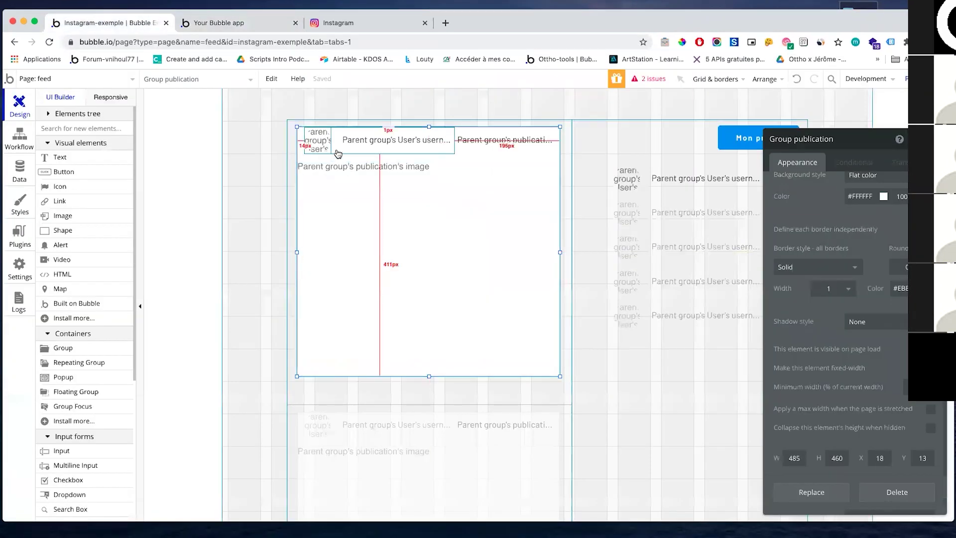
Process the publication image with Imgix, cropping it to fit its box.
left_click(337, 151)
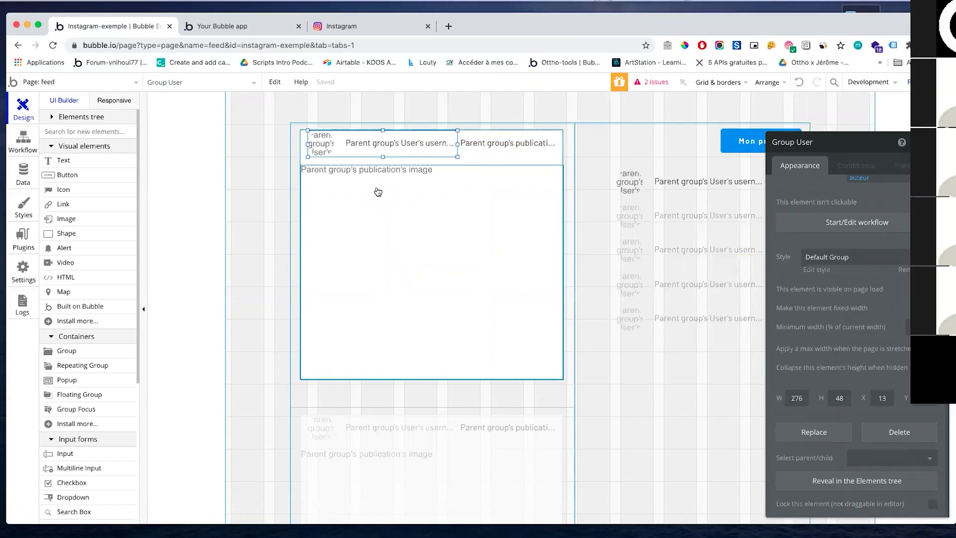
left_click(518, 143)
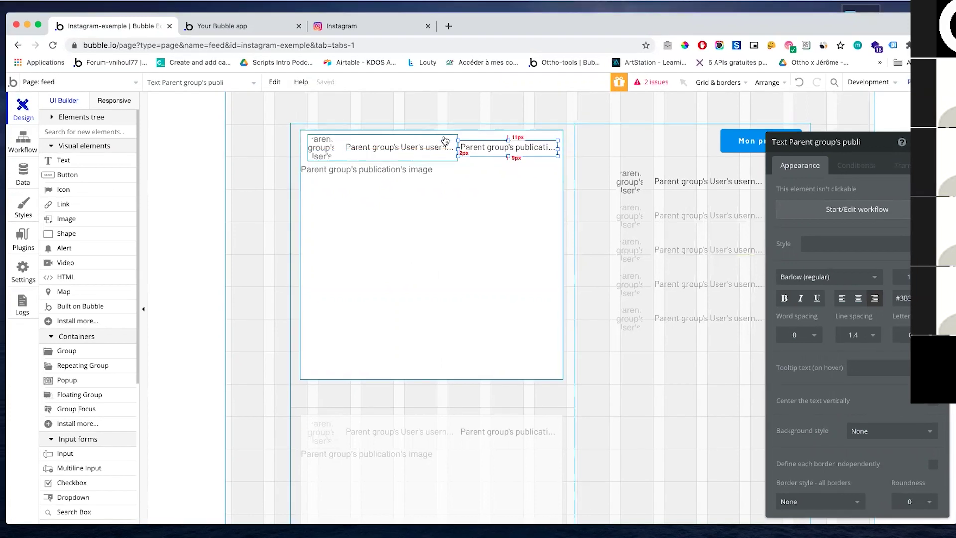
left_click(417, 402)
scroll(430, 437, "down", 5)
left_click(547, 444)
left_click(436, 444)
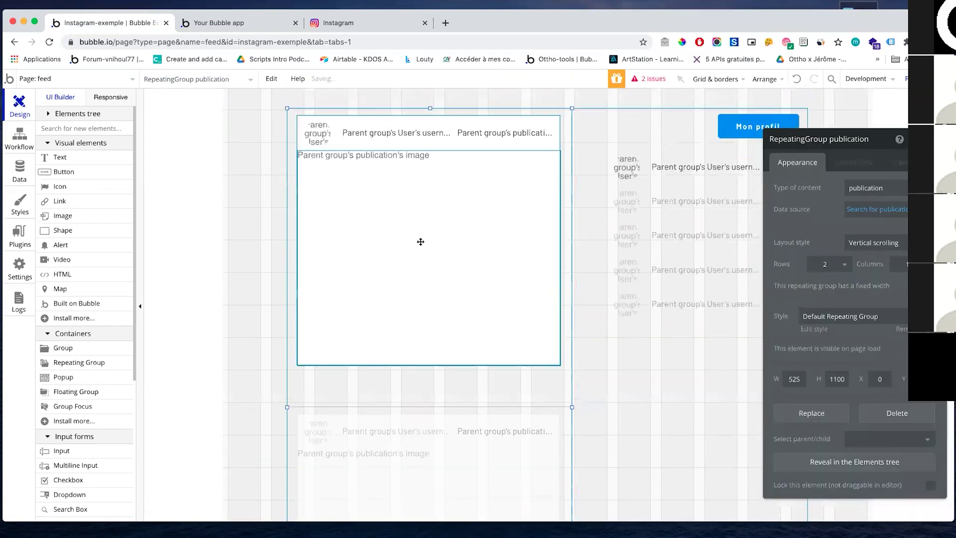
left_click(421, 241)
left_click(877, 229)
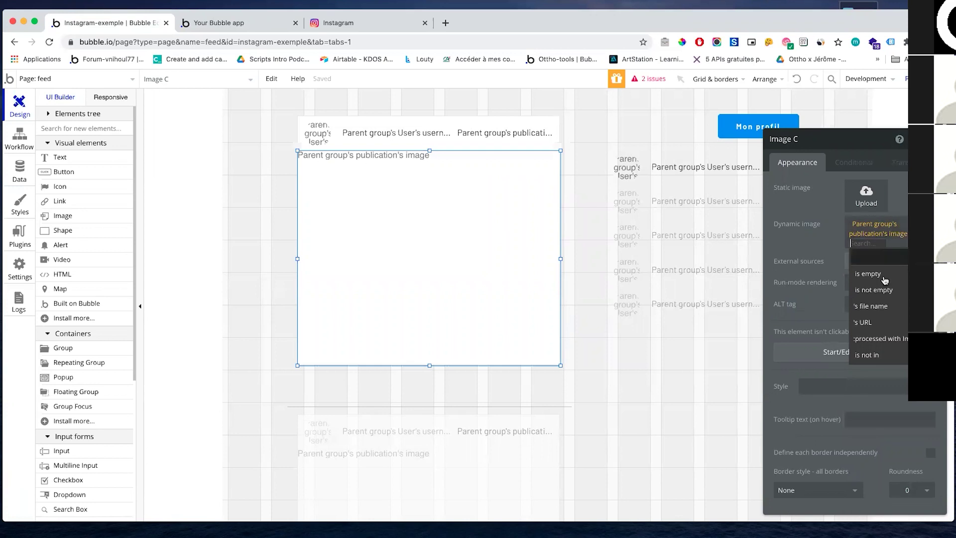
left_click(876, 335)
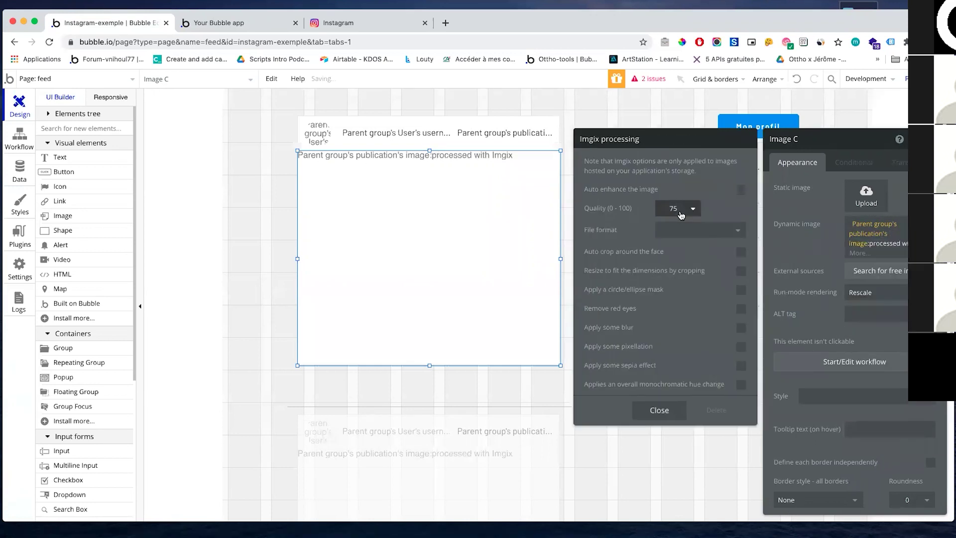
left_click(741, 271)
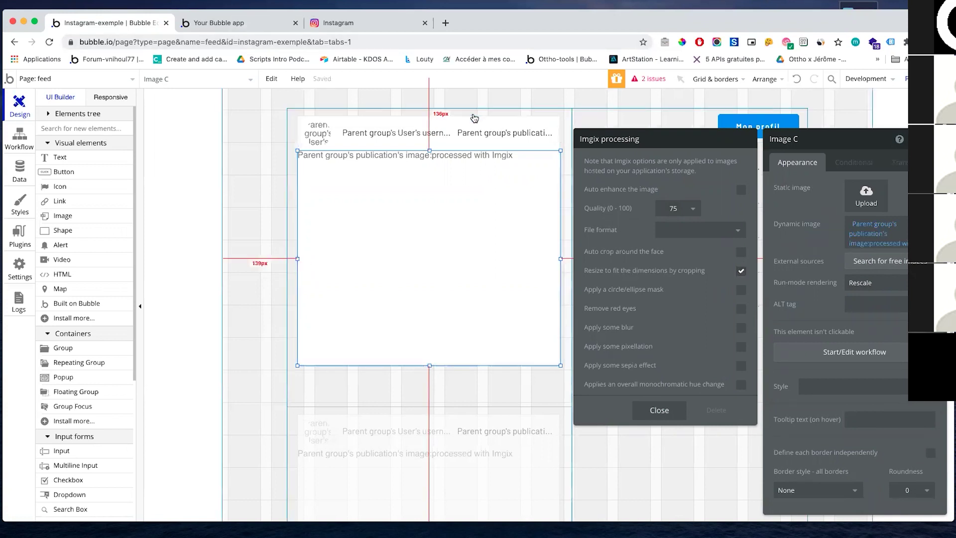
Enlarge the publication card, its container group and the repeating group vertically.
left_click(444, 352)
left_click_drag(430, 365, 432, 401)
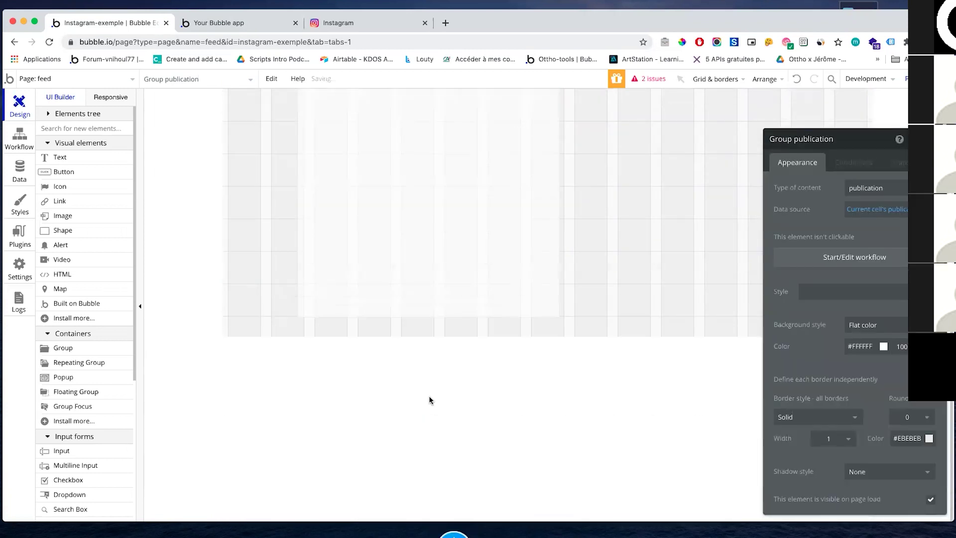
left_click(551, 327)
left_click_drag(548, 326, 547, 442)
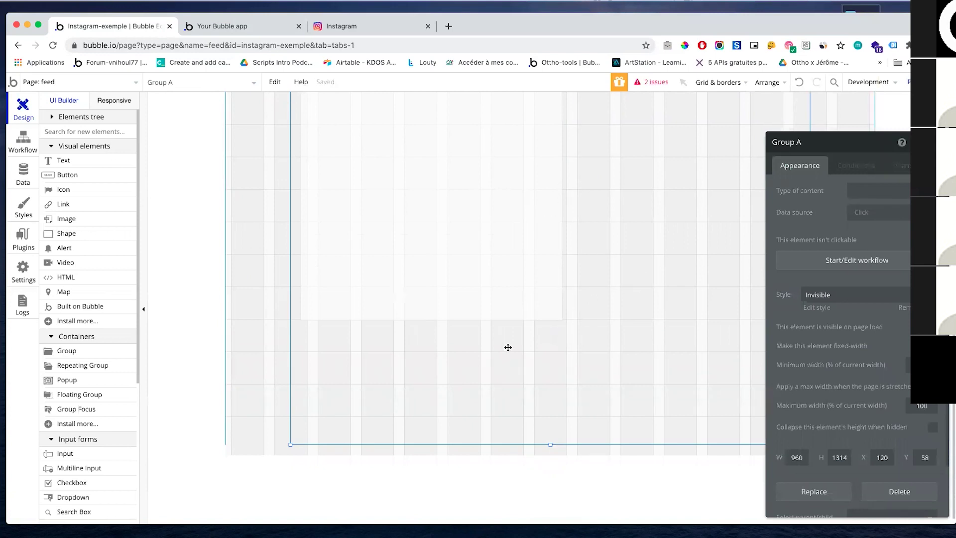
left_click(486, 319)
left_click_drag(432, 330, 433, 445)
scroll(531, 339, "up", 5)
left_click(471, 260)
left_click_drag(433, 275, 433, 324)
Remove the repeating group's style and set its separator to None.
left_click(483, 351)
left_click(841, 317)
left_click(828, 337)
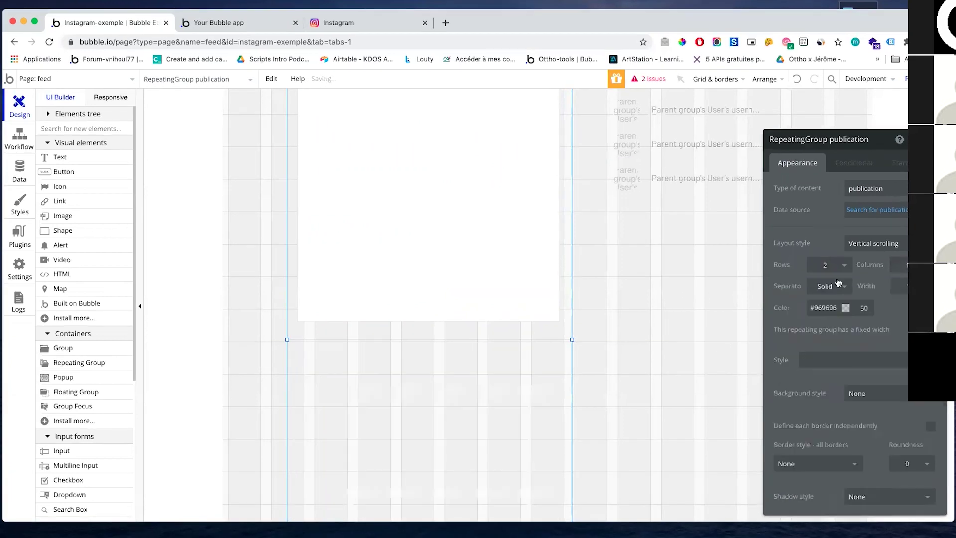
left_click(834, 289)
left_click(823, 305)
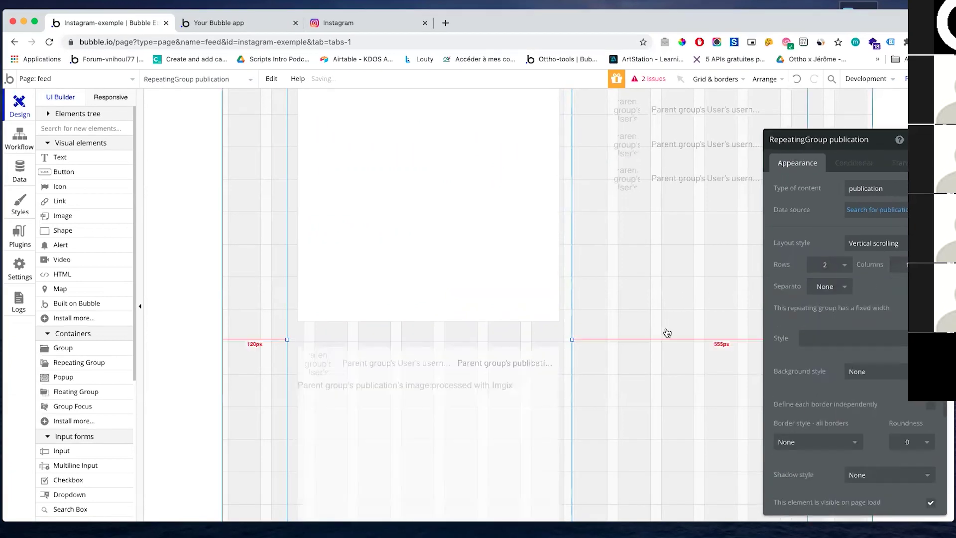
key("ctrl+Tab")
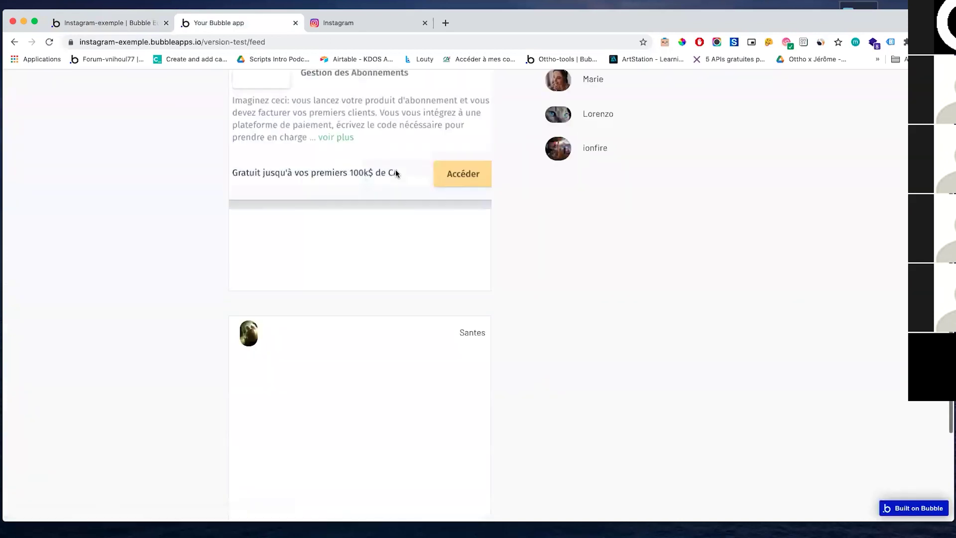
Scroll through the reloaded test feed to review the taller, cropped cards.
scroll(396, 173, "down", 2)
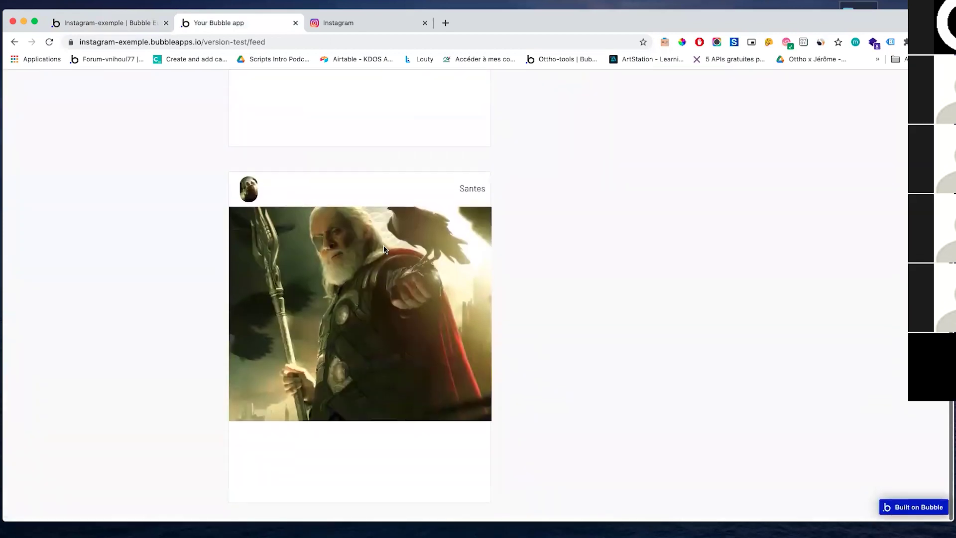
scroll(384, 261, "down", 5)
scroll(335, 262, "down", 6)
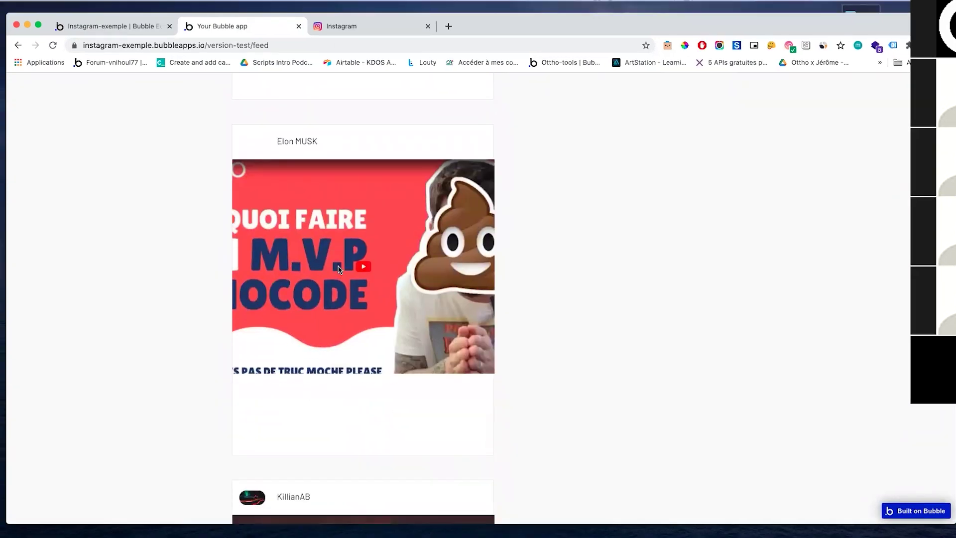
scroll(339, 270, "down", 5)
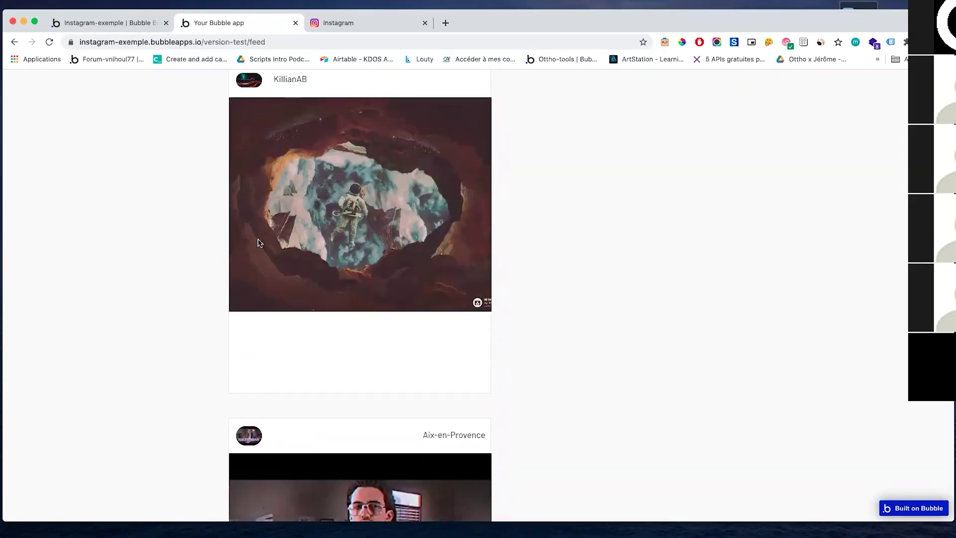
left_click(111, 25)
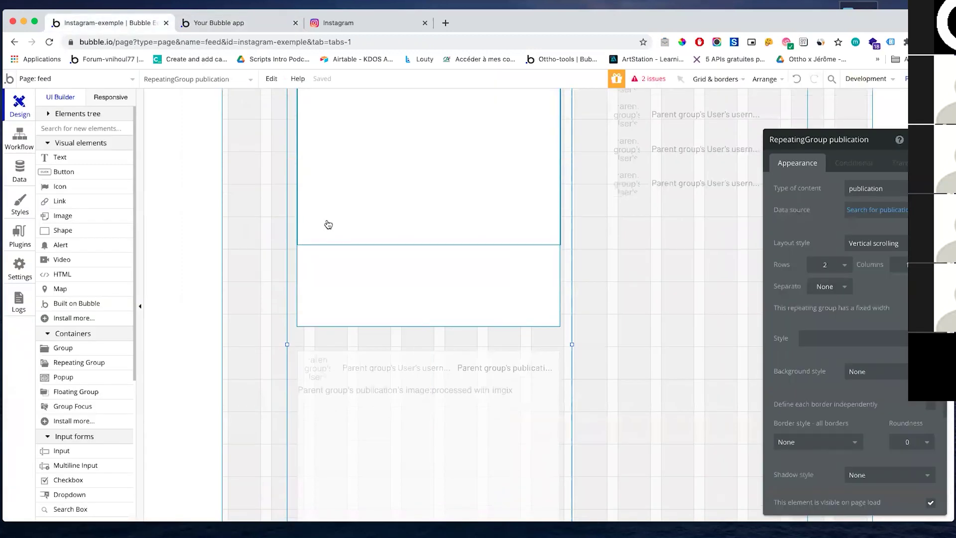
Process the avatar photo with Imgix, cropping it to fit its frame.
left_click(317, 143)
left_click(867, 240)
left_click(867, 239)
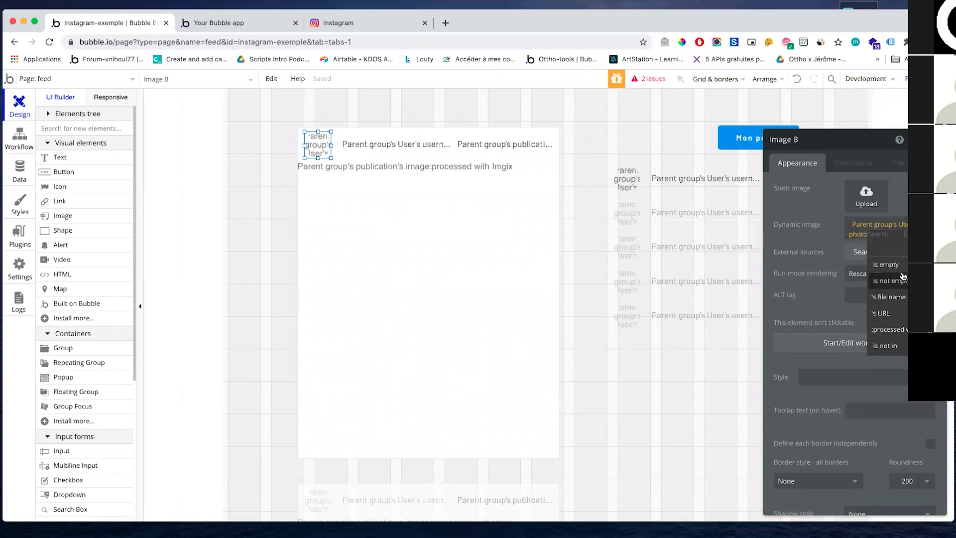
left_click(889, 329)
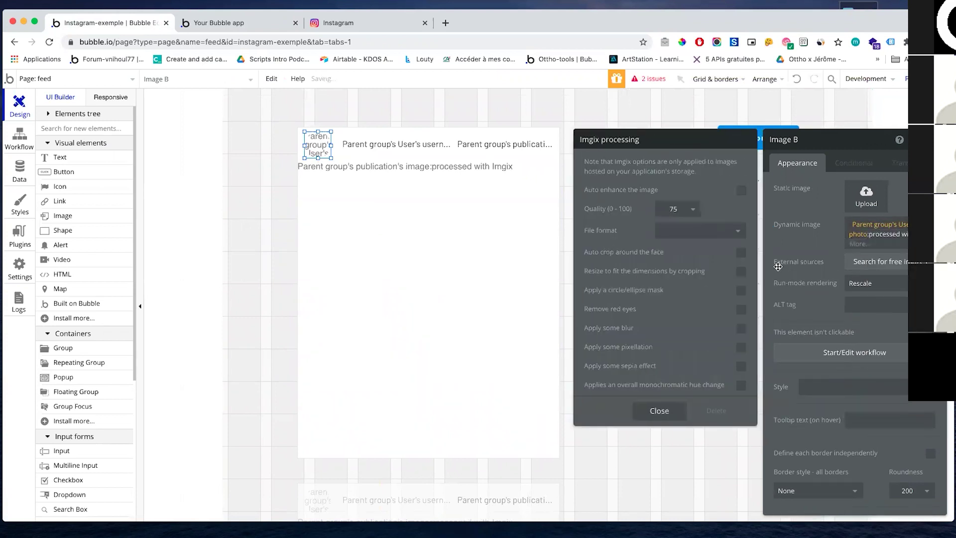
left_click(740, 272)
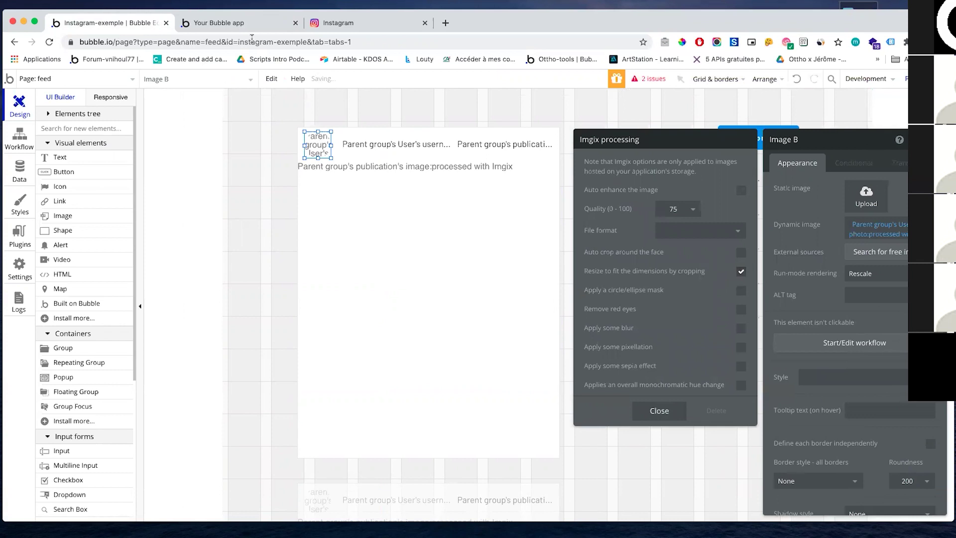
Scroll the live feed to check the cropped avatars.
left_click(228, 25)
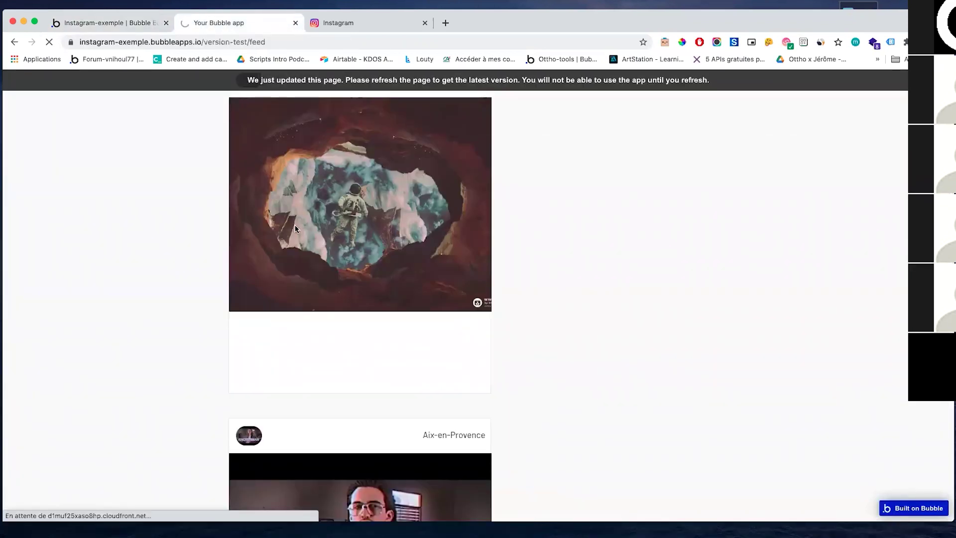
scroll(266, 225, "down", 5)
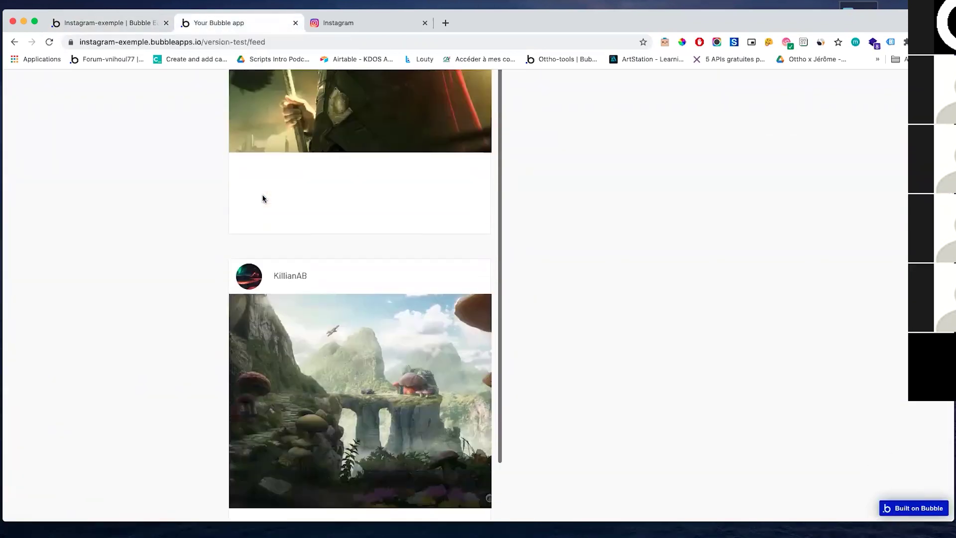
scroll(263, 199, "down", 15)
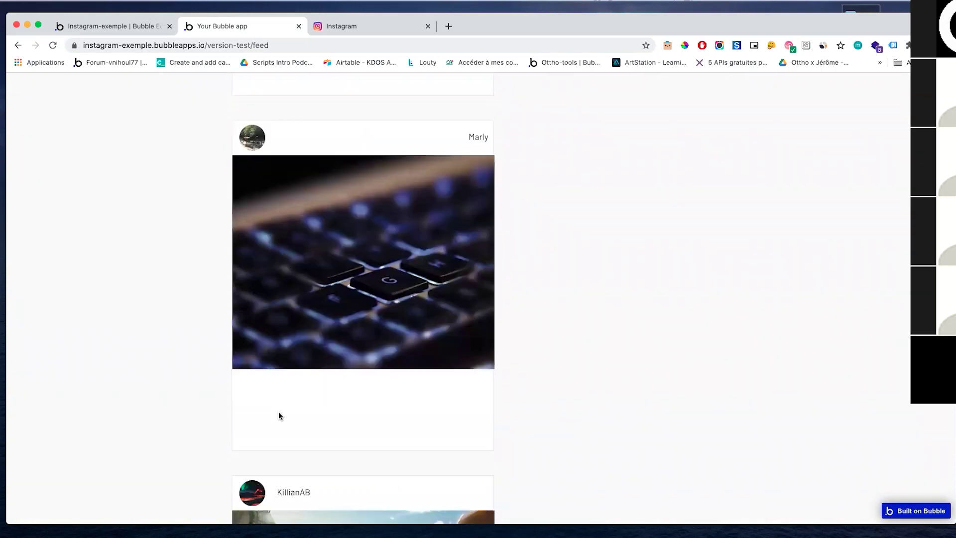
scroll(279, 412, "down", 20)
scroll(276, 413, "down", 15)
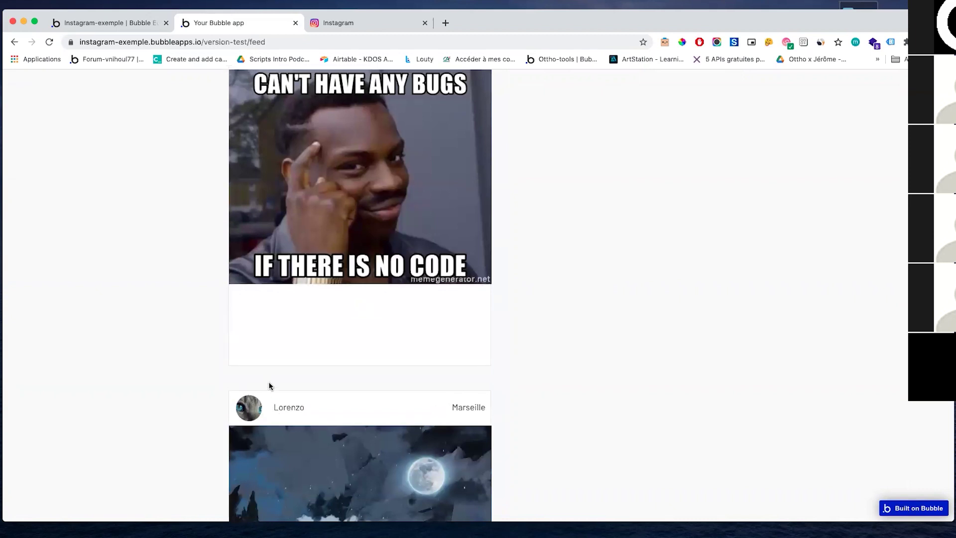
scroll(299, 209, "up", 3)
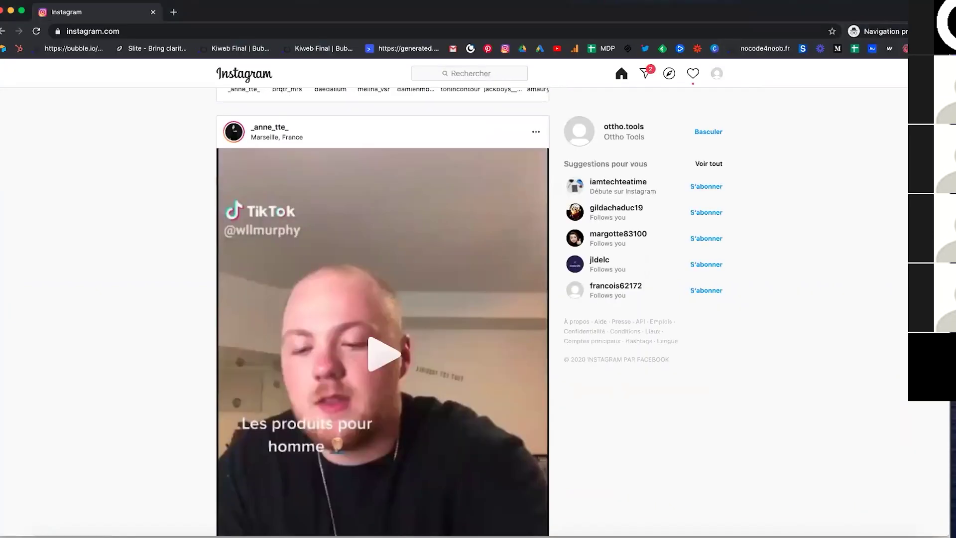
scroll(427, 168, "down", 6)
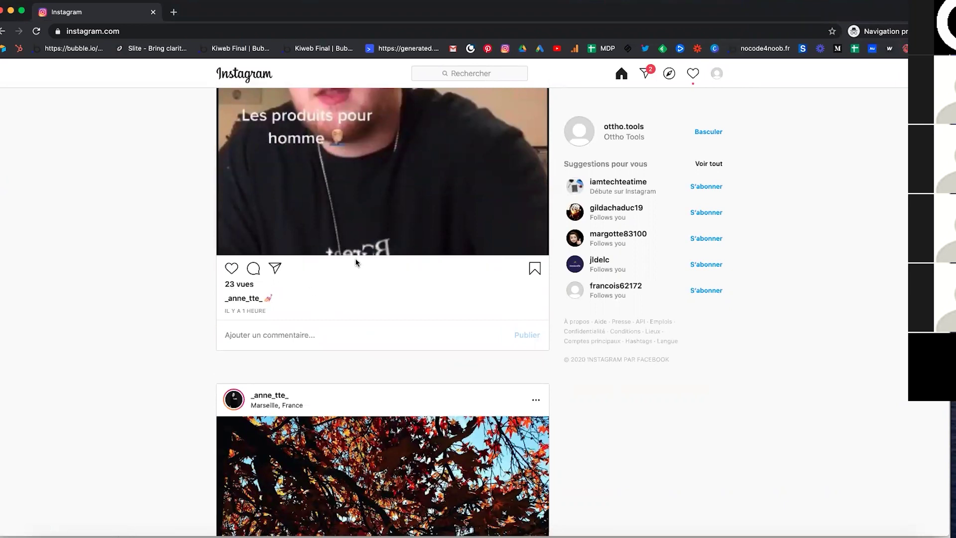
Review a profile post and Instagram's home feed for reference, then return to the Bubble editor.
scroll(423, 228, "up", 1)
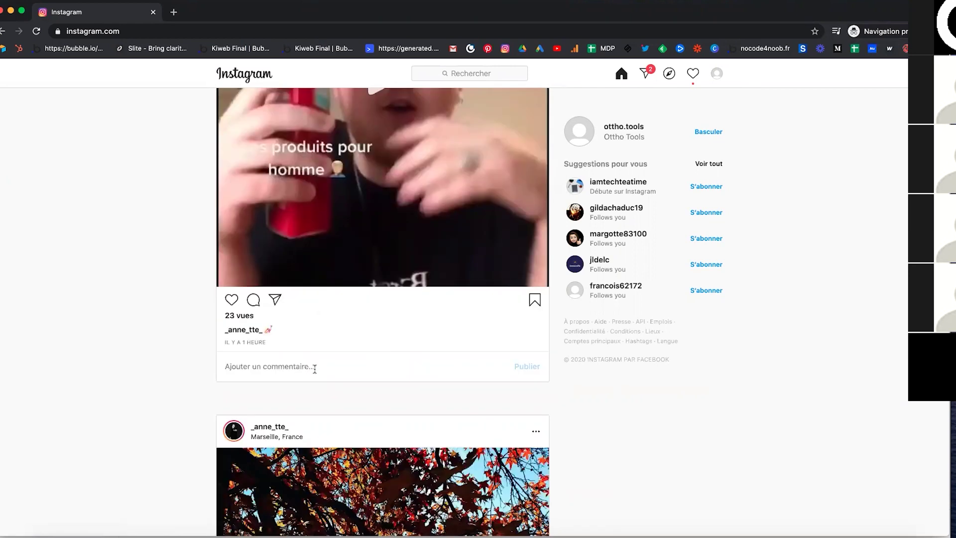
scroll(314, 369, "down", 3)
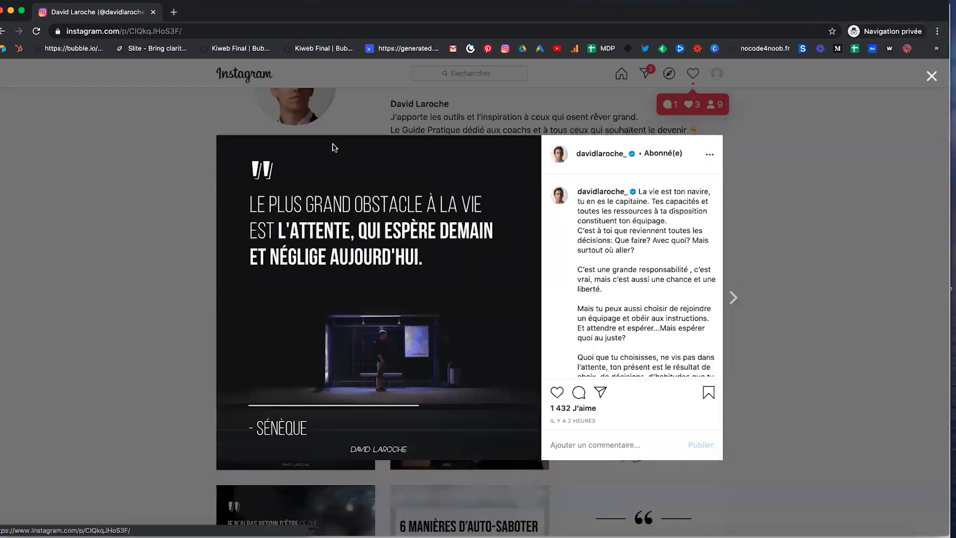
left_click(105, 181)
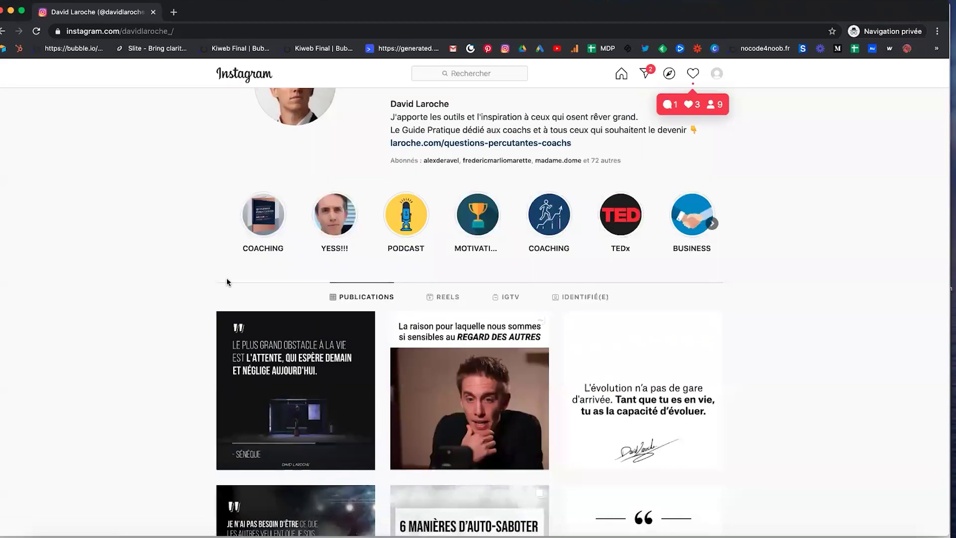
left_click(2, 31)
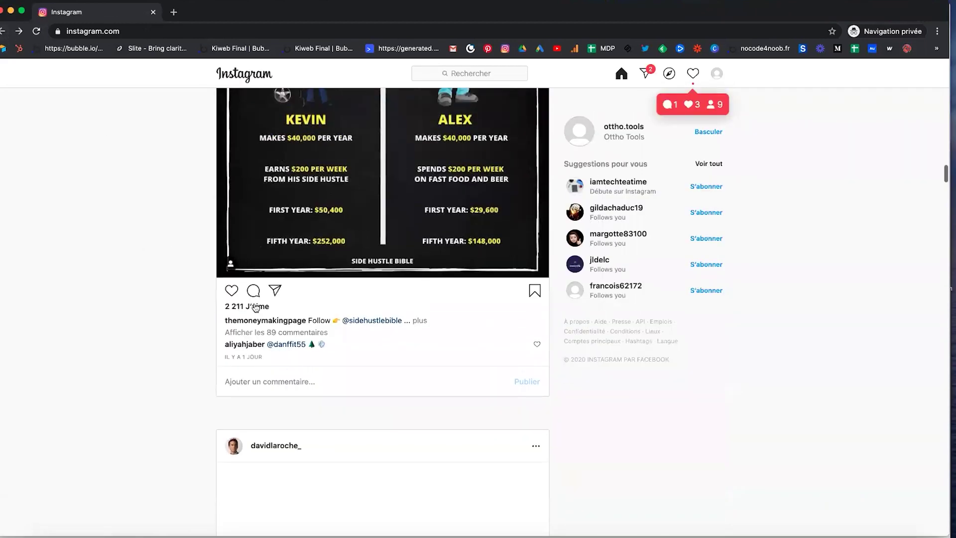
scroll(279, 368, "up", 10)
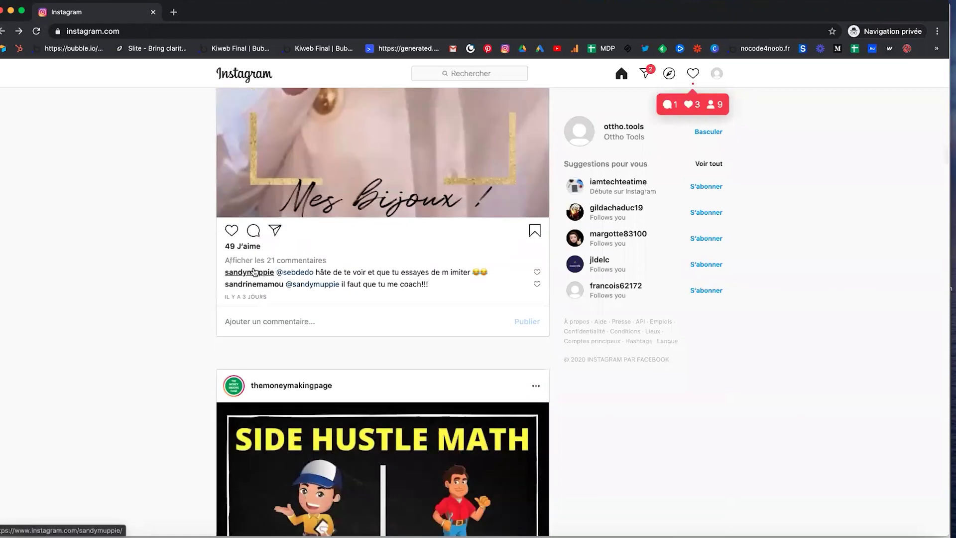
mouse_move(254, 273)
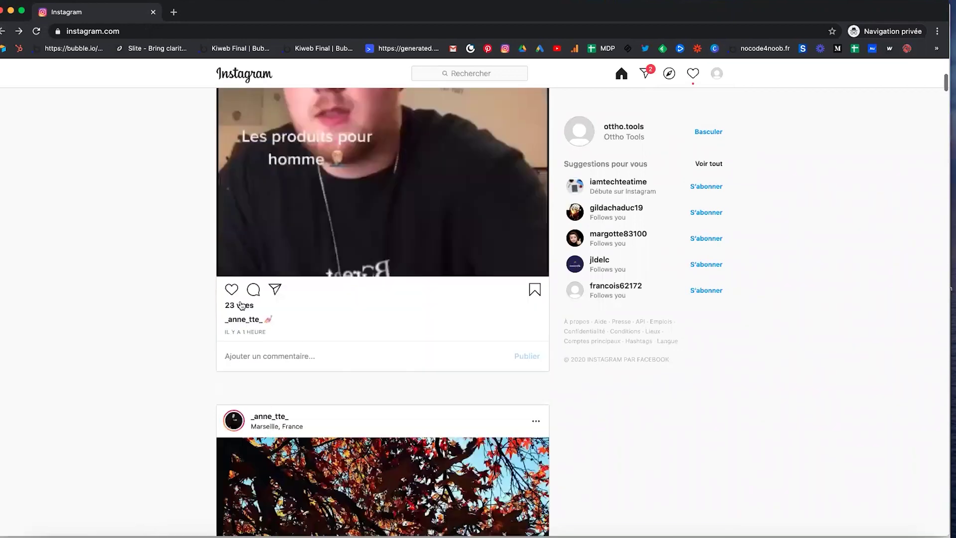
scroll(241, 305, "down", 1)
key("ctrl+Left")
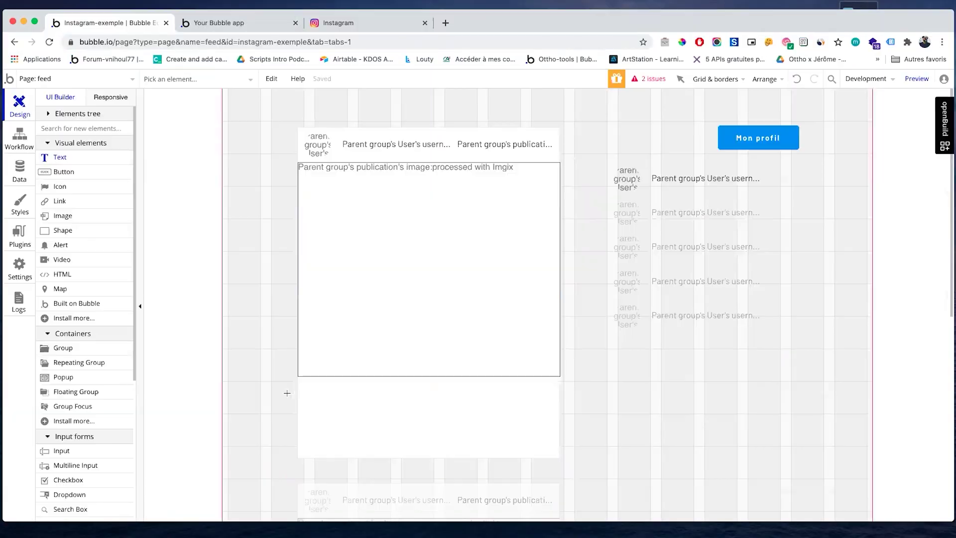
Add a text below the card image showing Parent group's publication's auteur's username, sized to one line.
left_click(316, 385)
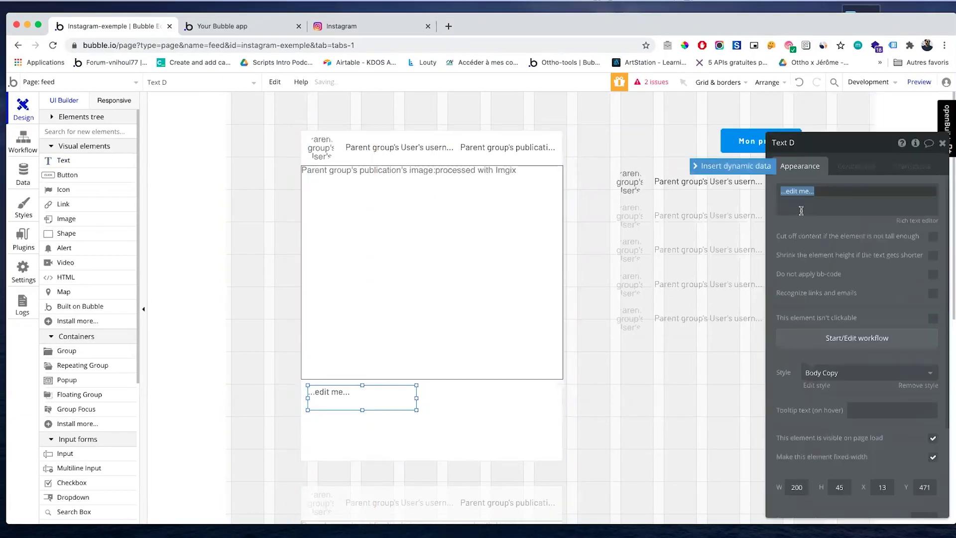
left_click(730, 165)
left_click(808, 219)
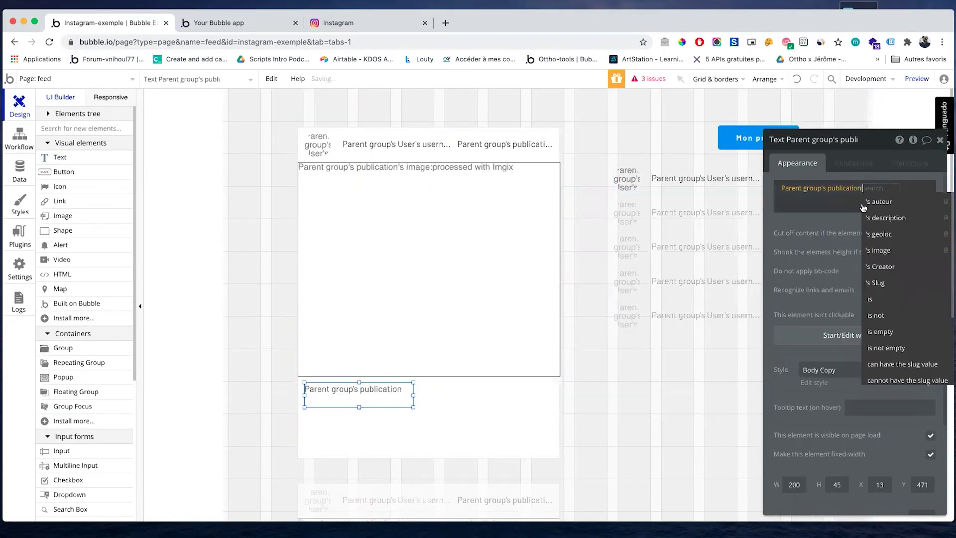
left_click(887, 209)
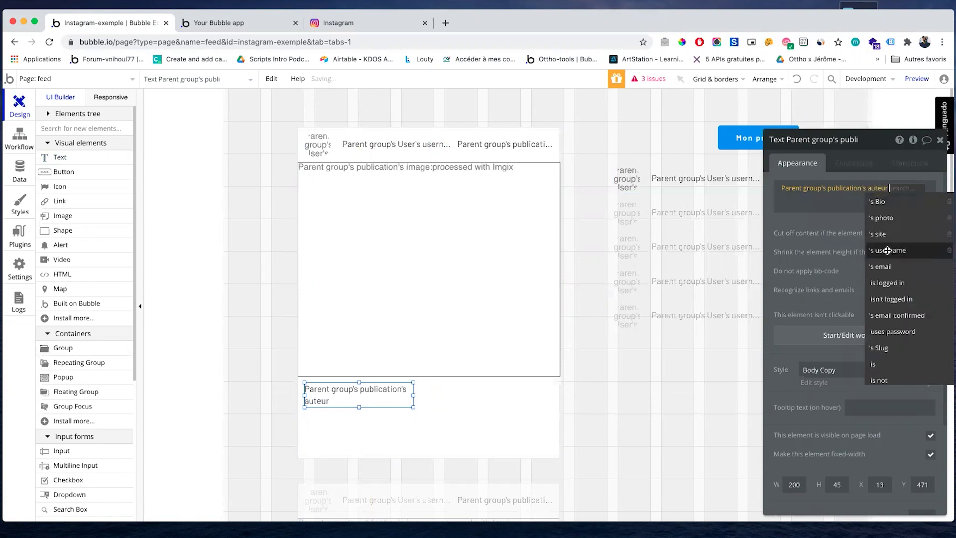
left_click(888, 250)
left_click_drag(414, 405, 385, 405)
Duplicate the username text, widen it across the card, and make it show the publication's description.
key("ctrl+c")
key("ctrl+v")
left_click_drag(440, 414, 554, 434)
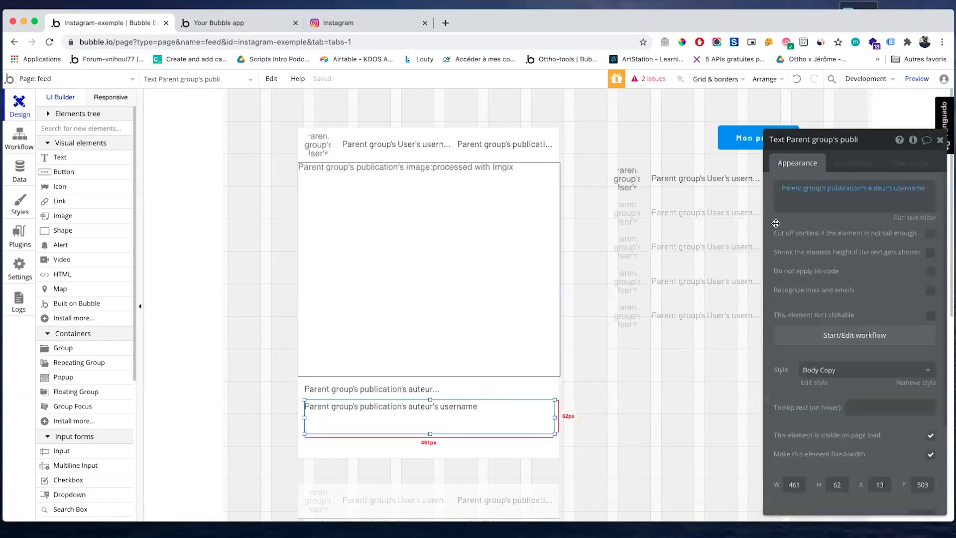
left_click(899, 193)
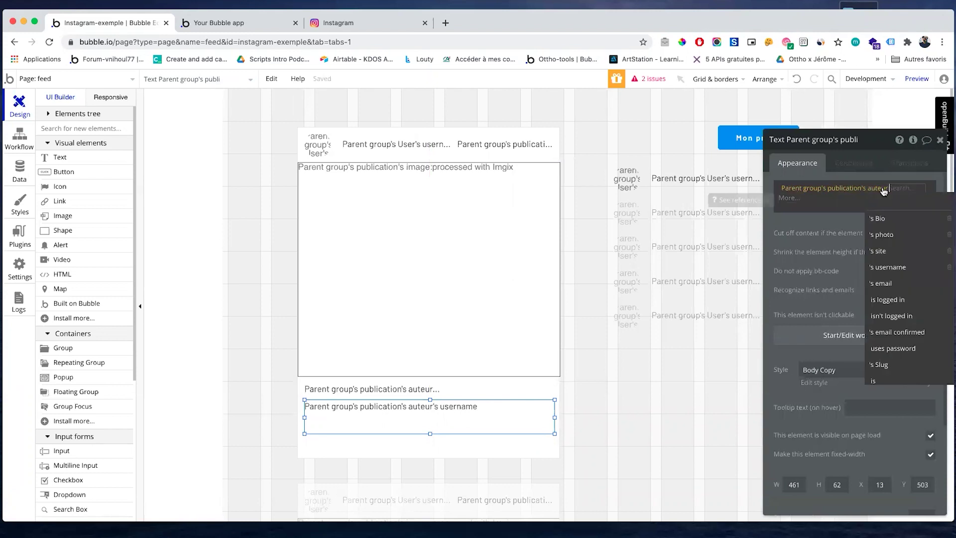
left_click(879, 188)
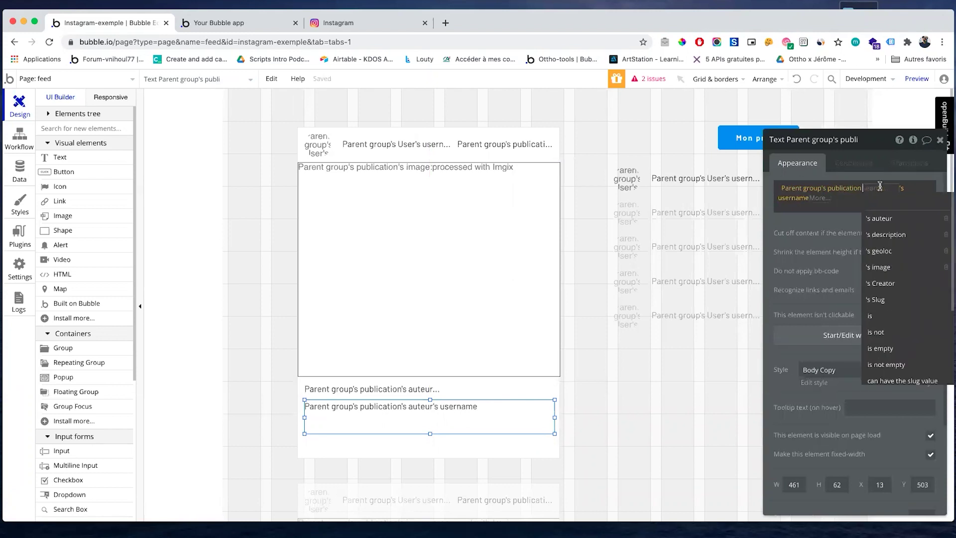
left_click(879, 235)
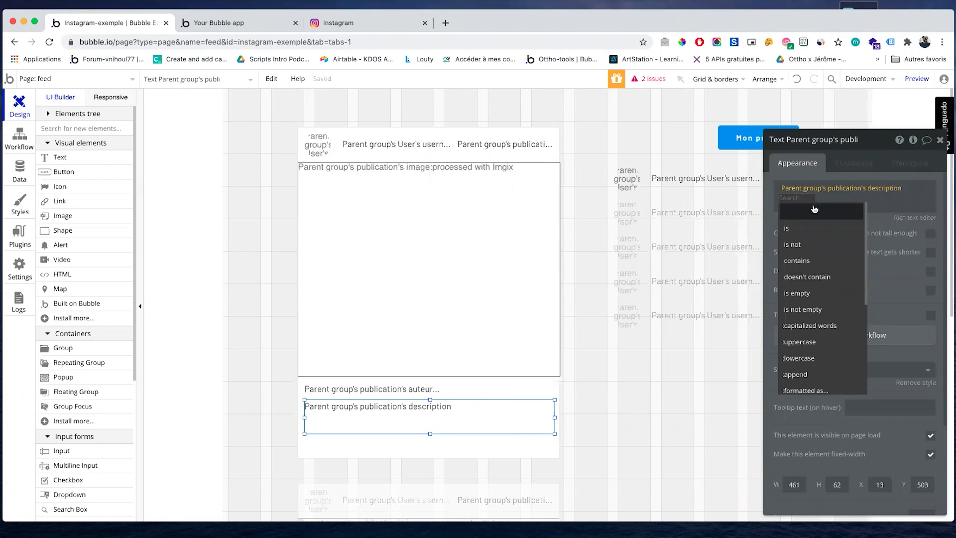
left_click(496, 417)
left_click_drag(428, 435, 427, 421)
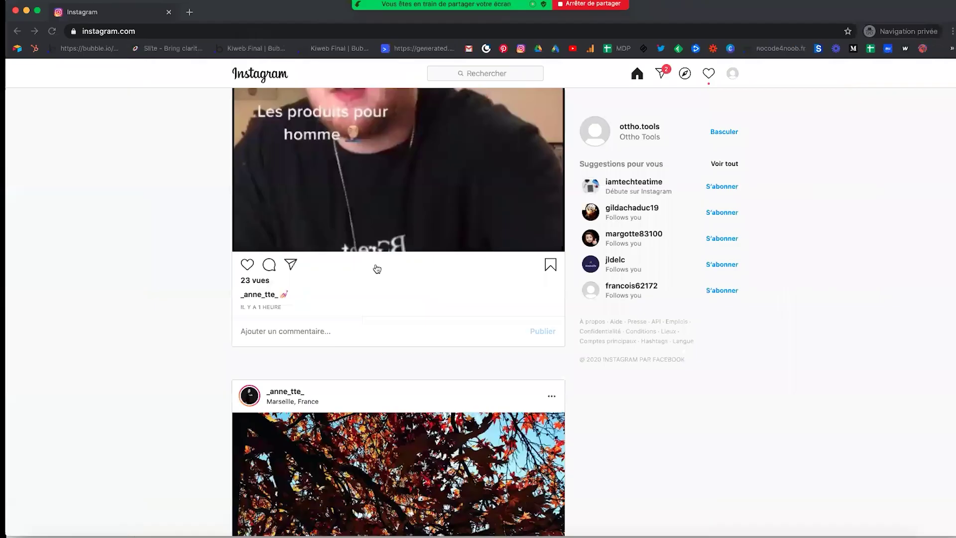
Review Instagram's '… plus' truncated captions, then open the operator list after the Bubble description expression.
scroll(262, 347, "down", 20)
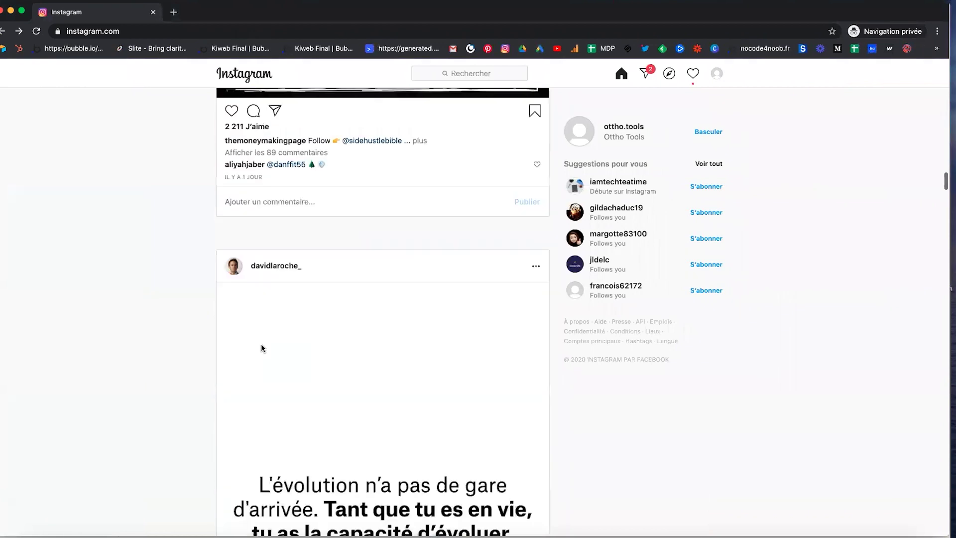
scroll(273, 309, "up", 1)
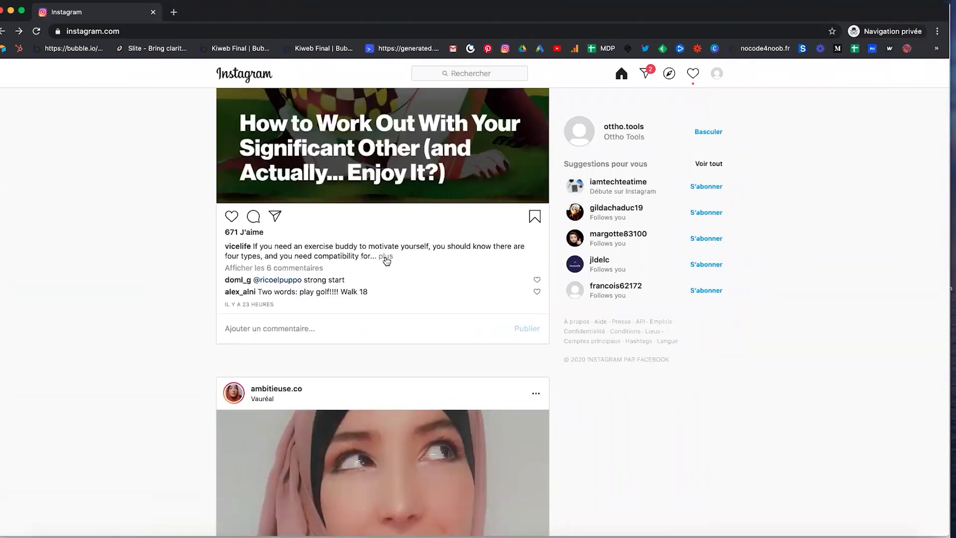
scroll(379, 268, "up", 2)
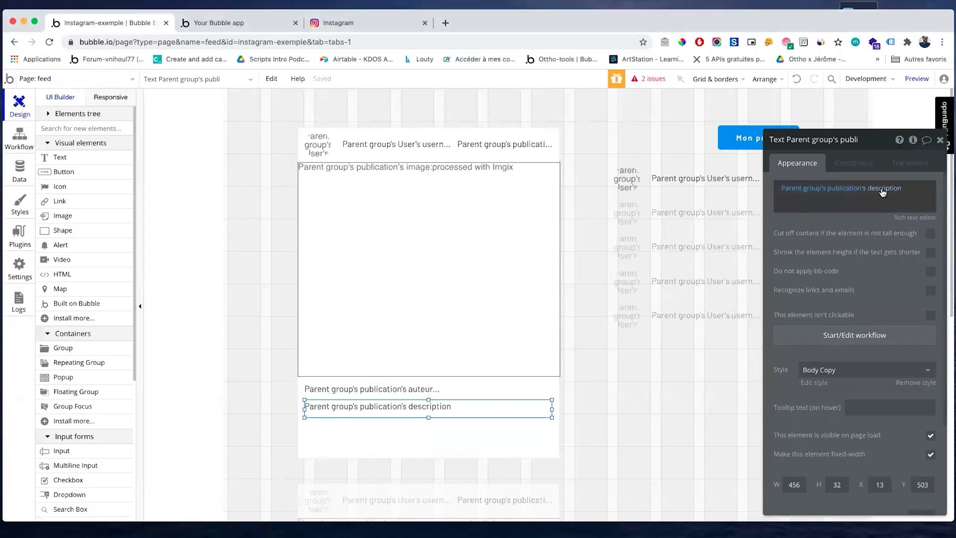
left_click(883, 192)
left_click(911, 190)
Append ':truncated to' to the description expression, leaving the length unset.
scroll(812, 276, "down", 3)
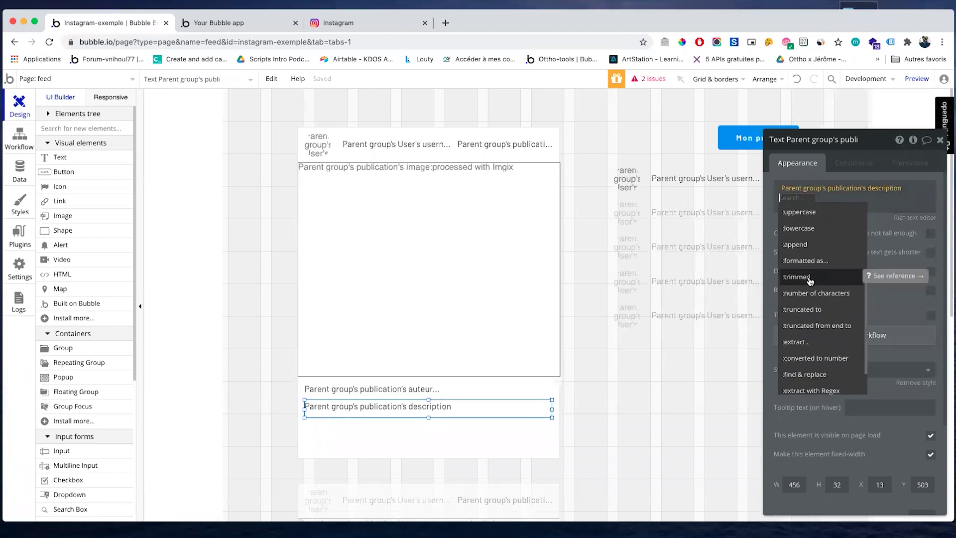
left_click(808, 312)
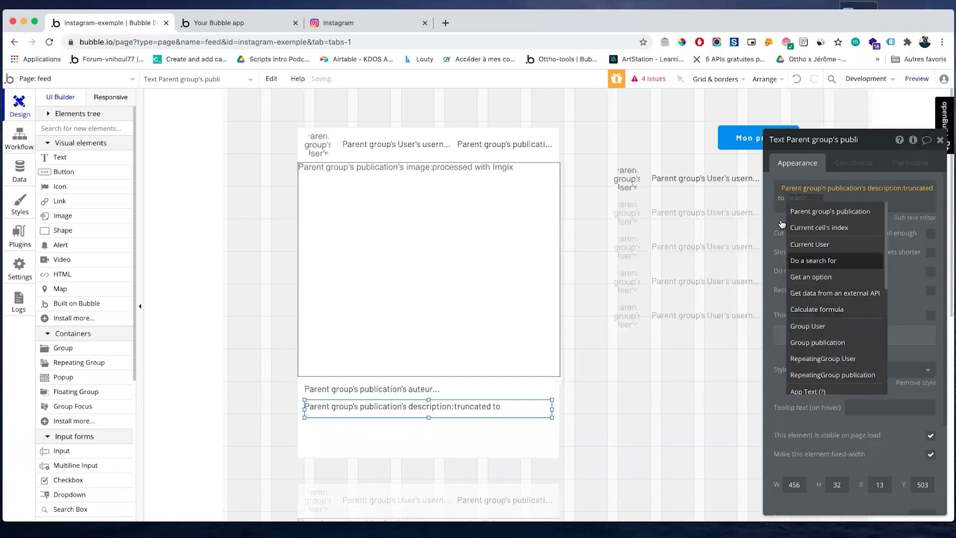
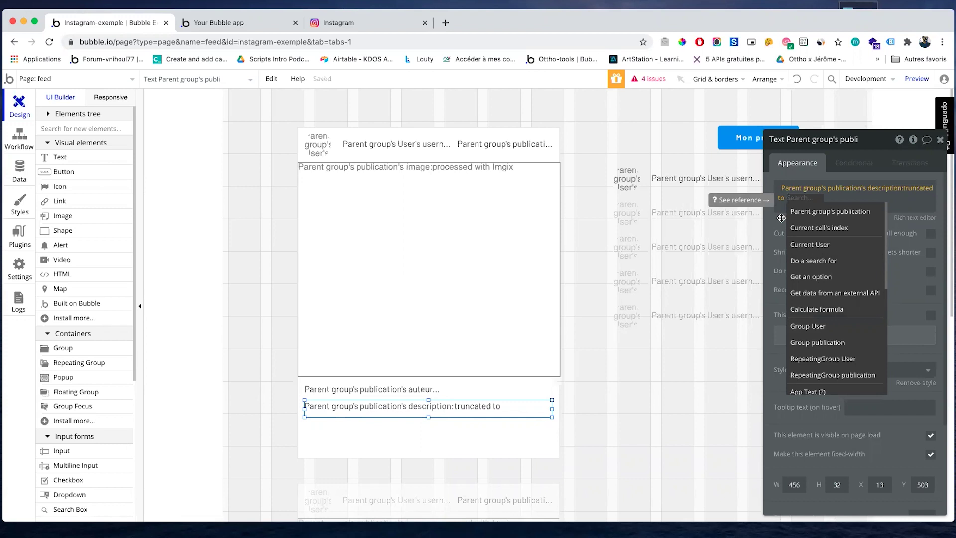
Truncate the post description to 50 characters and reload the live feed to see it.
type("50")
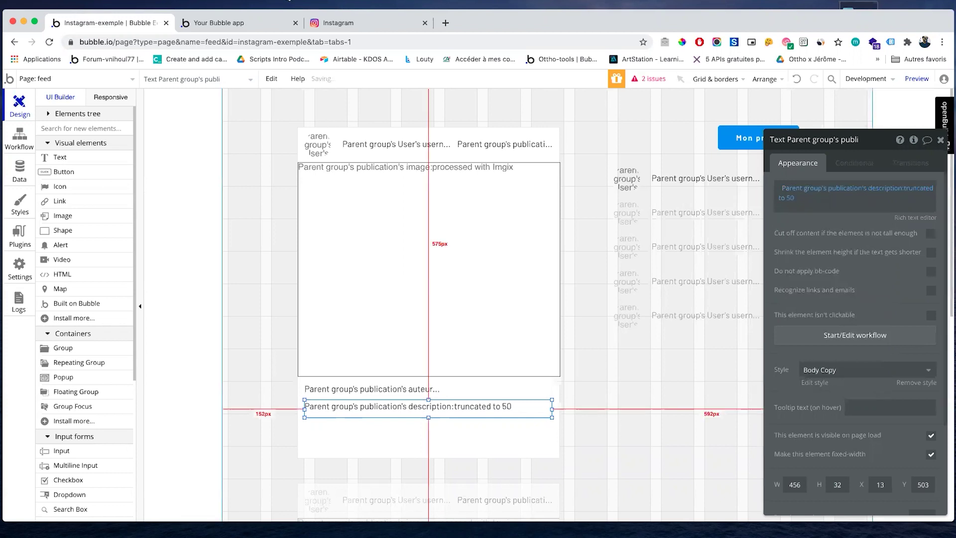
left_click(227, 23)
key("super+r")
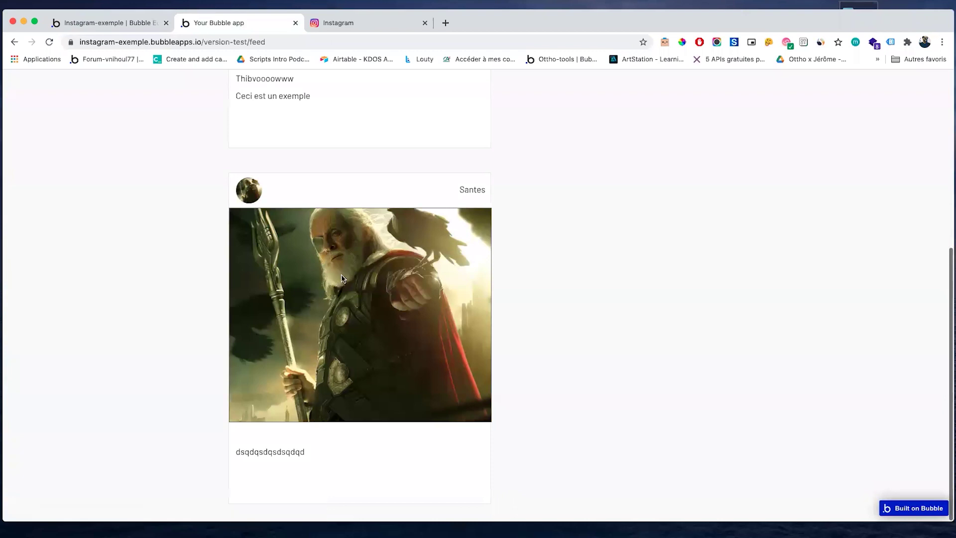
Scroll through the reloaded feed's posts to check the truncated descriptions, then return to the editor.
scroll(286, 214, "down", 5)
scroll(280, 261, "down", 8)
scroll(279, 260, "up", 5)
scroll(279, 260, "down", 8)
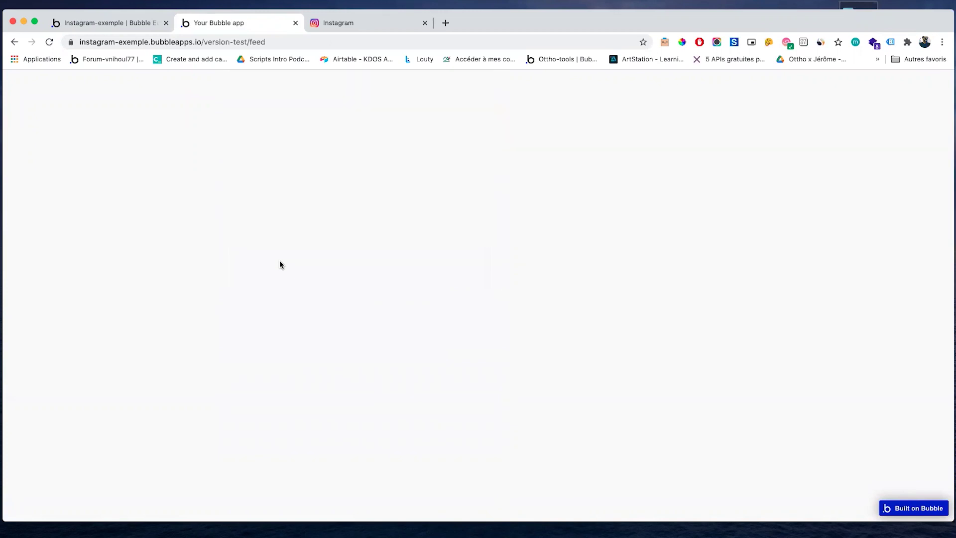
scroll(279, 264, "down", 6)
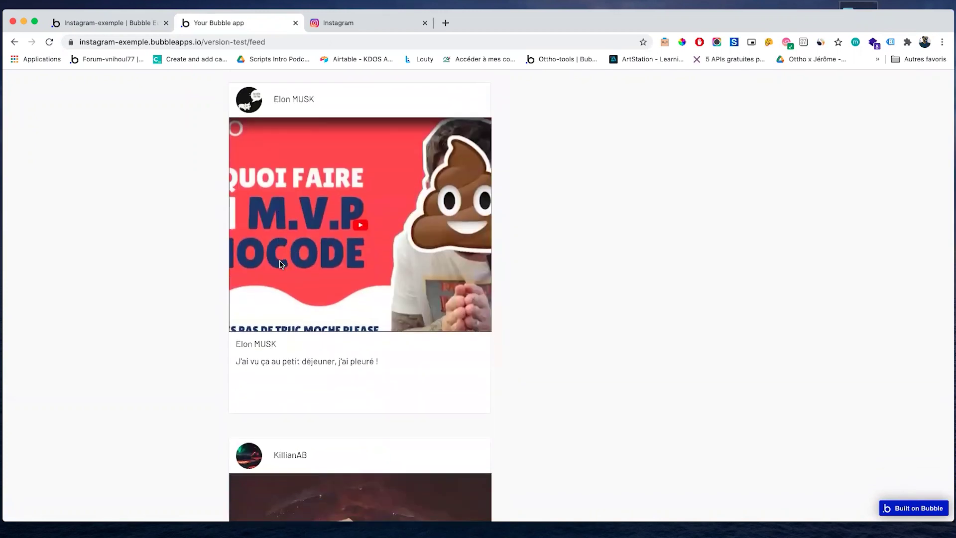
scroll(281, 264, "down", 5)
scroll(282, 265, "down", 12)
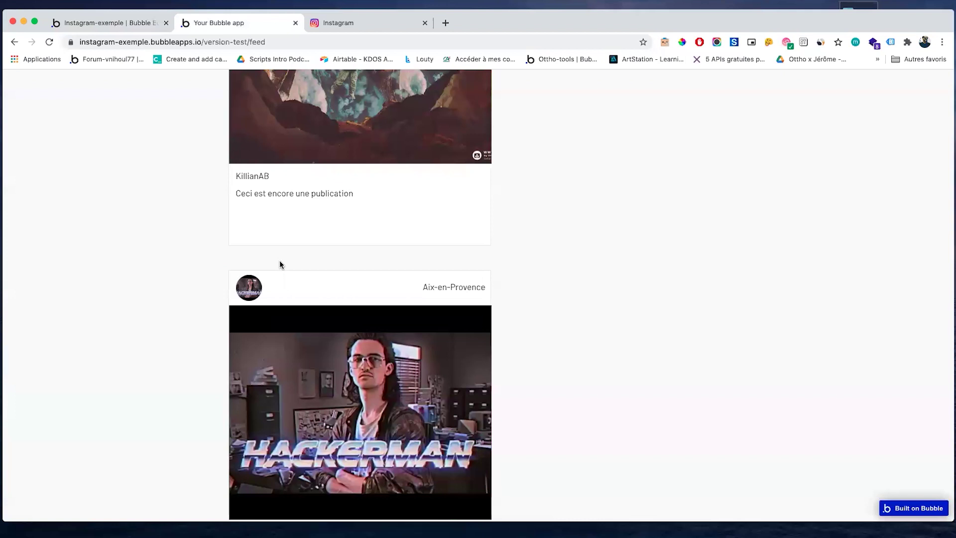
scroll(279, 264, "down", 10)
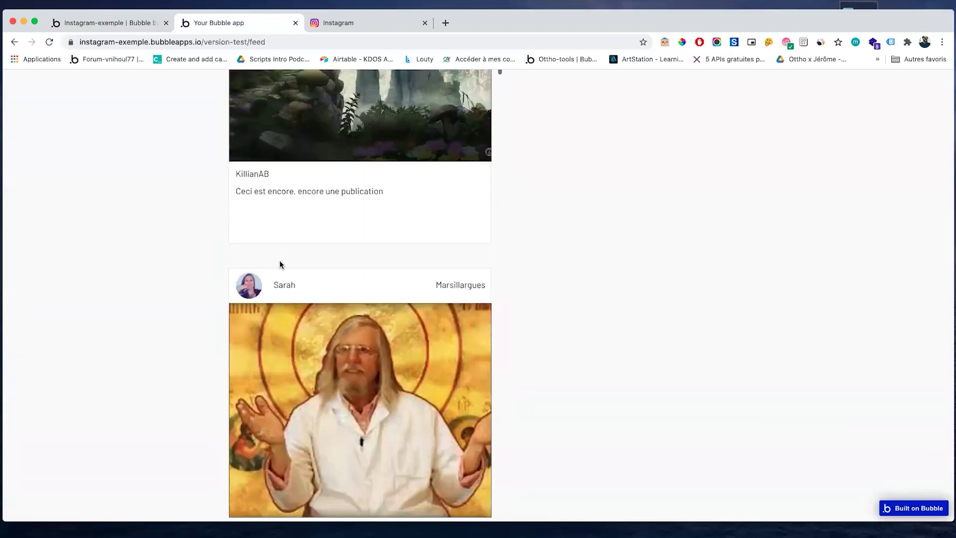
scroll(280, 265, "down", 9)
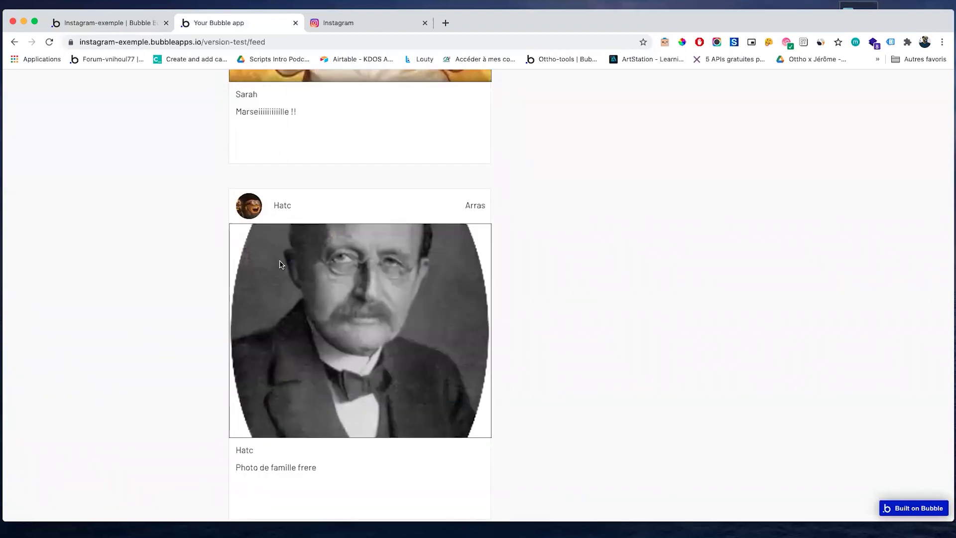
scroll(281, 265, "down", 18)
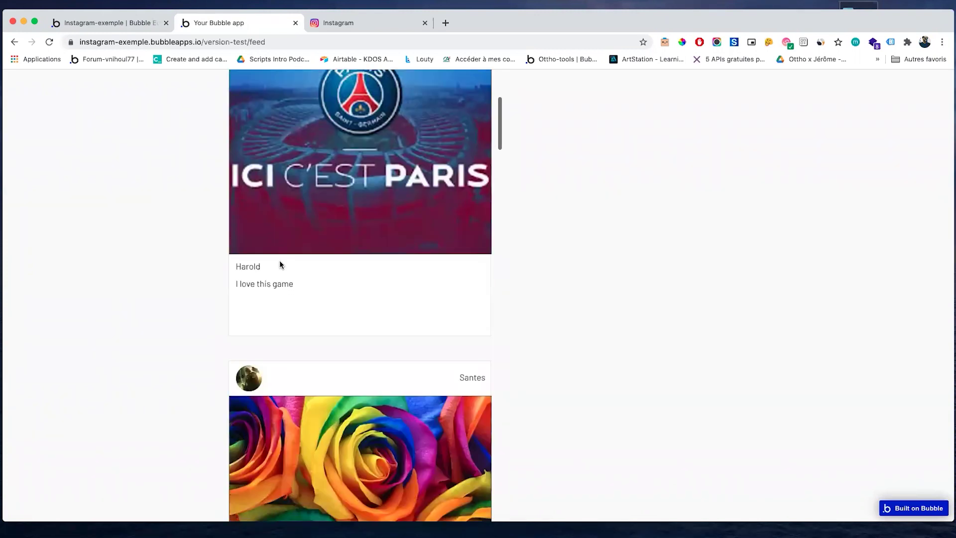
scroll(281, 265, "down", 4)
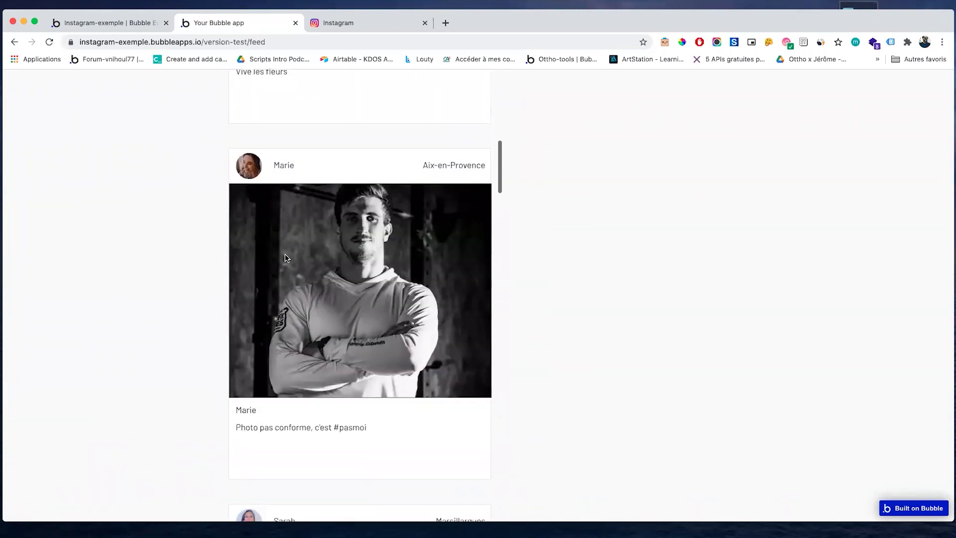
scroll(285, 258, "down", 10)
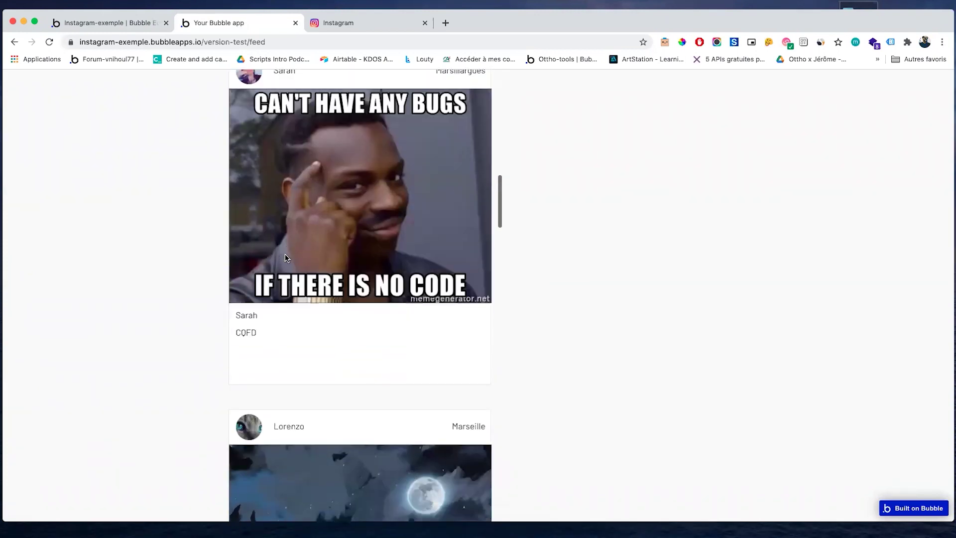
scroll(285, 258, "down", 8)
scroll(286, 256, "up", 20)
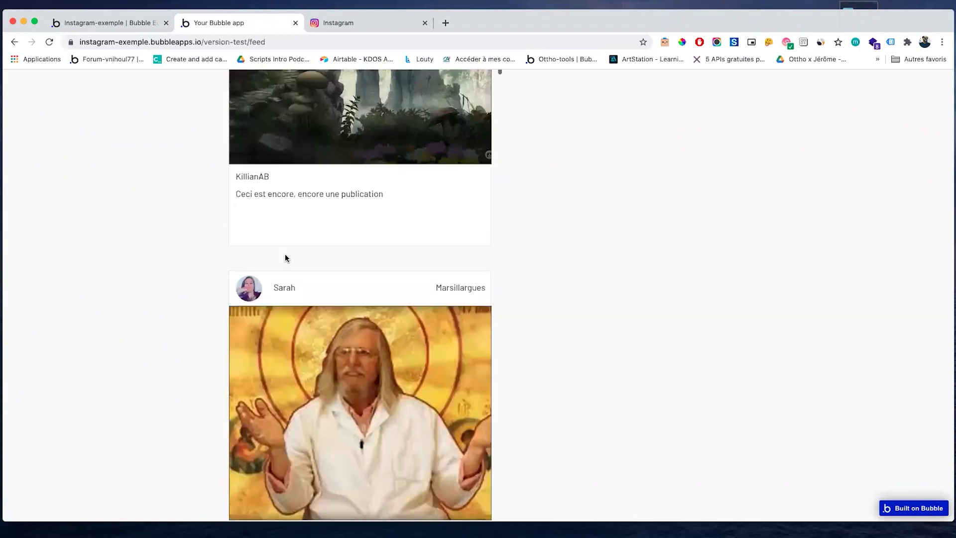
left_click(80, 24)
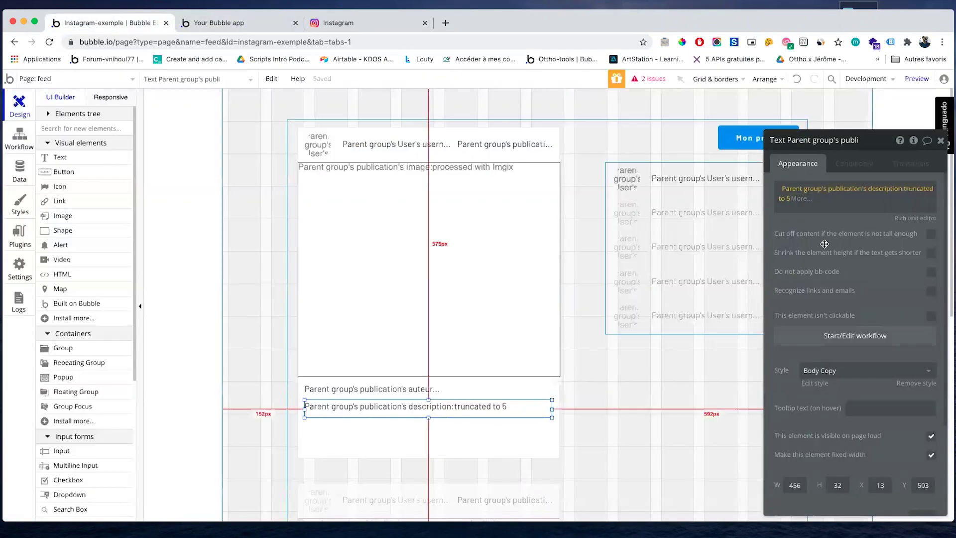
Try a '...plus' suffix on the description text, remove it, and copy the truncated expression.
left_click(843, 201)
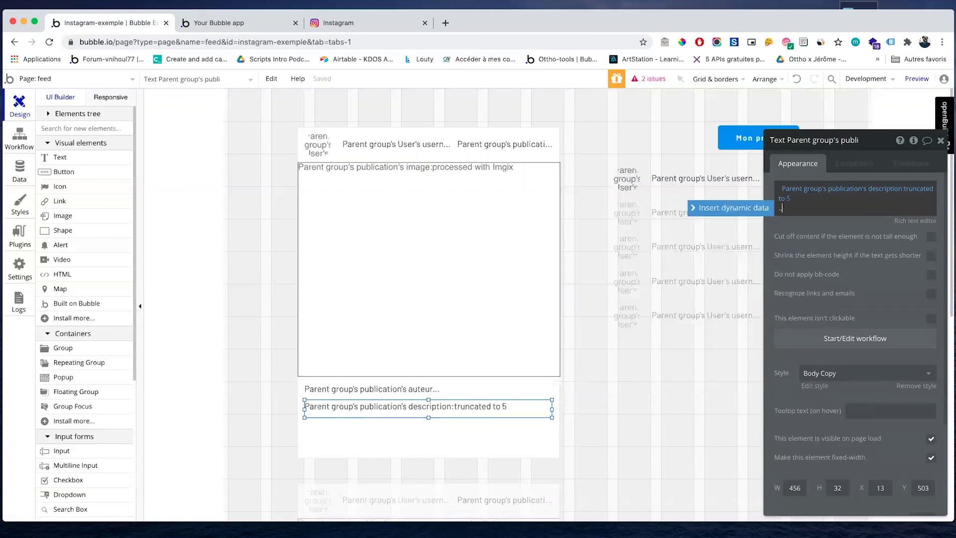
type("...plus")
left_click(855, 164)
left_click(787, 169)
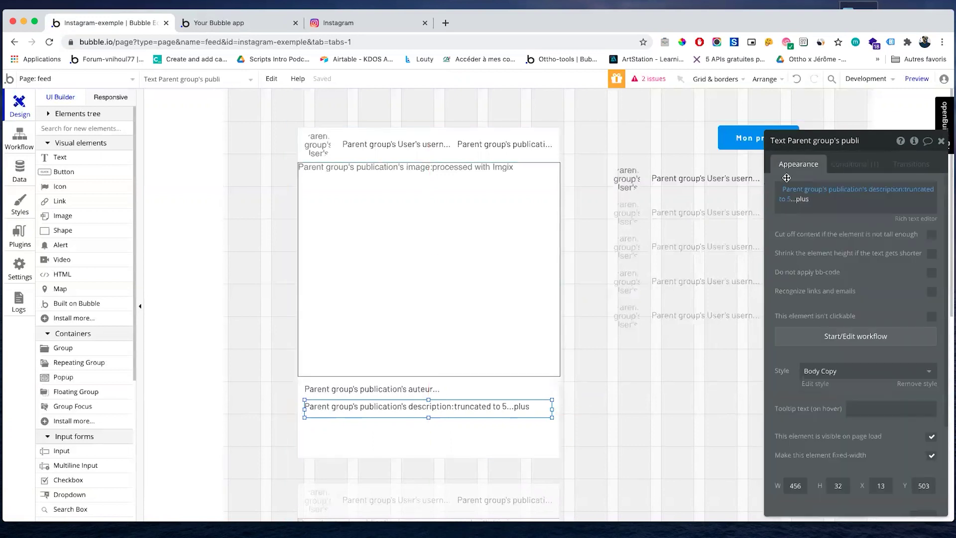
double_click(803, 205)
key("BackSpace")
left_click(798, 226)
right_click(795, 195)
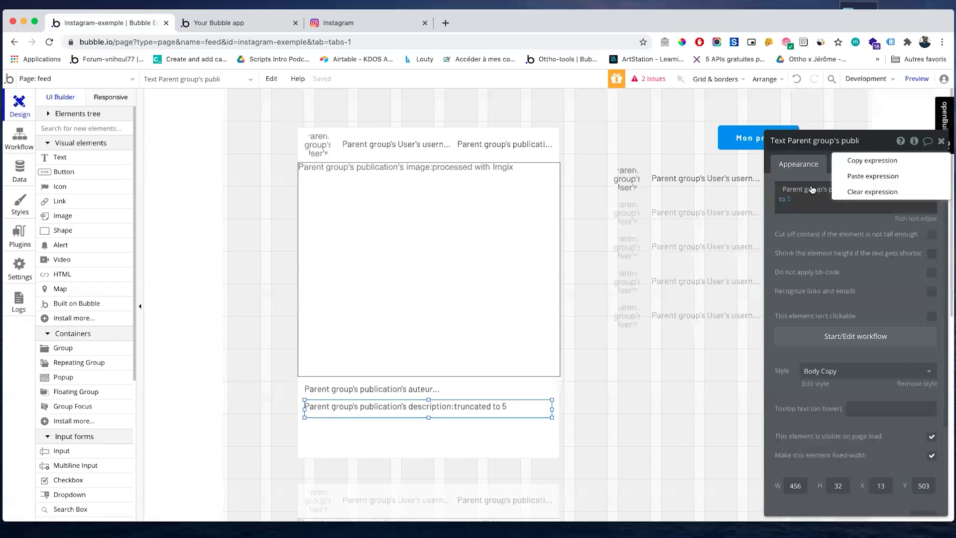
left_click(861, 164)
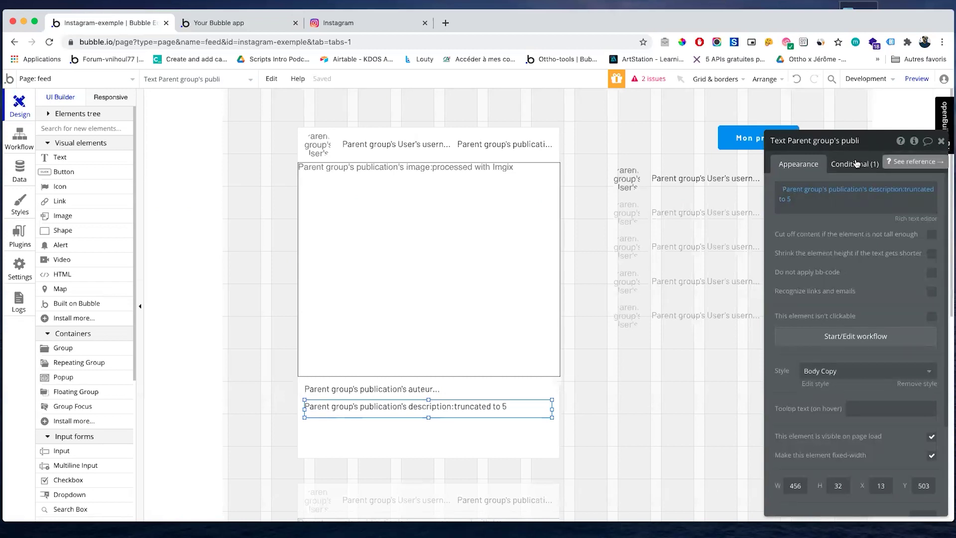
Add a 'When This Text is hovered' condition that changes the displayed text.
left_click(857, 164)
left_click(801, 193)
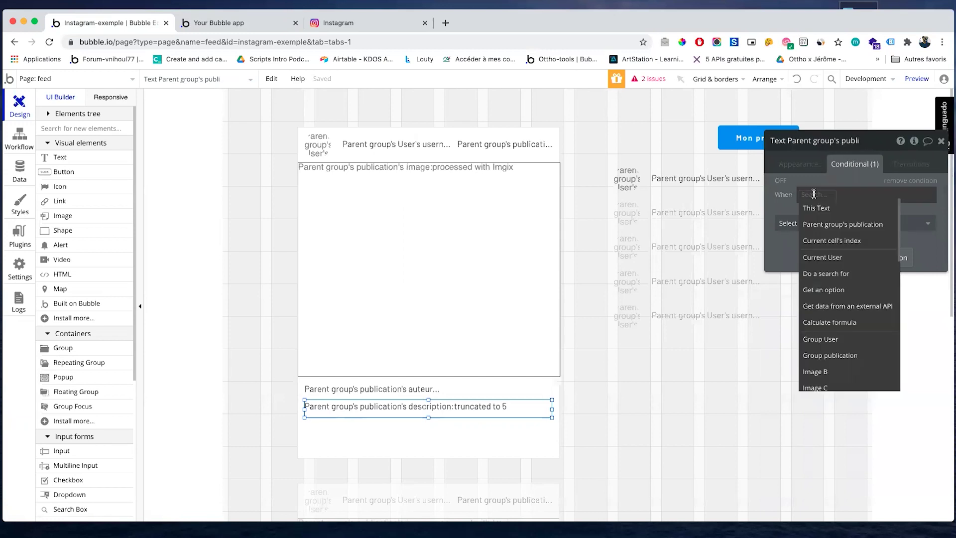
left_click(817, 208)
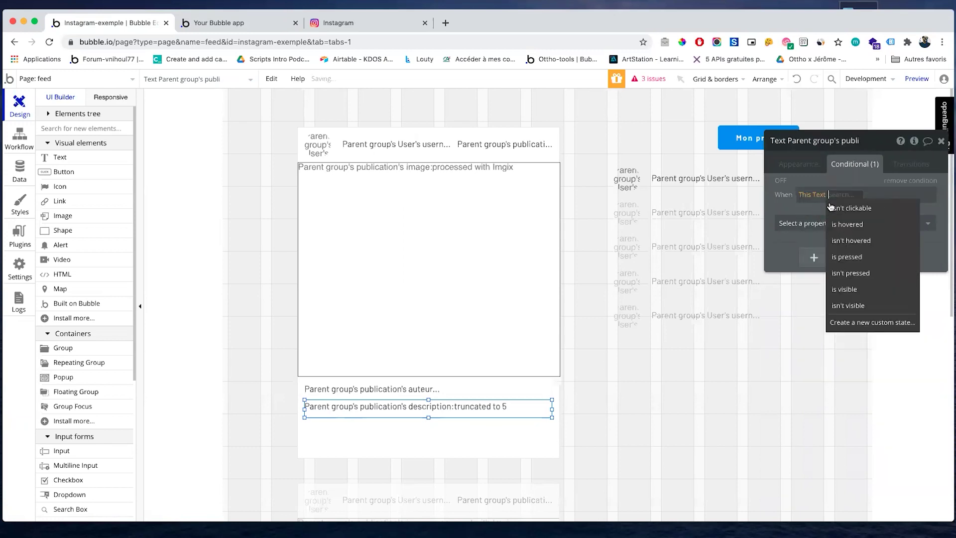
left_click(853, 226)
left_click(840, 225)
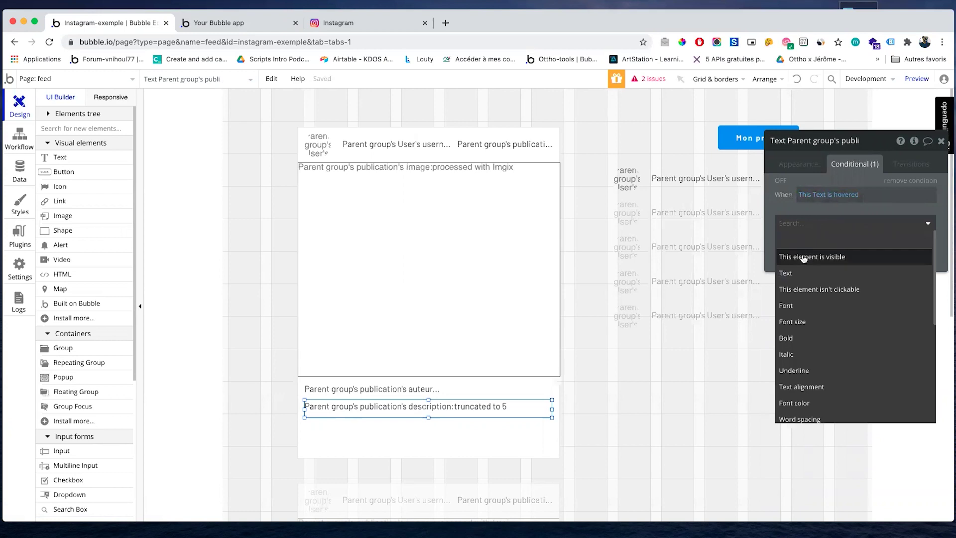
left_click(796, 271)
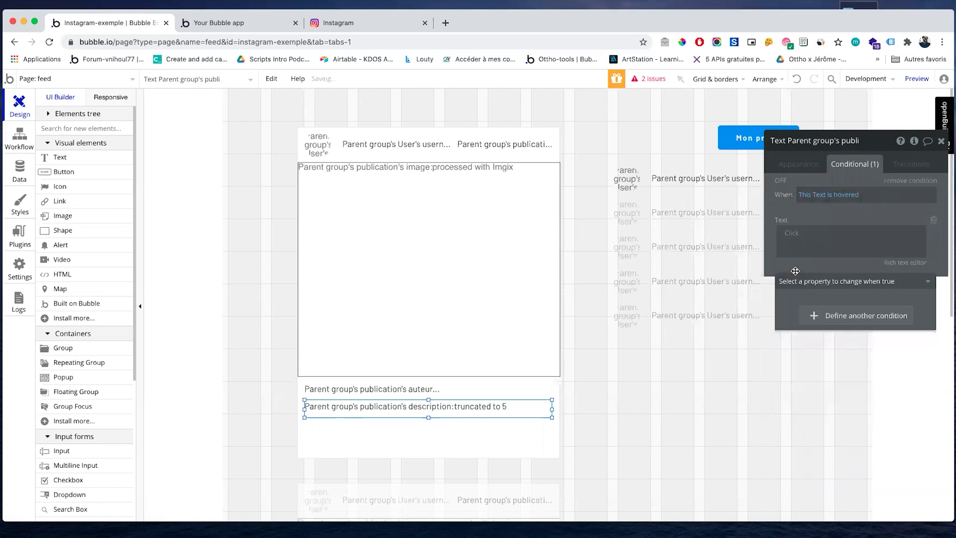
Paste the description expression as the conditional text and drop its truncation to show the full description.
right_click(797, 239)
left_click(883, 220)
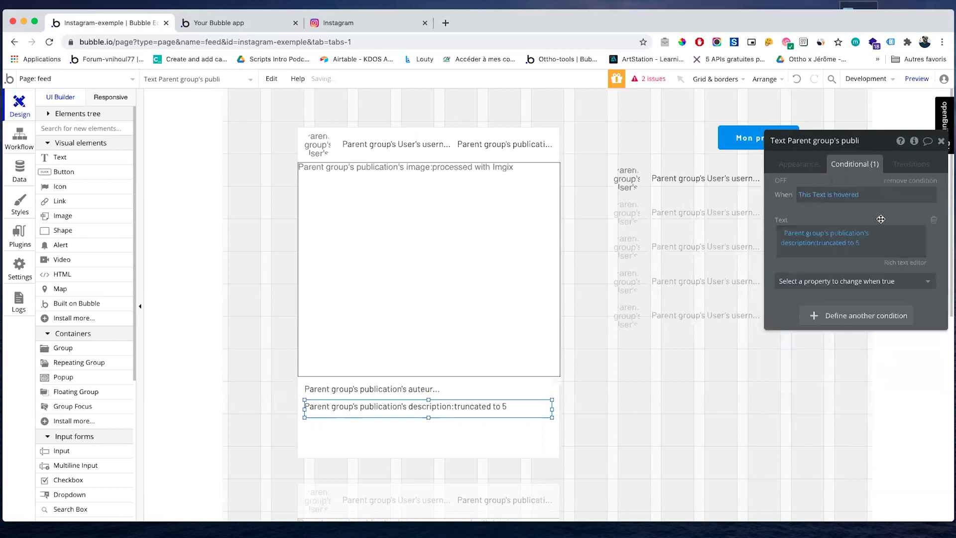
left_click(857, 244)
left_click(853, 242)
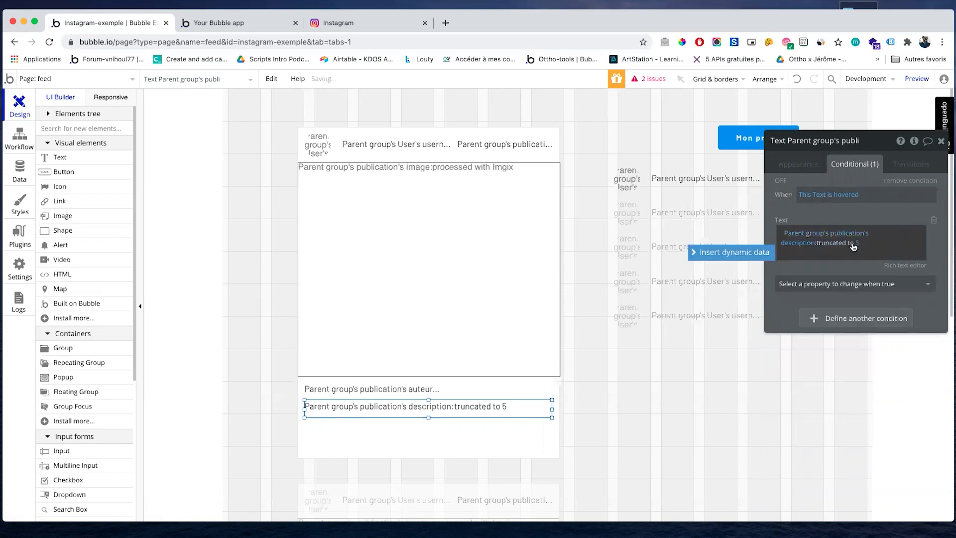
left_click(853, 243)
left_click(853, 243)
left_click(856, 242)
key("BackSpace")
key("BackSpace")
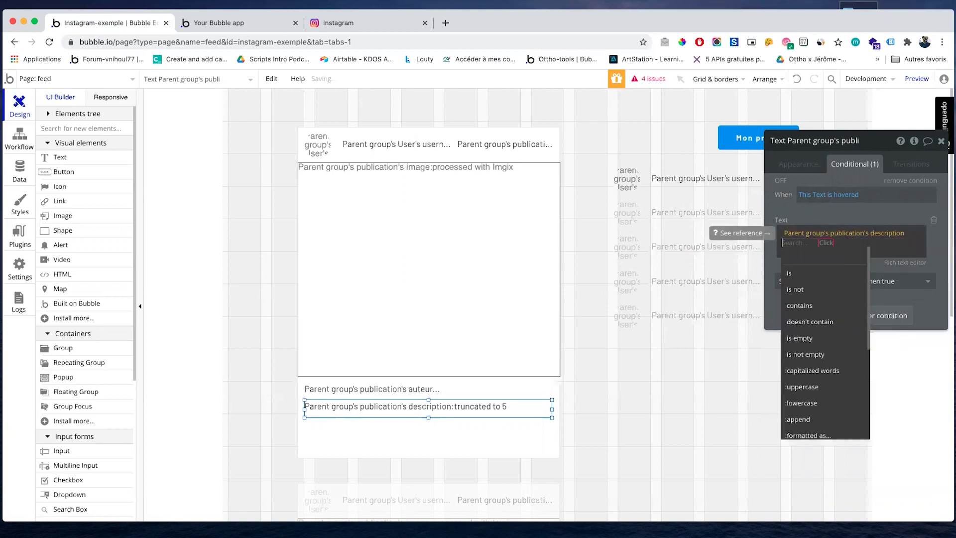
left_click(890, 279)
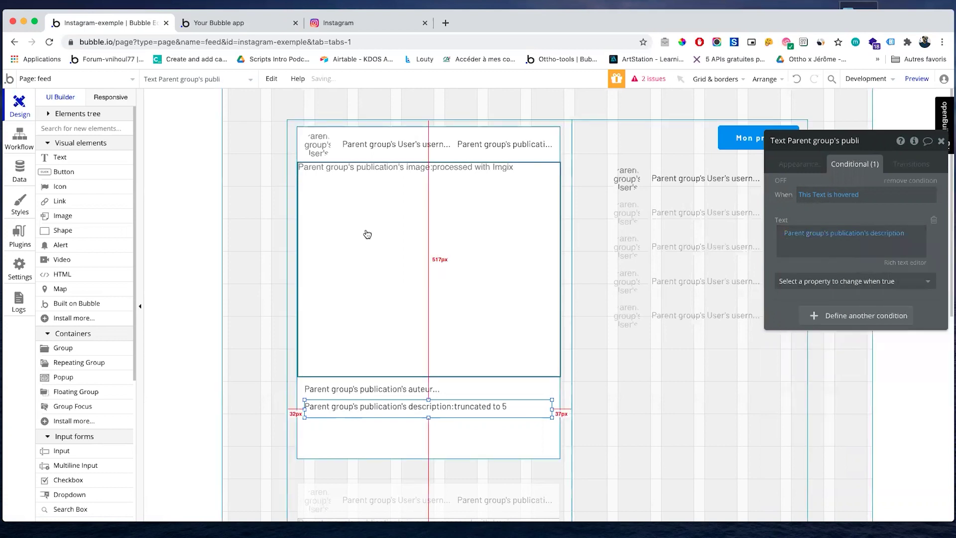
Check the hover behaviour on the live feed and return to the editor.
key("ctrl+Tab")
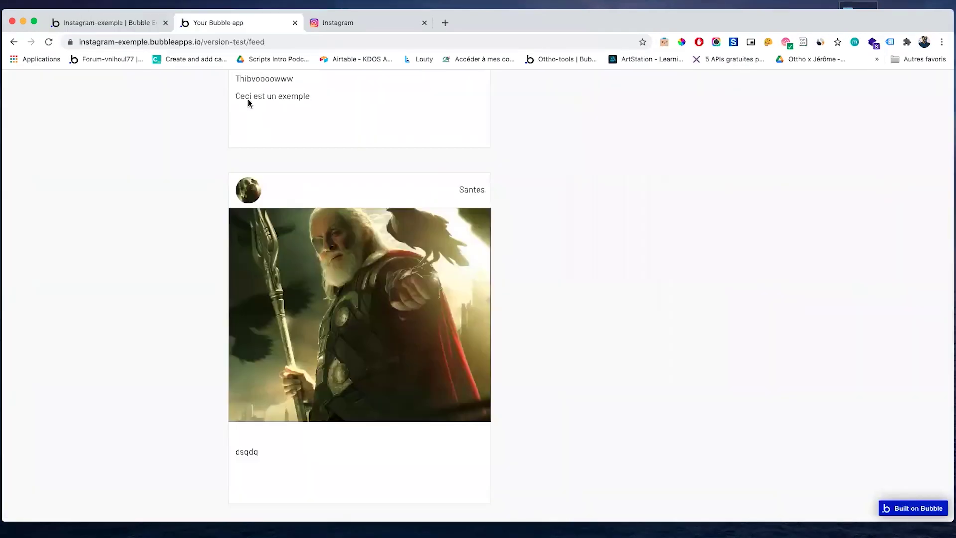
scroll(254, 456, "down", 7)
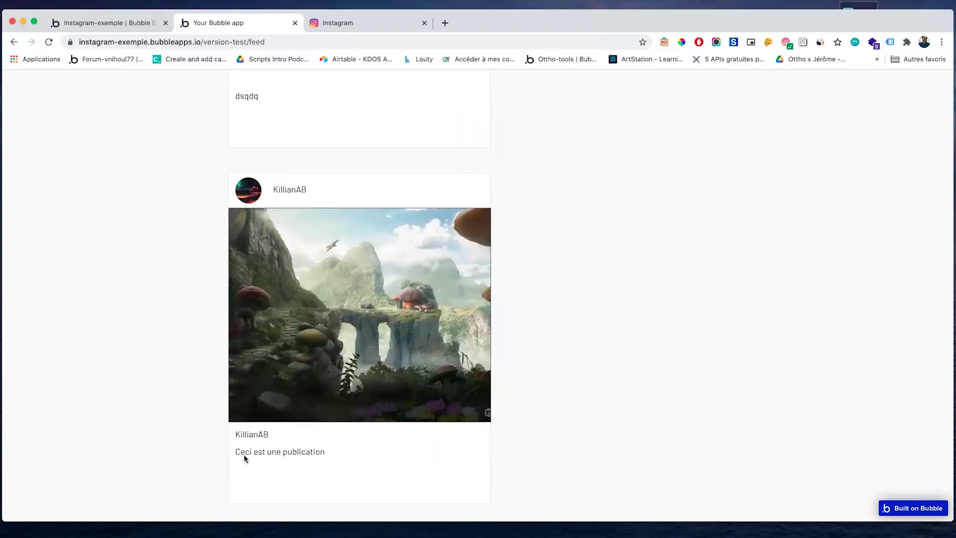
left_click(115, 22)
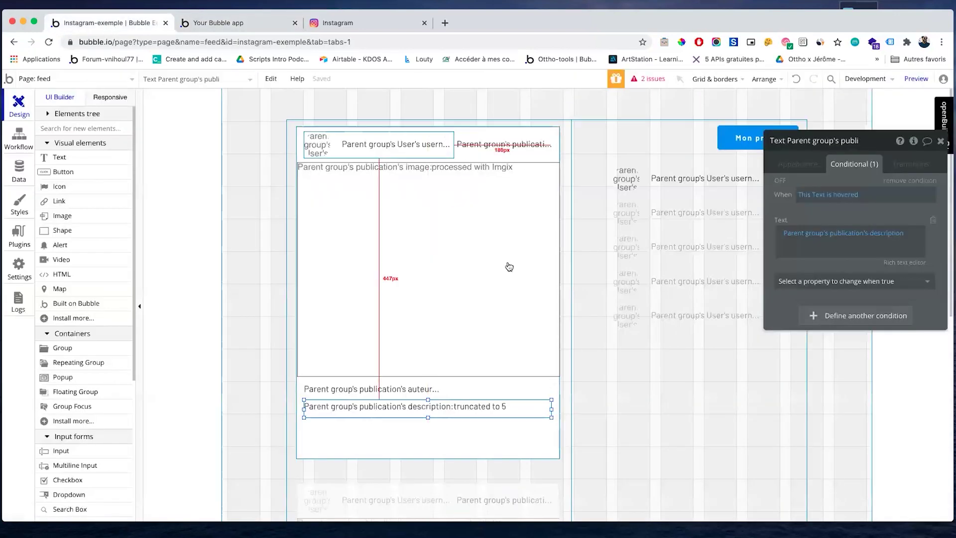
Append '... plus' after the truncated description expression, then open the feed's publication search.
left_click(370, 389)
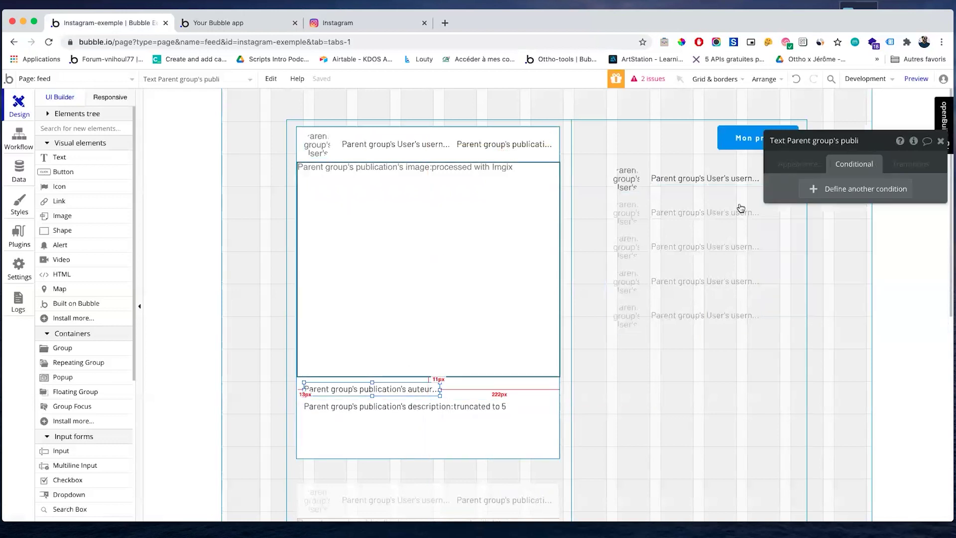
left_click(451, 404)
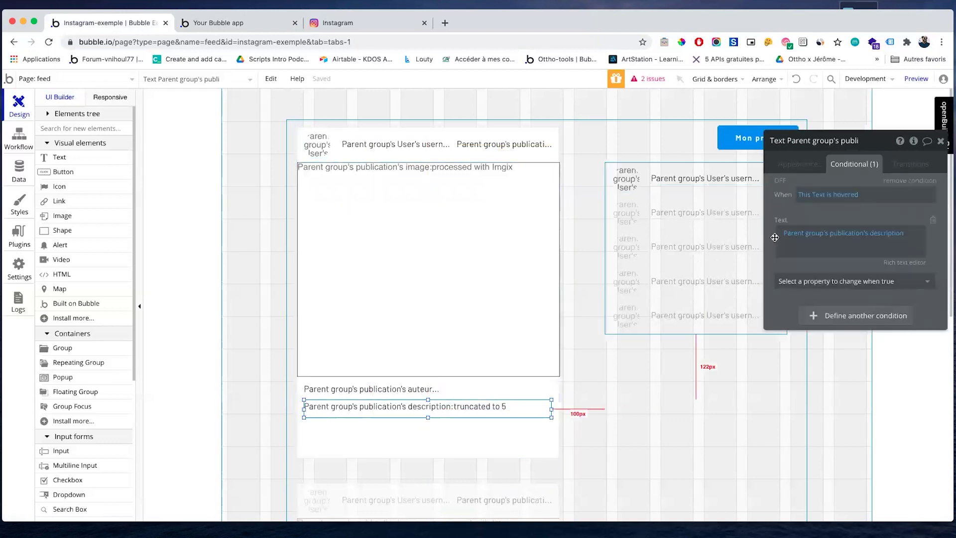
left_click(797, 164)
left_click(842, 201)
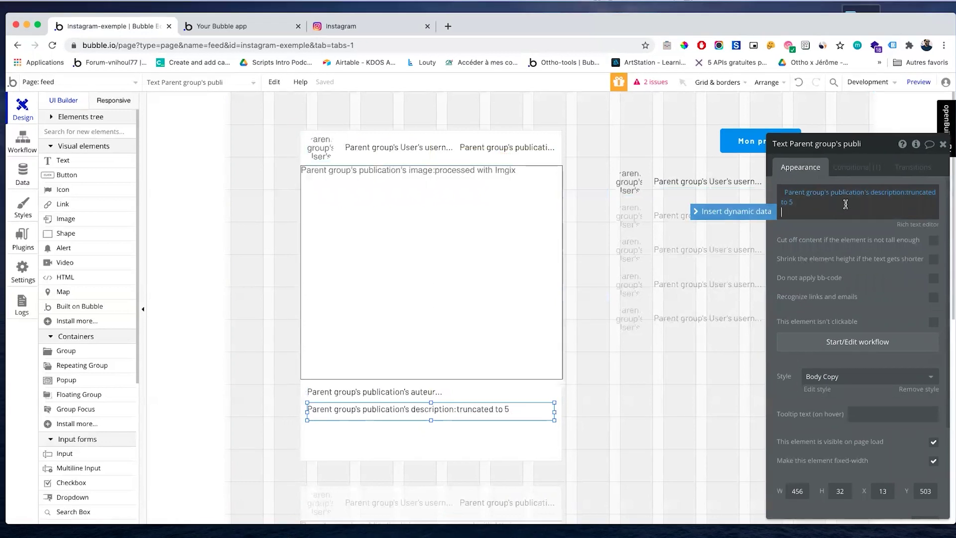
type("... plus")
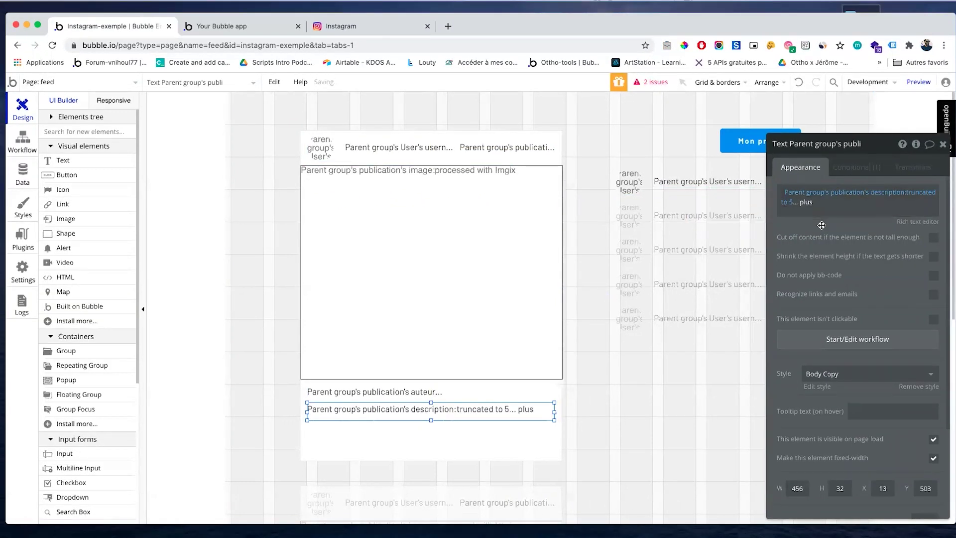
left_click(562, 326)
left_click(910, 215)
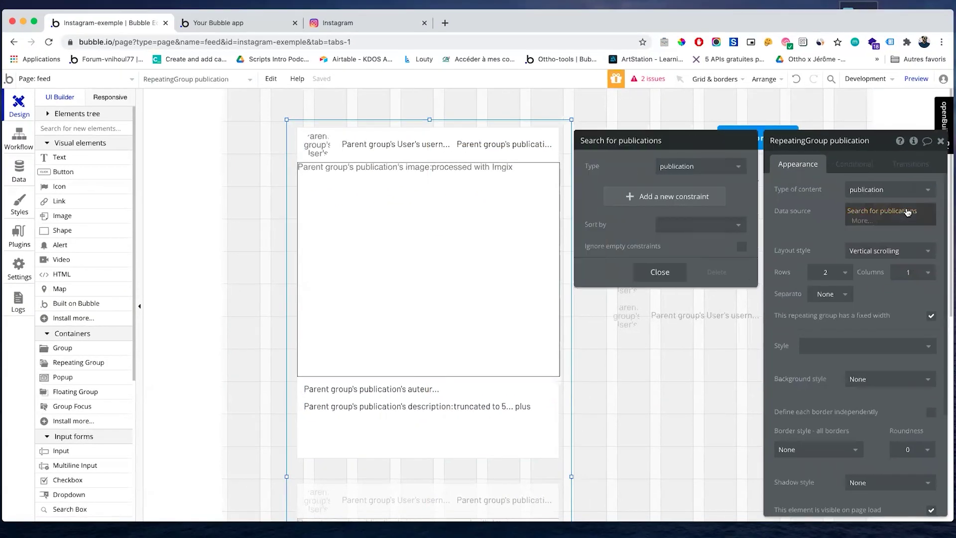
Sort the feed's publications by Created Date, descending, and preview the result in the live feed.
left_click(677, 225)
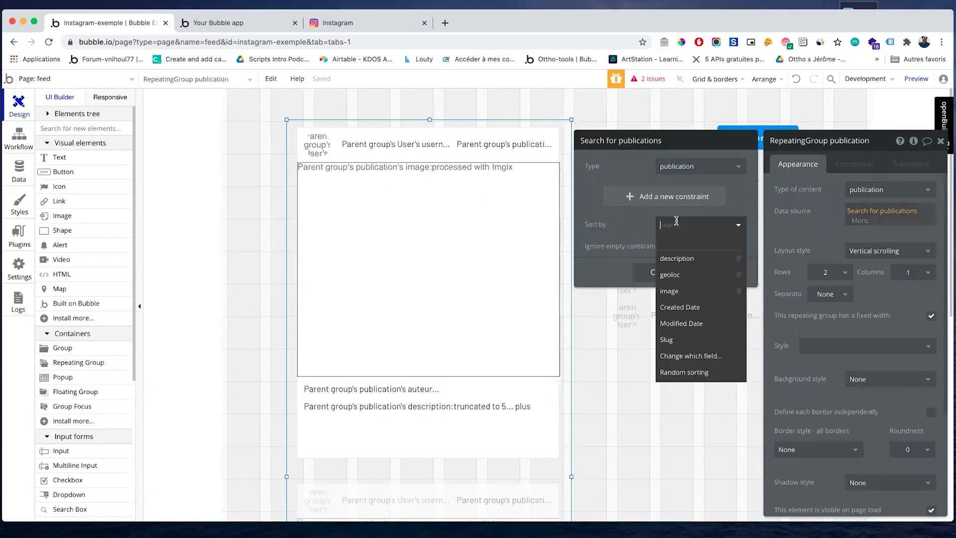
left_click(679, 307)
left_click(677, 246)
left_click(675, 278)
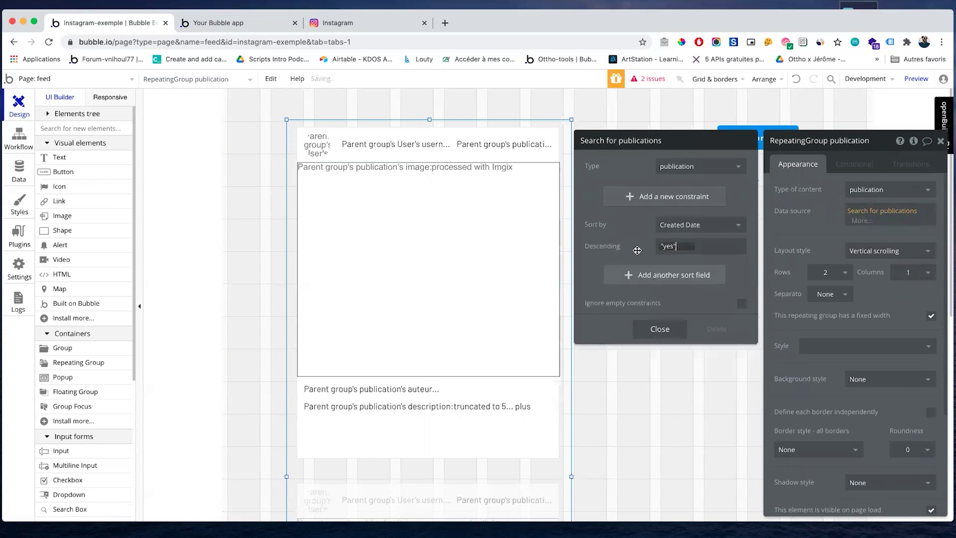
key("ctrl+Tab")
scroll(322, 207, "down", 5)
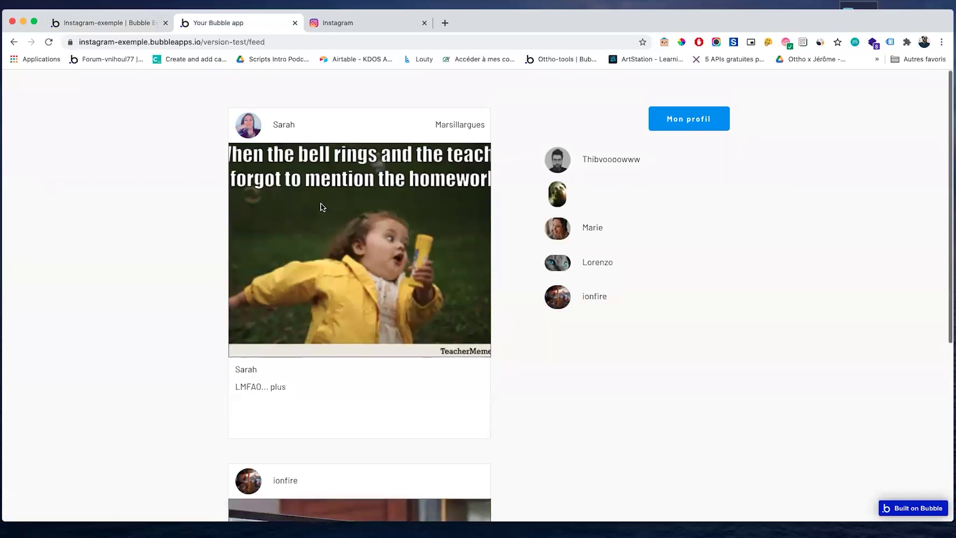
left_click(107, 21)
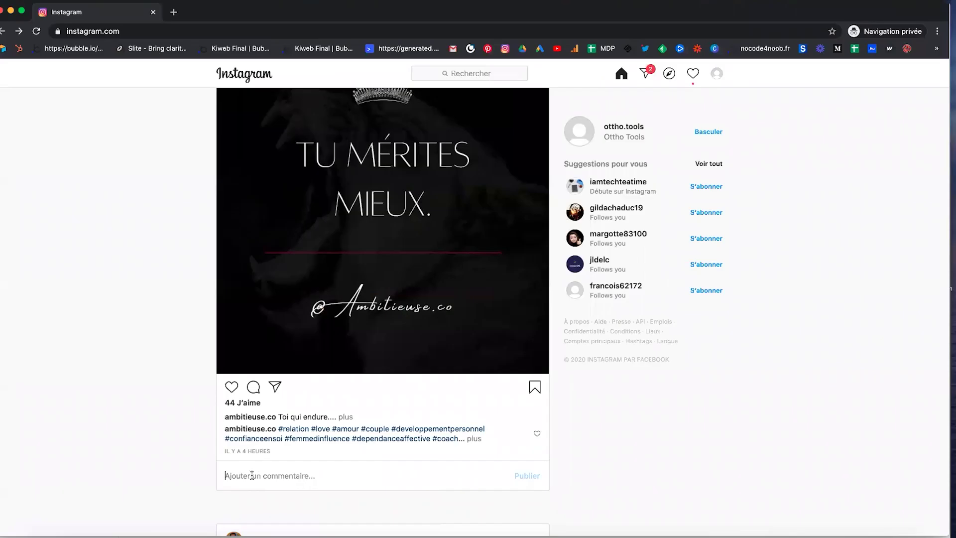
scroll(218, 463, "down", 12)
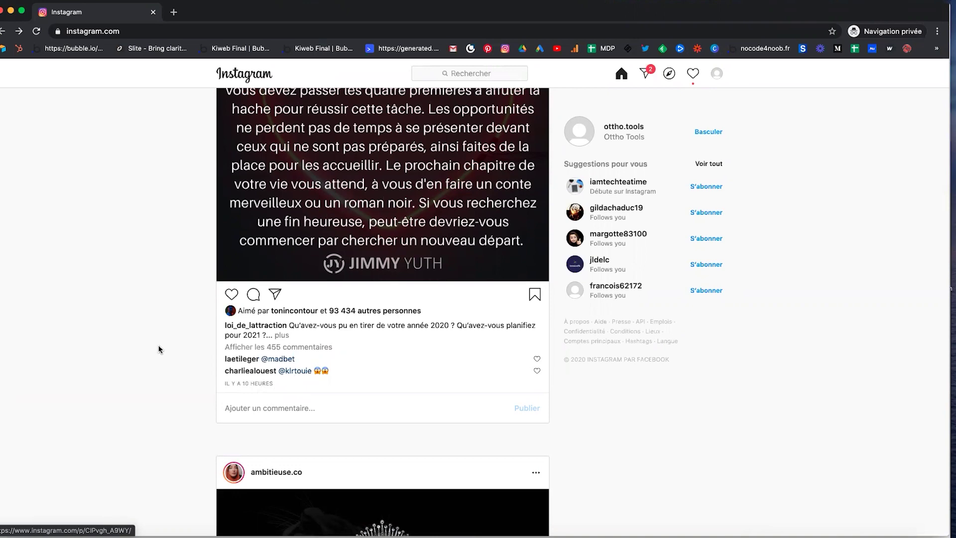
key("ctrl+Left")
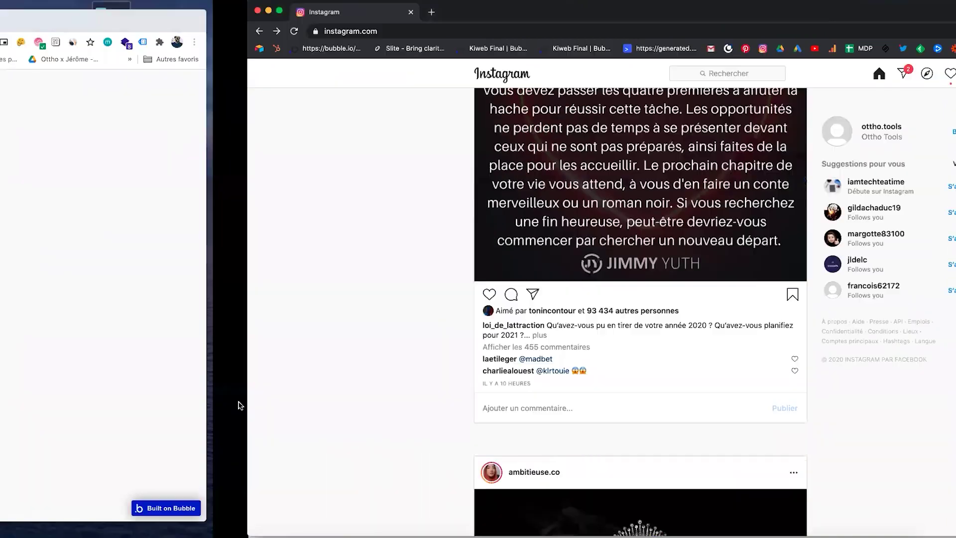
Extend the post content group downward and make each feed cell taller.
left_click(133, 23)
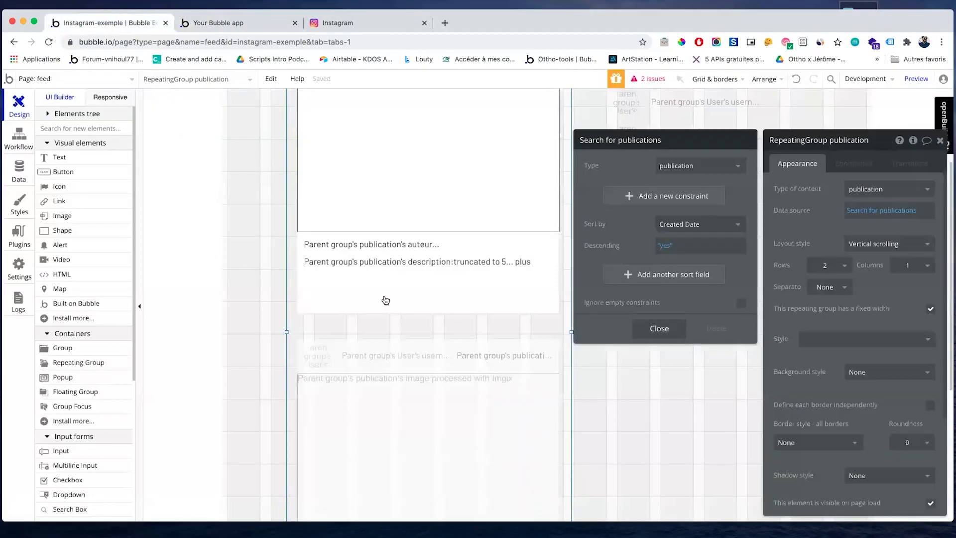
left_click(386, 299)
scroll(422, 330, "down", 5)
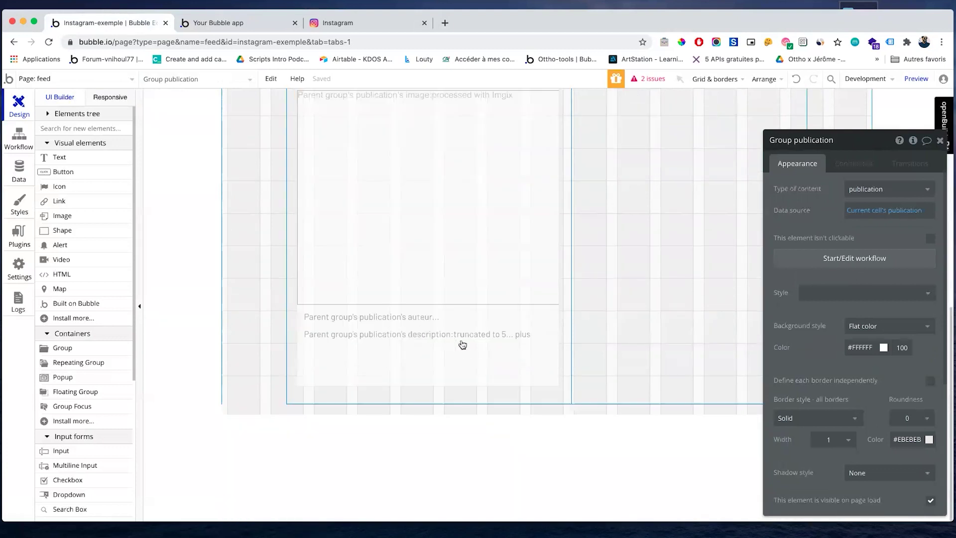
left_click(600, 405)
left_click_drag(551, 408, 551, 493)
left_click(522, 397)
left_click_drag(433, 403, 431, 478)
Draw a new empty group below the post card.
scroll(412, 380, "down", 3)
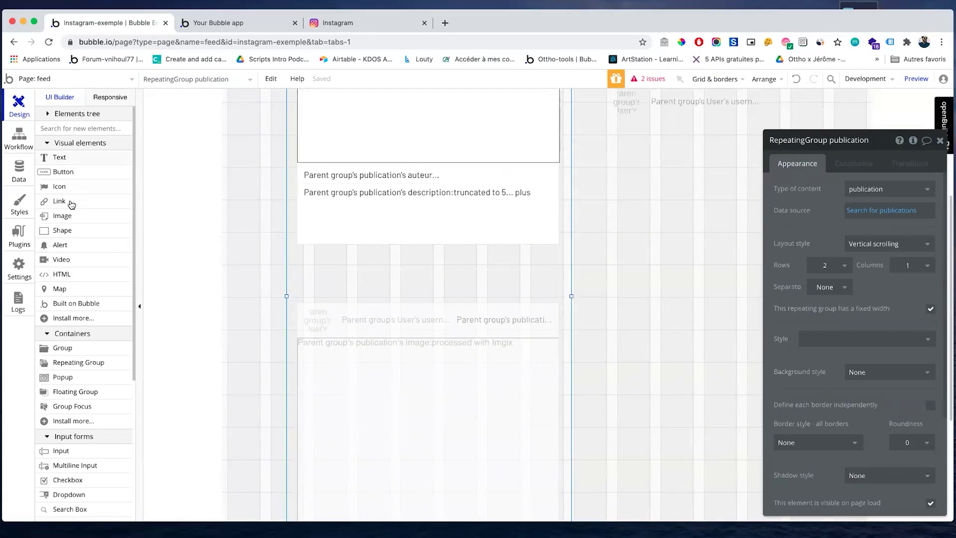
left_click(68, 349)
mouse_move(541, 286)
left_mouse_down()
mouse_move(331, 170)
mouse_move(327, 152)
mouse_move(295, 220)
mouse_move(298, 244)
left_mouse_up()
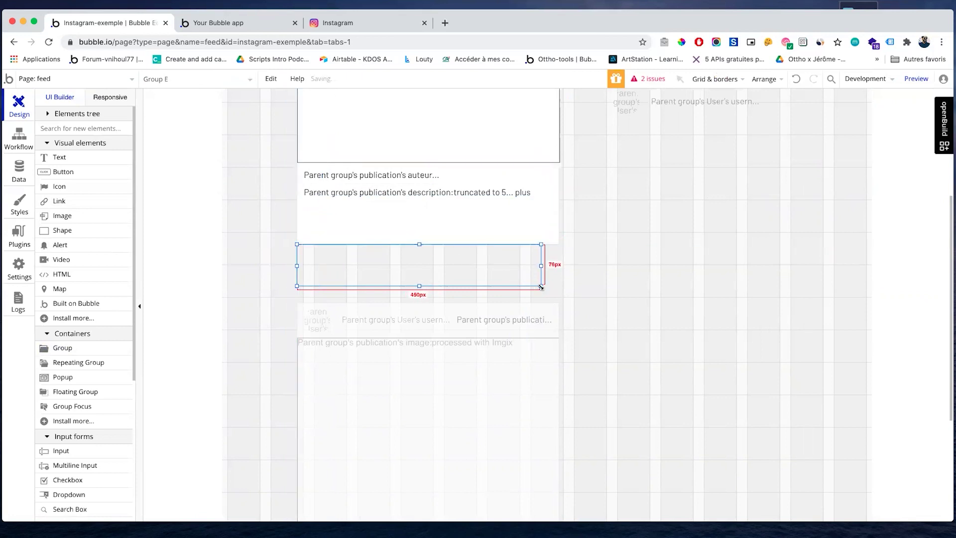
Try a solid border on the post image, then set it back to none.
left_click(510, 105)
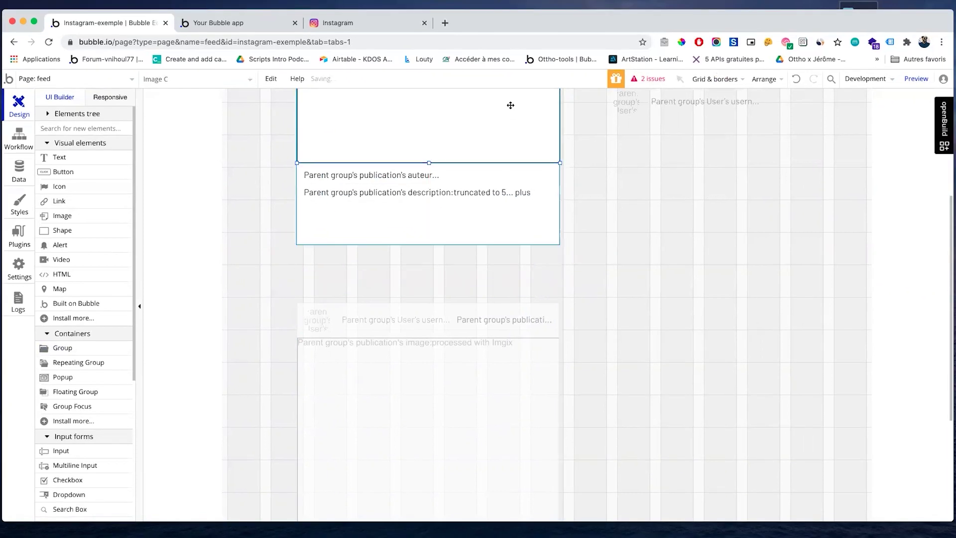
double_click(511, 105)
left_click(863, 285)
left_click(861, 306)
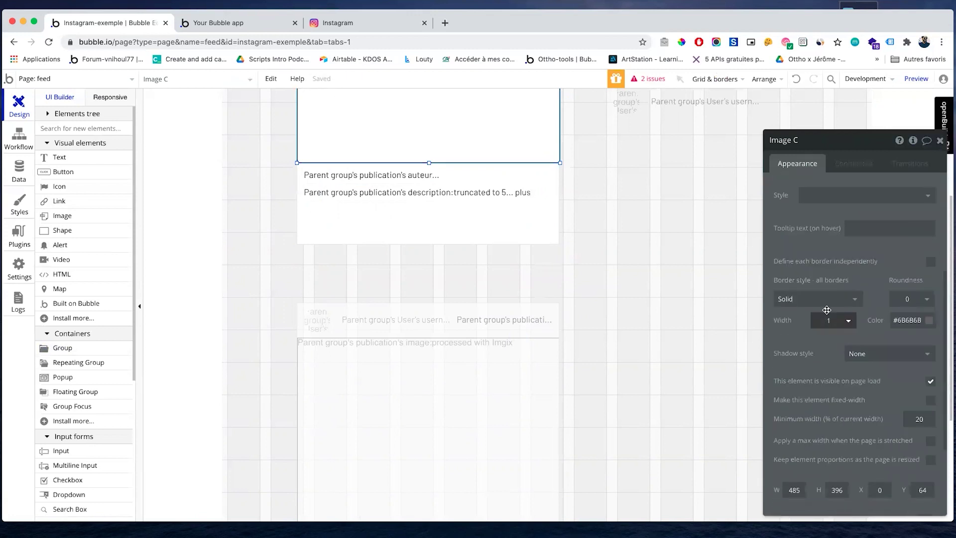
left_click(822, 300)
left_click(792, 314)
Create a new 'instagroup' style from the post card group.
left_click(560, 235)
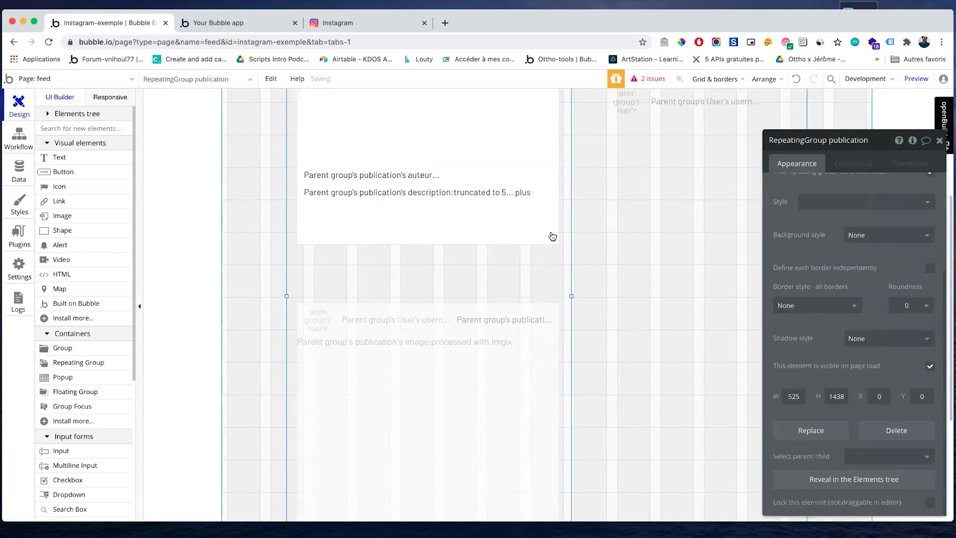
left_click(552, 236)
scroll(829, 207, "up", 4)
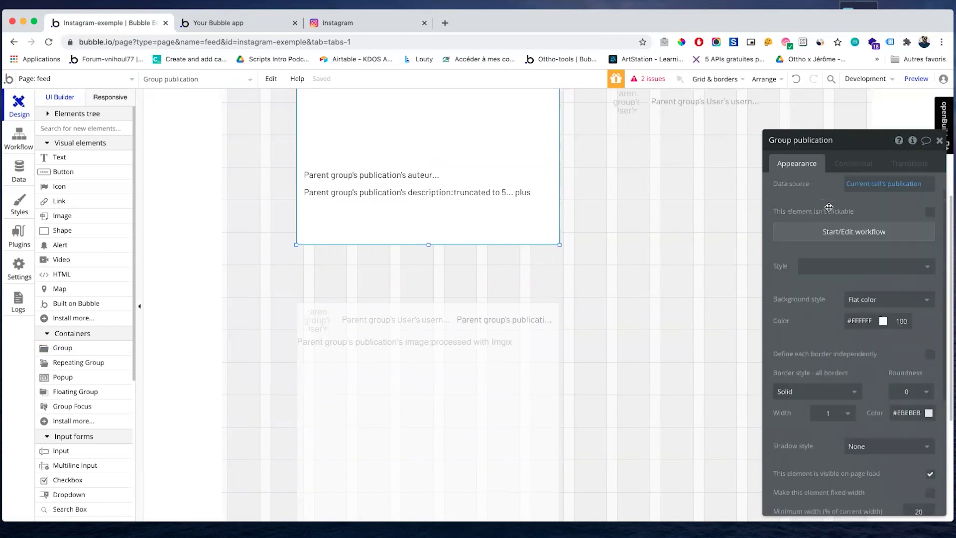
left_click(839, 293)
left_click(831, 425)
type("instagroup")
key("Return")
Apply the Instagroup style to the new empty group and adjust its width.
left_click(492, 274)
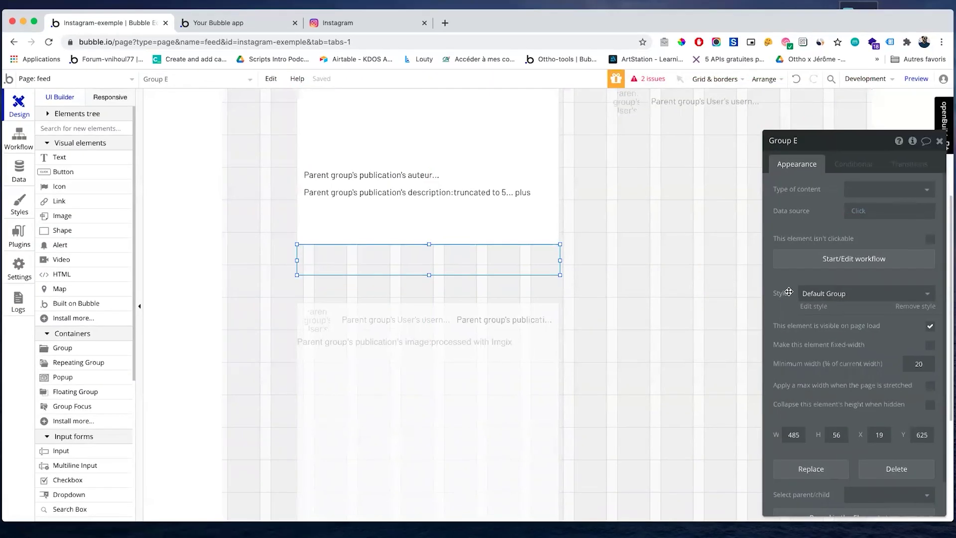
left_click(816, 301)
left_click(819, 408)
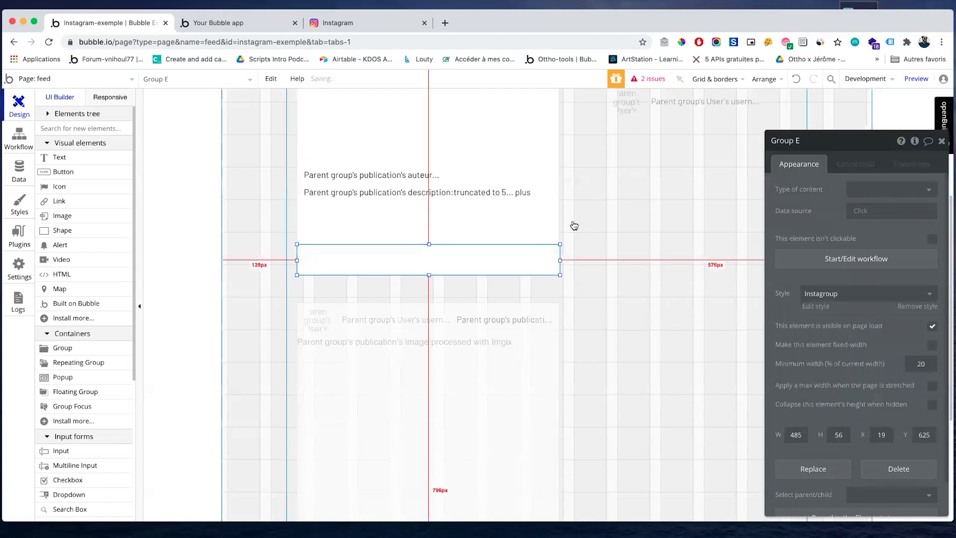
left_click_drag(561, 259, 545, 277)
left_click(542, 277)
left_click(506, 263)
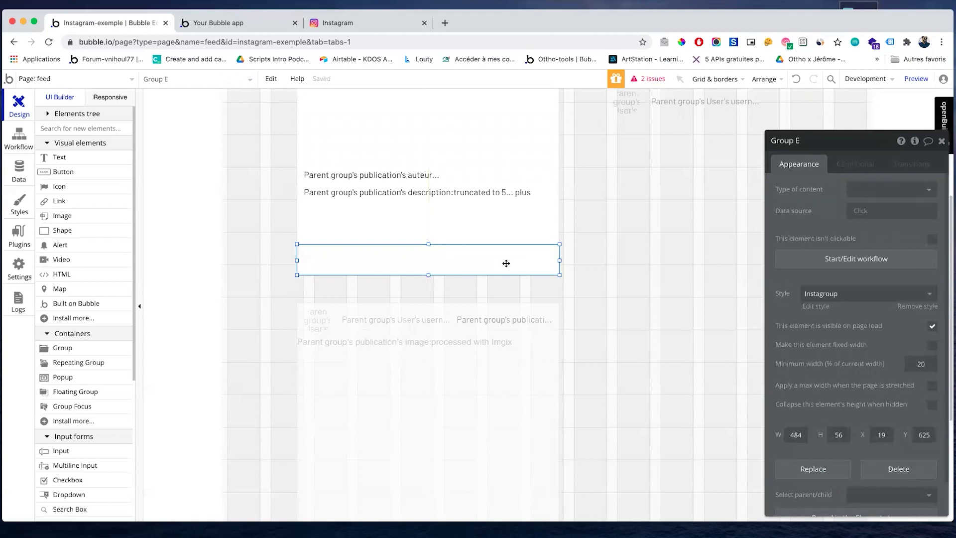
scroll(75, 242, "down", 2)
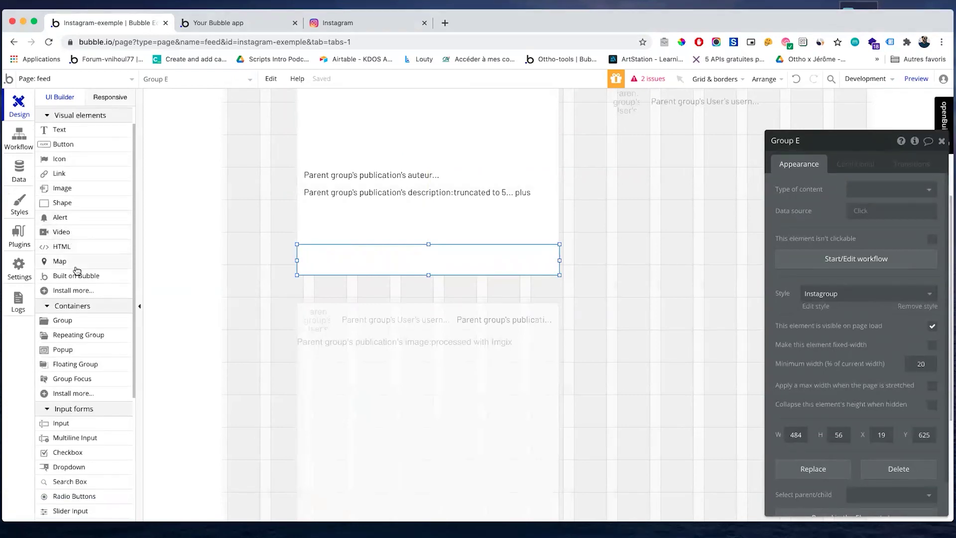
scroll(77, 270, "down", 5)
Add a text input inside the empty group, widen it, and leave it without a preset style.
left_click(67, 296)
left_click(311, 257)
mouse_move(329, 260)
left_mouse_down()
mouse_move(321, 257)
mouse_move(330, 259)
left_mouse_up()
left_click_drag(441, 260, 471, 260)
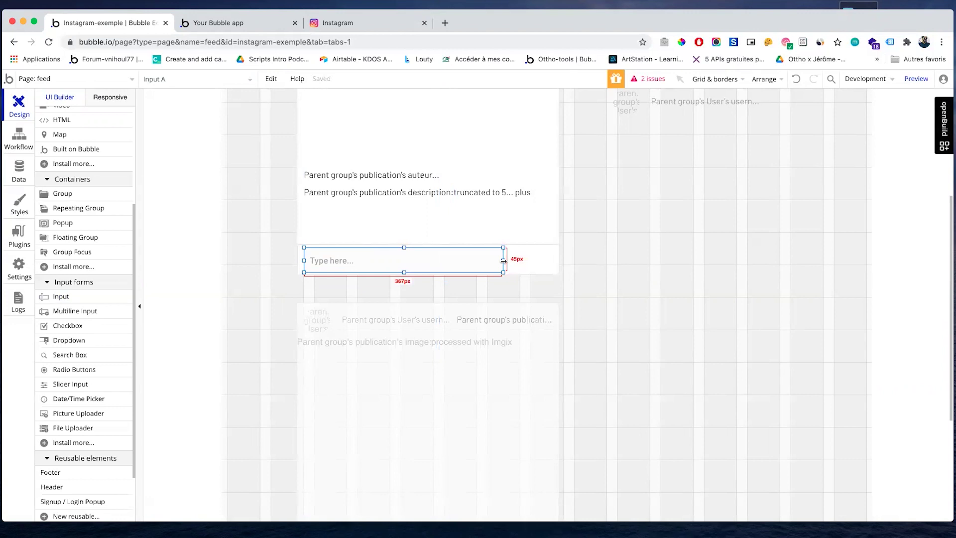
double_click(461, 261)
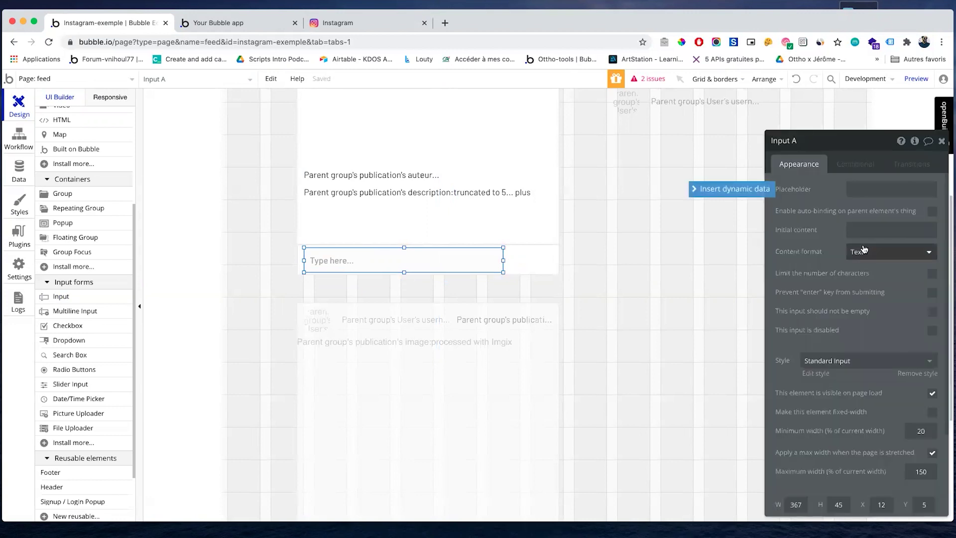
left_click(825, 360)
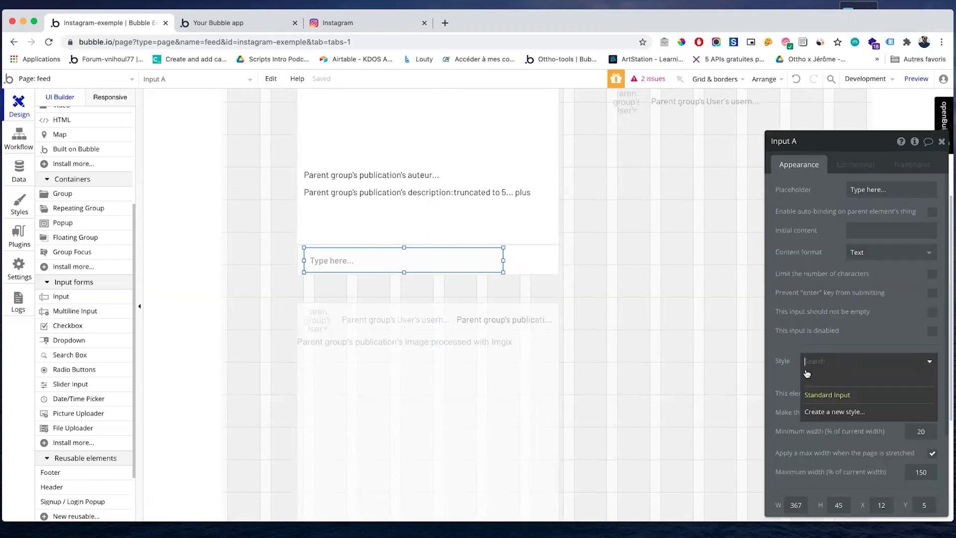
left_click(811, 375)
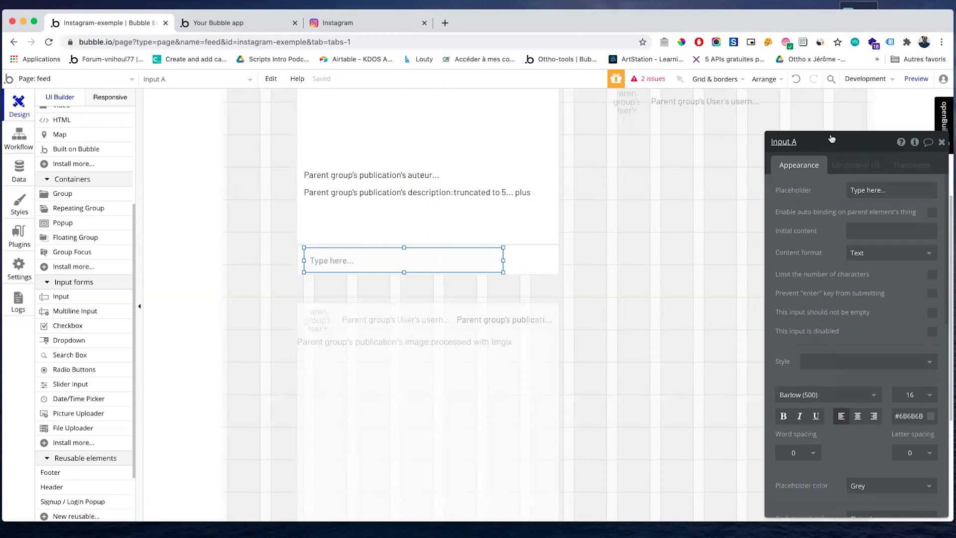
Remove the comment input's top, right and left borders.
scroll(769, 318, "down", 5)
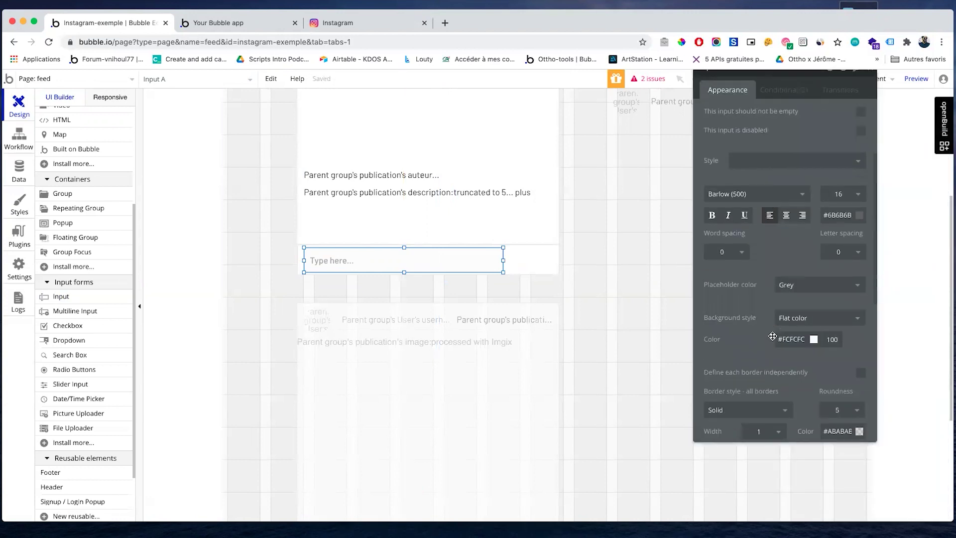
scroll(859, 218, "down", 3)
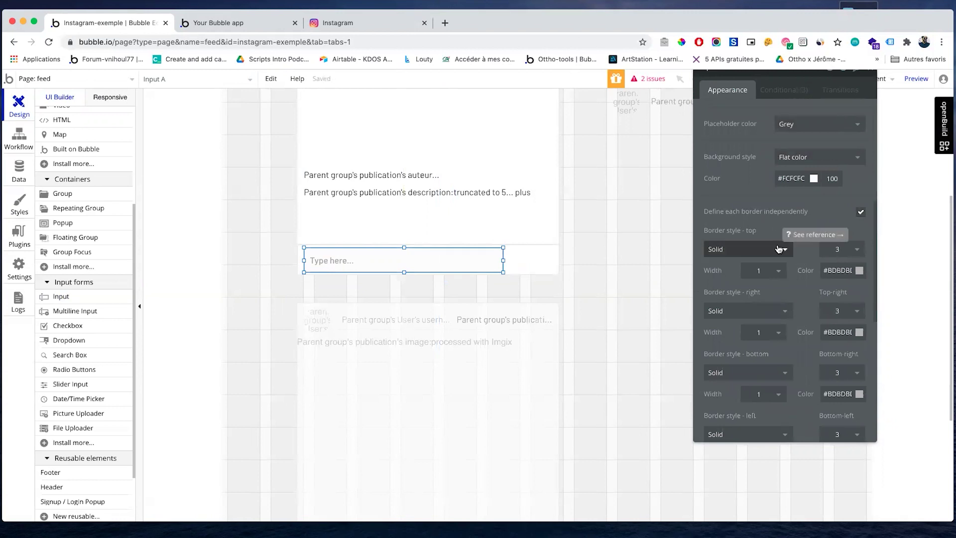
left_click(780, 249)
left_click(717, 265)
left_click(751, 291)
left_click(717, 305)
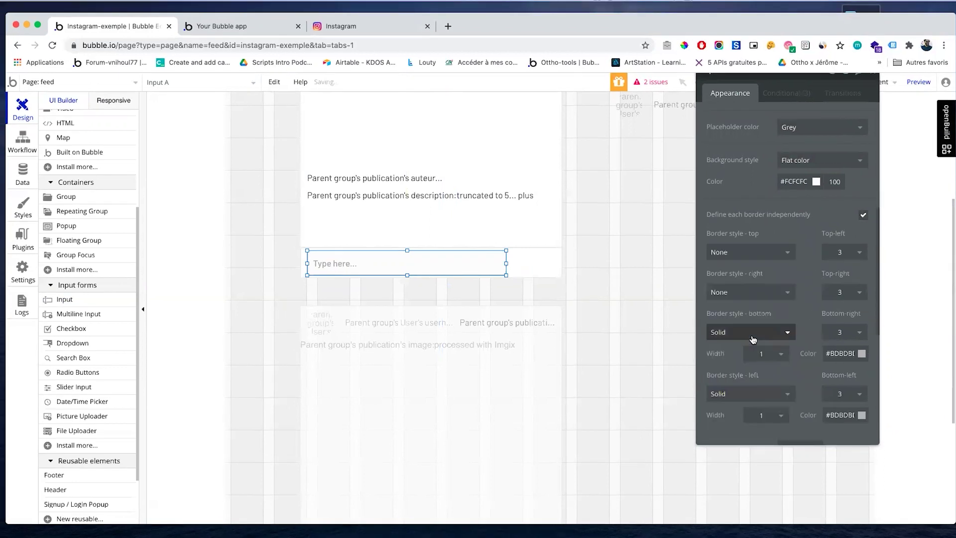
left_click(758, 386)
left_click(718, 405)
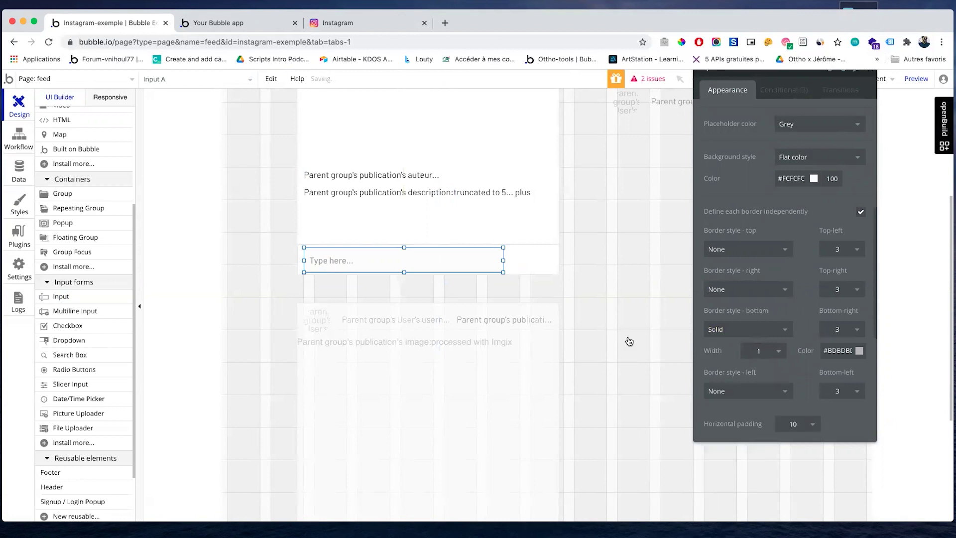
Remove the input's background fill and bottom border, checking Instagram's feed for reference.
left_click(609, 319)
left_click(467, 263)
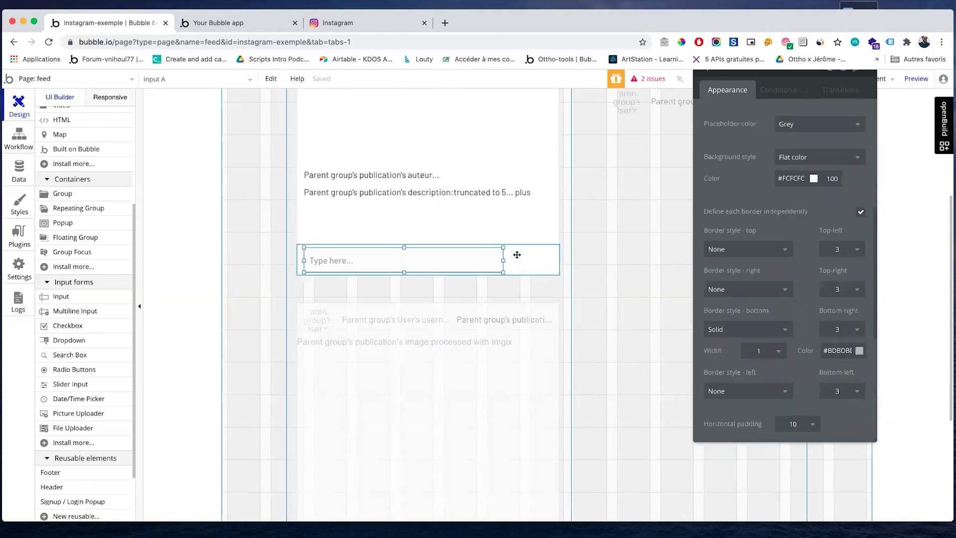
left_click(802, 164)
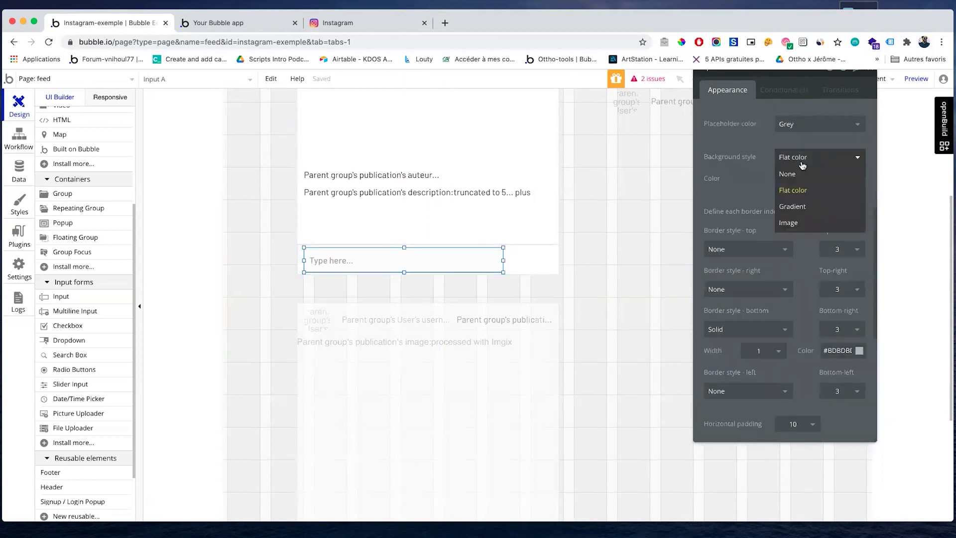
left_click(793, 173)
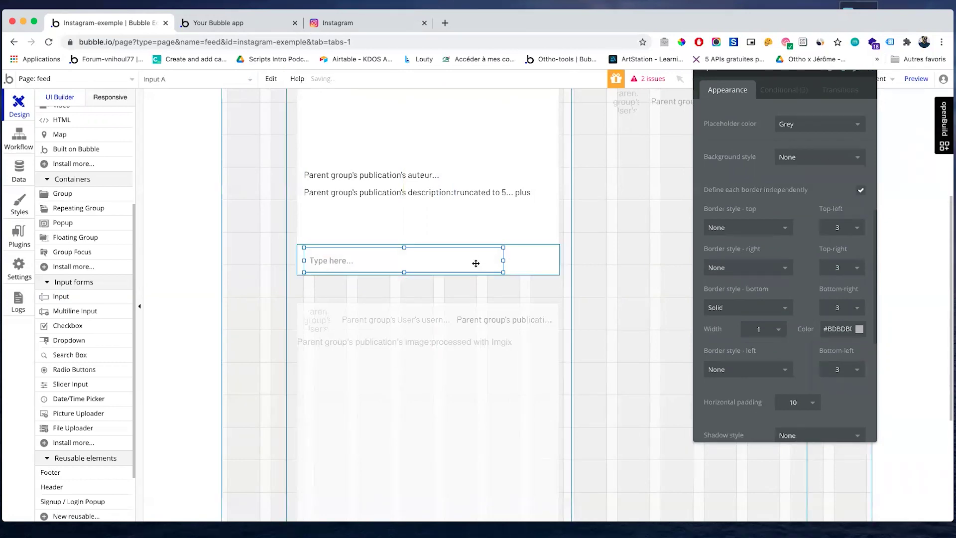
key("ctrl+Right")
scroll(315, 428, "down", 2)
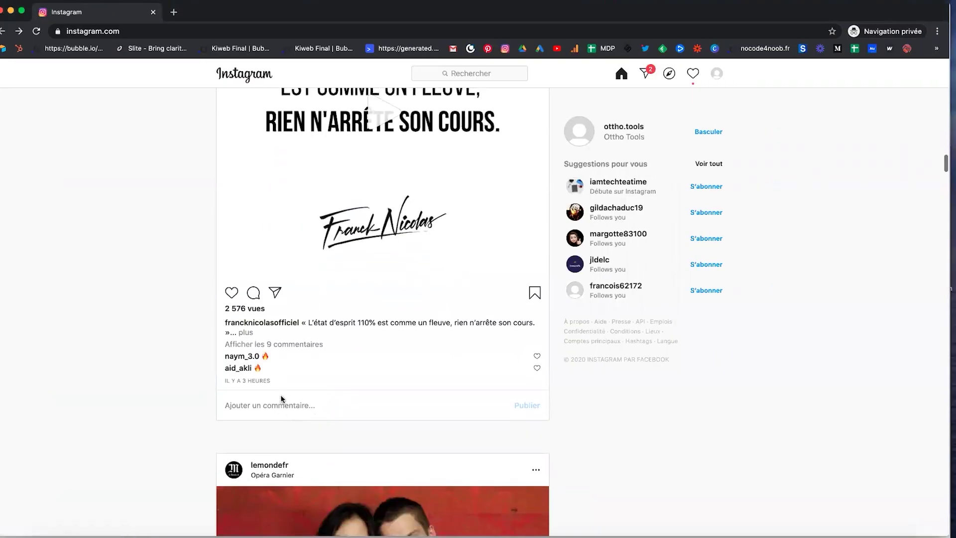
key("ctrl+Left")
left_click(761, 308)
left_click(744, 323)
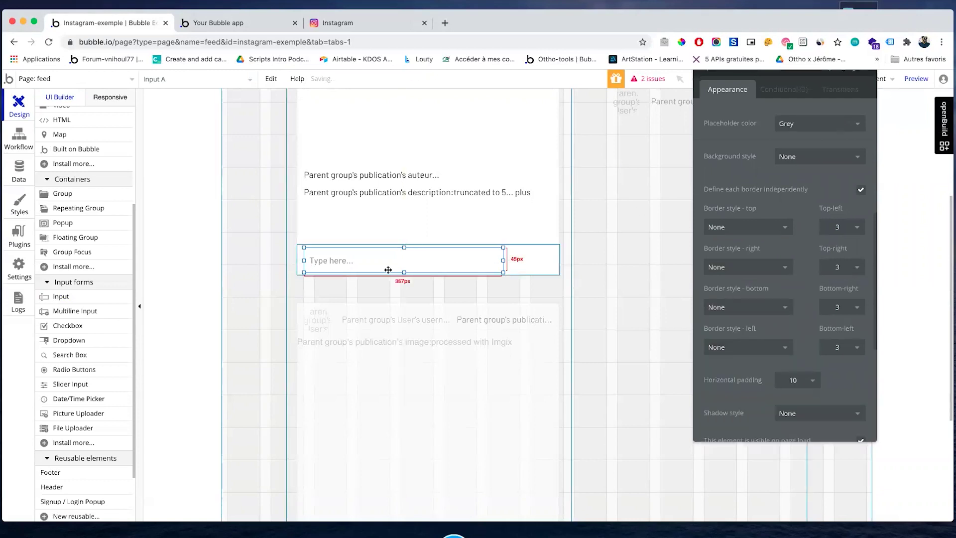
Set the comment input's placeholder to 'Votre commentaire'.
left_click(277, 301)
left_click(331, 260)
scroll(700, 179, "up", 5)
left_click(796, 115)
type("Votre commentaire")
scroll(80, 310, "up", 5)
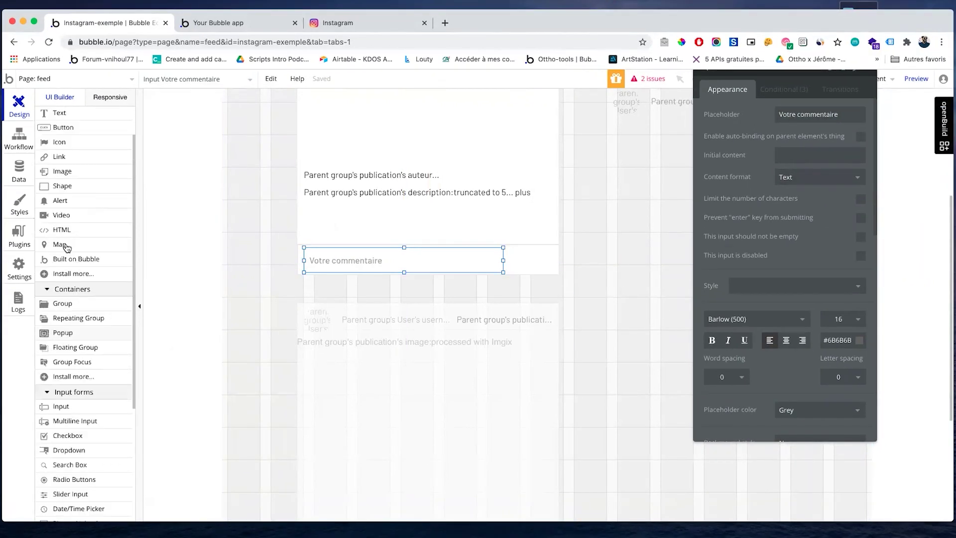
scroll(85, 369, "down", 5)
scroll(85, 369, "up", 5)
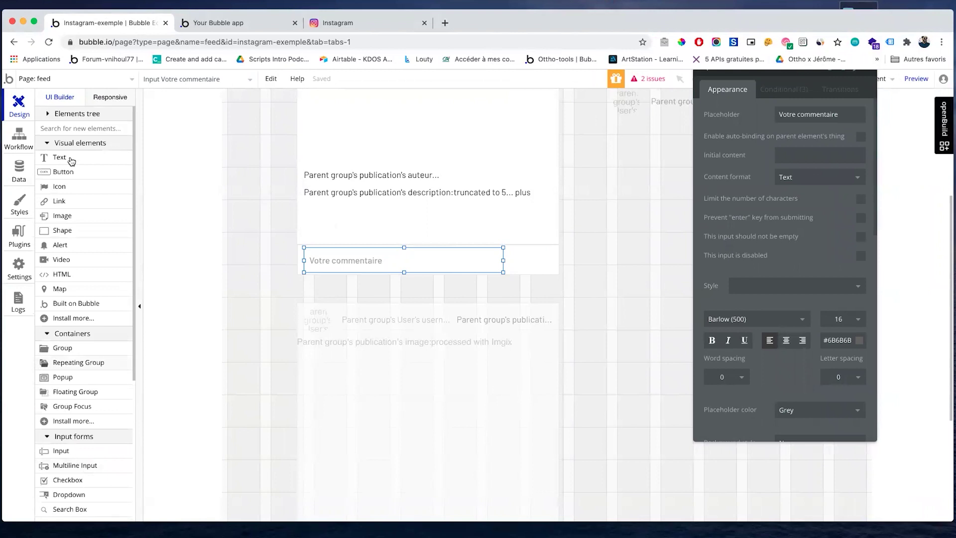
Add a button beside the comment input and detach it from any preset style.
key("Escape")
left_click_drag(482, 252, 486, 249)
left_click(771, 198)
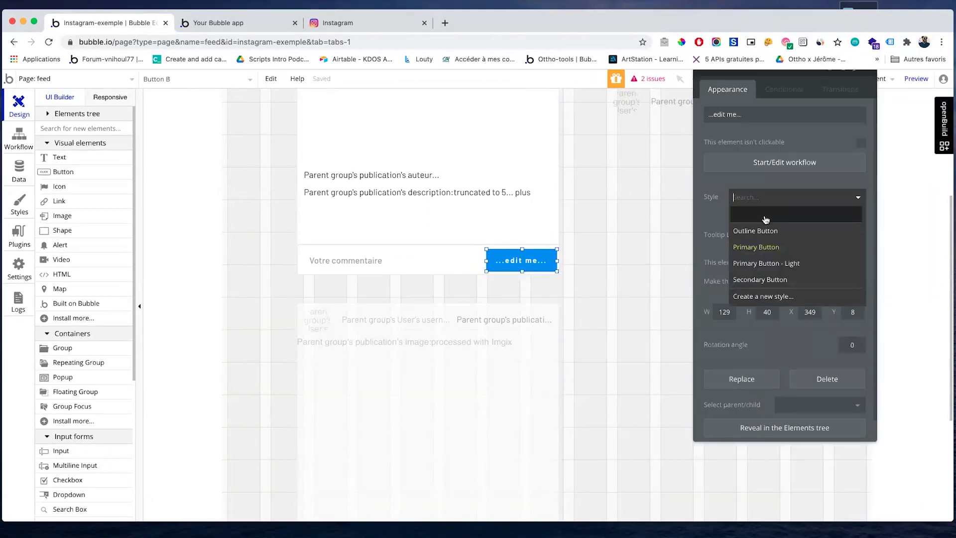
left_click(760, 230)
left_click(765, 199)
left_click(751, 213)
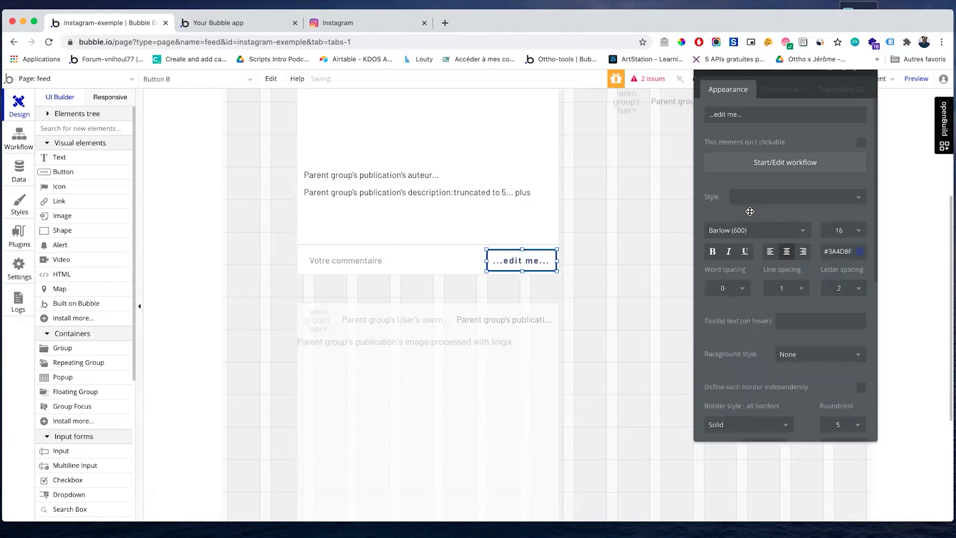
Give the button grey #575757 text, no border and the label 'Publier', then narrow it.
scroll(856, 227, "down", 1)
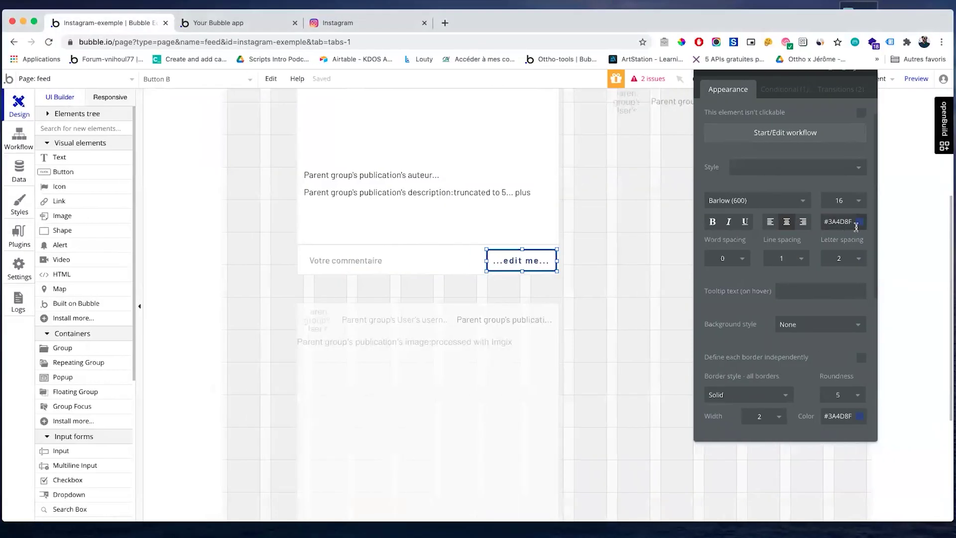
left_click(856, 225)
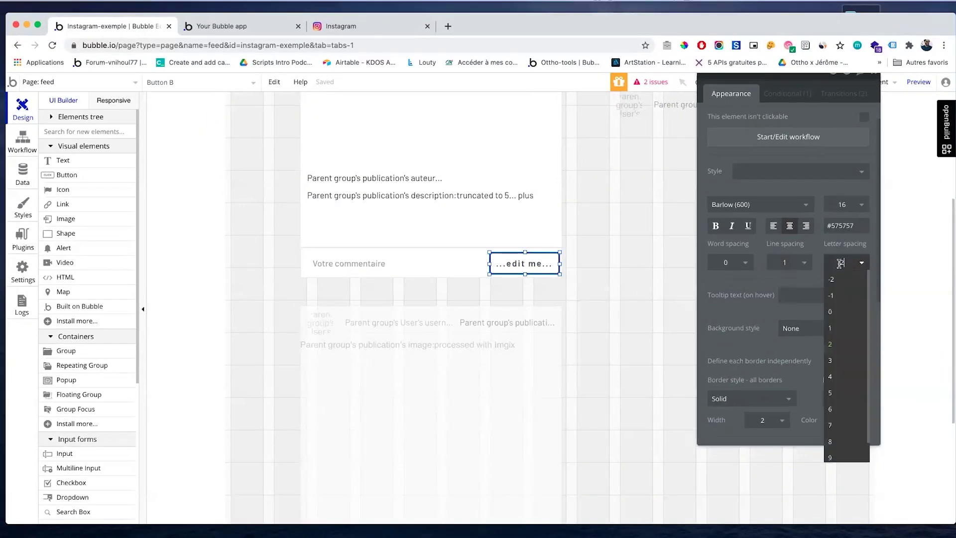
left_click(726, 397)
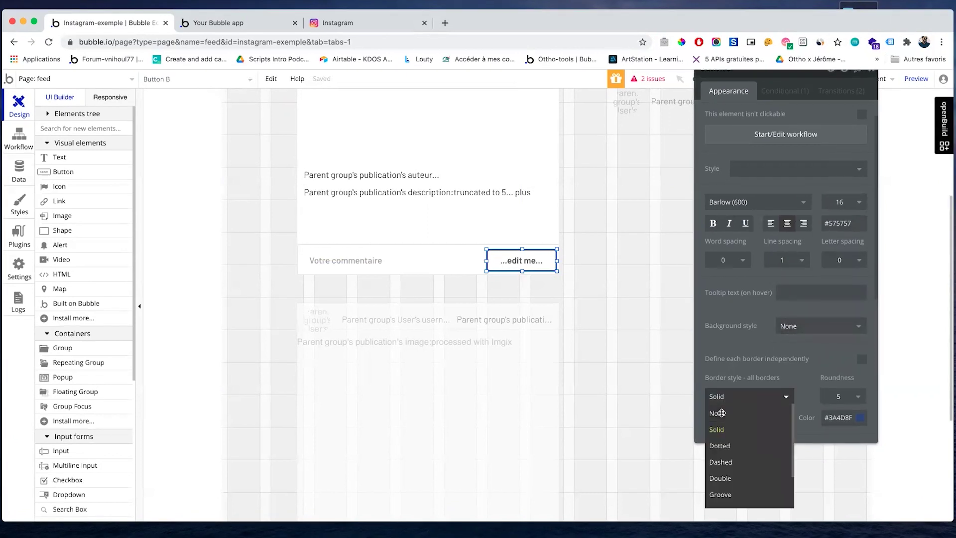
left_click(718, 414)
scroll(752, 131, "up", 1)
triple_click(752, 116)
type("Publier")
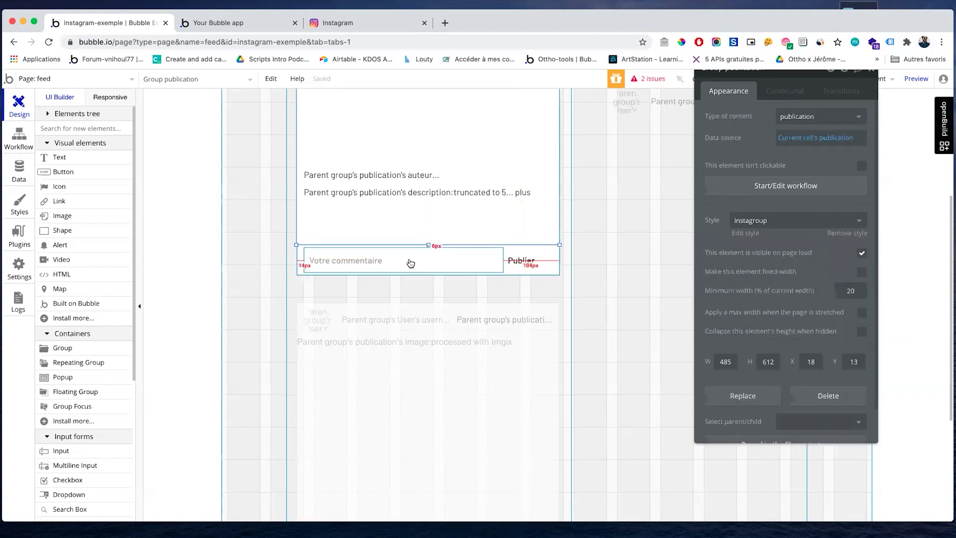
left_click_drag(482, 263, 503, 261)
left_click(441, 260)
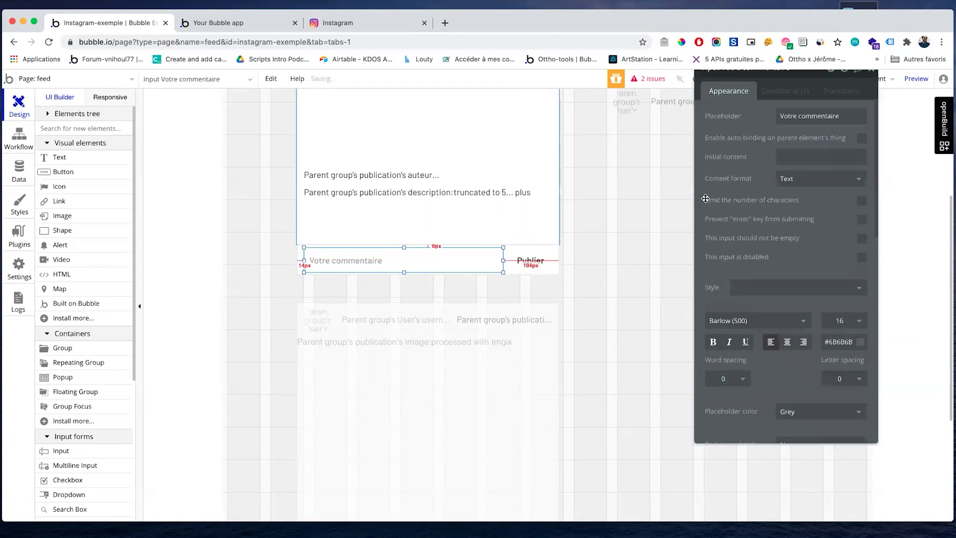
left_click(19, 167)
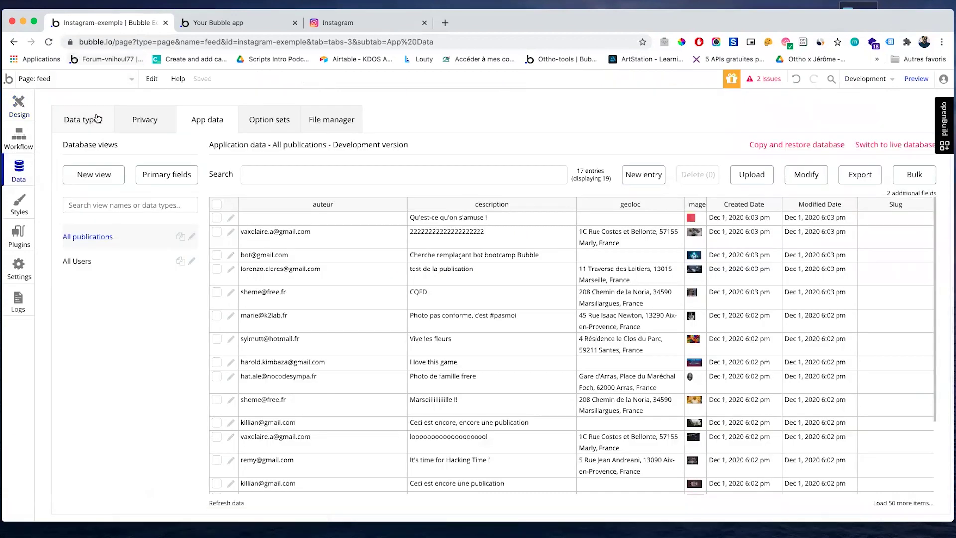
Create a new data type named 'commentaire'.
left_click(96, 119)
left_click(171, 236)
type("commentaire")
left_click(244, 236)
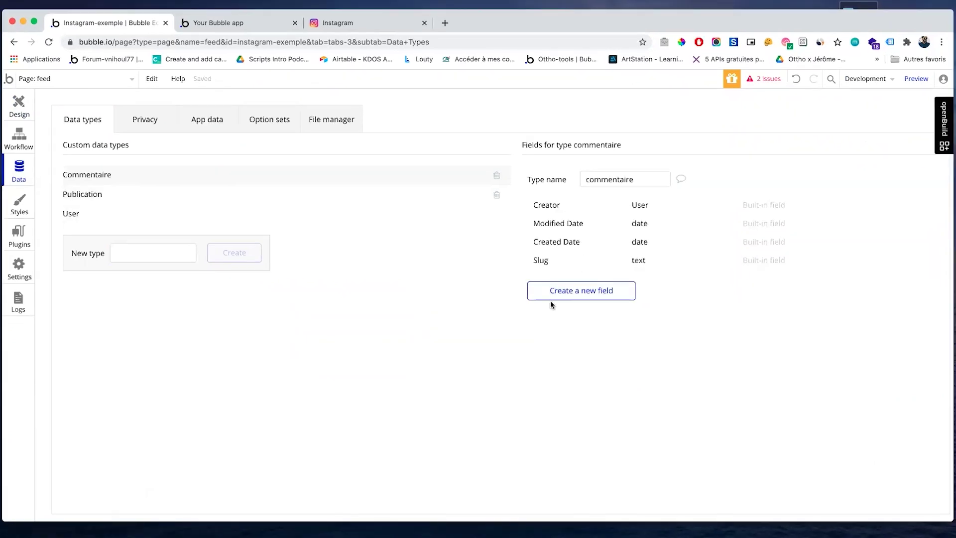
Add an auteur field of type User to commentaire.
left_click(549, 291)
left_click(534, 227)
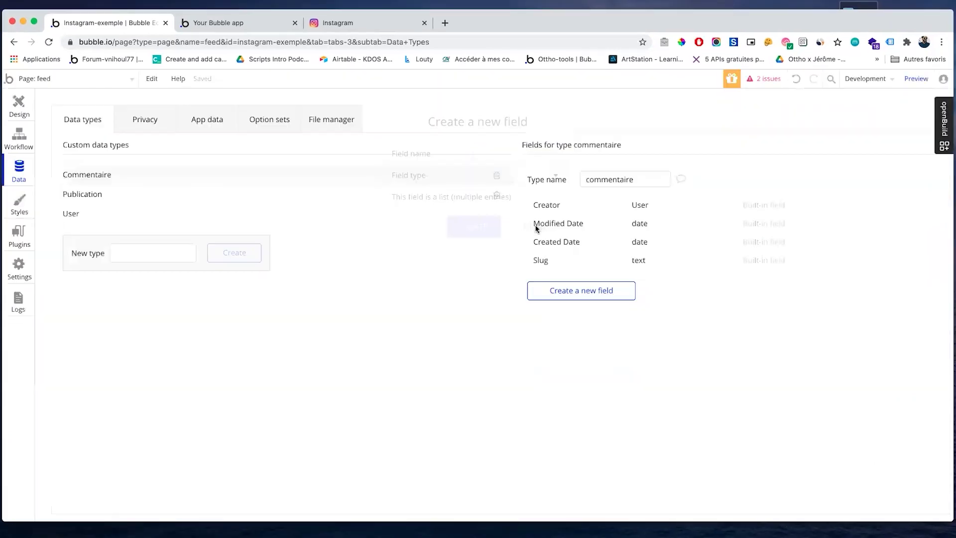
left_click(564, 283)
type("auteur")
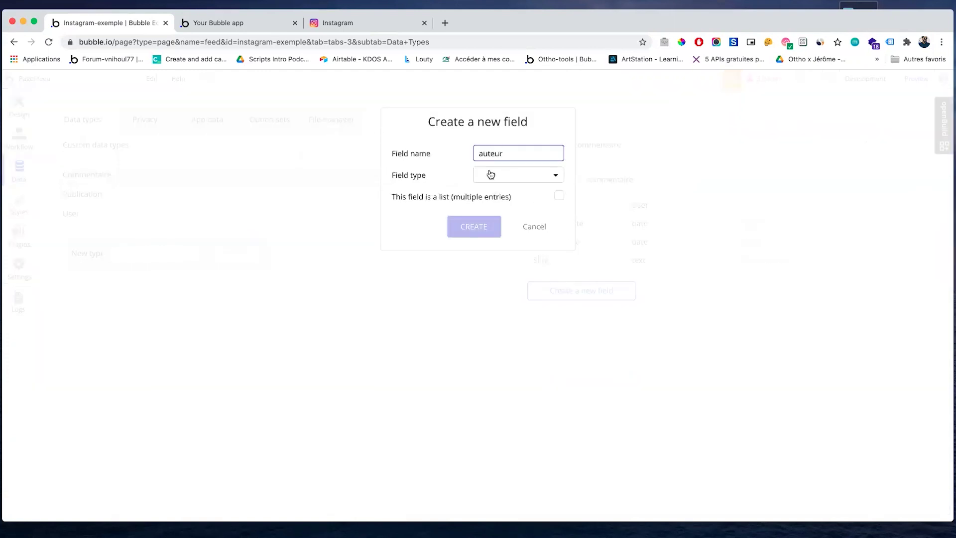
left_click(491, 174)
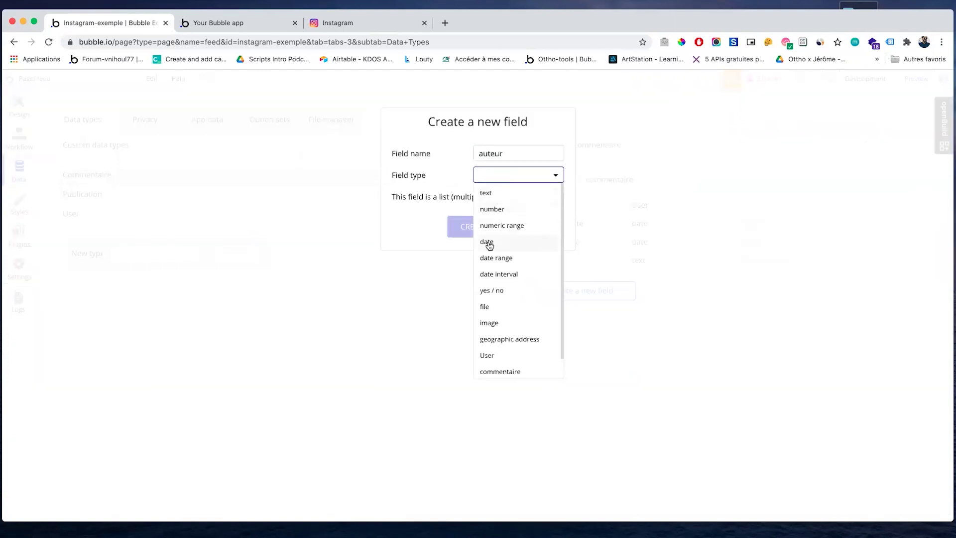
left_click(487, 357)
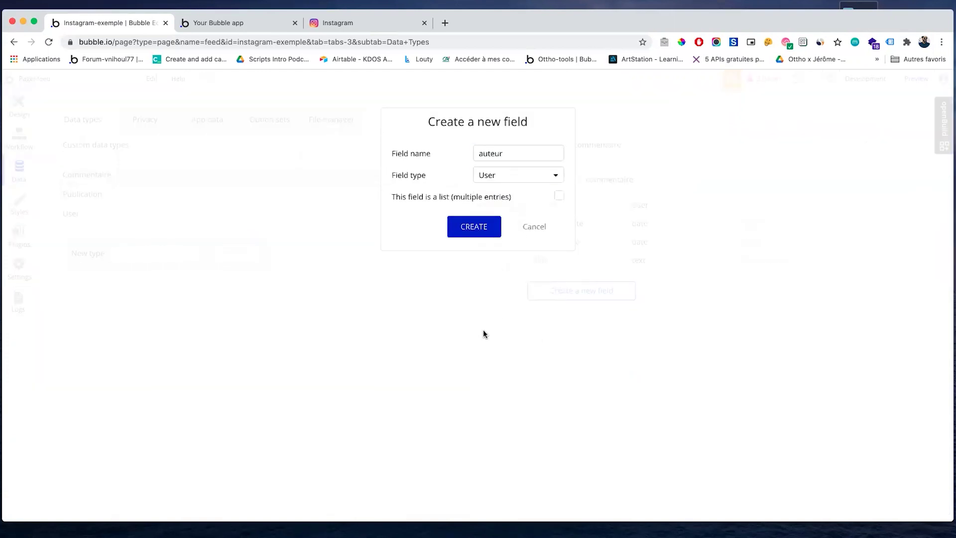
left_click(480, 226)
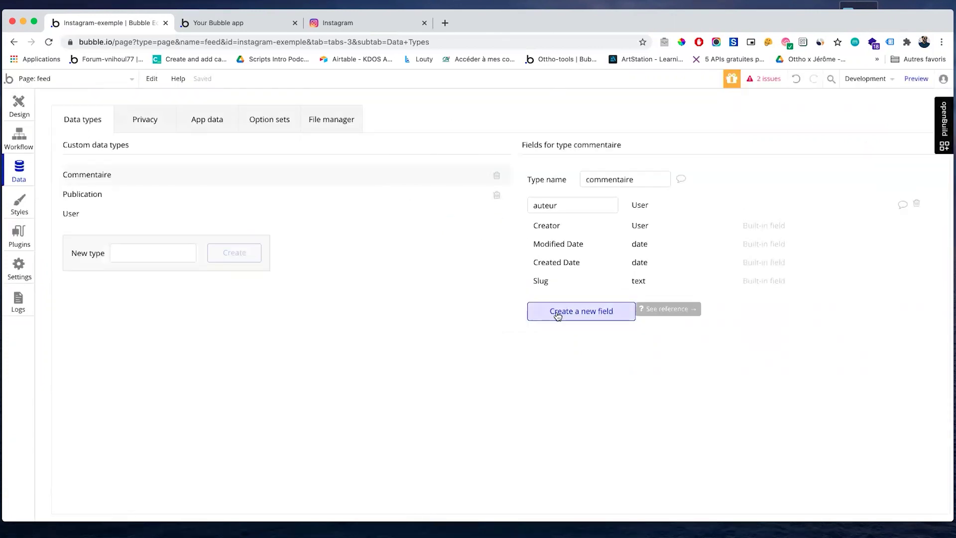
Add a comment text field to commentaire and return to the Design tab.
left_click(557, 315)
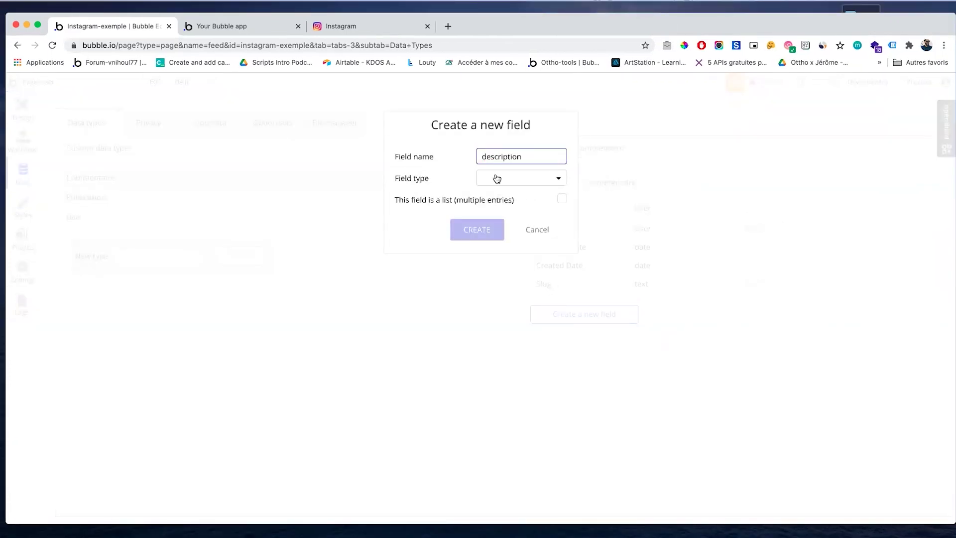
left_click(497, 178)
left_click(498, 180)
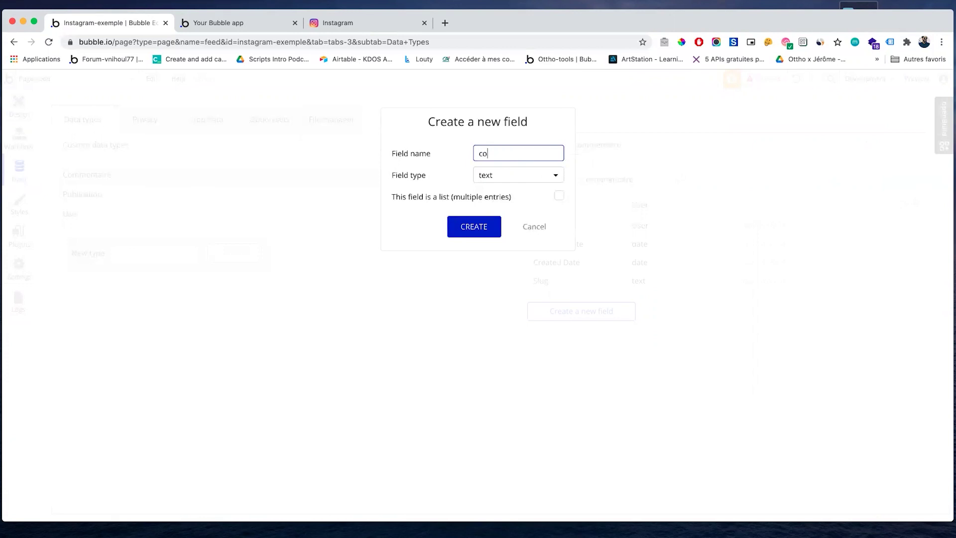
left_click(465, 228)
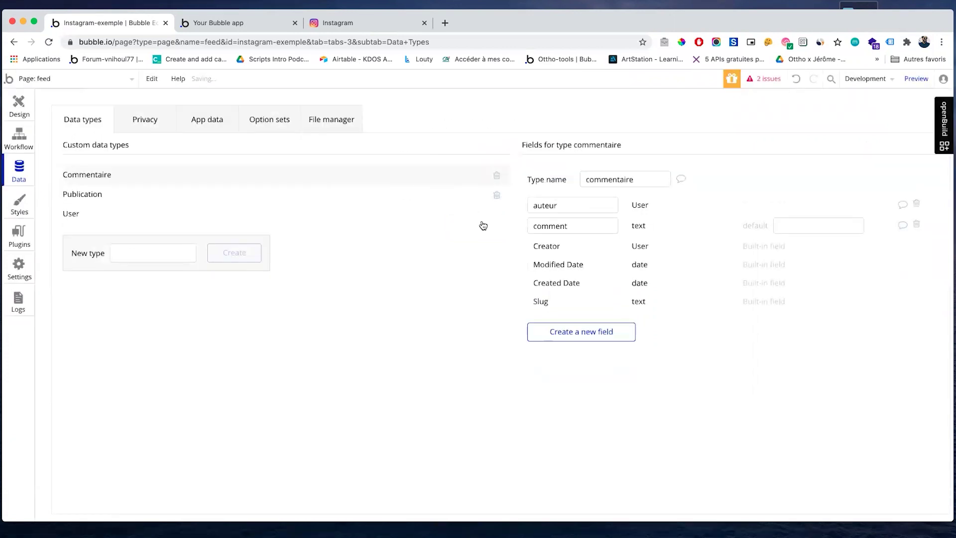
left_click(19, 105)
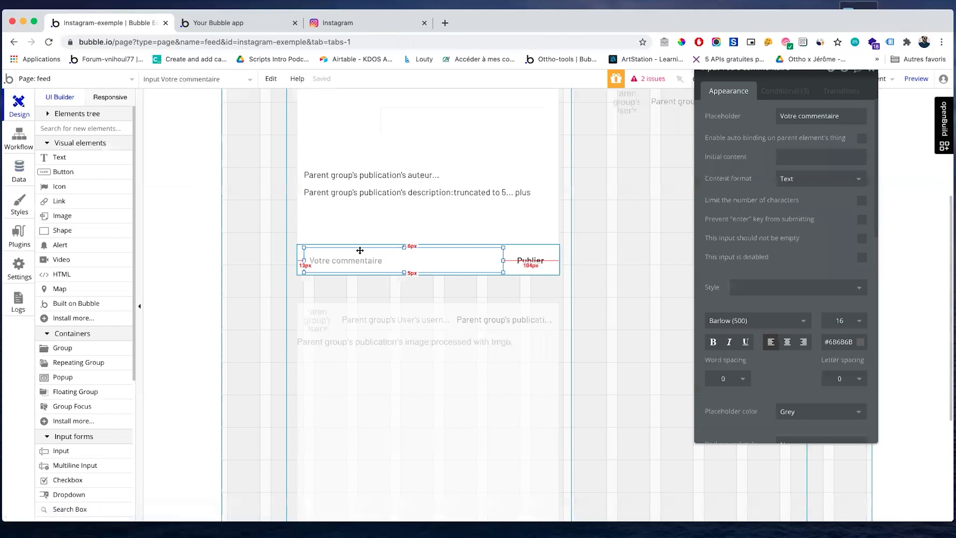
Give the Publier button a click workflow with a Create a new commentaire action.
left_click(522, 263)
left_click(753, 163)
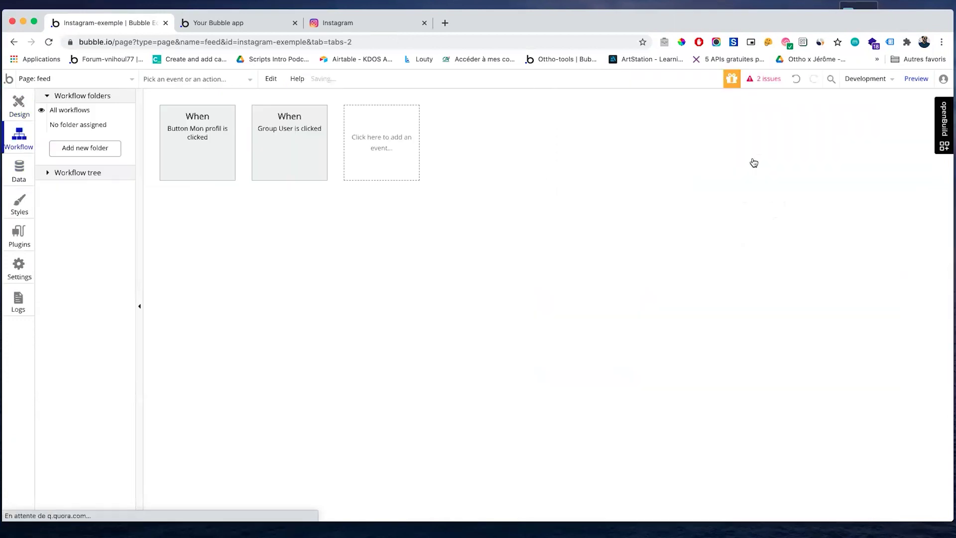
left_click(225, 215)
left_click(215, 292)
left_click(210, 345)
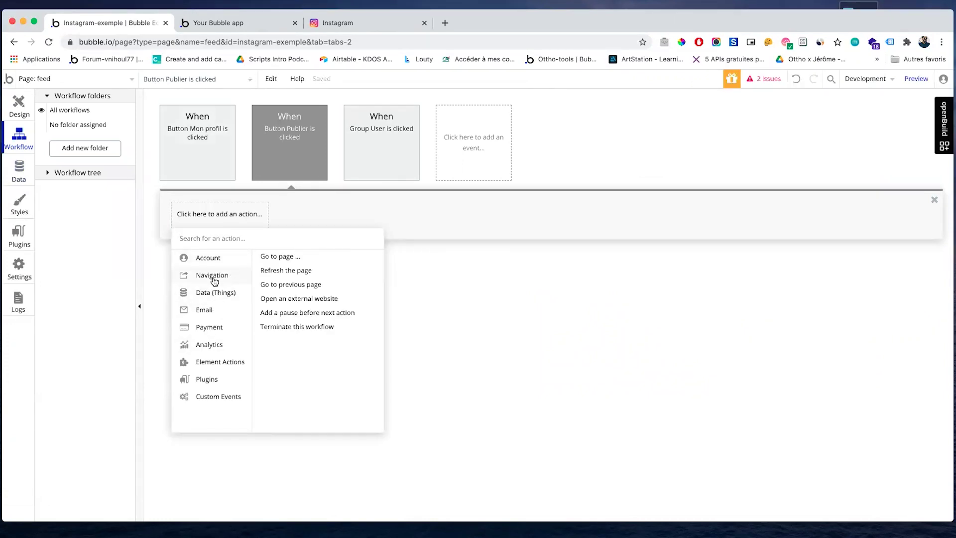
mouse_move(245, 295)
left_click(296, 256)
left_click(817, 95)
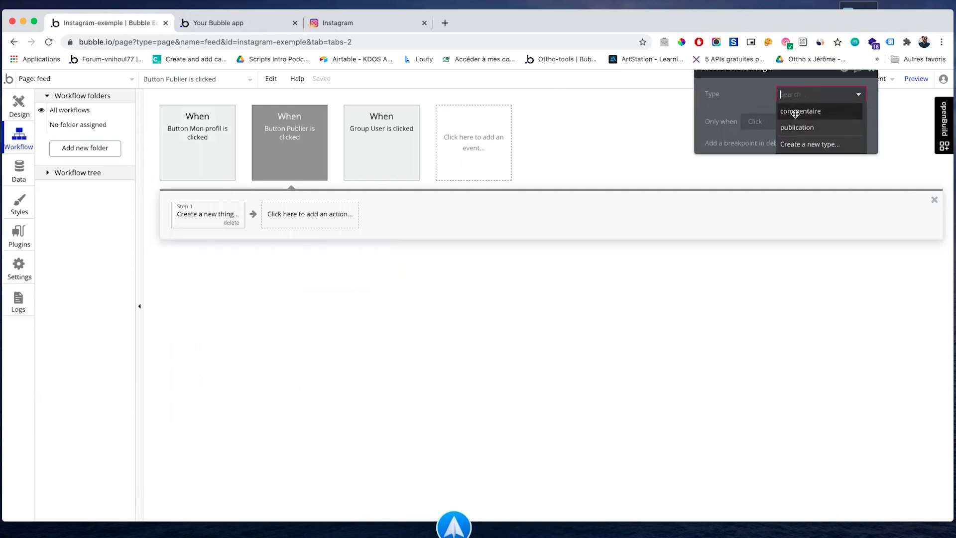
left_click(800, 111)
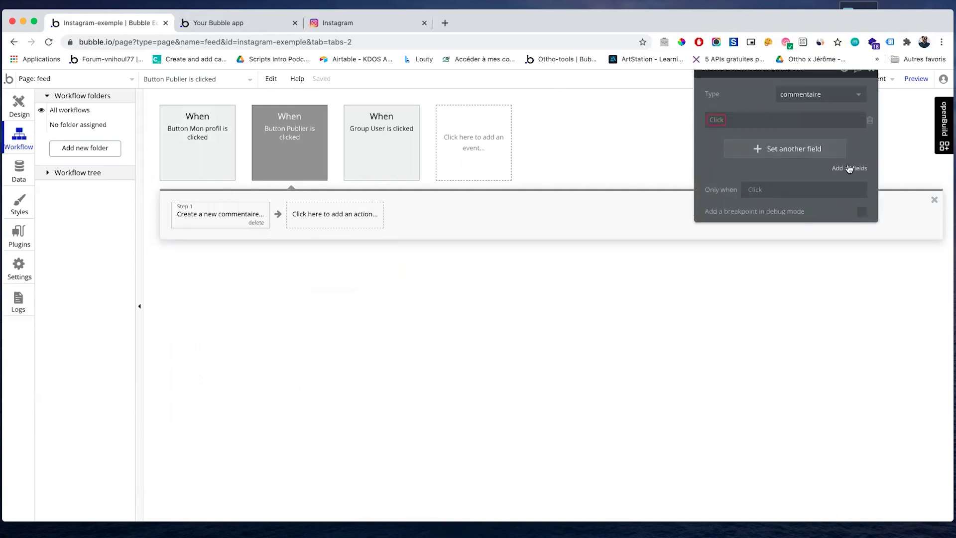
Set auteur to Current User and comment to Input Votre commentaire's value.
left_click(850, 169)
left_click(869, 121)
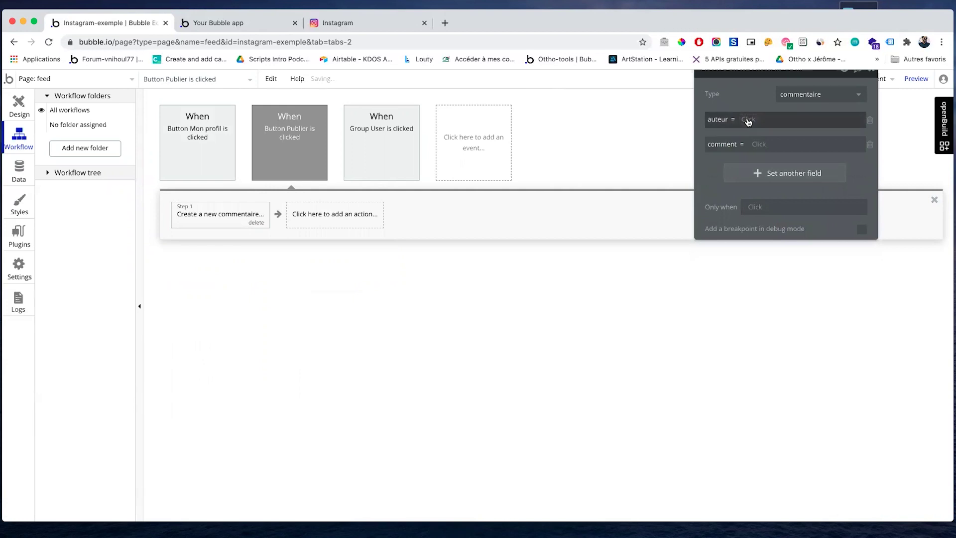
left_click(752, 120)
left_click(761, 182)
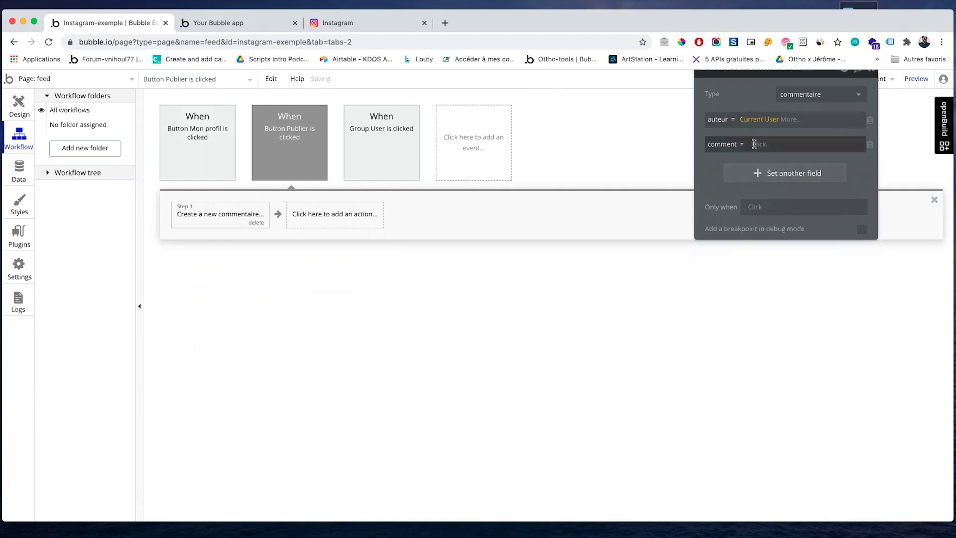
left_click(760, 144)
scroll(777, 219, "down", 2)
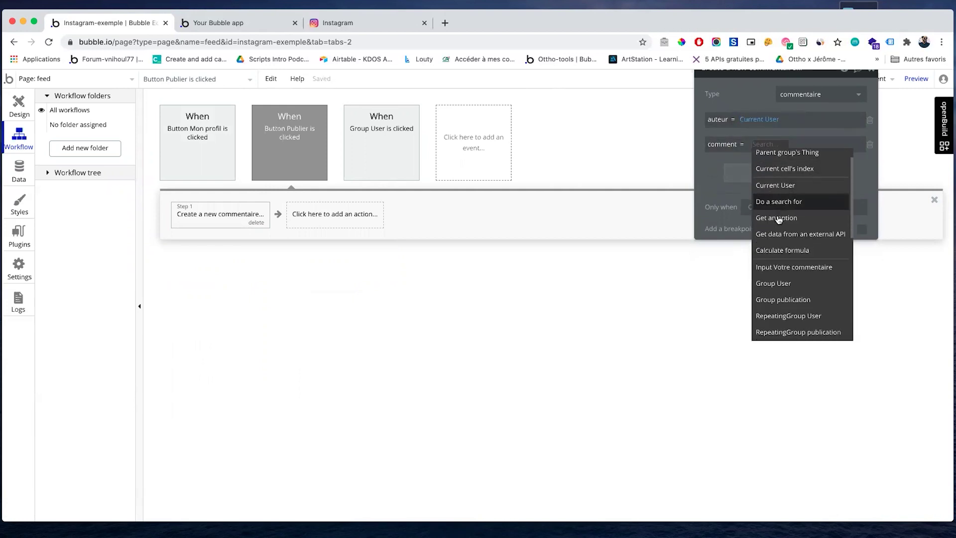
left_click(776, 238)
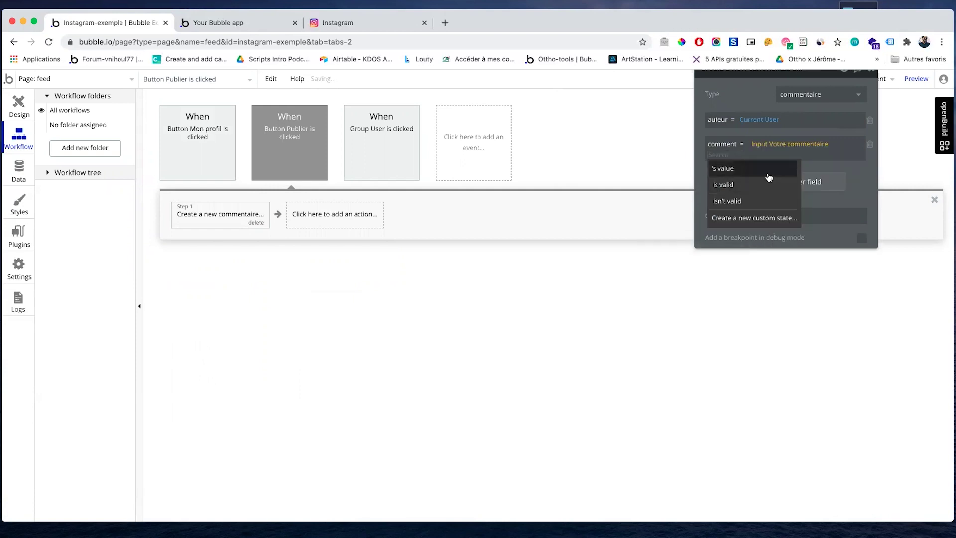
left_click(770, 172)
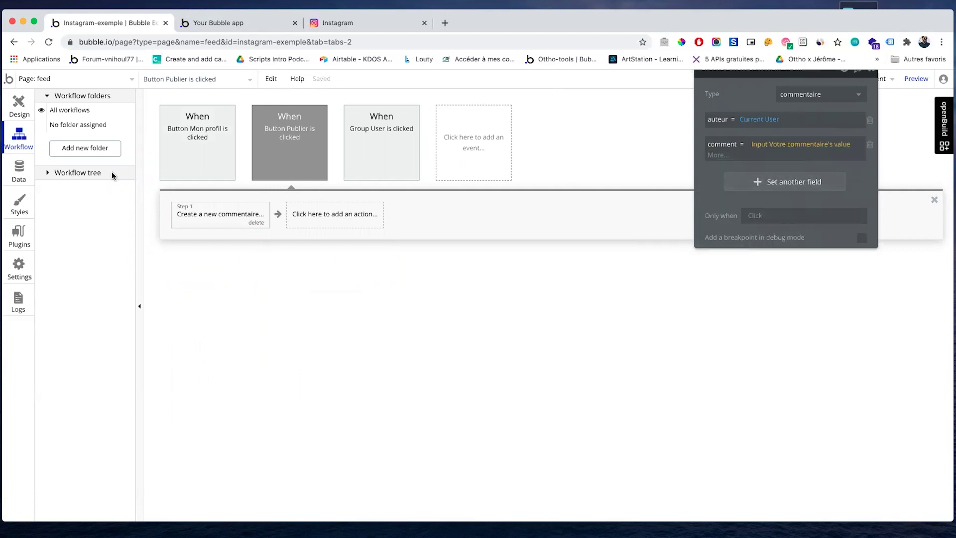
left_click(27, 112)
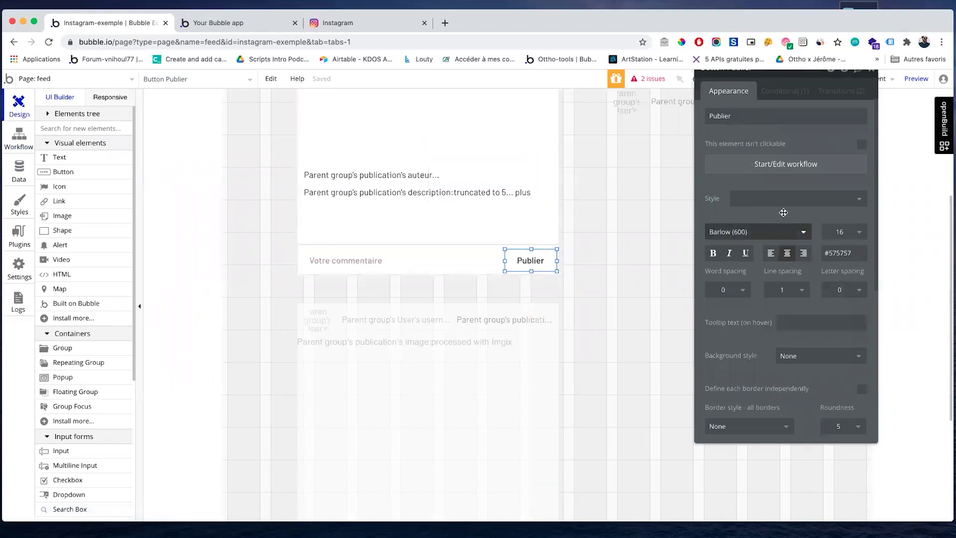
left_click(778, 168)
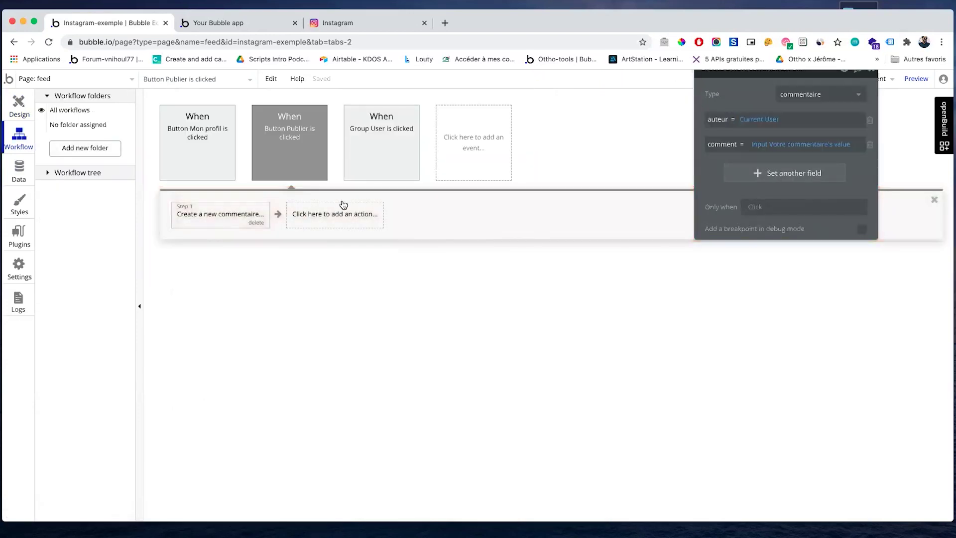
left_click(778, 175)
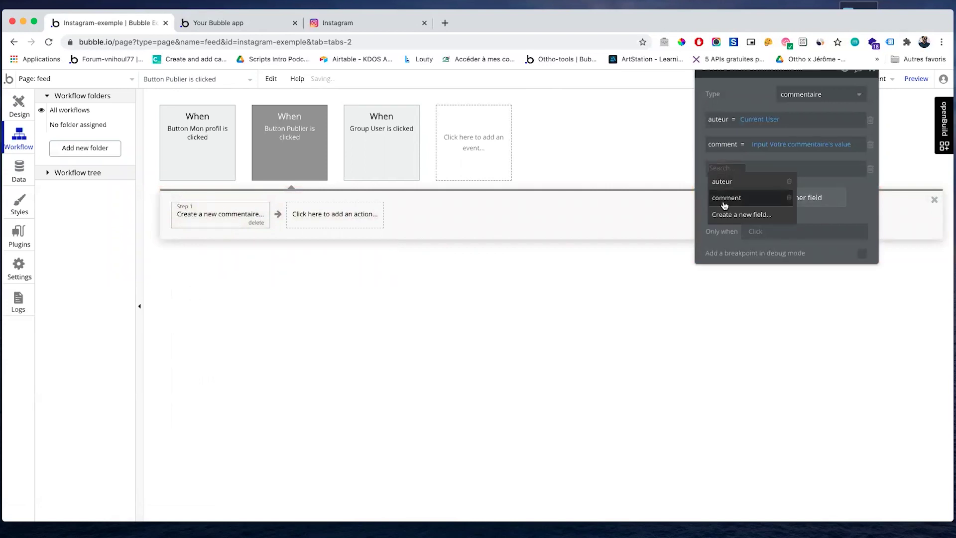
Create a publication-host field of type publication on commentaire.
left_click(724, 213)
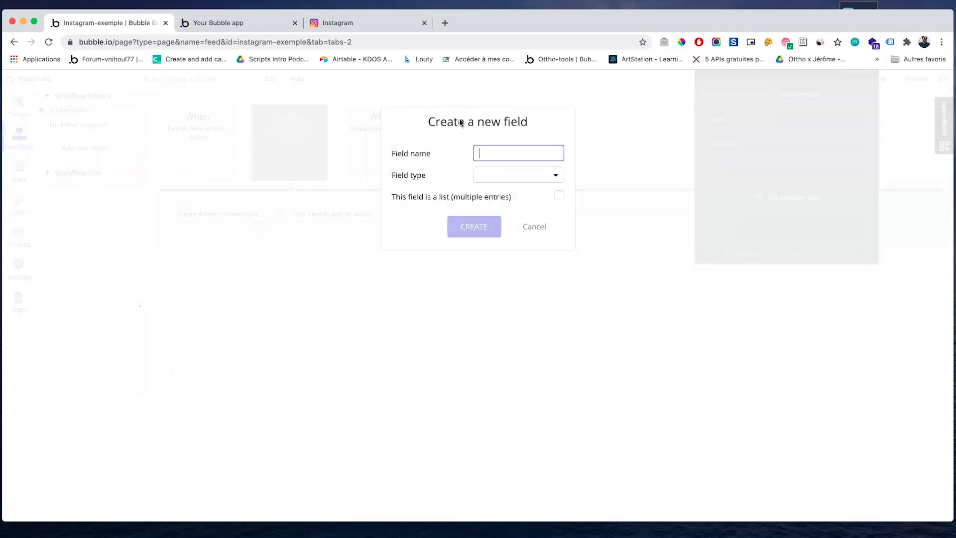
type("publiciatio")
type("icati")
left_click(527, 174)
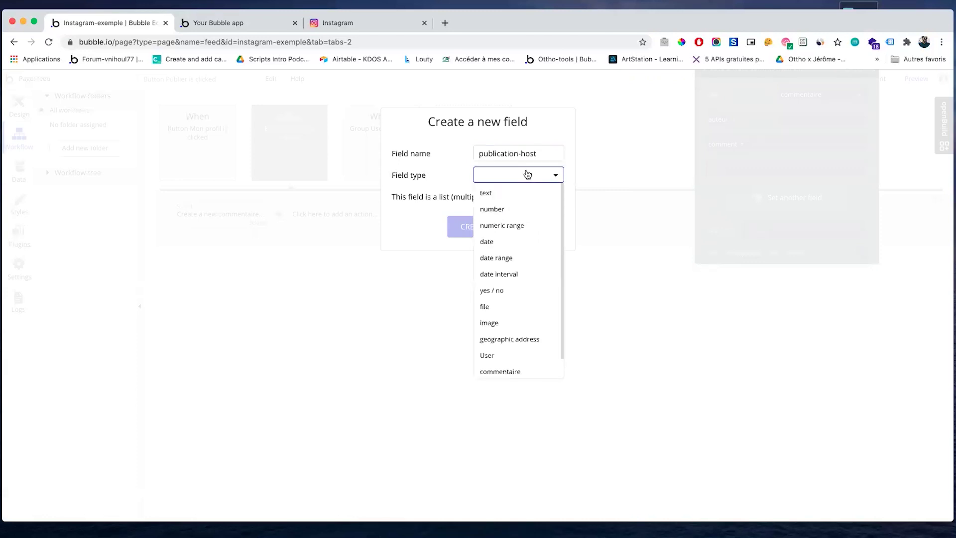
scroll(511, 325, "down", 1)
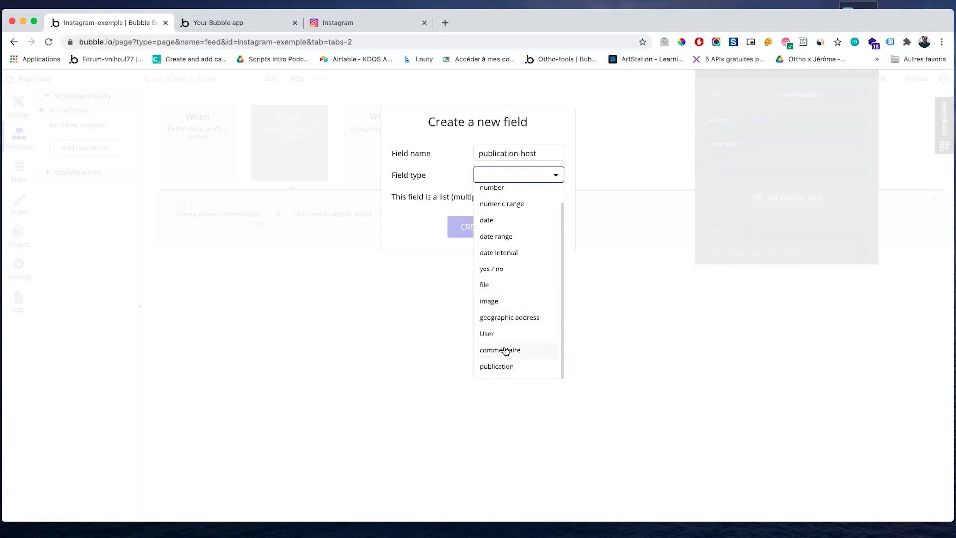
left_click(498, 366)
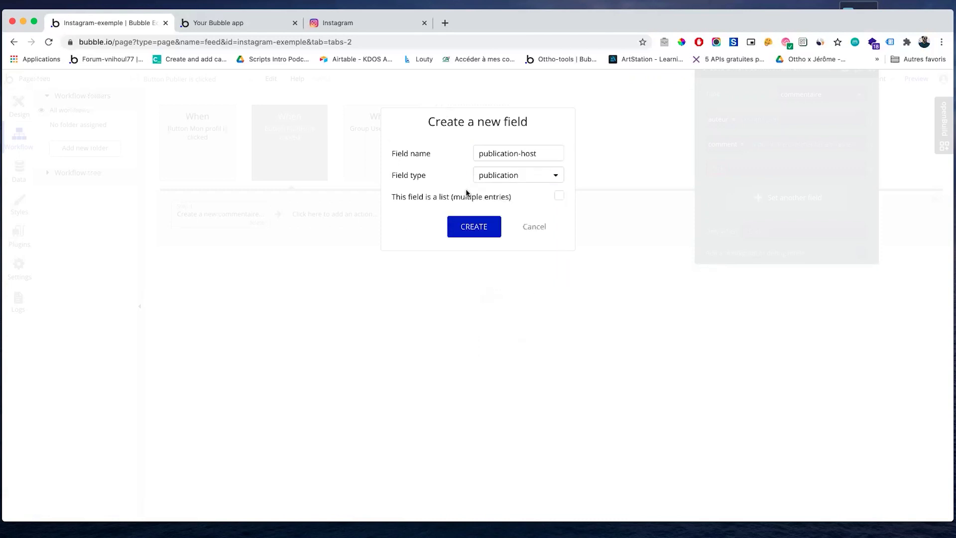
left_click(476, 228)
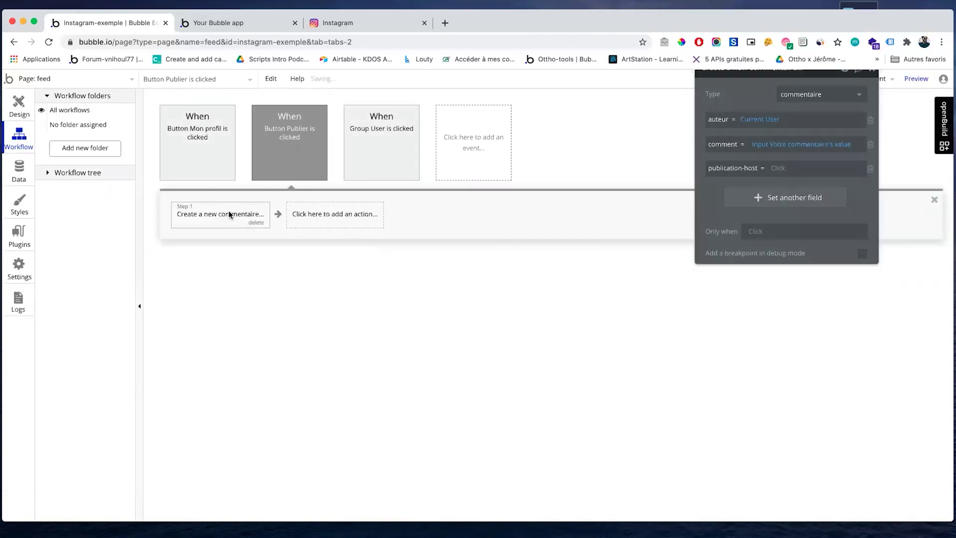
left_click(785, 169)
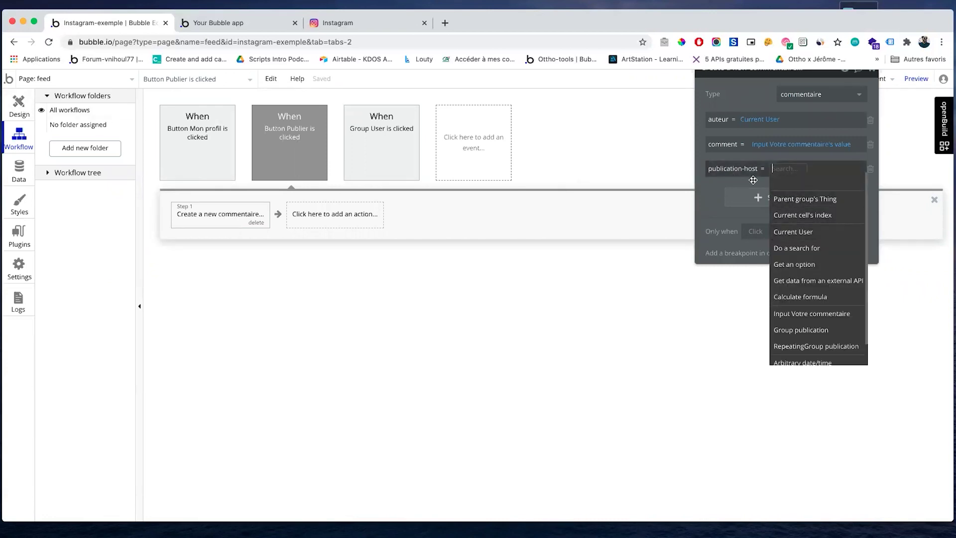
Set the comment input's group to type publication, sourced from Current cell's publication.
left_click(16, 116)
left_click(438, 272)
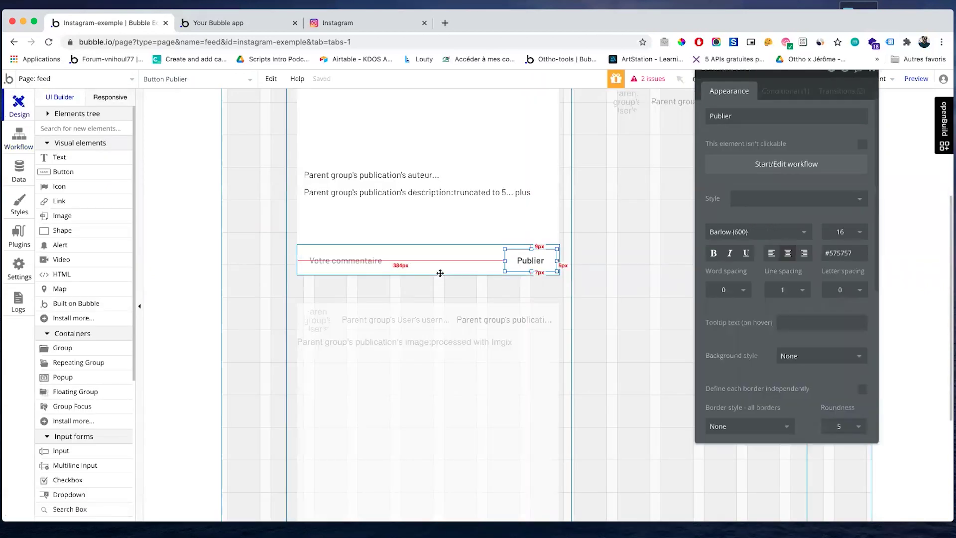
left_click(797, 137)
left_click(792, 164)
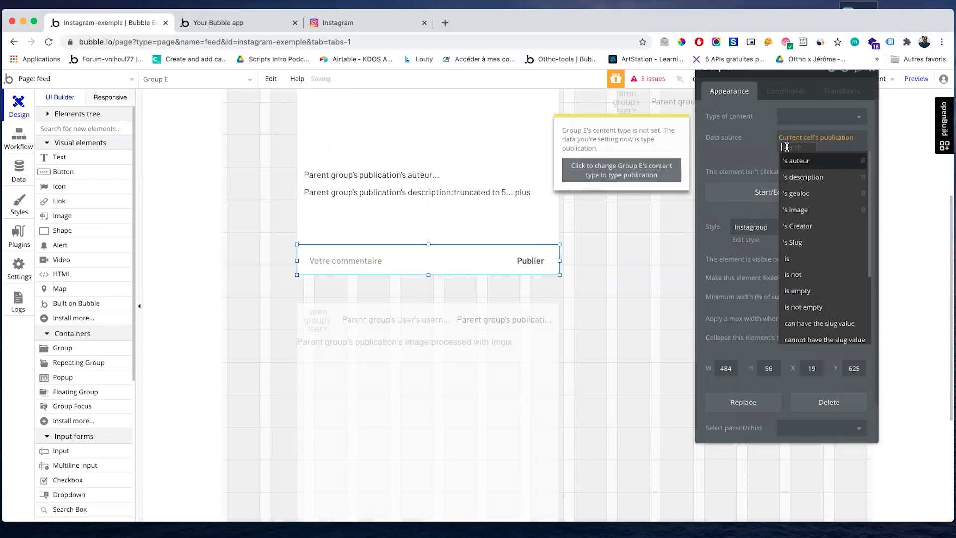
left_click(629, 170)
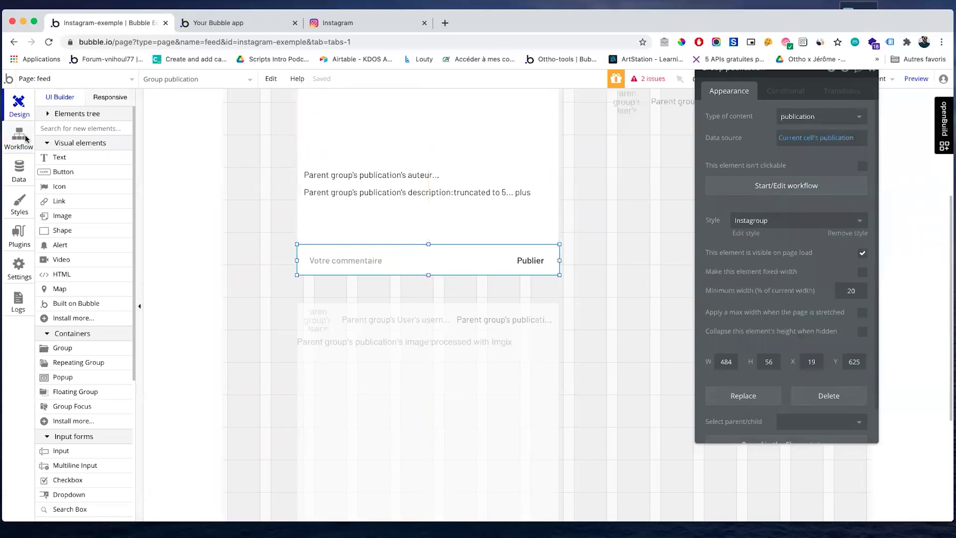
Set publication-host to Parent group's publication in the create-commentaire step.
left_click(22, 137)
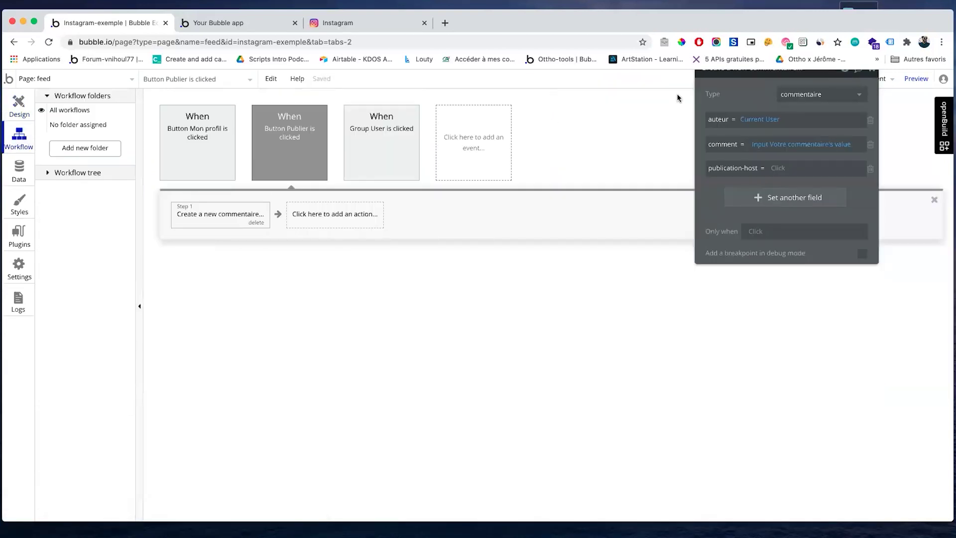
left_click(775, 164)
left_click(781, 180)
left_click(309, 213)
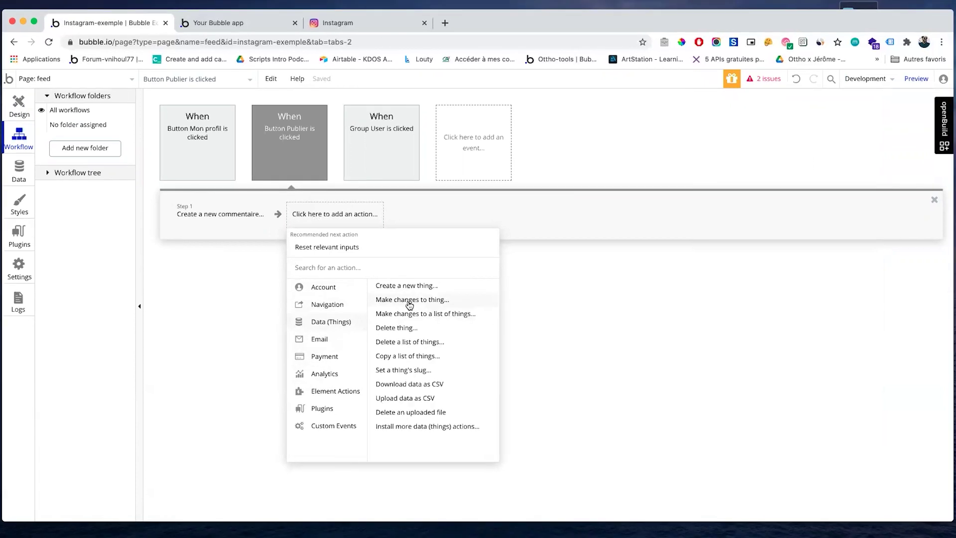
Add a Make changes step on Parent group's publication with a new commentaire list field.
left_click(406, 302)
left_click(795, 96)
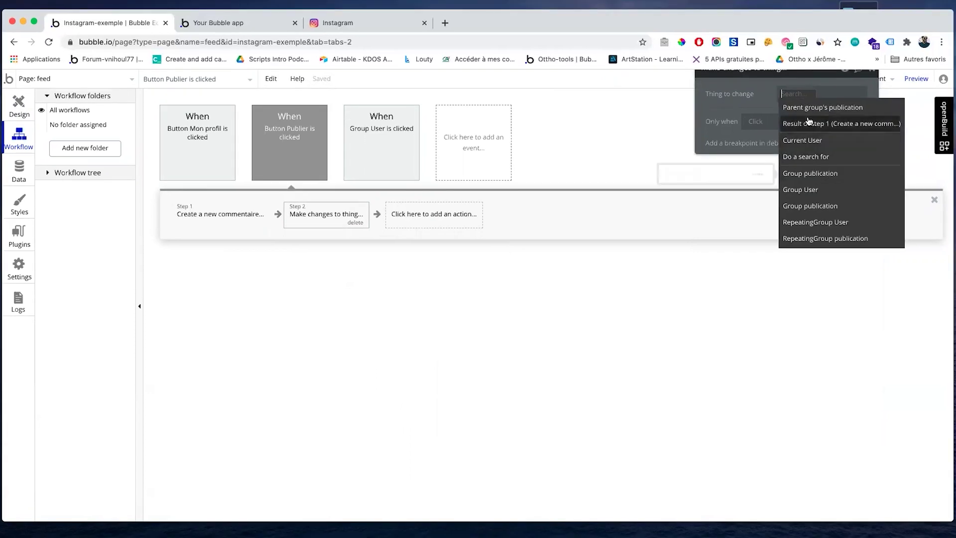
left_click(811, 108)
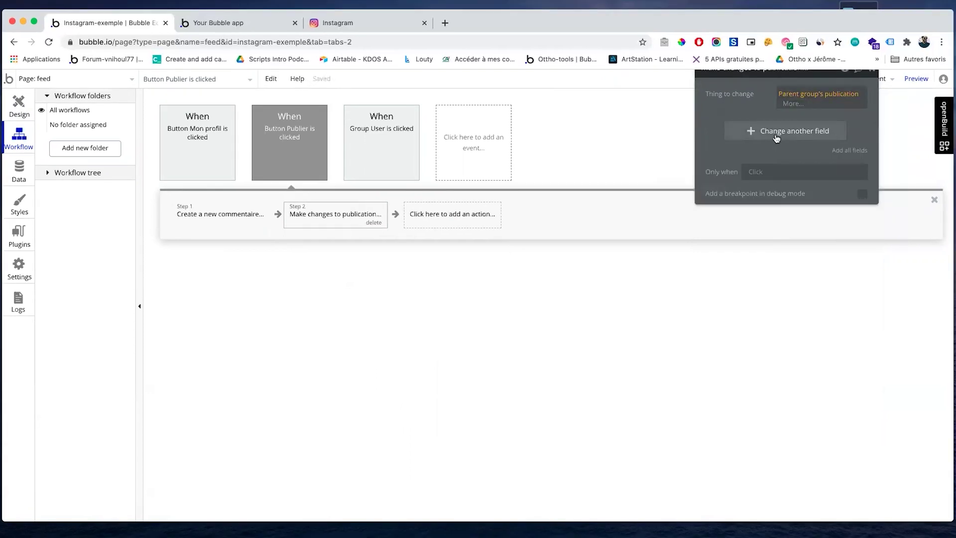
left_click(748, 134)
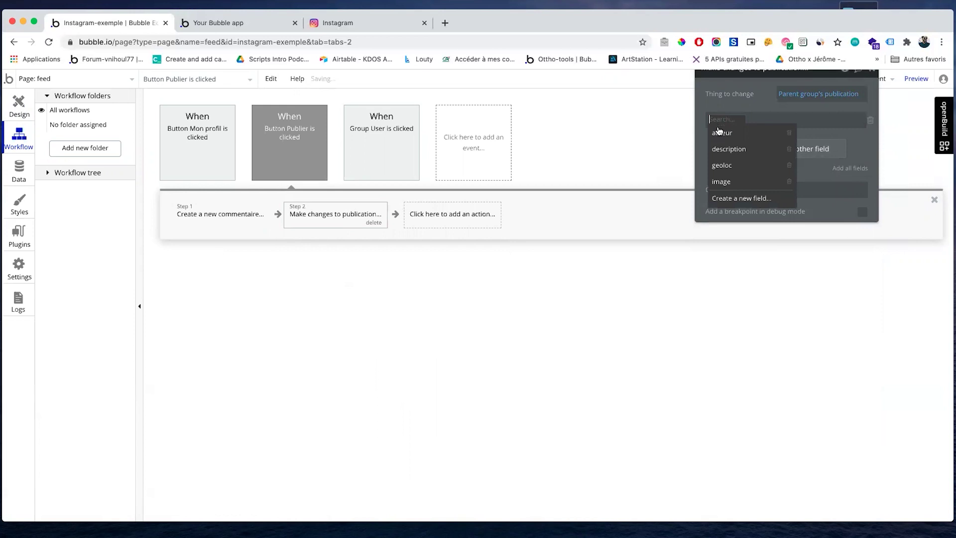
left_click(723, 200)
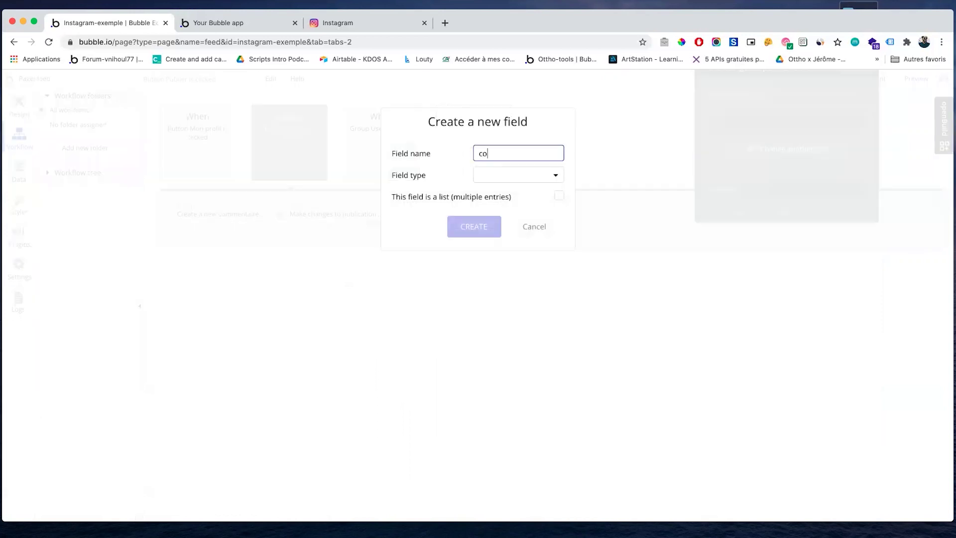
left_click(503, 173)
scroll(498, 330, "down", 1)
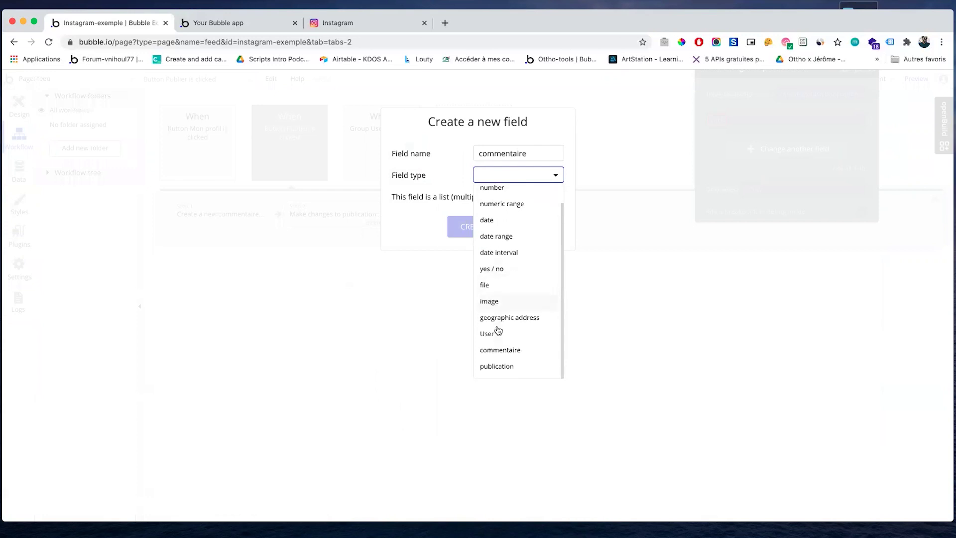
left_click(495, 349)
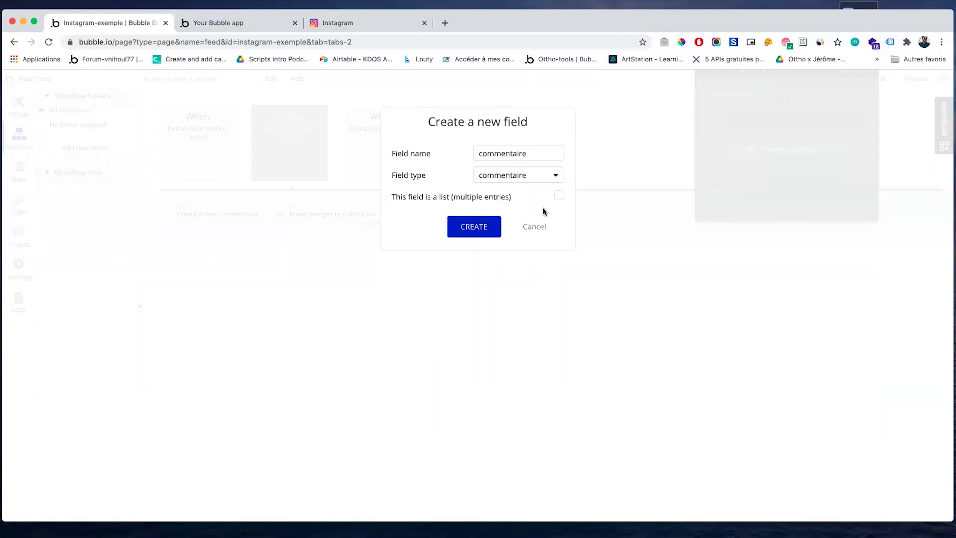
left_click(491, 226)
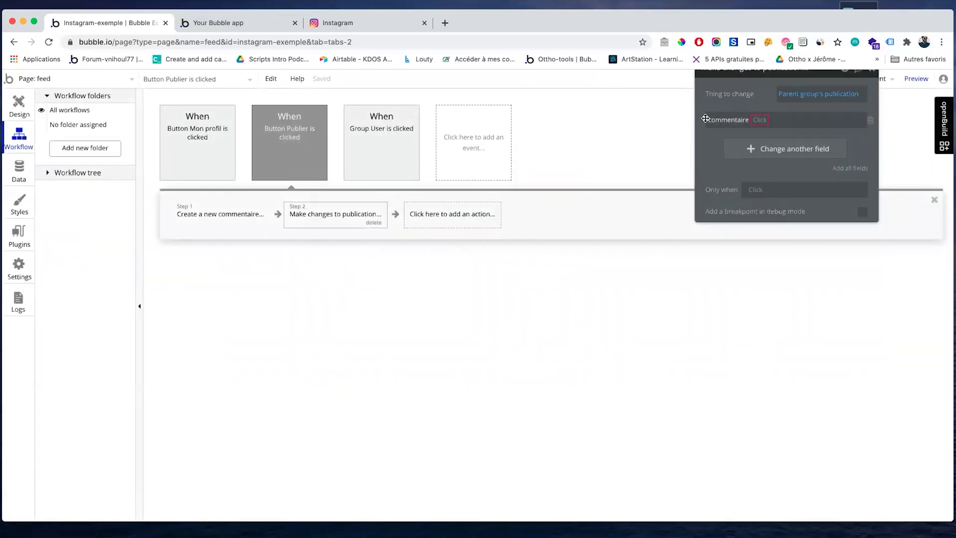
Make the step add Result of step 1 to the publication's commentaire list.
left_click(760, 119)
left_click(770, 149)
left_click(769, 120)
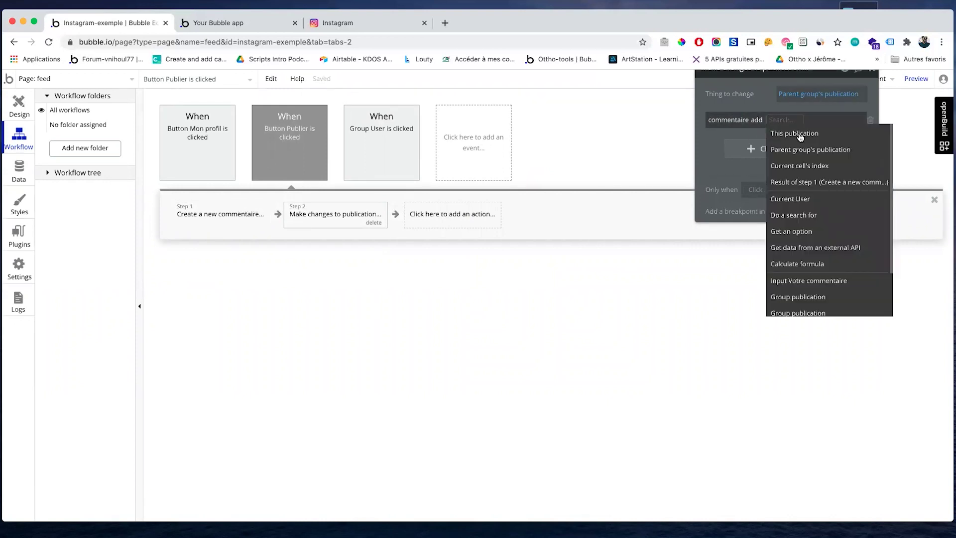
left_click(803, 181)
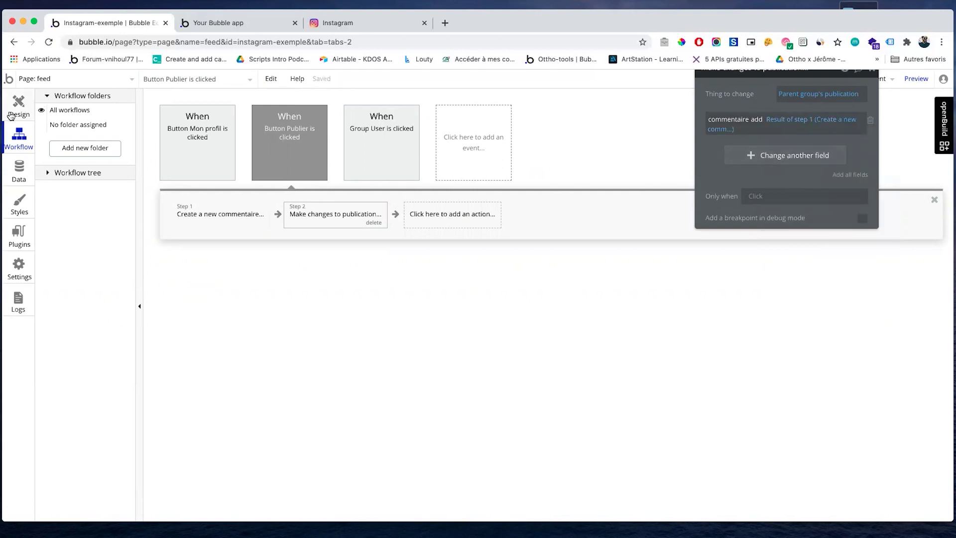
left_click(12, 114)
left_click(413, 197)
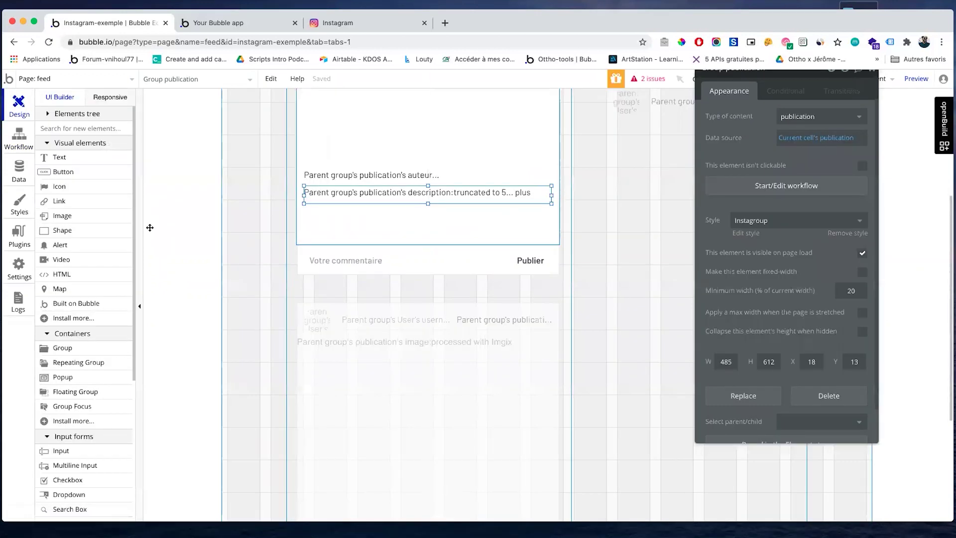
Draw a 2-row repeating group below the description, extend the post card, resize to 449×69.
left_click(80, 362)
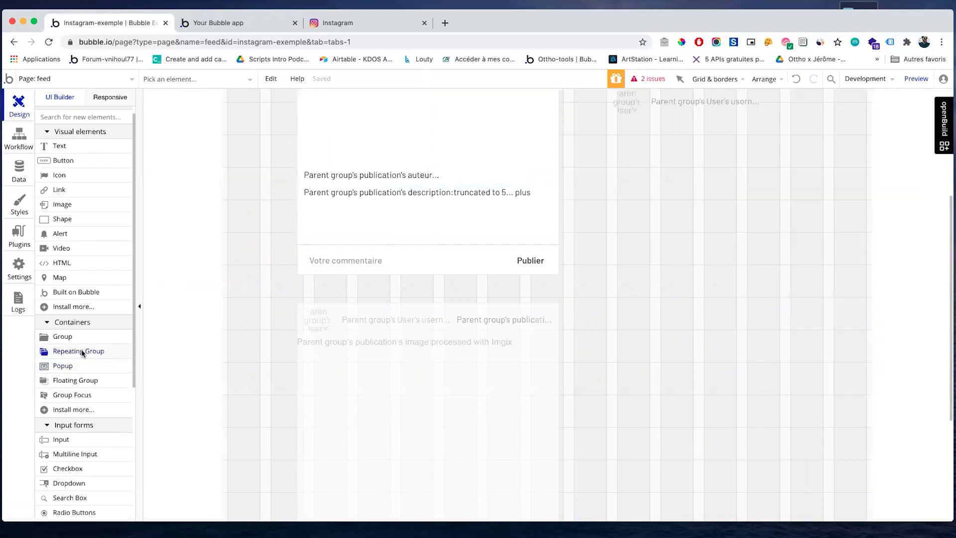
mouse_move(308, 208)
left_mouse_down()
mouse_move(556, 243)
mouse_move(547, 242)
left_mouse_up()
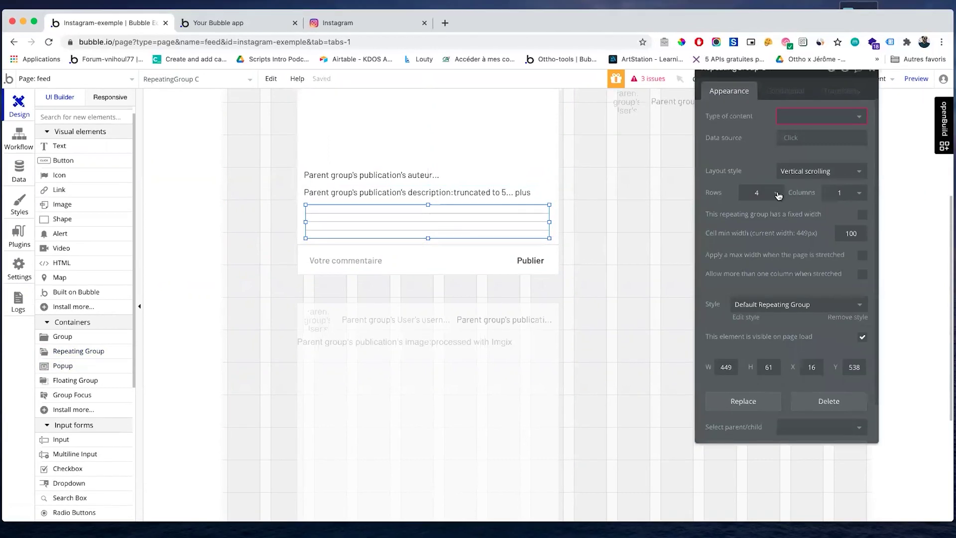
left_click(778, 197)
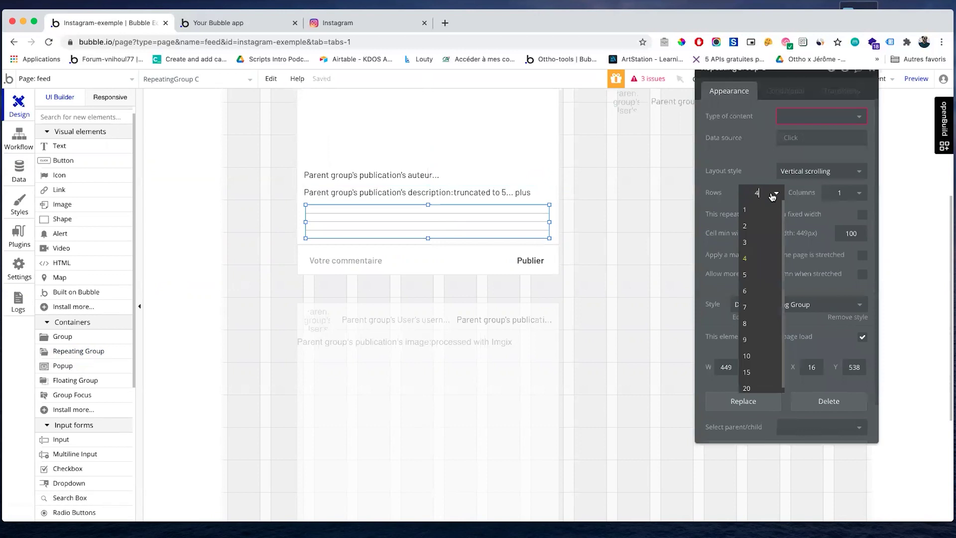
left_click(747, 226)
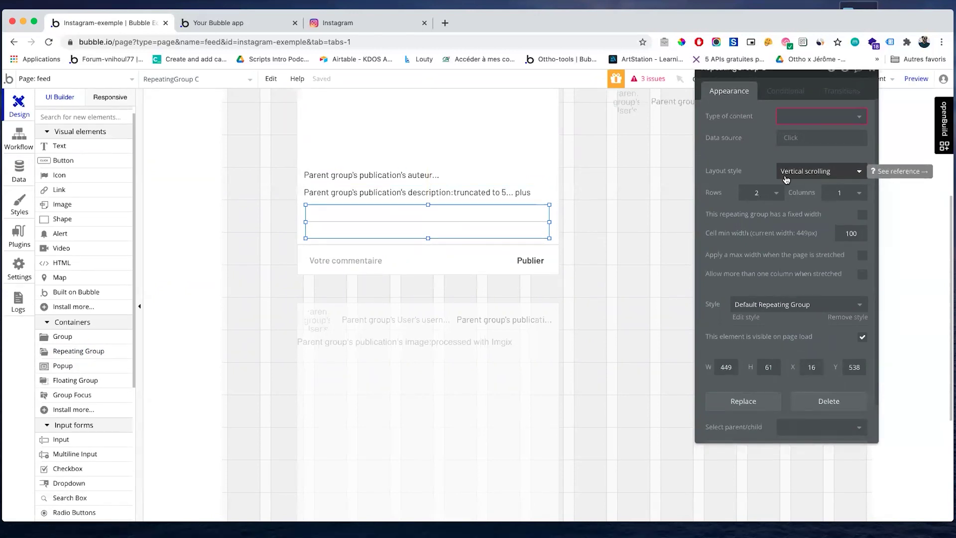
scroll(417, 188, "up", 2)
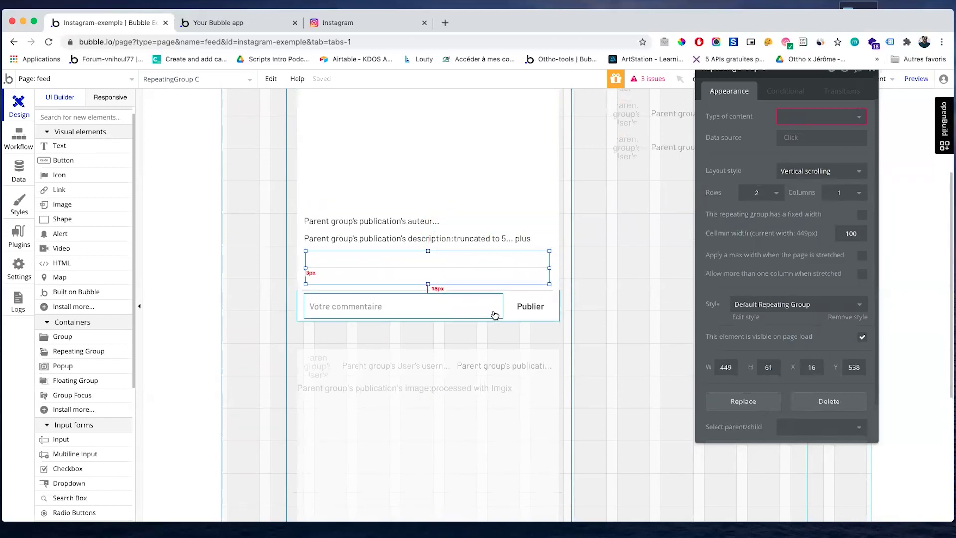
left_click_drag(503, 307, 428, 299)
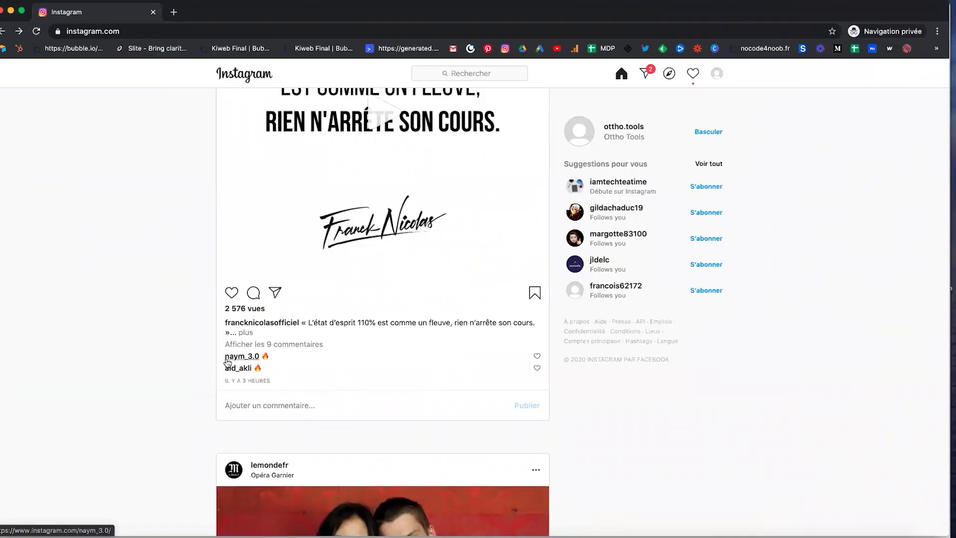
scroll(254, 372, "down", 2)
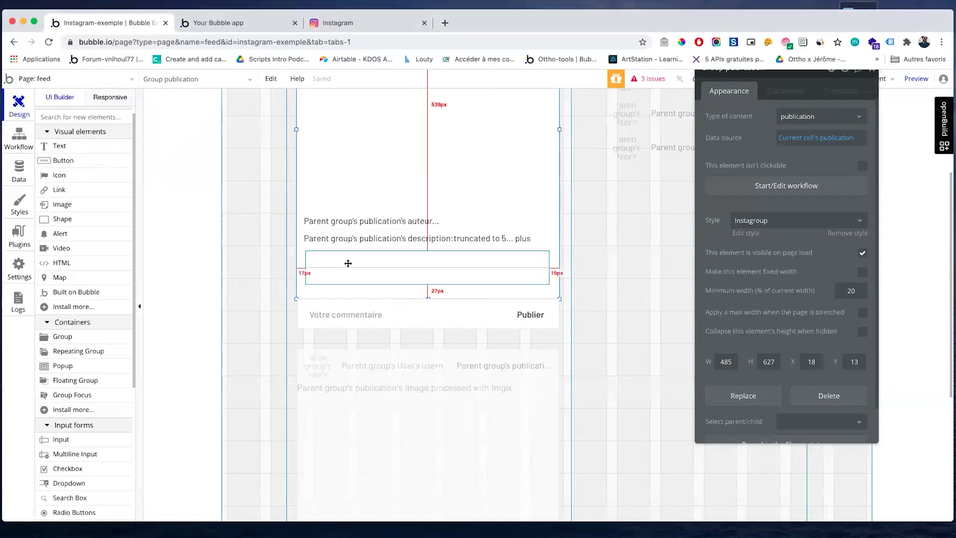
left_click(348, 263)
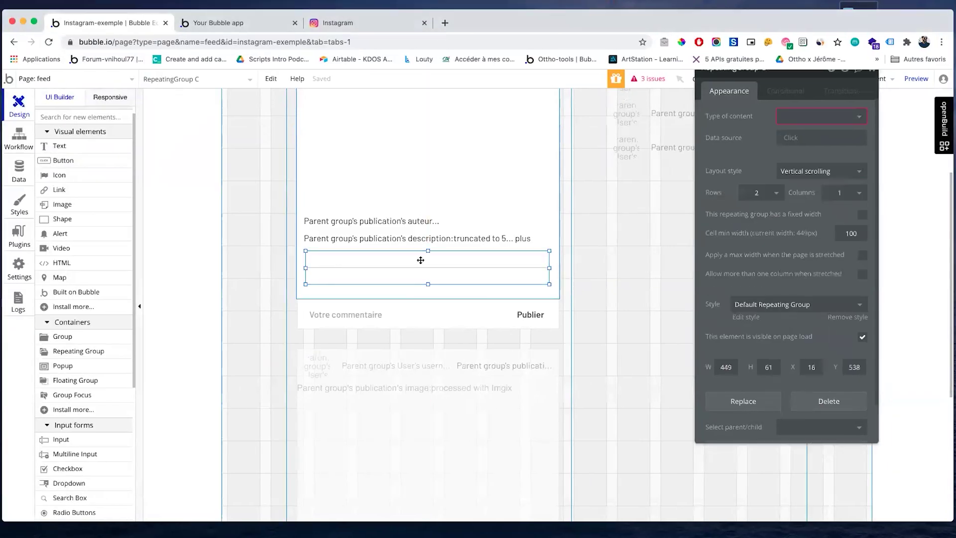
left_click_drag(428, 284, 428, 289)
left_click_drag(828, 77, 853, 152)
Zoom the canvas to 120% and place a 420 px text in the repeating group's first row.
left_click(735, 81)
double_click(712, 364)
type("120")
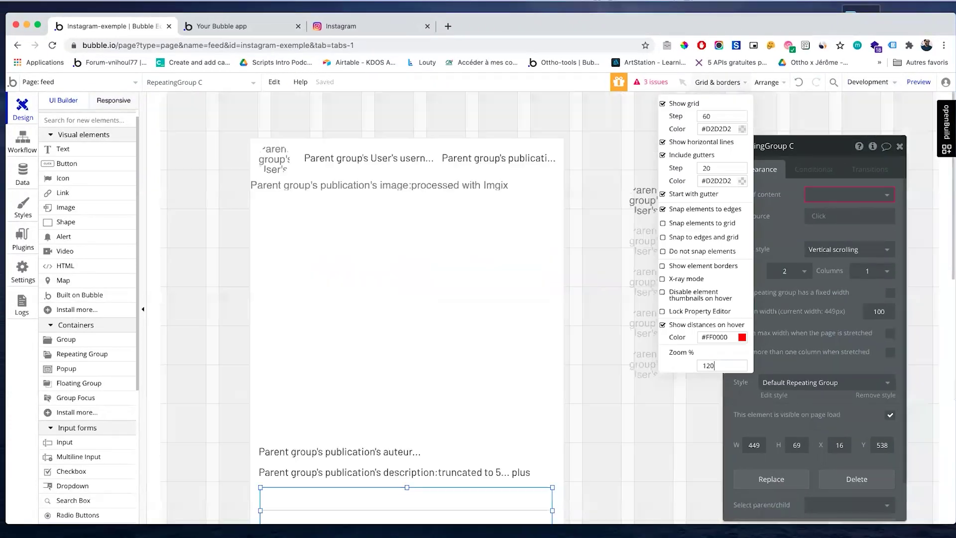
scroll(503, 291, "down", 6)
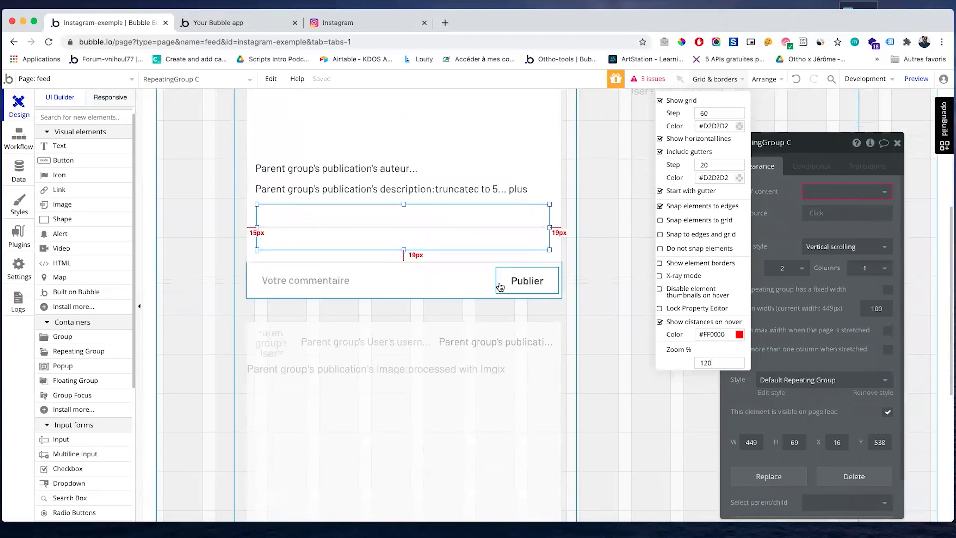
scroll(378, 325, "up", 1)
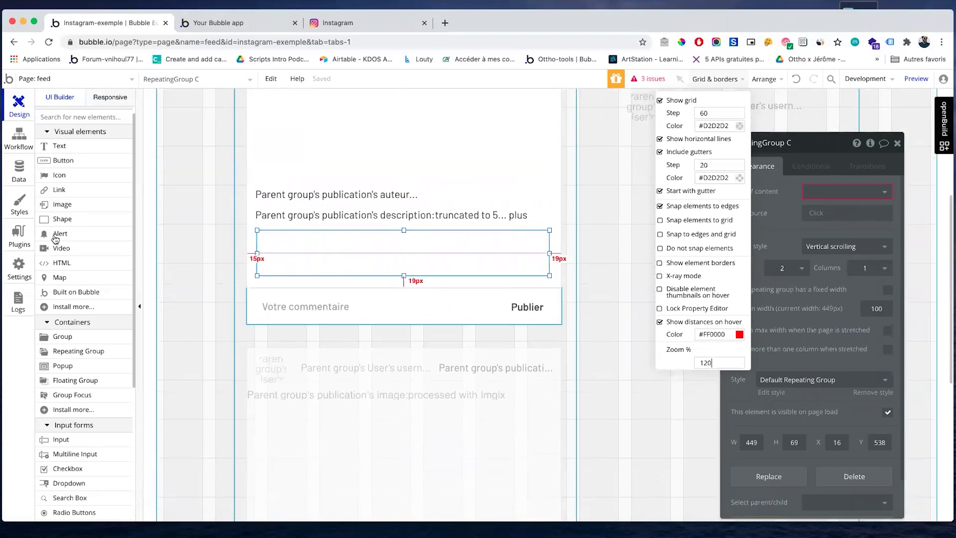
left_click(74, 158)
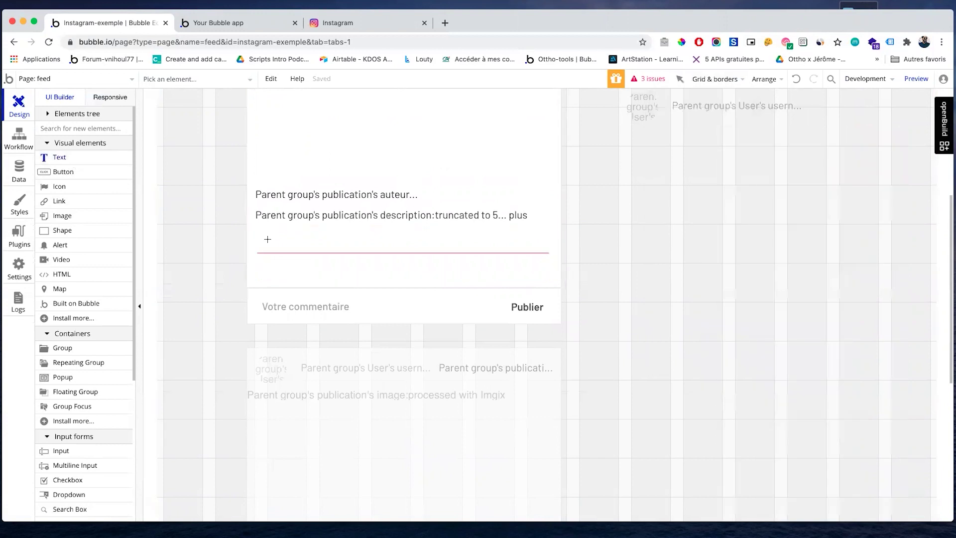
left_click(396, 122)
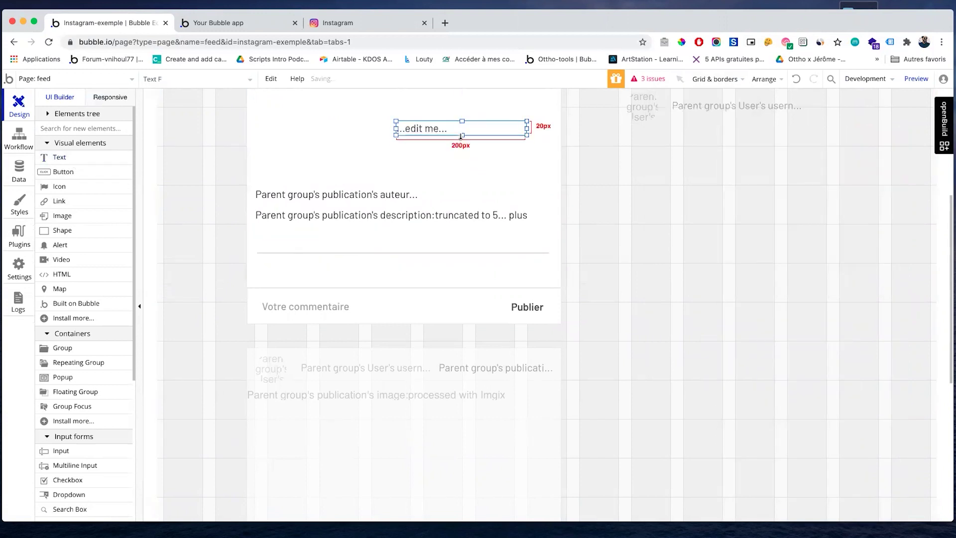
left_click_drag(453, 139, 316, 248)
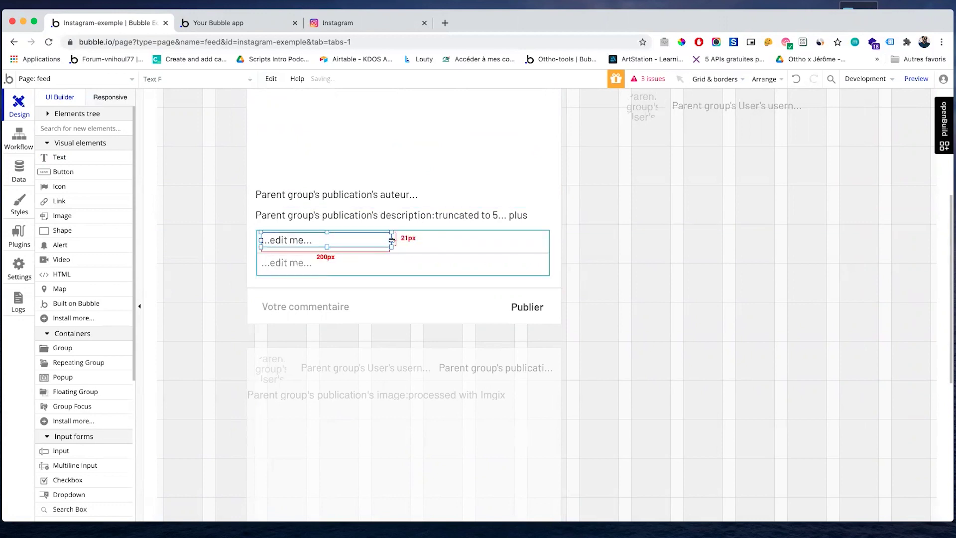
left_click_drag(392, 240, 535, 239)
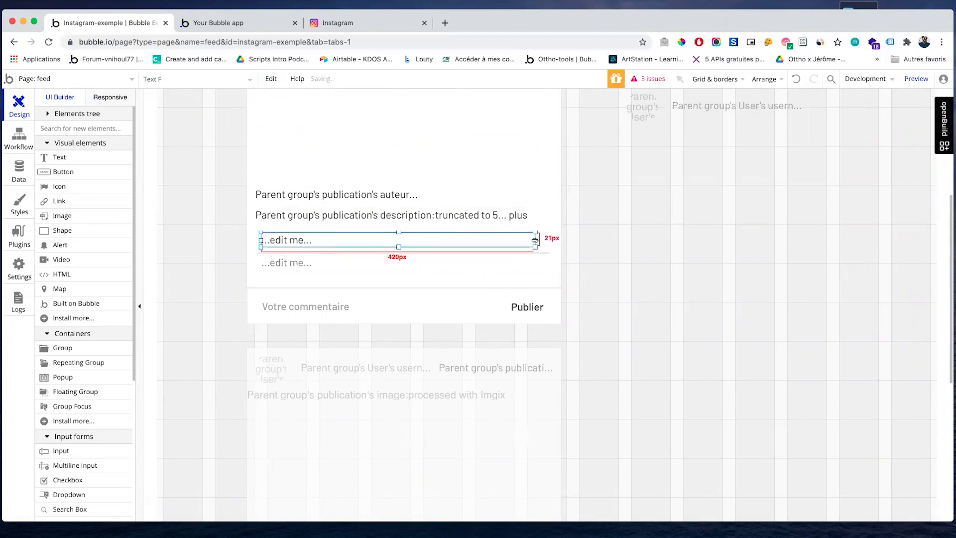
Make the repeating group list Parent group's publication's commentaire, with no style.
double_click(312, 259)
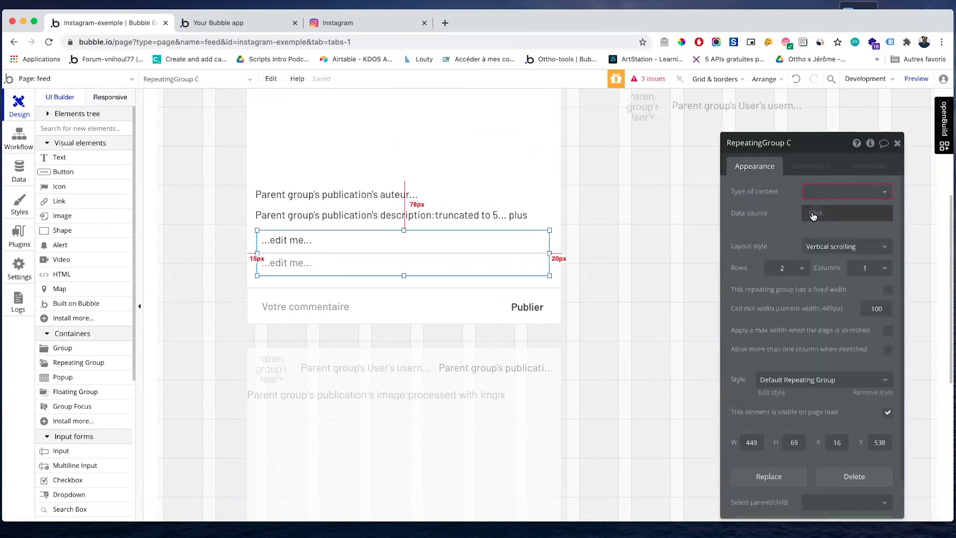
left_click(817, 191)
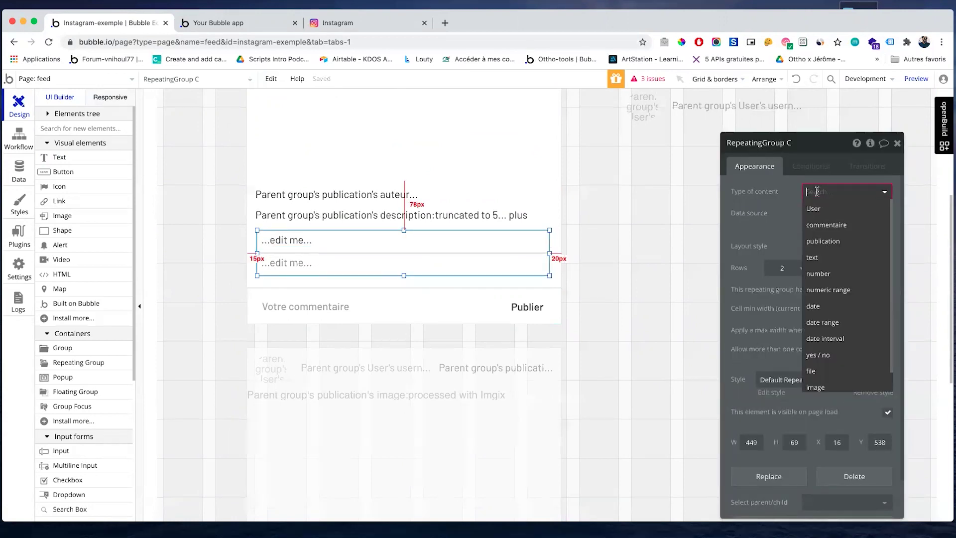
left_click(815, 225)
left_click(812, 212)
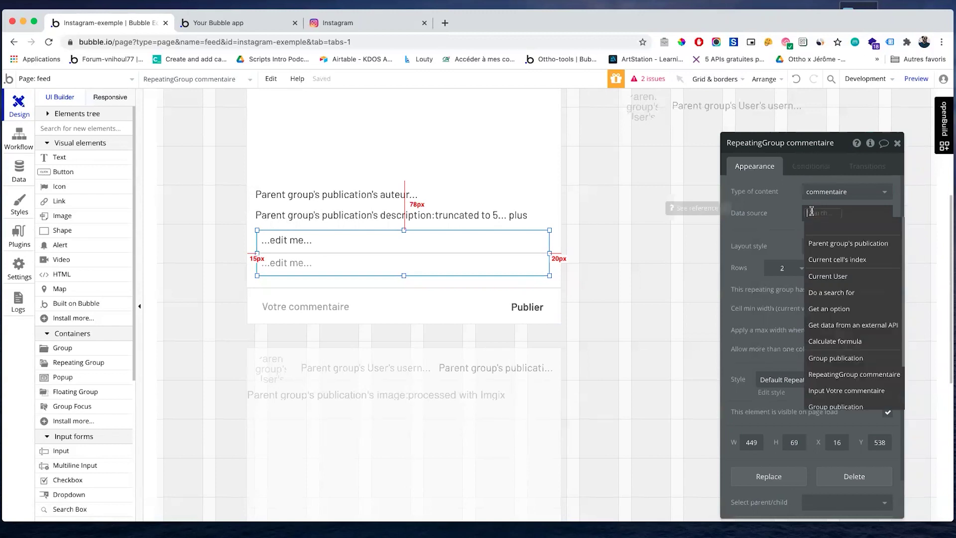
left_click(827, 242)
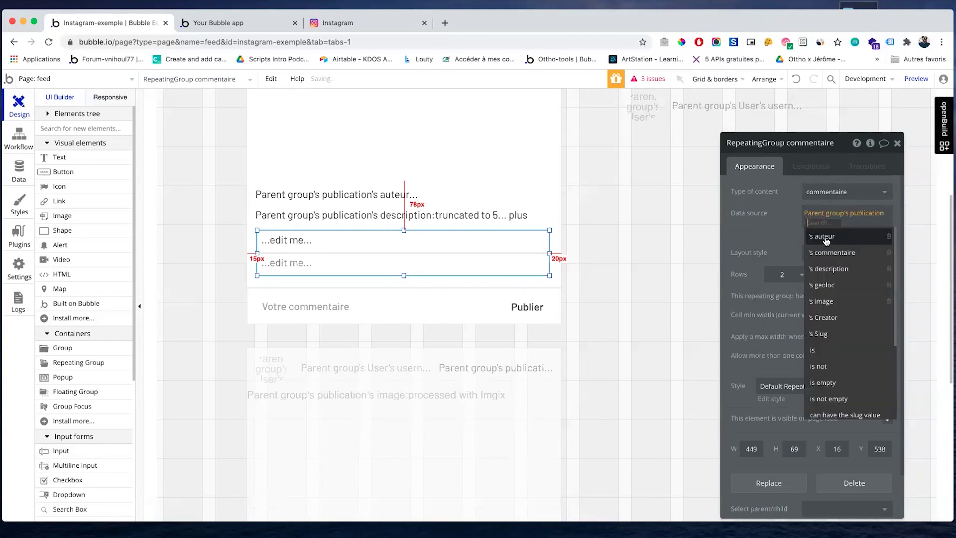
left_click(831, 252)
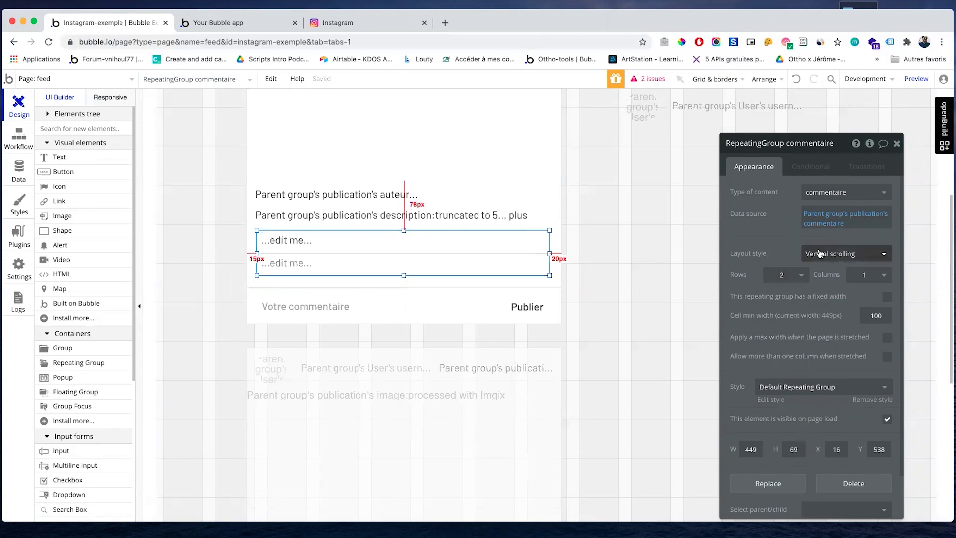
left_click(788, 382)
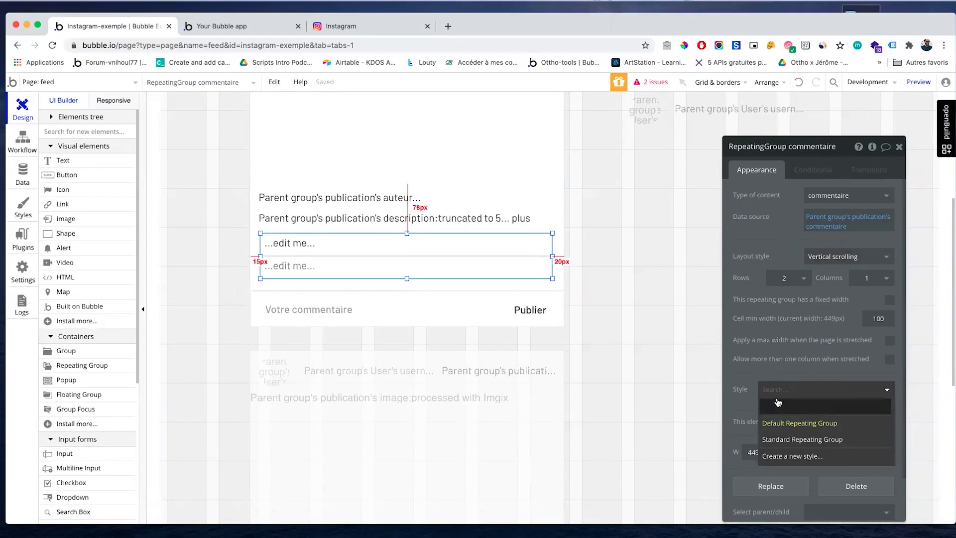
left_click(779, 401)
Insert Current cell's commentaire as dynamic data in the cell text.
left_click(304, 241)
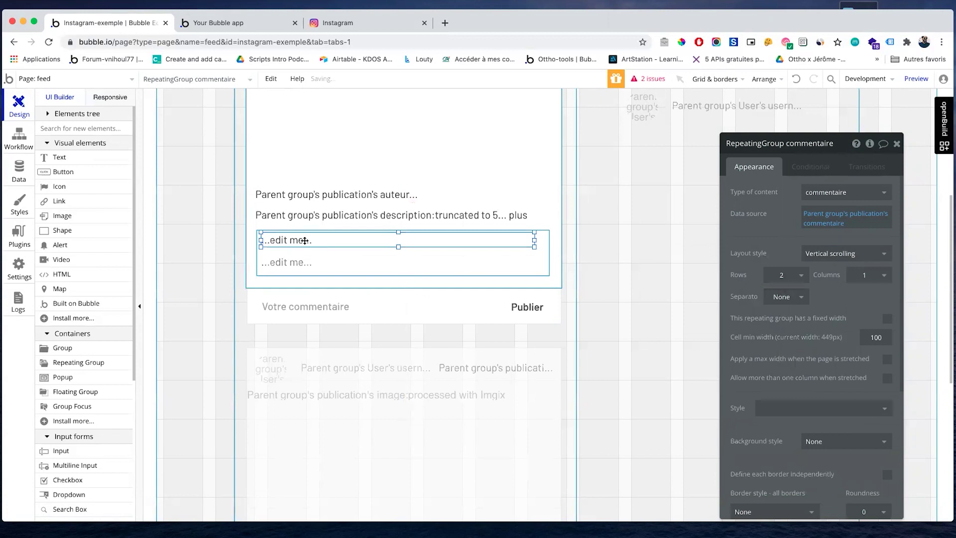
left_click(775, 188)
left_click(697, 192)
left_click(759, 222)
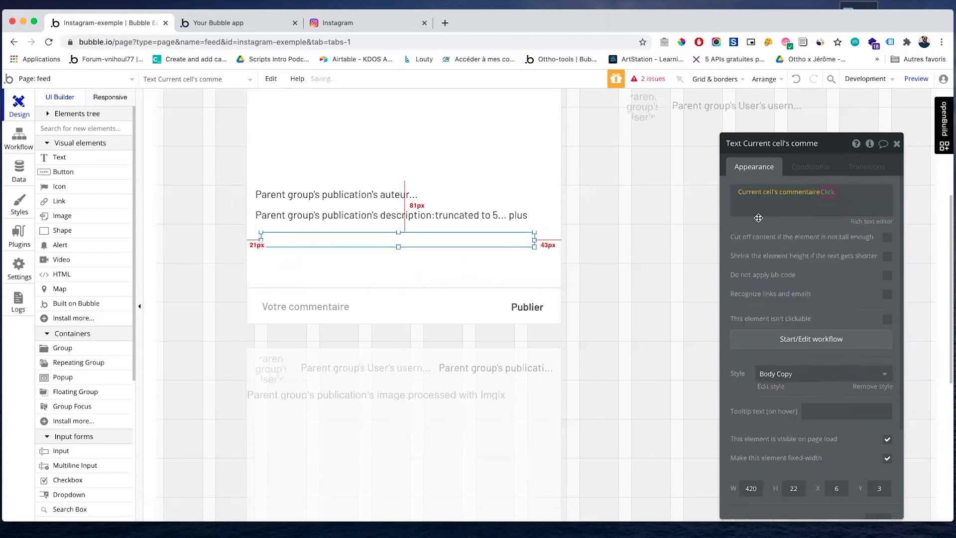
Make the cell text show the commentaire's auteur username, a dash, then the comment.
left_click(842, 191)
left_click(860, 205)
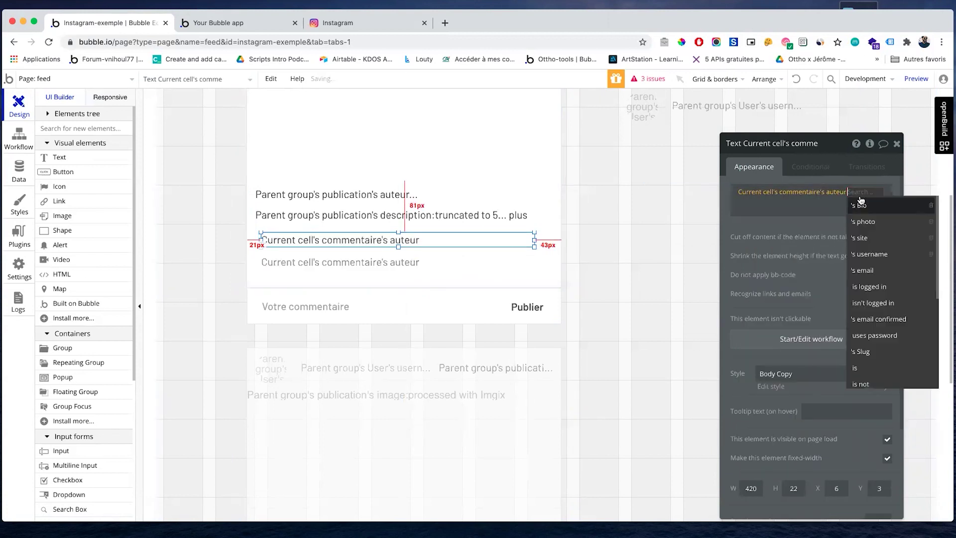
left_click(872, 254)
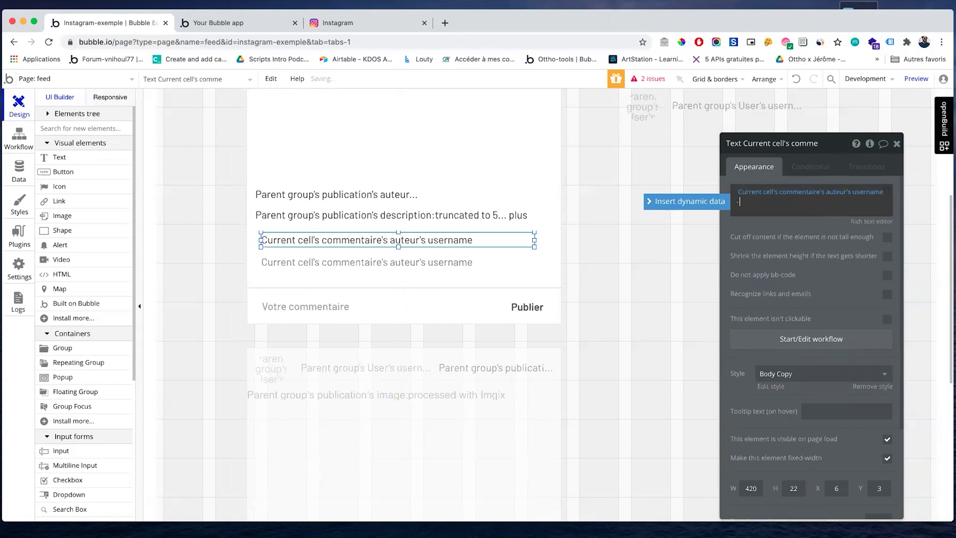
left_click(688, 202)
left_click(759, 222)
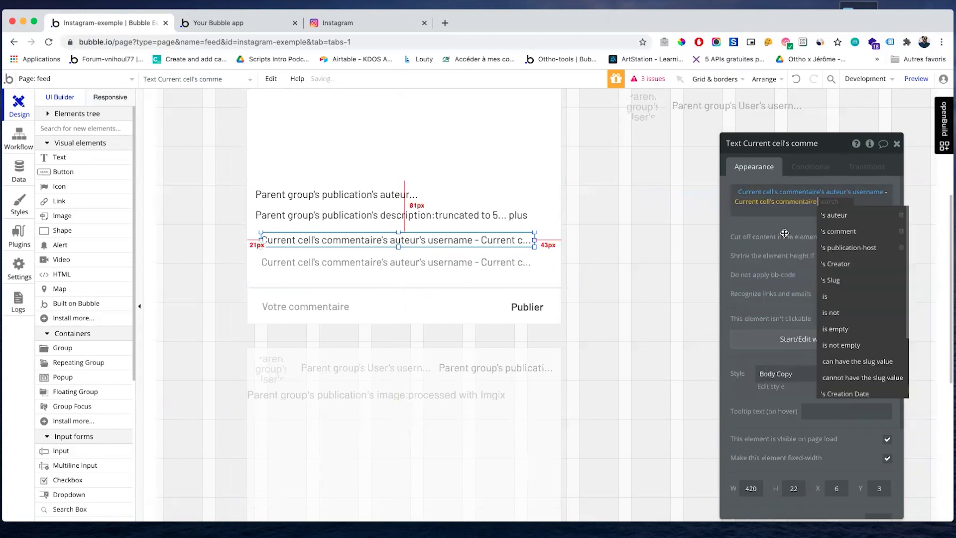
left_click(843, 234)
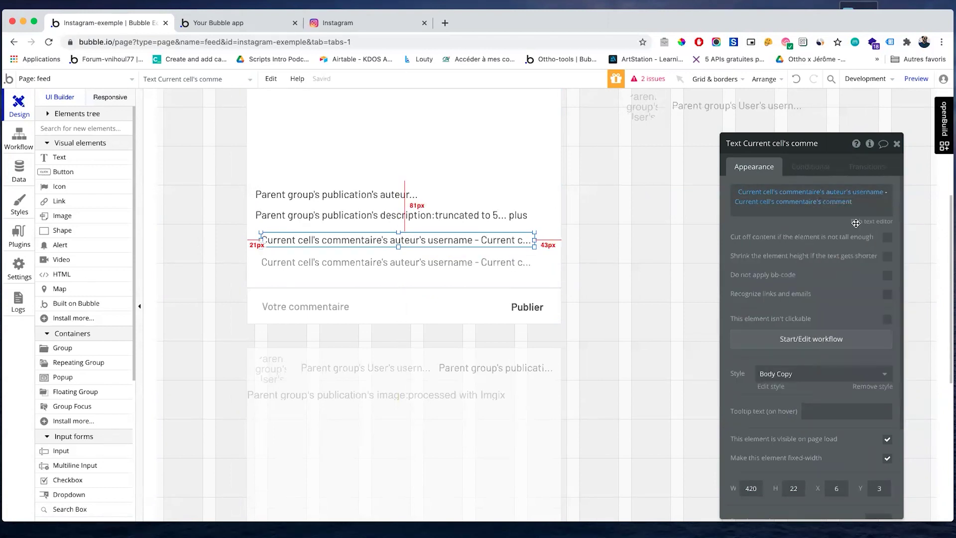
Bold the author username in the Rich Text Editor and save.
left_click(860, 225)
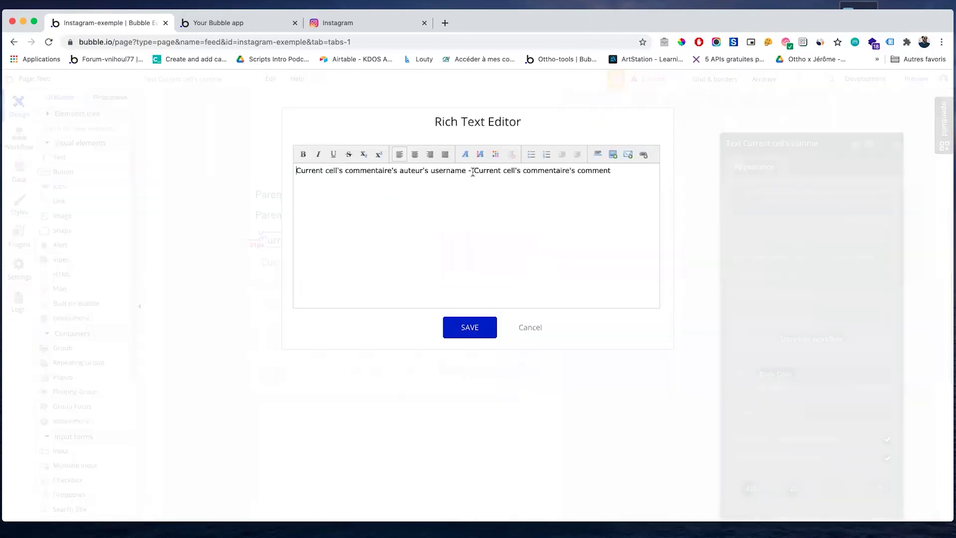
left_click_drag(467, 172, 237, 173)
left_click(304, 156)
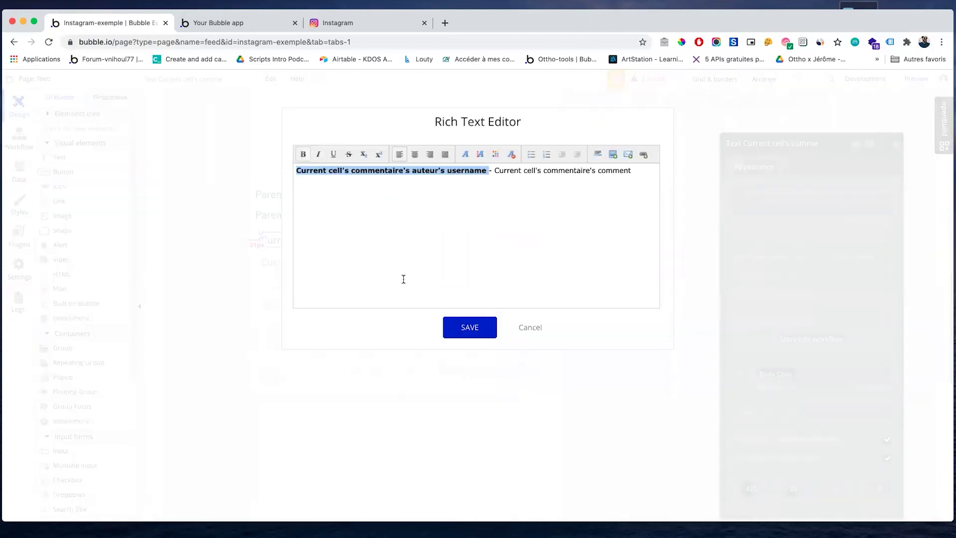
left_click(470, 328)
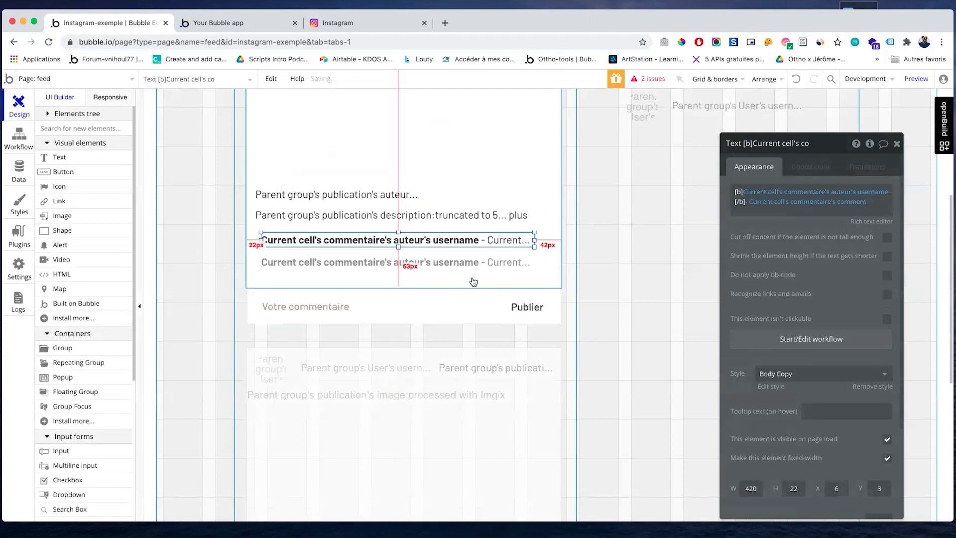
left_click(513, 263)
left_click_drag(831, 150, 732, 98)
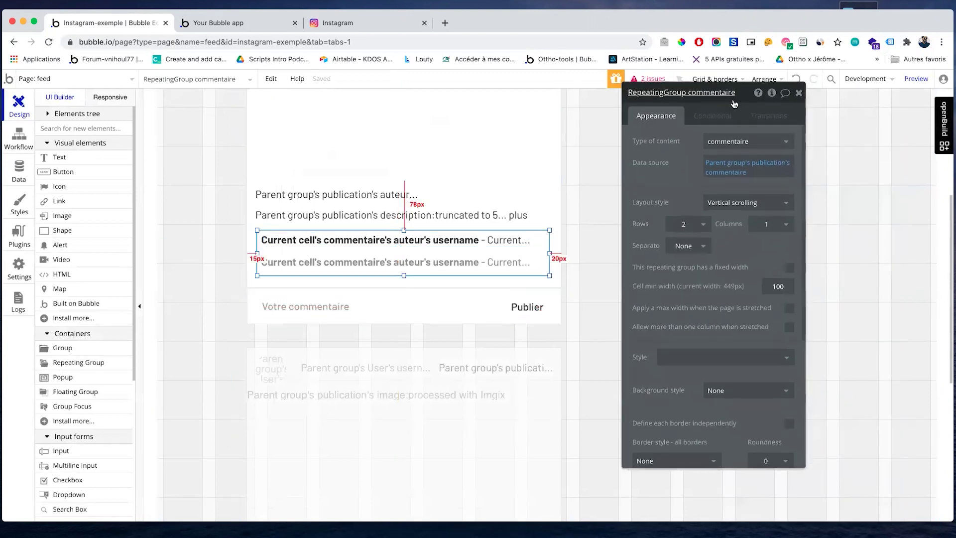
scroll(747, 299, "down", 5)
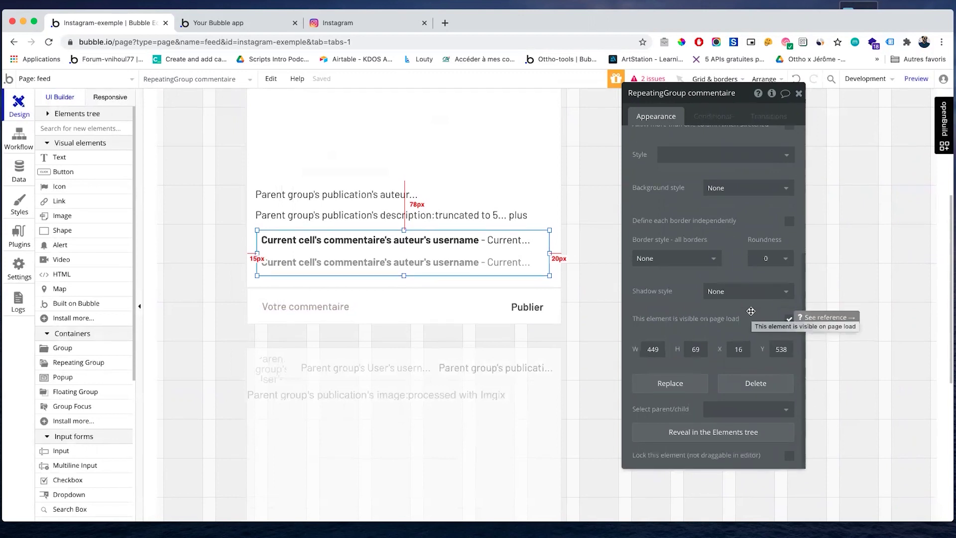
scroll(751, 309, "up", 3)
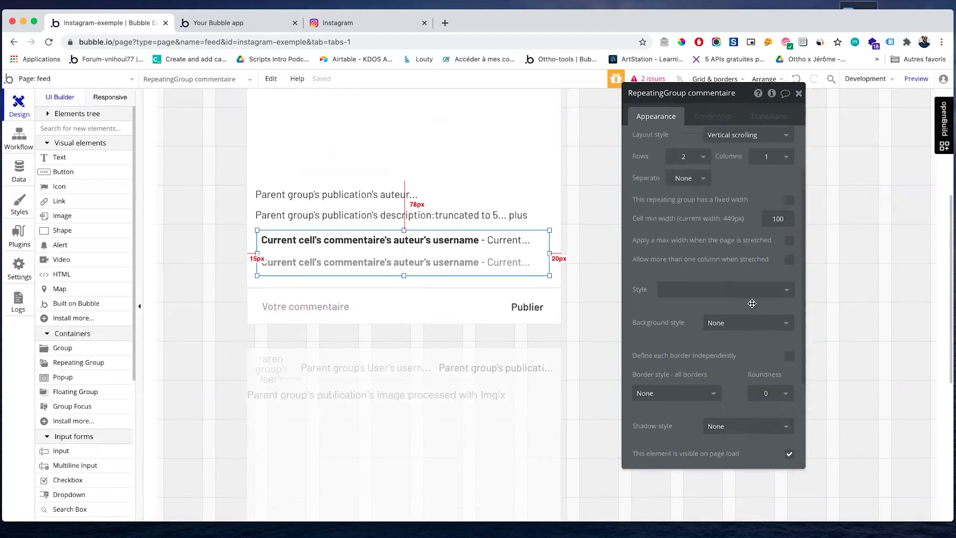
scroll(752, 303, "up", 2)
Wrap the comments repeating group in a Group stretched to the full post width.
right_click(469, 273)
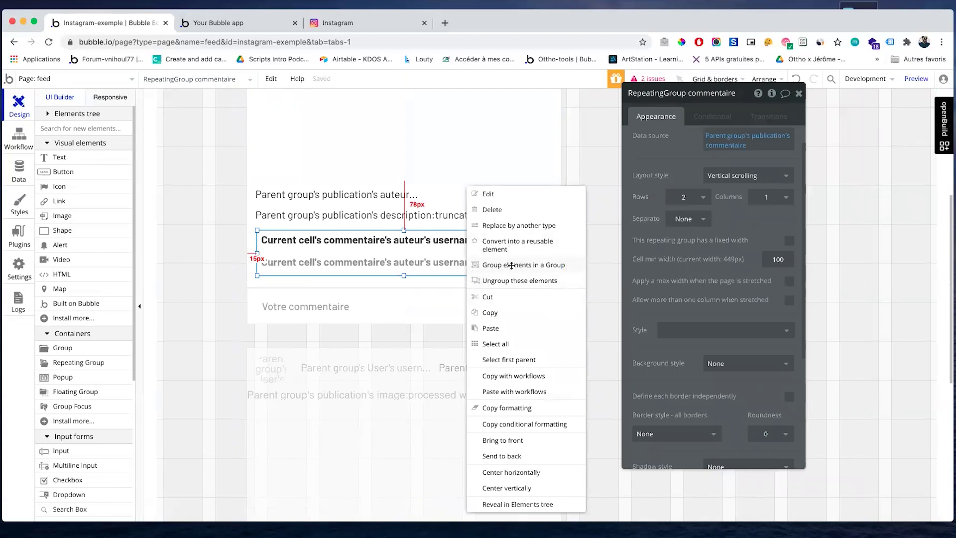
left_click(511, 265)
left_click(355, 246)
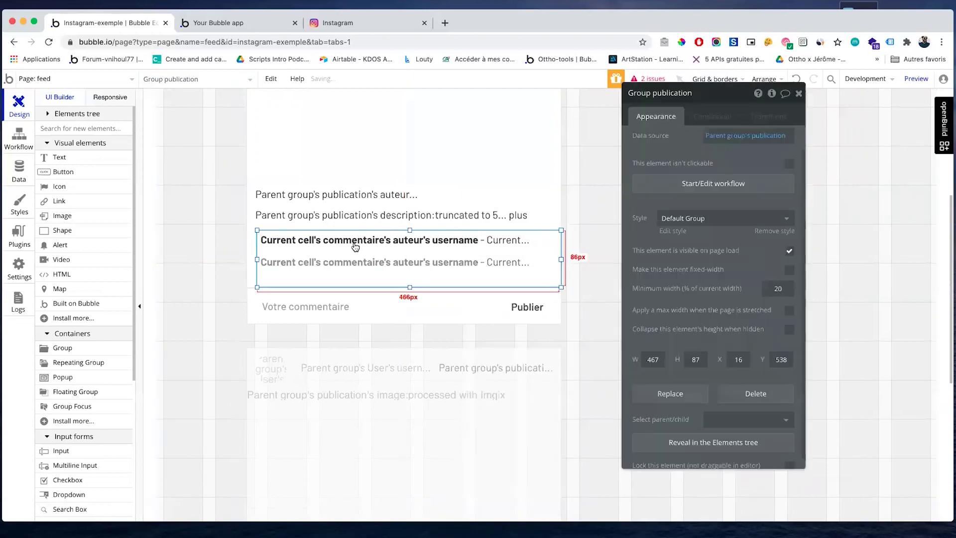
left_click_drag(257, 230, 246, 227)
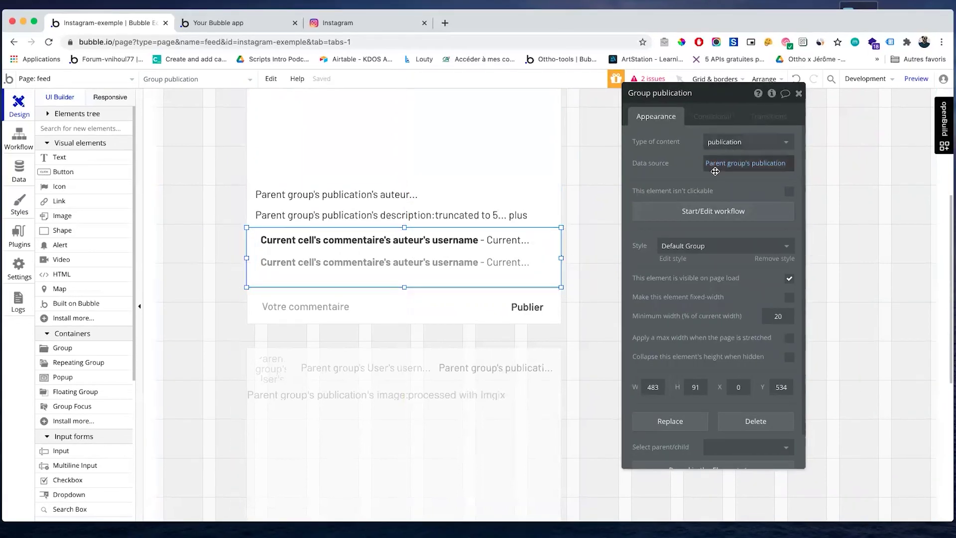
left_click(500, 256)
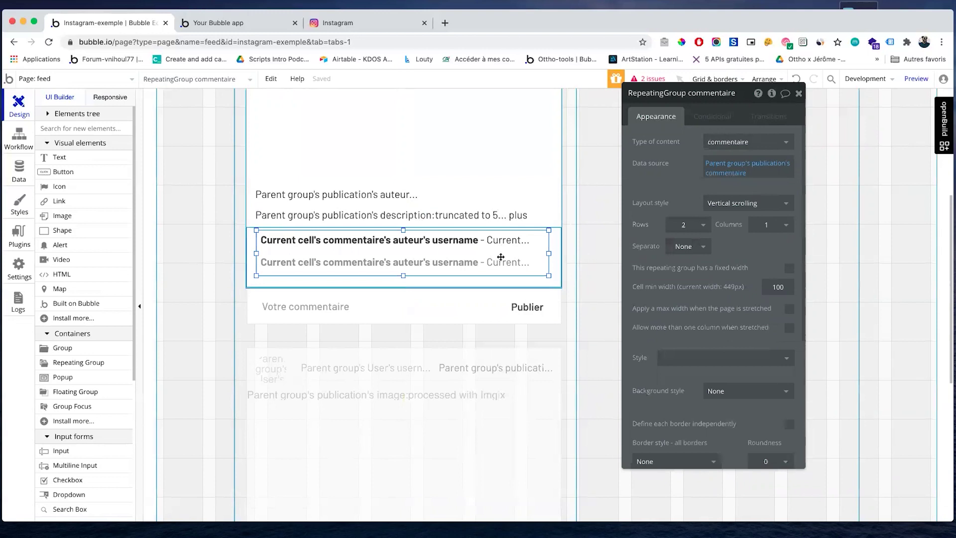
left_click(525, 287)
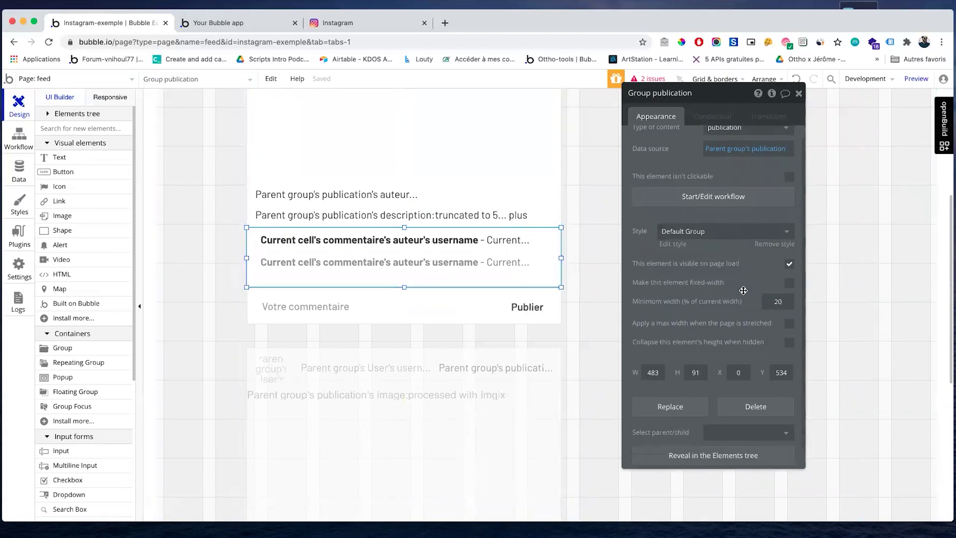
Make the wrapping group hidden on page load and collapse when hidden.
scroll(728, 284, "down", 1)
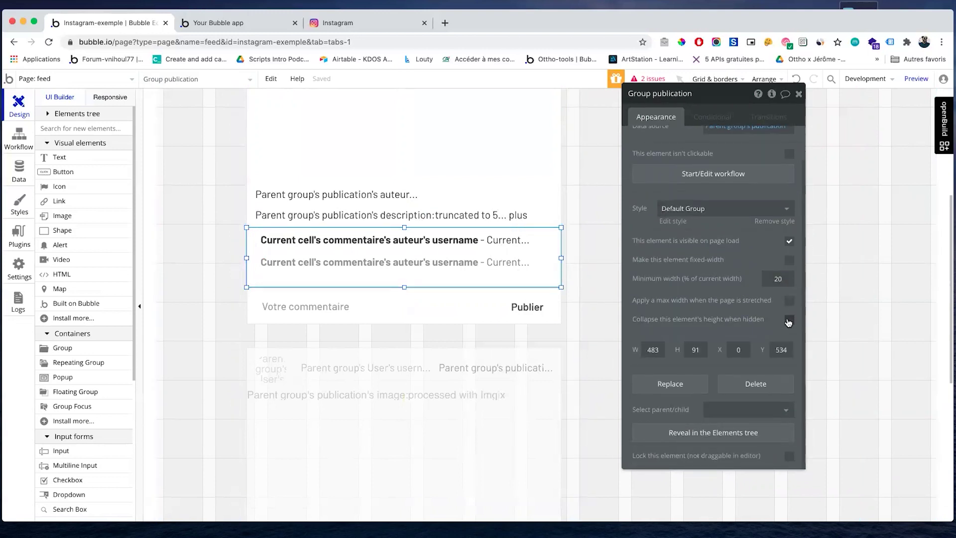
left_click(789, 321)
left_click_drag(550, 282, 538, 282)
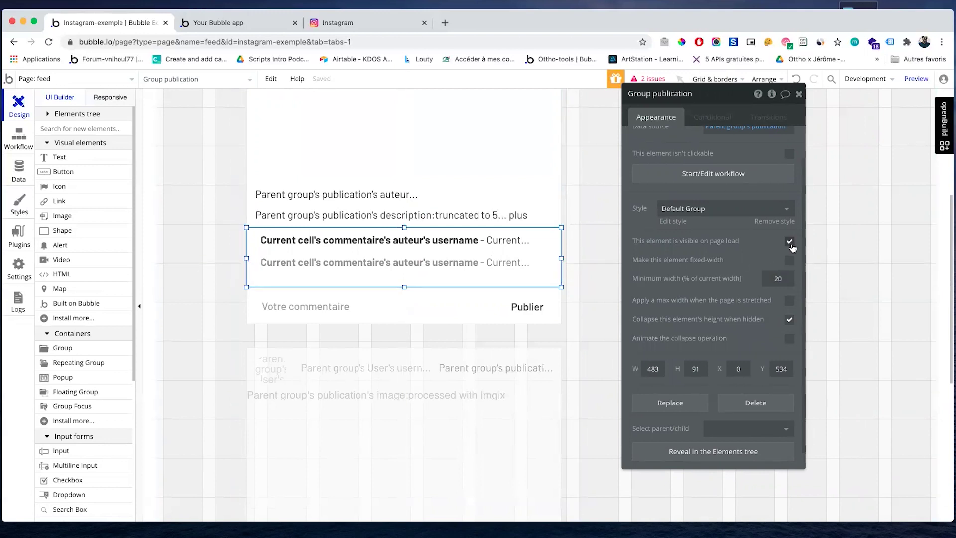
left_click(790, 242)
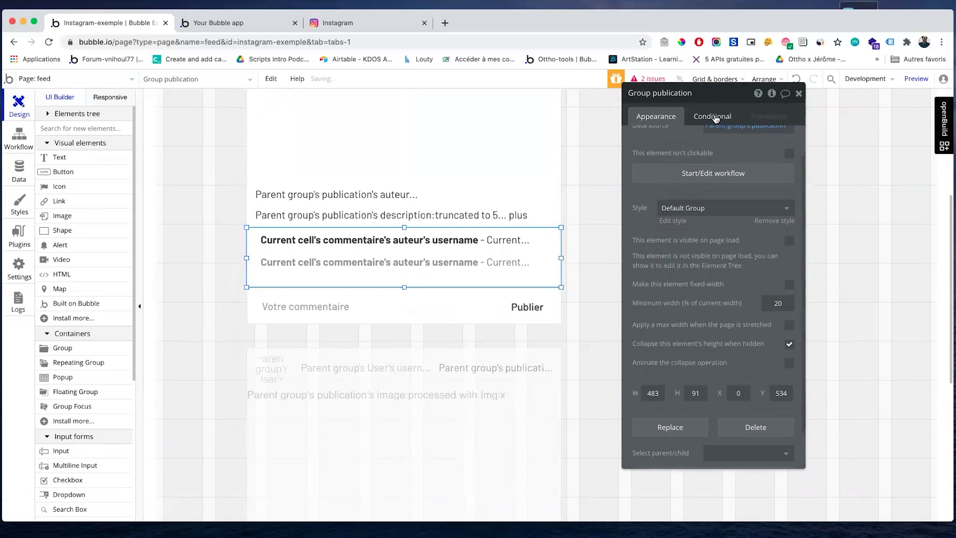
Add a condition making the group visible when the comments count is > 0, then preview.
left_click(714, 117)
left_click(686, 142)
type("re")
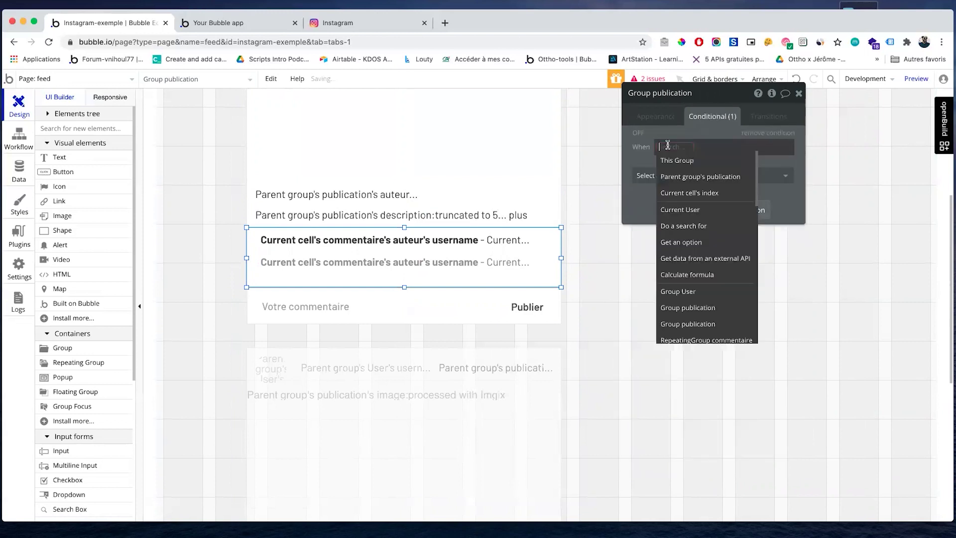
left_click(693, 209)
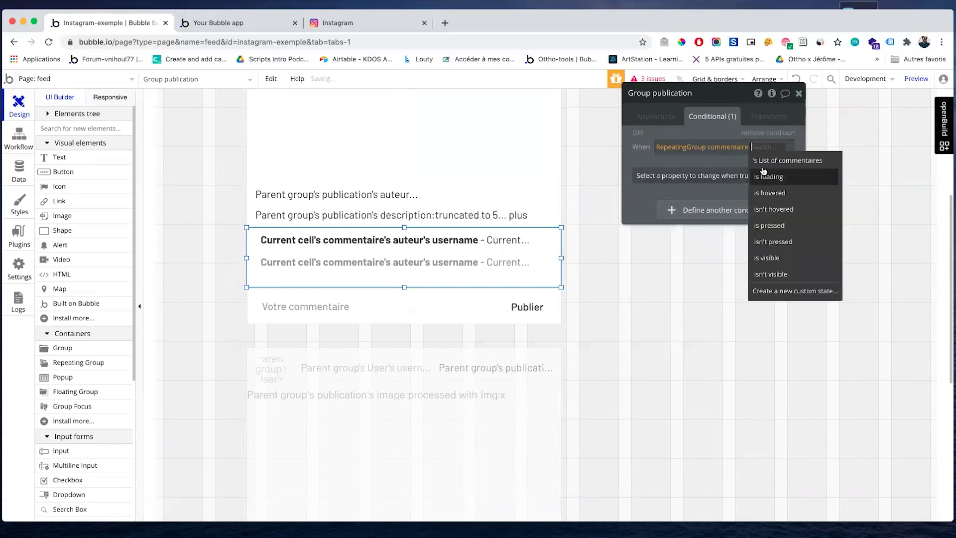
left_click(770, 167)
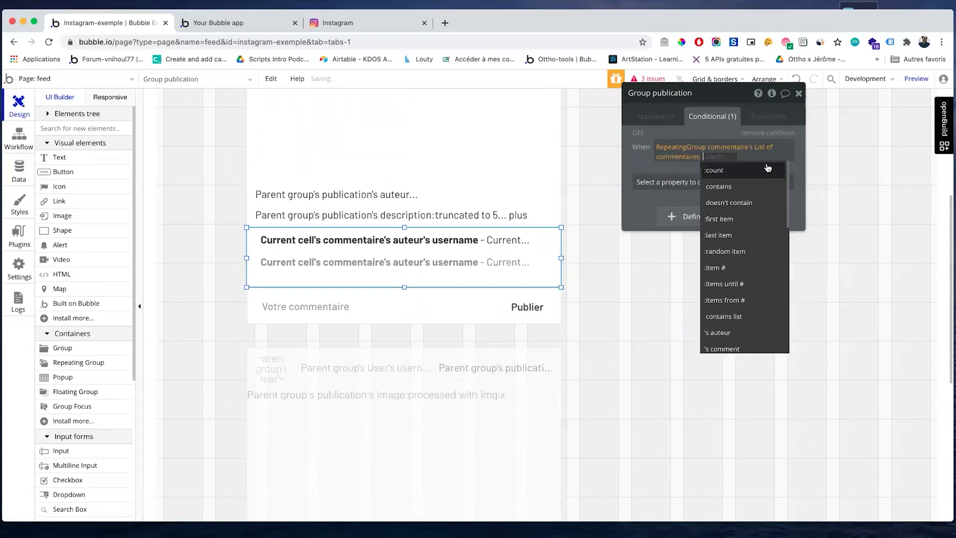
left_click(742, 170)
left_click(736, 218)
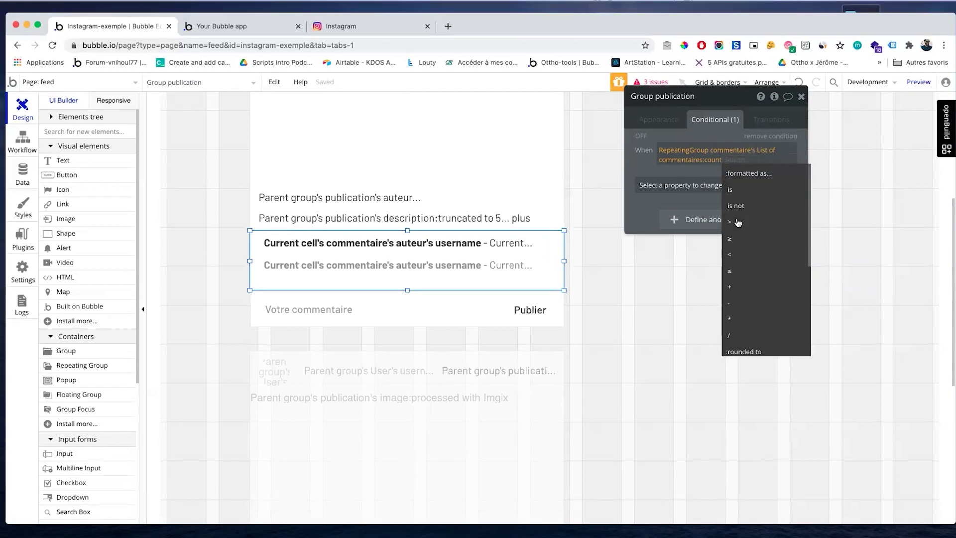
type("0")
left_click(688, 182)
left_click(667, 216)
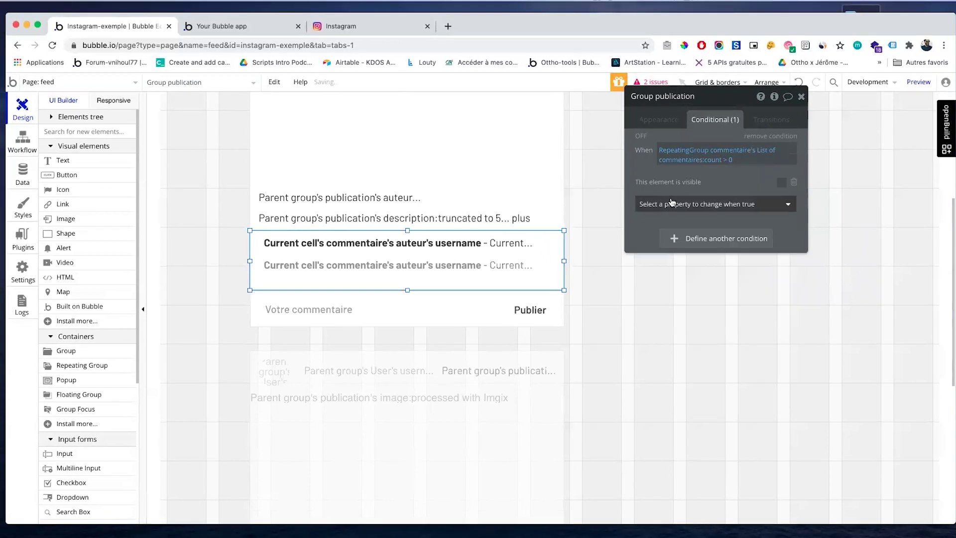
left_click(226, 24)
key("super+r")
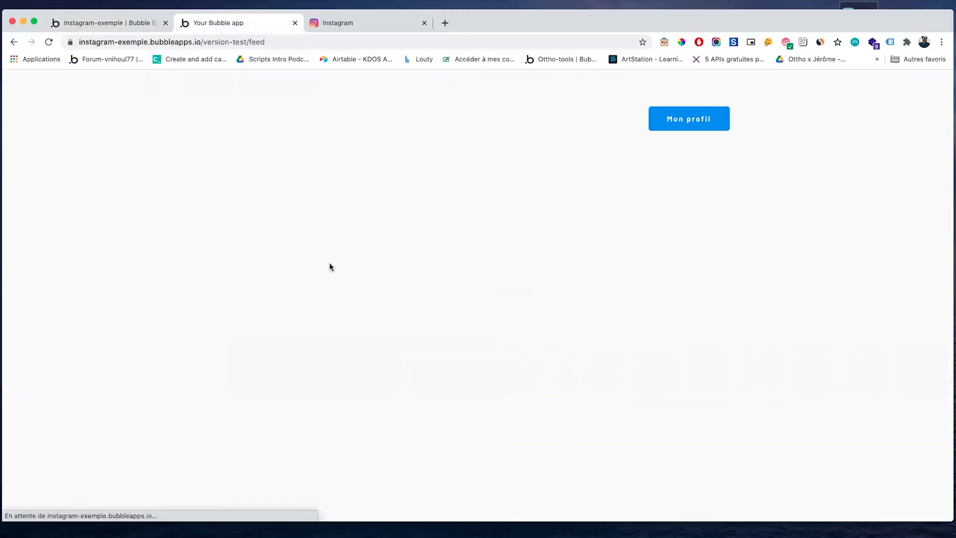
Publish the comment 'hello, super photo' on the Hatc post in the live feed.
scroll(324, 282, "down", 2)
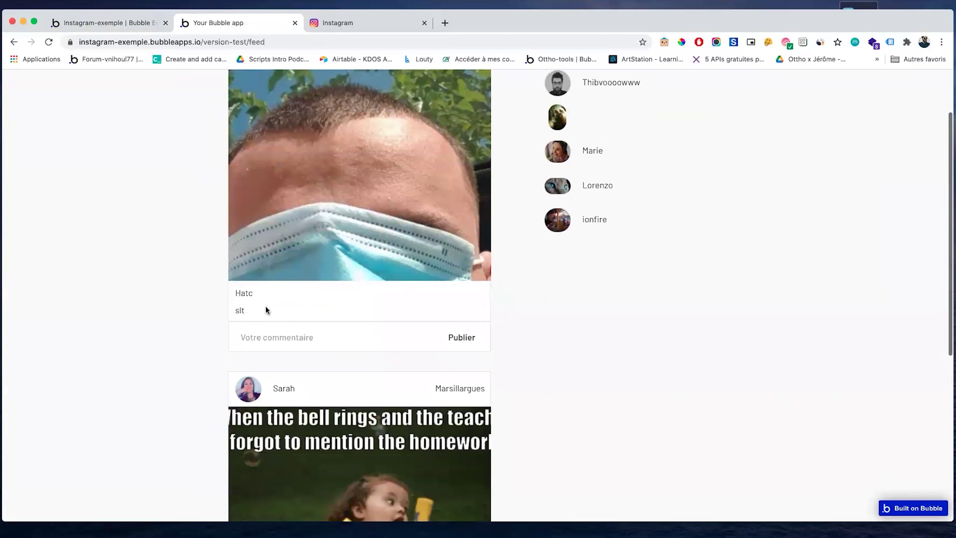
left_click(260, 336)
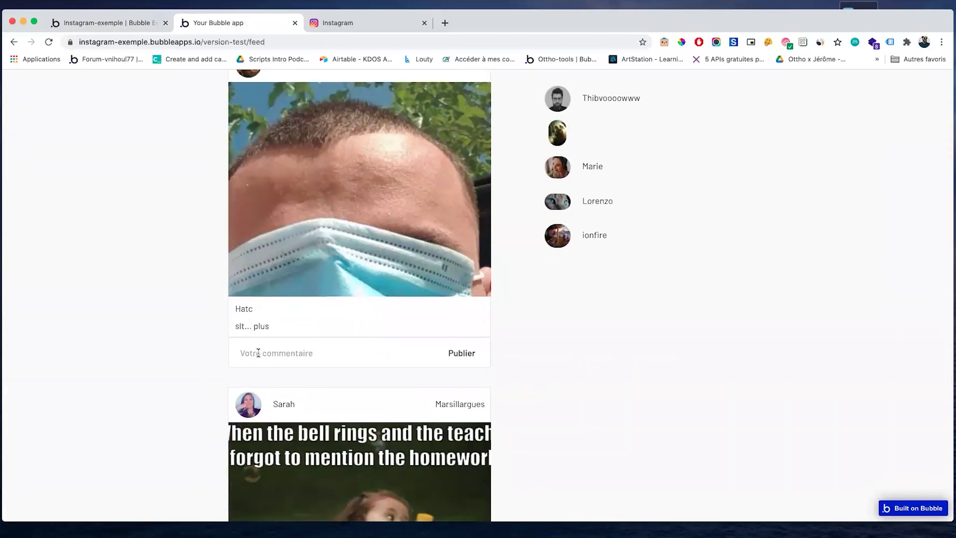
type("hello, super photo")
left_click(462, 353)
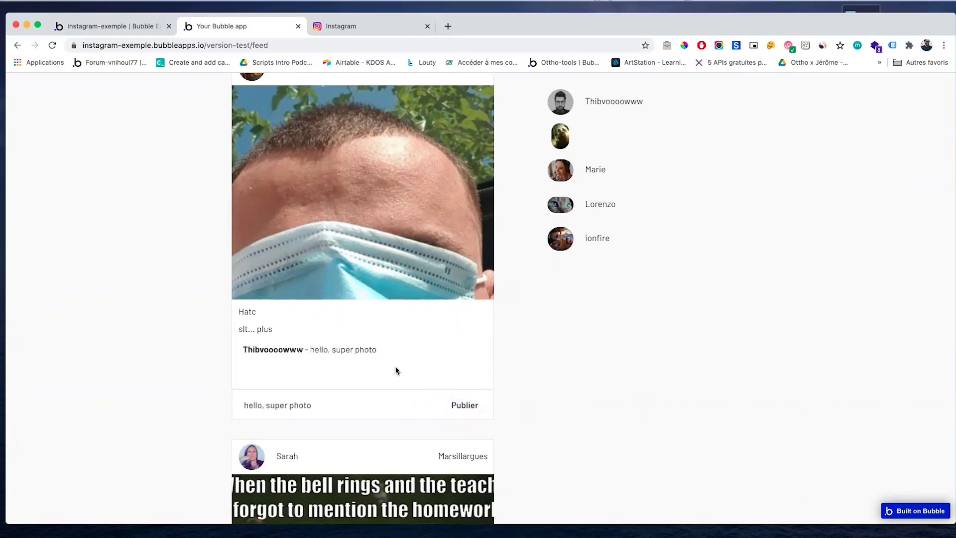
left_click(111, 26)
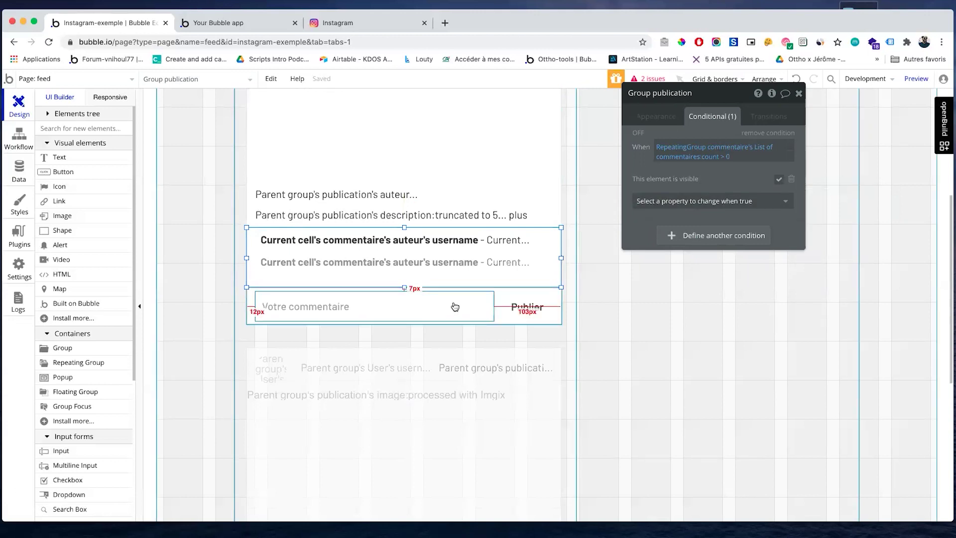
Undo the accidental move of the comment input and add a new action to the Publier workflow.
left_click_drag(456, 307, 396, 138)
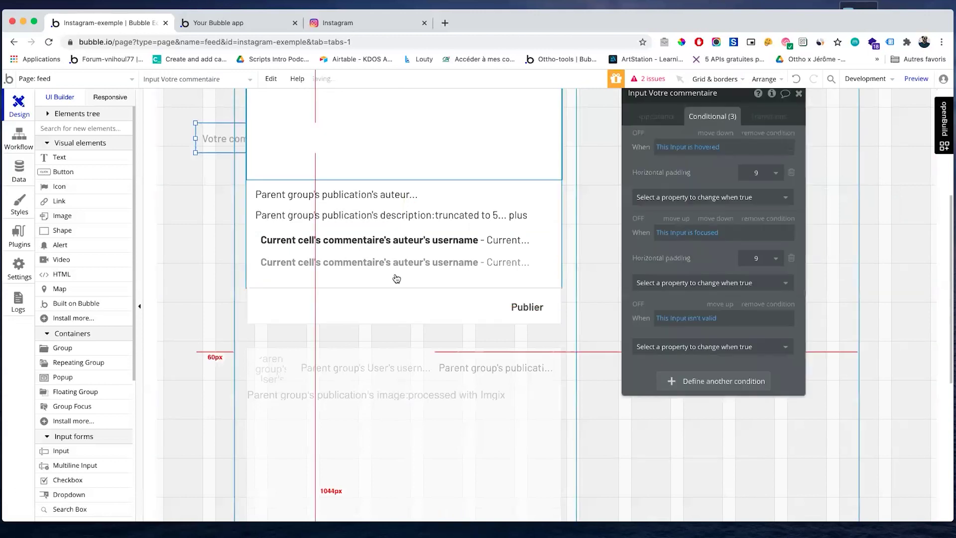
key("ctrl+z")
left_click(532, 306)
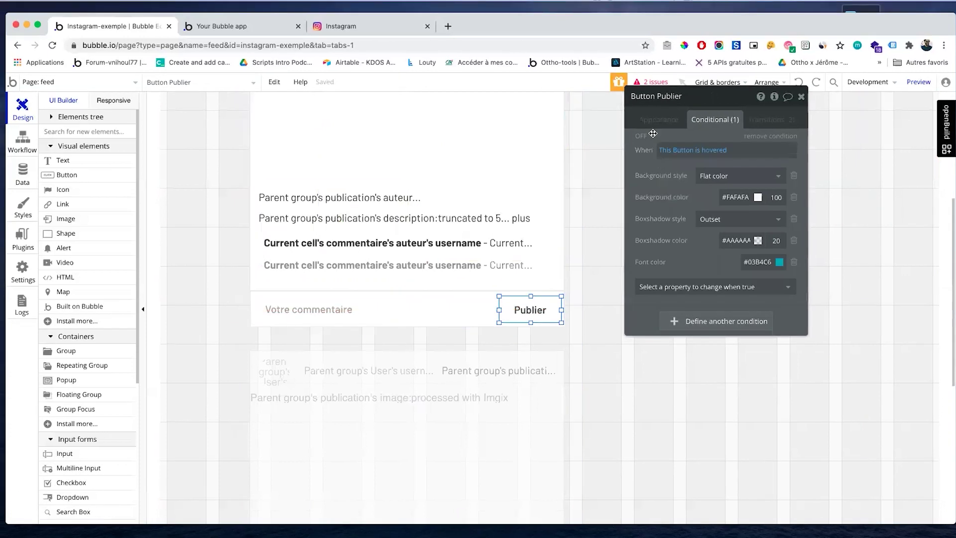
left_click(654, 124)
left_click(683, 192)
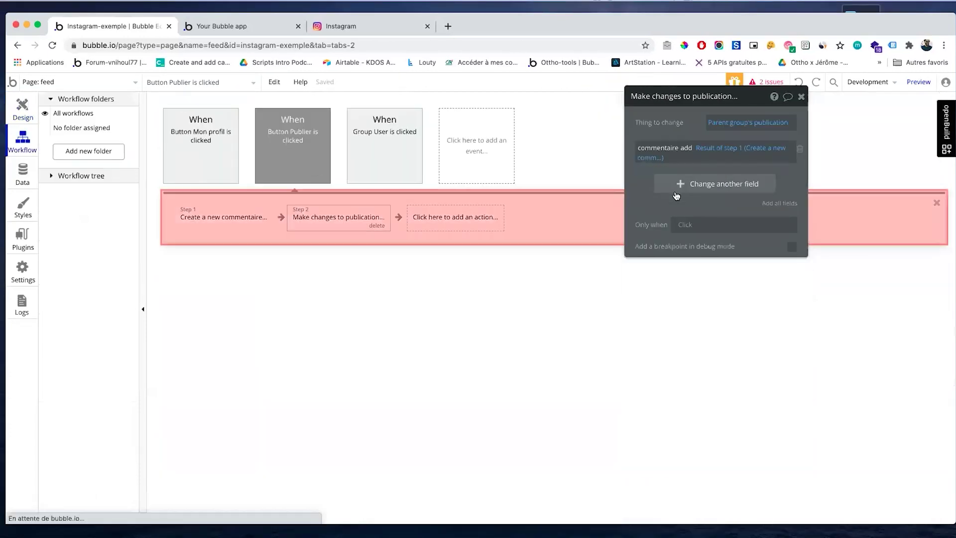
left_click(445, 219)
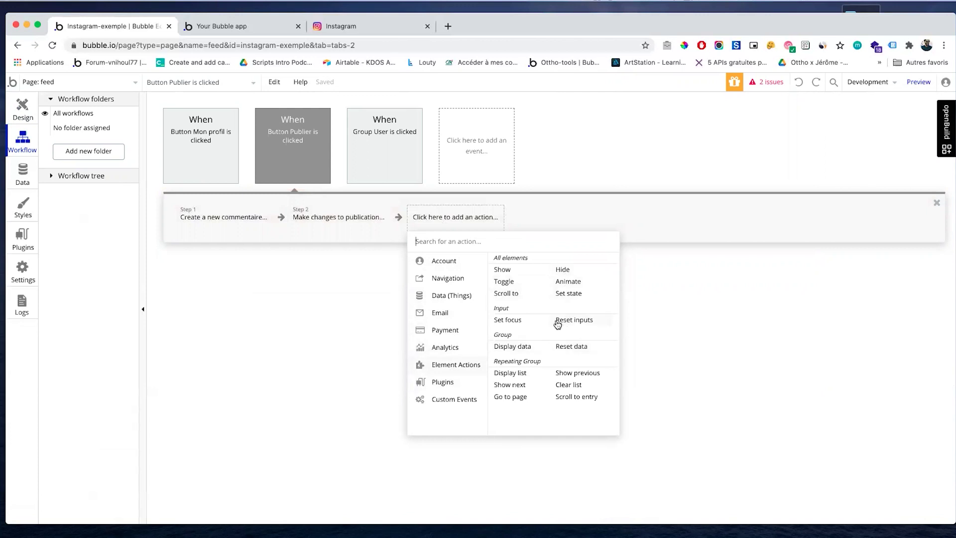
key("ctrl+Tab")
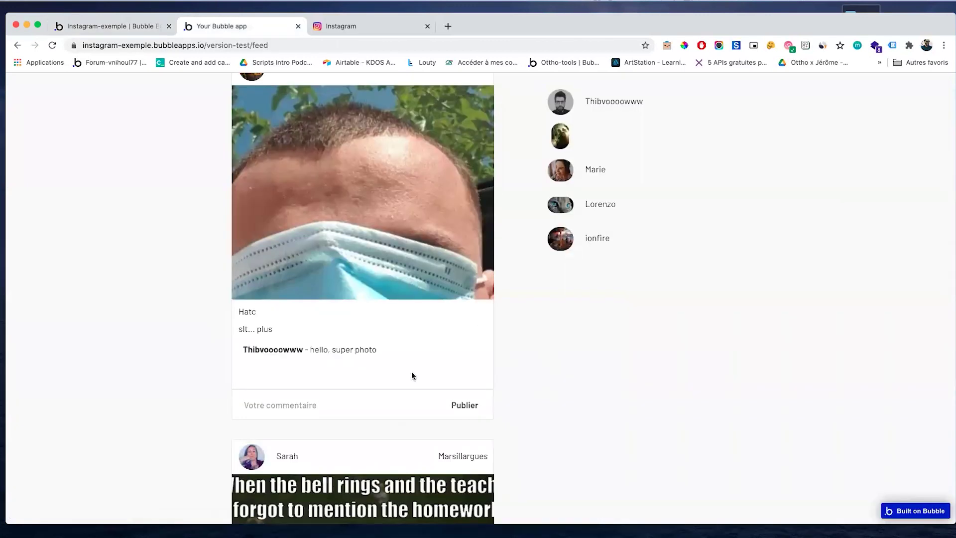
scroll(449, 354, "down", 3)
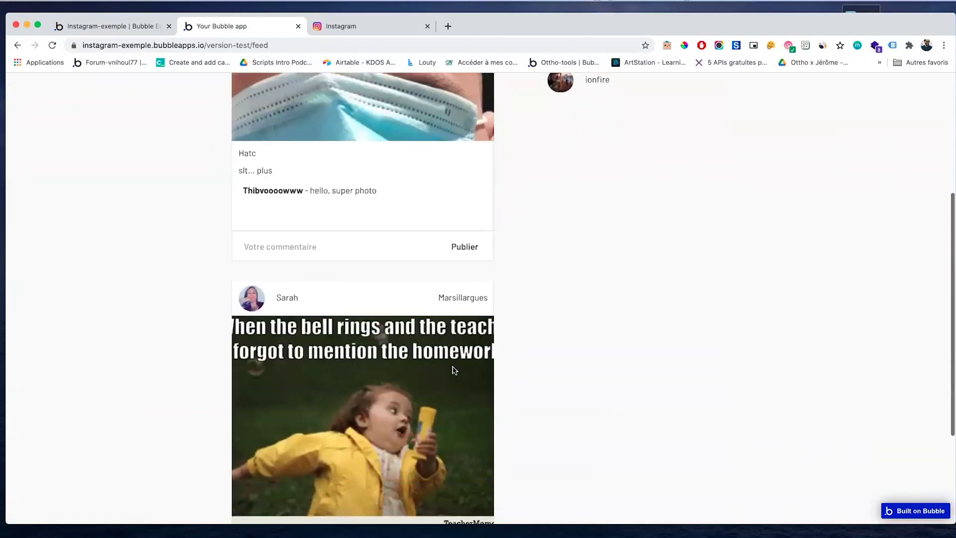
scroll(454, 370, "down", 8)
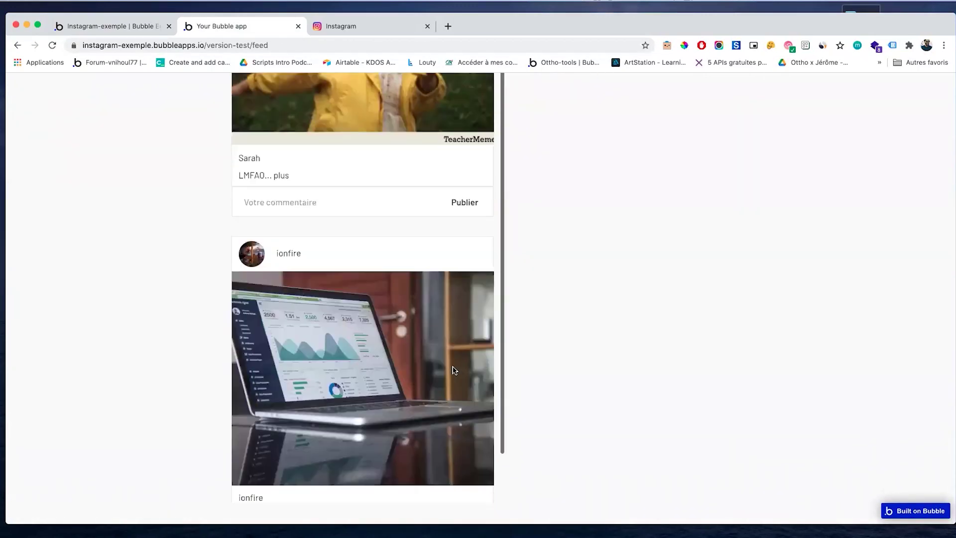
scroll(454, 369, "down", 3)
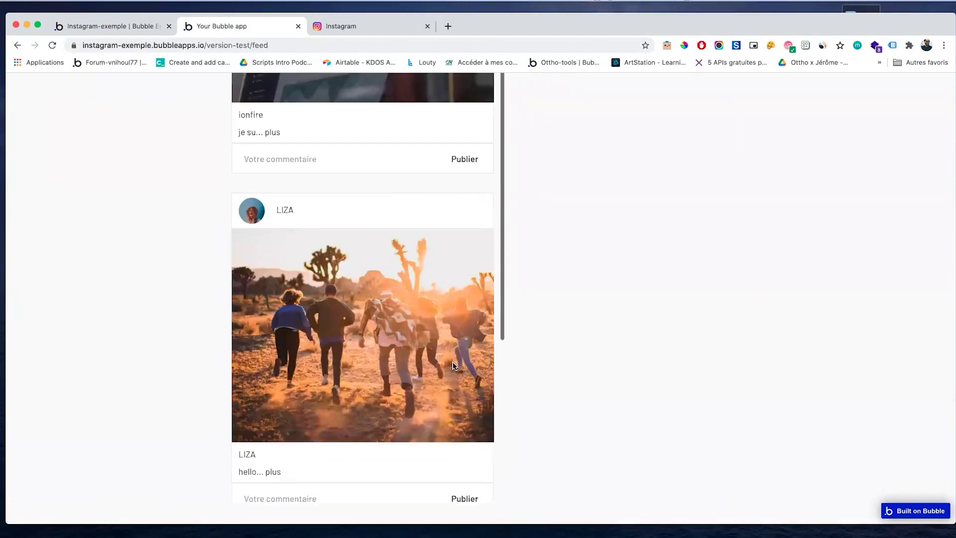
scroll(447, 269, "down", 5)
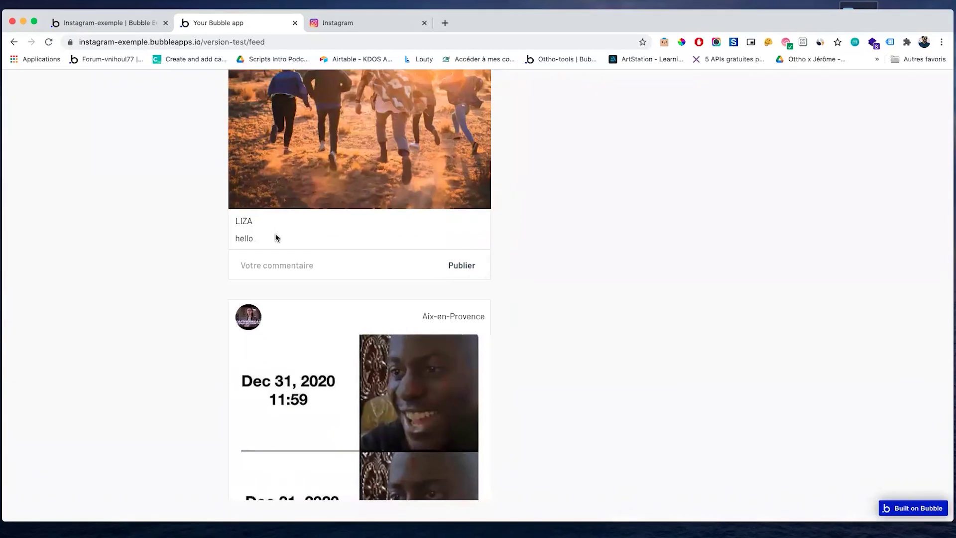
scroll(275, 234, "down", 10)
Return to the editor and inspect the commentaire data type's fields and stored entries.
left_click(105, 30)
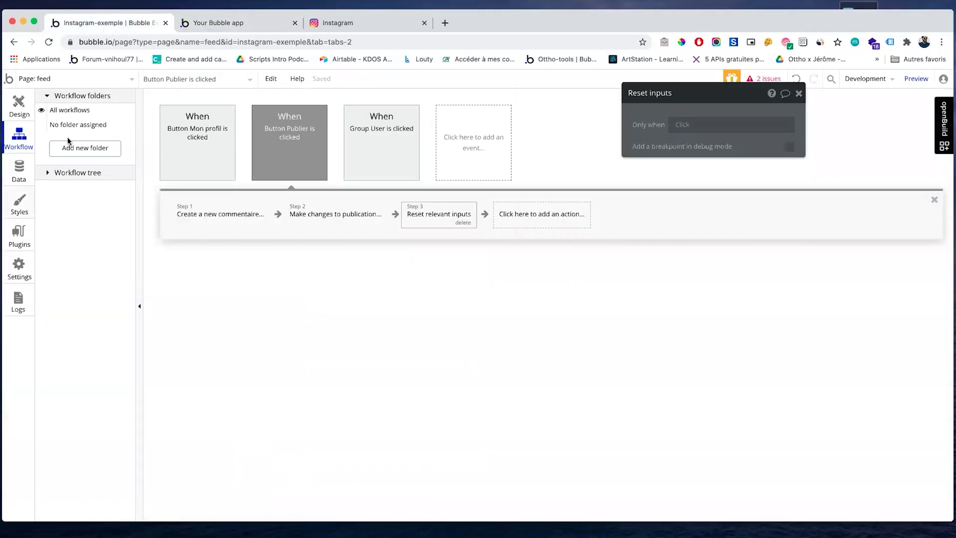
left_click(20, 168)
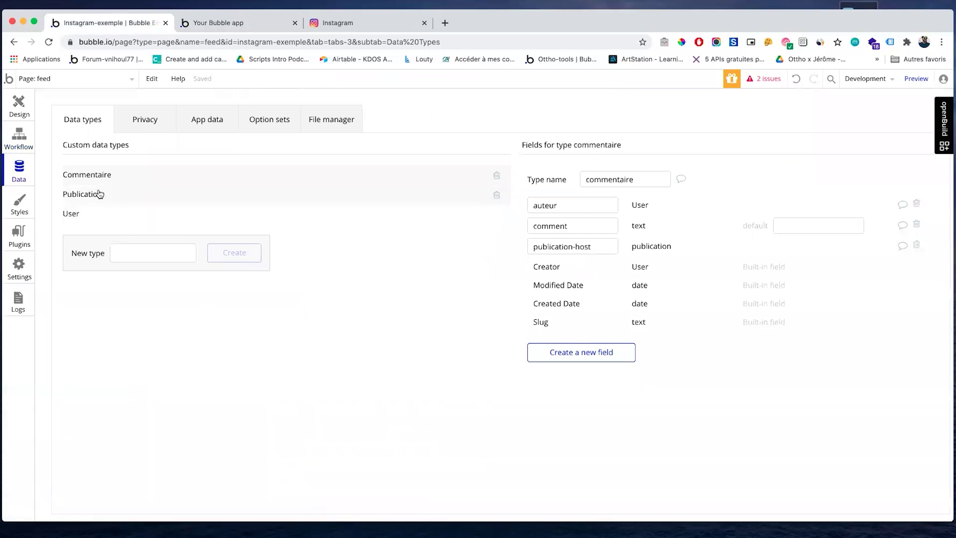
left_click(191, 124)
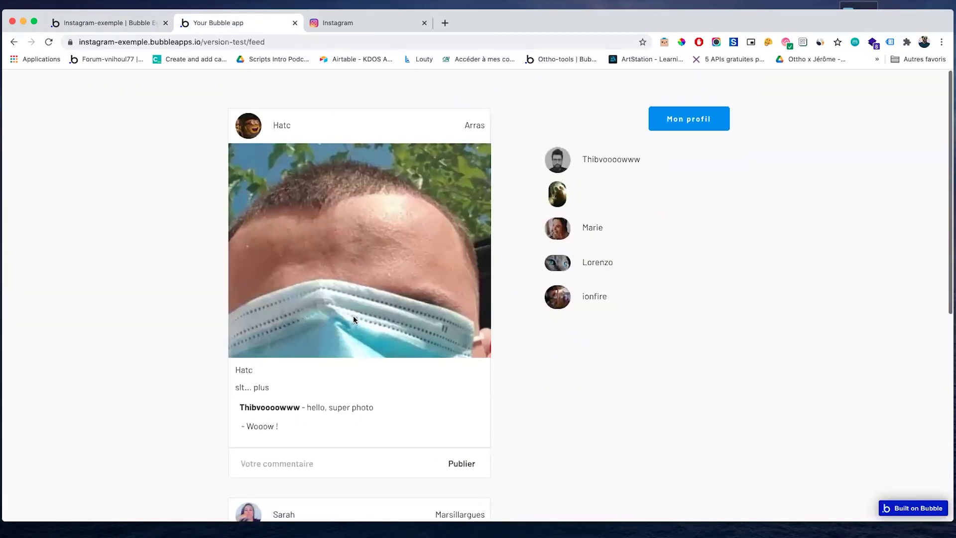
scroll(354, 318, "down", 1)
scroll(354, 319, "up", 1)
scroll(384, 332, "down", 2)
scroll(384, 333, "down", 15)
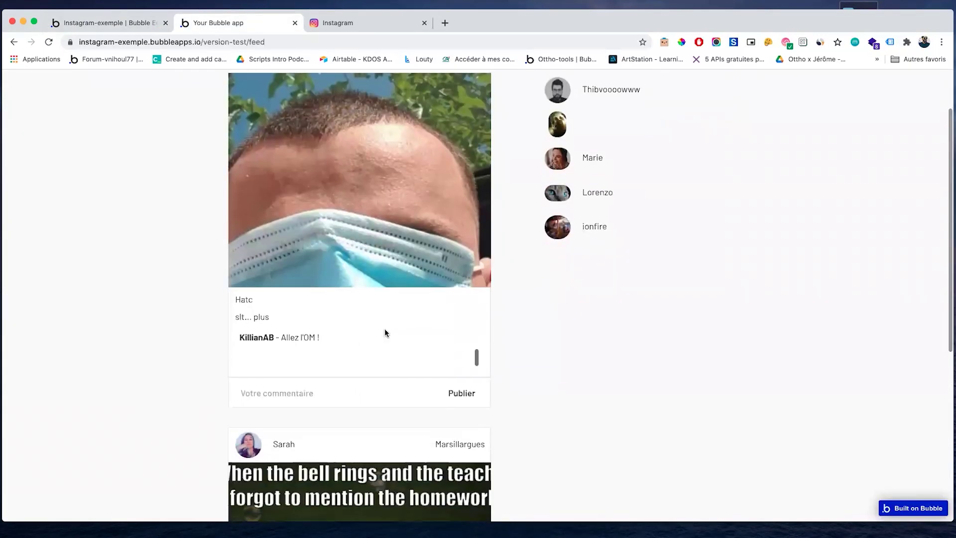
scroll(350, 382, "down", 15)
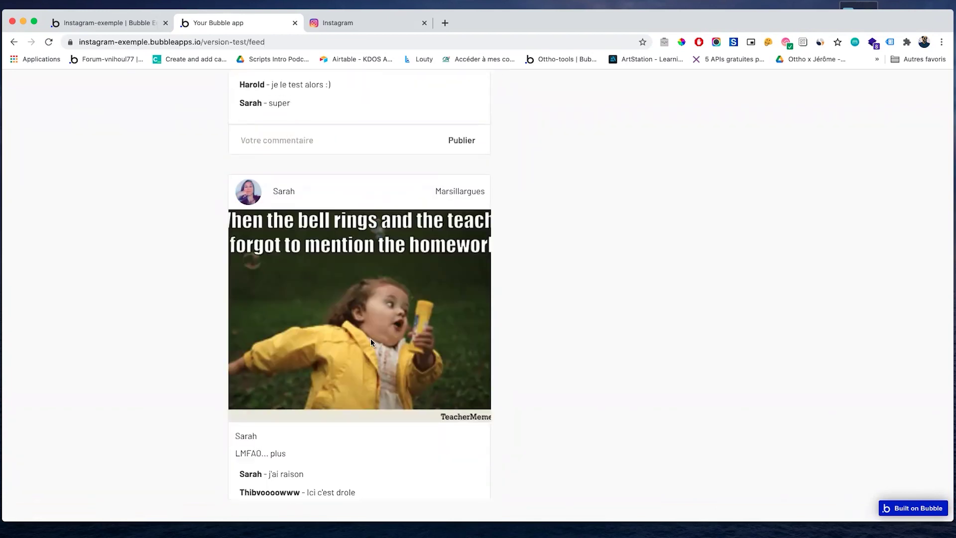
scroll(371, 339, "up", 8)
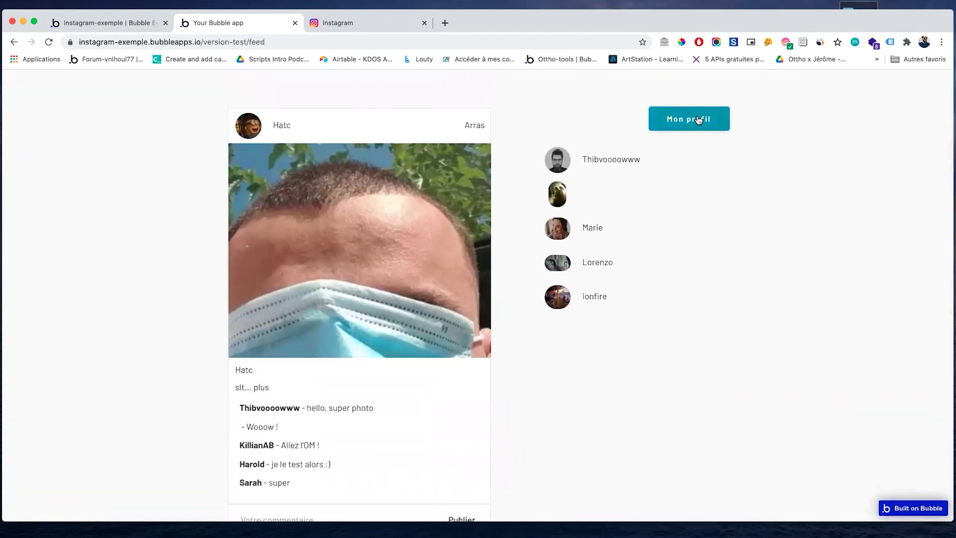
left_click(696, 118)
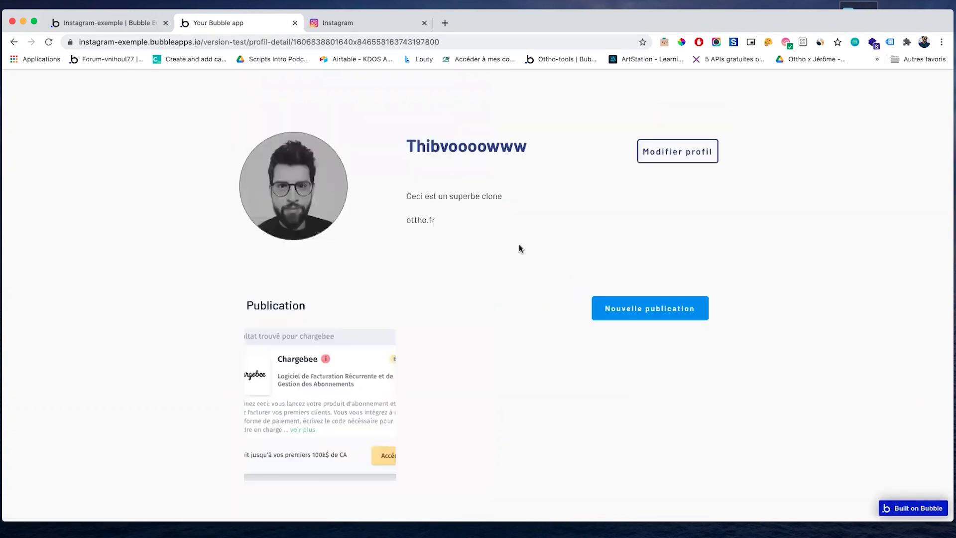
left_click(666, 157)
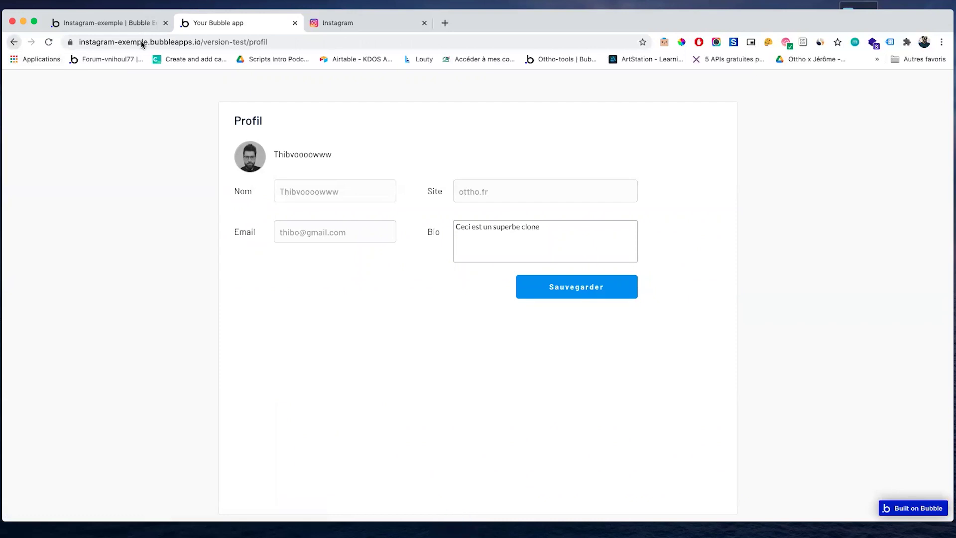
left_click(141, 25)
left_click(220, 24)
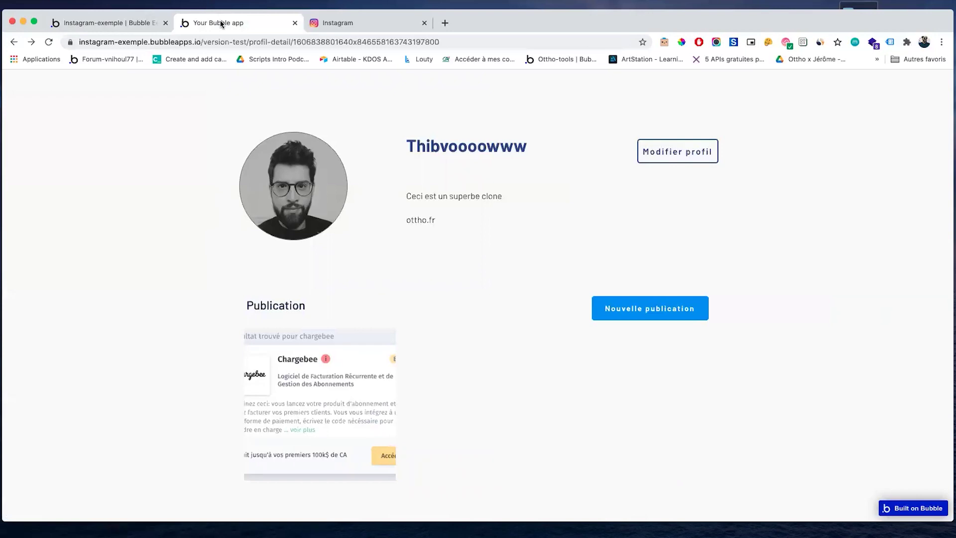
left_click(14, 42)
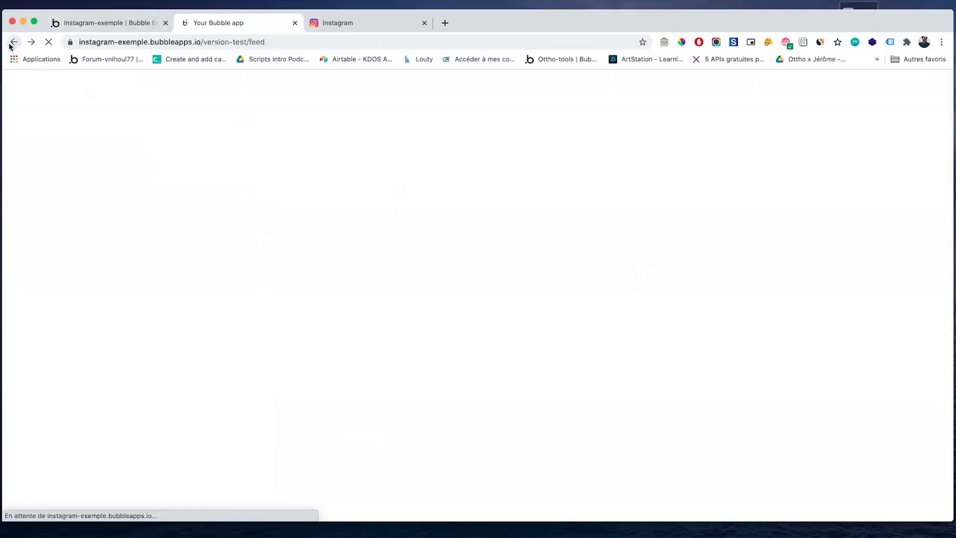
scroll(351, 239, "down", 10)
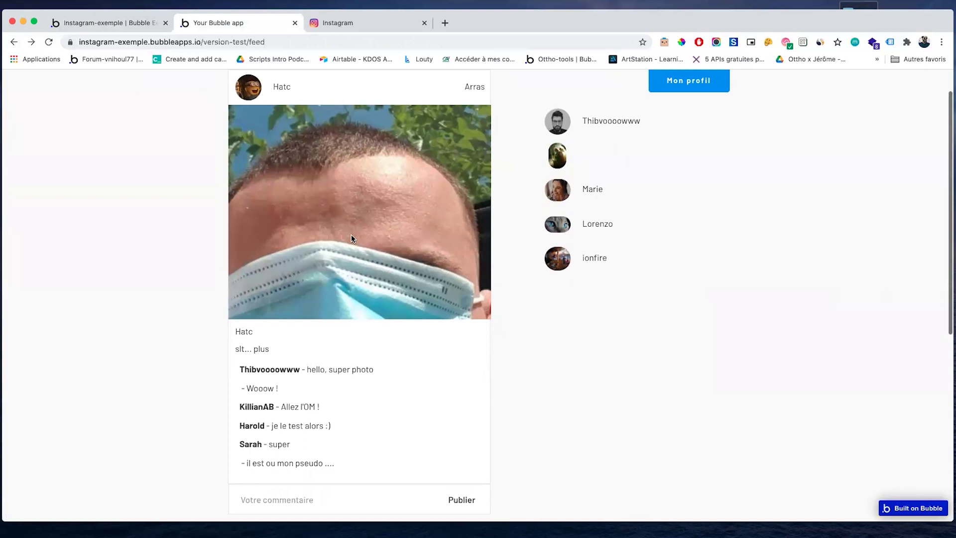
scroll(346, 297, "down", 7)
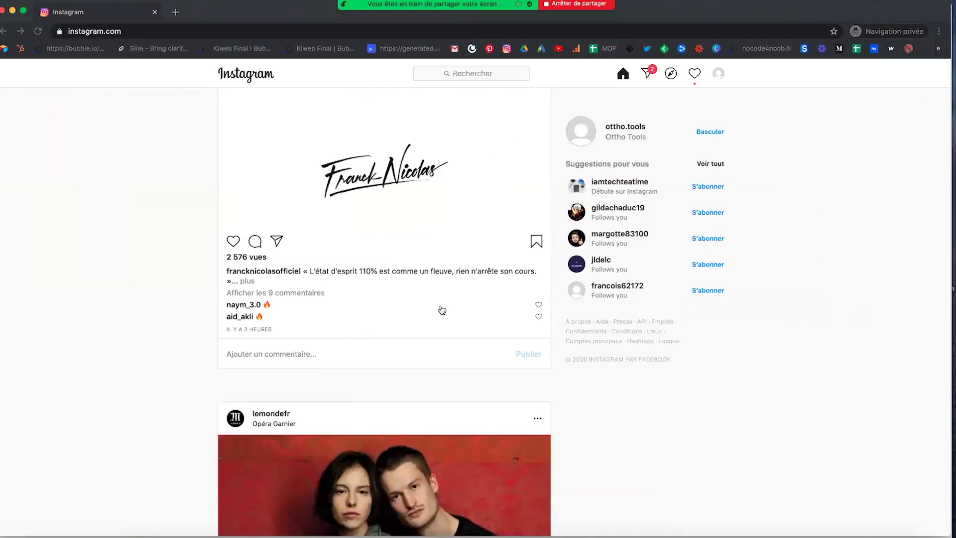
scroll(442, 310, "down", 15)
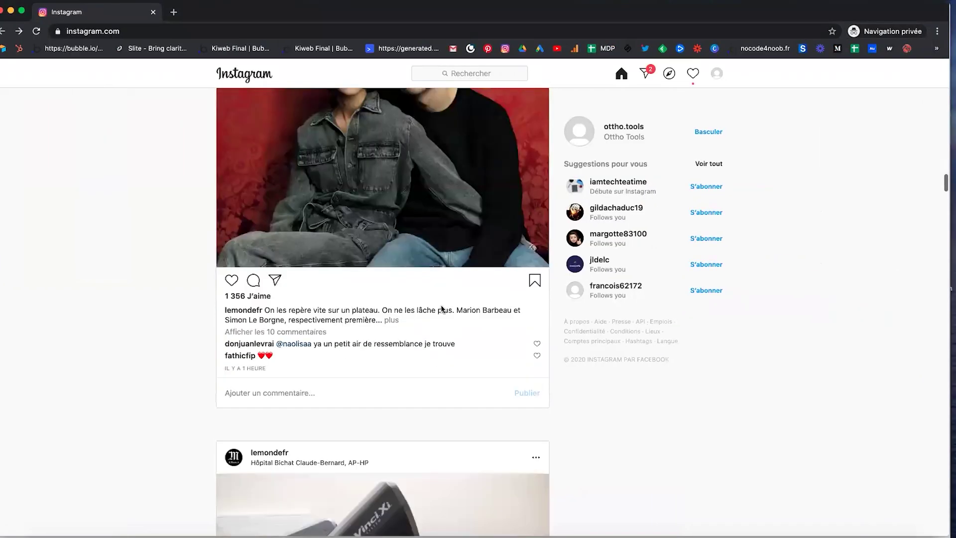
scroll(441, 310, "up", 3)
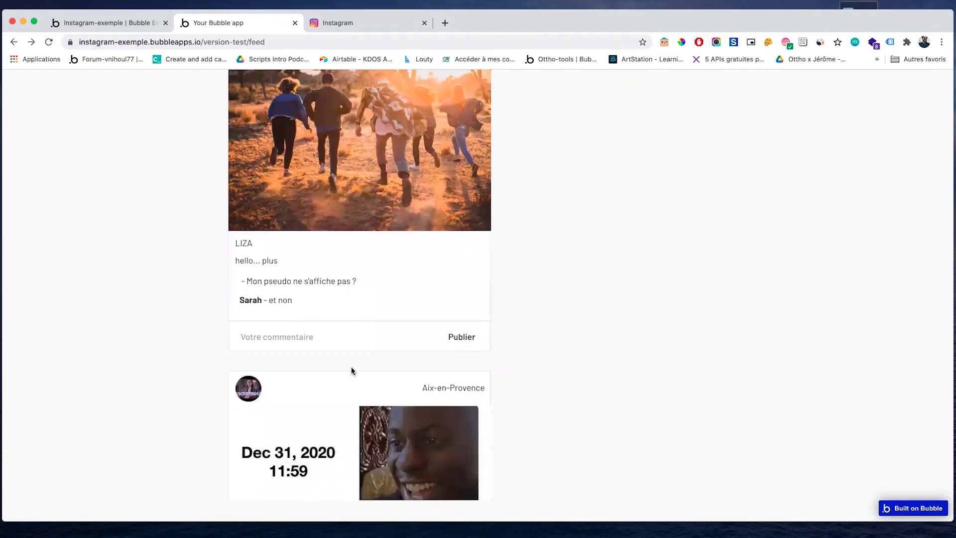
scroll(351, 371, "down", 7)
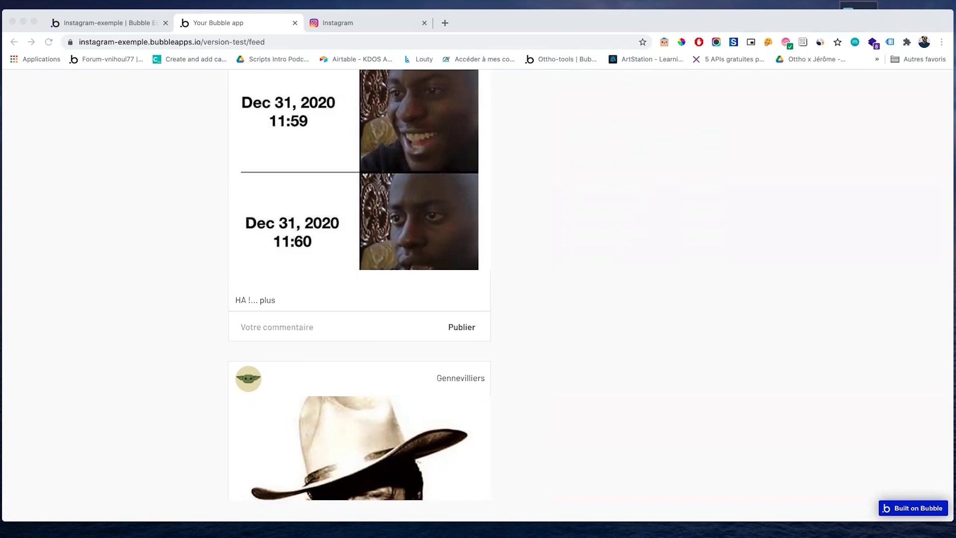
left_click(264, 299)
scroll(328, 347, "down", 4)
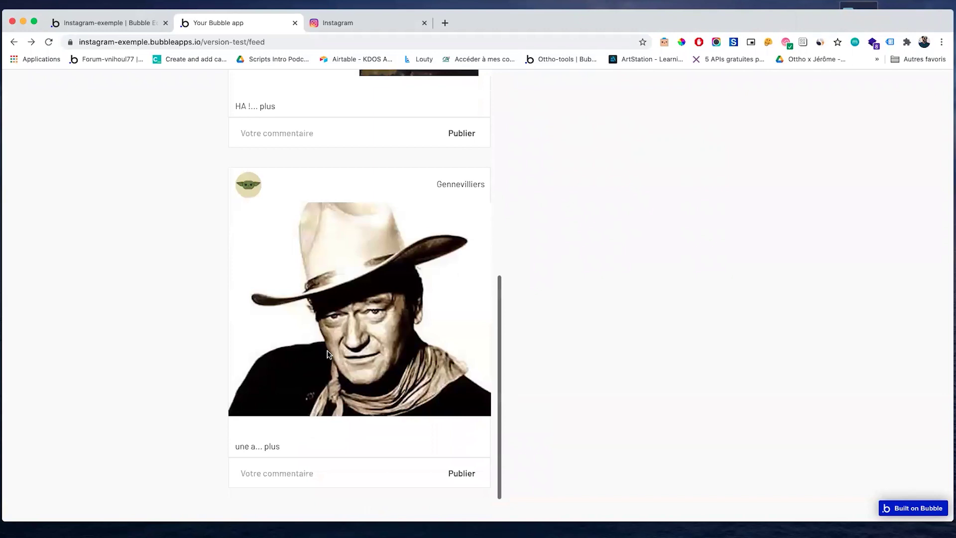
scroll(333, 396, "down", 8)
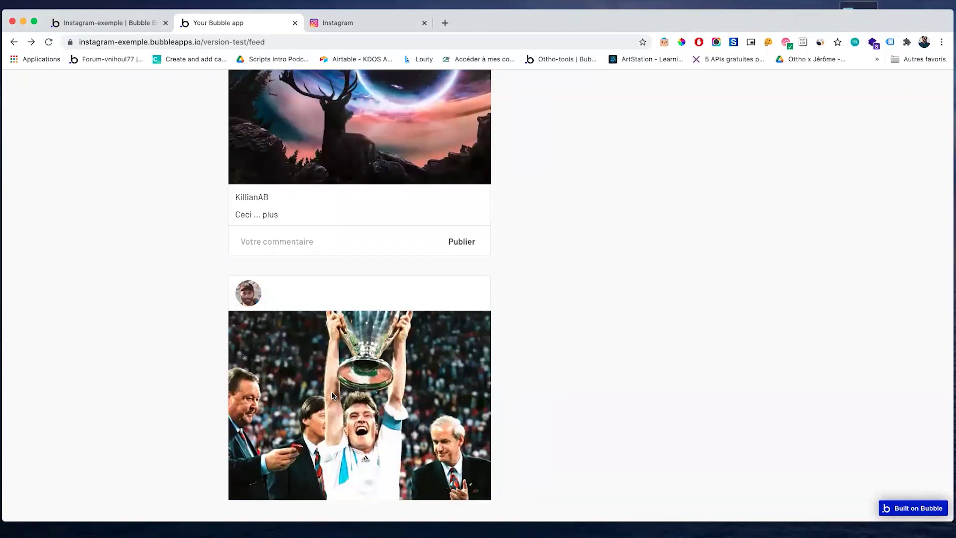
scroll(359, 375, "down", 5)
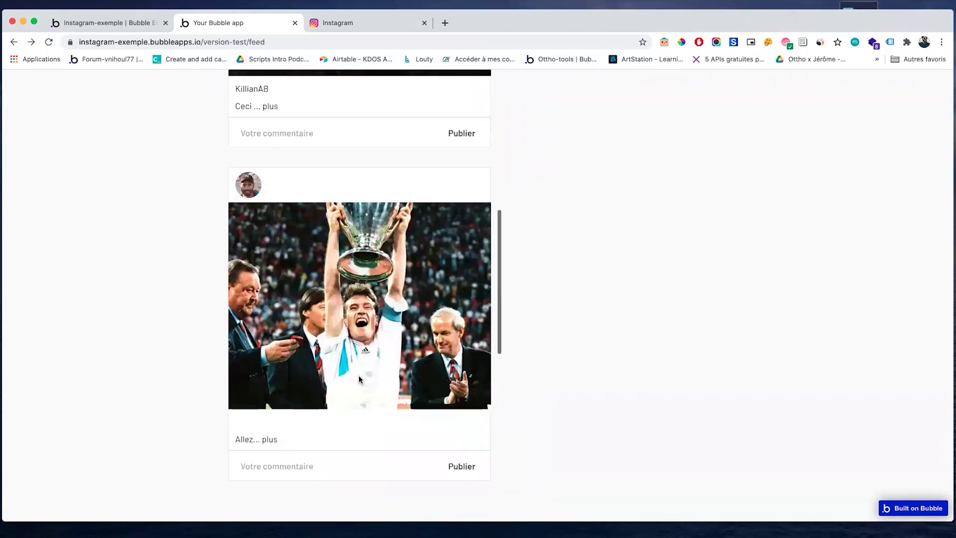
scroll(359, 376, "down", 10)
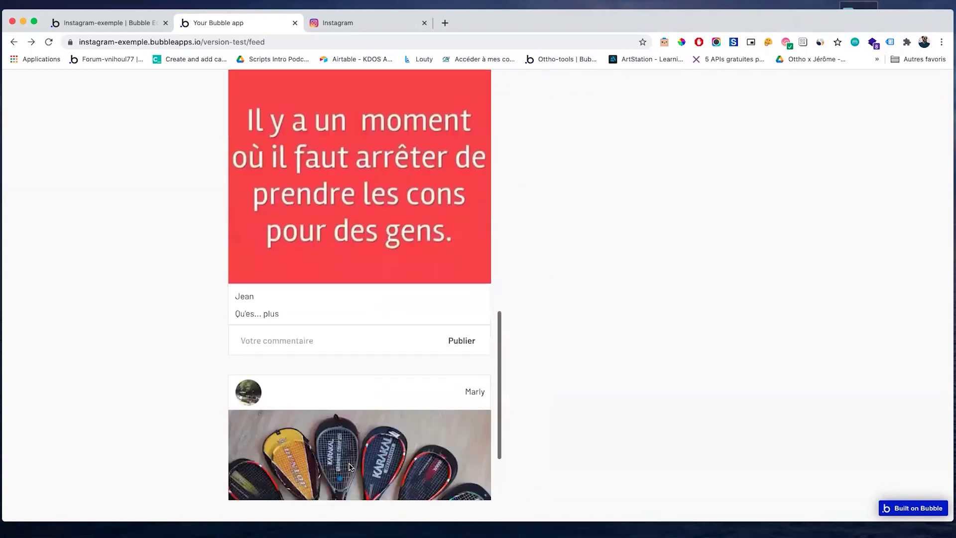
scroll(350, 463, "down", 5)
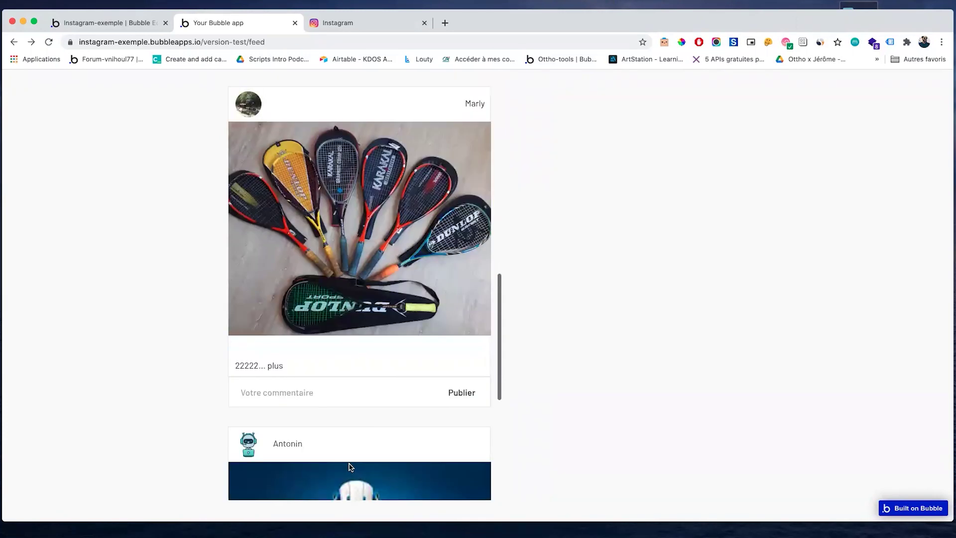